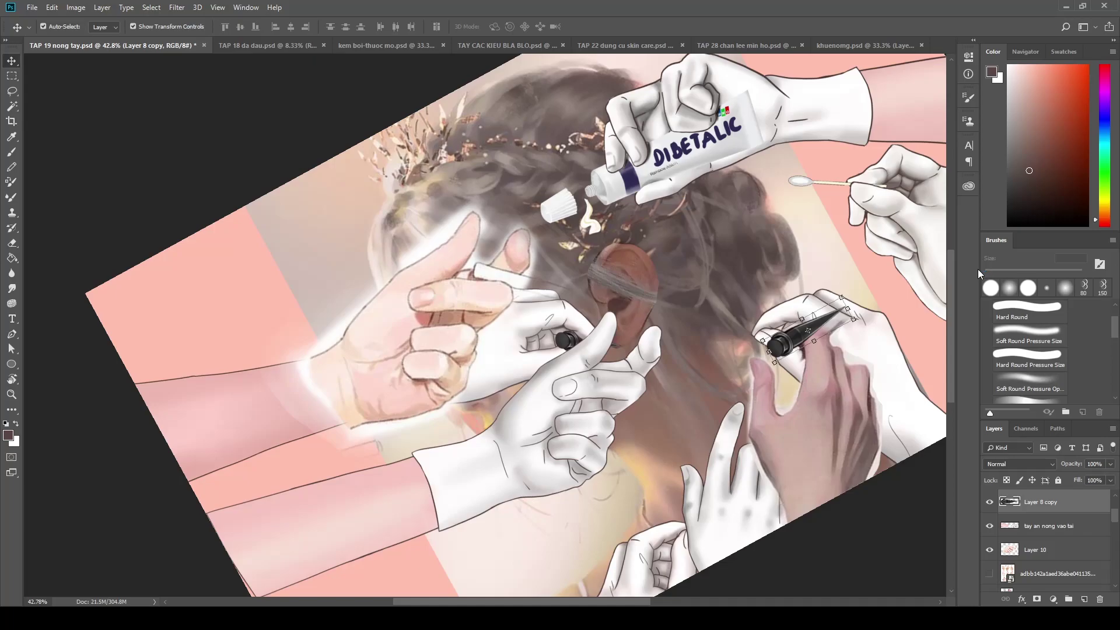
Scale and skew the black spike on Layer 8 copy to sit in the gloved right hand's grip
scroll(738, 391, up, 3)
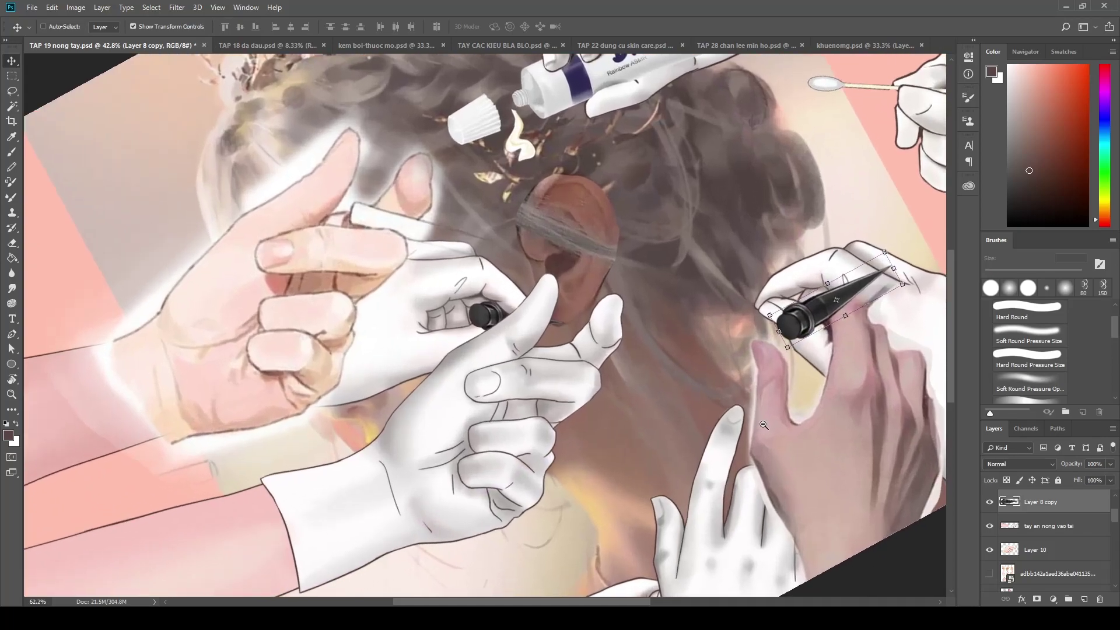
drag(787, 445, 660, 357)
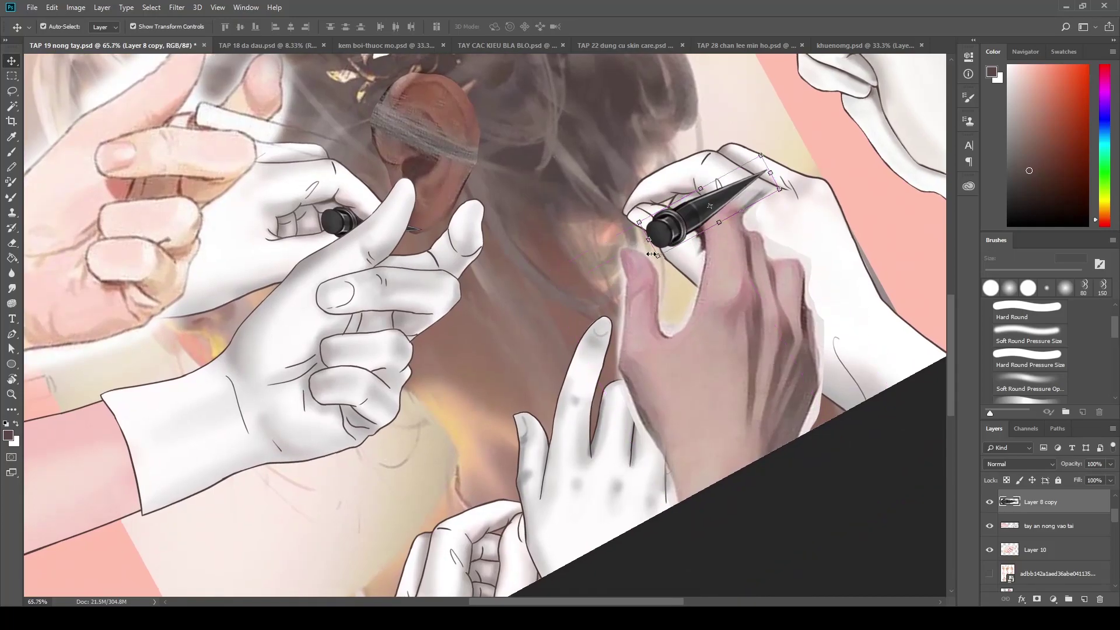
mouse_move(659, 256)
mouse_down()
mouse_move(638, 258)
mouse_move(647, 231)
mouse_up()
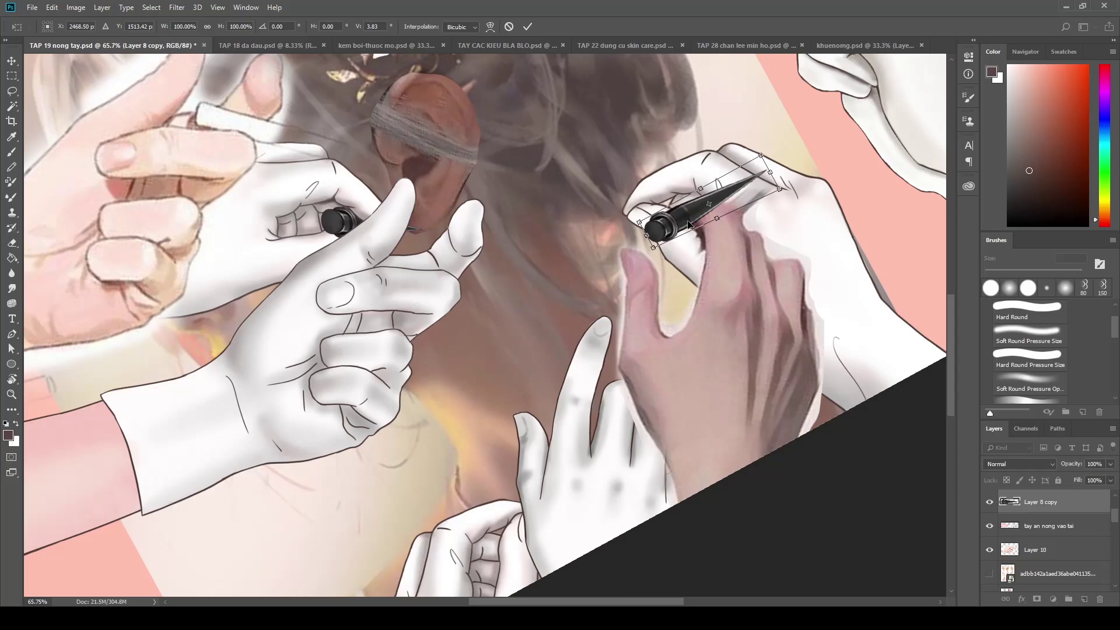
mouse_move(699, 223)
mouse_down()
mouse_move(647, 243)
mouse_move(677, 240)
mouse_up()
key(Return)
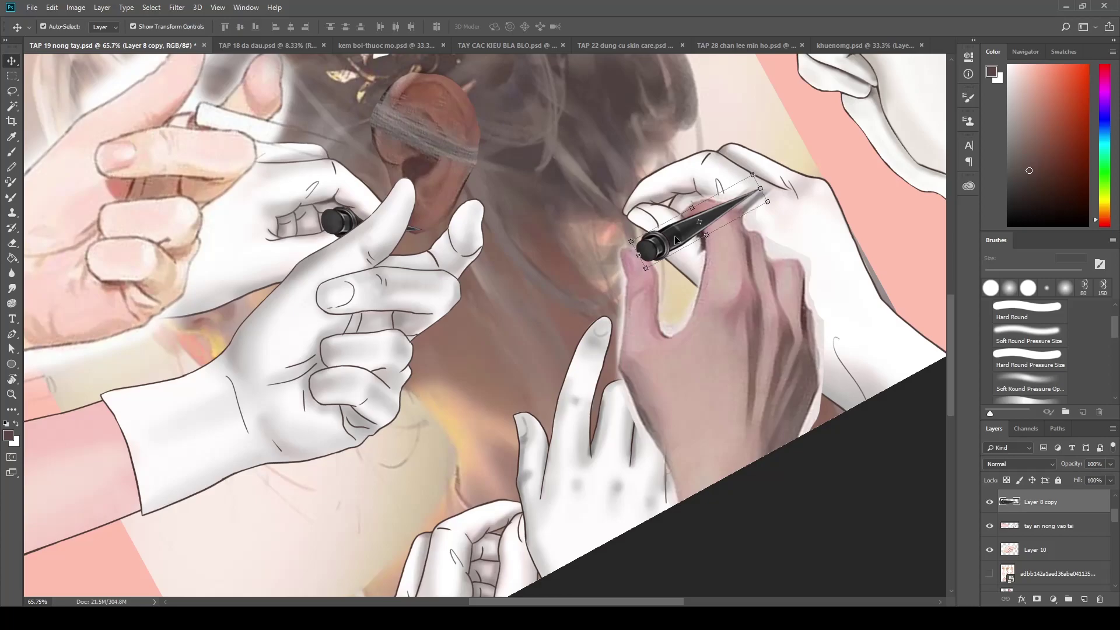
Move the black spike up to the upper-right gloved hand
scroll(702, 415, down, 2)
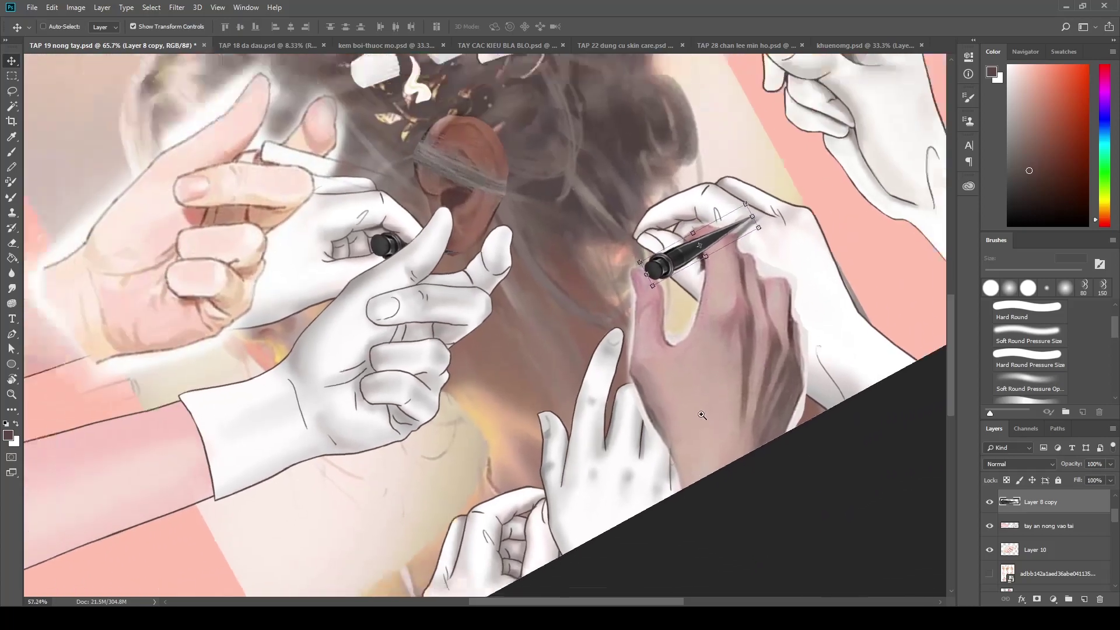
scroll(706, 379, down, 2)
mouse_move(681, 297)
mouse_down()
mouse_move(714, 198)
mouse_move(706, 194)
mouse_up()
Place the bare pink hand on Layer 9 over the woman's ear
mouse_move(710, 375)
mouse_down()
mouse_move(638, 335)
mouse_move(620, 370)
mouse_move(664, 351)
mouse_up()
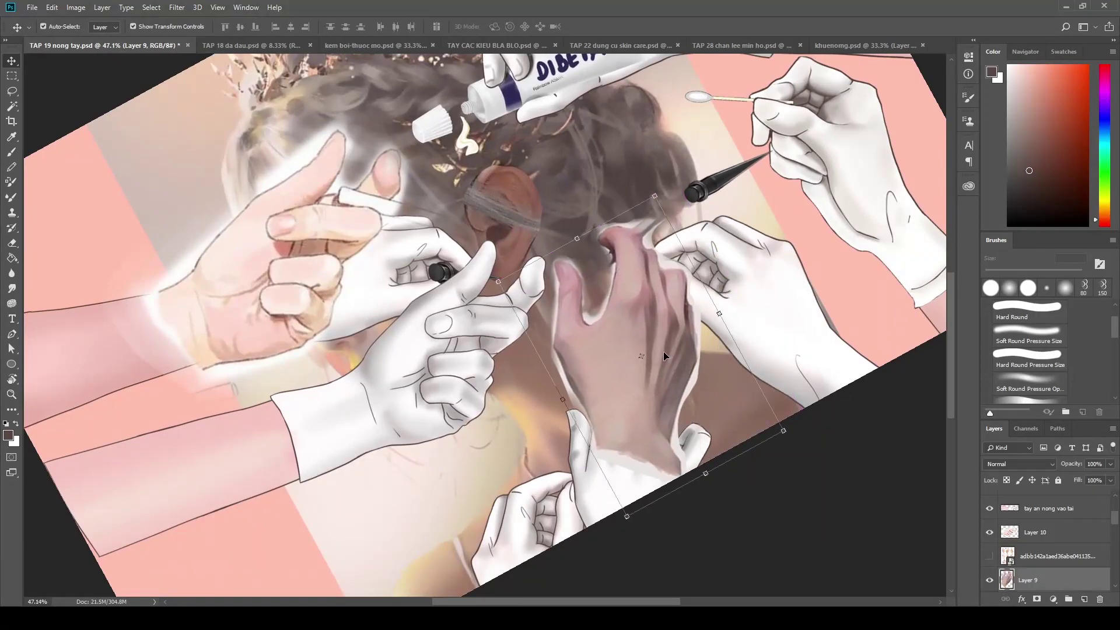
scroll(656, 426, up, 2)
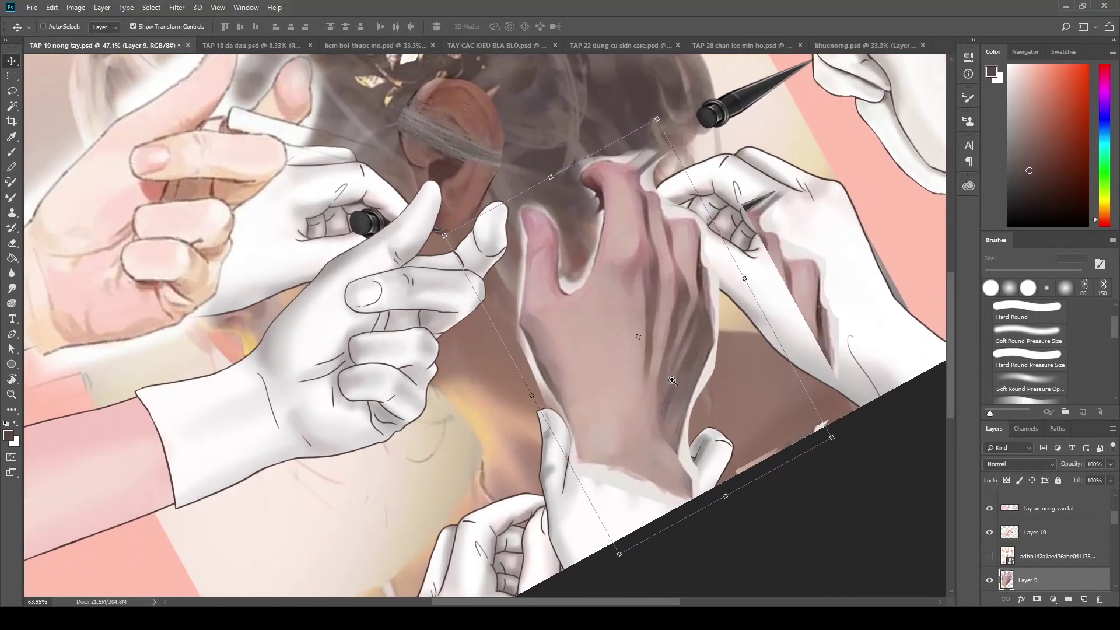
scroll(655, 381, up, 2)
scroll(655, 381, down, 3)
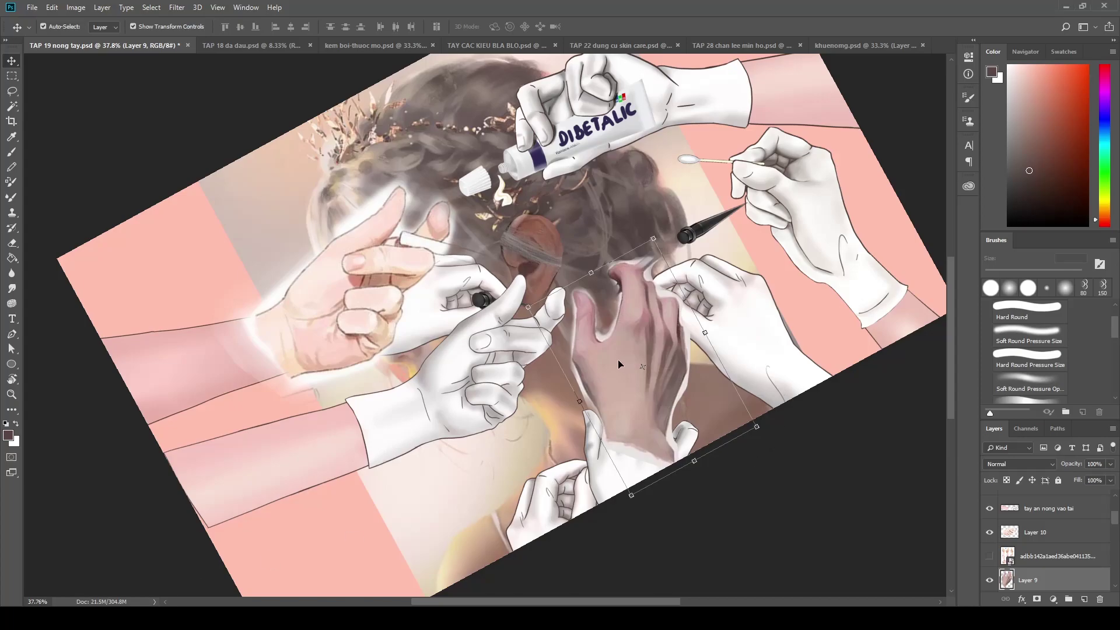
Shift the pink hand right beside the cotton-swab hand and readjust the white pinching hand
mouse_move(618, 359)
mouse_down()
mouse_move(863, 328)
mouse_move(782, 311)
mouse_up()
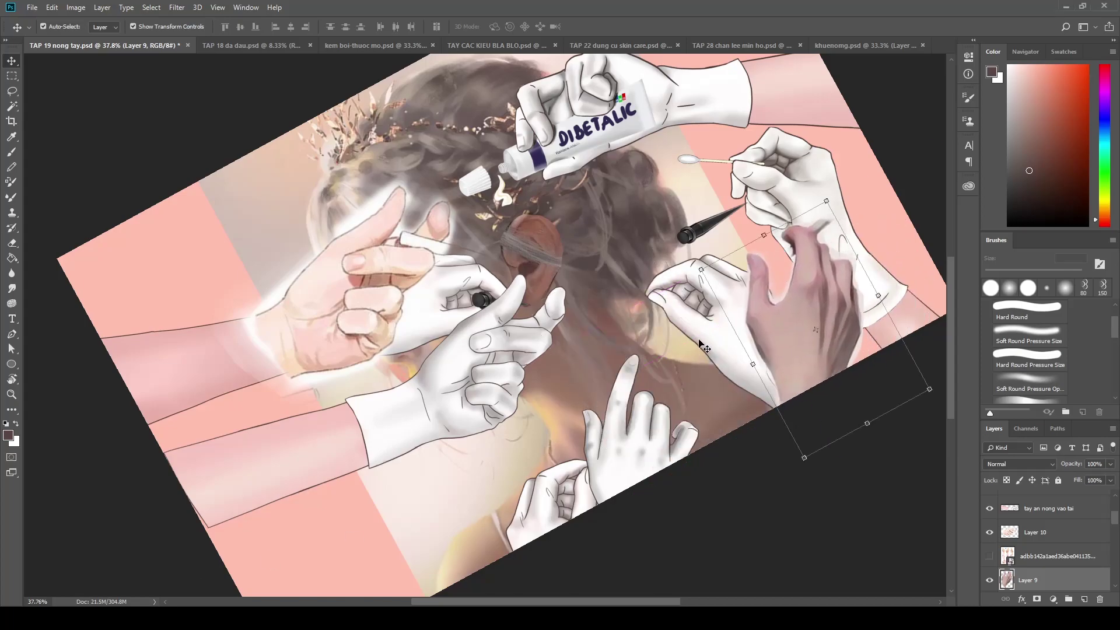
mouse_move(717, 343)
mouse_down()
mouse_move(669, 354)
mouse_move(727, 327)
mouse_up()
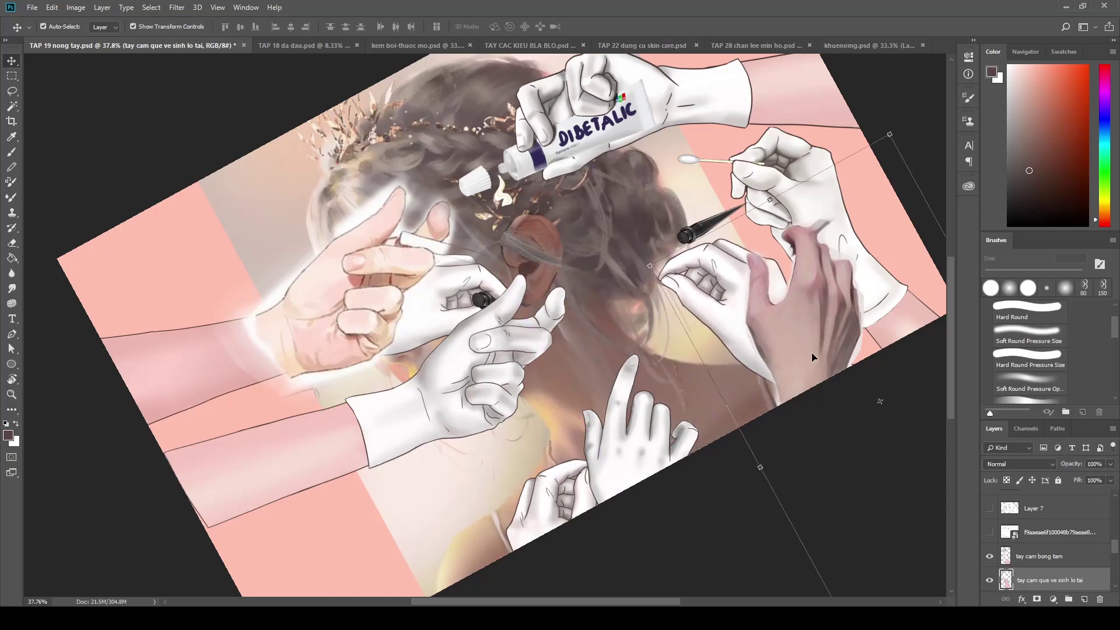
mouse_move(811, 353)
mouse_down()
mouse_move(621, 354)
mouse_move(684, 400)
mouse_move(803, 376)
mouse_up()
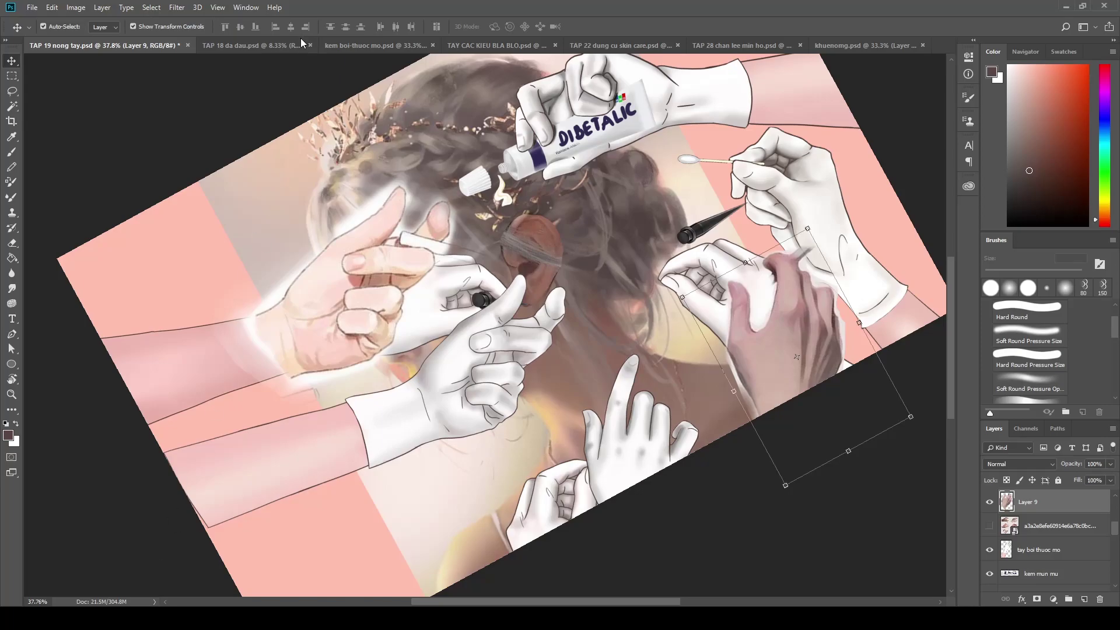
Switch through the open documents, ending on khuenomg.psd with the spike and plug
click(266, 46)
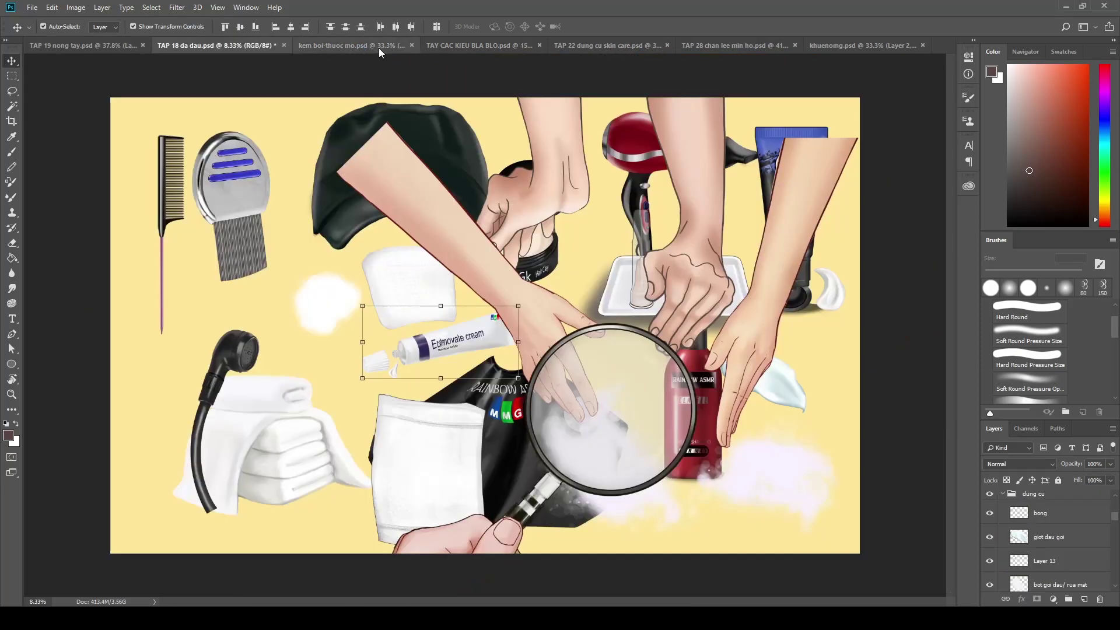
click(379, 46)
click(498, 45)
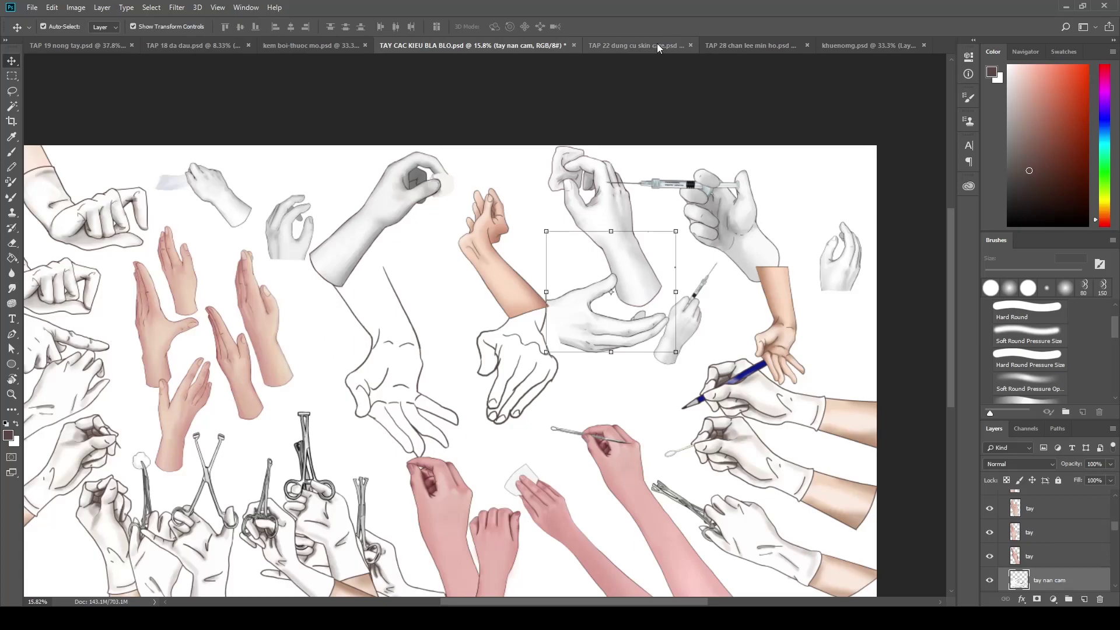
click(657, 44)
click(747, 48)
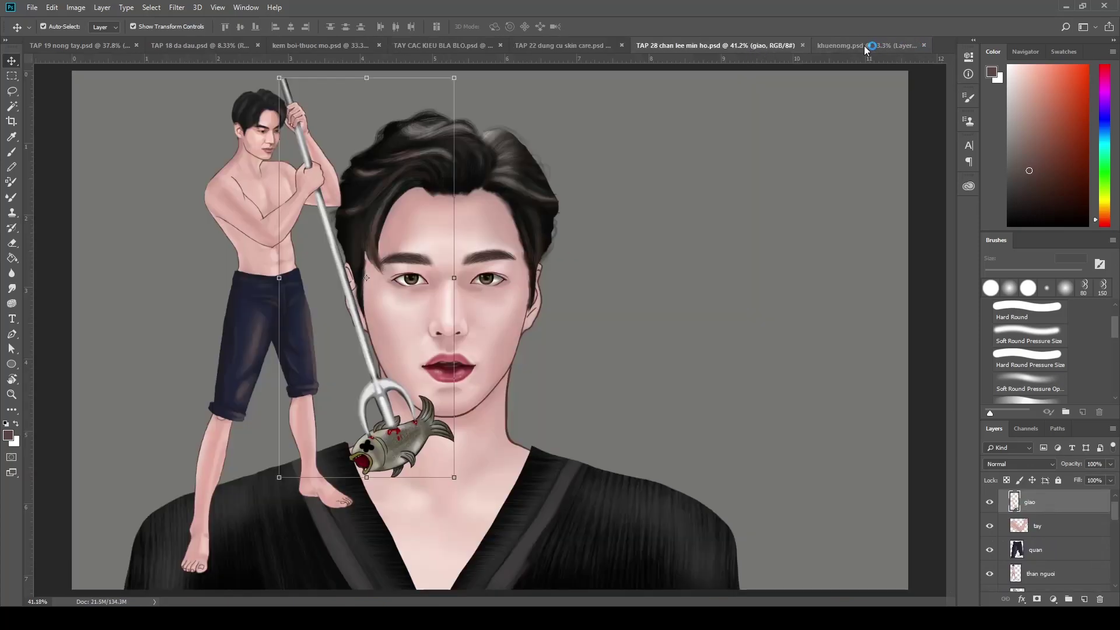
click(865, 47)
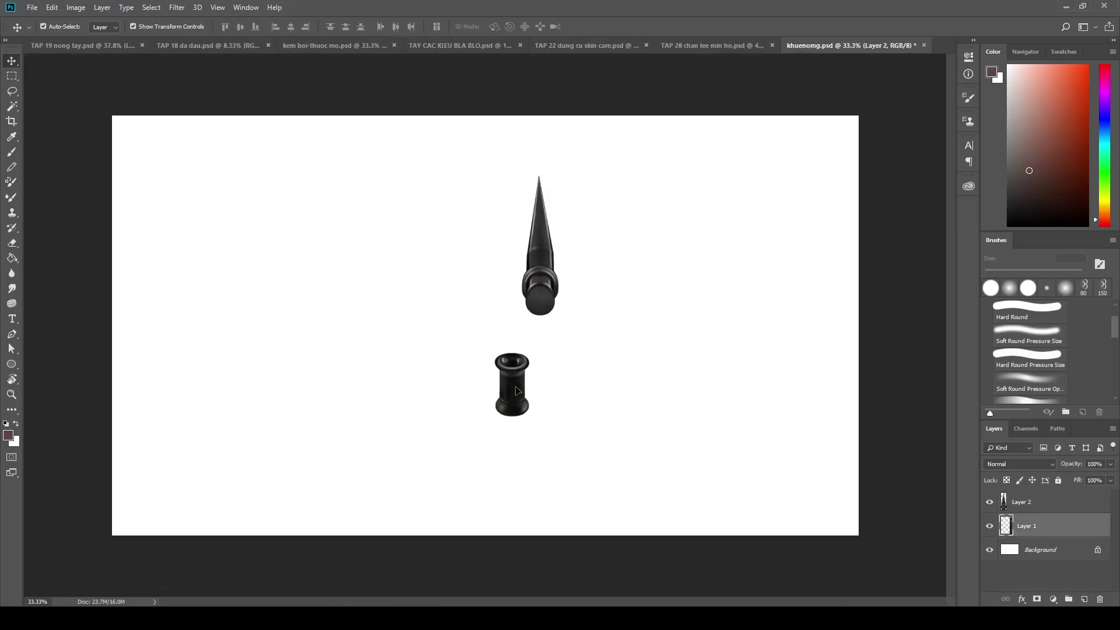
Move the black tunnel plug on Layer 1 up and to the right
click(517, 390)
alt+scroll(570, 405, up, 3)
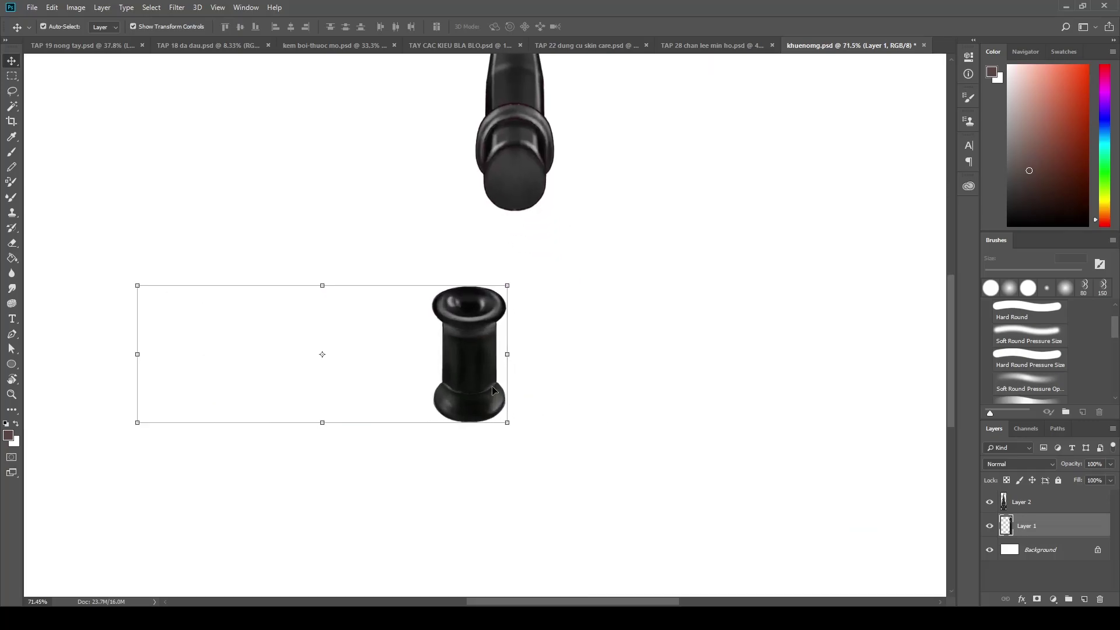
drag(493, 389, 668, 363)
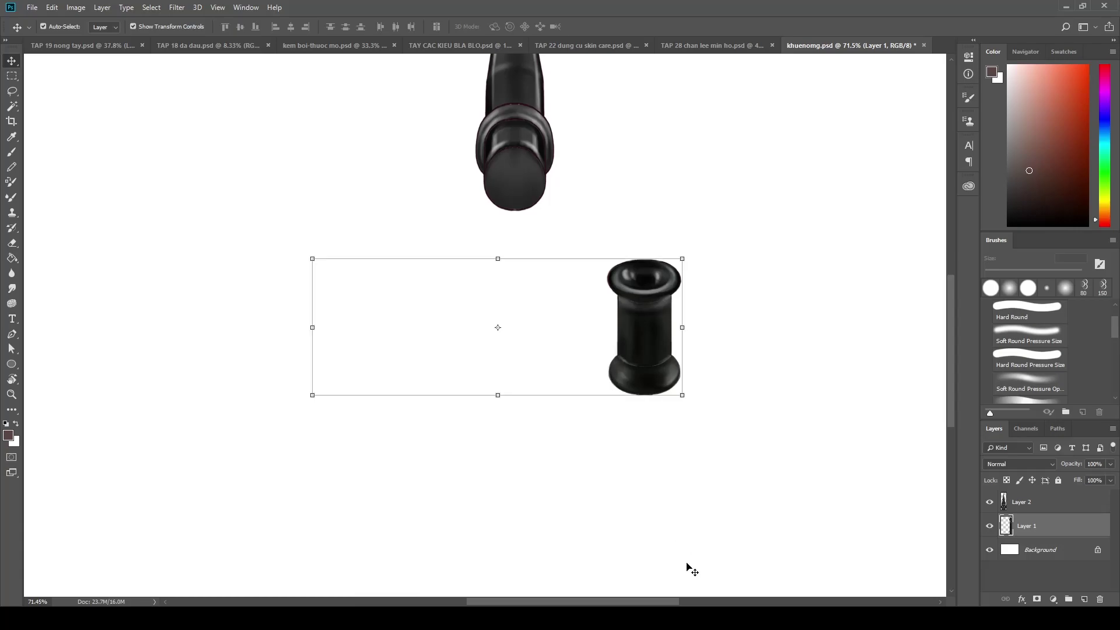
Zoom and pan around the plug to inspect its new position
alt+scroll(642, 445, up, 2)
scroll(665, 332, up, 1)
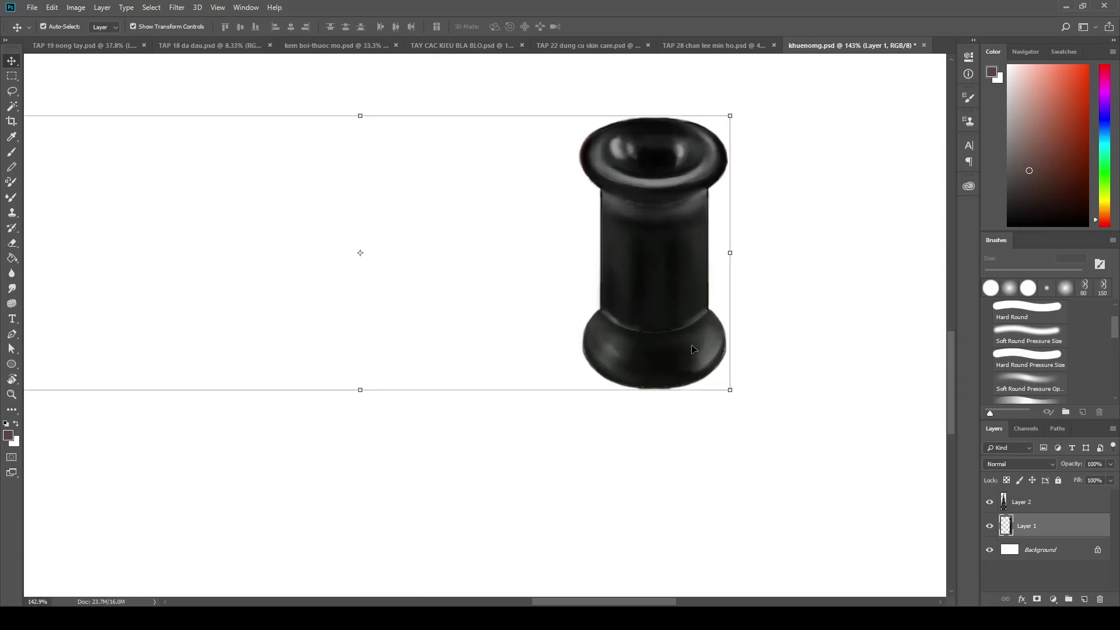
alt+scroll(685, 395, up, 1)
alt+scroll(686, 396, up, 1)
alt+scroll(686, 396, down, 1)
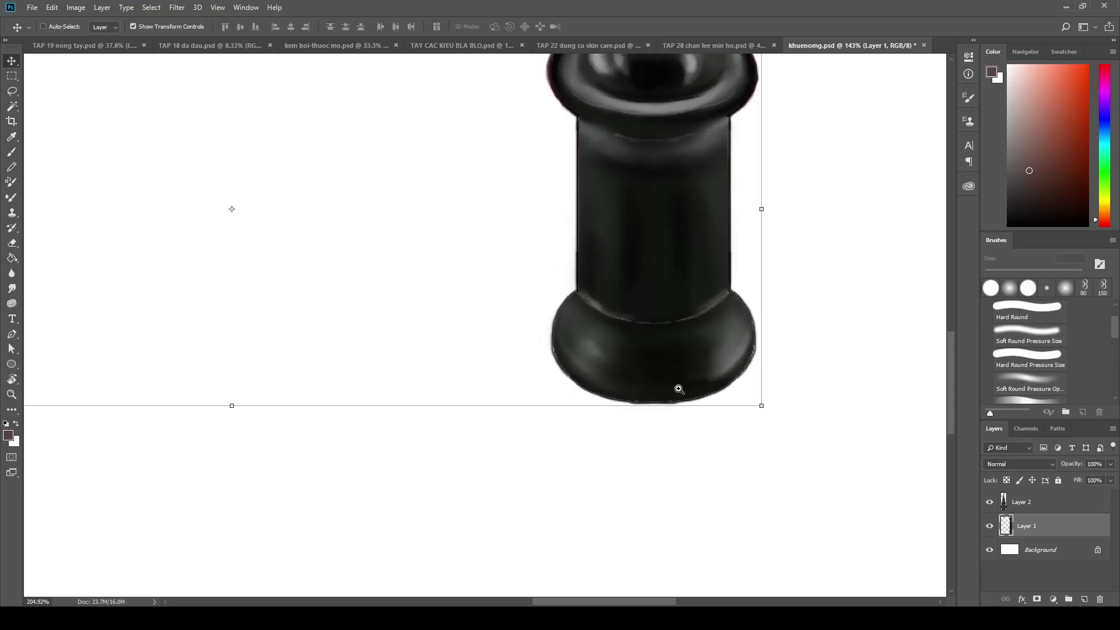
alt+scroll(683, 390, down, 1)
scroll(675, 350, up, 1)
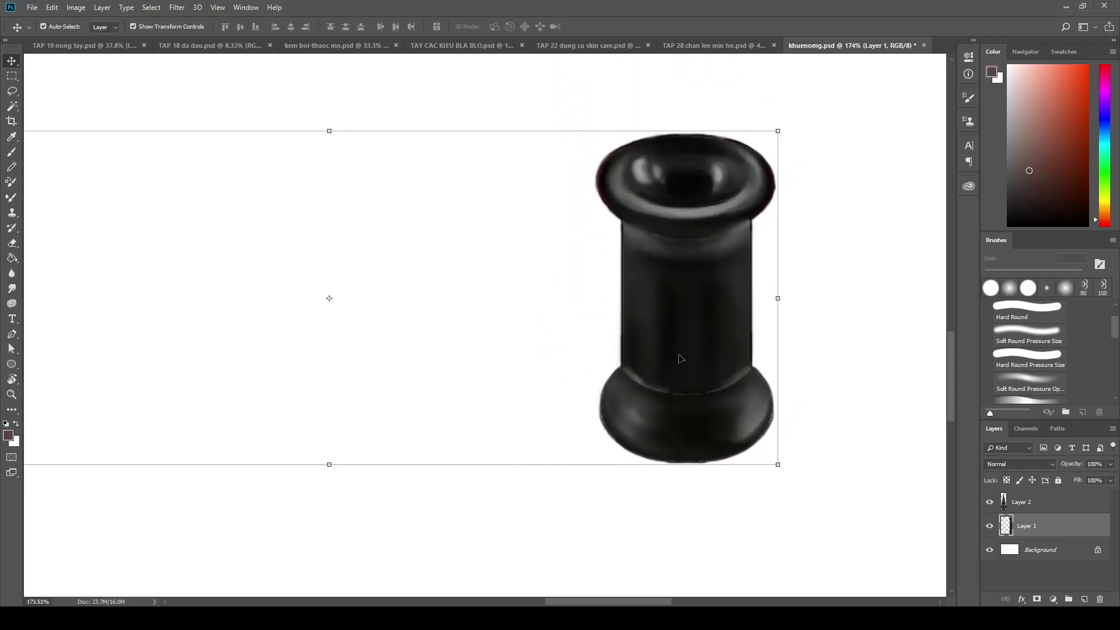
alt+scroll(710, 370, up, 2)
mouse_move(706, 295)
mouse_down()
mouse_move(718, 420)
mouse_move(676, 413)
mouse_up()
alt+scroll(675, 413, up, 1)
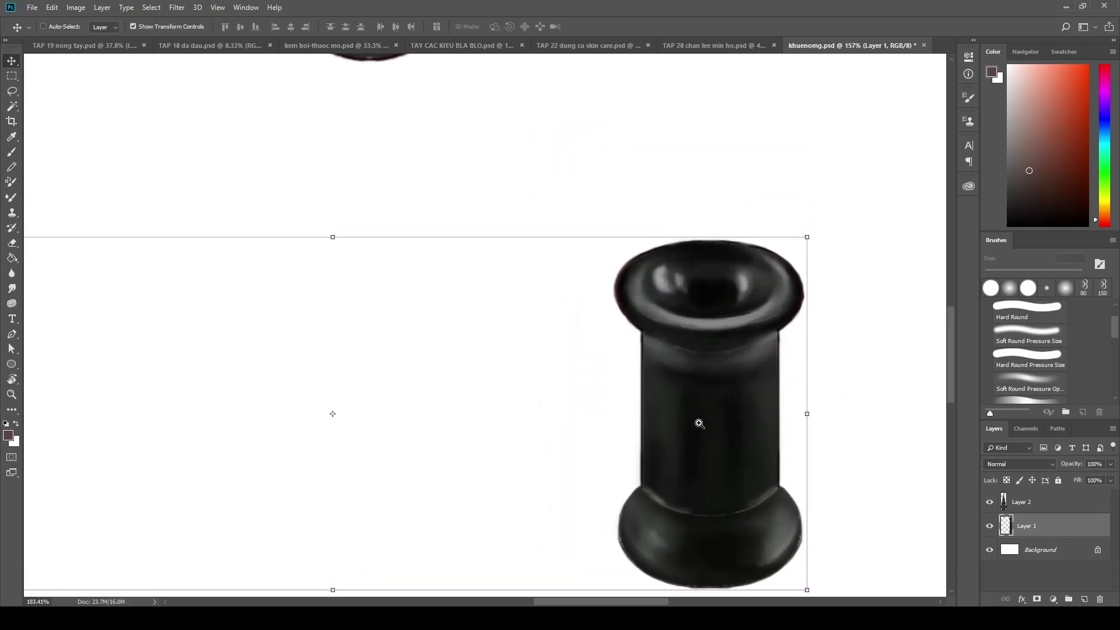
alt+scroll(697, 426, up, 1)
drag(703, 502, 700, 385)
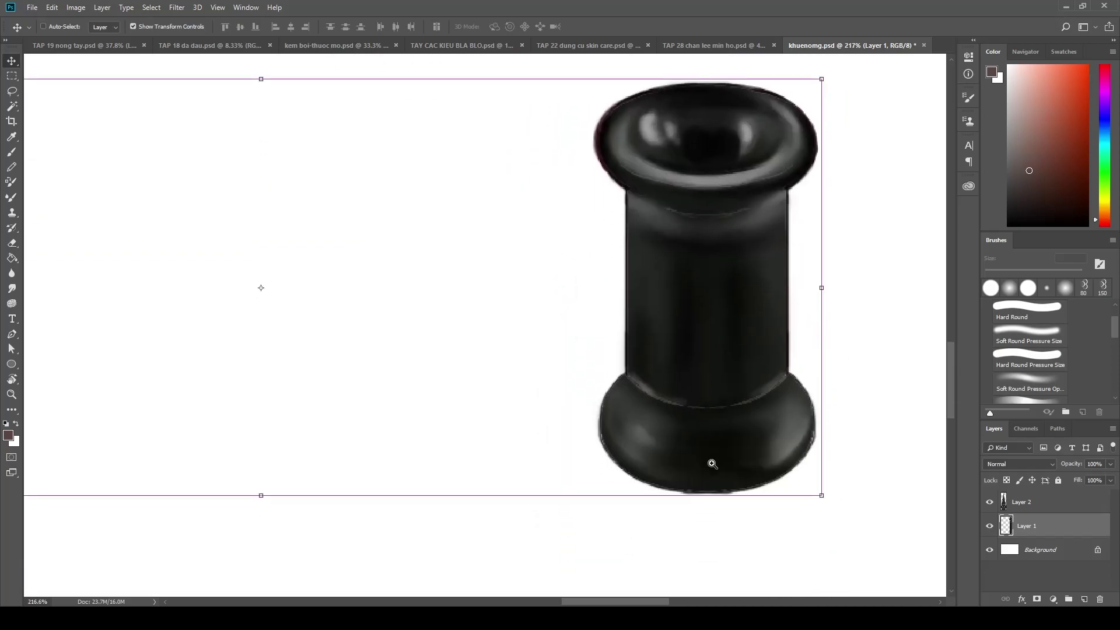
alt+scroll(737, 512, up, 1)
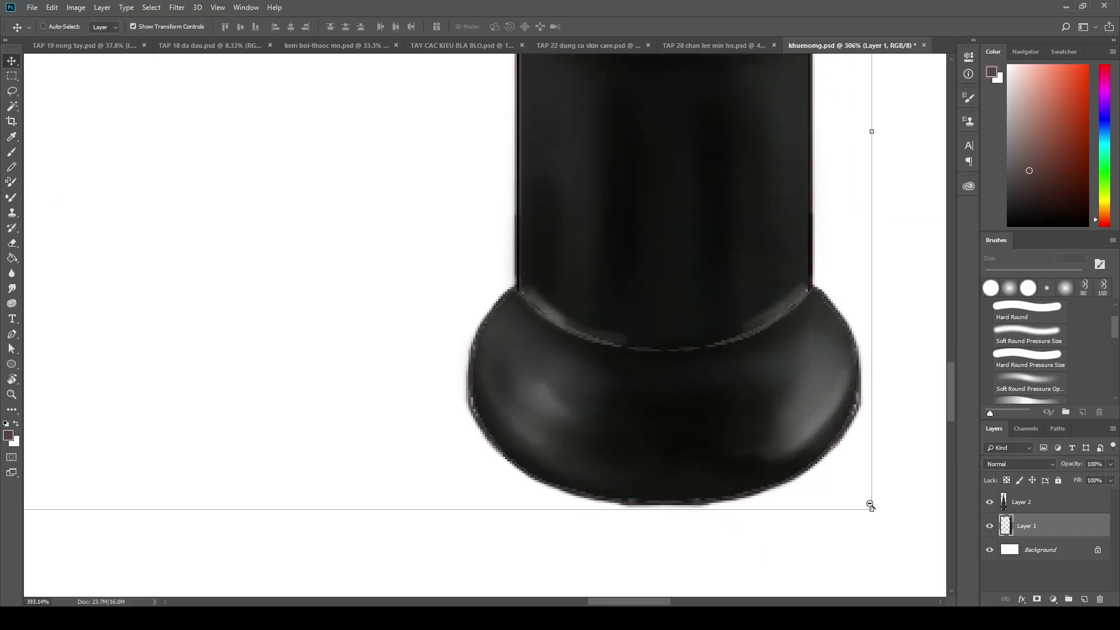
alt+scroll(853, 484, up, 1)
alt+scroll(857, 496, down, 2)
alt+scroll(790, 475, down, 2)
alt+scroll(756, 462, up, 2)
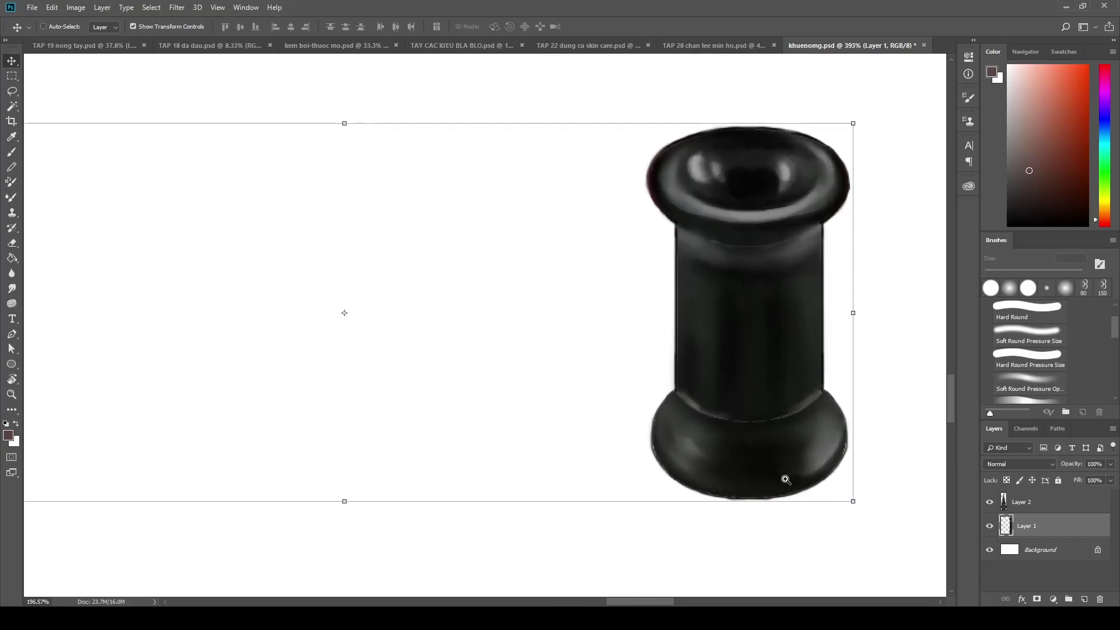
alt+scroll(783, 474, up, 1)
scroll(758, 432, up, 2)
alt+scroll(733, 458, down, 2)
alt+scroll(725, 453, down, 1)
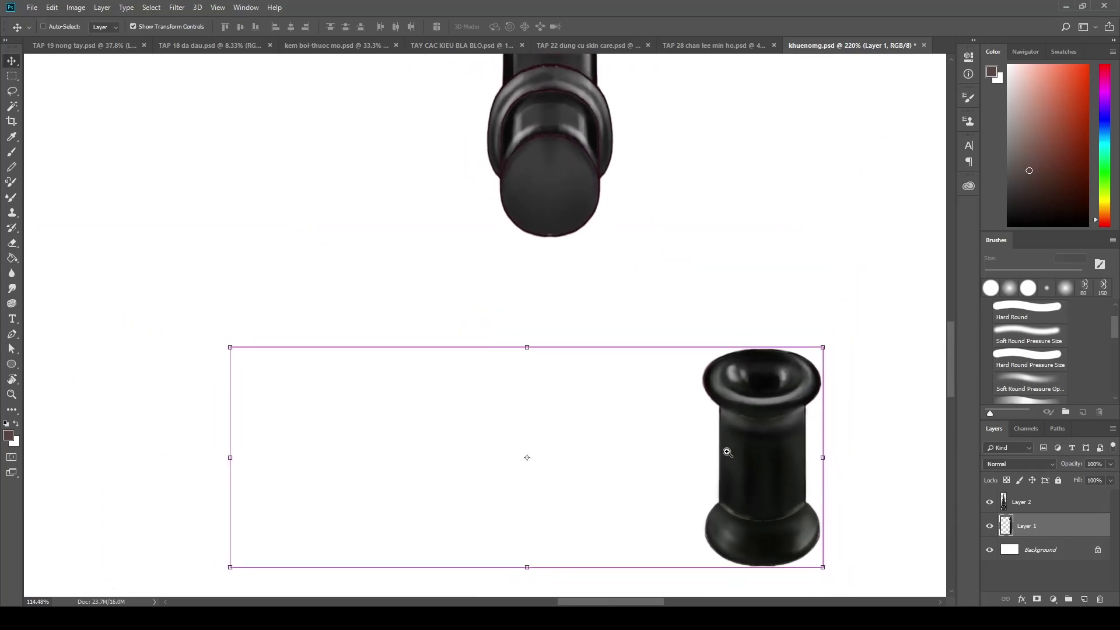
alt+scroll(716, 445, down, 1)
Nudge the plug slightly right and down beneath the spike, then return to TAP 28
ctrl+click(620, 206)
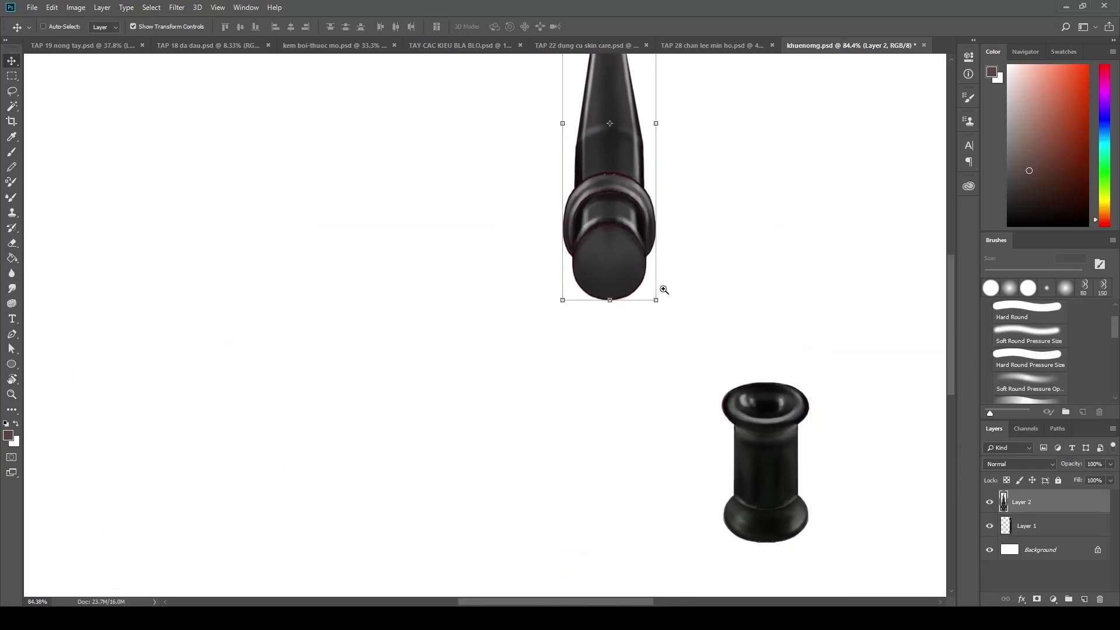
alt+scroll(662, 248, up, 4)
alt+scroll(724, 299, up, 1)
alt+scroll(723, 299, down, 5)
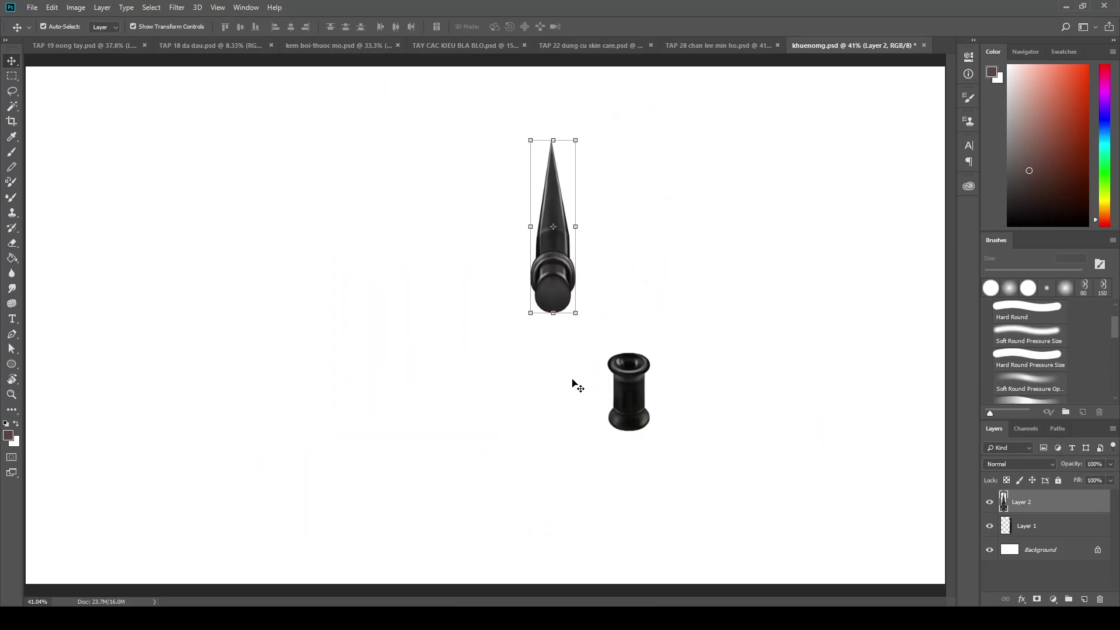
alt+scroll(671, 446, up, 3)
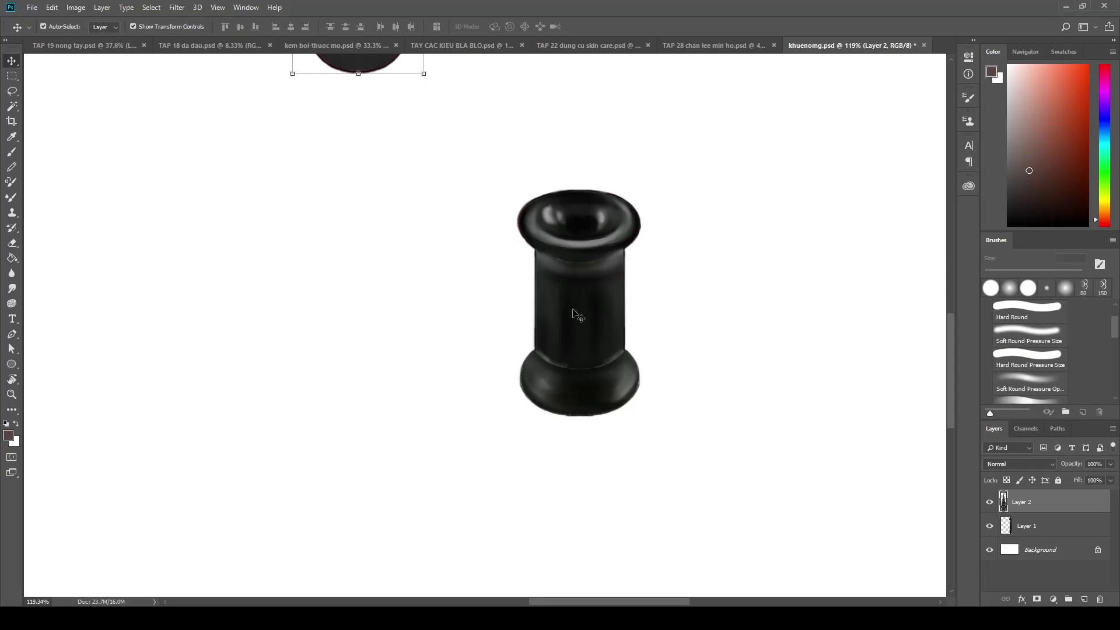
drag(560, 365, 591, 379)
scroll(633, 517, down, 5)
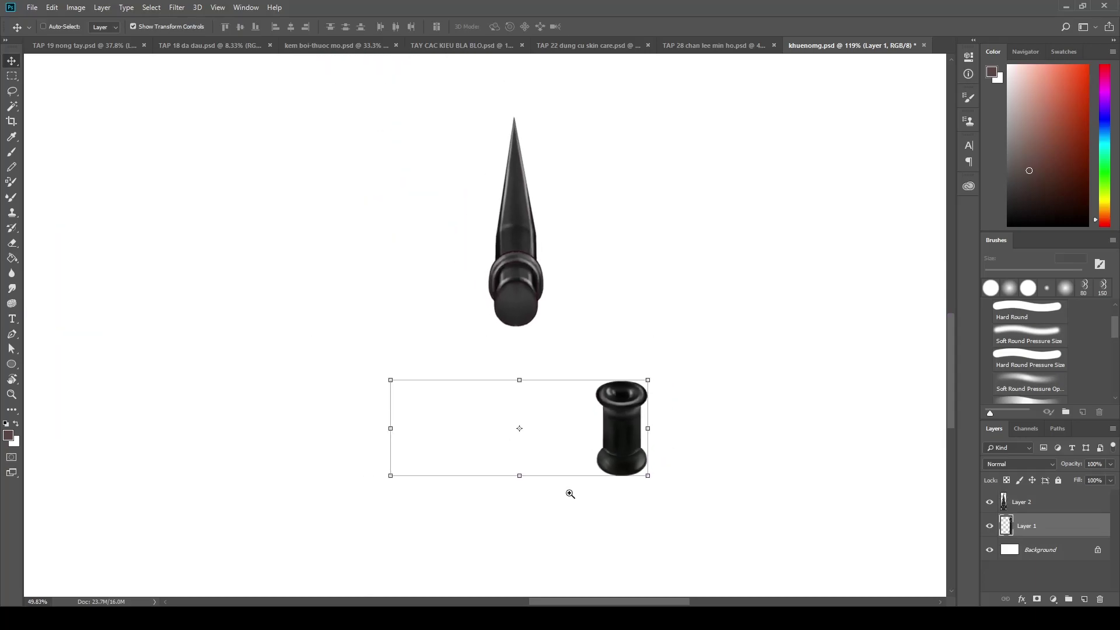
scroll(700, 426, down, 3)
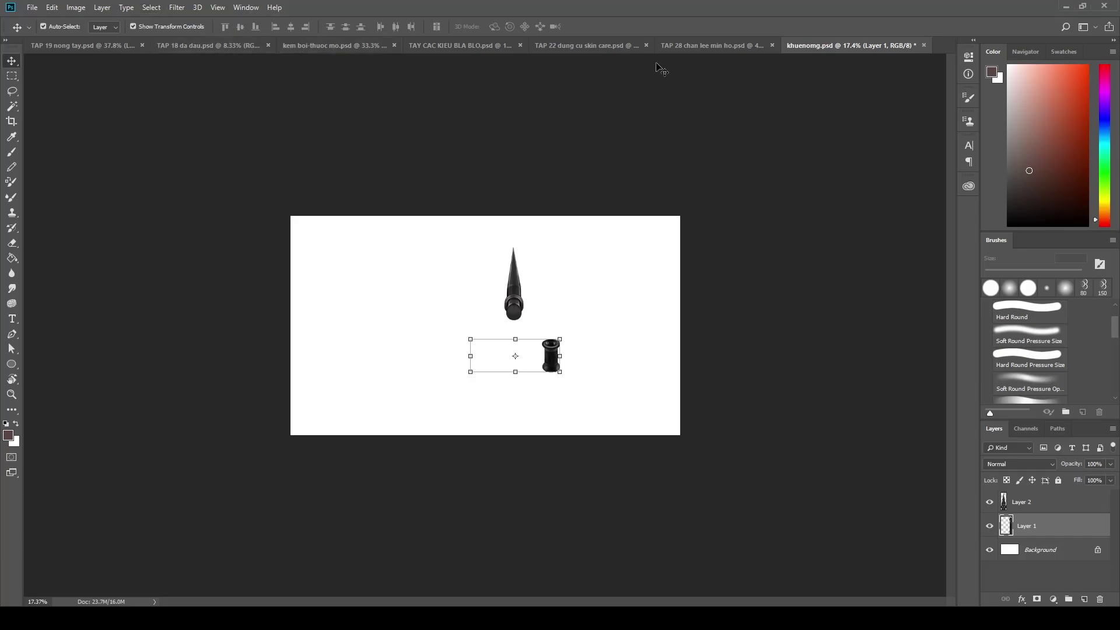
click(730, 49)
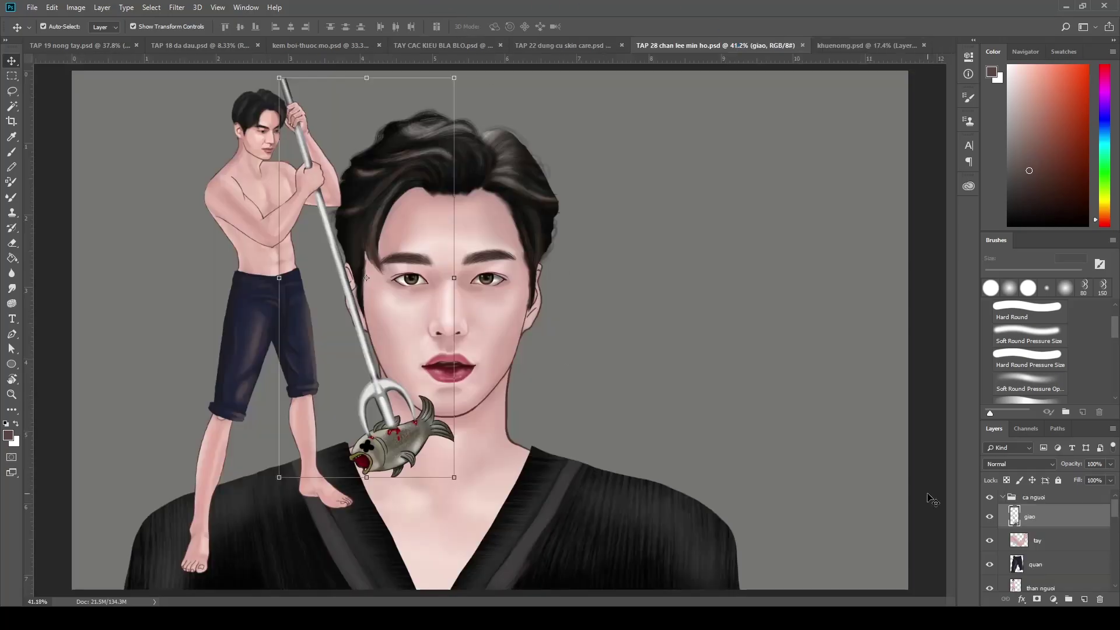
Expand the ca nguoi group and add an empty Layer 1 above mi trai
click(1005, 497)
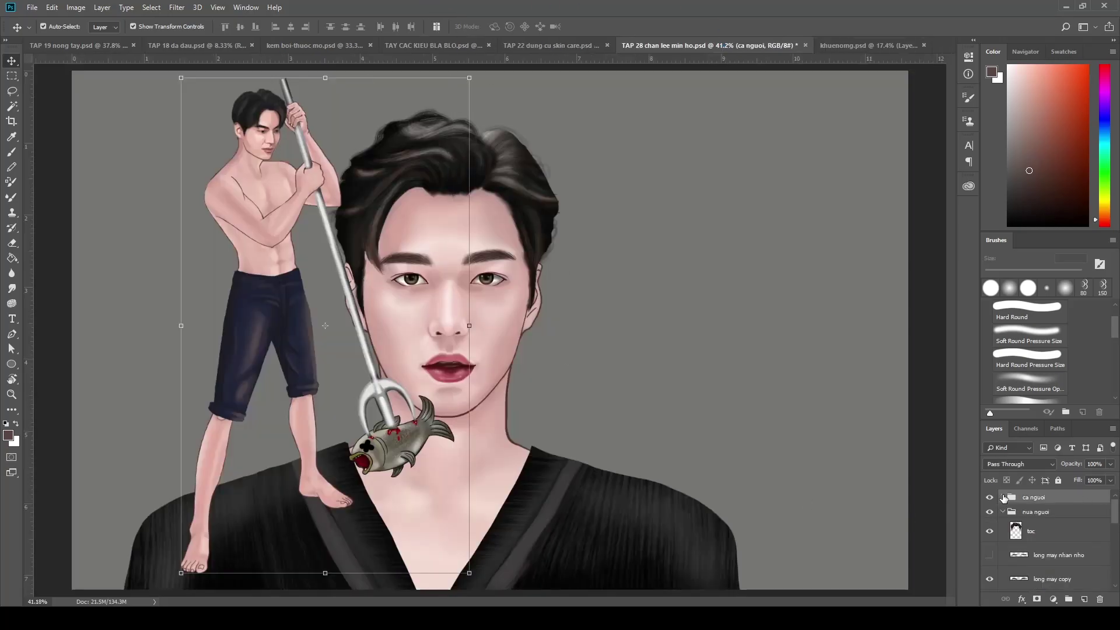
click(1003, 498)
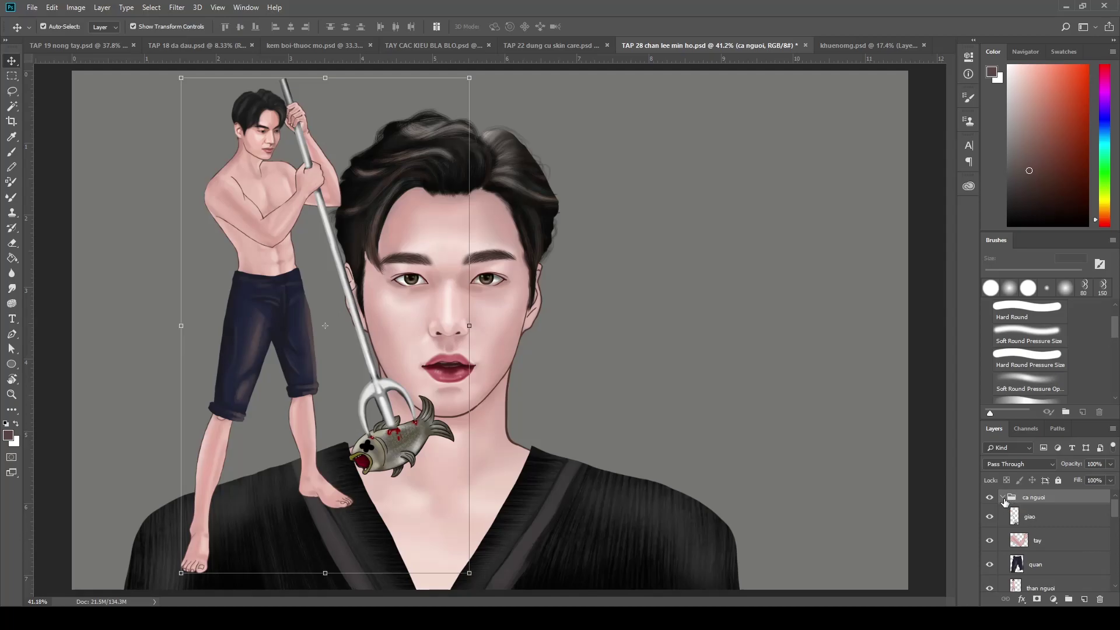
scroll(1044, 531, down, 2)
scroll(1056, 540, down, 3)
scroll(1057, 542, down, 2)
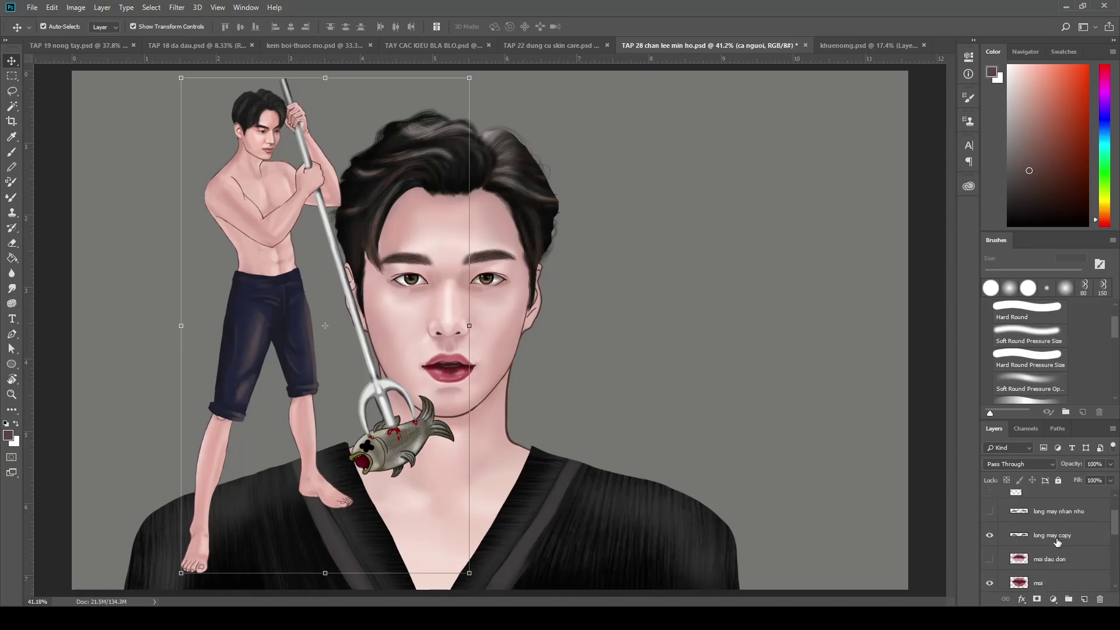
scroll(1061, 549, down, 2)
scroll(1062, 558, down, 2)
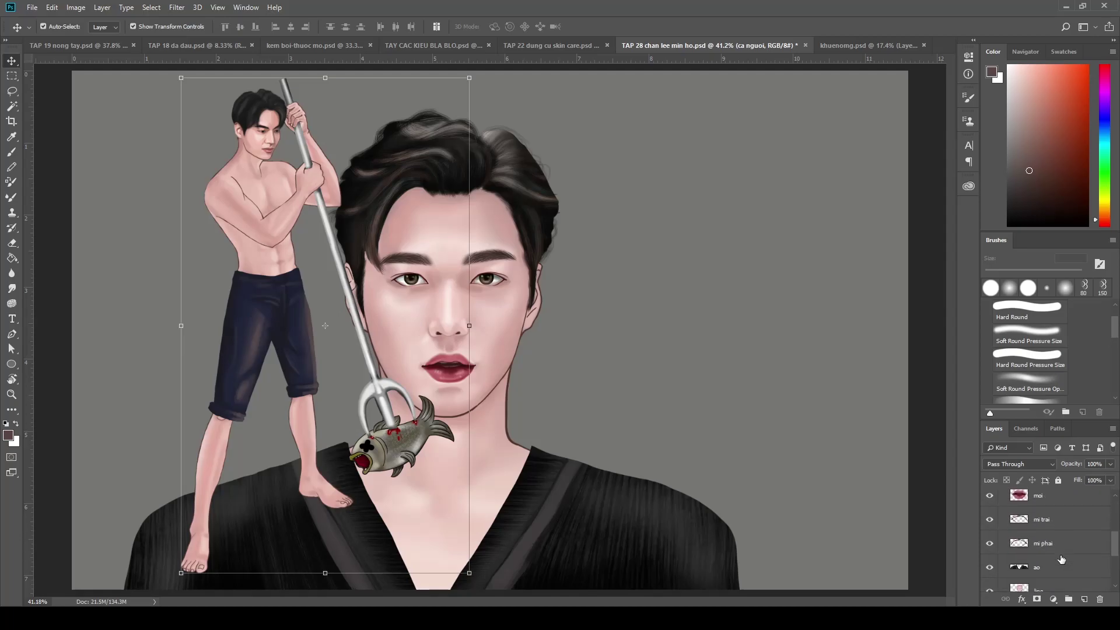
scroll(1062, 559, up, 1)
click(1041, 534)
click(1083, 600)
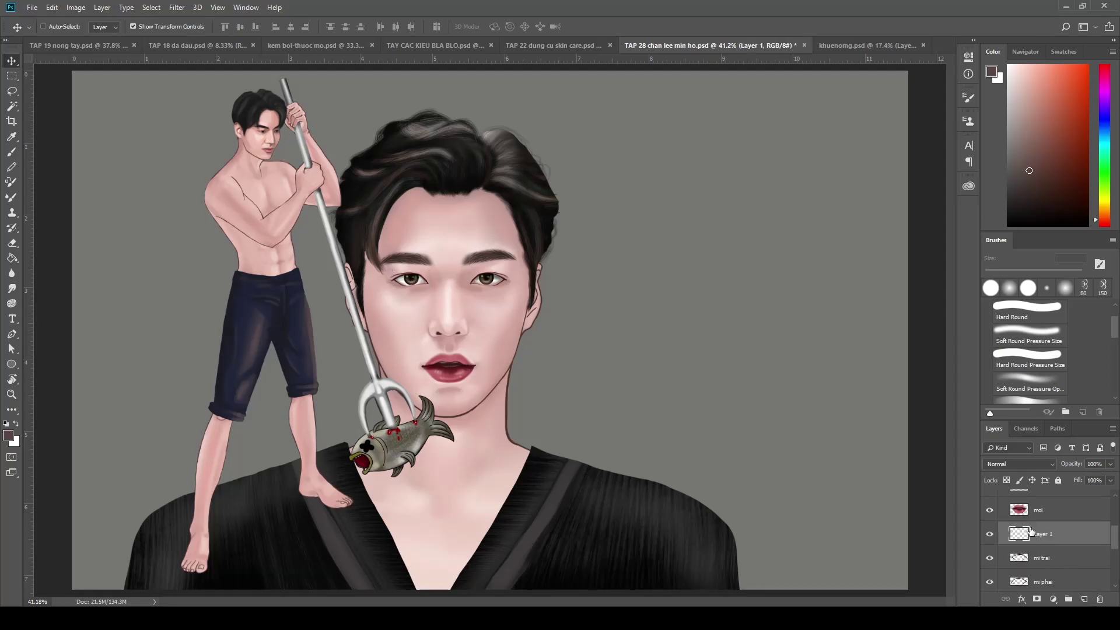
drag(508, 301, 525, 299)
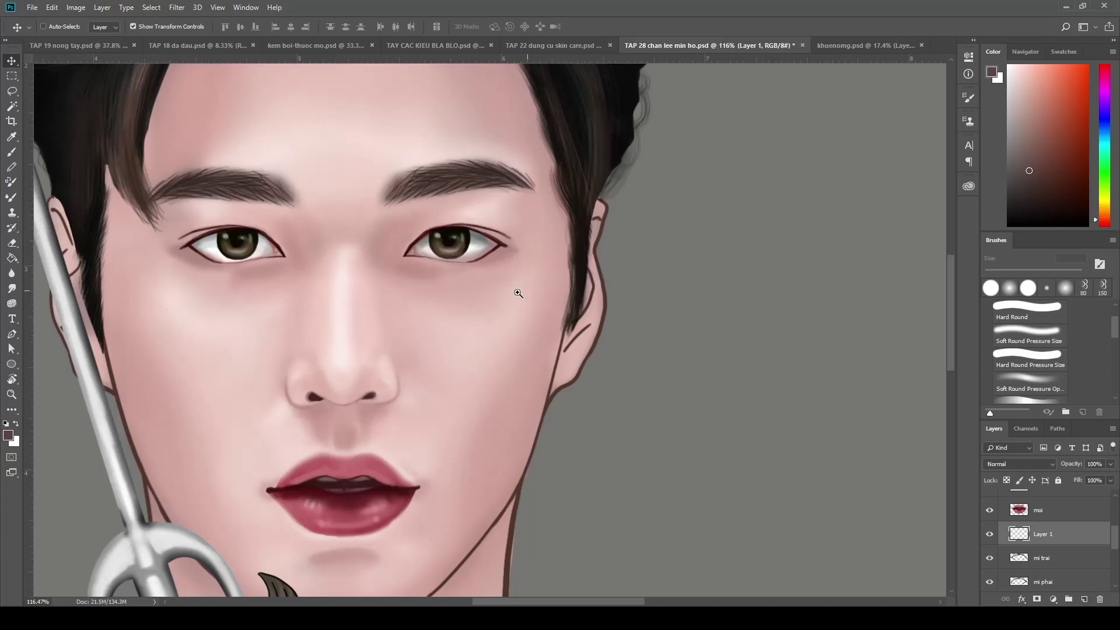
Sample the pink skin tone and paint over the right eye with a 45 px hard round brush
key(ctrl+plus)
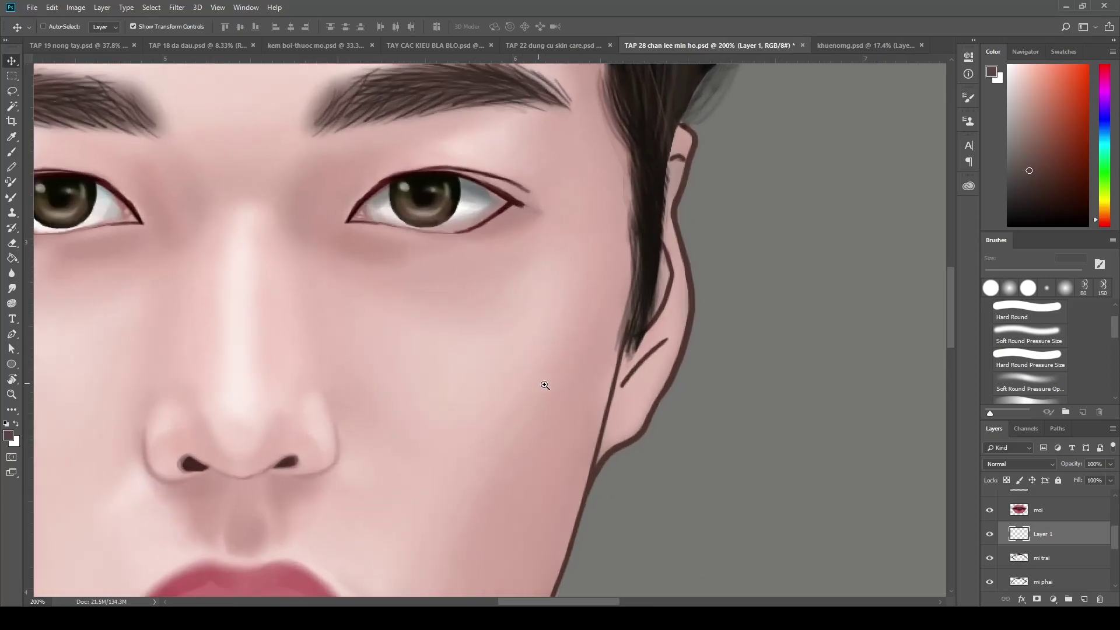
mouse_move(544, 385)
mouse_down()
mouse_move(507, 375)
mouse_move(675, 380)
mouse_up()
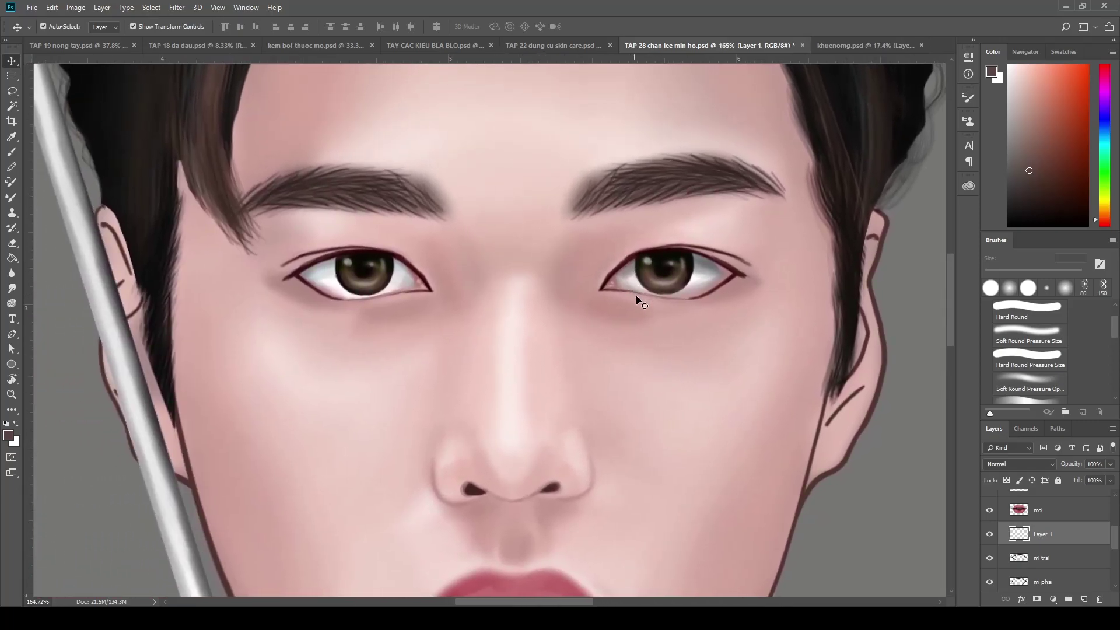
key(i)
click(658, 241)
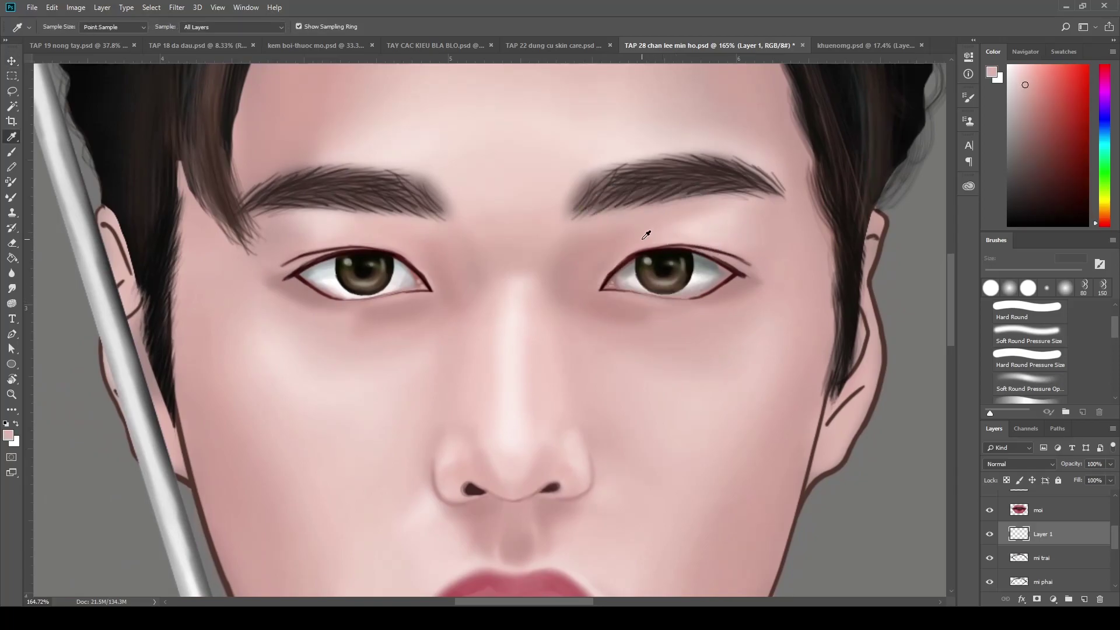
key(b)
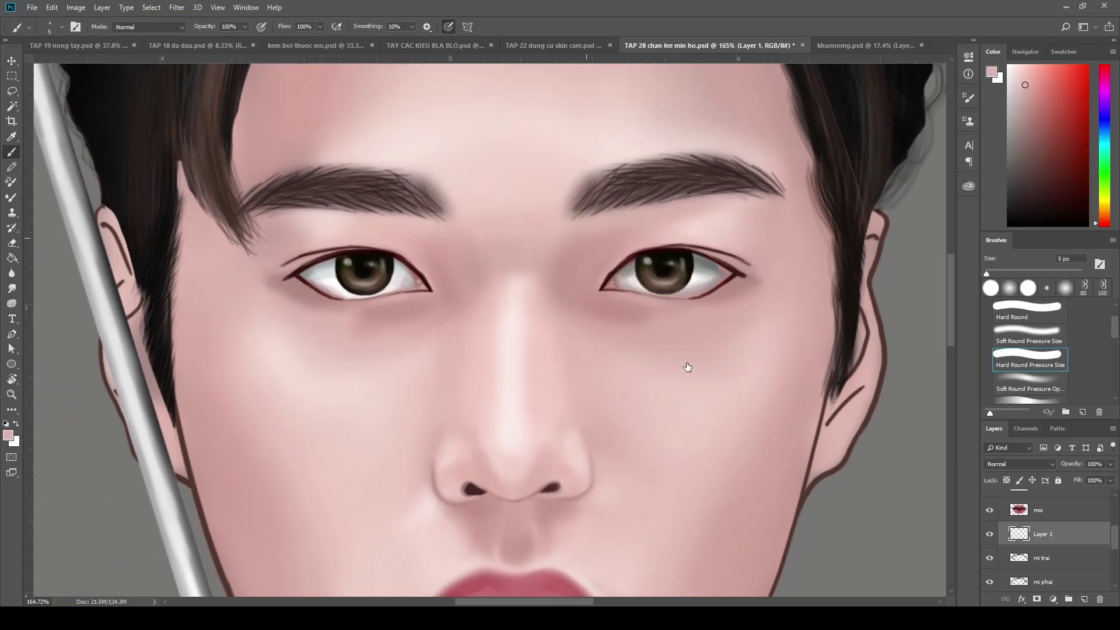
key(comma)
key(comma)
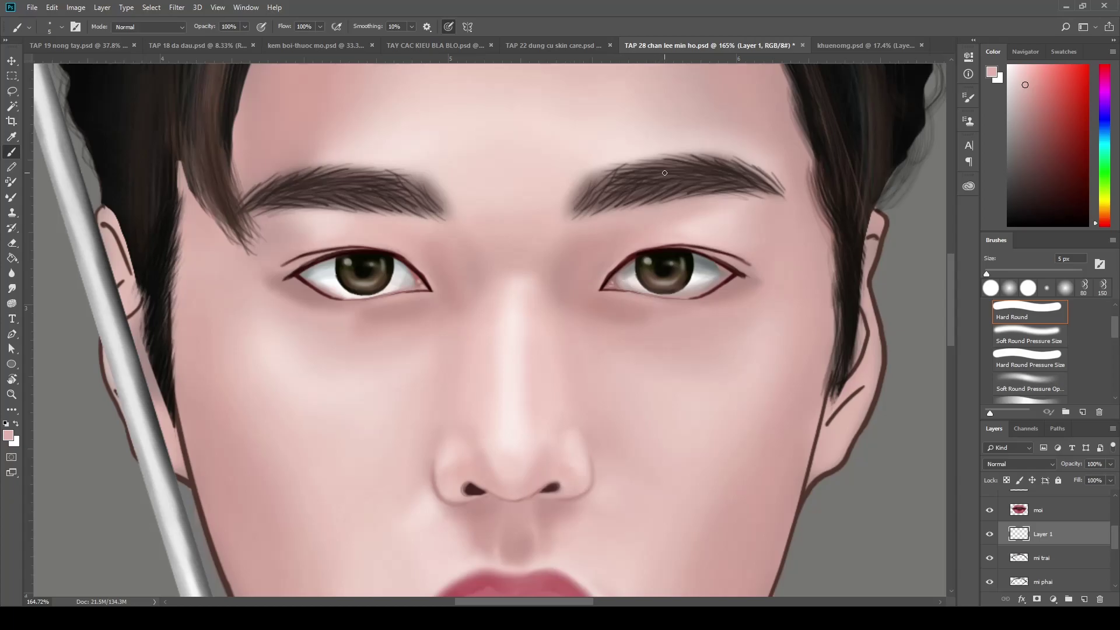
key(bracketright)
key(bracketright)
key(bracketright)
key(bracketleft)
key(bracketleft)
key(bracketleft)
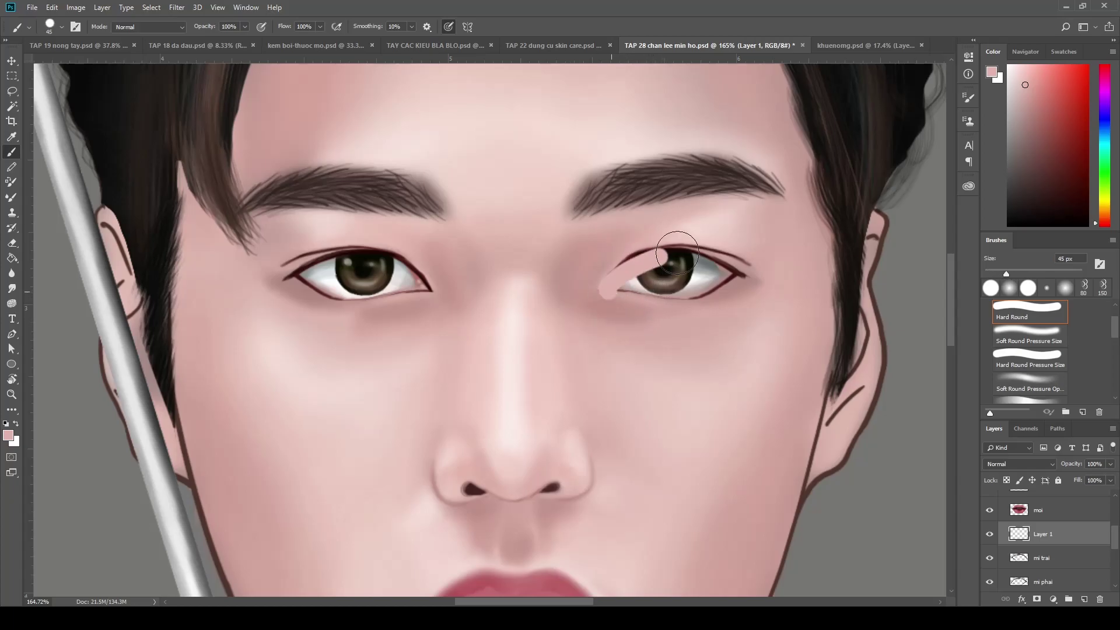
mouse_move(607, 289)
mouse_down()
mouse_move(670, 249)
mouse_move(730, 257)
mouse_move(630, 258)
mouse_move(692, 252)
mouse_move(671, 259)
mouse_move(742, 268)
mouse_move(695, 295)
mouse_move(655, 287)
mouse_move(646, 253)
mouse_move(688, 265)
mouse_move(663, 274)
mouse_move(745, 272)
mouse_move(710, 295)
mouse_move(622, 300)
mouse_move(610, 282)
mouse_move(731, 271)
mouse_up()
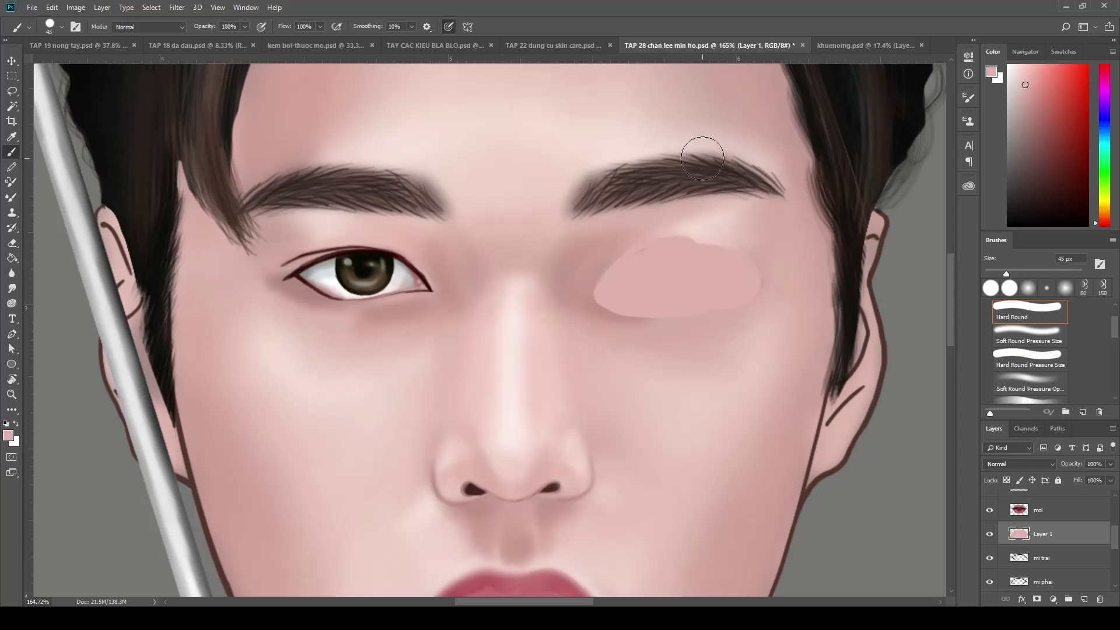
Resample a darker pink and stroke it along the painted patch's edges
key(i)
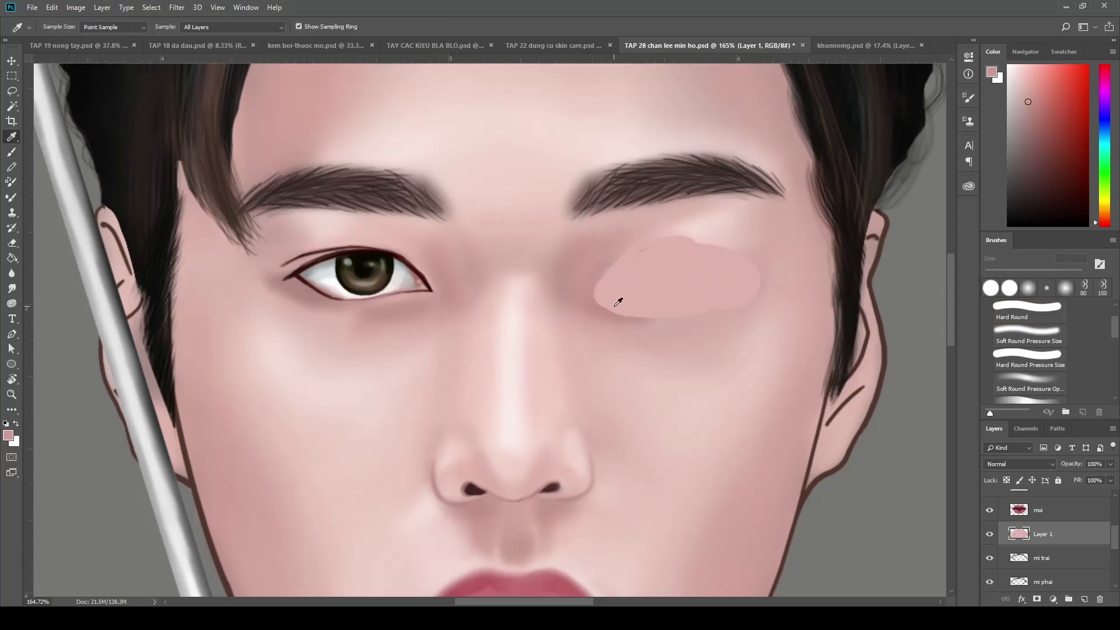
key(b)
mouse_move(620, 293)
mouse_down()
mouse_move(623, 253)
mouse_move(605, 280)
mouse_move(658, 256)
mouse_move(614, 297)
mouse_move(732, 299)
mouse_up()
mouse_move(709, 358)
mouse_down()
mouse_move(652, 358)
mouse_move(682, 357)
mouse_up()
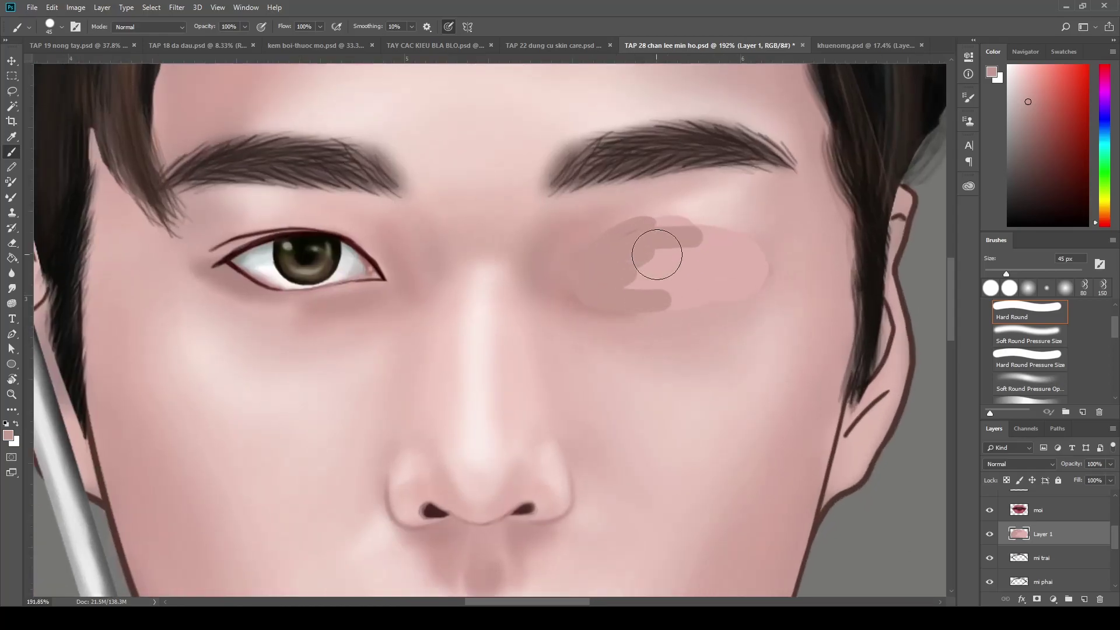
key(shift+b)
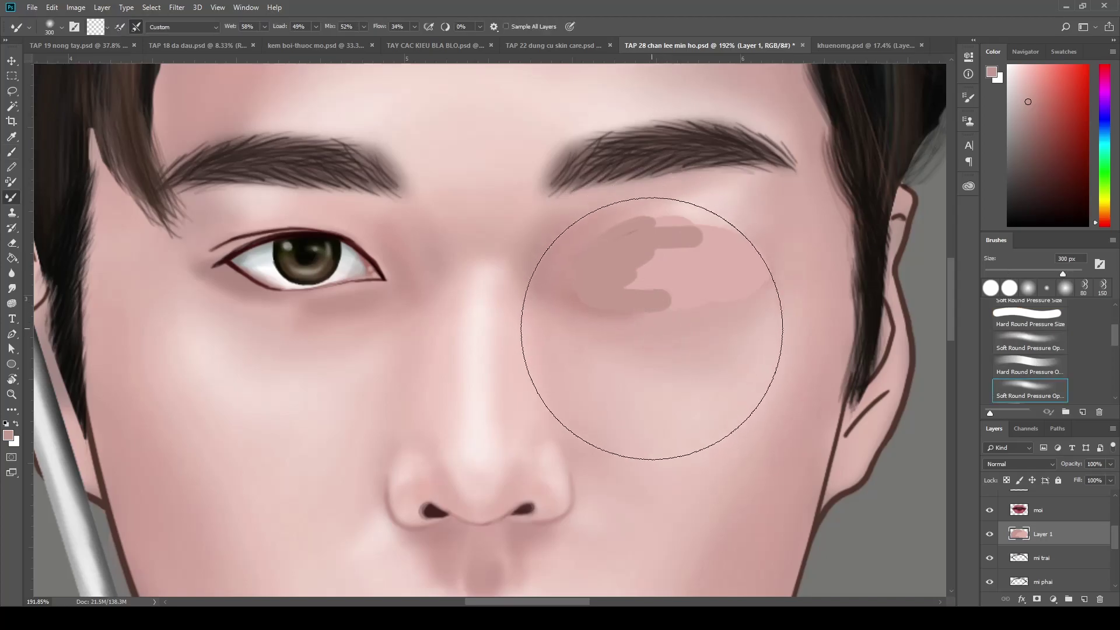
Blend the darker strokes into the surrounding skin with a 50 px Mixer Brush
key(bracketleft)
key(bracketleft)
key(bracketleft)
mouse_move(658, 281)
mouse_down()
mouse_move(610, 285)
mouse_move(624, 289)
mouse_up()
mouse_move(718, 247)
mouse_down()
mouse_move(608, 274)
mouse_move(723, 234)
mouse_move(668, 243)
mouse_move(745, 238)
mouse_move(655, 243)
mouse_move(654, 273)
mouse_move(730, 280)
mouse_move(640, 305)
mouse_move(712, 280)
mouse_move(689, 303)
mouse_move(628, 299)
mouse_move(710, 262)
mouse_move(636, 302)
mouse_move(694, 295)
mouse_move(595, 300)
mouse_move(593, 250)
mouse_move(673, 233)
mouse_move(613, 247)
mouse_move(730, 240)
mouse_up()
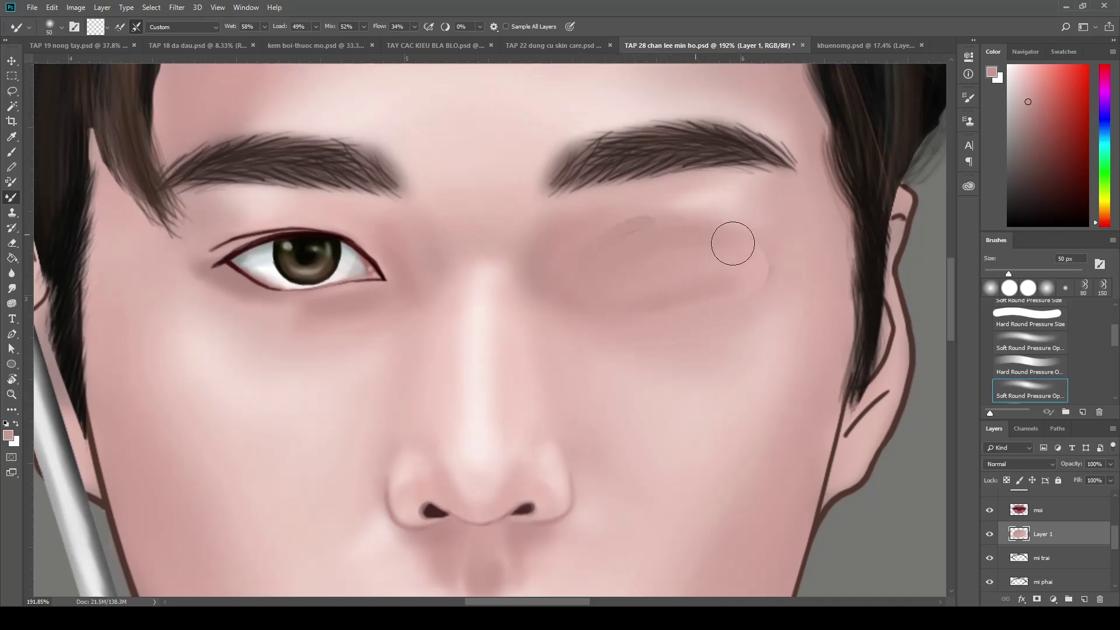
drag(1108, 539, 1117, 519)
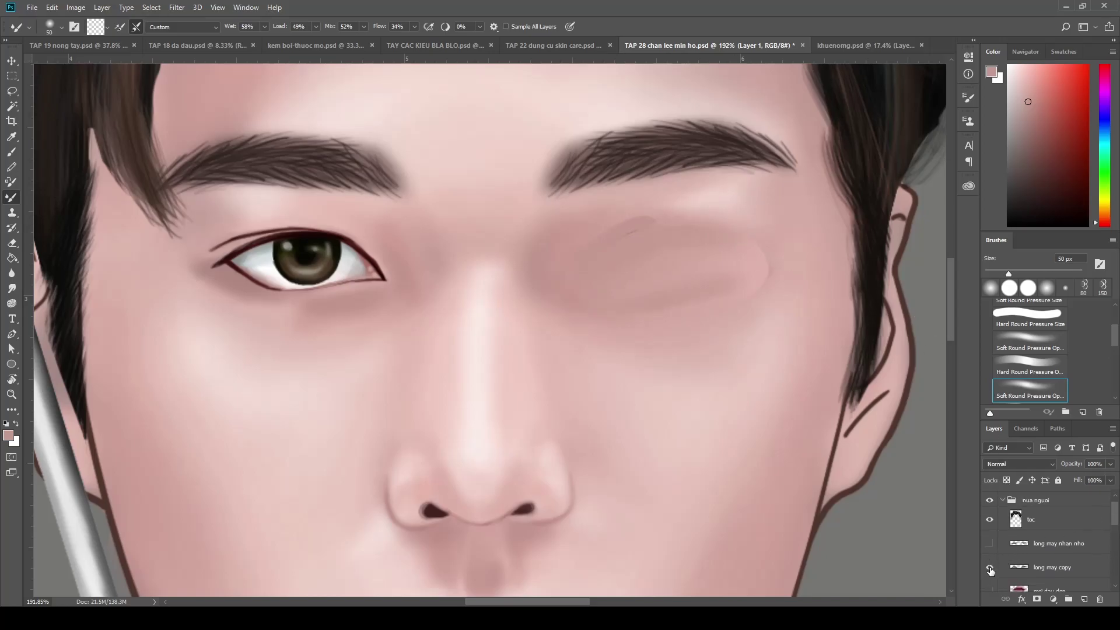
Check the long may copy and toc hair layers, then reselect Layer 1
click(990, 569)
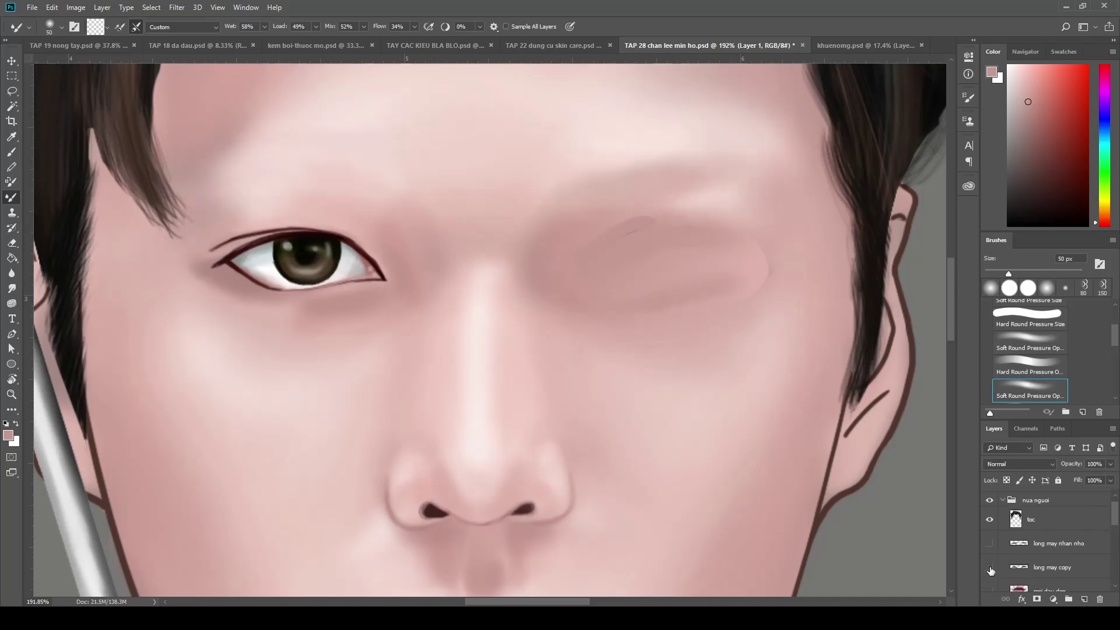
click(989, 521)
click(1056, 523)
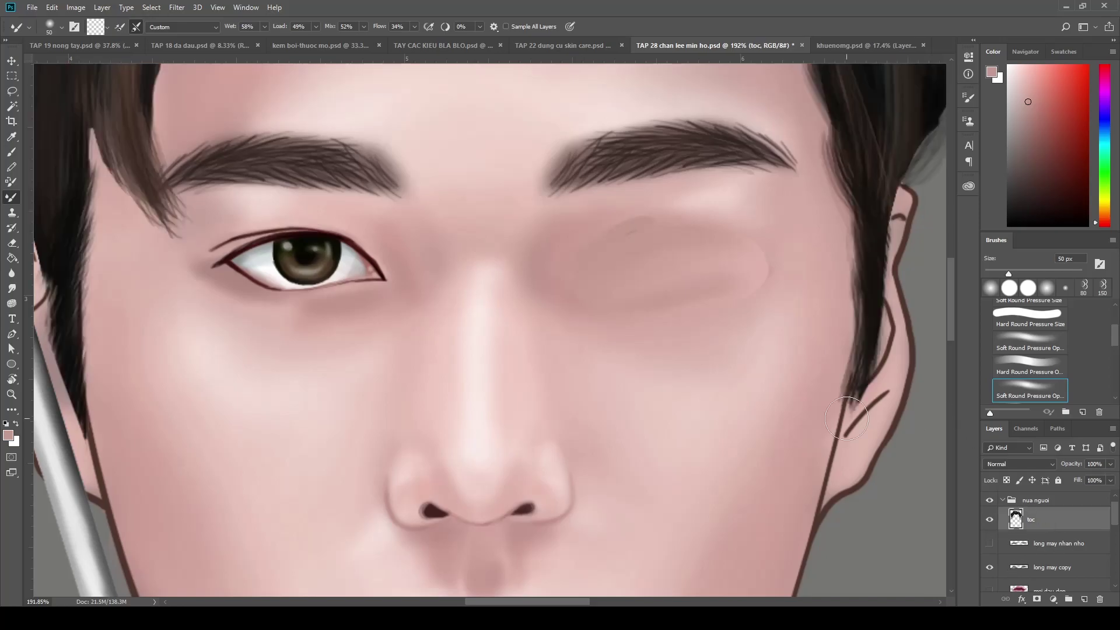
key(e)
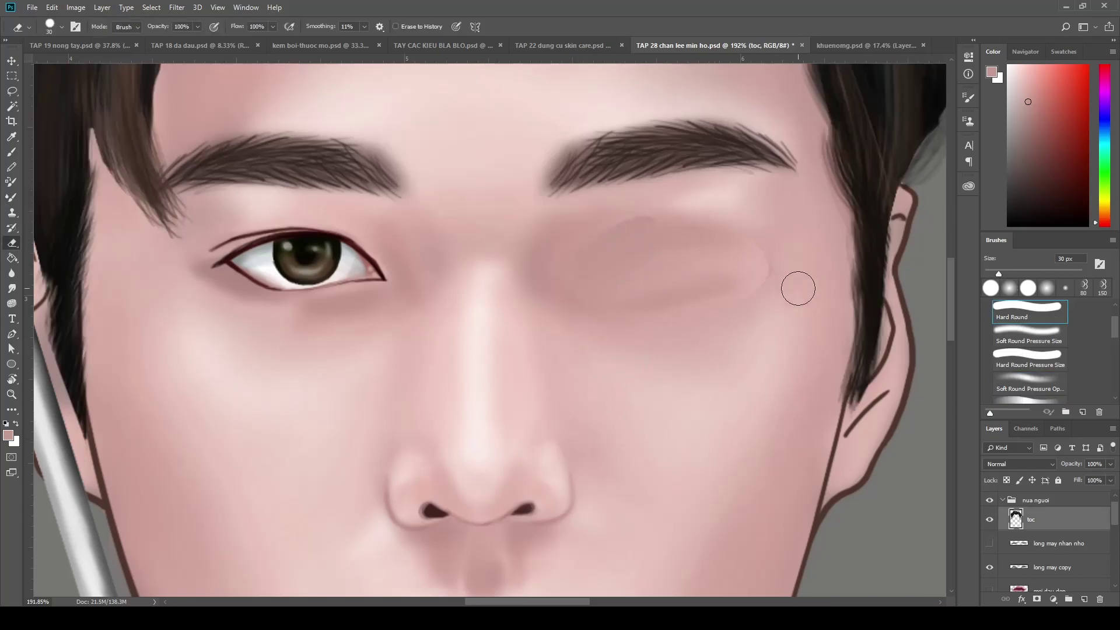
scroll(1107, 511, down, 3)
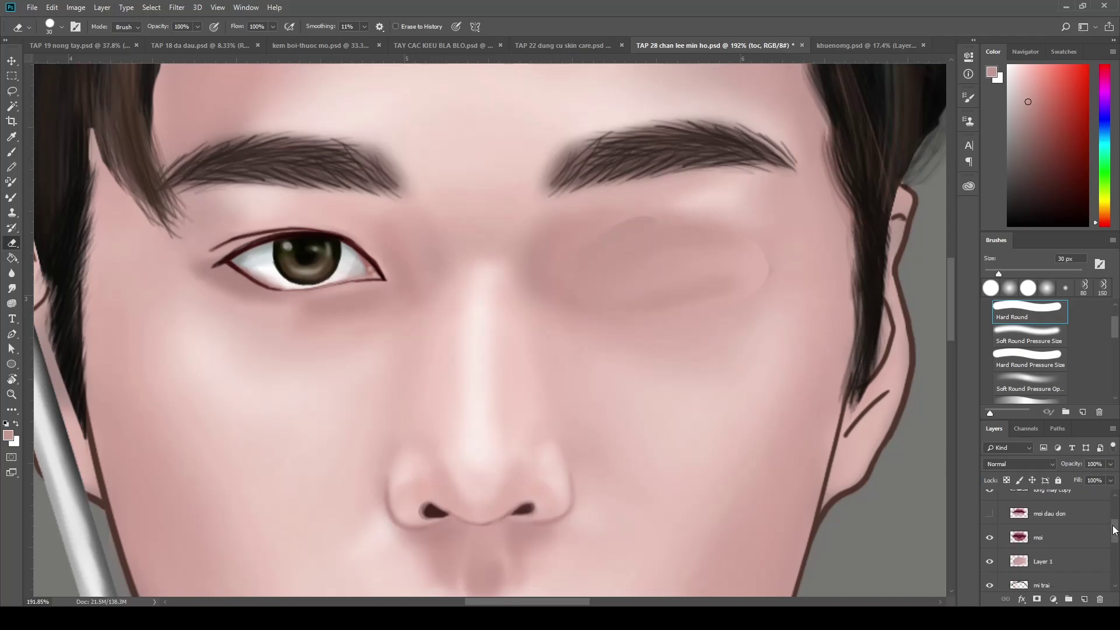
ctrl+click(659, 326)
scroll(658, 325, down, 5)
scroll(654, 308, up, 5)
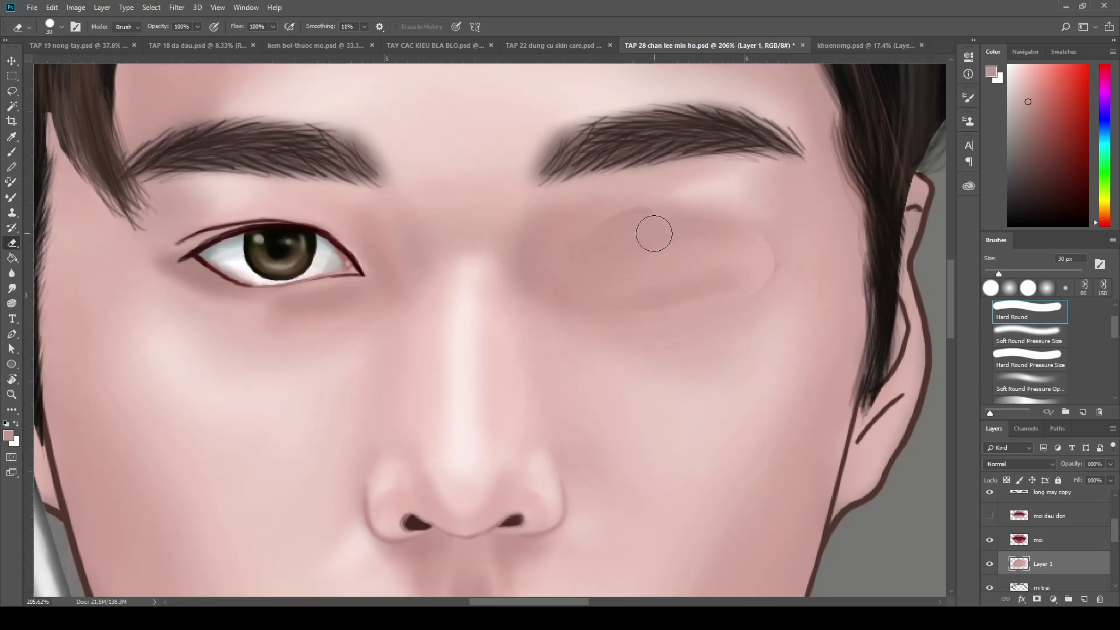
Sample a darker skin shade and paint a curved eyelid band across the covered eye
key(i)
click(628, 221)
key(b)
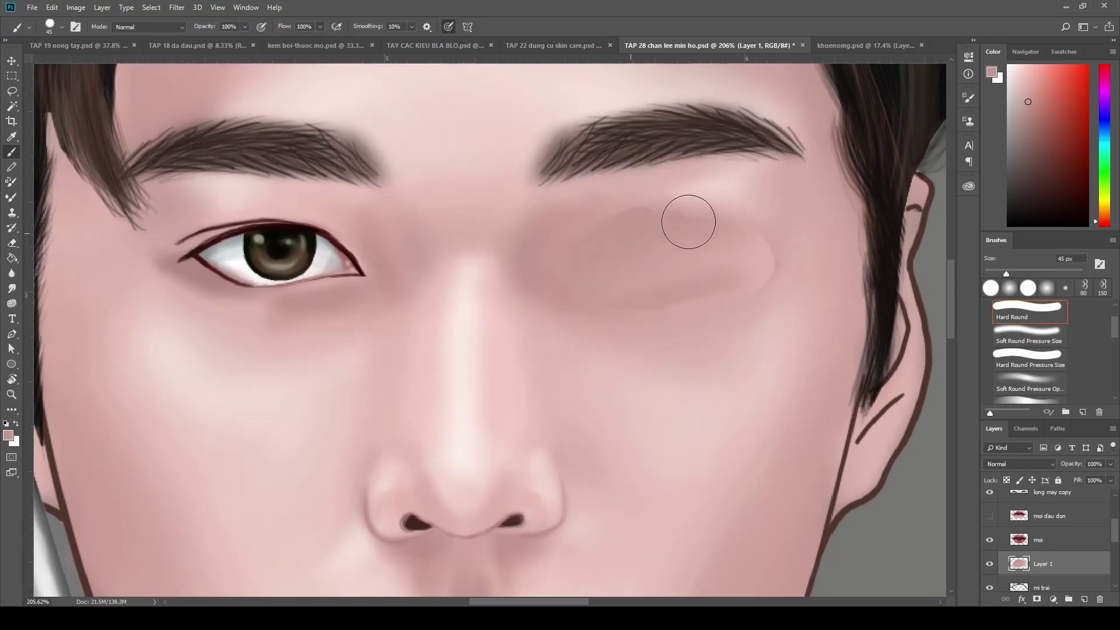
drag(647, 211, 740, 240)
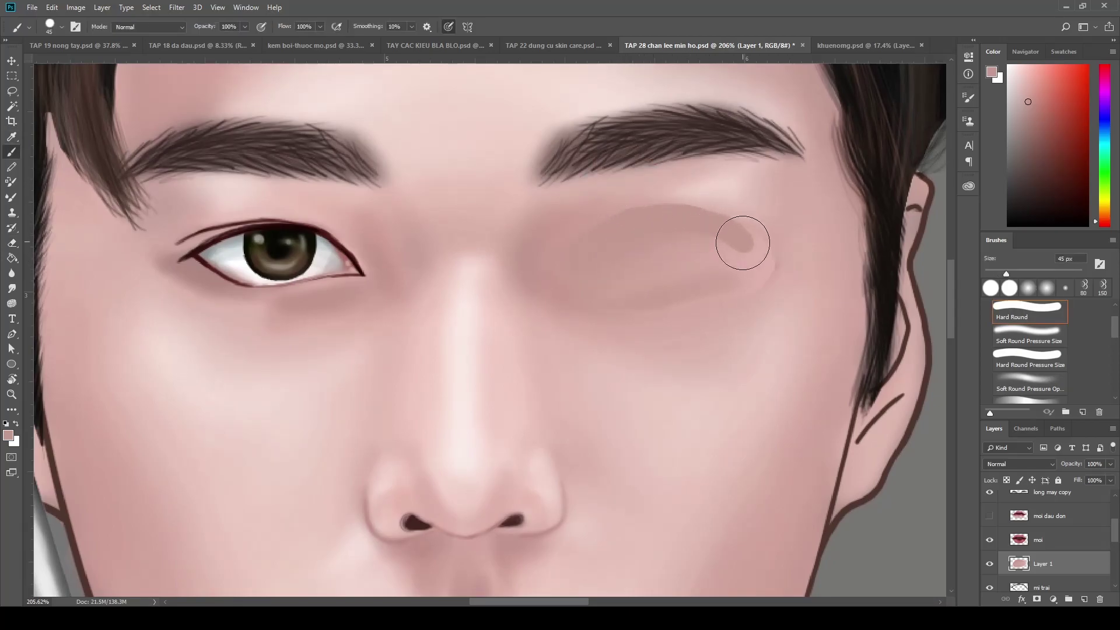
mouse_move(590, 249)
mouse_down()
mouse_move(737, 230)
mouse_move(760, 250)
mouse_up()
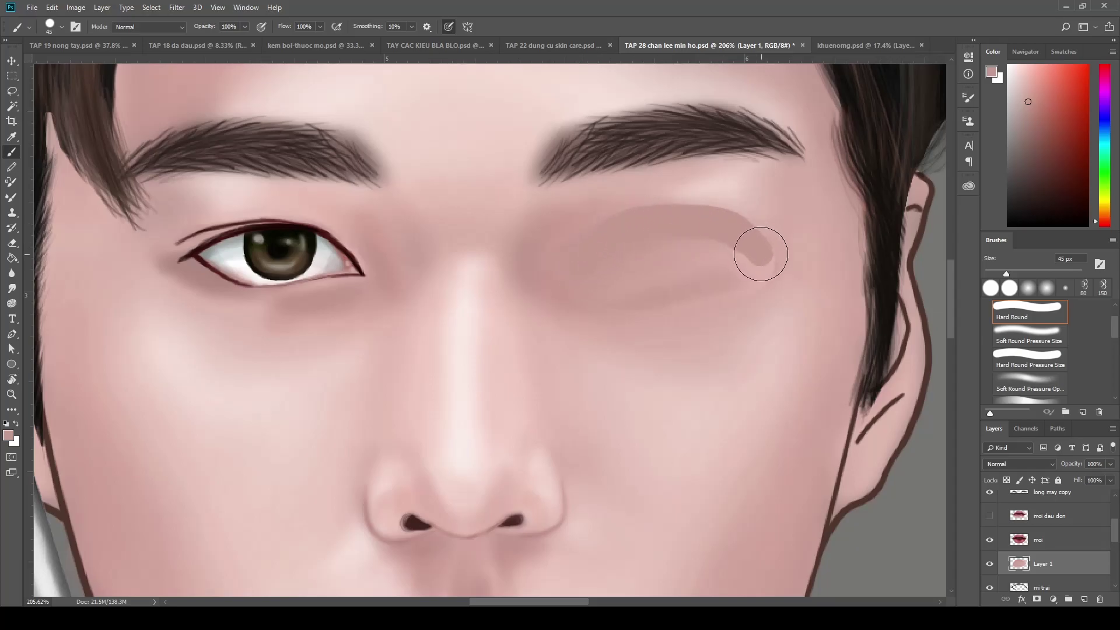
mouse_move(732, 297)
mouse_down()
mouse_move(646, 305)
mouse_move(576, 290)
mouse_up()
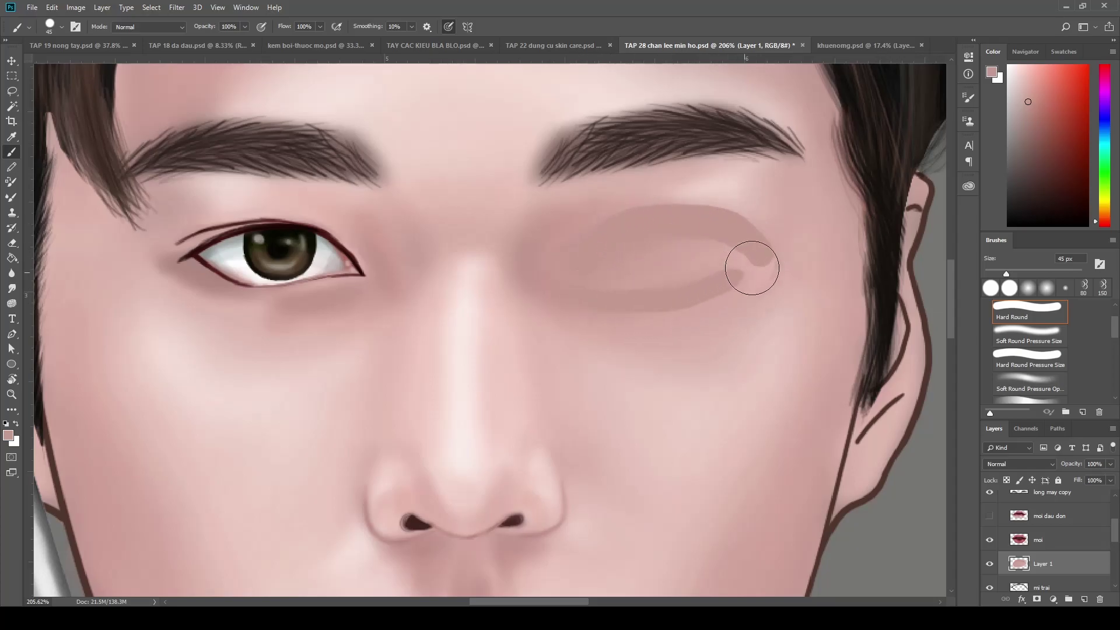
Resample the eyelid colour and blend the band's right end and lower edge
key(i)
click(728, 257)
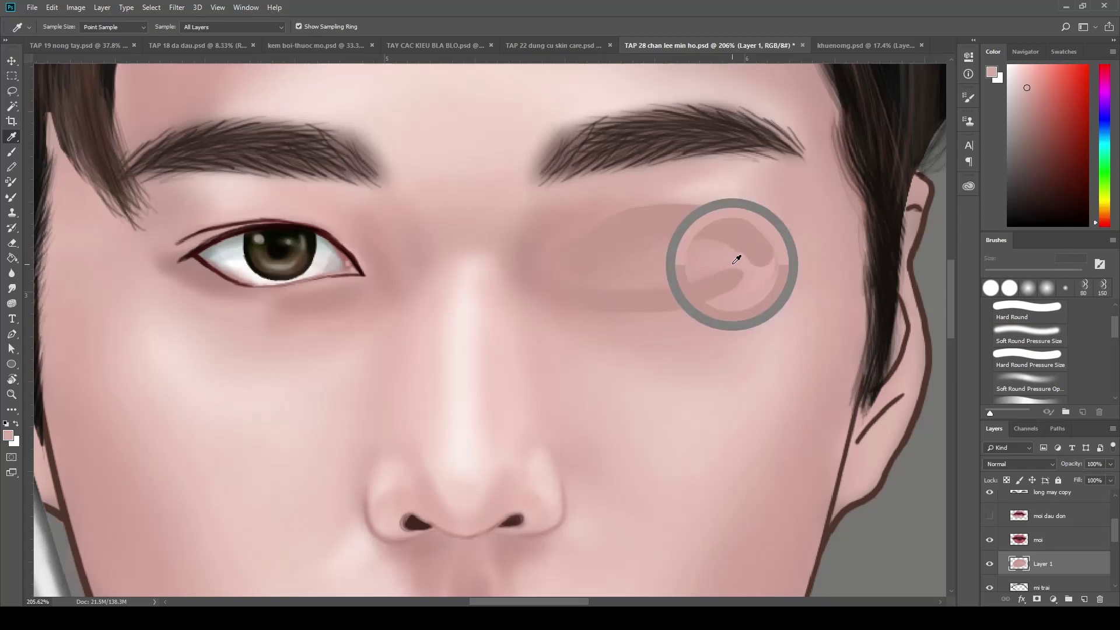
key(b)
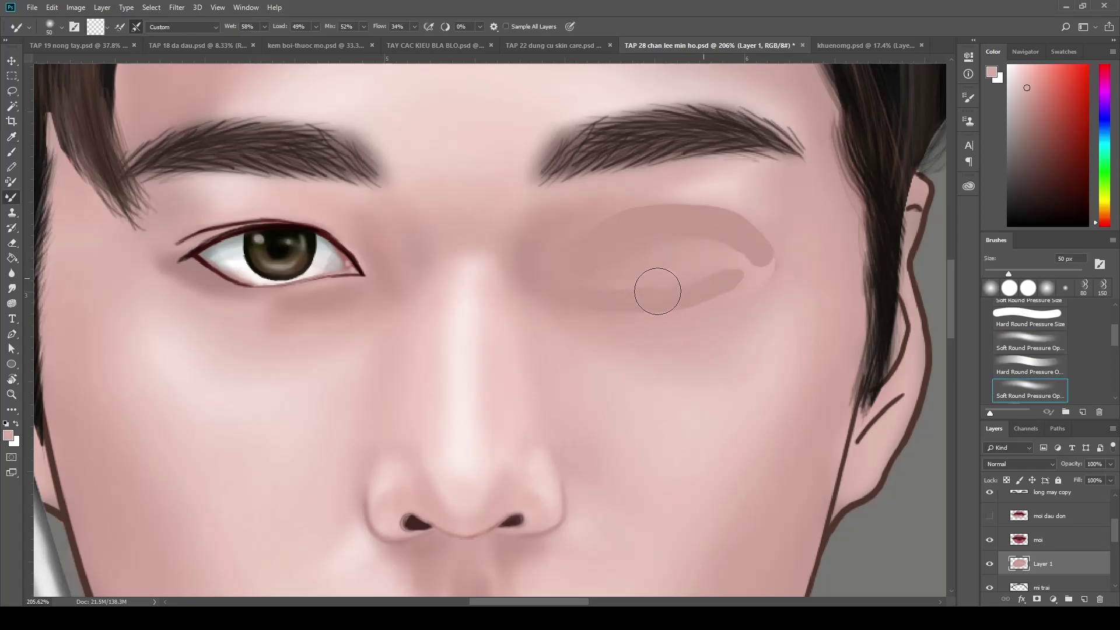
mouse_move(756, 263)
mouse_down()
mouse_move(705, 295)
mouse_move(733, 282)
mouse_move(735, 247)
mouse_move(677, 247)
mouse_move(778, 258)
mouse_move(745, 248)
mouse_up()
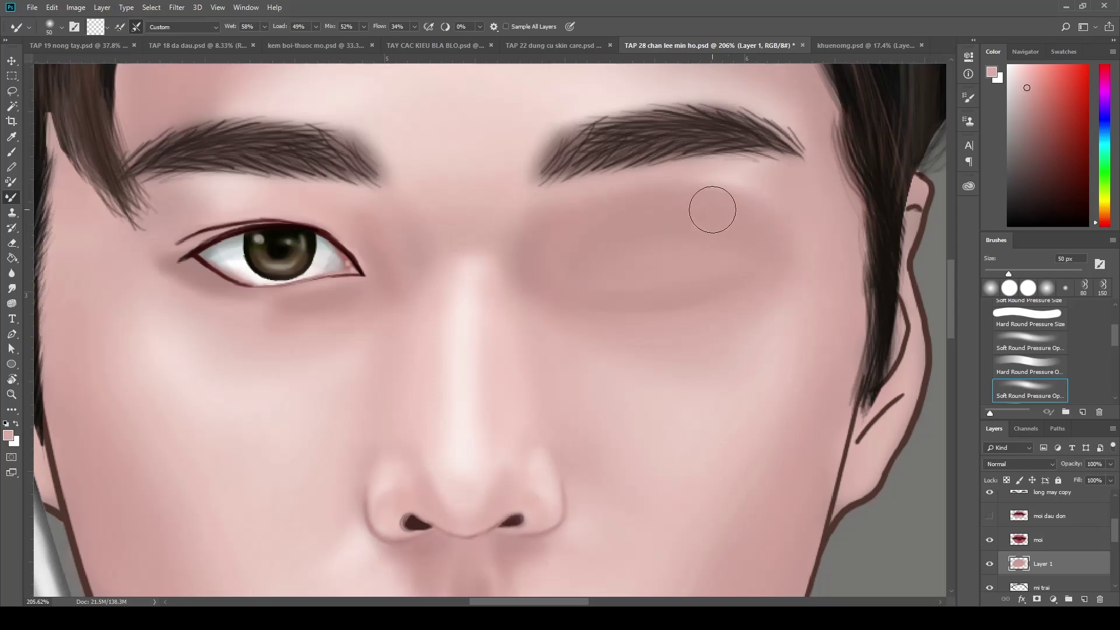
scroll(709, 349, down, 5)
scroll(642, 292, up, 3)
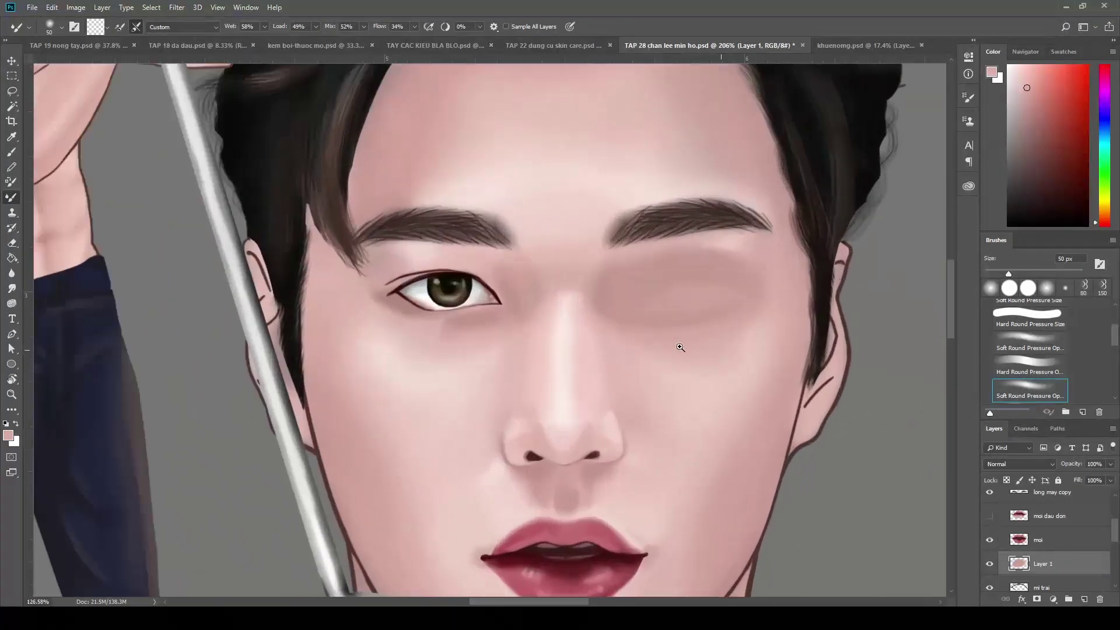
scroll(675, 258, up, 2)
Paint light highlights across the closed eyelid with a soft round brush up to 90 px
key(i)
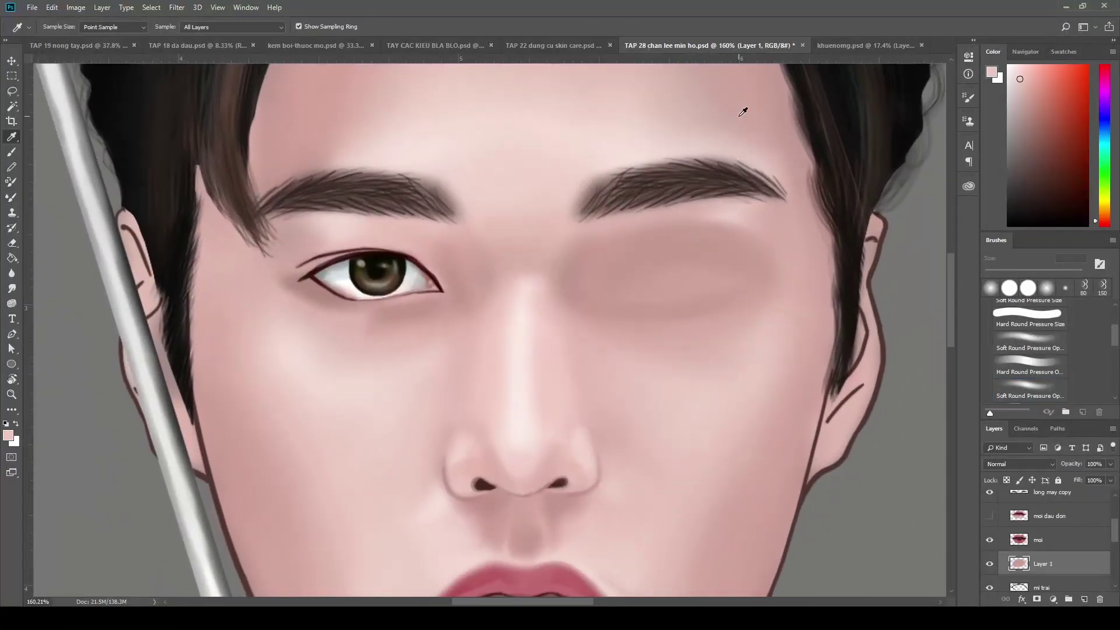
key(b)
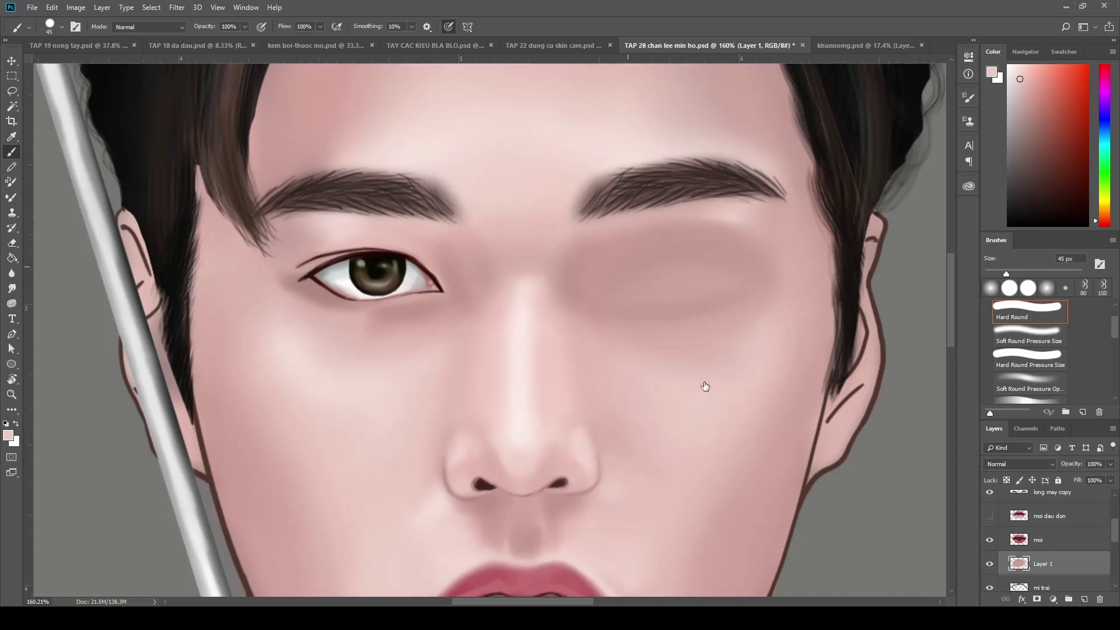
key(period)
key(period)
key(period)
drag(623, 290, 683, 301)
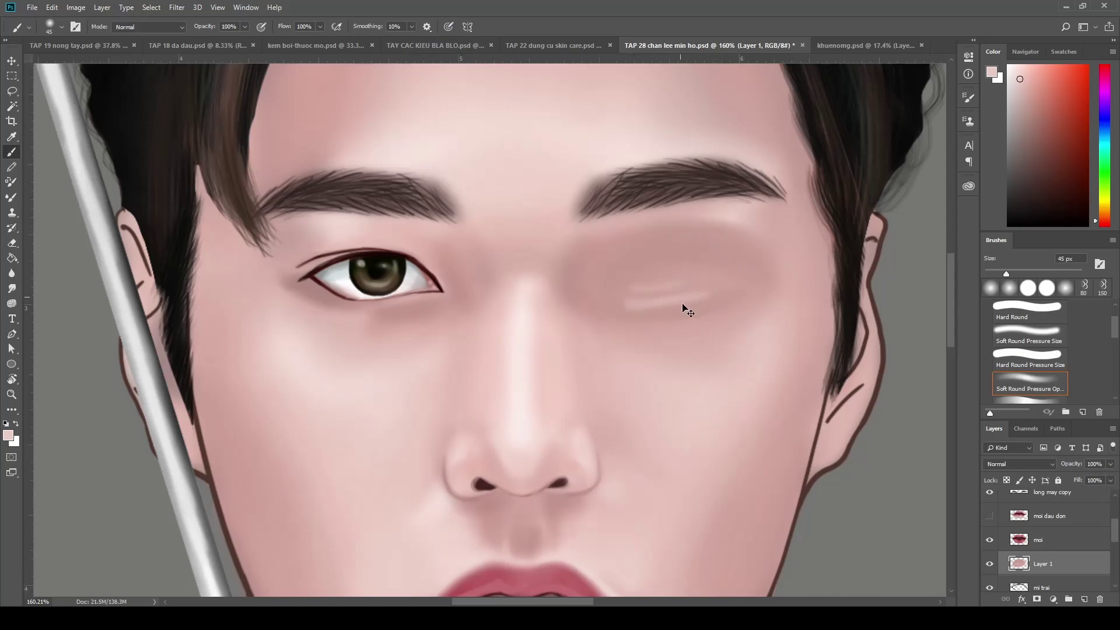
key(bracketright)
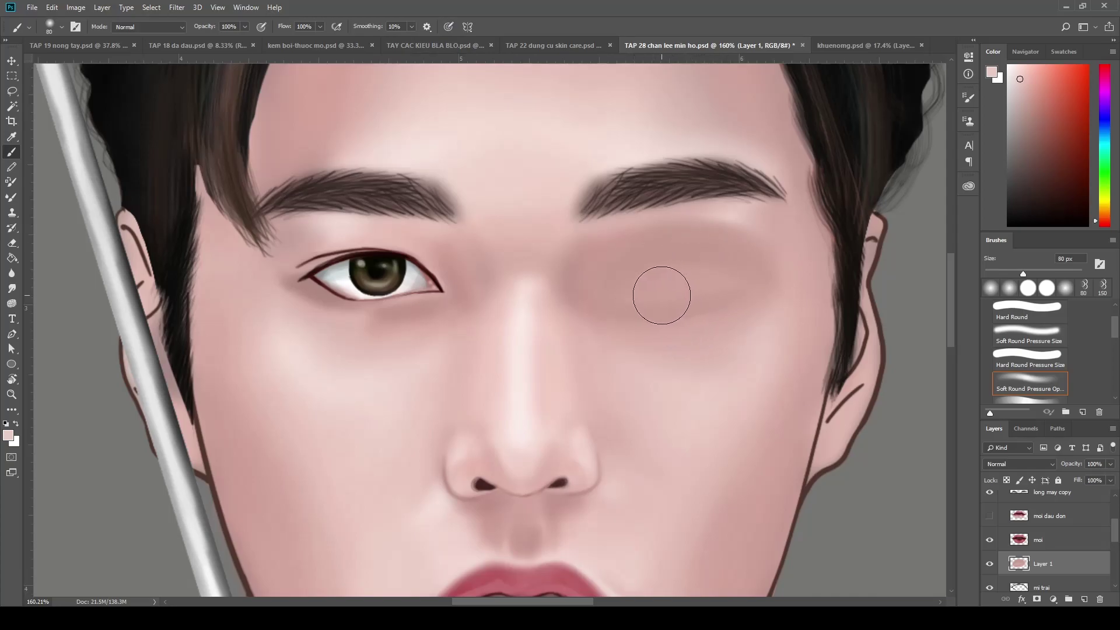
key(bracketright)
mouse_move(683, 287)
mouse_down()
mouse_move(648, 306)
mouse_move(713, 270)
mouse_move(653, 255)
mouse_move(727, 256)
mouse_up()
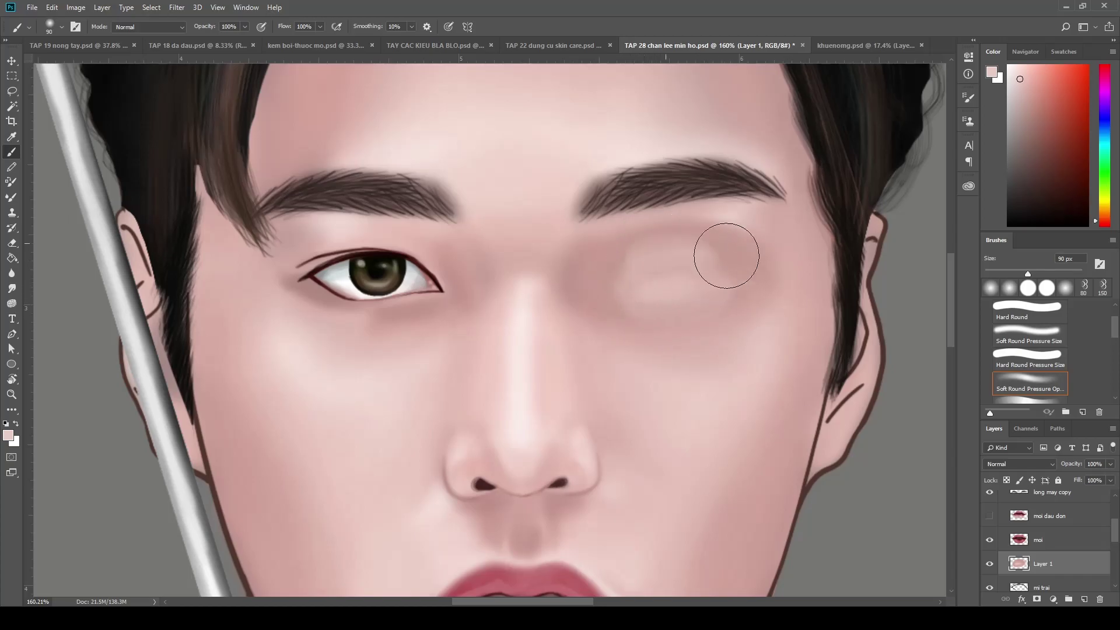
scroll(691, 333, down, 5)
scroll(621, 263, up, 6)
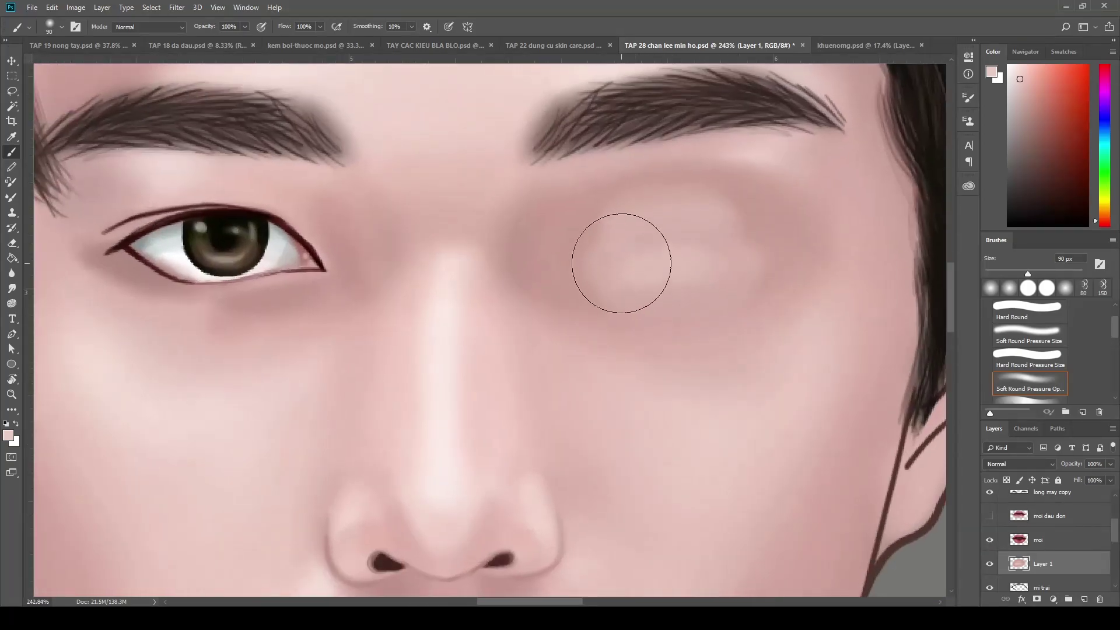
mouse_move(621, 263)
mouse_down()
mouse_move(708, 263)
mouse_move(680, 286)
mouse_move(725, 275)
mouse_up()
scroll(560, 329, down, 10)
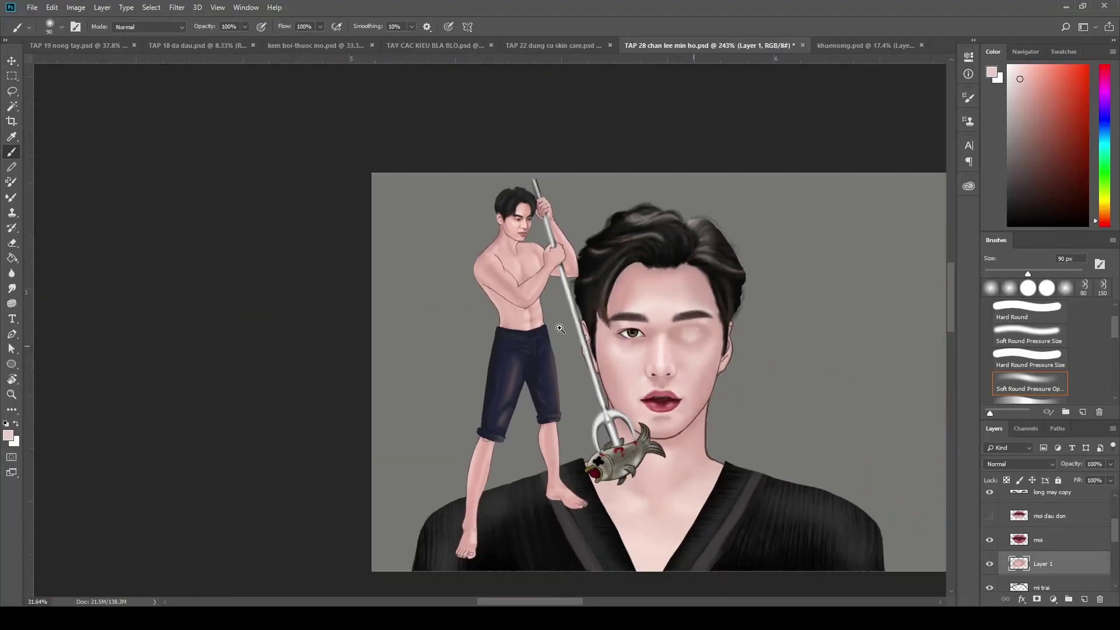
scroll(693, 346, up, 8)
Blend the shadow beside the eyelid highlight with the Mixer Brush
key(shift+b)
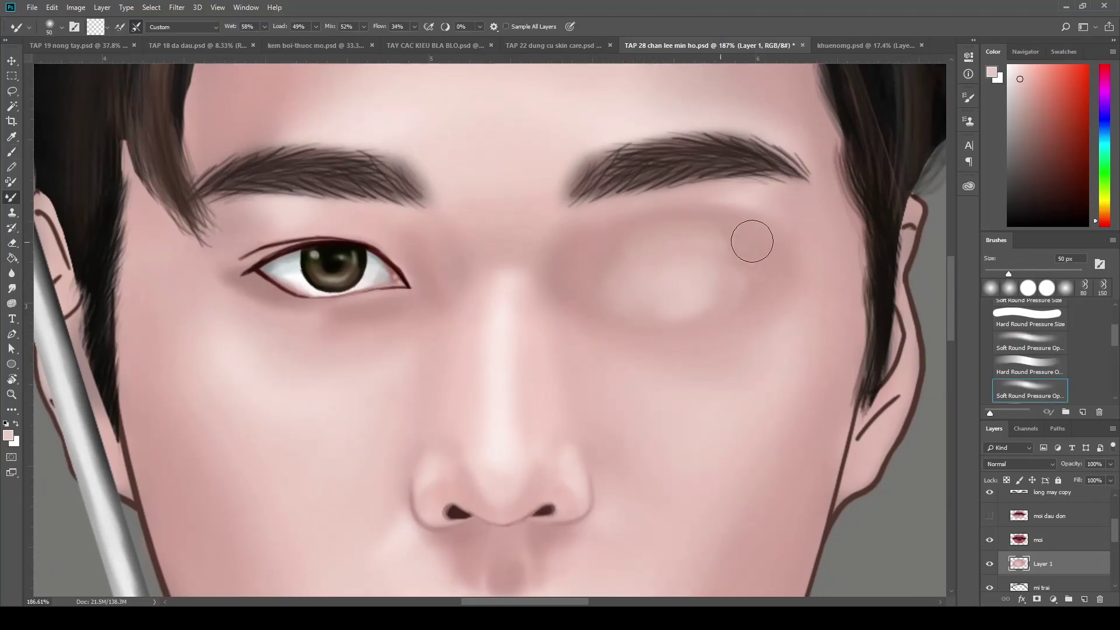
mouse_move(750, 237)
mouse_down()
mouse_move(747, 278)
mouse_move(675, 310)
mouse_move(649, 260)
mouse_up()
key(b)
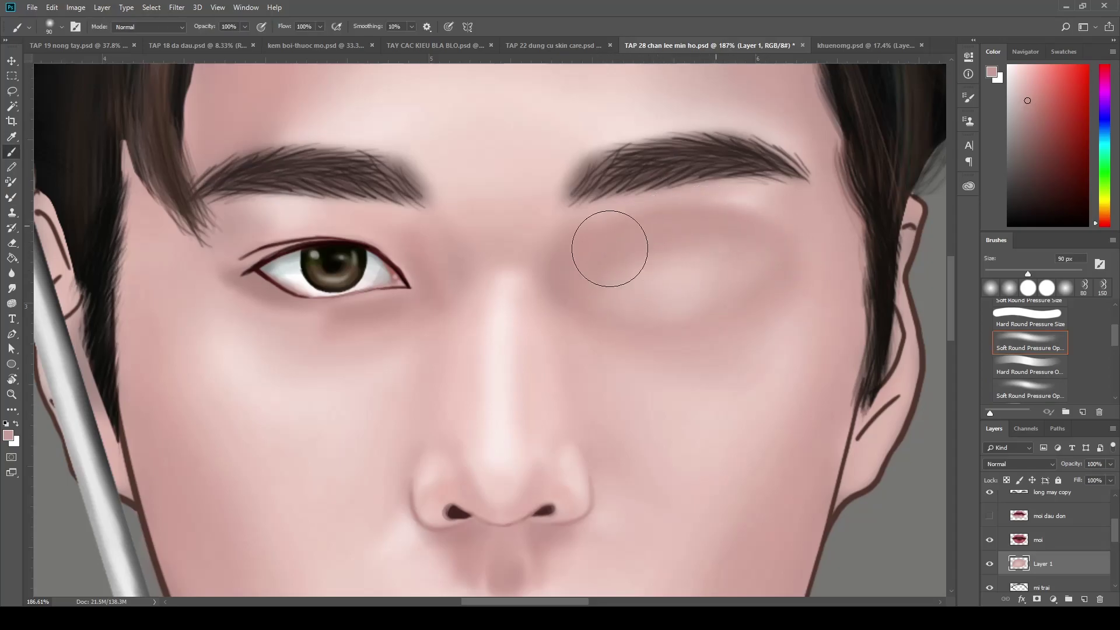
drag(694, 330, 599, 317)
drag(722, 333, 805, 335)
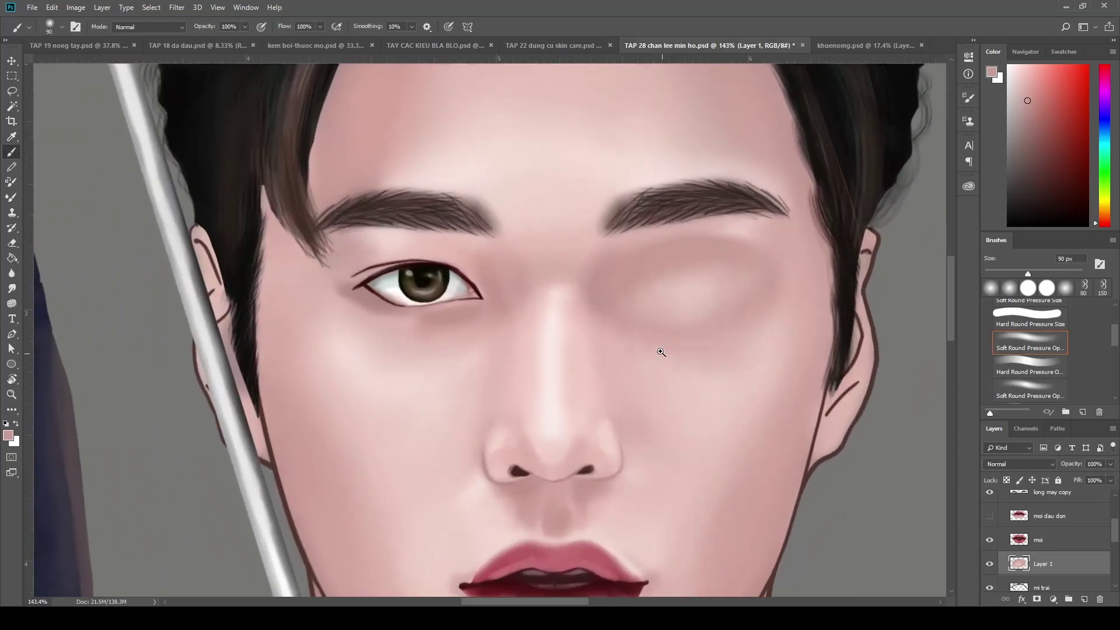
Lightly erase the light band under the eyebrow with a soft pressure-sensitive Eraser
key(e)
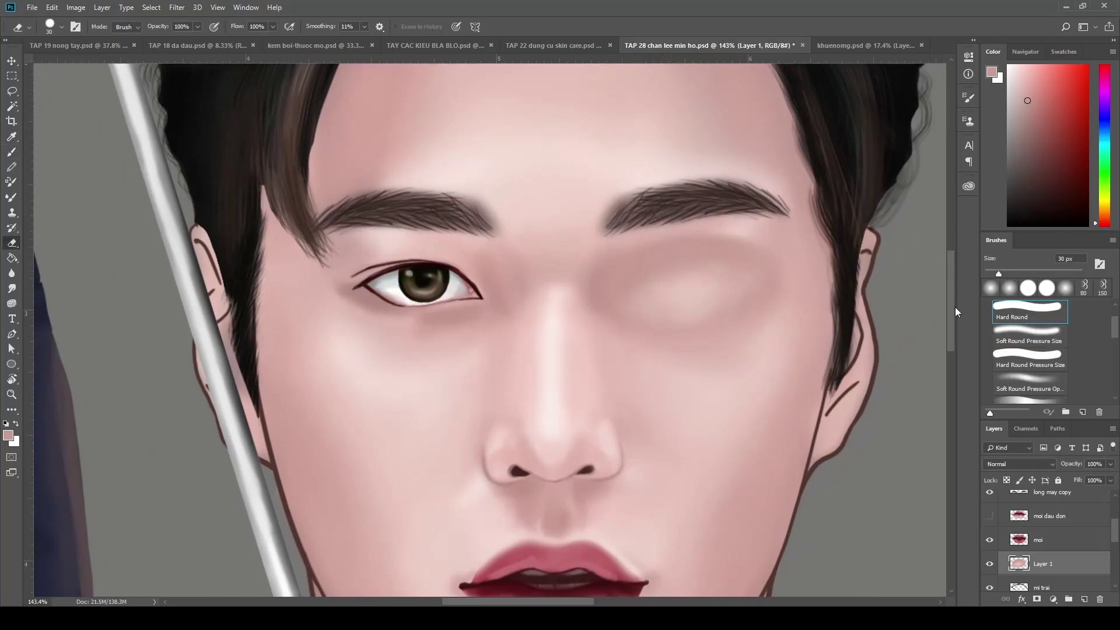
click(1017, 385)
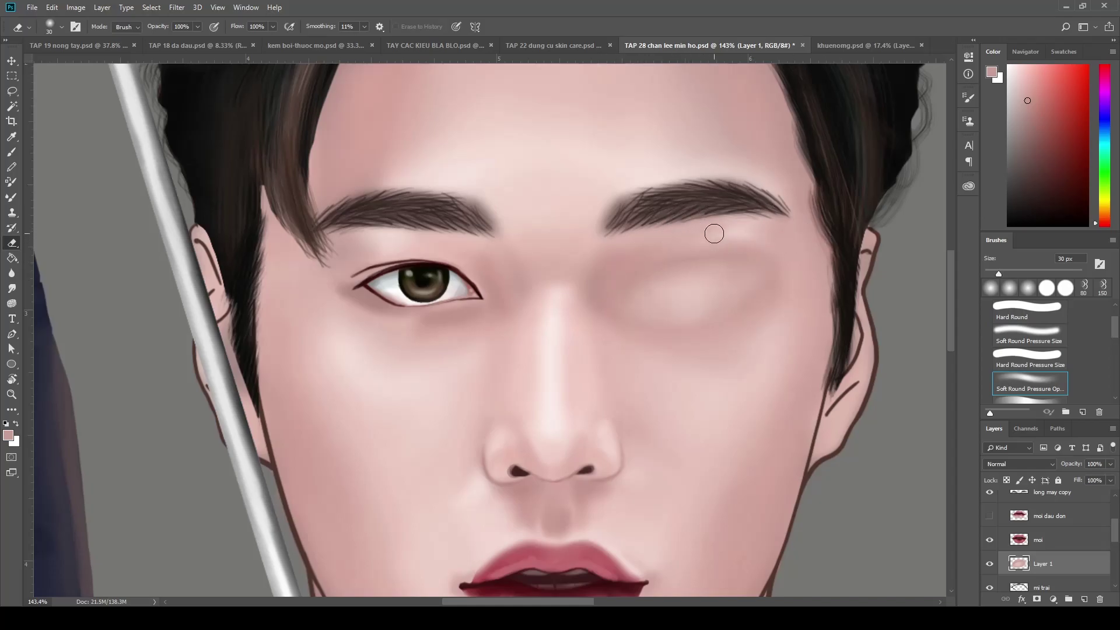
drag(735, 246, 698, 245)
scroll(787, 329, down, 3)
scroll(786, 315, down, 2)
scroll(788, 297, up, 3)
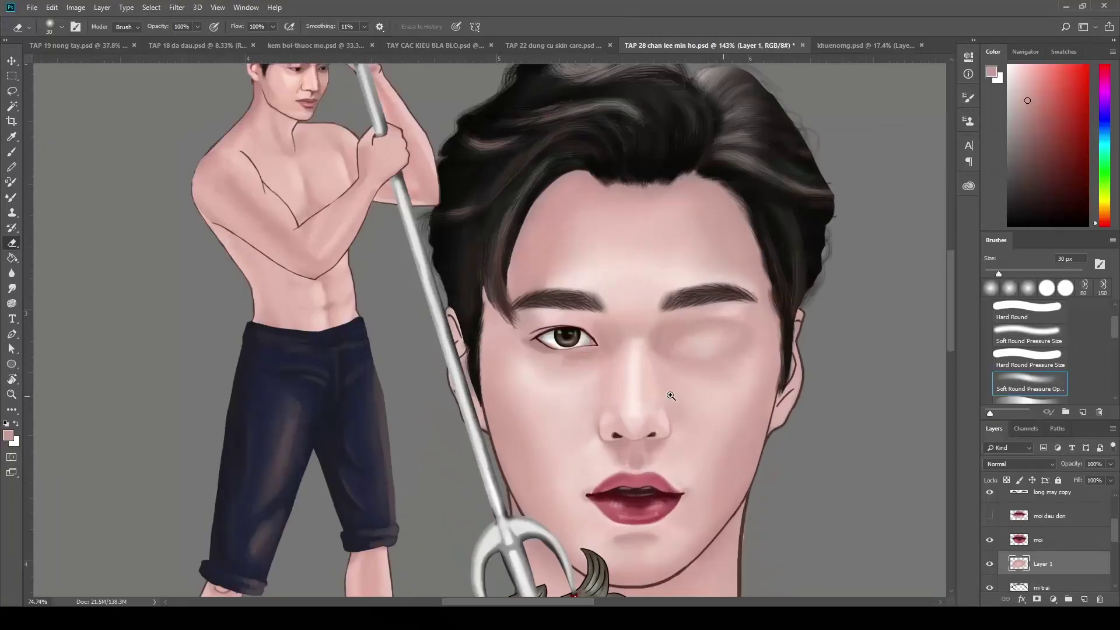
scroll(789, 277, up, 3)
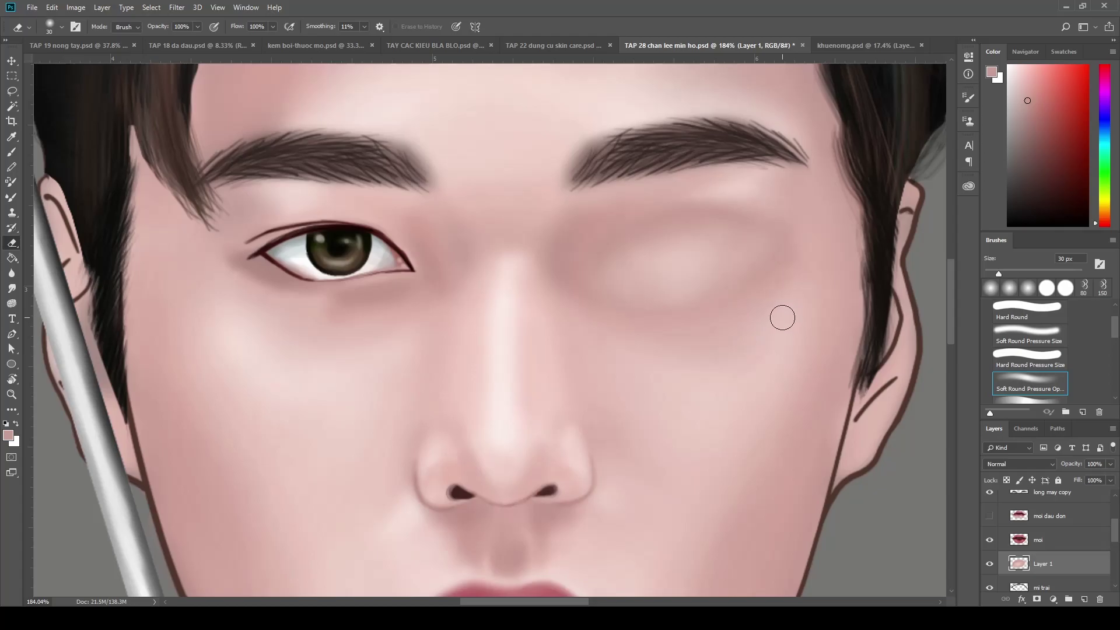
scroll(704, 383, down, 2)
scroll(689, 295, up, 2)
key(i)
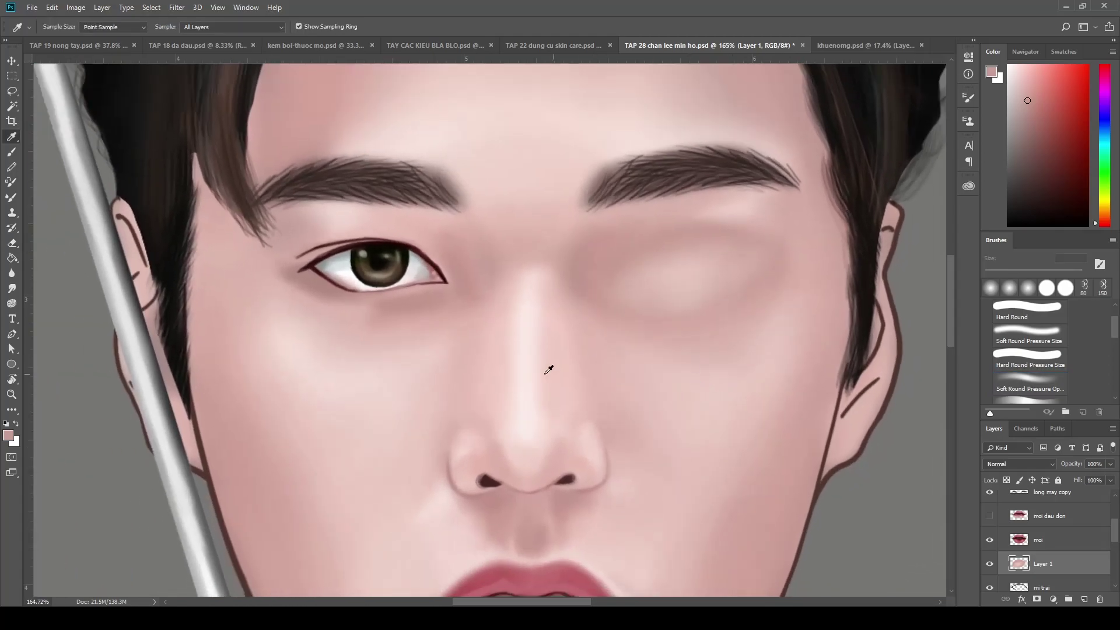
scroll(449, 352, up, 2)
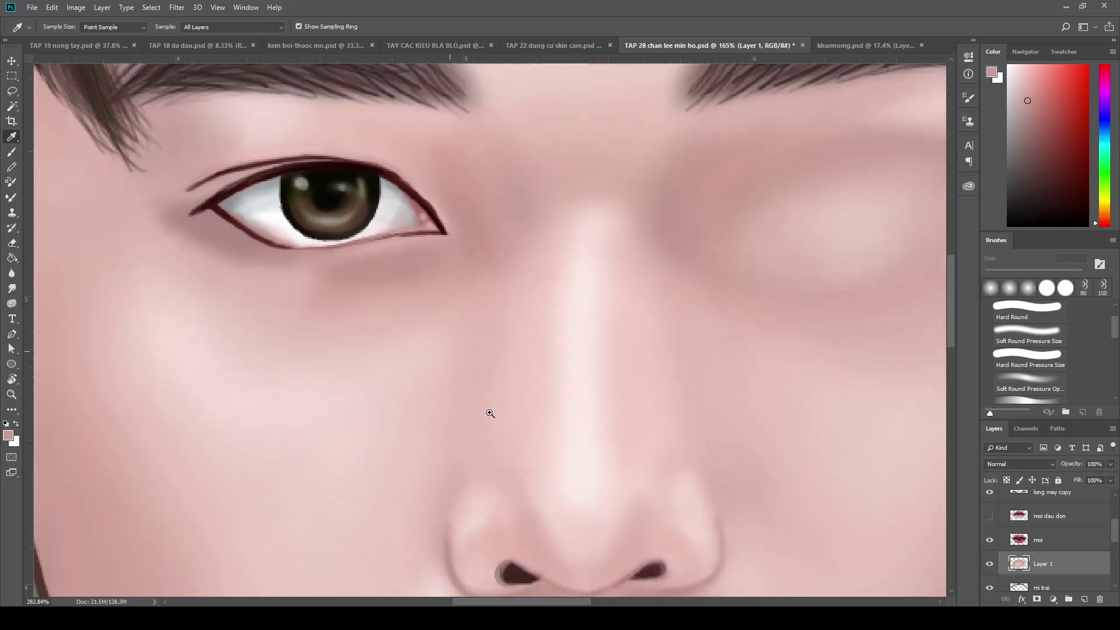
Duplicate the mi phai layer and move mi phai copy to the top of the stack
scroll(1074, 546, down, 1)
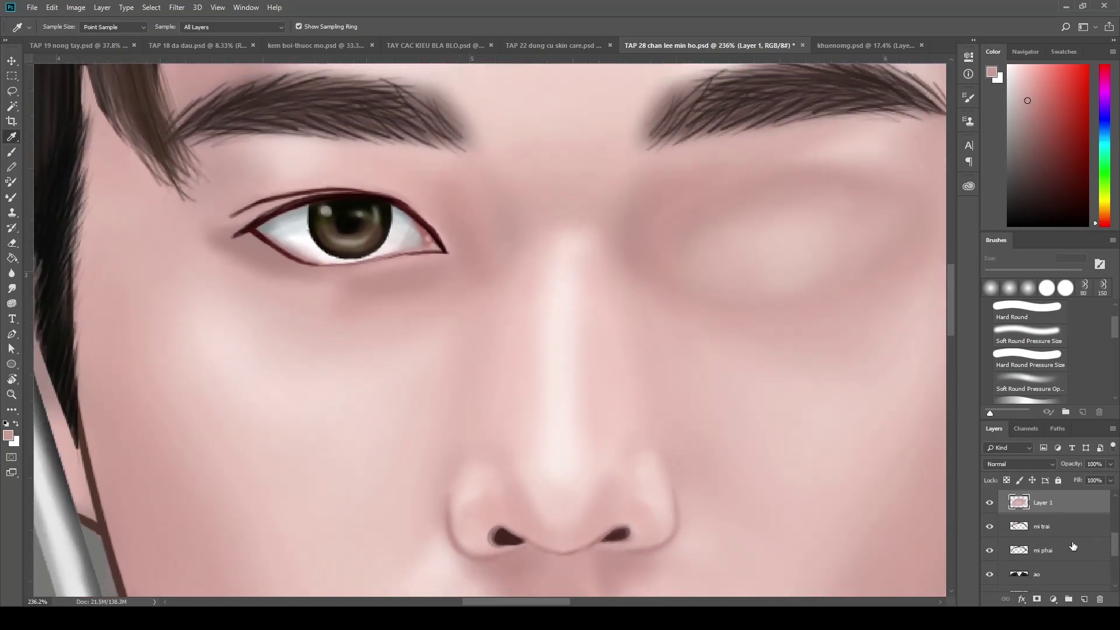
click(1046, 557)
key(ctrl+j)
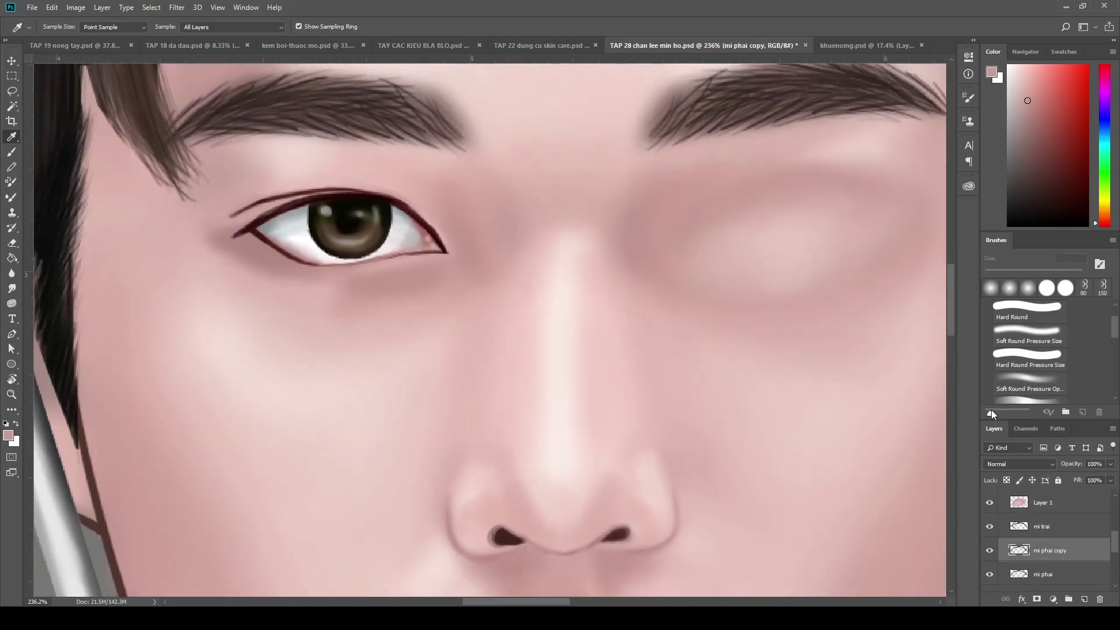
click(735, 454)
key(ctrl+shift+bracketright)
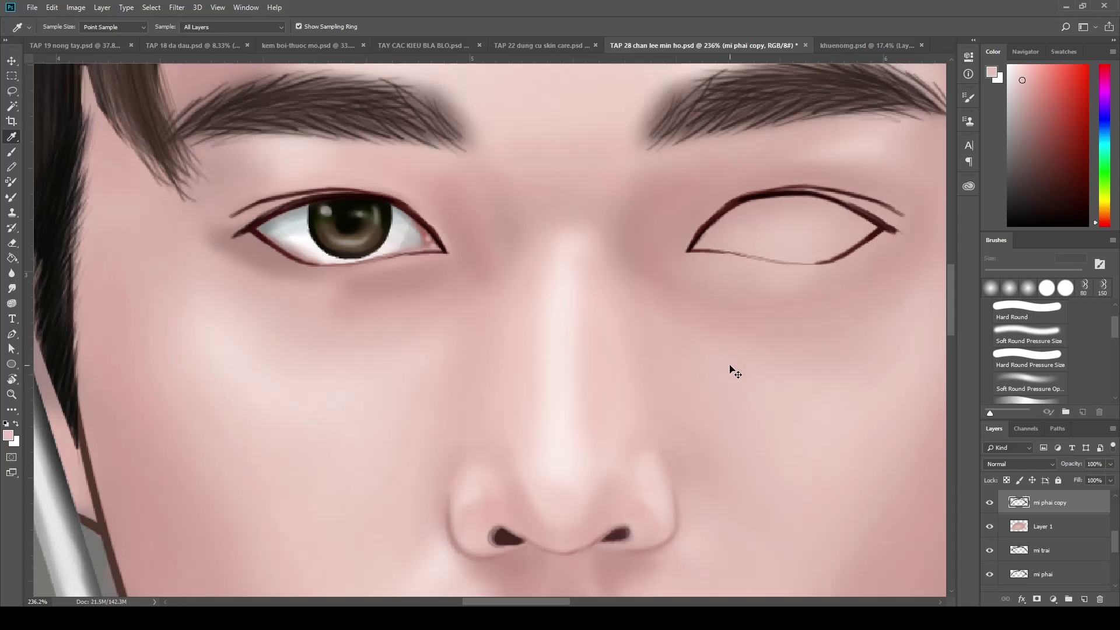
Try flipping the outline copy vertically and horizontally, cancel, then sample the dark eyeliner red
key(ctrl+t)
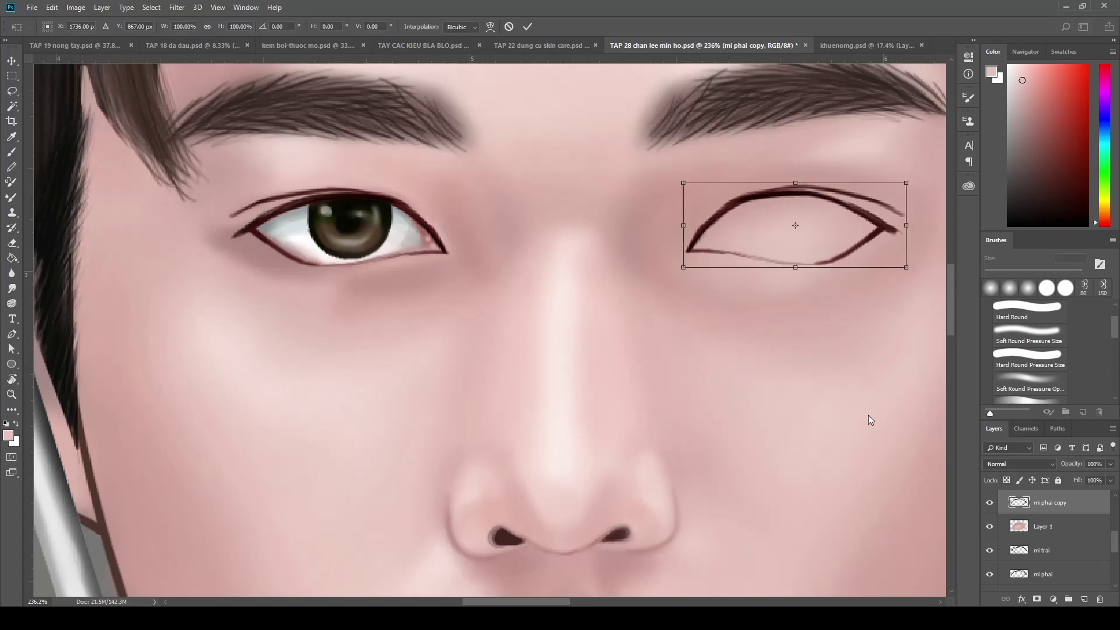
right_click(870, 418)
click(859, 347)
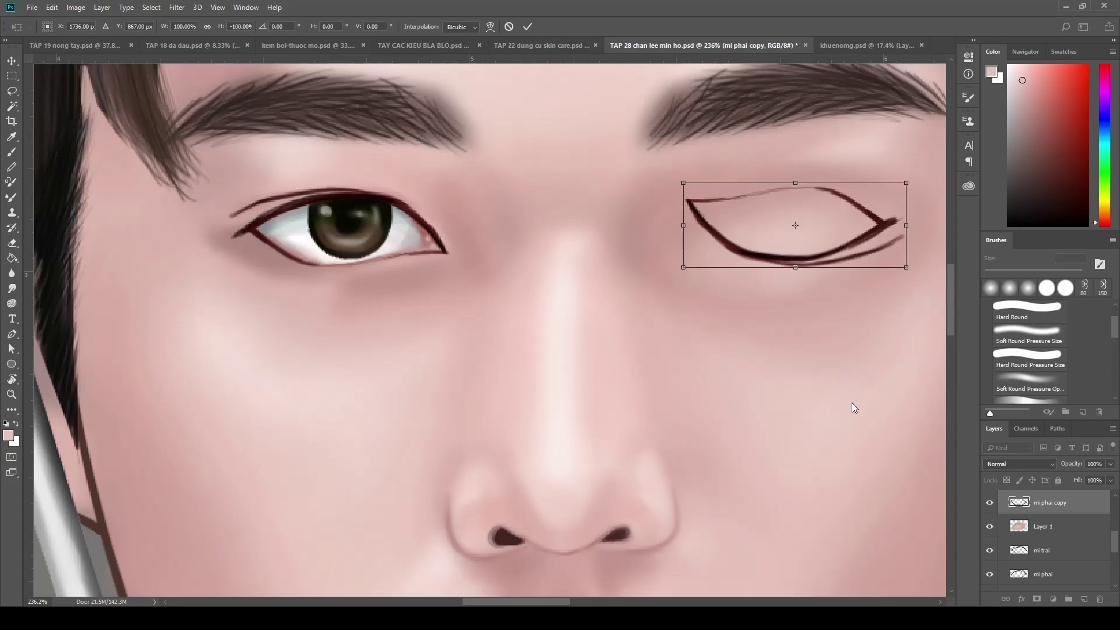
key(ctrl+shift+h)
drag(837, 352, 805, 348)
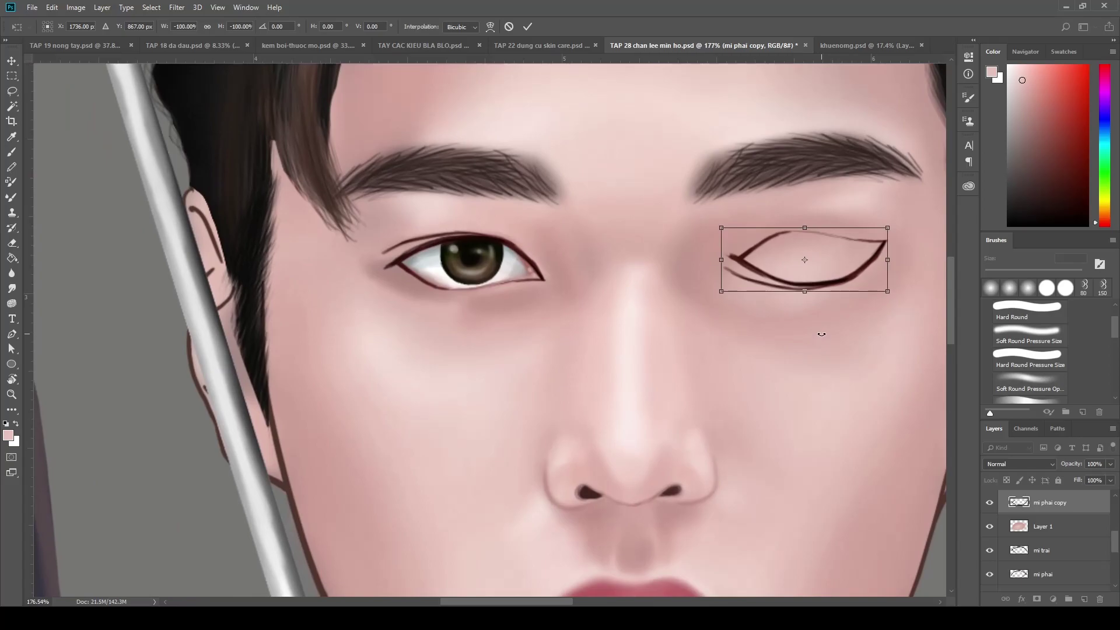
key(Escape)
key(i)
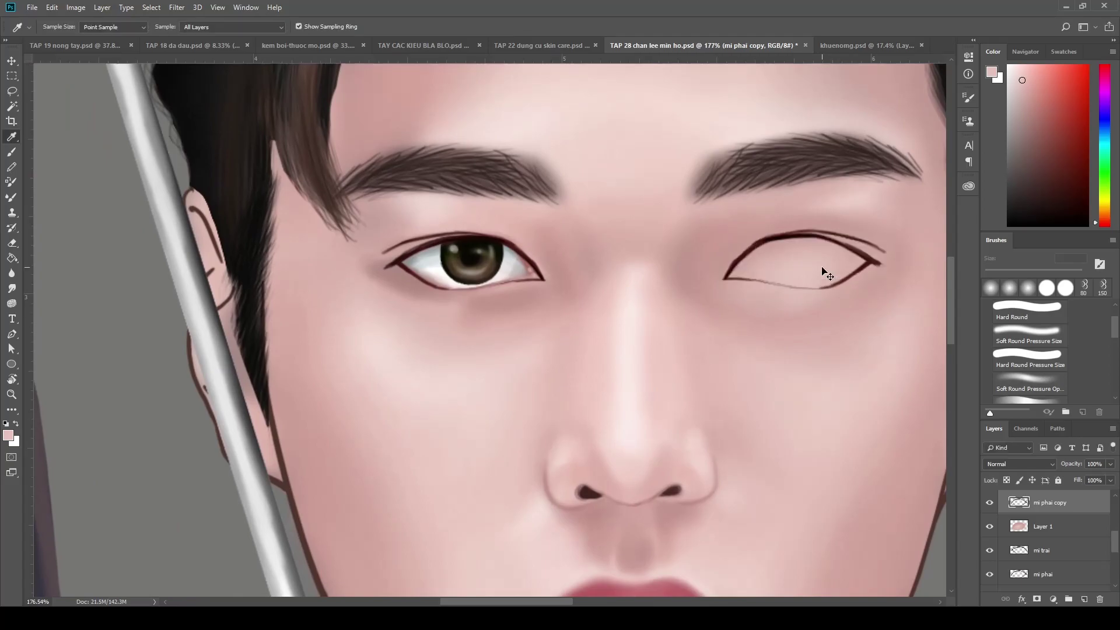
click(872, 260)
Flip the copied eye outline vertically and rotate it until nearly level
key(v)
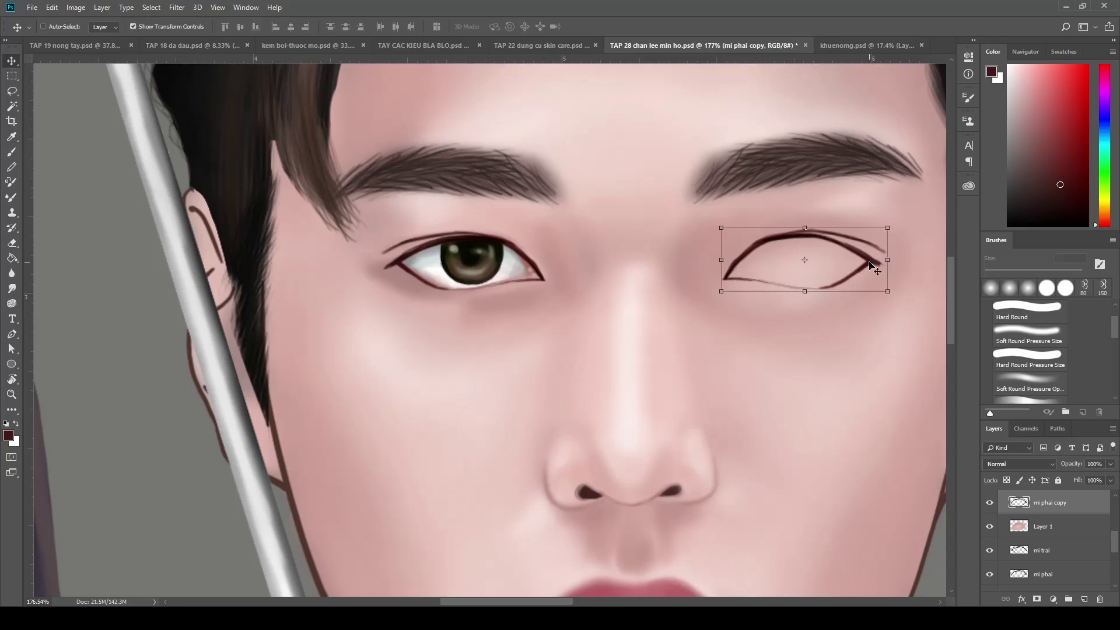
key(ctrl+t)
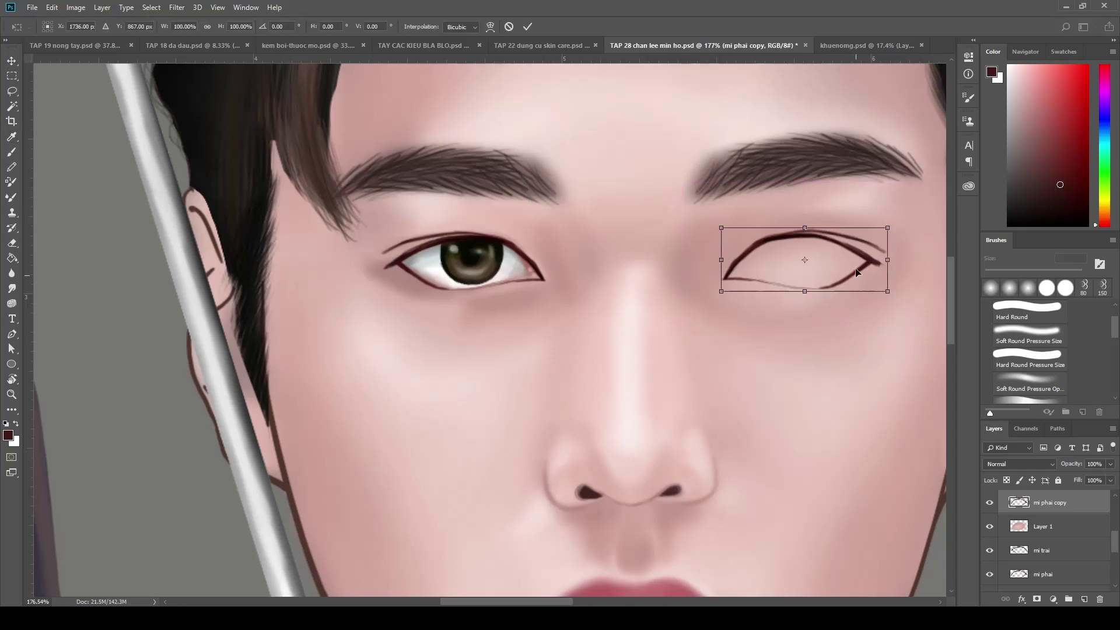
right_click(895, 446)
click(921, 436)
mouse_move(893, 301)
mouse_down()
mouse_move(849, 284)
mouse_move(843, 300)
mouse_up()
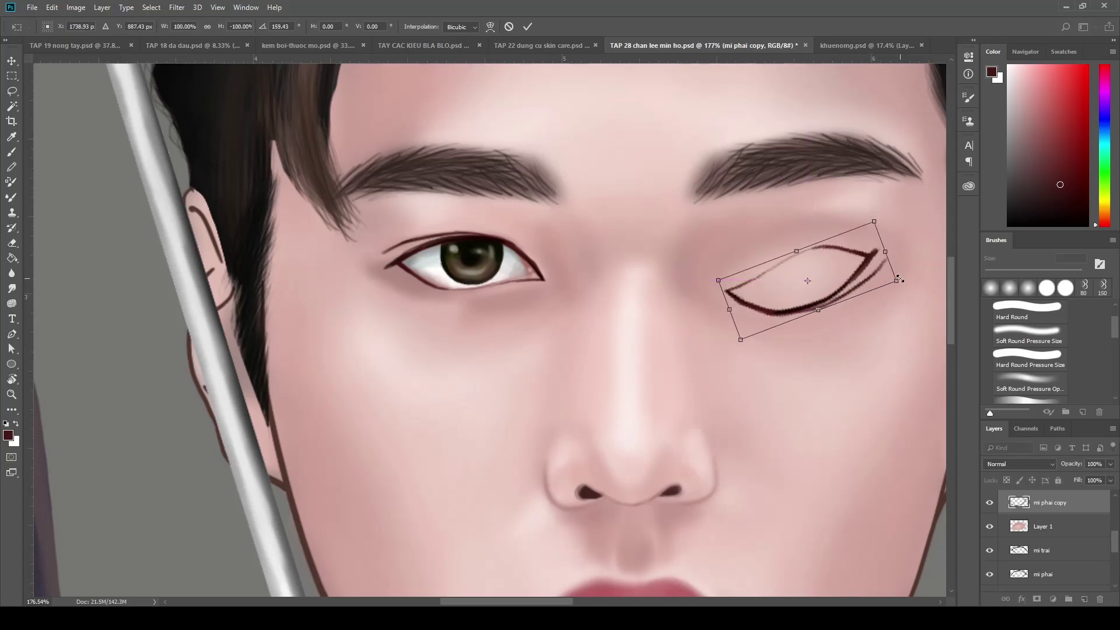
drag(914, 288, 916, 322)
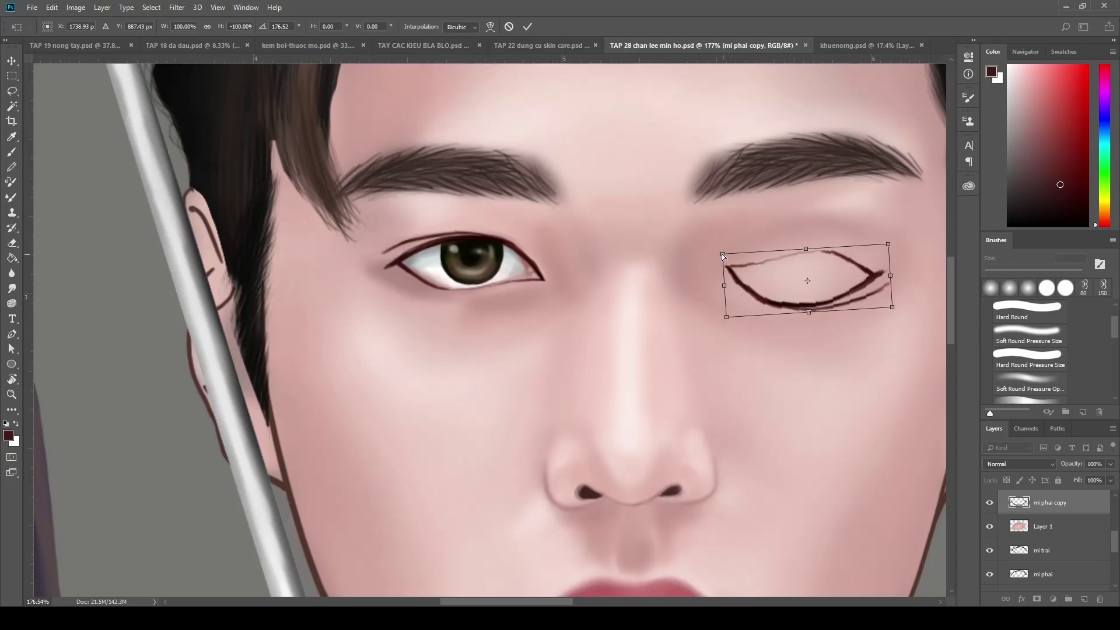
Distort the outline's corners into a shrunken, curved eyelid shape and apply the transform
mouse_move(723, 253)
mouse_down()
mouse_move(698, 270)
mouse_move(723, 278)
mouse_up()
drag(730, 322, 760, 315)
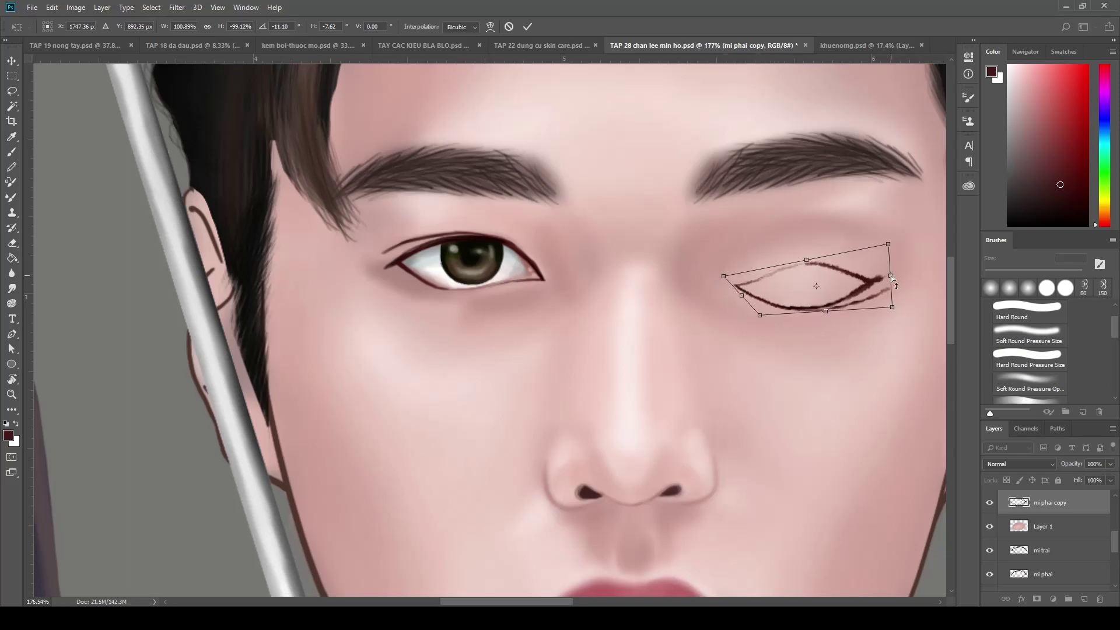
drag(891, 278, 917, 242)
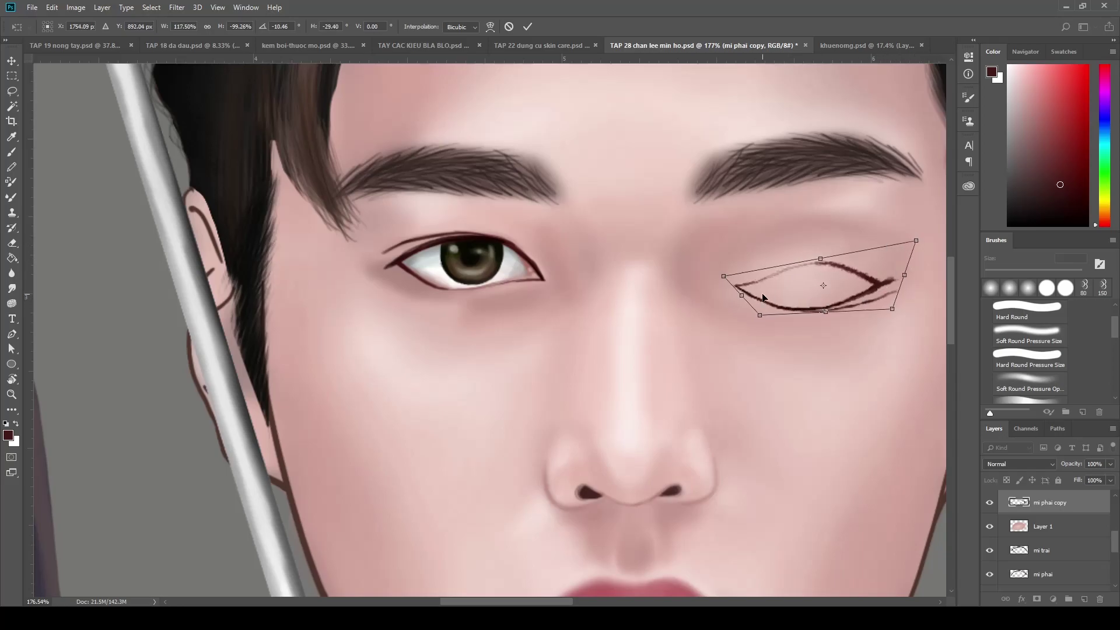
drag(734, 287, 730, 293)
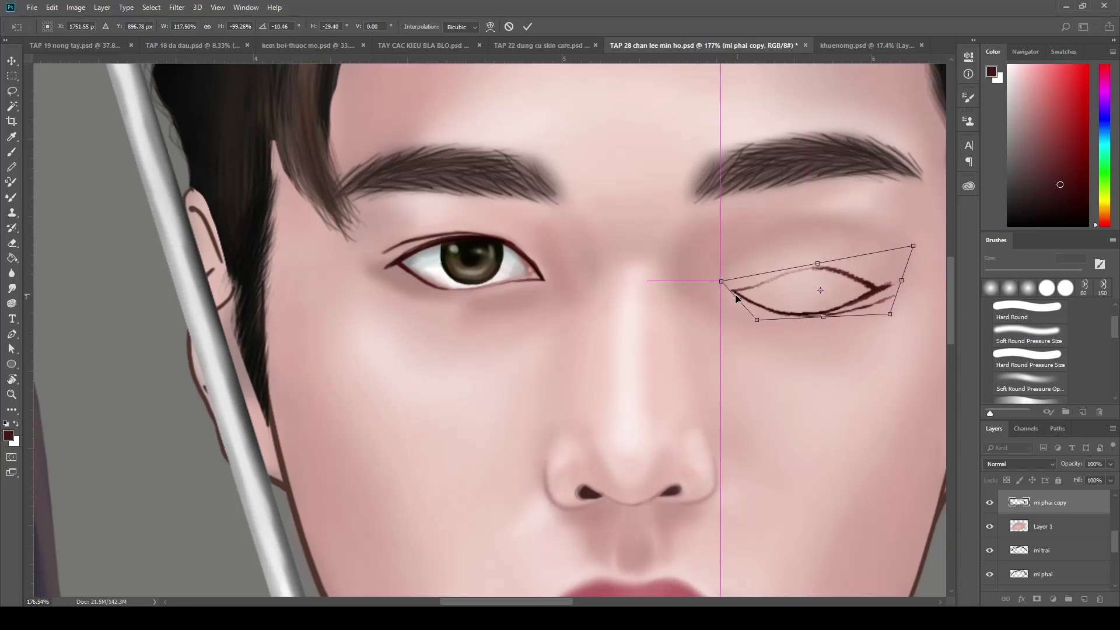
drag(913, 246, 927, 244)
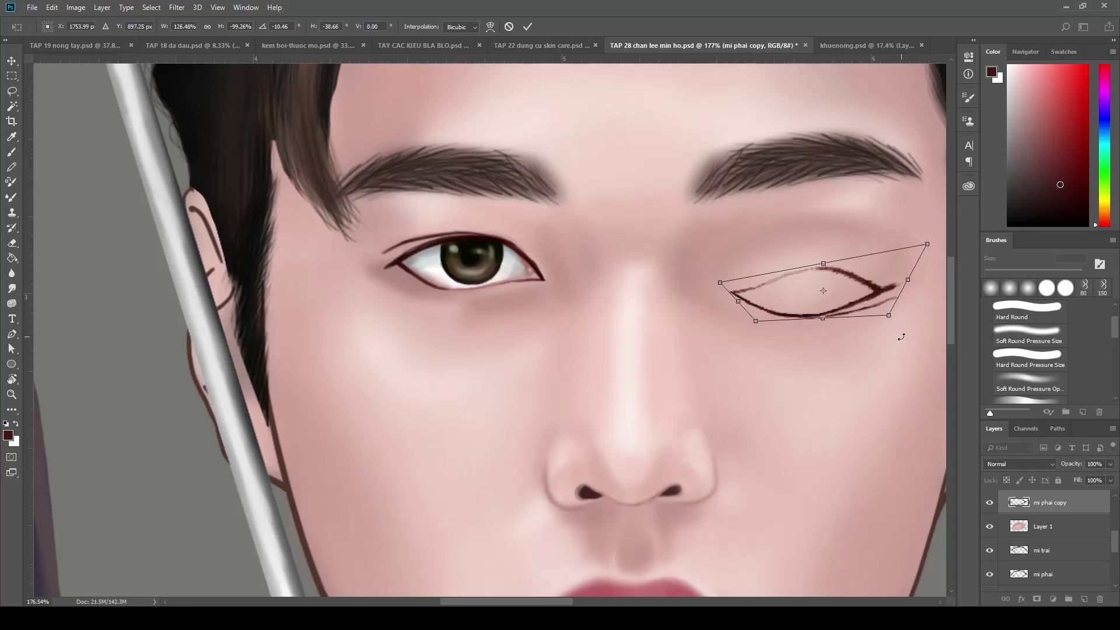
drag(891, 317, 916, 314)
drag(834, 316, 837, 328)
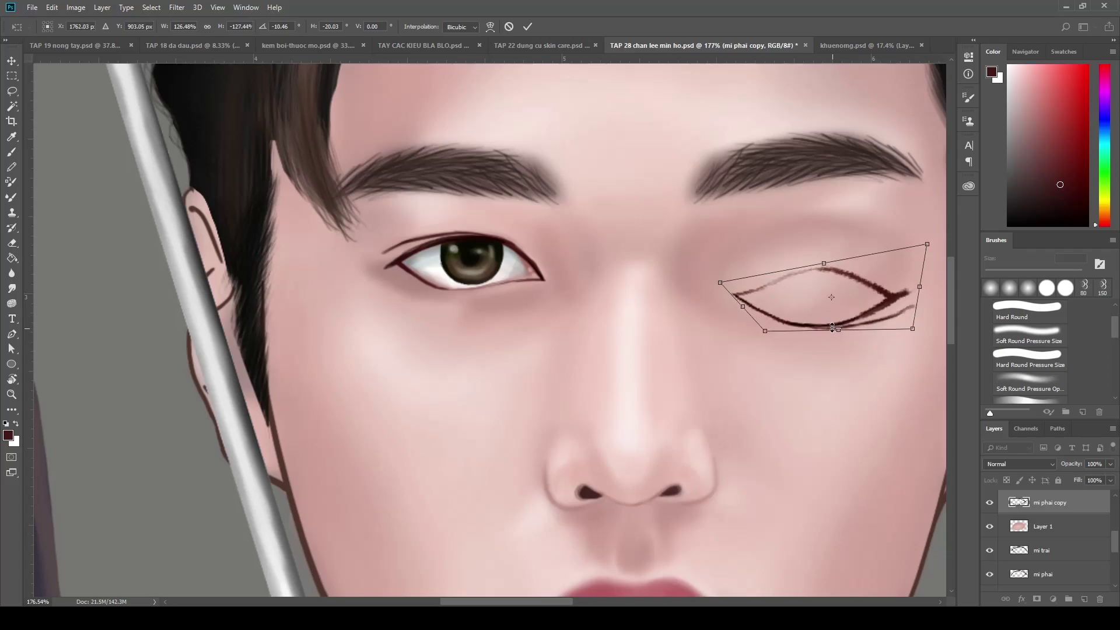
key(Return)
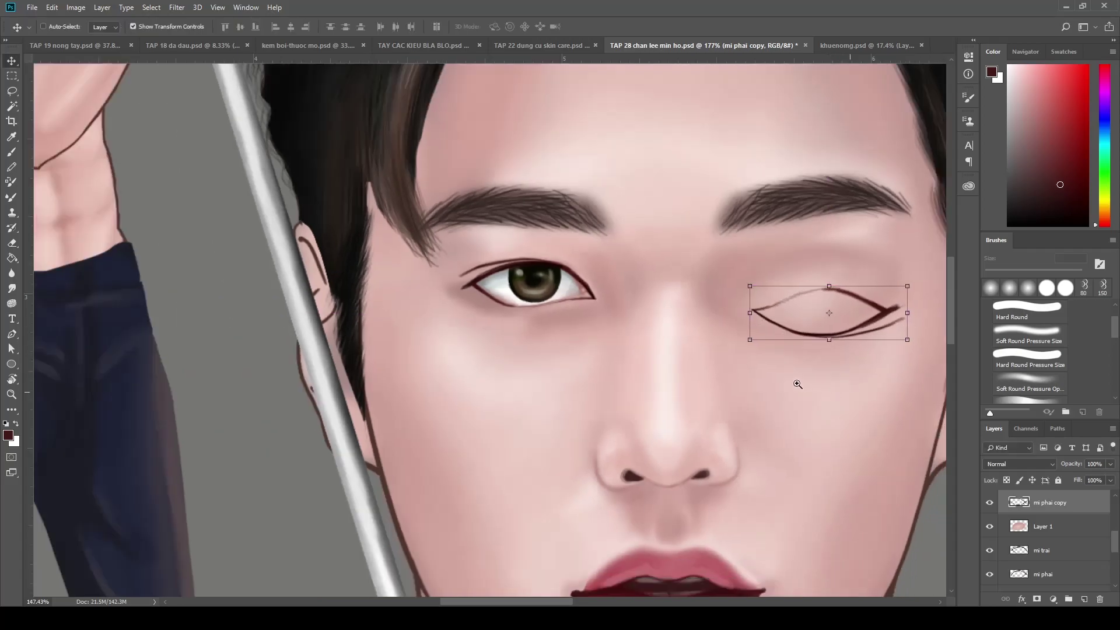
Move the outline up-left and rotate it slightly to sit over the covered eye
scroll(796, 383, down, 5)
scroll(814, 405, up, 4)
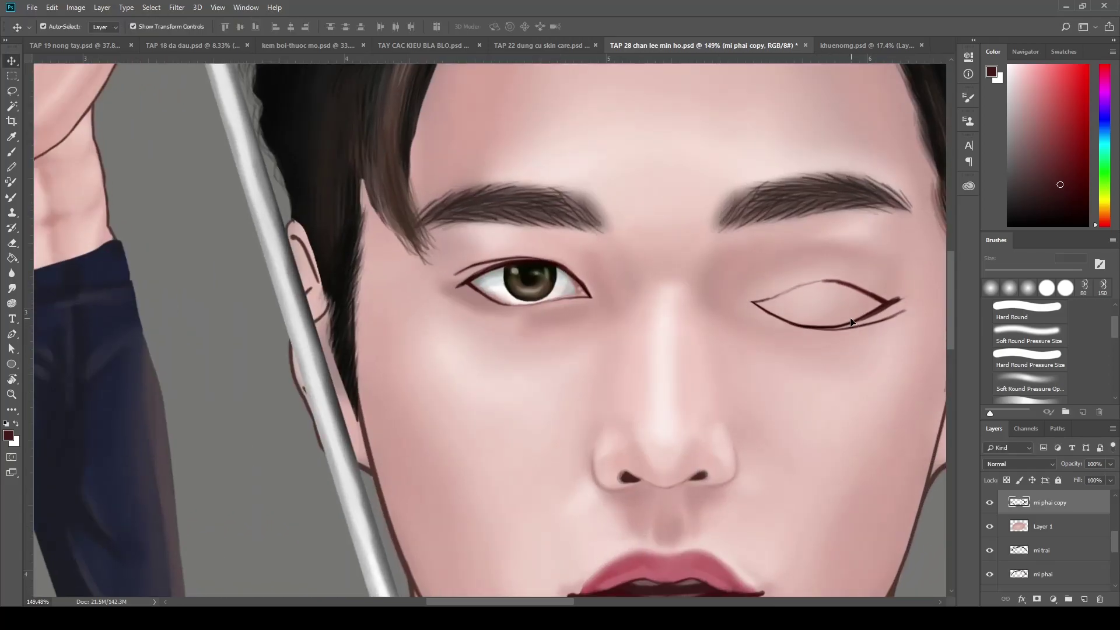
drag(849, 334, 837, 320)
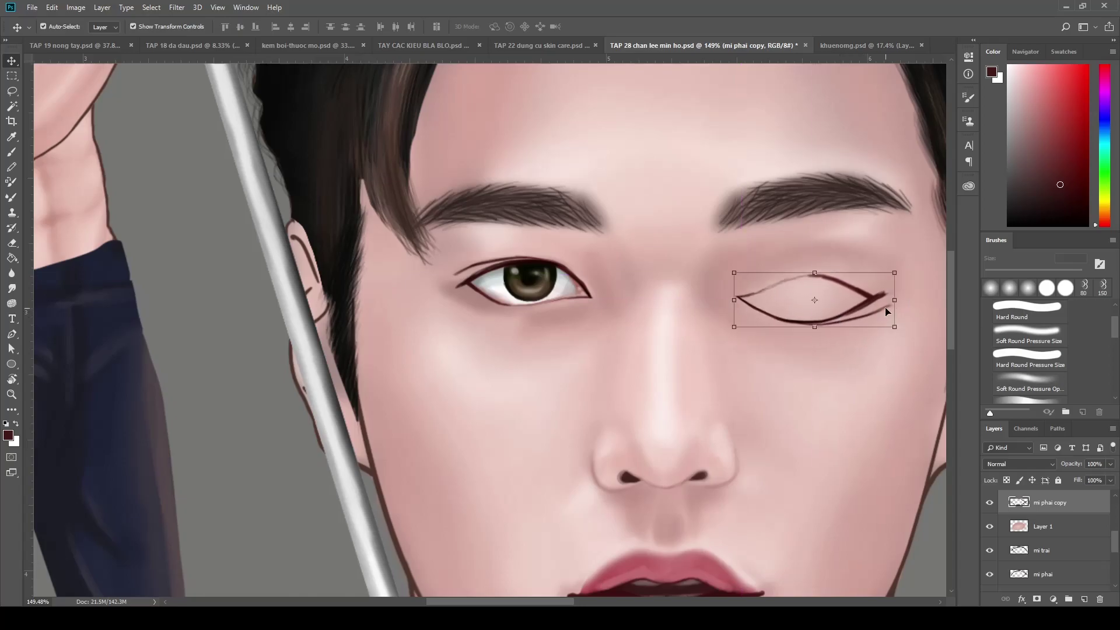
mouse_move(904, 275)
mouse_down()
mouse_move(917, 283)
mouse_move(874, 310)
mouse_up()
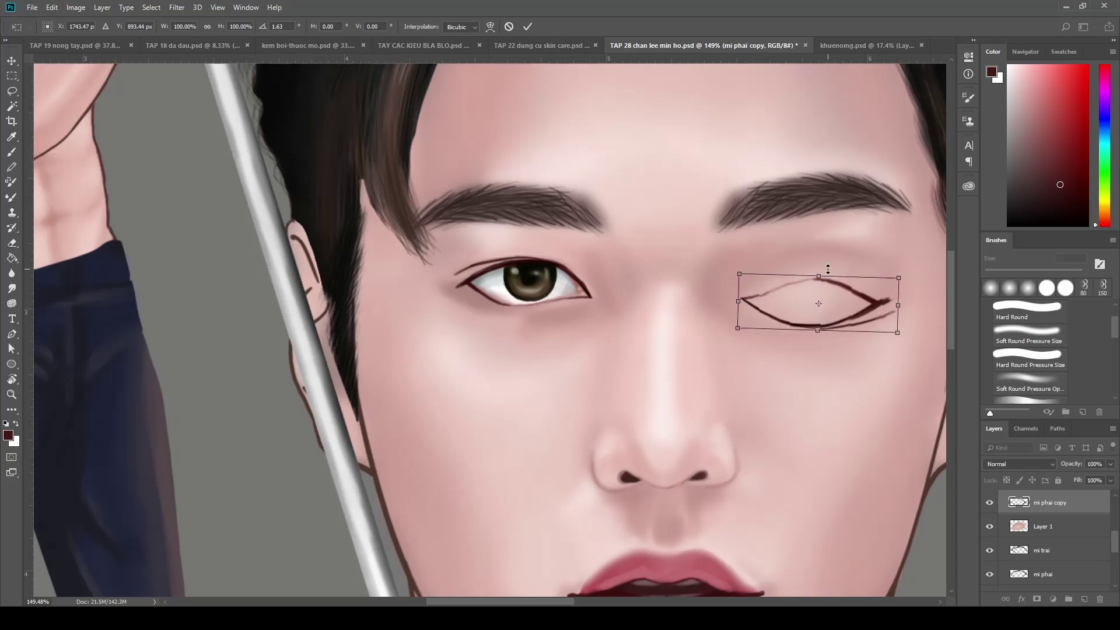
Erase the upper eyelid, faint leftover strokes and thick right tail with a hard round eraser
key(Return)
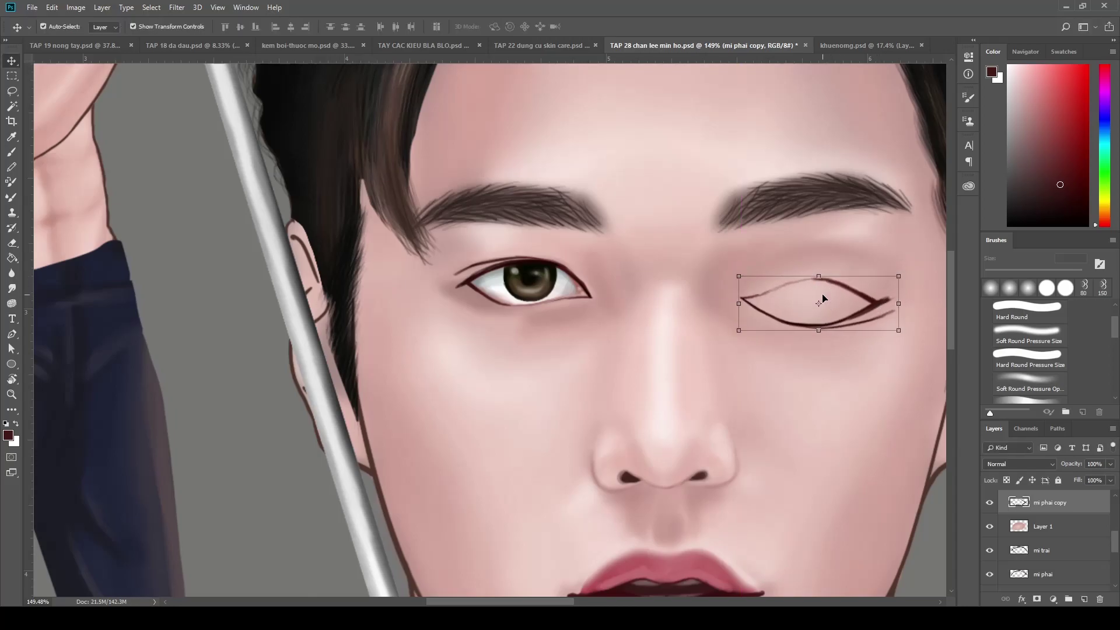
key(e)
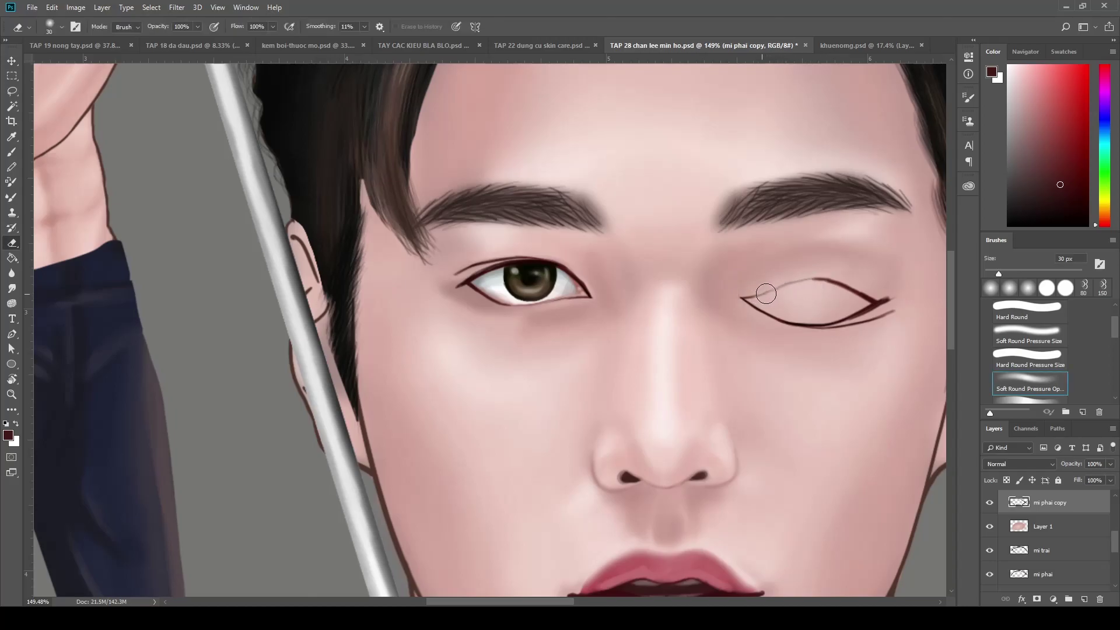
mouse_move(793, 279)
mouse_down()
mouse_move(855, 289)
mouse_move(846, 292)
mouse_up()
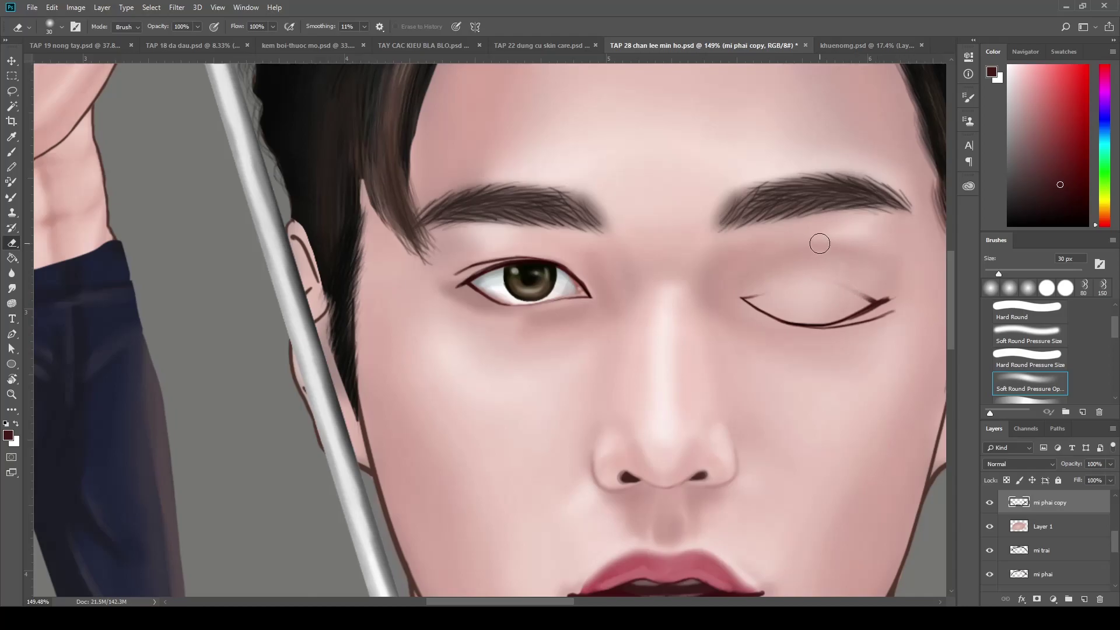
key(shift+comma)
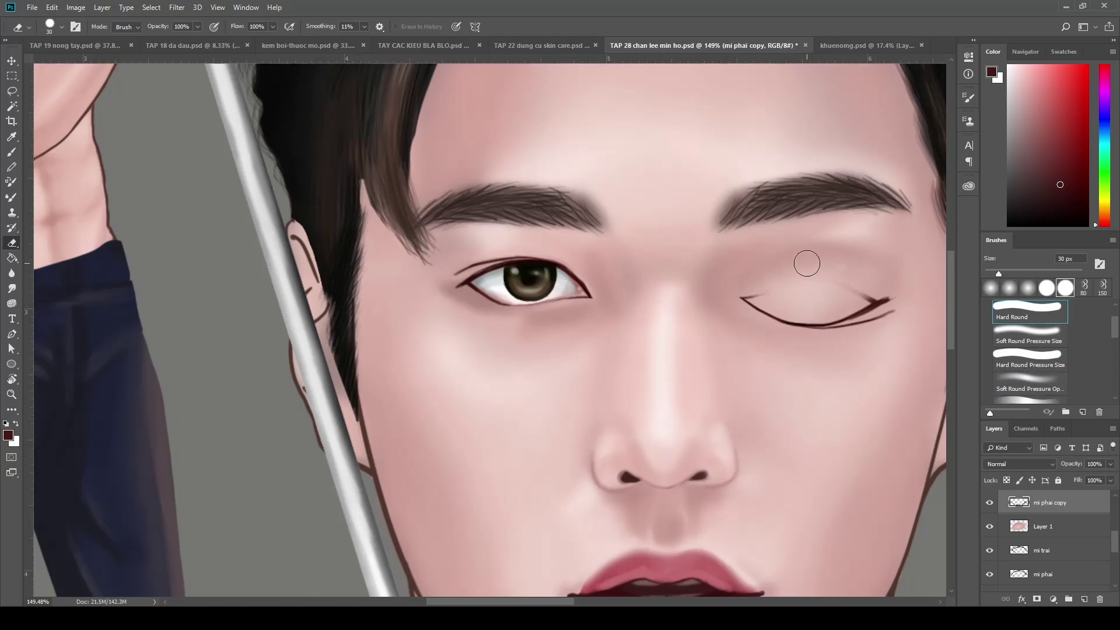
mouse_move(851, 280)
mouse_down()
mouse_move(901, 312)
mouse_move(825, 343)
mouse_up()
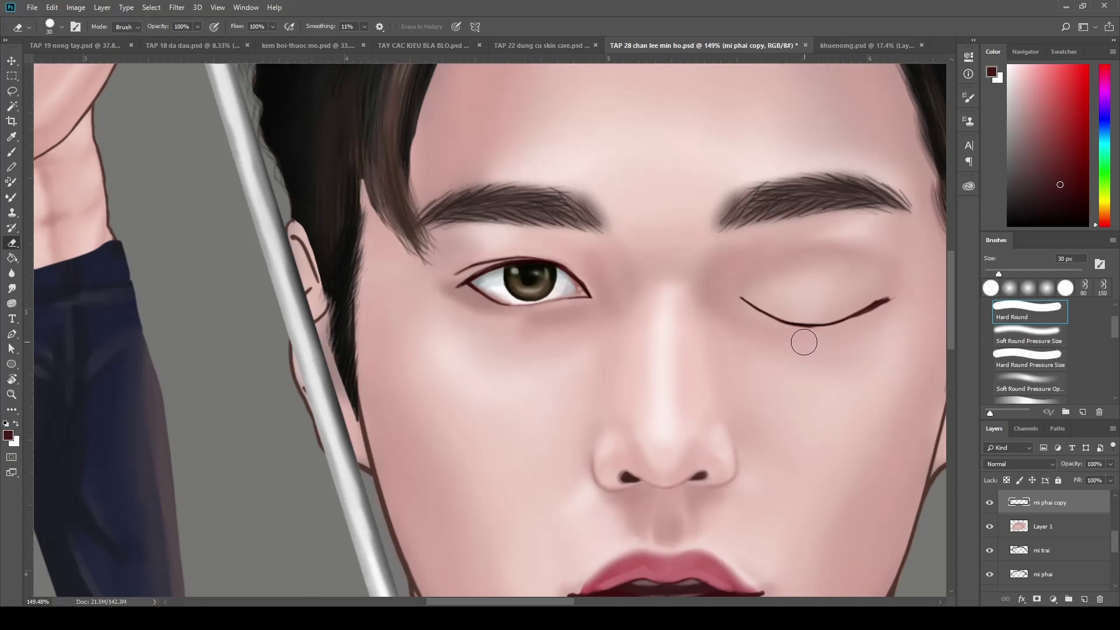
drag(889, 312, 910, 303)
Rotate the eyelid line about -2.6° and shift it down a few pixels, then commit
scroll(883, 385, up, 2)
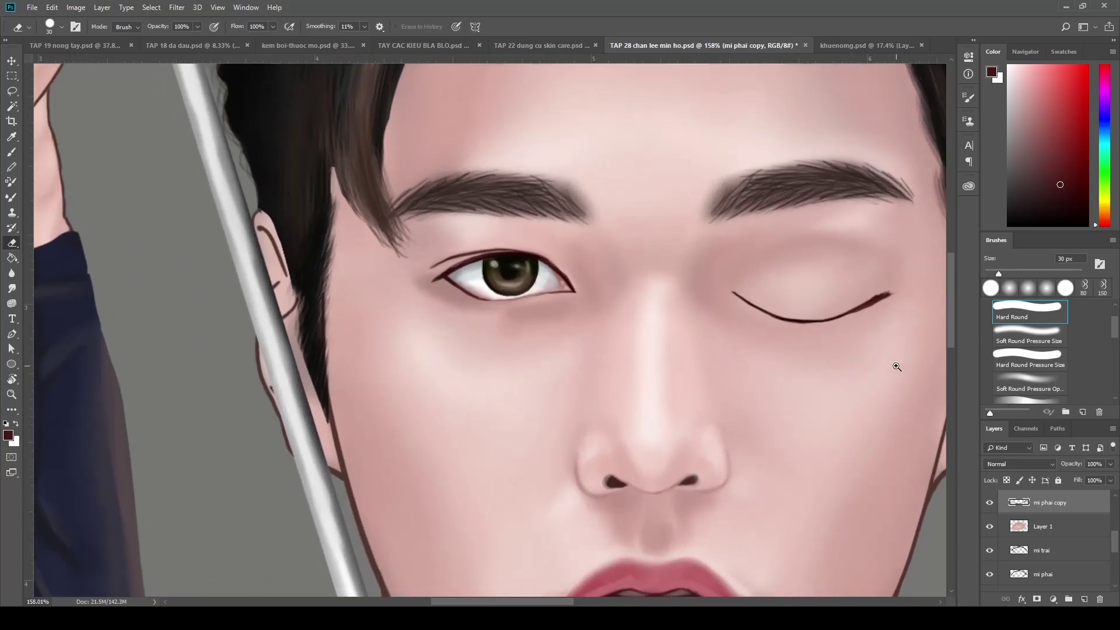
scroll(897, 366, down, 5)
scroll(818, 310, up, 3)
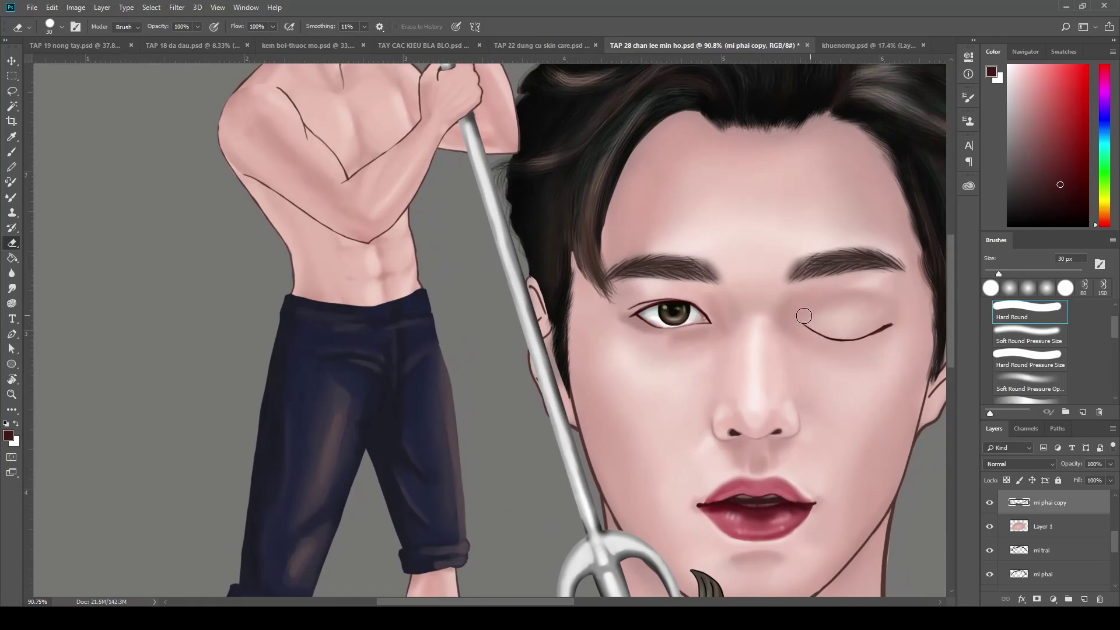
key(v)
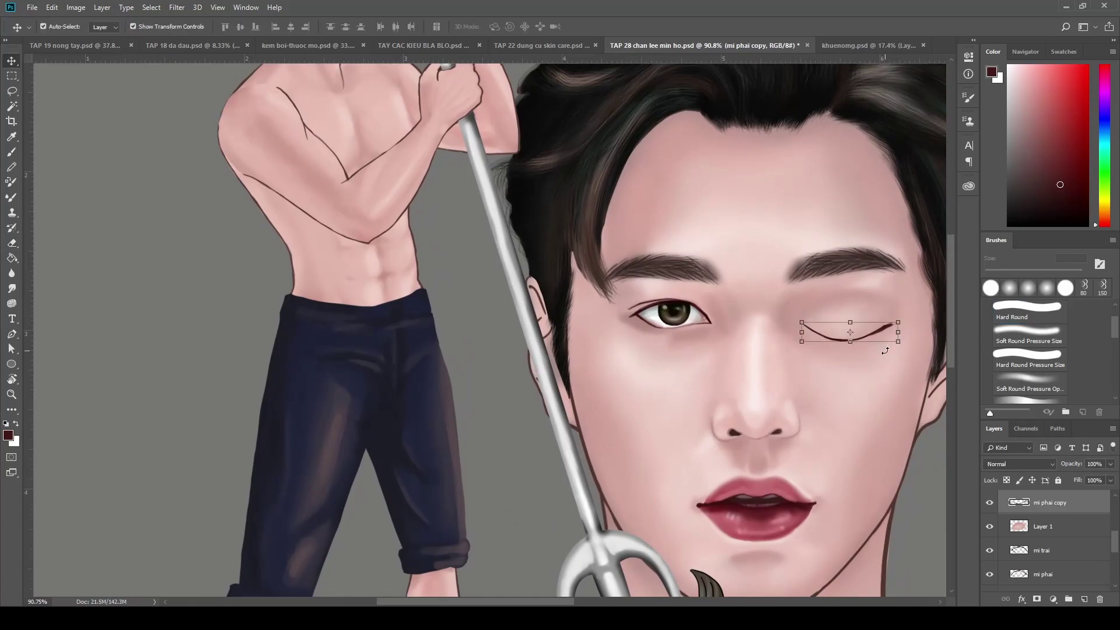
key(Up)
key(Up)
key(Up)
key(Up)
key(Up)
key(Up)
drag(910, 345, 921, 339)
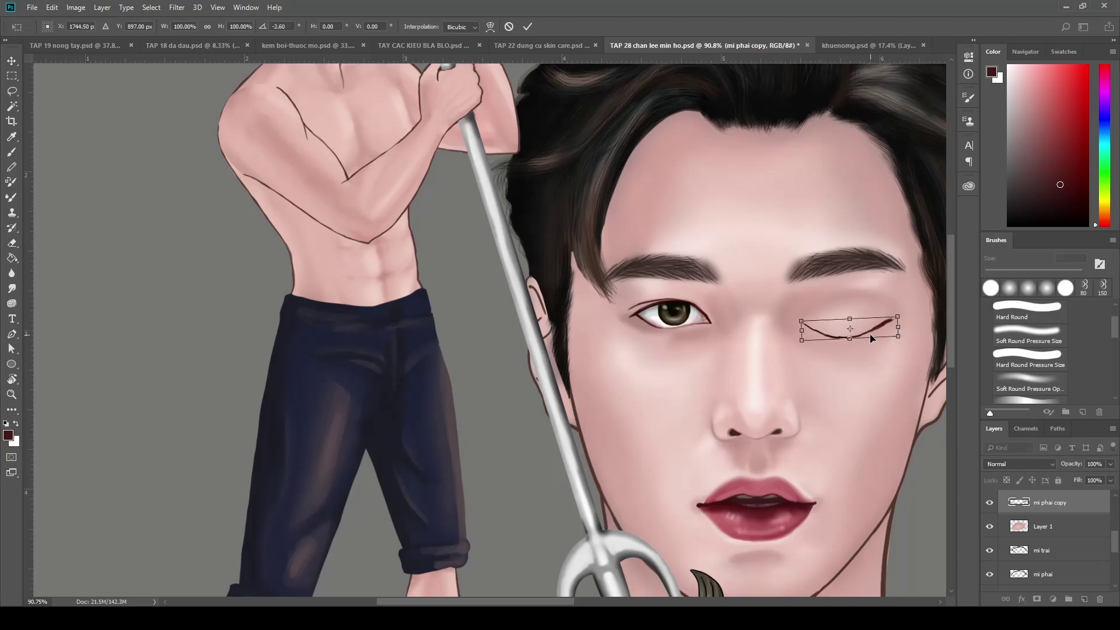
drag(863, 336, 863, 340)
key(Return)
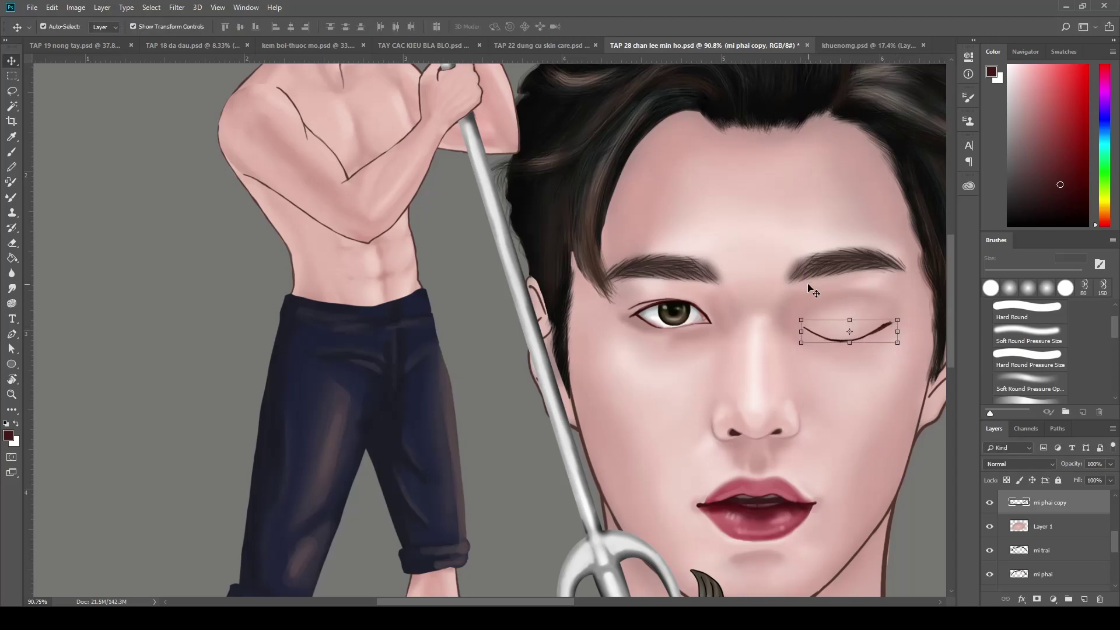
click(866, 392)
mouse_move(818, 420)
mouse_down()
mouse_move(816, 437)
mouse_move(840, 445)
mouse_move(770, 380)
mouse_up()
scroll(769, 375, up, 2)
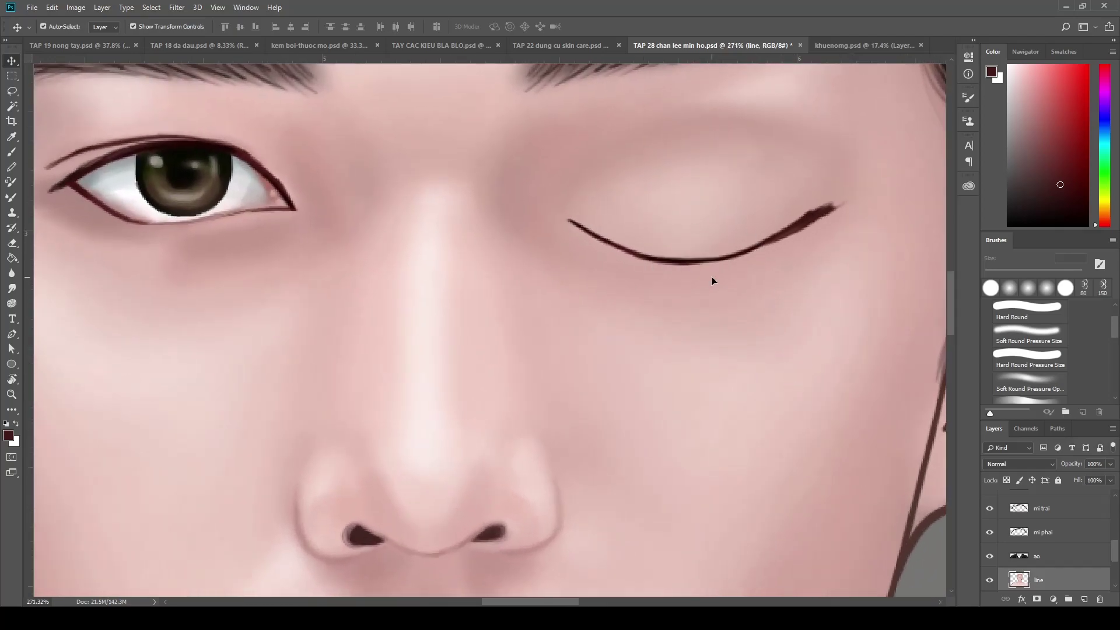
Set up a Hard Round Pressure Size brush and select the mi phai copy layer
key(i)
key(b)
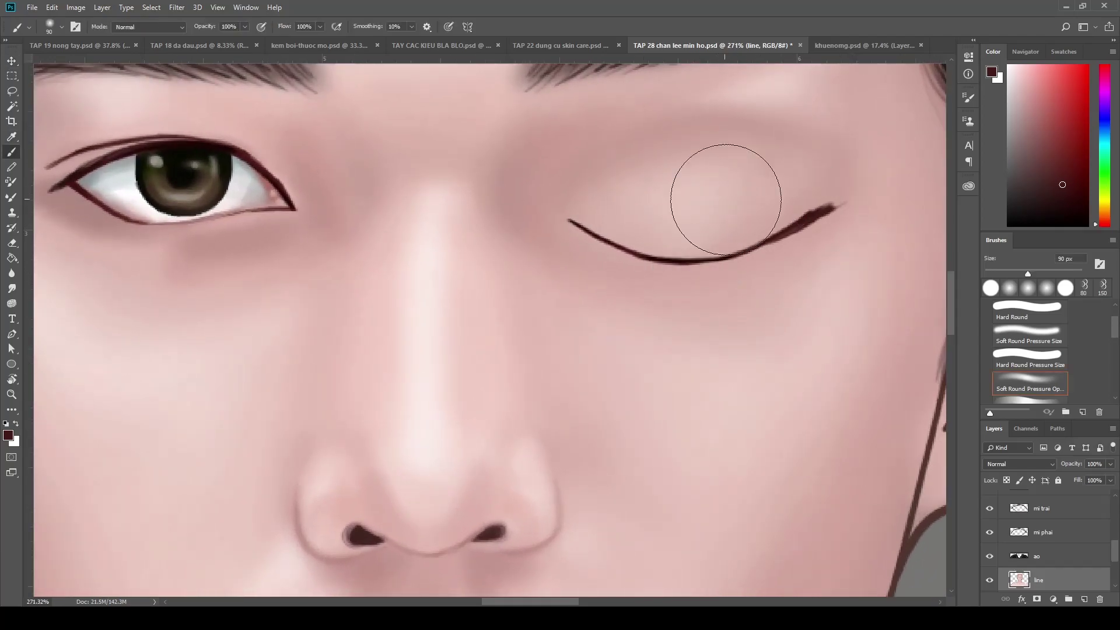
click(1029, 357)
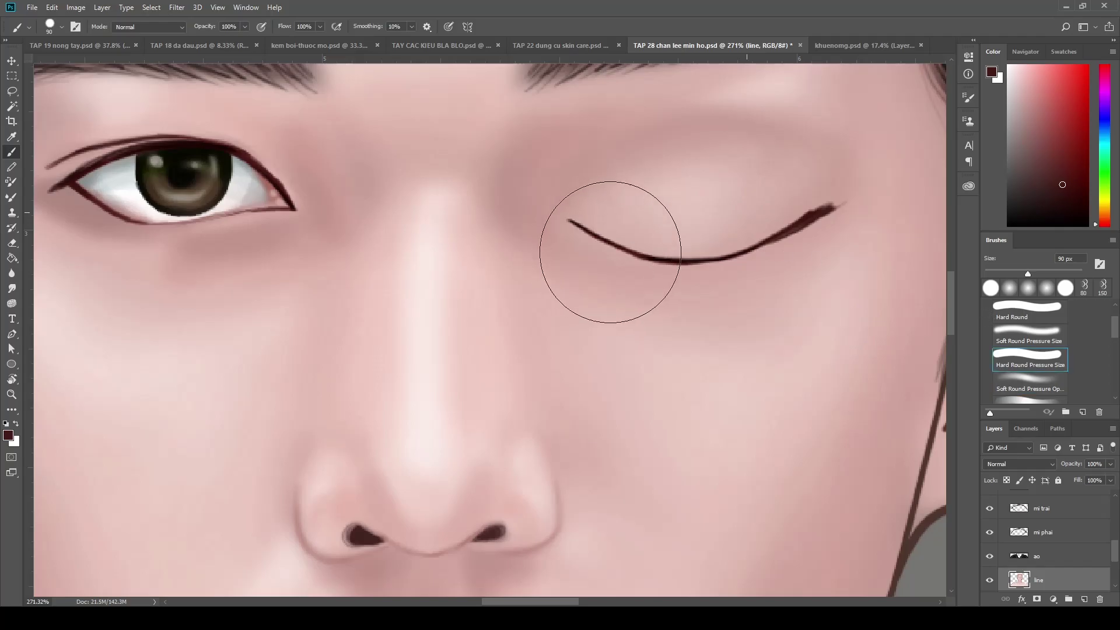
click(610, 268)
key(ctrl+z)
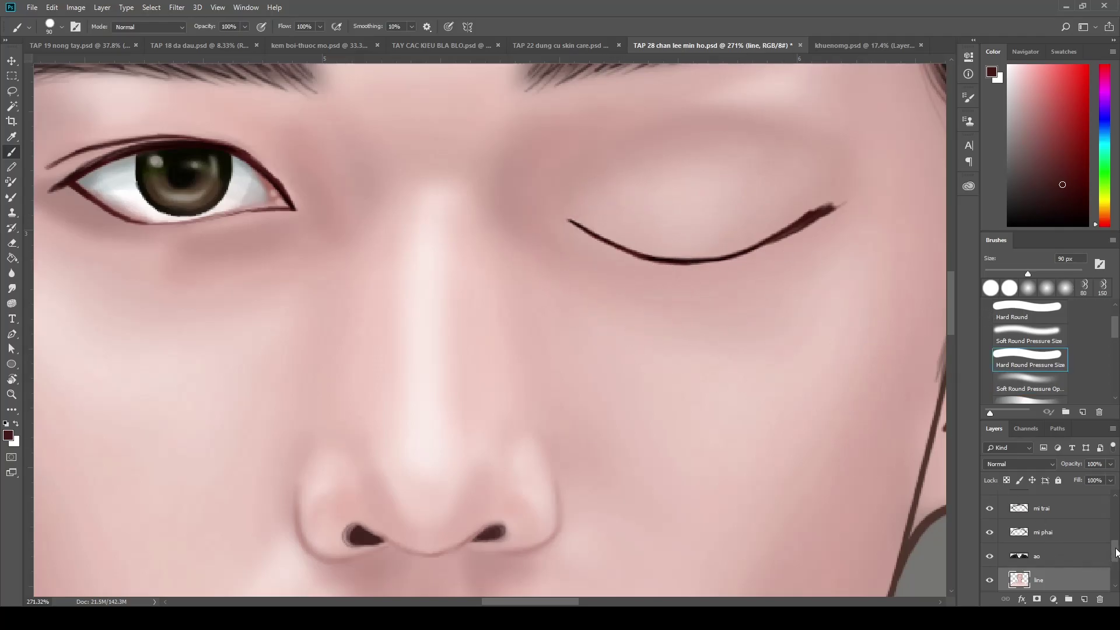
drag(1116, 552, 1117, 536)
click(1051, 548)
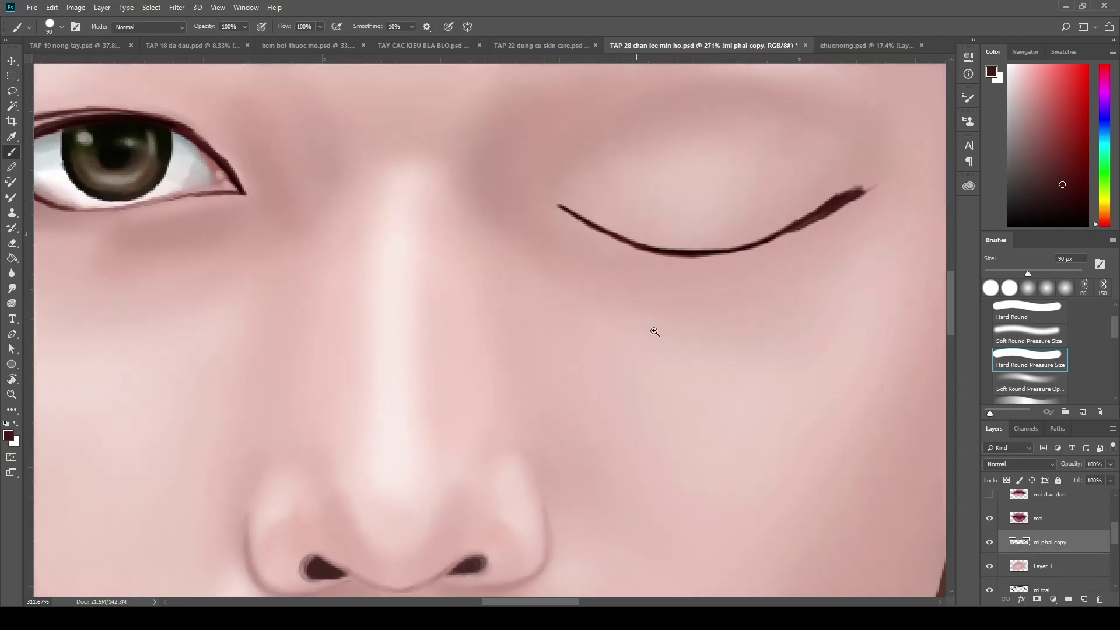
scroll(607, 326, up, 1)
With a smaller brush, retrace the lower eyelid curve into one line with an extended tip
key(bracketleft)
key(bracketleft)
key(bracketleft)
key(bracketleft)
key(bracketleft)
key(bracketleft)
key(bracketleft)
key(bracketleft)
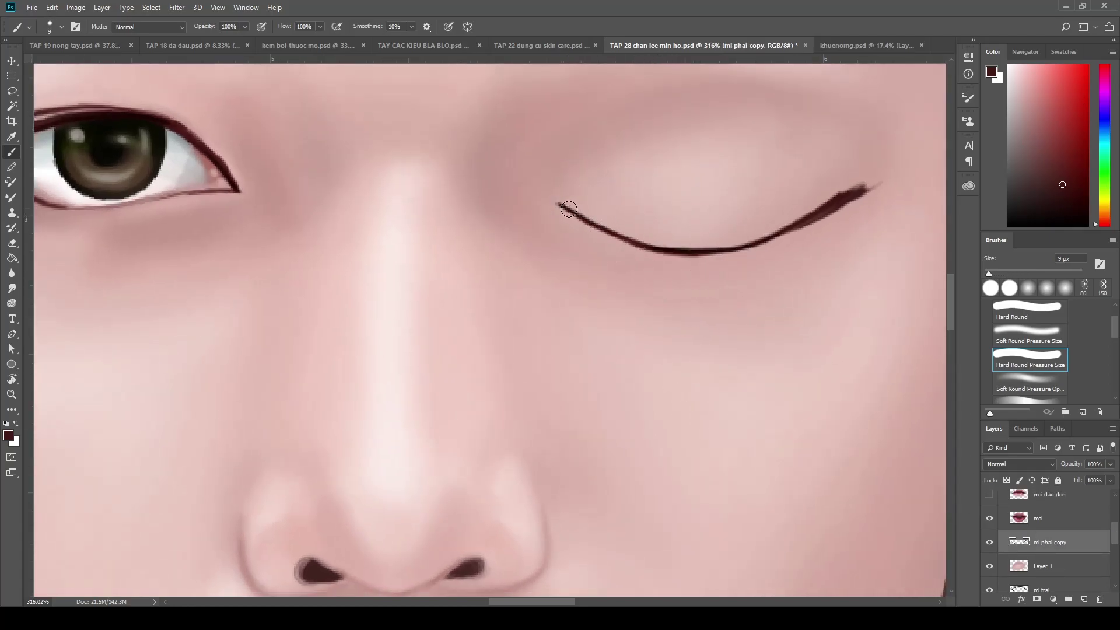
mouse_move(560, 209)
mouse_down()
mouse_move(690, 243)
mouse_move(743, 228)
mouse_up()
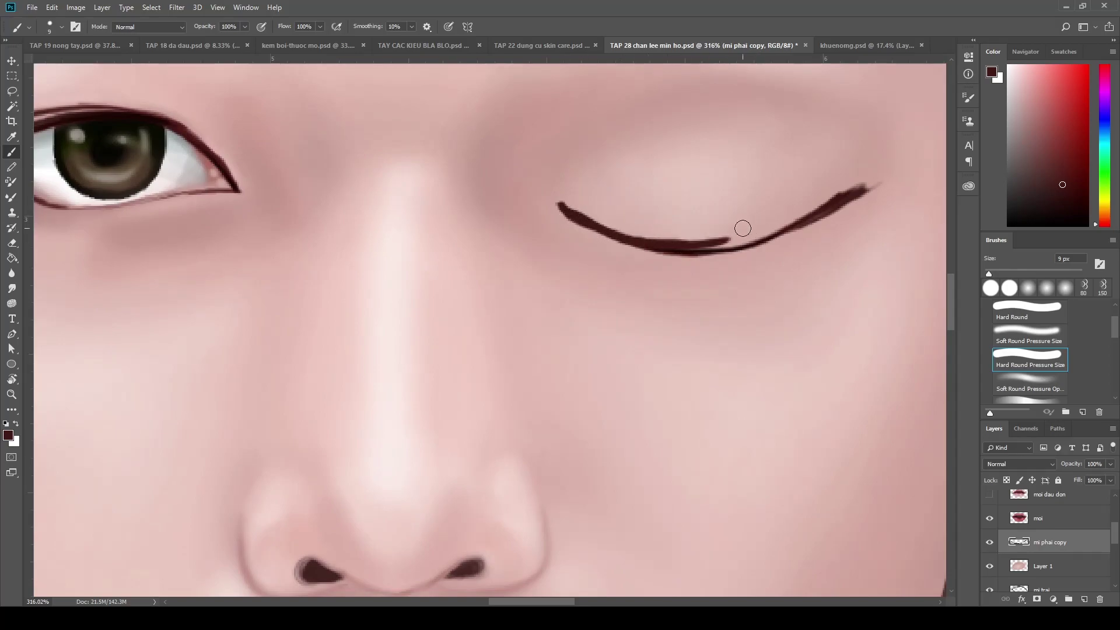
mouse_move(655, 245)
mouse_down()
mouse_move(782, 218)
mouse_move(723, 242)
mouse_move(754, 239)
mouse_move(888, 174)
mouse_up()
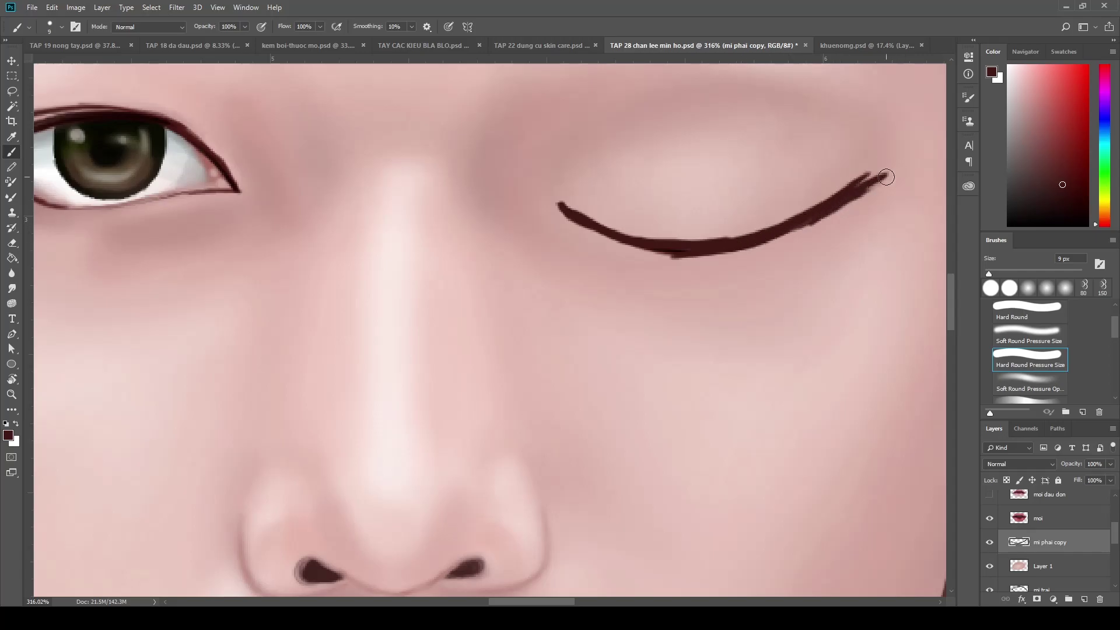
drag(834, 201, 895, 168)
Taper the lash line's right tip by erasing its top edge
scroll(774, 290, down, 5)
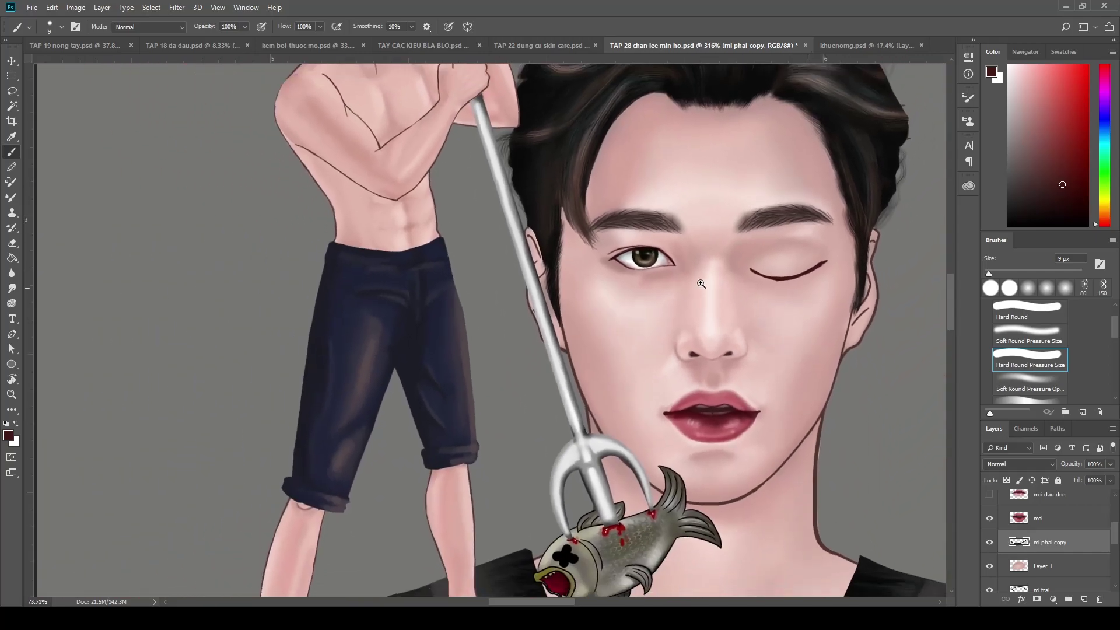
scroll(729, 286, up, 2)
scroll(707, 285, up, 2)
key(e)
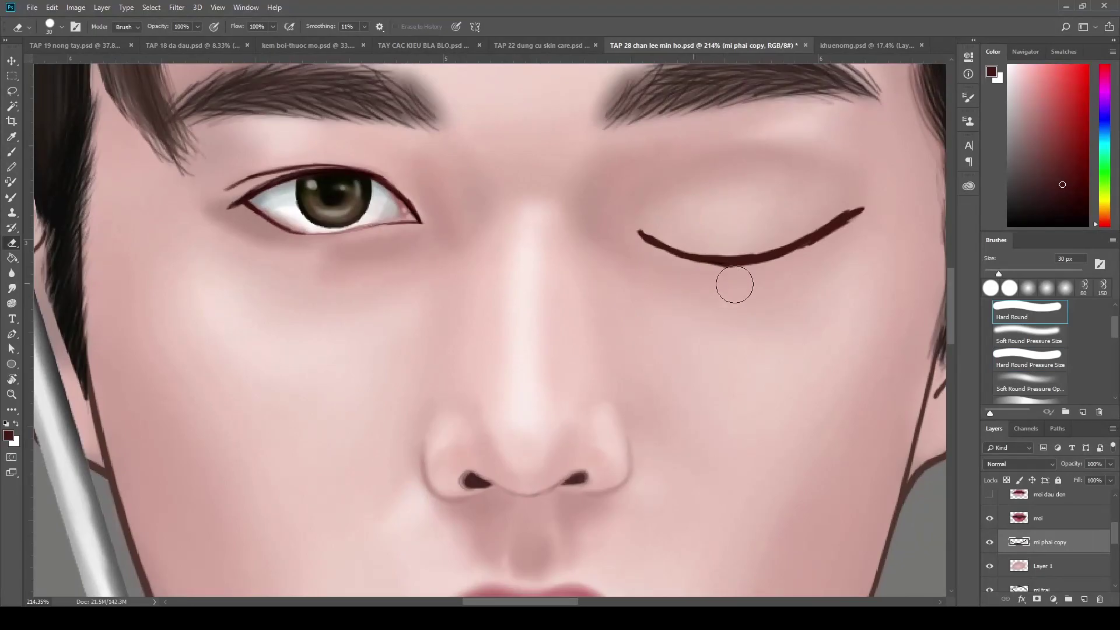
drag(801, 273, 878, 222)
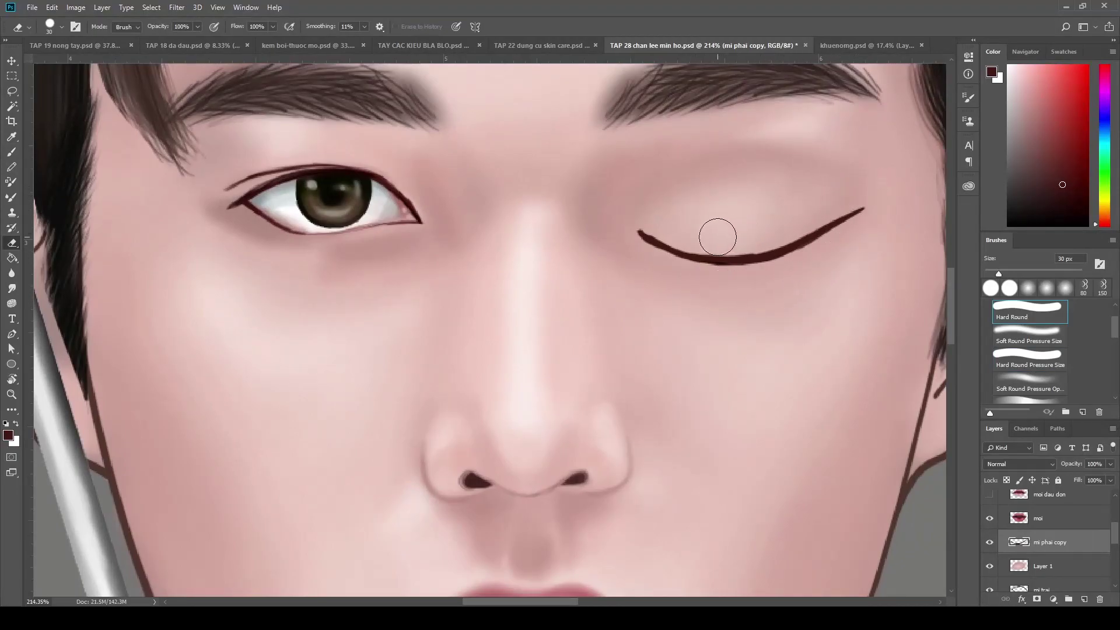
mouse_move(738, 348)
mouse_down()
mouse_move(635, 328)
mouse_move(693, 252)
mouse_up()
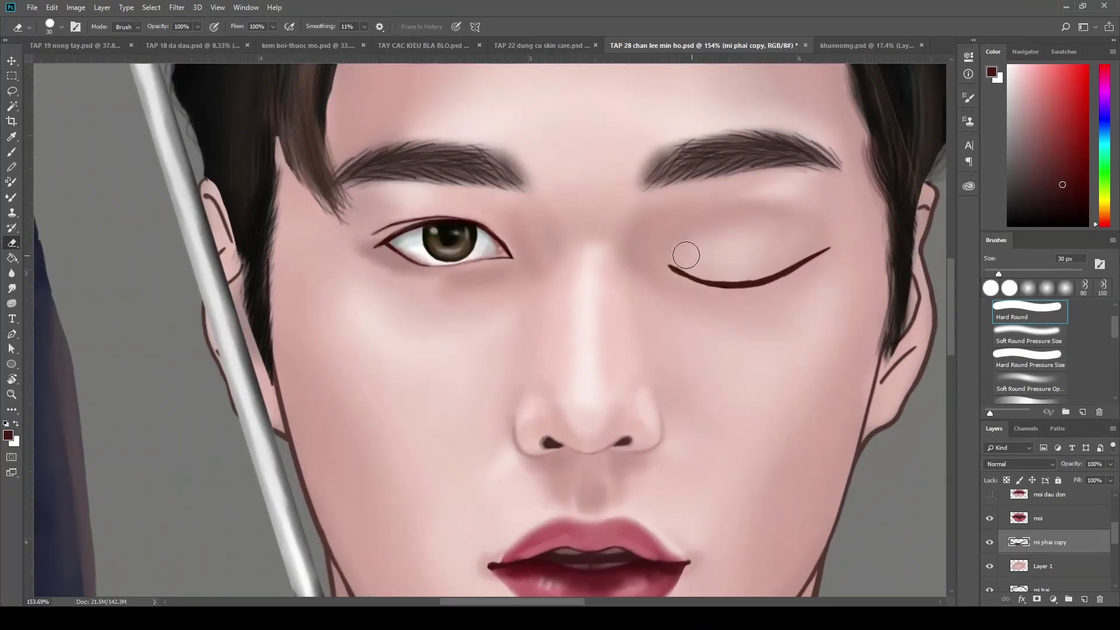
Brush over the lash line to darken and thicken it toward the right end
key(b)
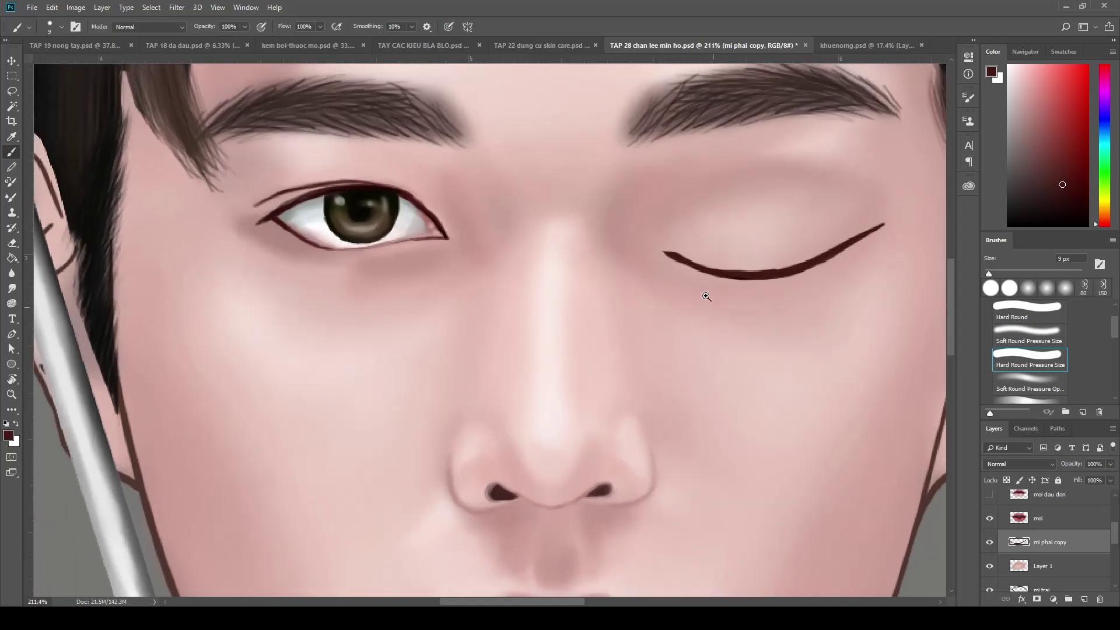
drag(688, 297, 705, 292)
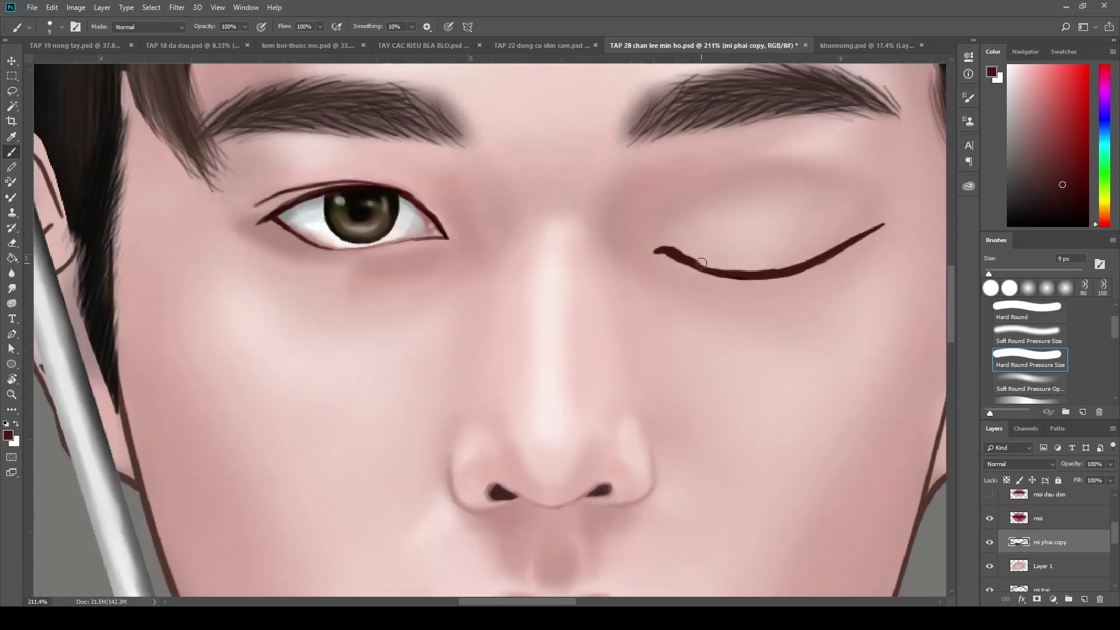
drag(691, 265, 822, 254)
mouse_move(756, 276)
mouse_down()
mouse_move(836, 245)
mouse_move(826, 294)
mouse_up()
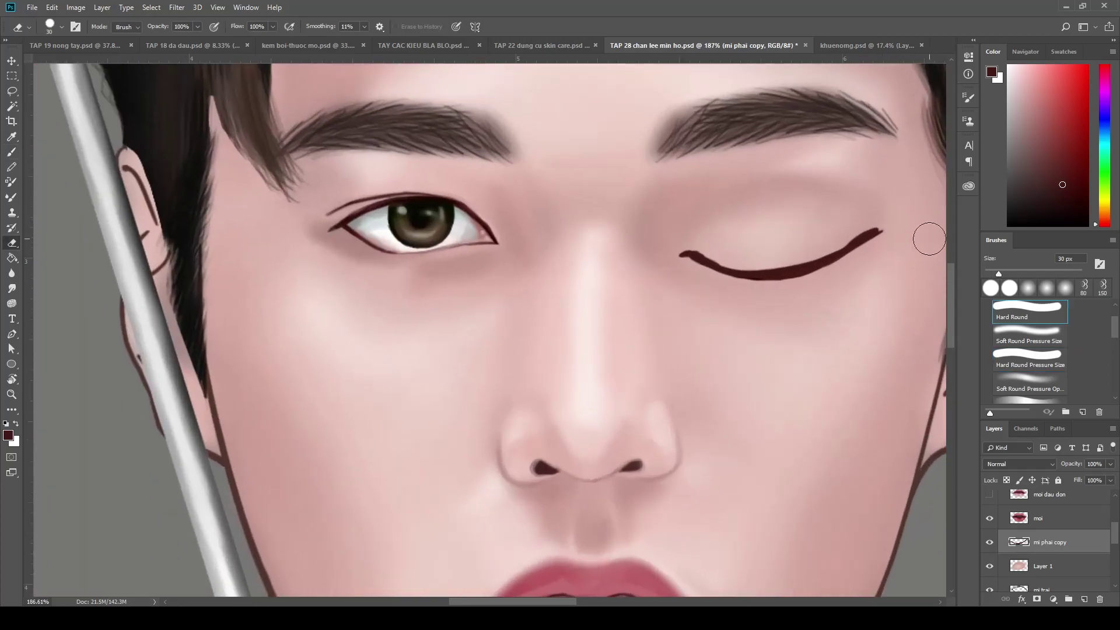
Erase the lash tip and upper edge into a finer taper, then set black as the painting colour
key(e)
mouse_move(875, 242)
mouse_down()
mouse_move(868, 255)
mouse_move(850, 217)
mouse_up()
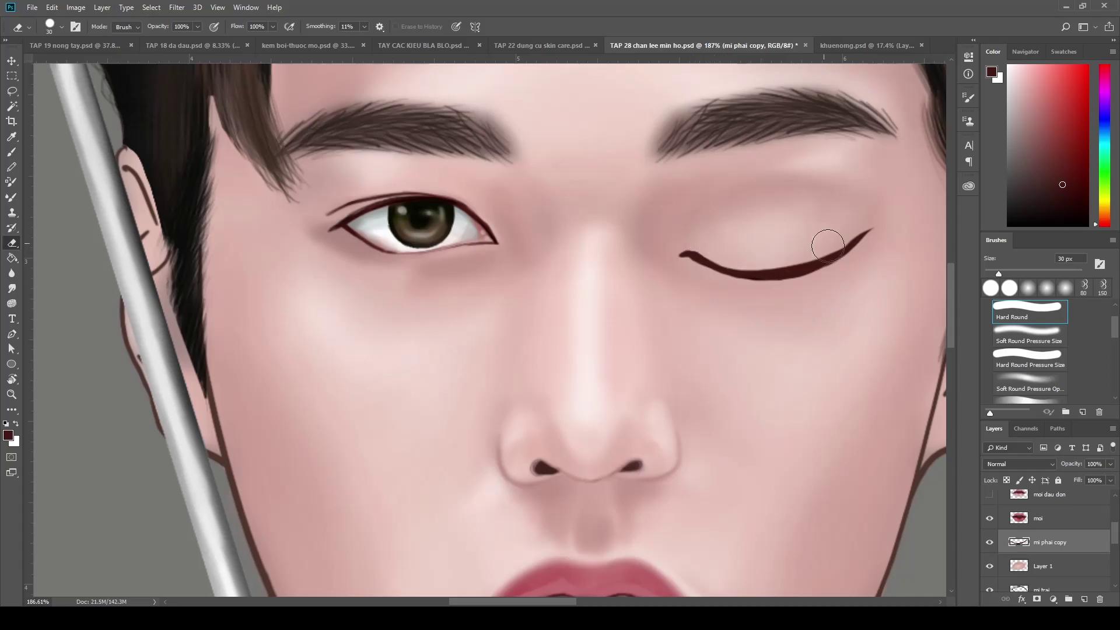
scroll(764, 353, down, 5)
scroll(759, 346, up, 3)
scroll(759, 346, up, 2)
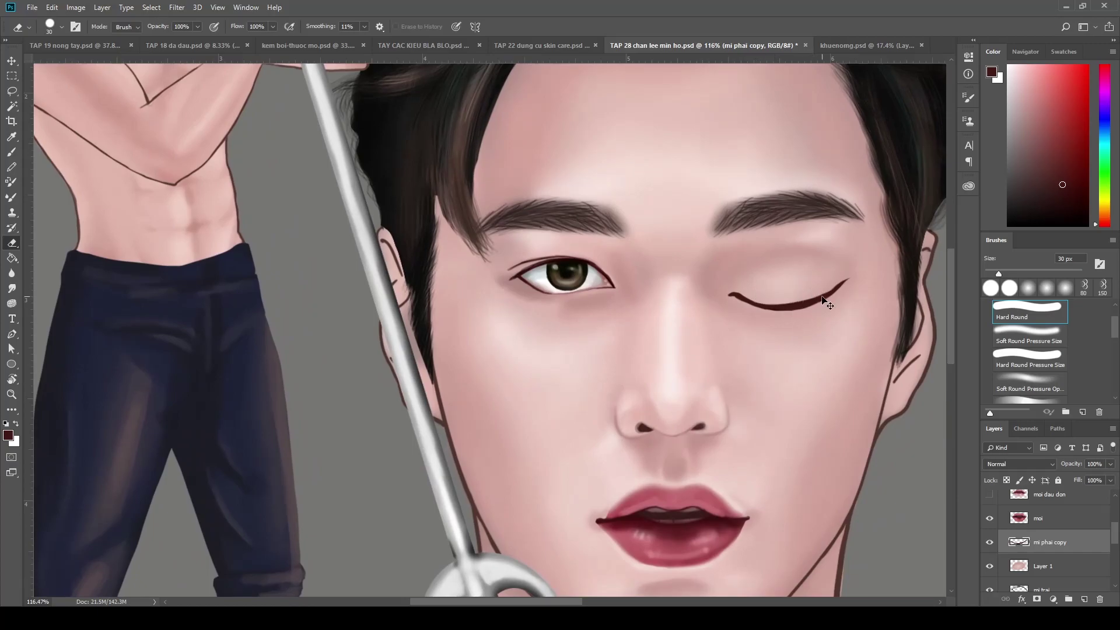
scroll(808, 348, up, 4)
scroll(805, 327, up, 2)
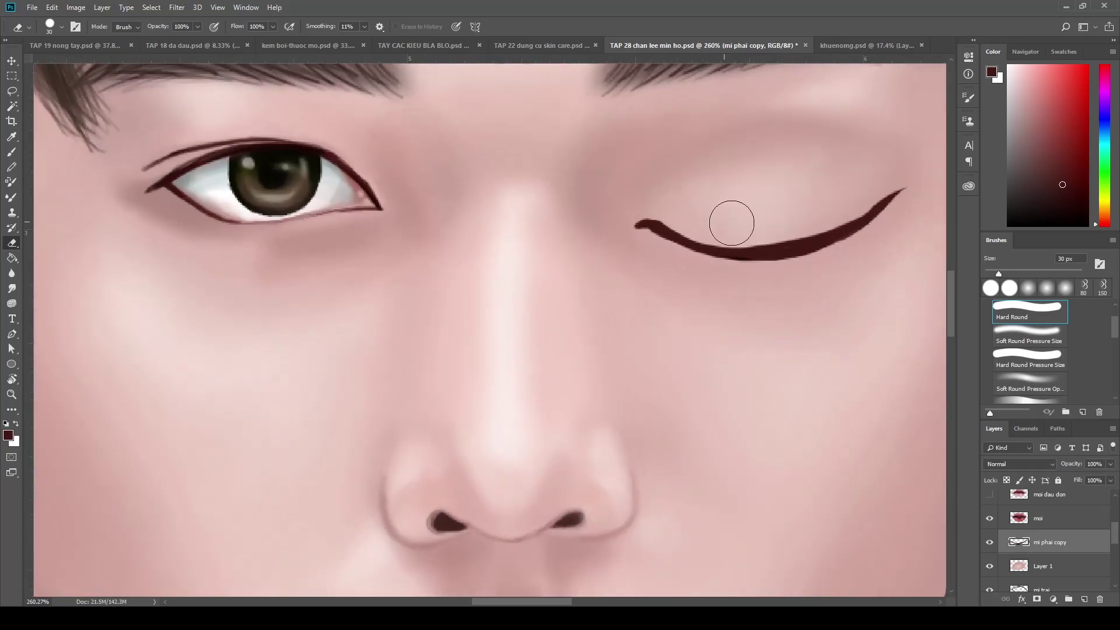
mouse_move(732, 225)
mouse_down()
mouse_move(752, 224)
mouse_move(715, 222)
mouse_move(765, 222)
mouse_up()
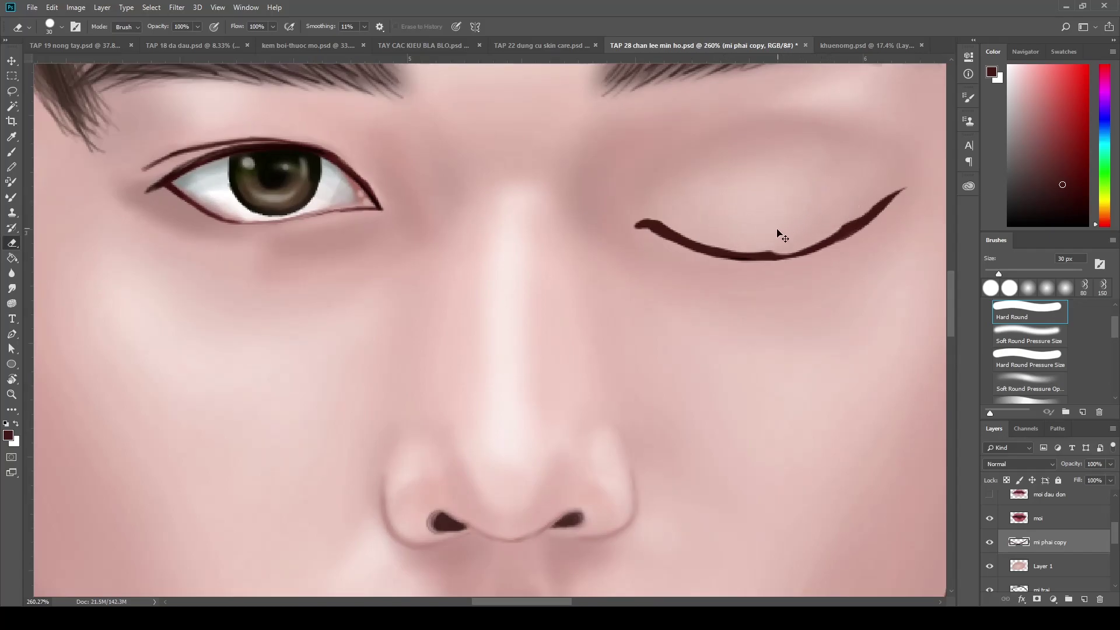
drag(806, 217, 787, 226)
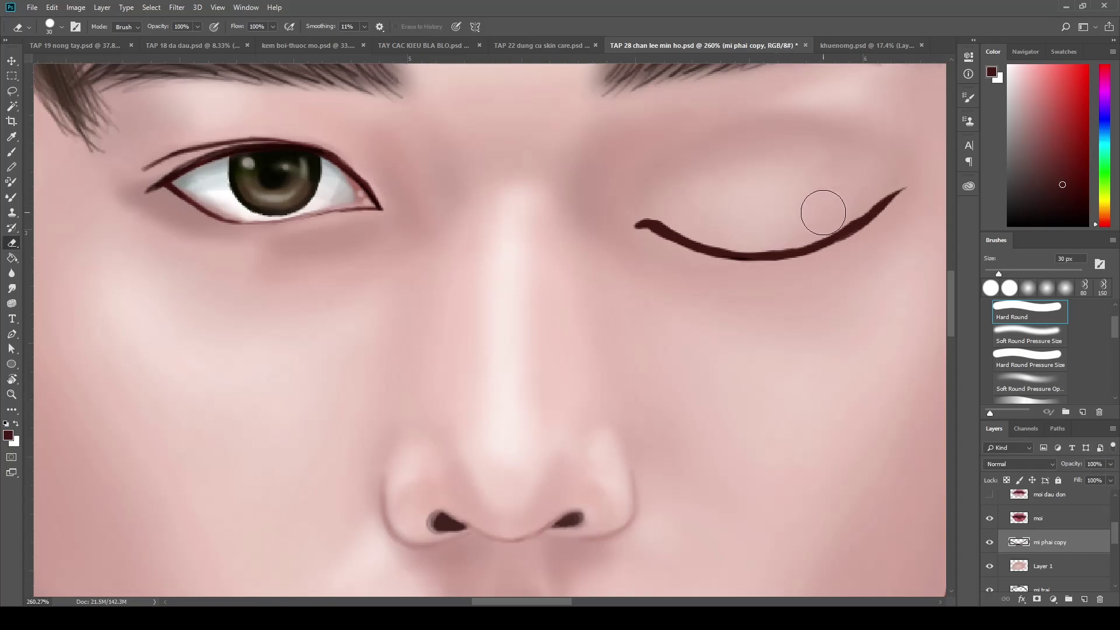
drag(1064, 210, 1070, 223)
scroll(767, 307, up, 1)
Paint black along the whole lash stroke with a softer brush, darkening and thickening it
key(b)
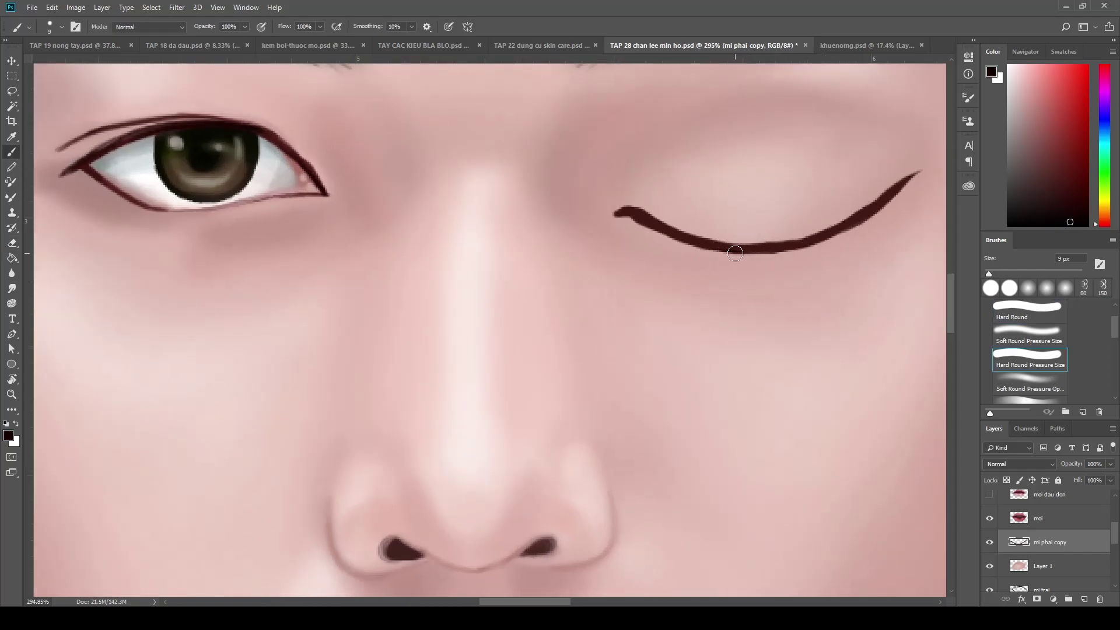
mouse_move(691, 240)
mouse_down()
mouse_move(767, 248)
mouse_move(899, 188)
mouse_up()
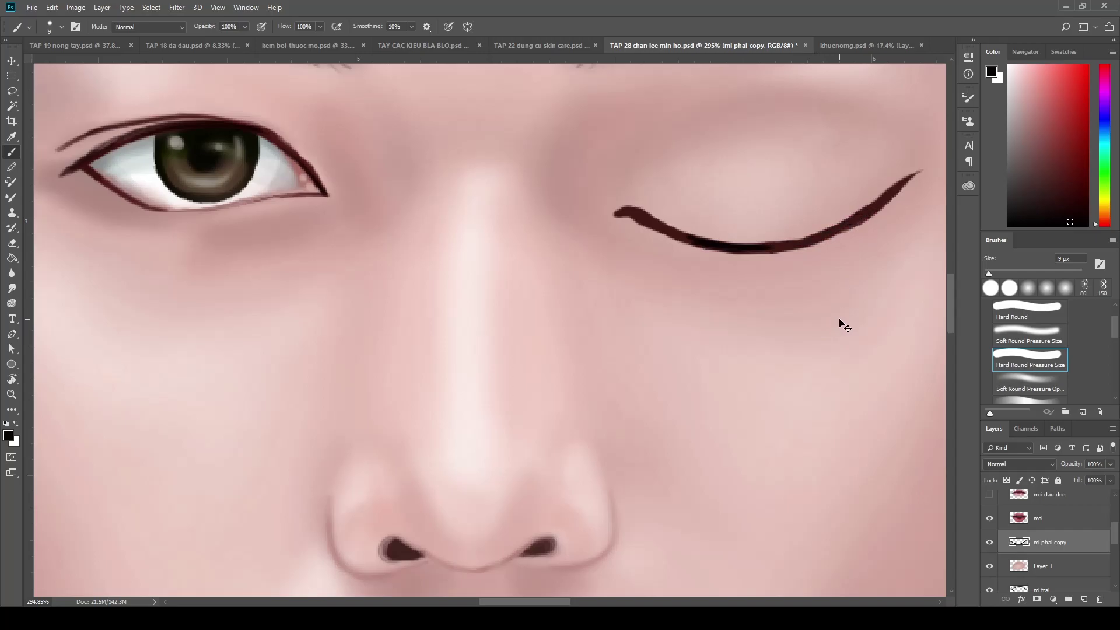
mouse_move(842, 323)
mouse_down()
mouse_move(776, 330)
mouse_move(734, 282)
mouse_up()
key(period)
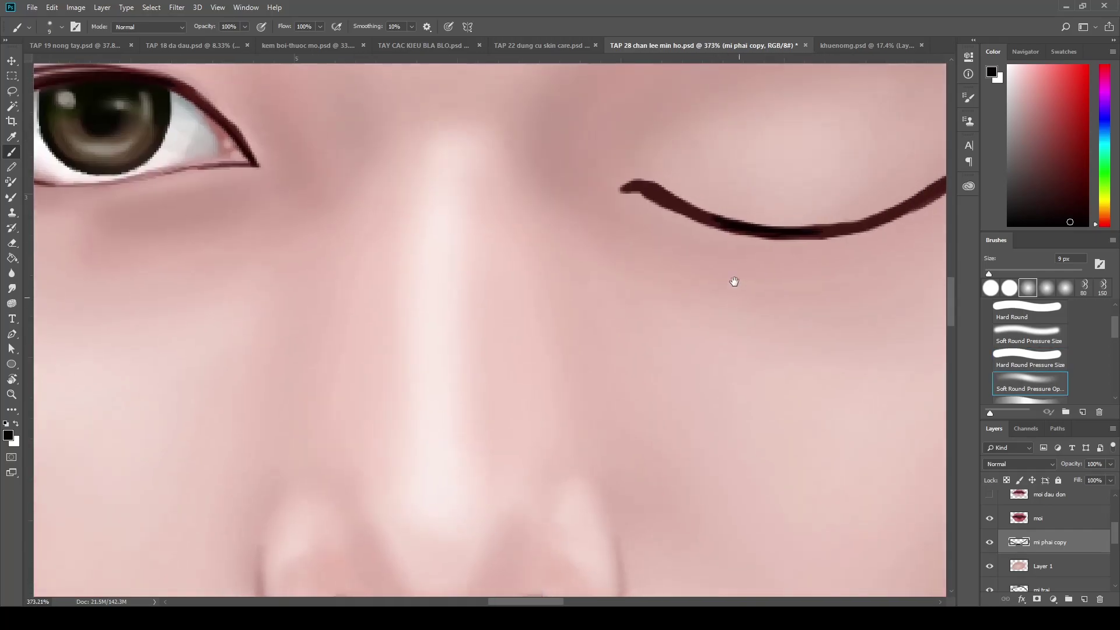
drag(697, 223, 775, 235)
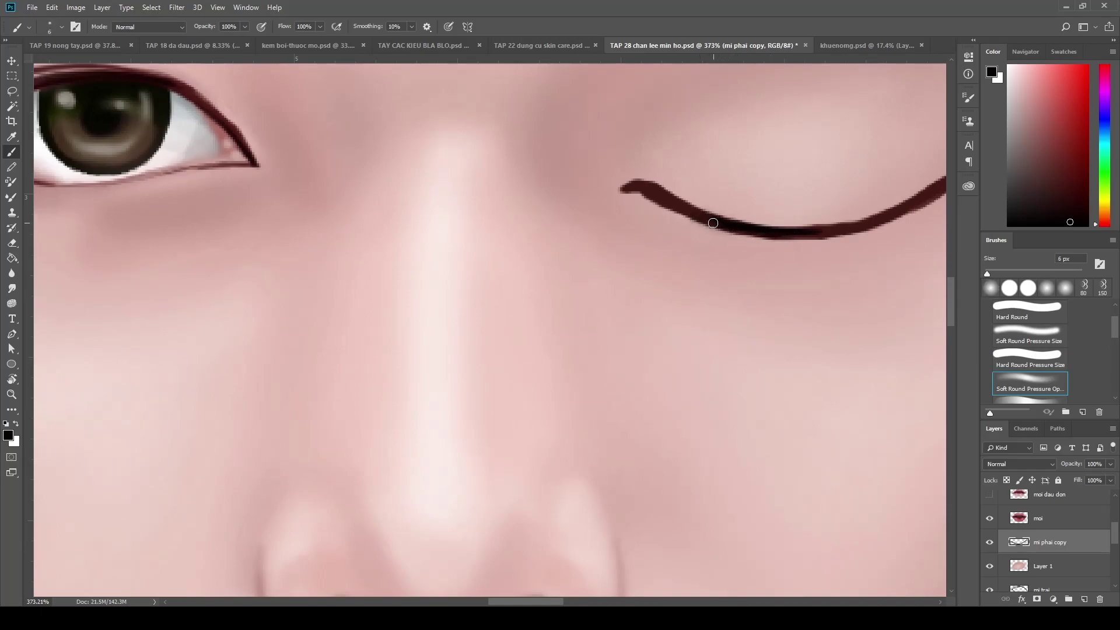
drag(791, 228, 914, 203)
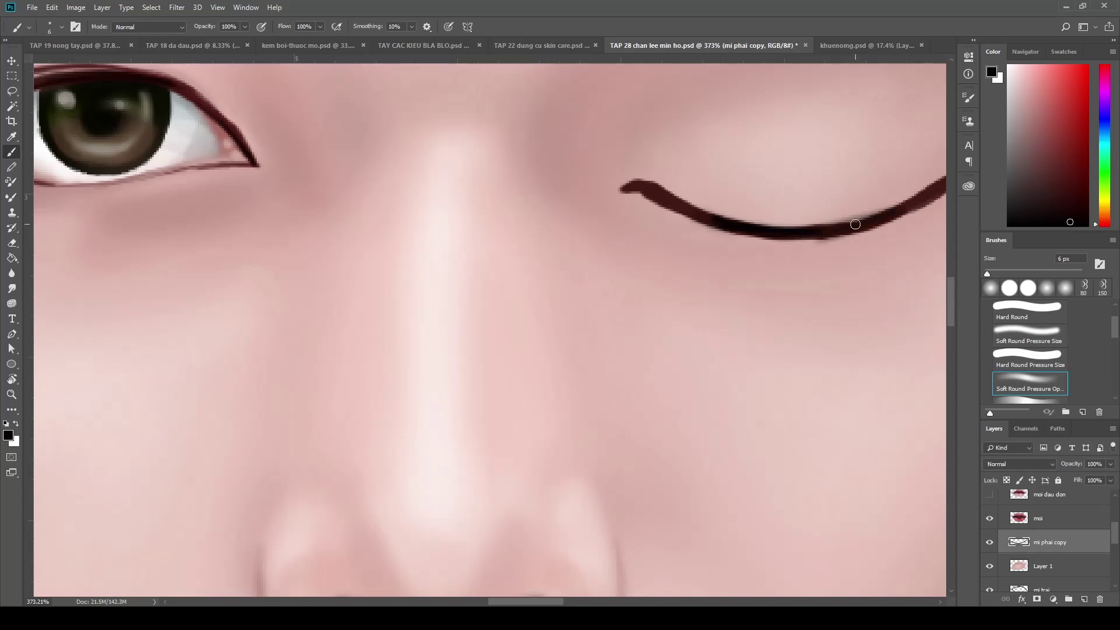
Select the line layer and pick a dark maroon painting colour
ctrl+click(824, 287)
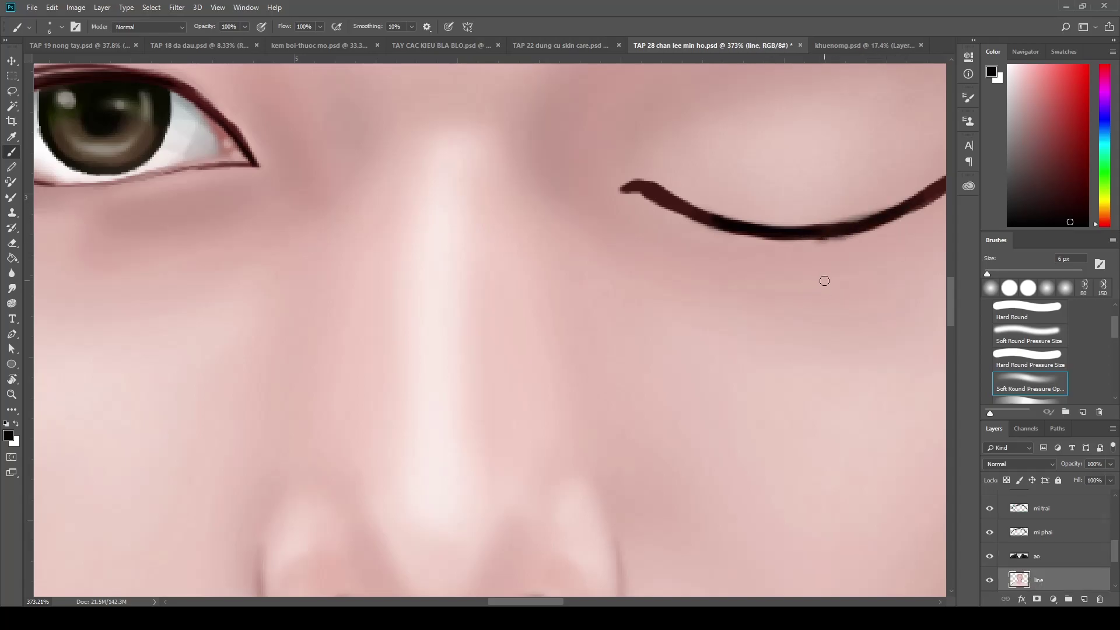
drag(852, 317, 786, 309)
drag(742, 341, 763, 375)
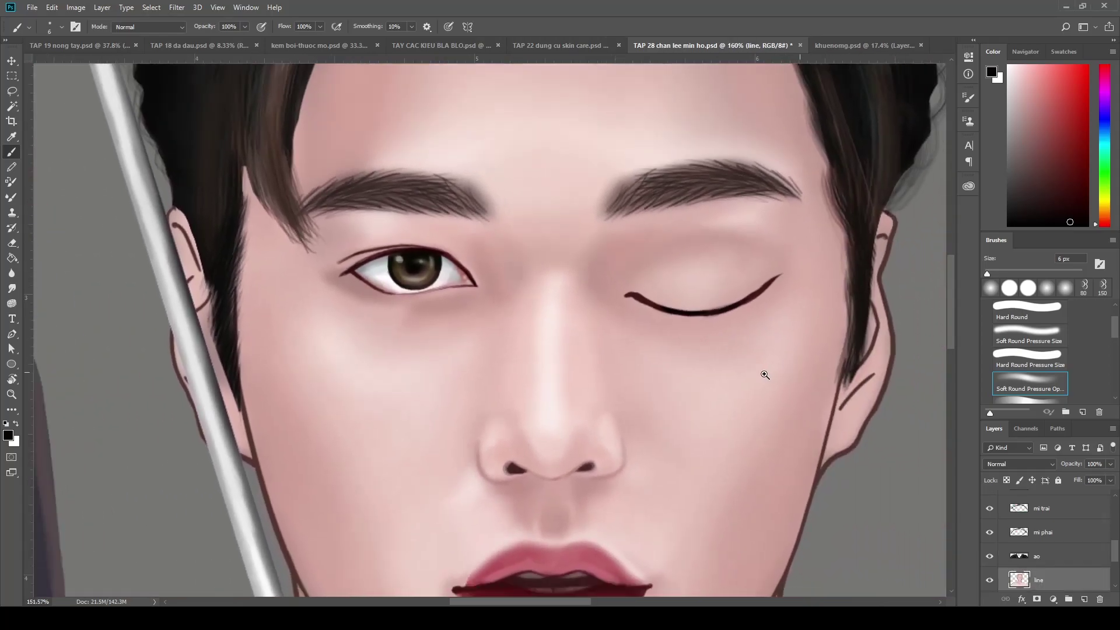
scroll(763, 375, up, 1)
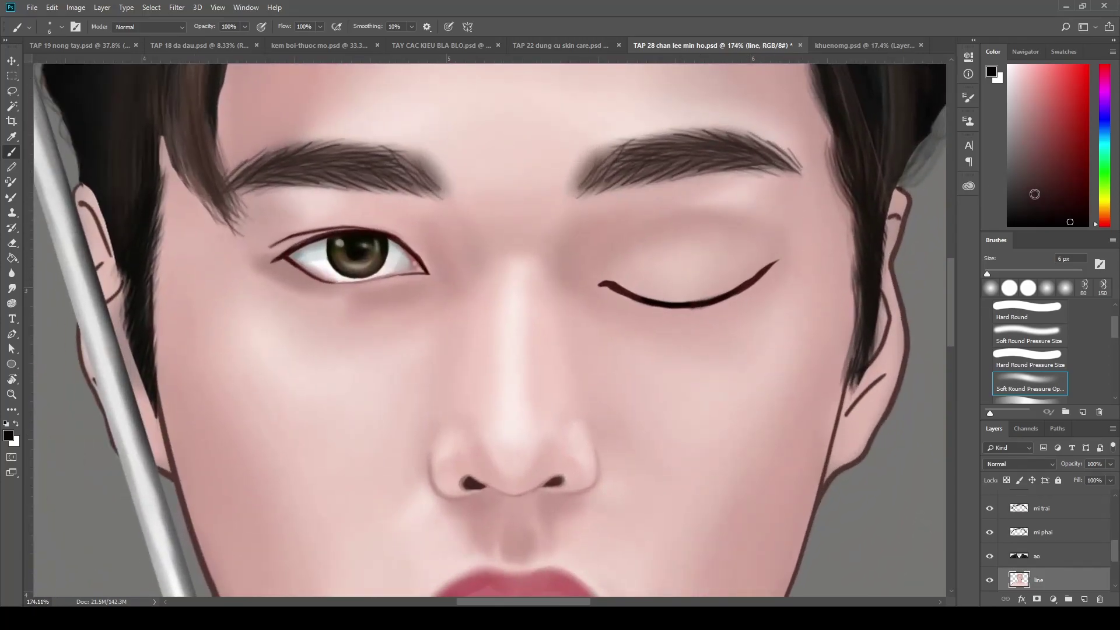
click(1067, 192)
scroll(933, 485, down, 3)
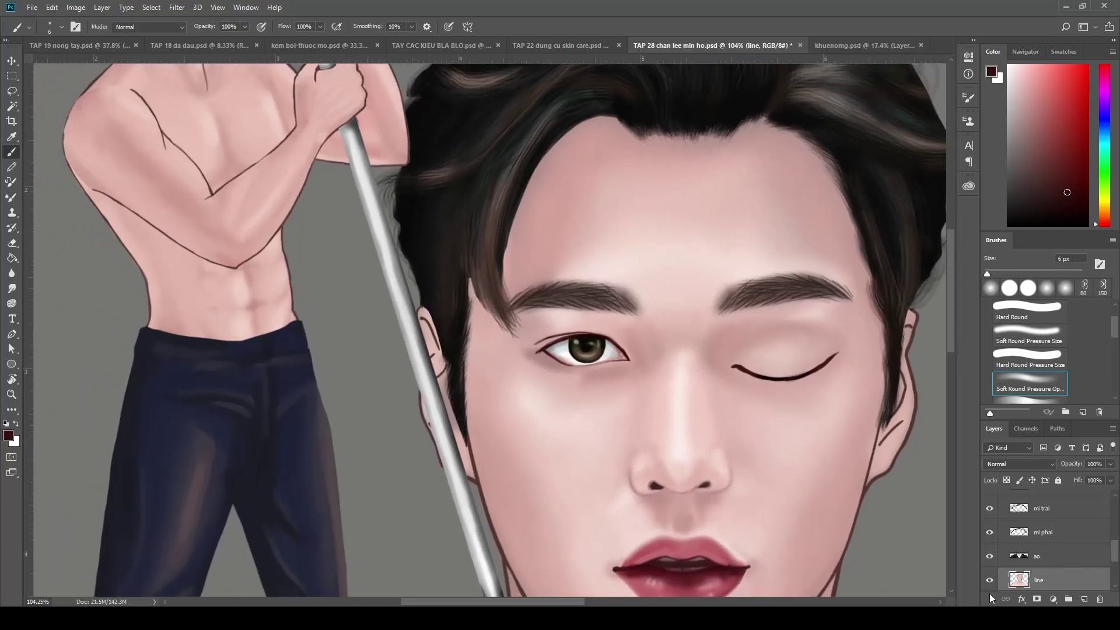
Toggle the line layer's visibility to compare, then reselect the mi phai copy layer
click(989, 580)
scroll(1097, 553, up, 1)
scroll(1080, 549, up, 1)
scroll(1055, 544, up, 1)
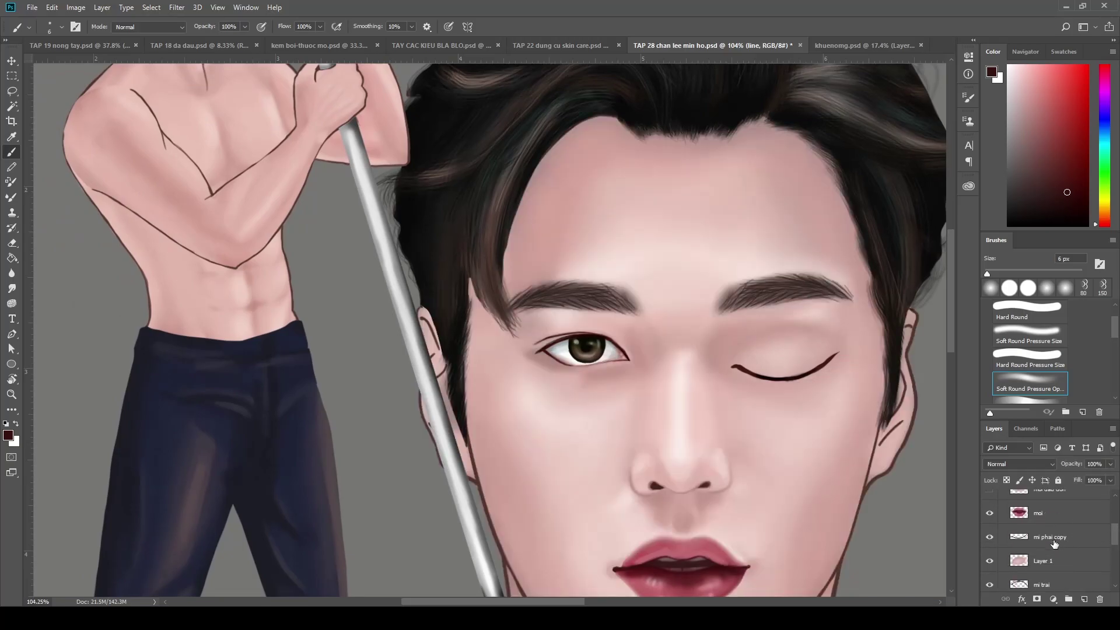
click(1055, 544)
scroll(817, 420, up, 2)
scroll(846, 438, up, 2)
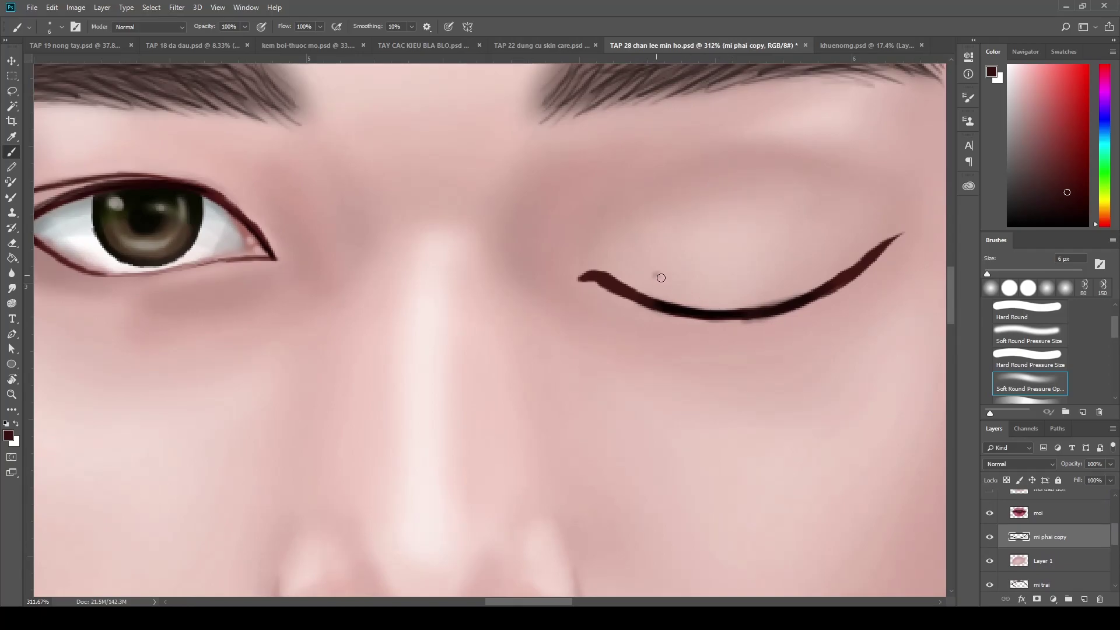
Try several grey crease strokes above the eyelid, undoing each attempt
drag(656, 274, 808, 269)
key(ctrl+z)
drag(647, 273, 787, 273)
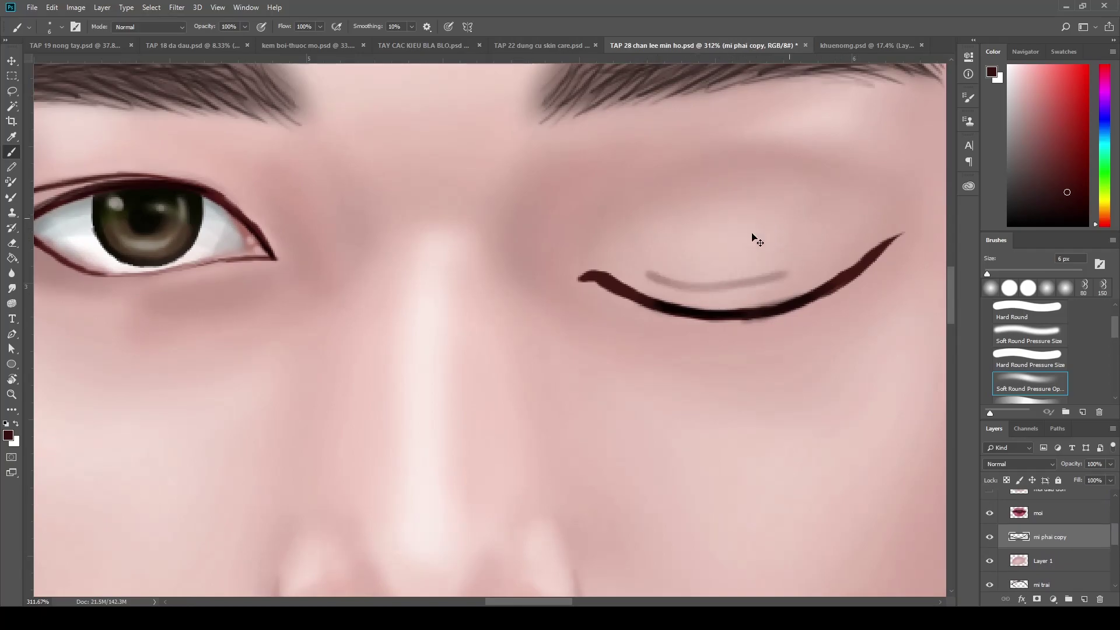
key(ctrl+z)
drag(651, 282, 840, 235)
key(ctrl+z)
mouse_move(652, 283)
mouse_down()
mouse_move(745, 295)
mouse_move(874, 219)
mouse_up()
Undo the last grey stroke and zoom to 100% to review the winking face
scroll(829, 350, down, 3)
scroll(828, 353, down, 2)
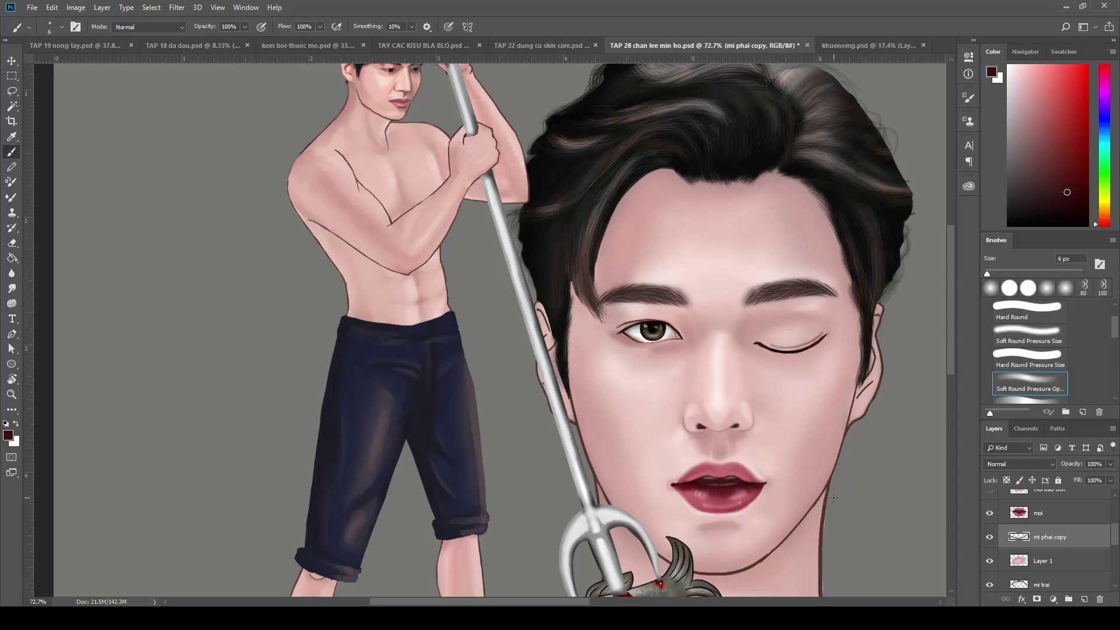
key(z)
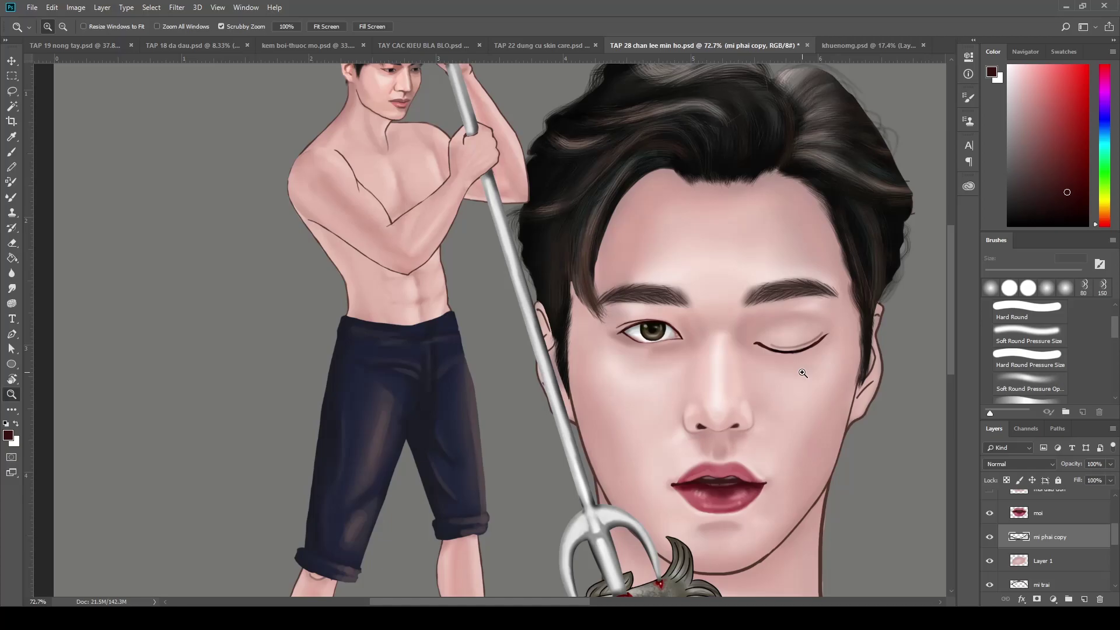
key(ctrl+z)
click(803, 372)
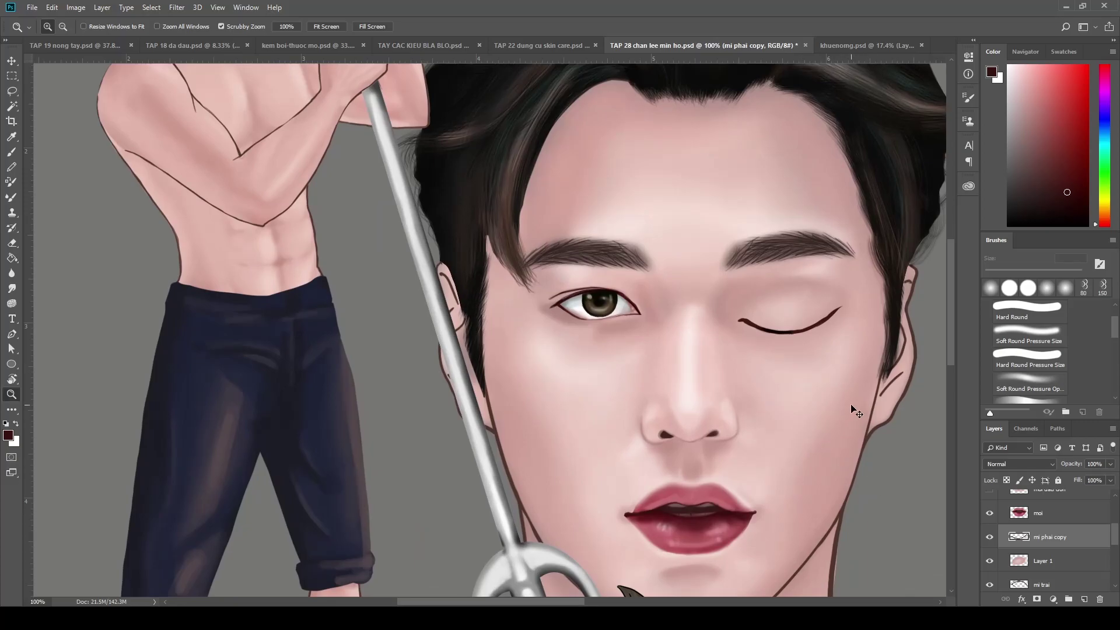
Reset the colour to black and darken the lower middle of the lash curve
drag(845, 369, 737, 292)
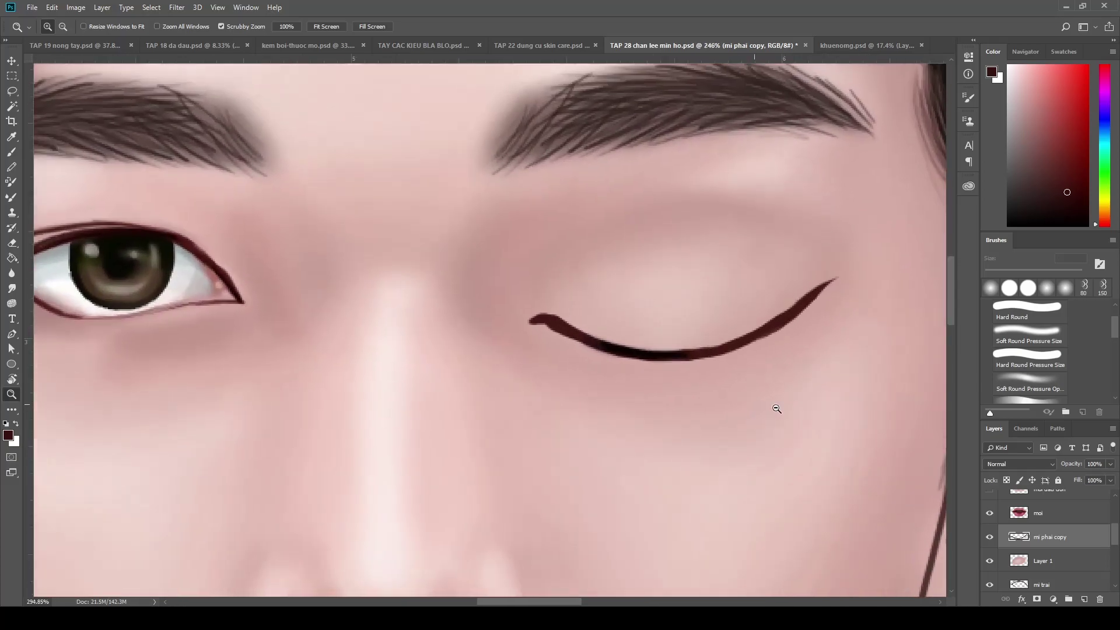
key(d)
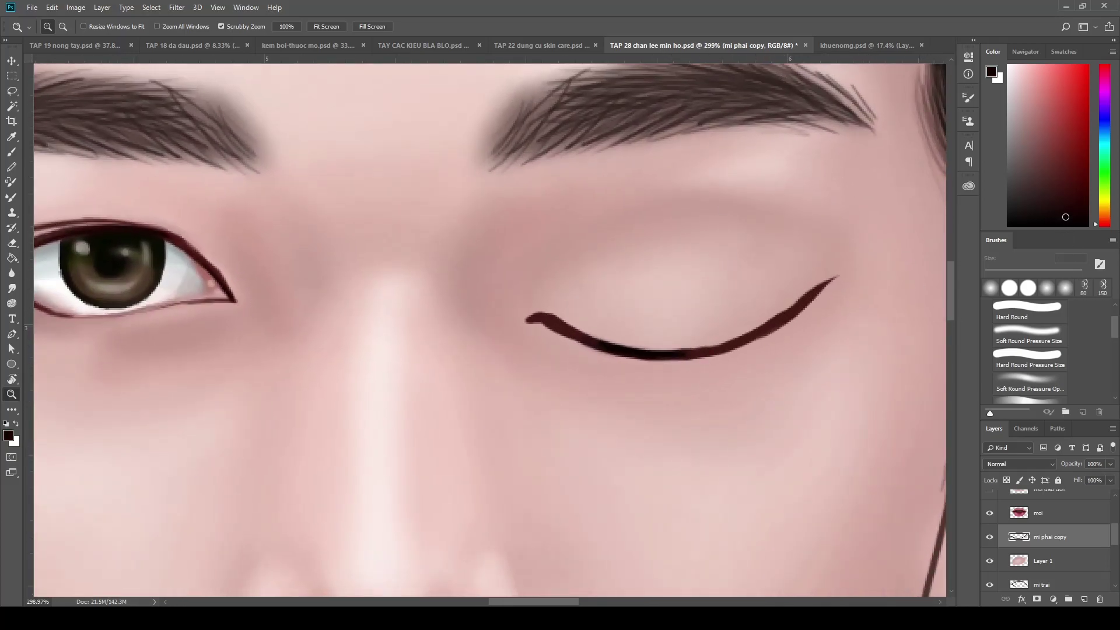
key(b)
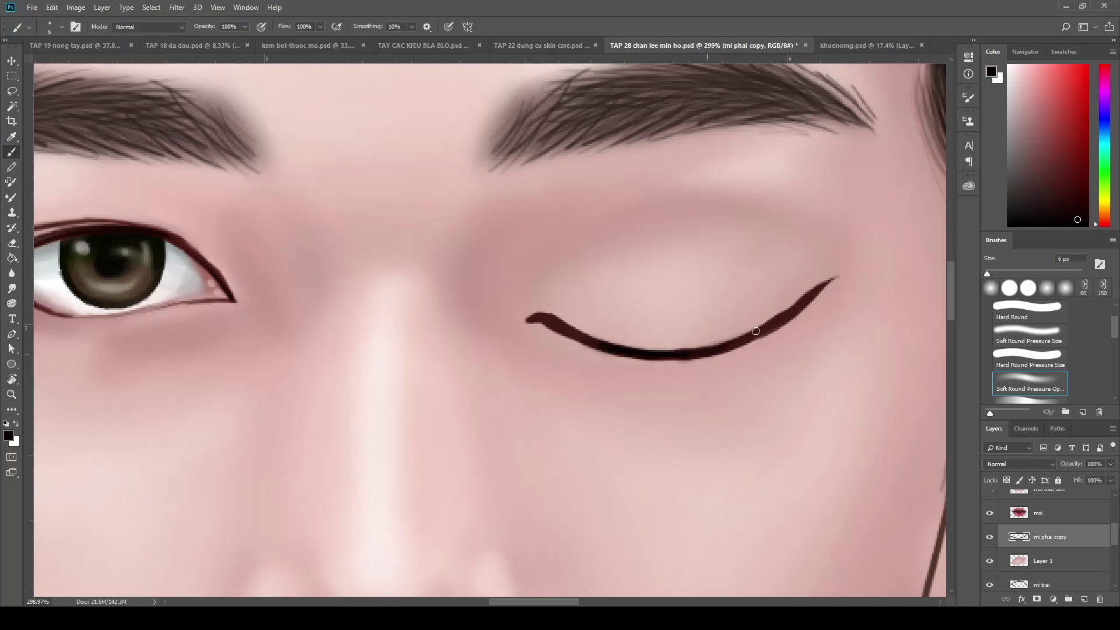
mouse_move(735, 349)
mouse_down()
mouse_move(652, 363)
mouse_move(768, 319)
mouse_up()
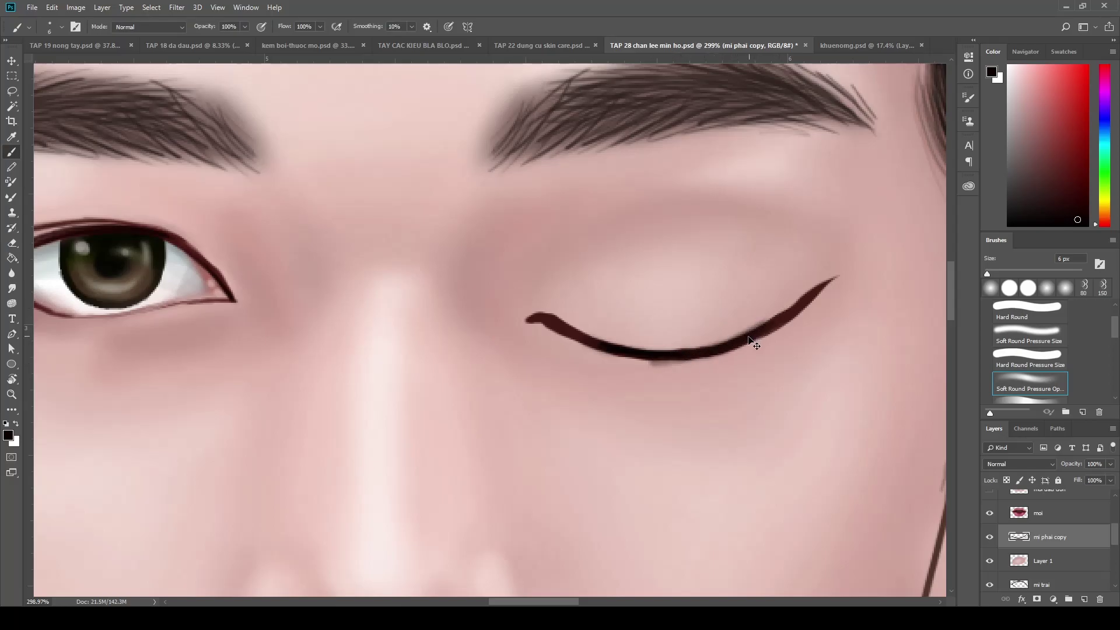
scroll(712, 390, up, 3)
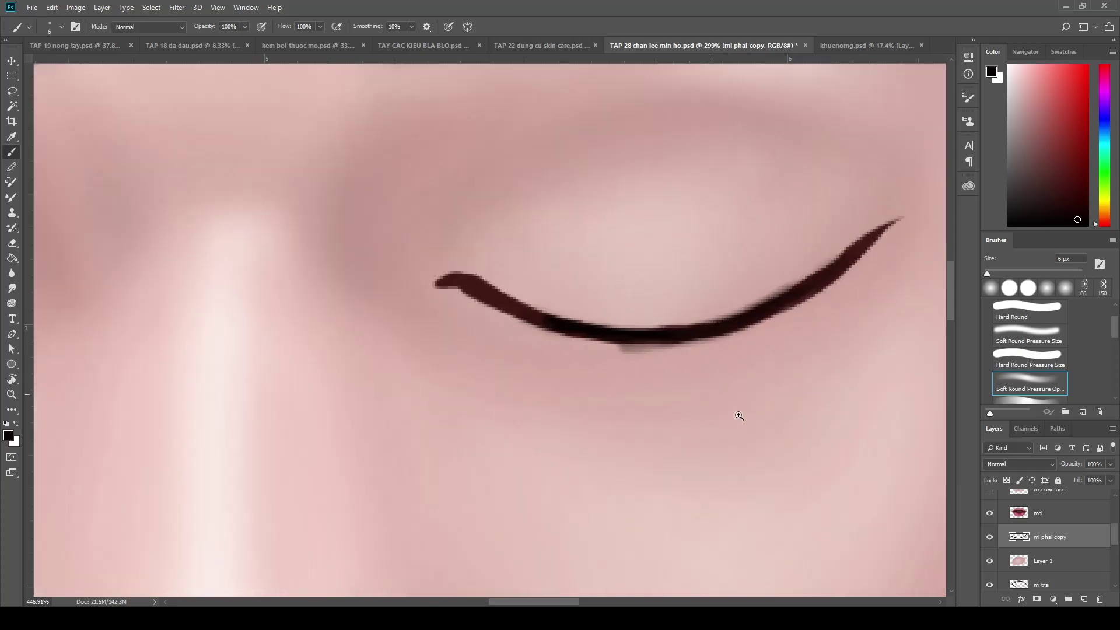
scroll(683, 412, down, 3)
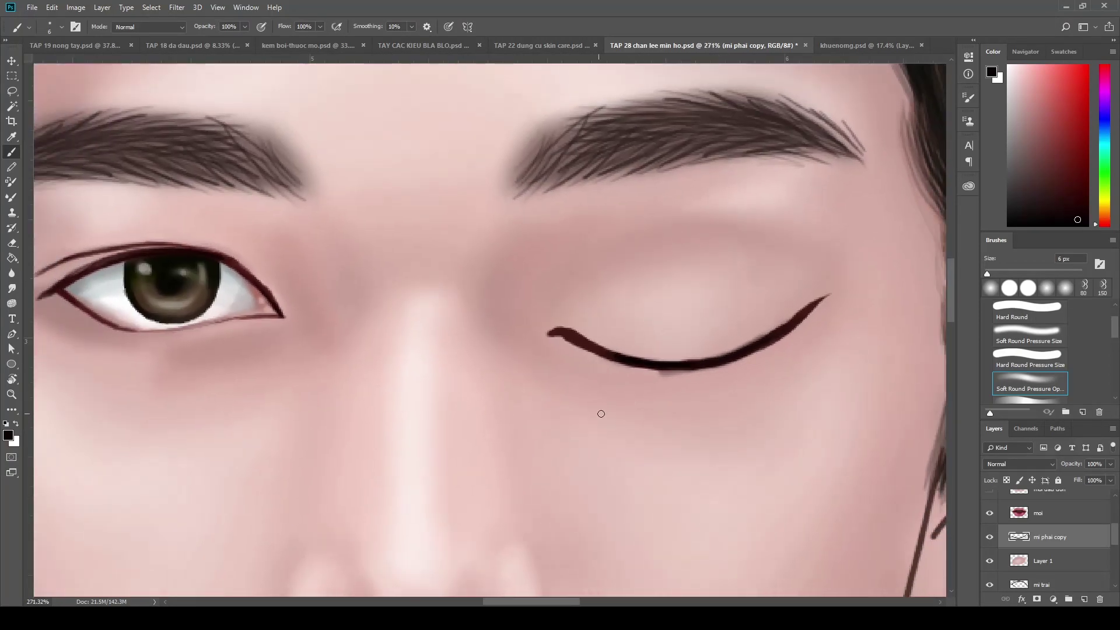
Erase the smudge below the lash, pick dark red-brown, and undo a stray test dot
key(e)
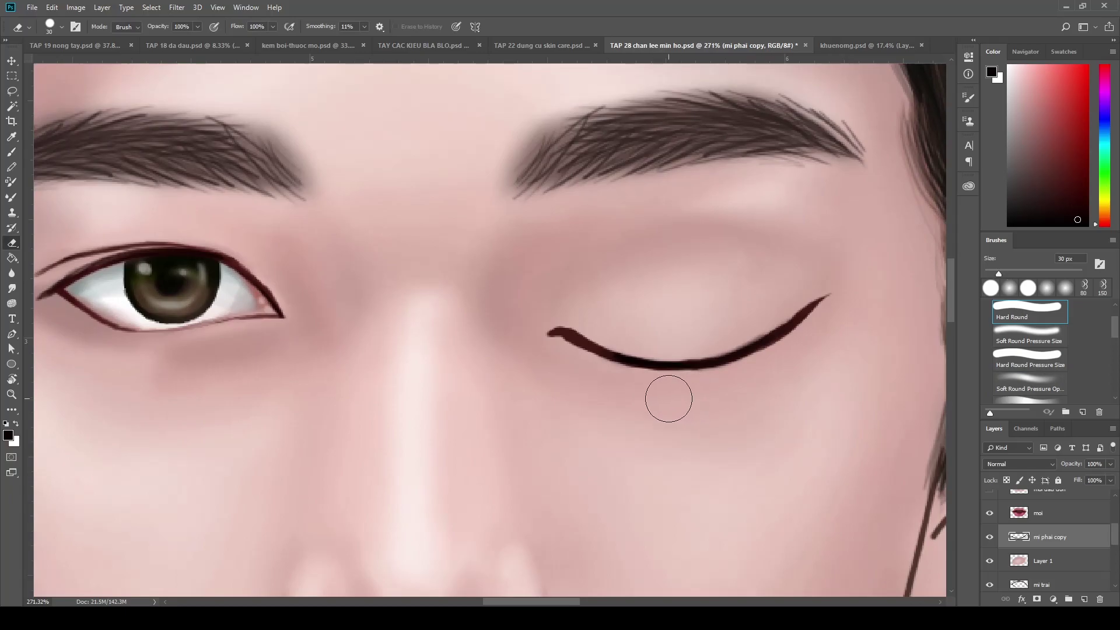
scroll(769, 454, down, 2)
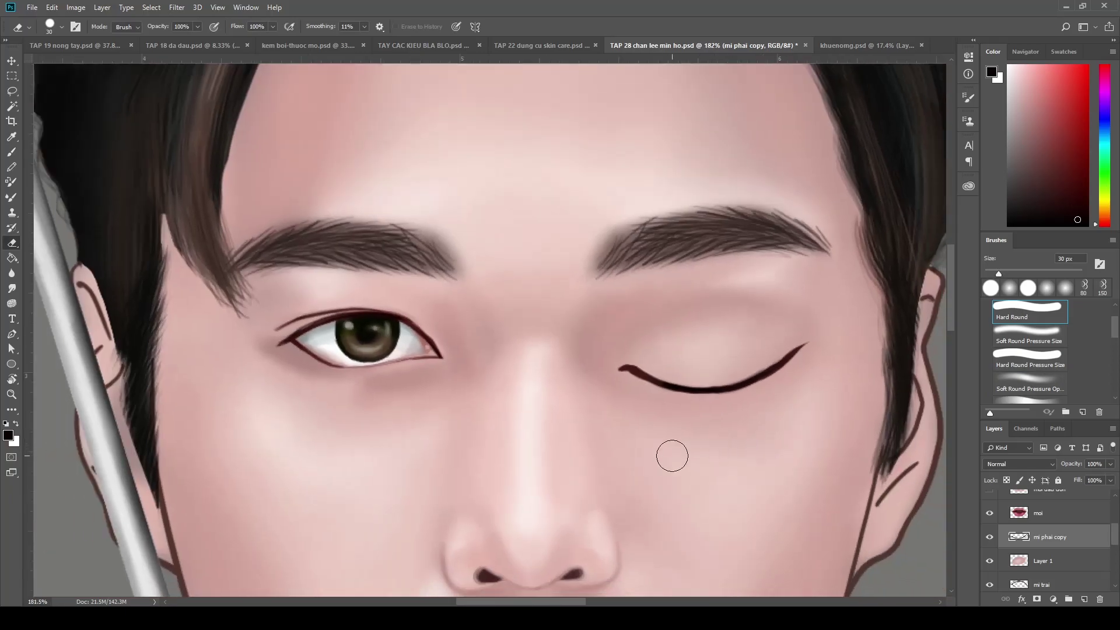
scroll(774, 424, down, 2)
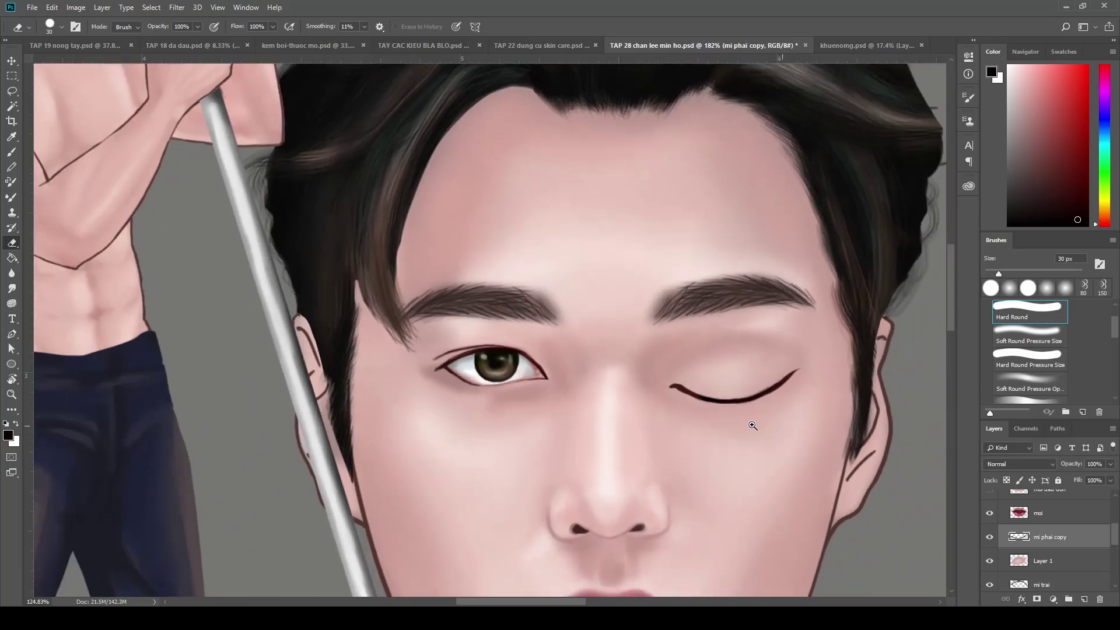
scroll(770, 421, up, 3)
click(1044, 175)
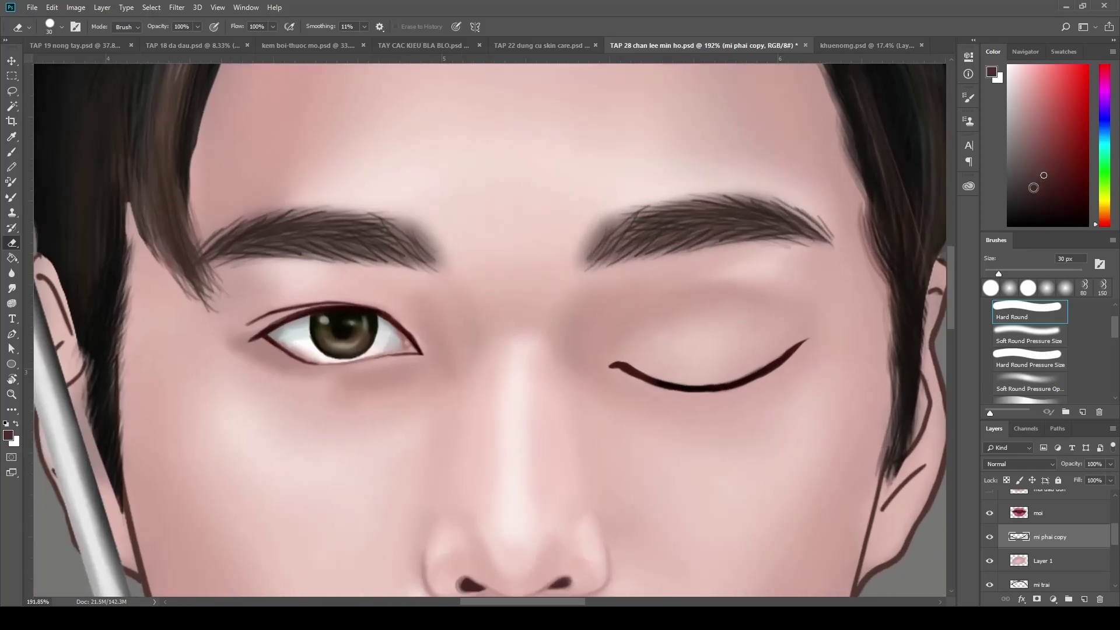
scroll(858, 414, up, 1)
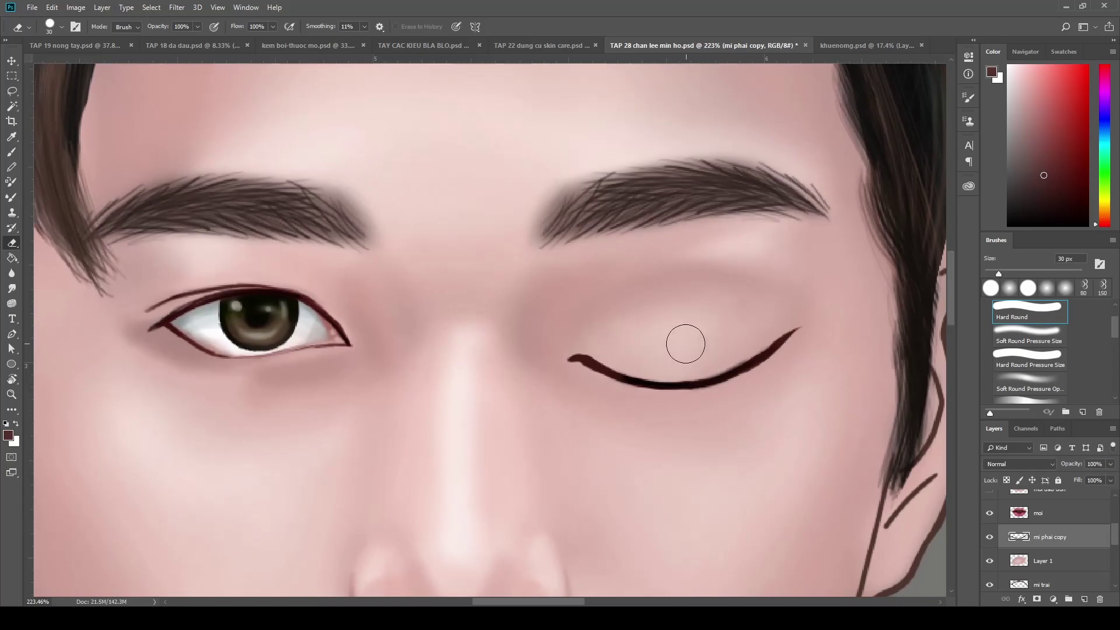
key(b)
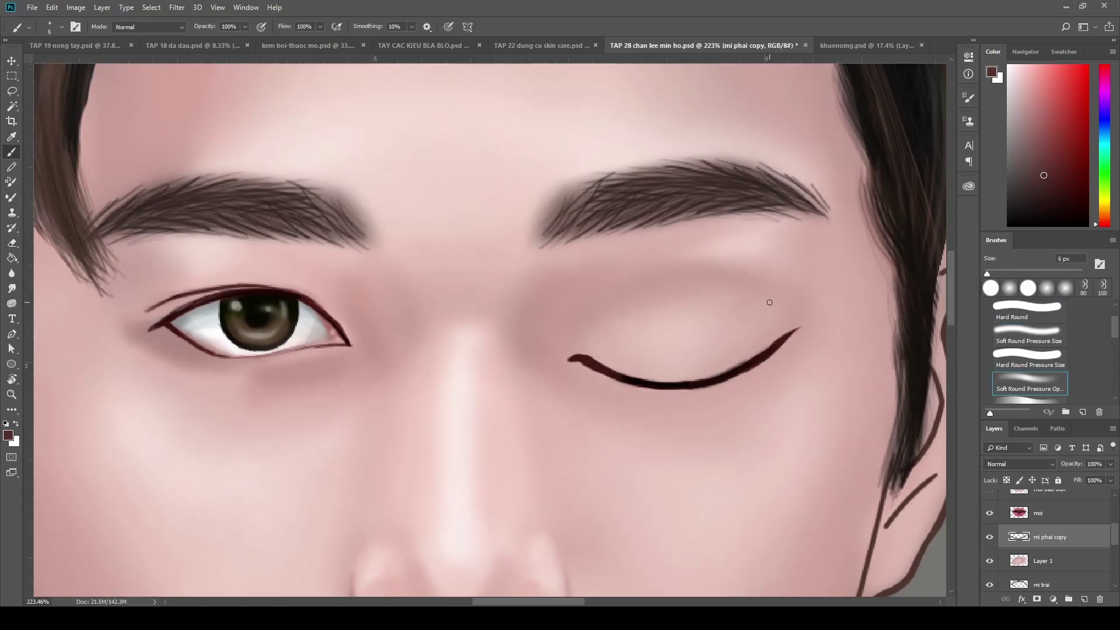
click(616, 352)
key(ctrl+z)
Zoom to the closed eye and try light eyelid strokes, undoing each one
key(z)
click(713, 408)
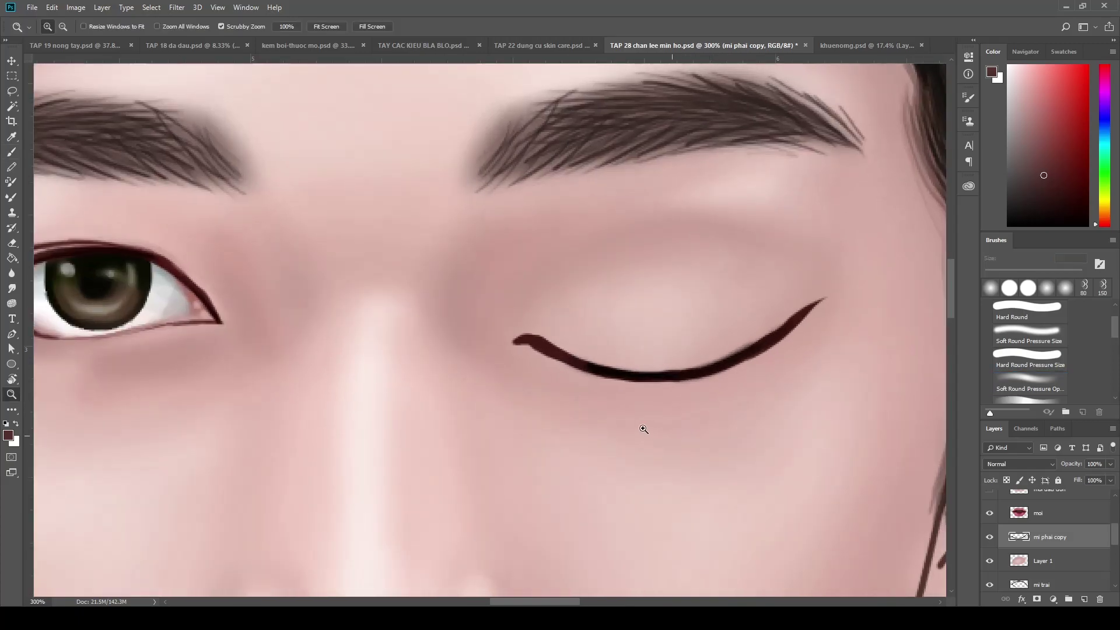
drag(671, 433, 642, 429)
key(b)
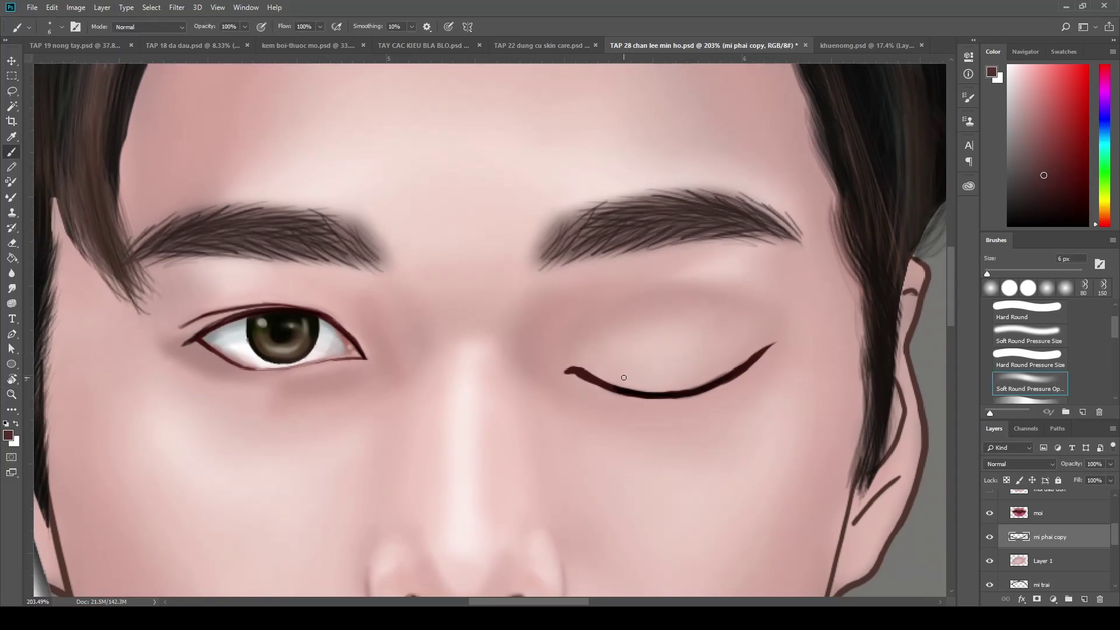
drag(610, 372, 715, 373)
key(ctrl+z)
drag(609, 373, 729, 365)
key(ctrl+z)
drag(613, 375, 761, 329)
key(ctrl+z)
Try grey crease strokes above the lid, leaving a short crease and outer-corner stroke
drag(617, 378, 706, 366)
key(ctrl+z)
drag(607, 379, 726, 365)
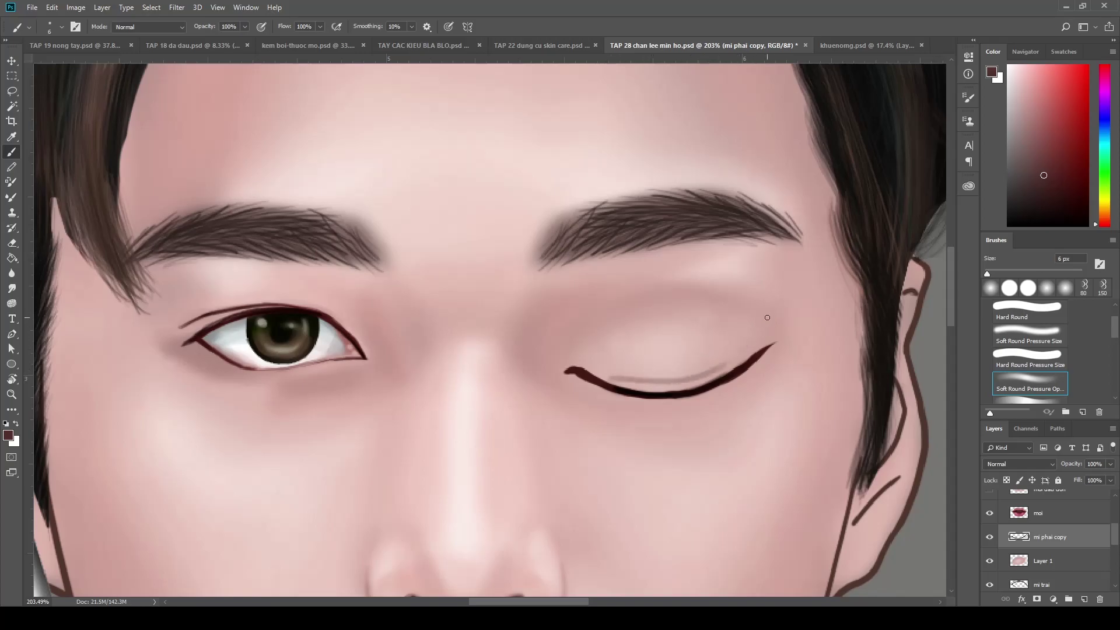
key(ctrl+z)
drag(608, 377, 751, 341)
key(ctrl+z)
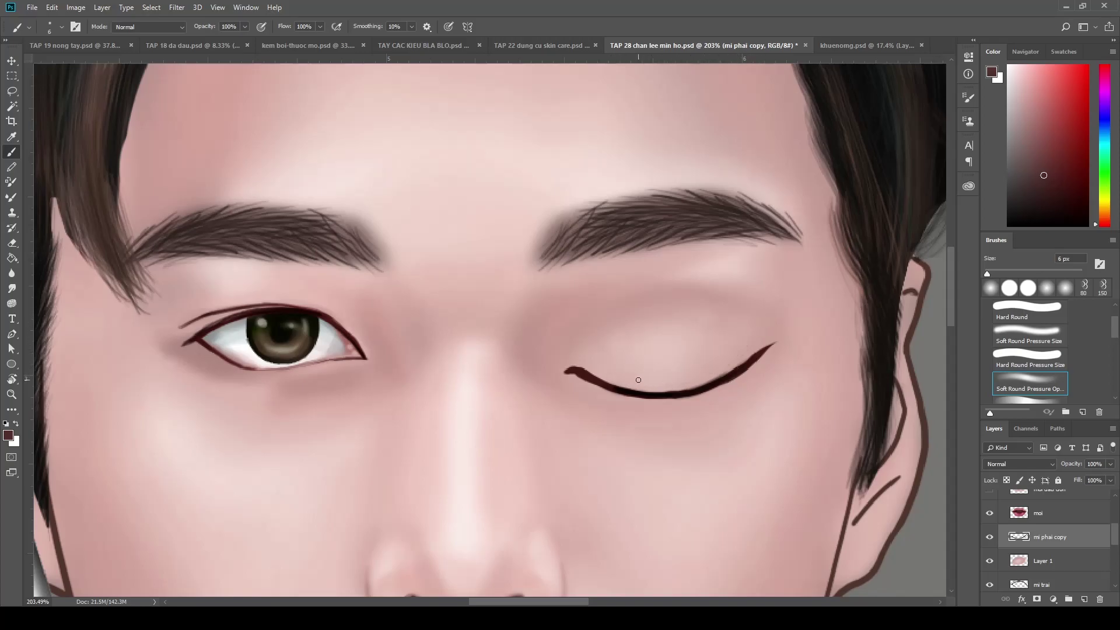
mouse_move(630, 378)
mouse_down()
mouse_move(698, 372)
mouse_move(738, 345)
mouse_up()
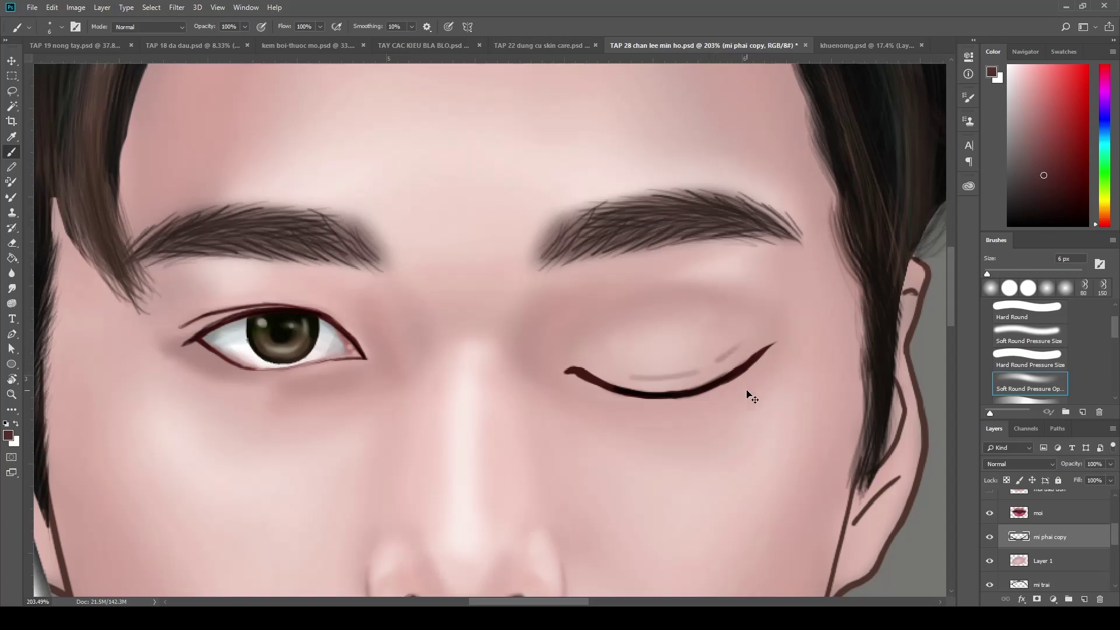
mouse_move(751, 392)
mouse_down()
mouse_move(674, 461)
mouse_move(717, 434)
mouse_up()
Undo the remaining trial crease strokes and enlarge the brush to 30 px
key(ctrl+z)
key(ctrl+z)
drag(628, 379, 732, 363)
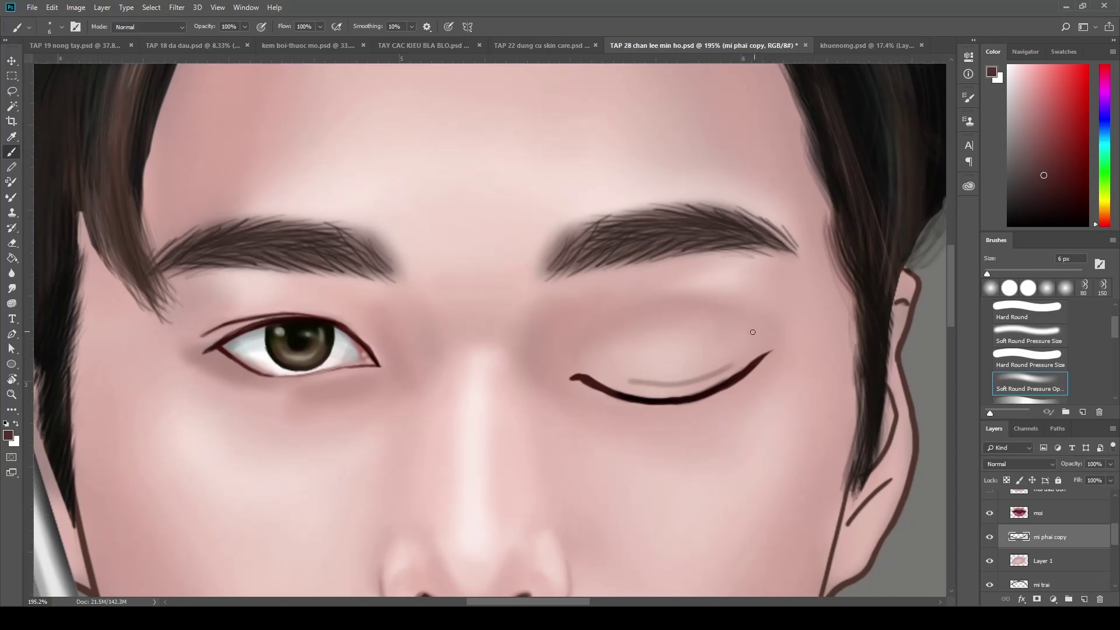
key(ctrl+z)
drag(678, 387, 742, 352)
key(ctrl+z)
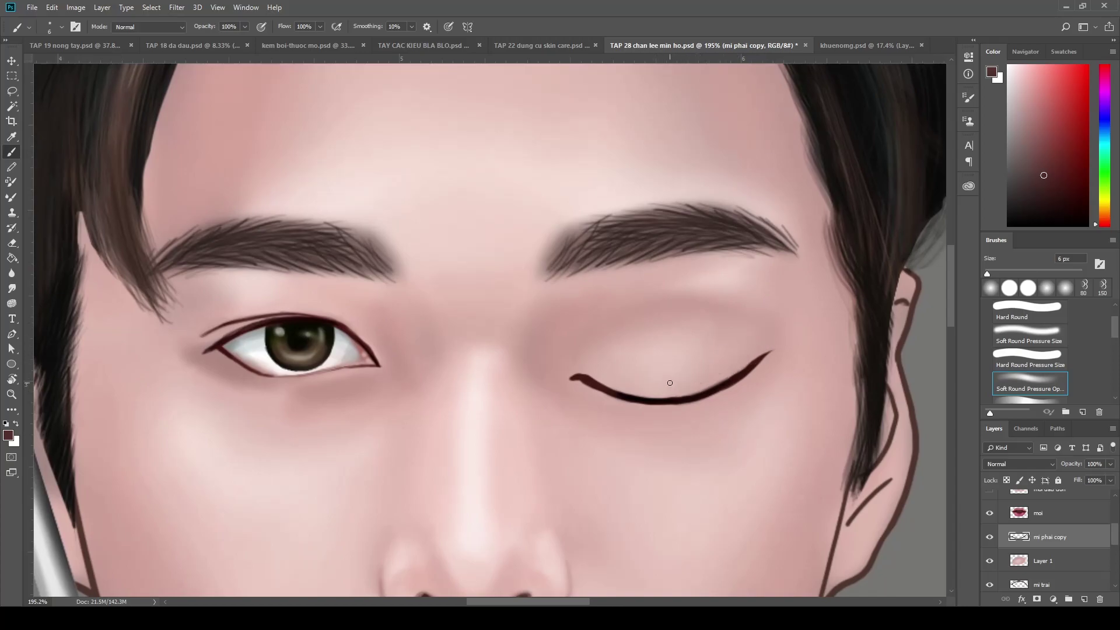
drag(668, 386, 732, 358)
key(ctrl+z)
drag(670, 388, 750, 345)
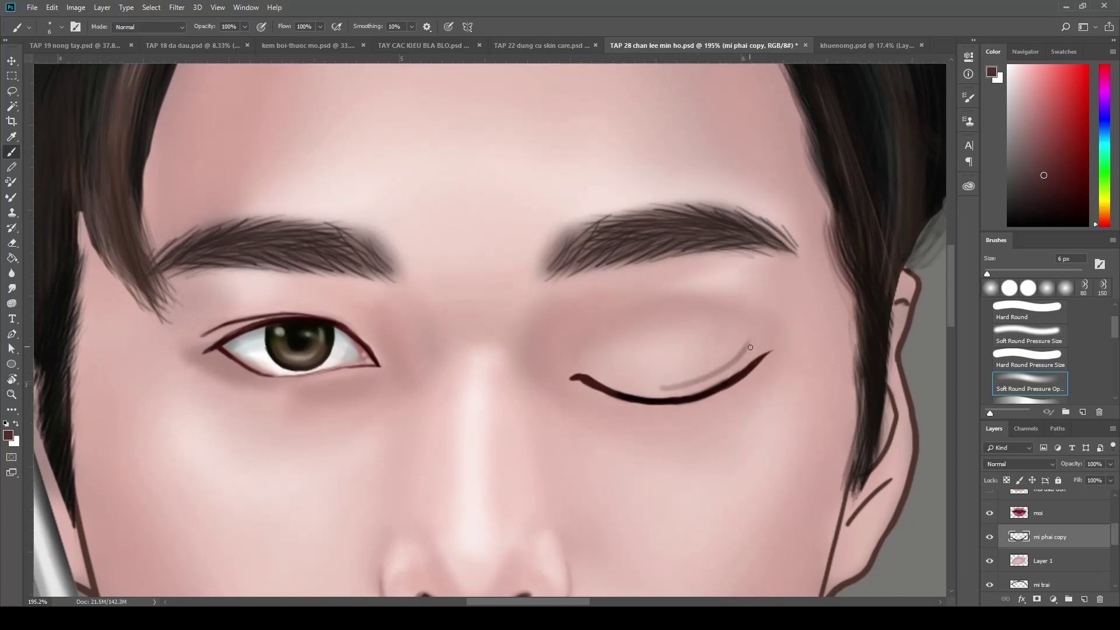
key(ctrl+z)
mouse_move(730, 443)
mouse_down()
mouse_move(630, 440)
mouse_move(692, 403)
mouse_up()
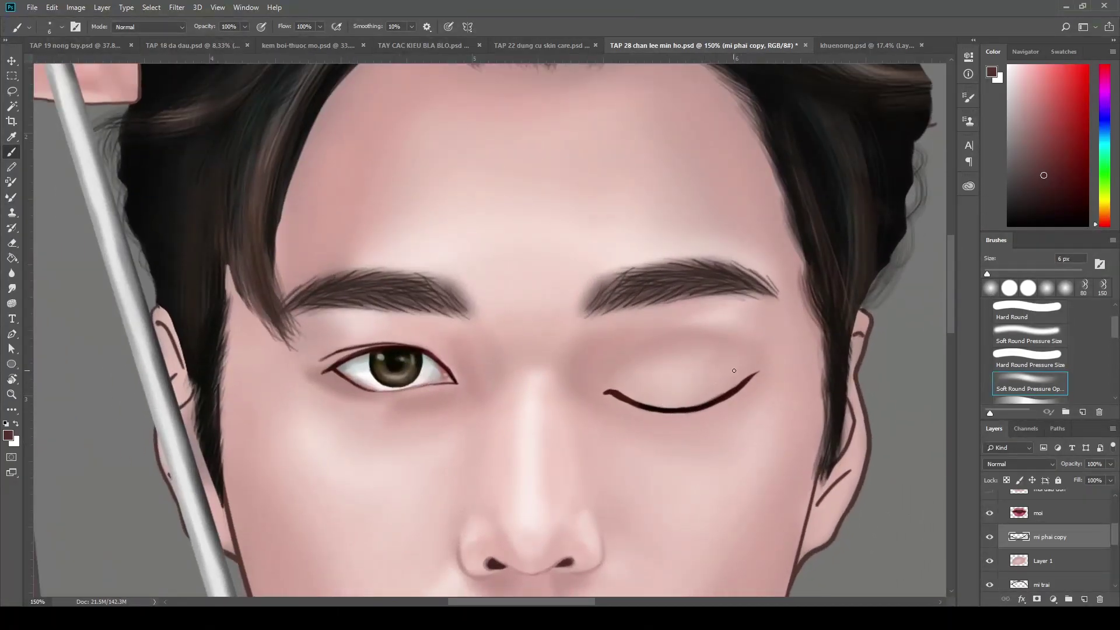
key(bracketright)
key(bracketright)
key(bracketright)
key(bracketright)
key(bracketright)
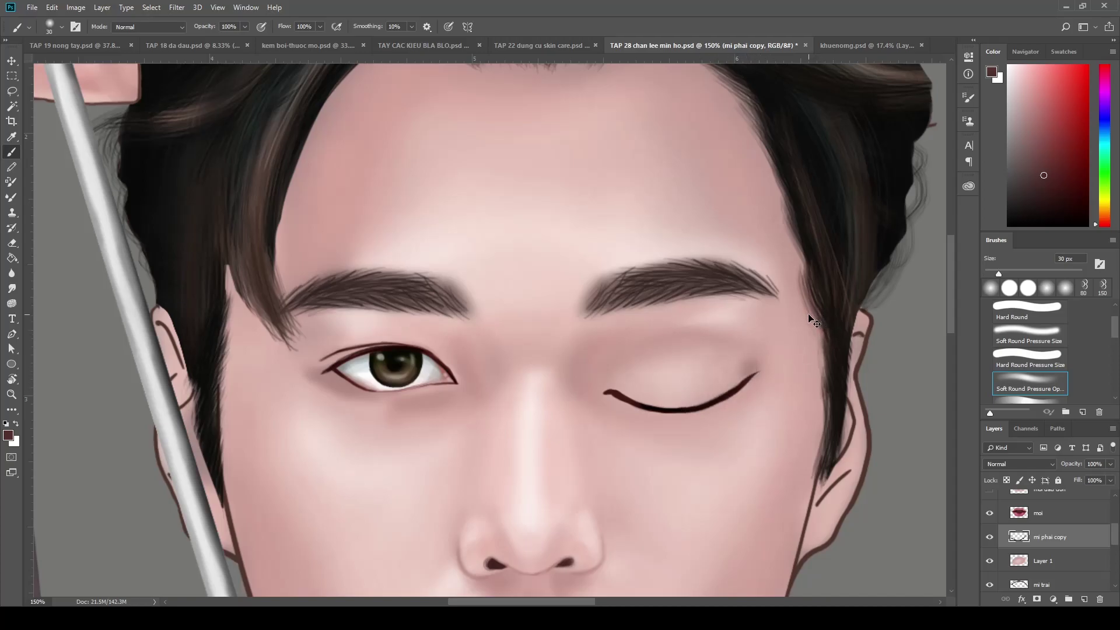
Sample cheek and eye-side skin tones and paint them over the outer closed eyelid
key(i)
click(779, 565)
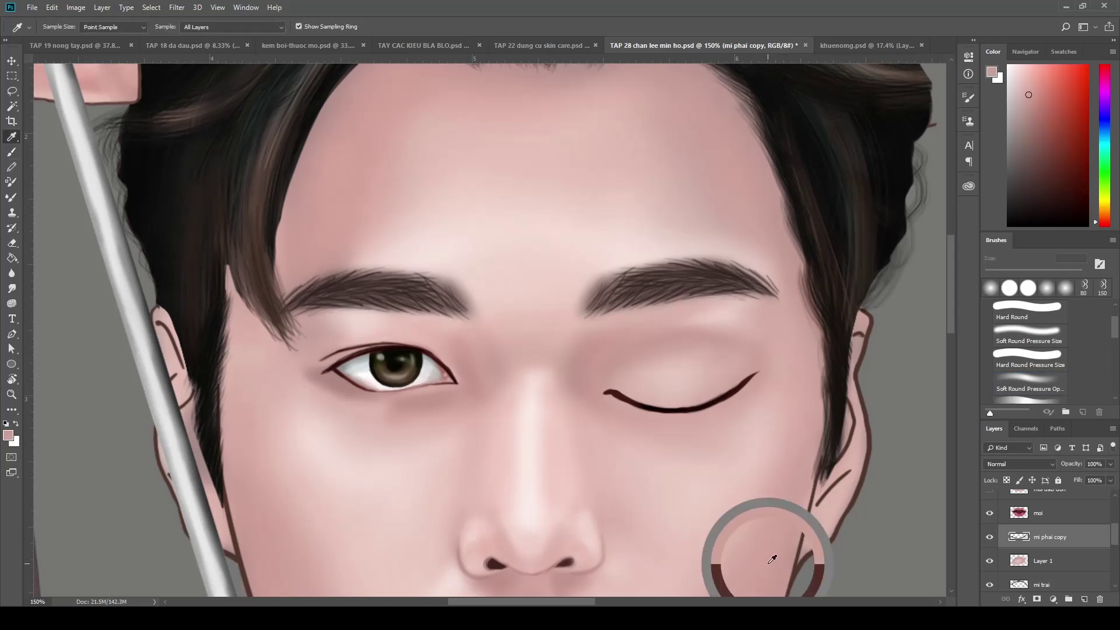
key(b)
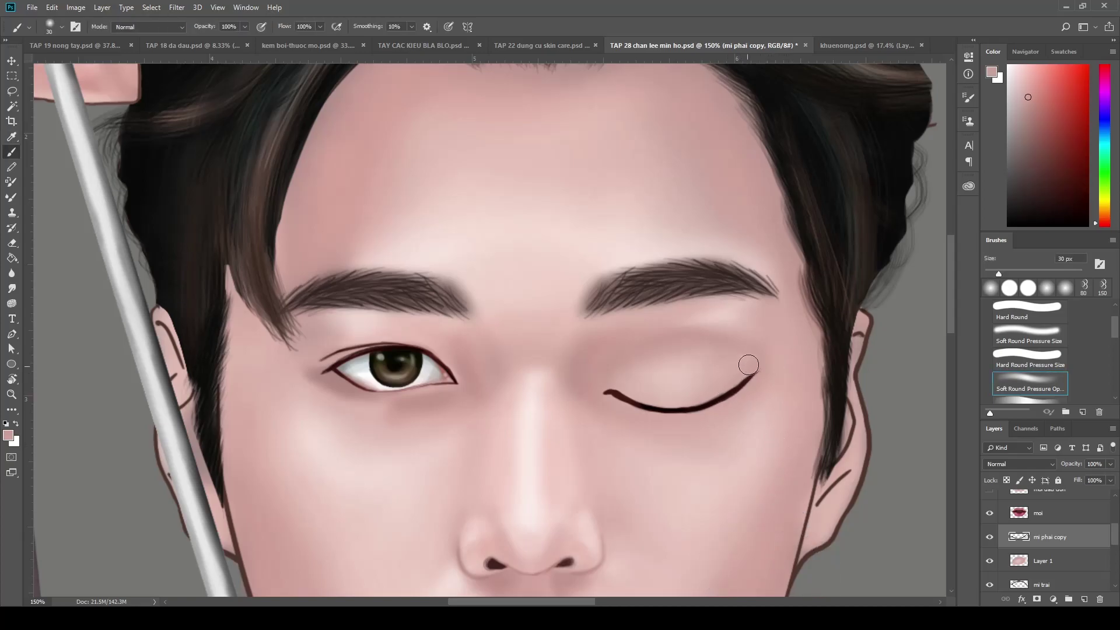
drag(744, 365, 726, 383)
key(i)
click(309, 375)
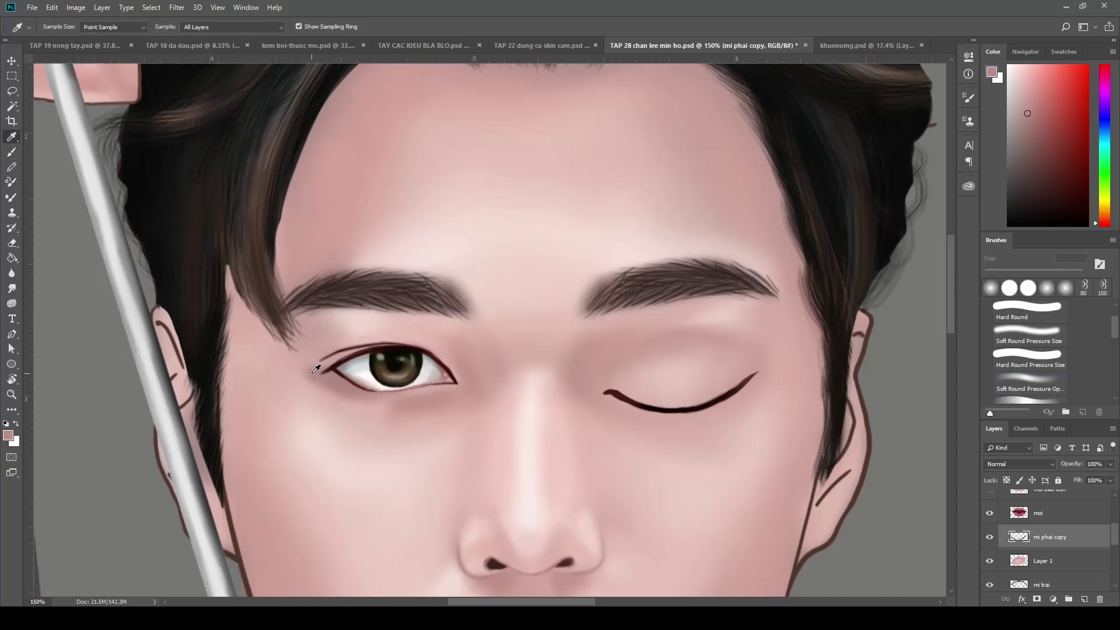
key(b)
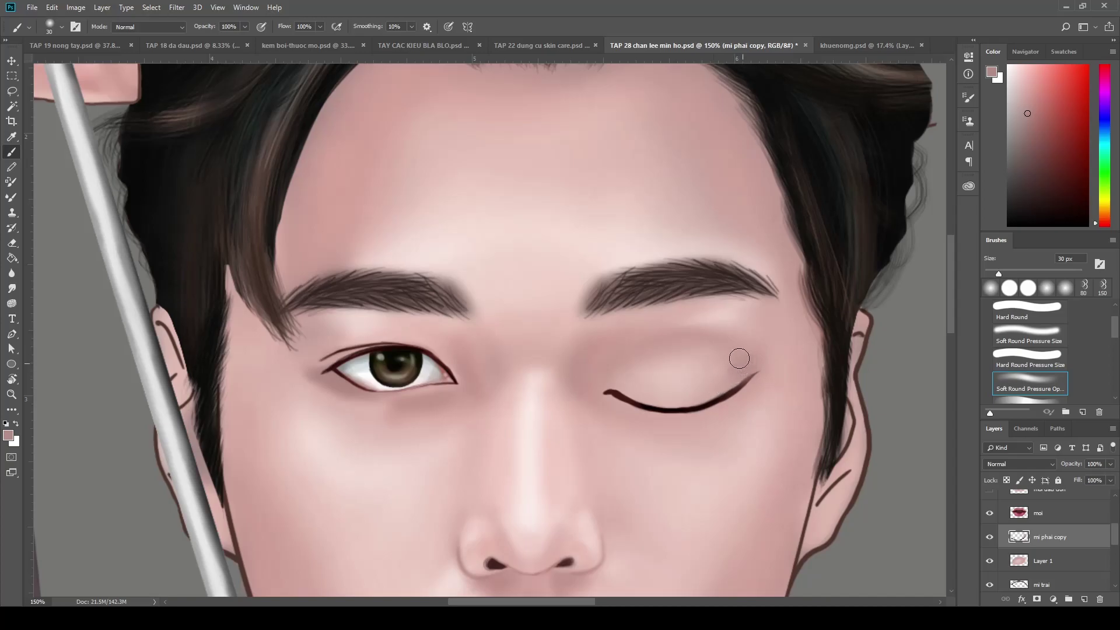
drag(738, 363, 708, 342)
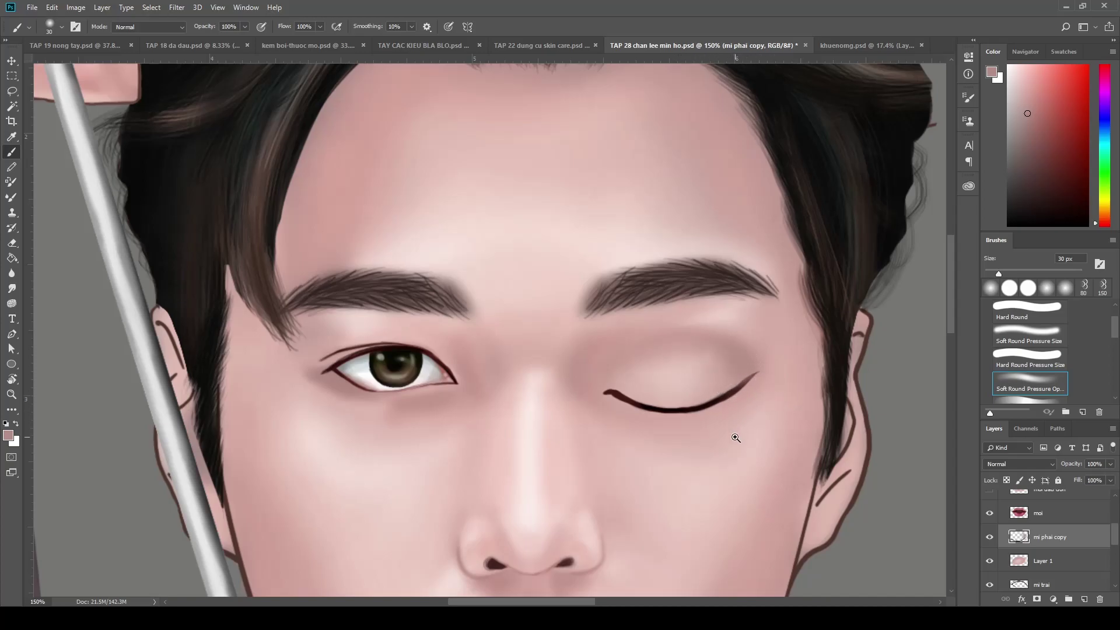
Zoom to inspect the closed eye, then merge Layer 1 into mi phai copy
scroll(695, 443, down, 3)
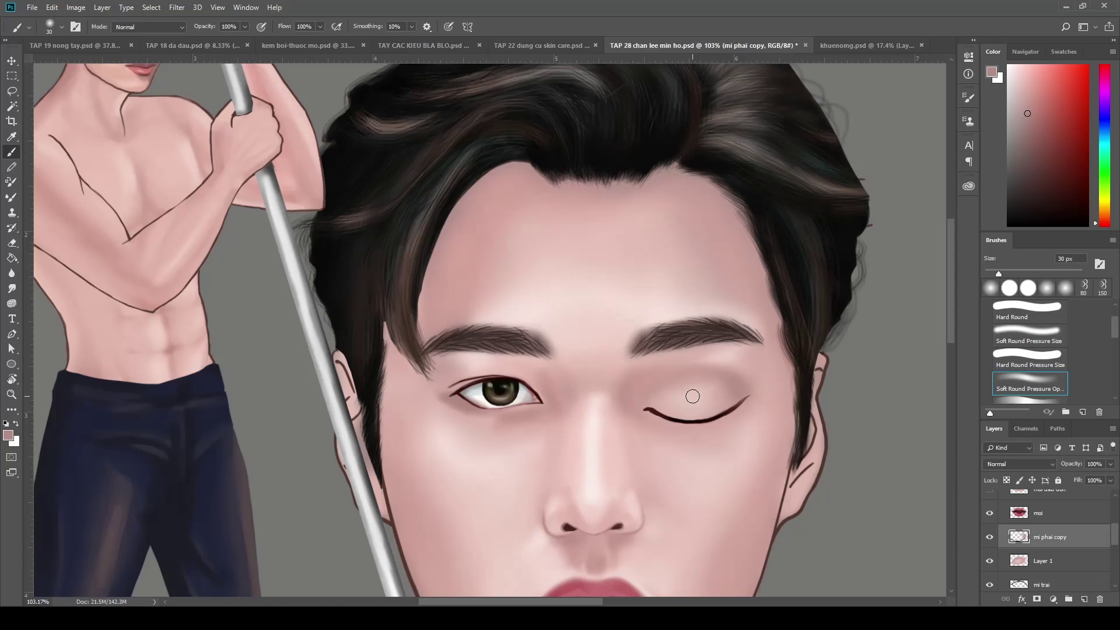
scroll(738, 394, up, 3)
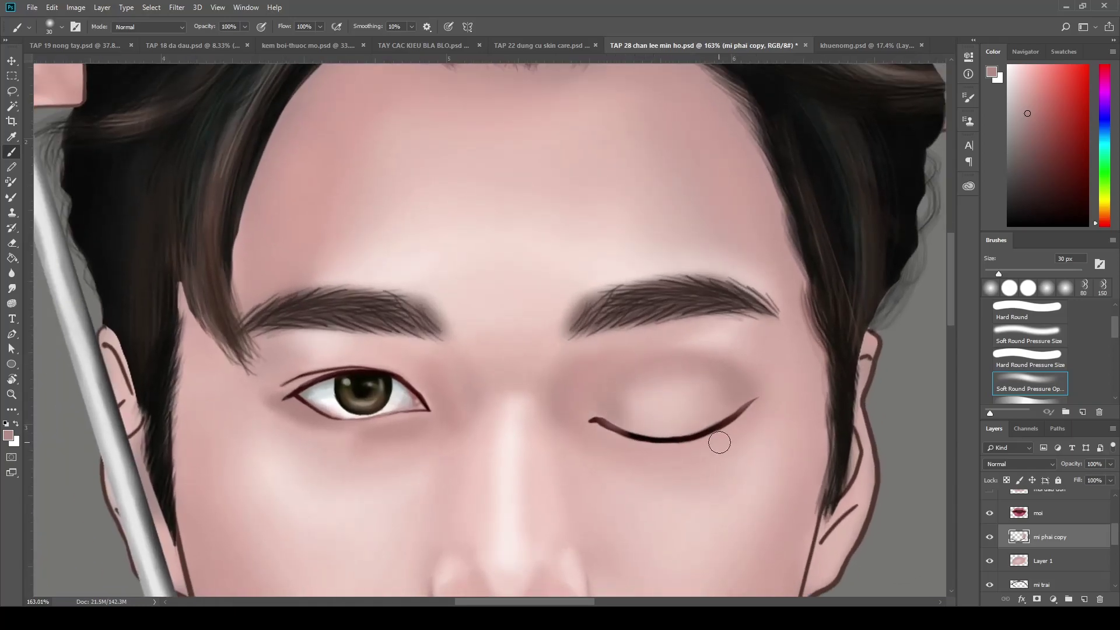
scroll(725, 473, up, 1)
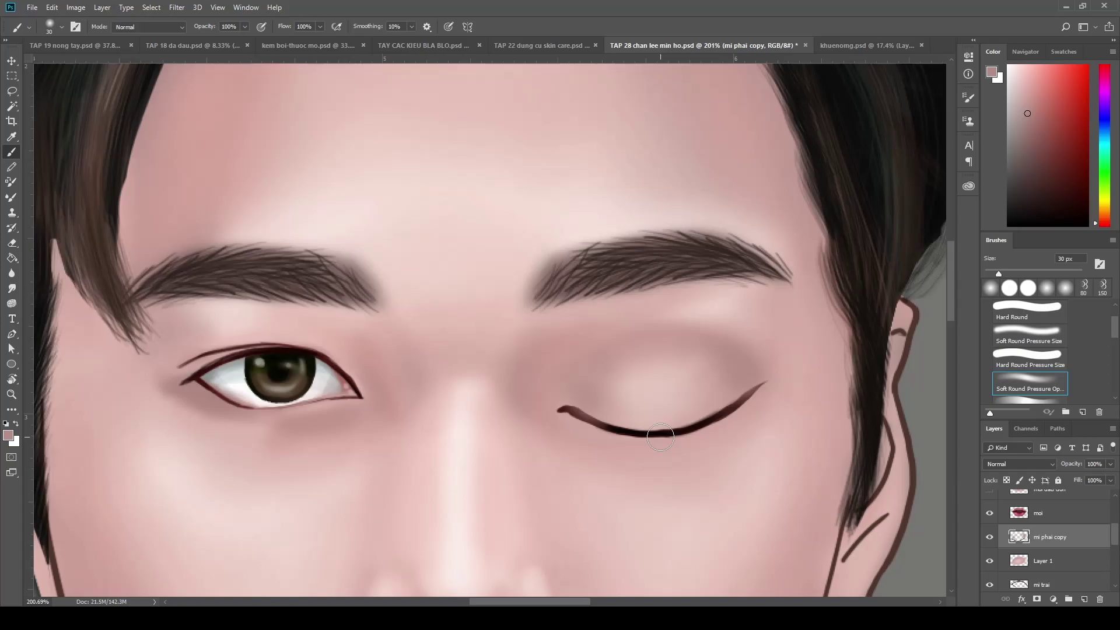
scroll(638, 352, down, 3)
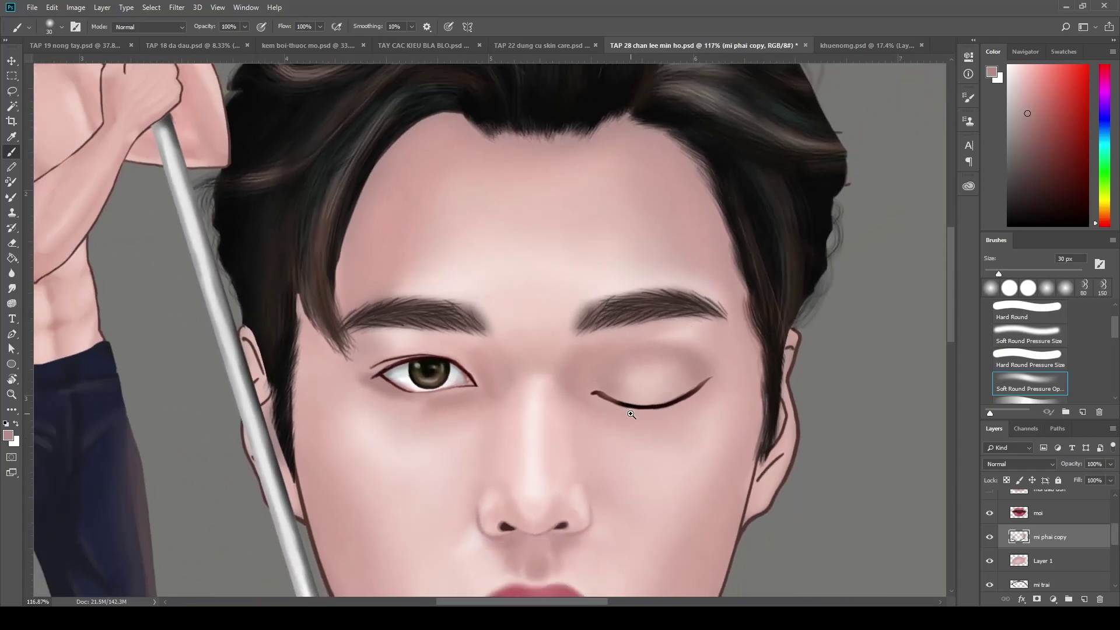
scroll(631, 414, down, 1)
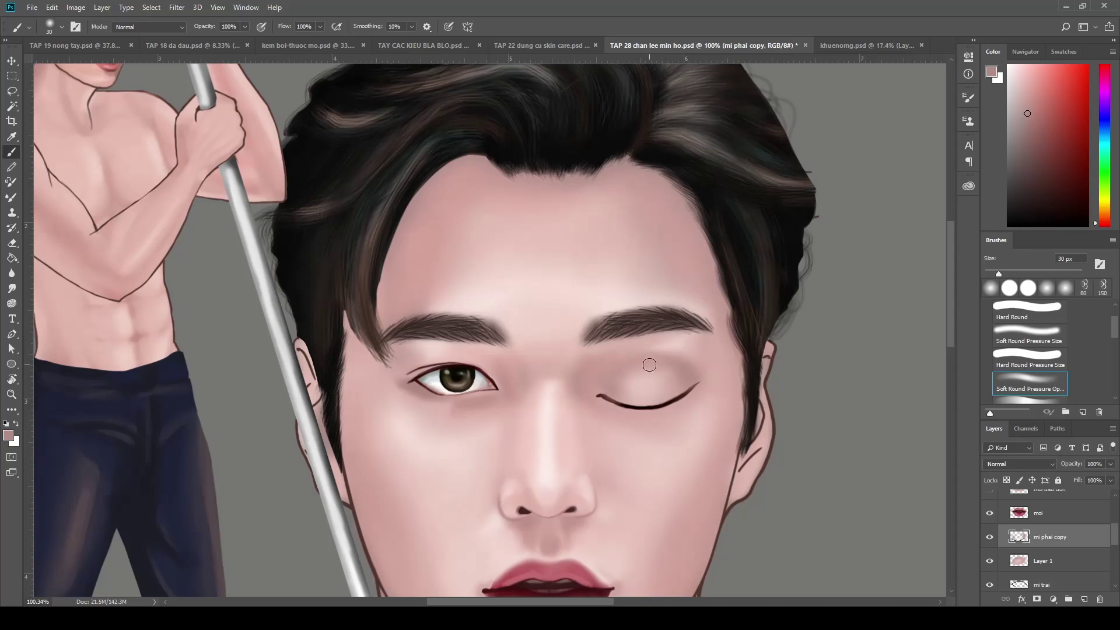
scroll(642, 414, up, 2)
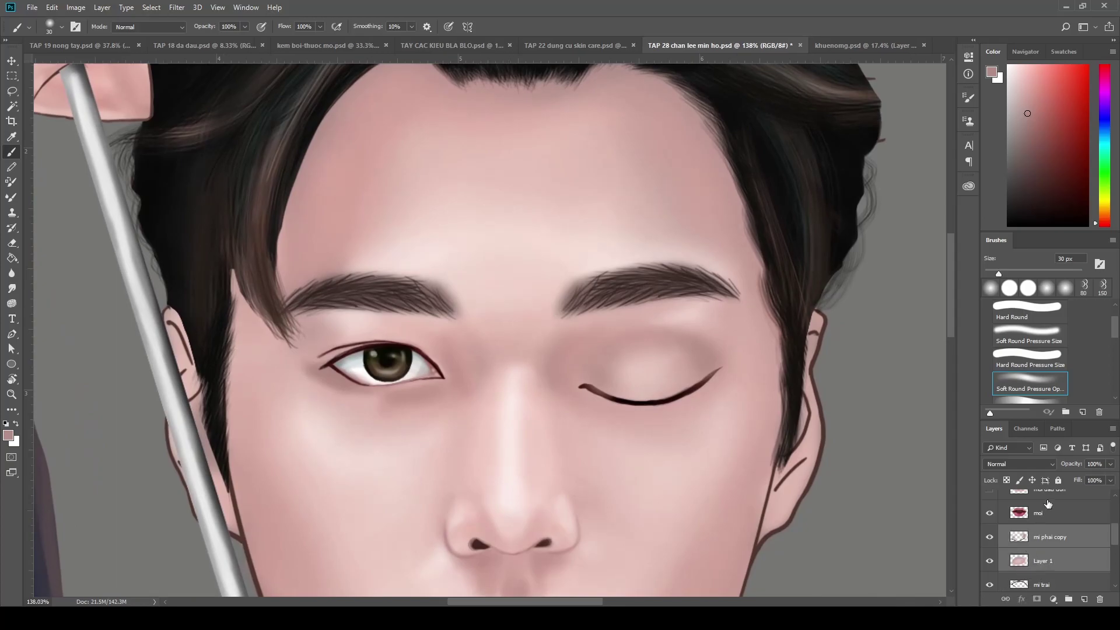
key(ctrl+e)
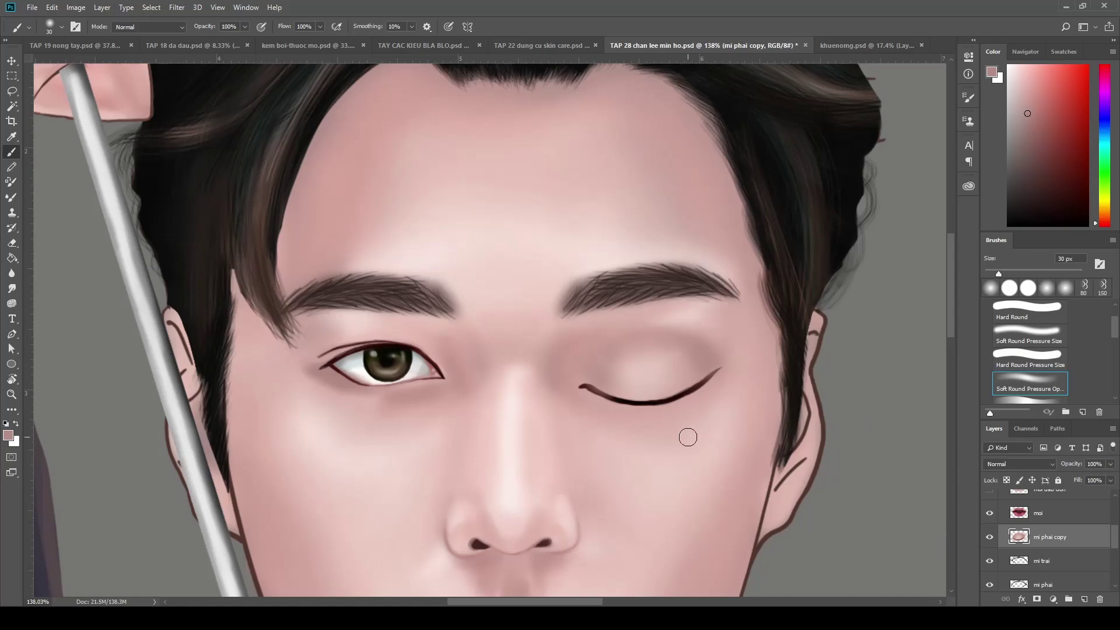
Duplicate the closed-eyelid layer, flip it horizontally and place it over the other eye
key(ctrl+j)
key(ctrl+t)
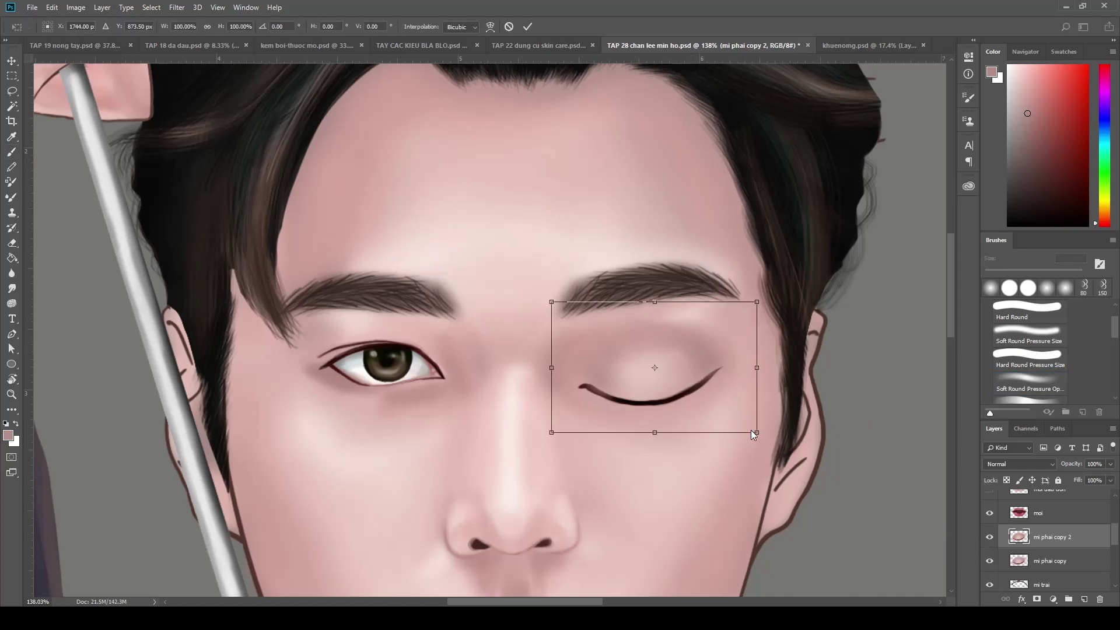
key(ctrl+shift+h)
drag(661, 367, 401, 366)
scroll(543, 432, down, 5)
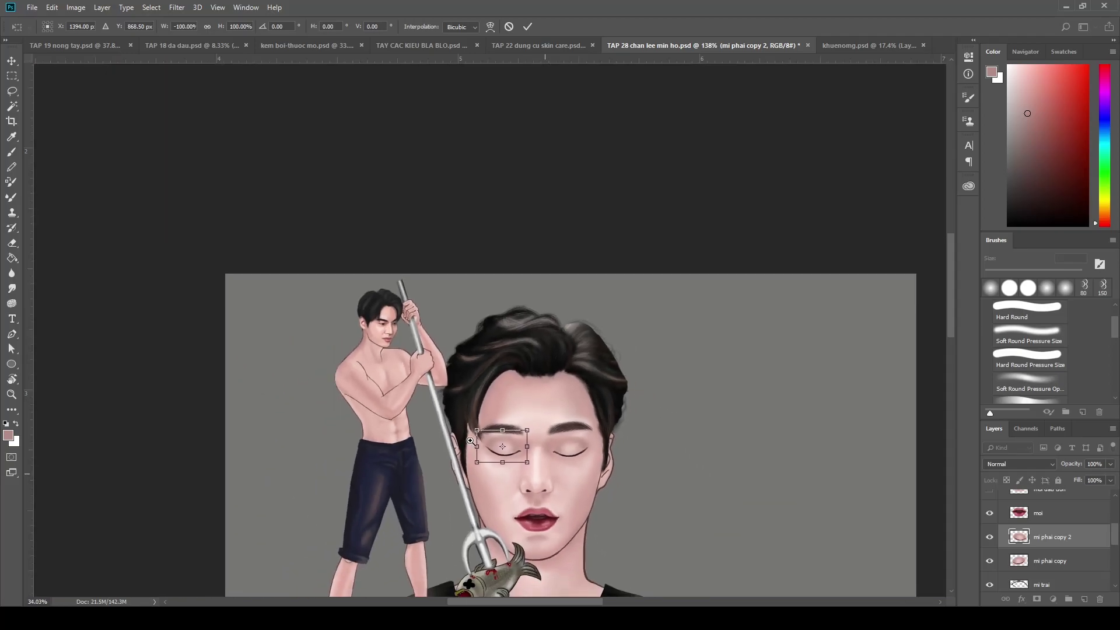
scroll(547, 453, up, 3)
key(Left)
key(Left)
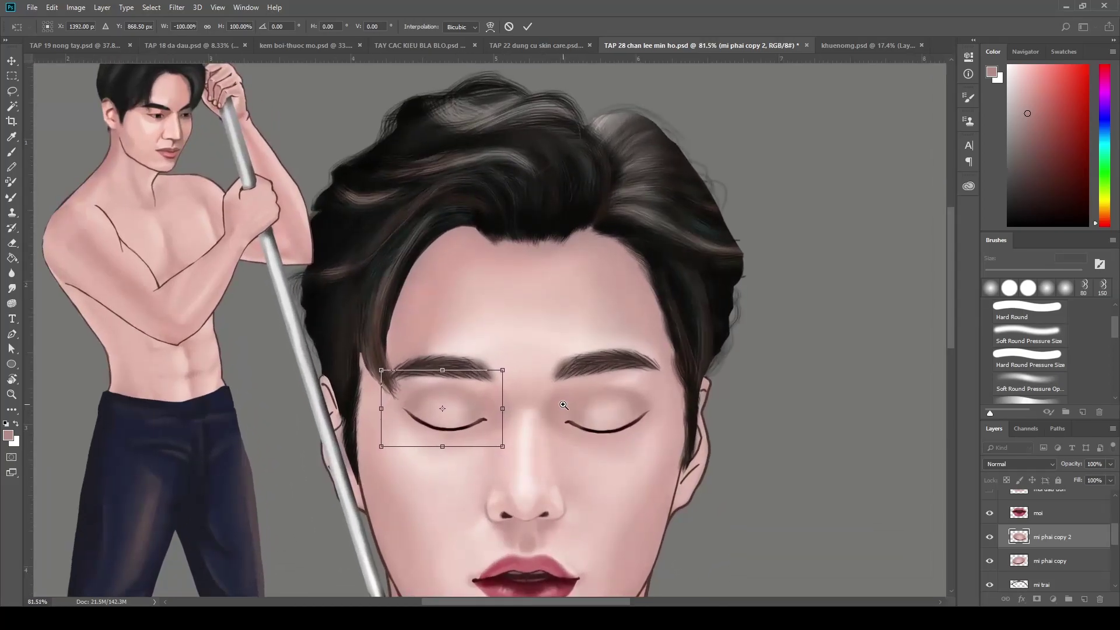
scroll(563, 405, down, 3)
key(Return)
scroll(556, 352, down, 2)
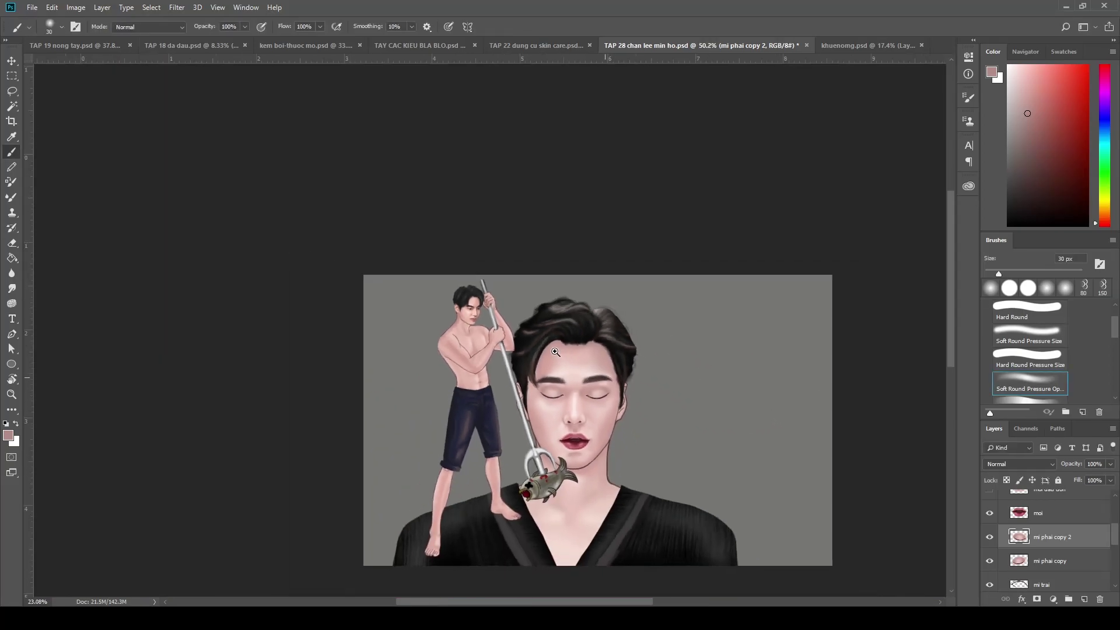
scroll(556, 352, up, 3)
scroll(608, 334, down, 2)
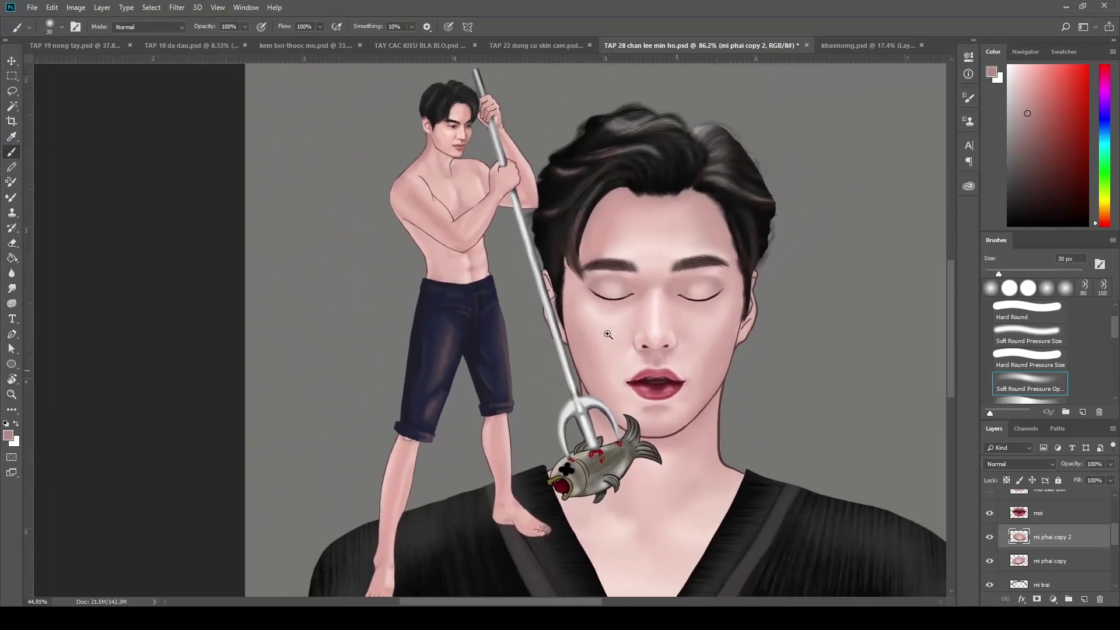
scroll(608, 335, down, 1)
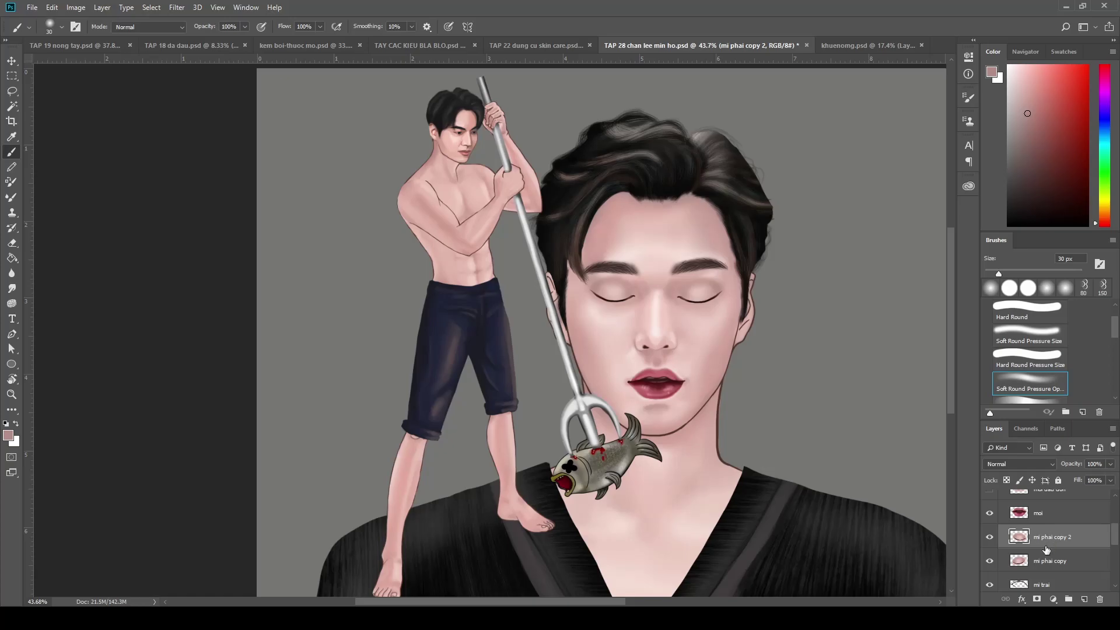
Shift-select mi phai copy together with mi phai copy 2 in the Layers panel
ctrl+click(1049, 564)
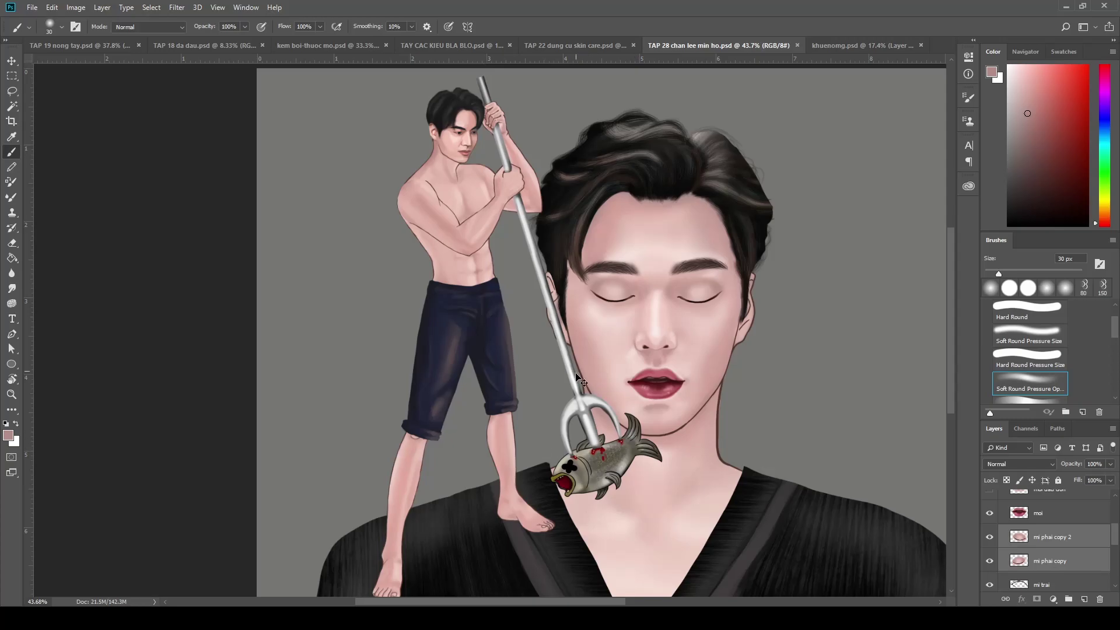
Undo the grey smudge on the fingers and move the pink hand onto the woman's ear
scroll(583, 414, down, 1)
click(88, 45)
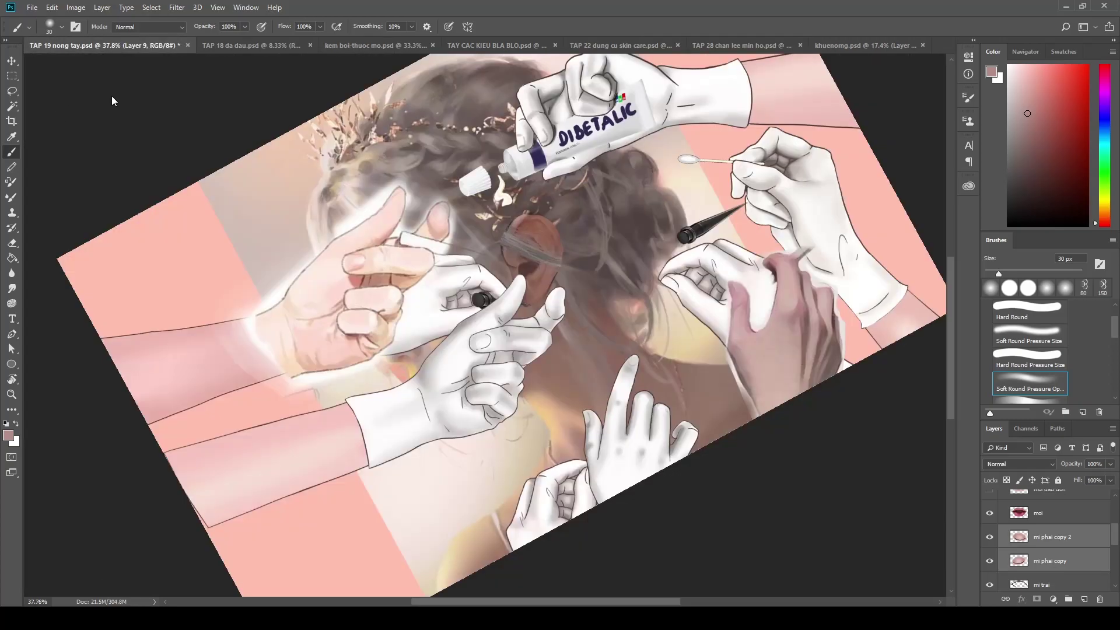
scroll(590, 397, up, 3)
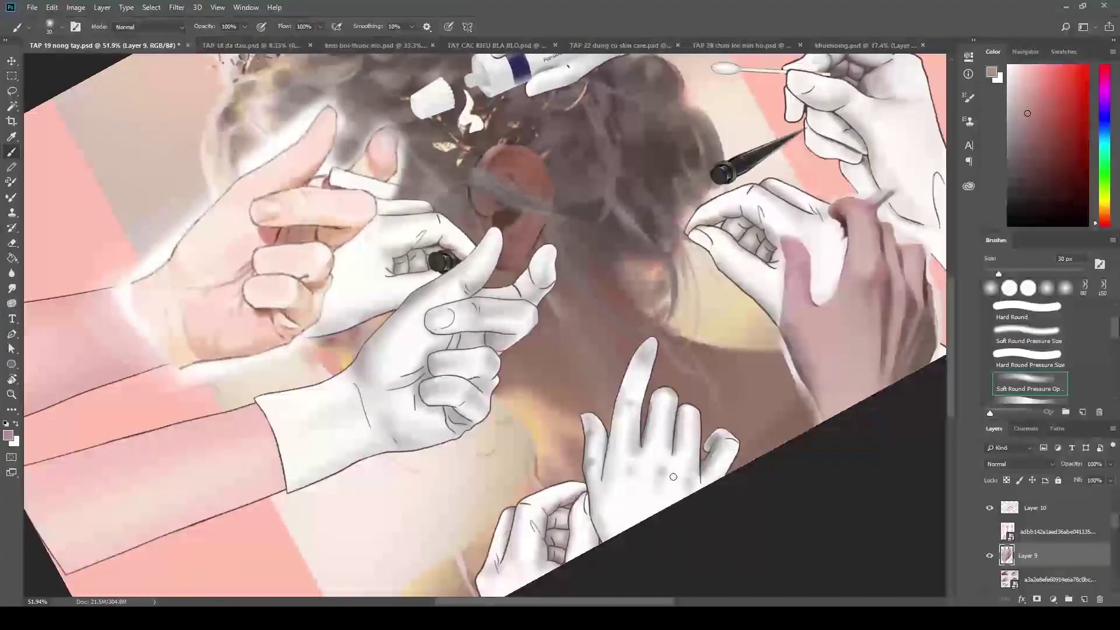
key(ctrl+z)
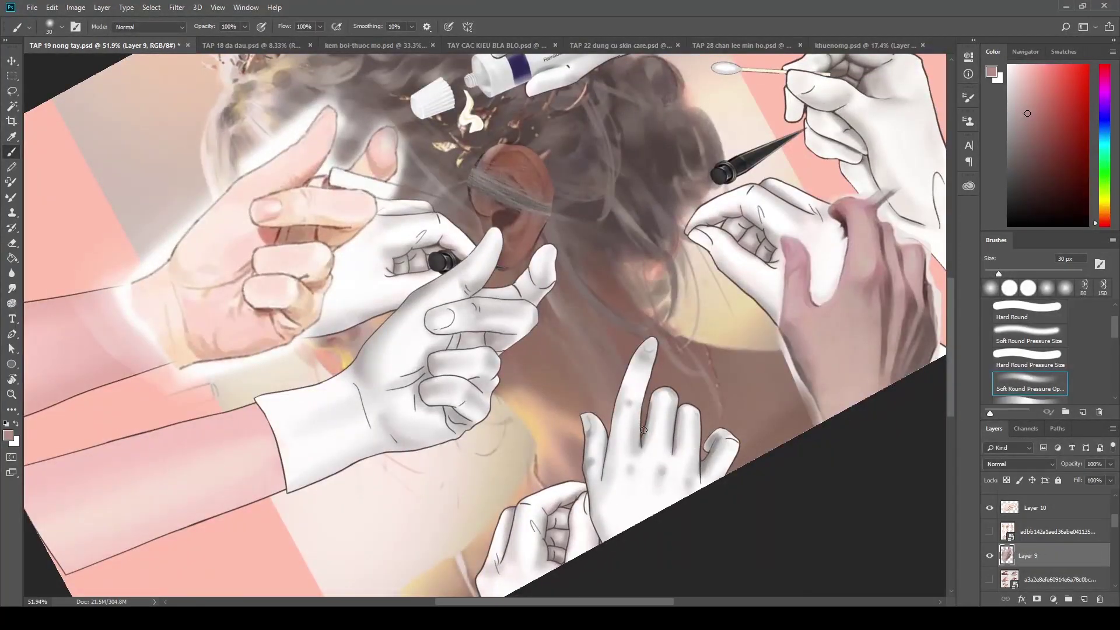
key(v)
mouse_move(644, 430)
mouse_down()
mouse_move(708, 340)
mouse_move(643, 375)
mouse_up()
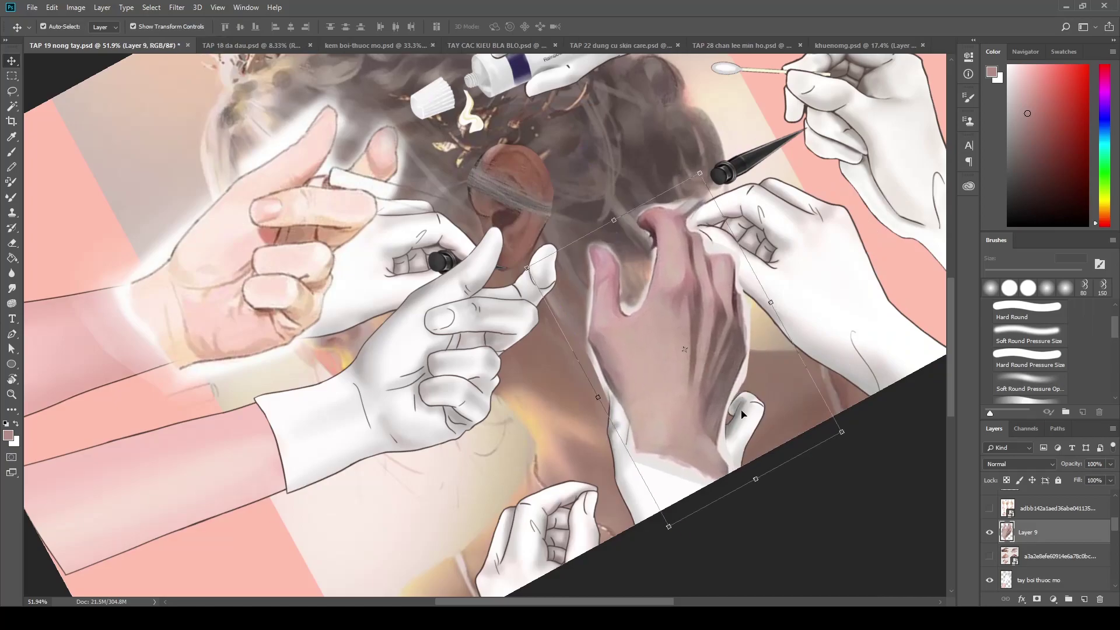
scroll(697, 380, down, 3)
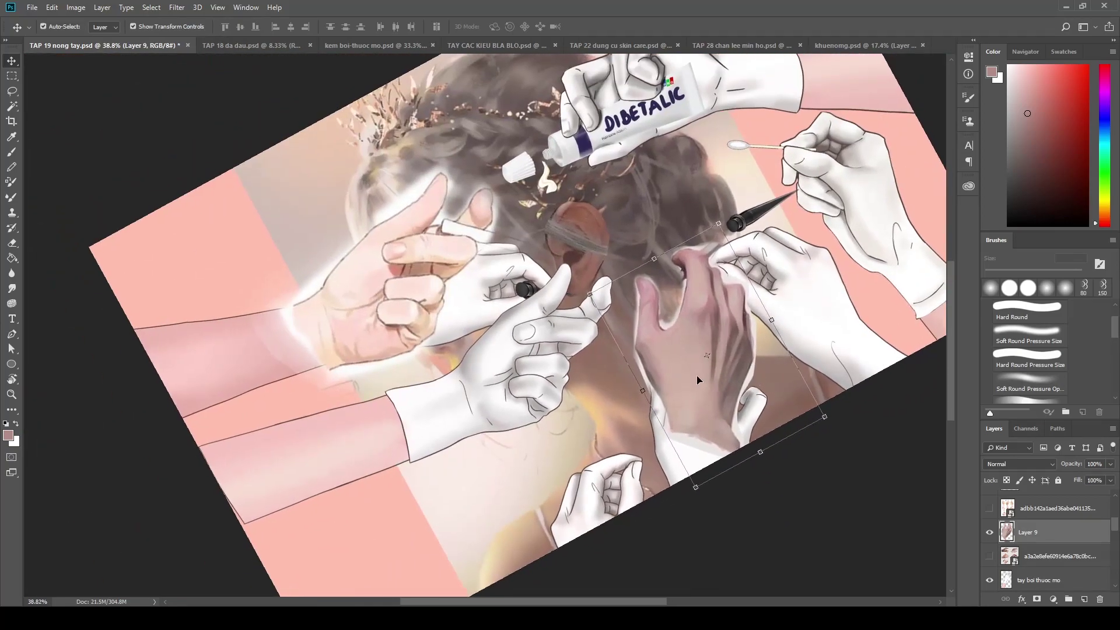
drag(698, 381, 652, 309)
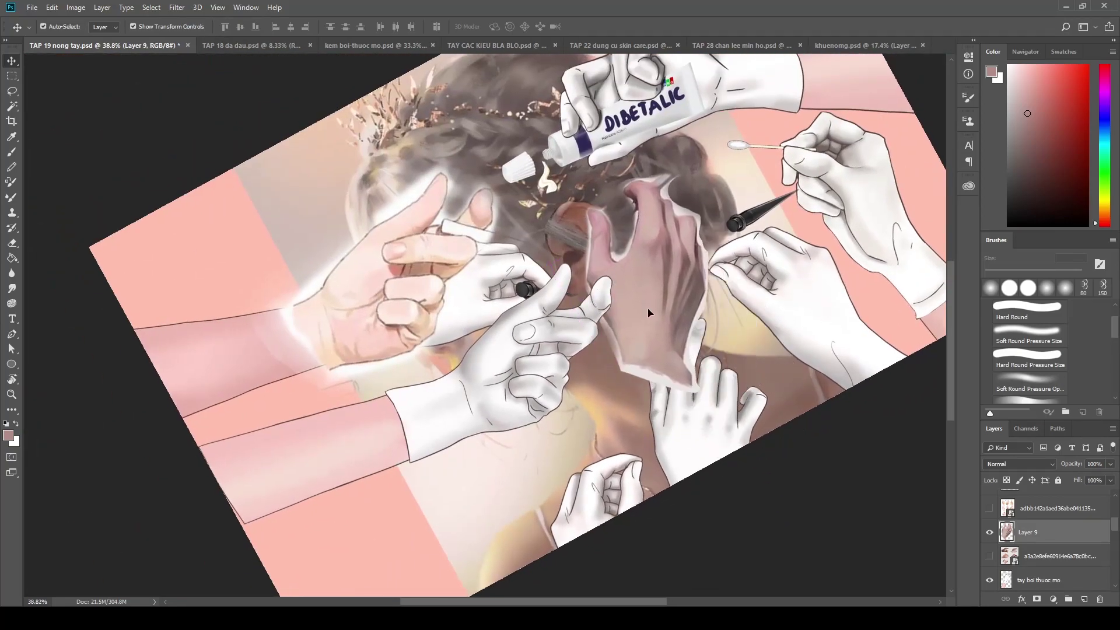
Delete the unused hidden smart-object hand layer and reselect Layer 9
click(1032, 557)
key(Delete)
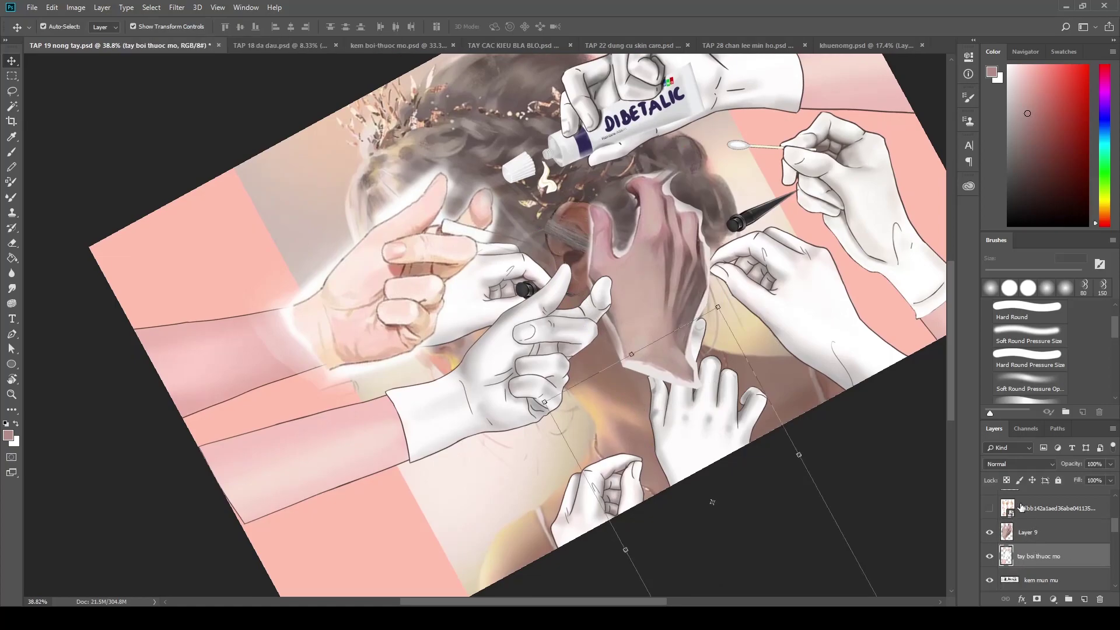
click(1022, 510)
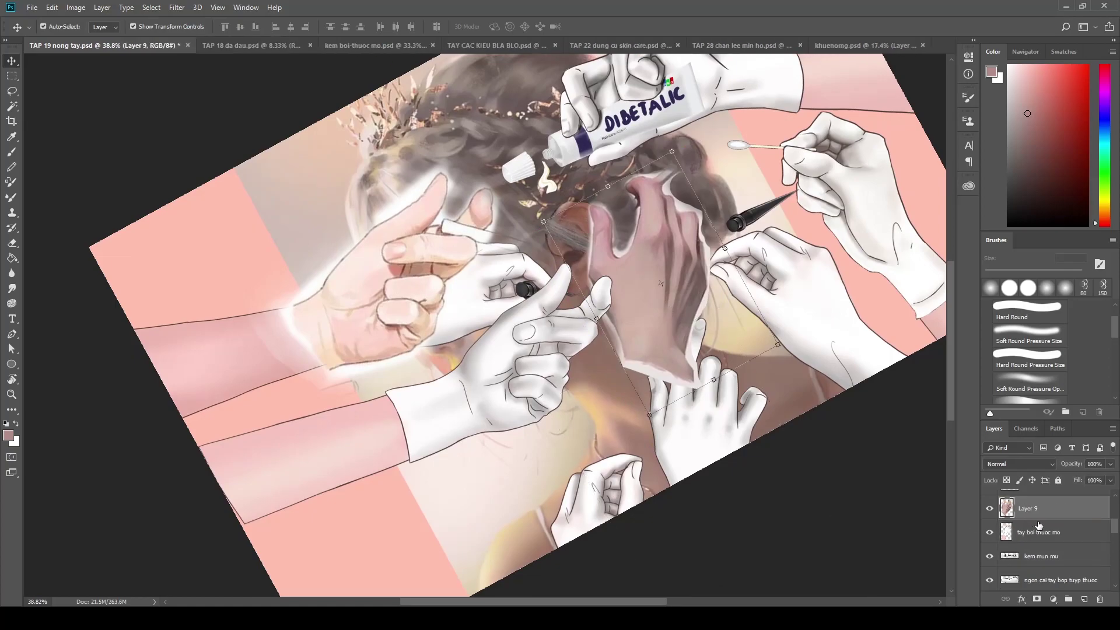
click(1084, 600)
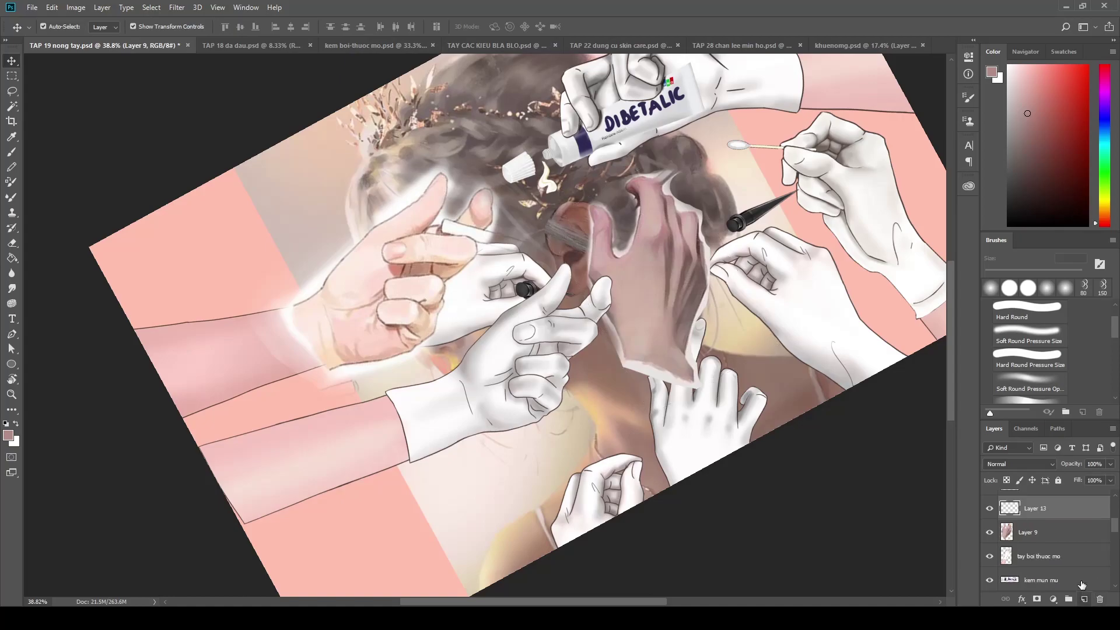
click(1031, 534)
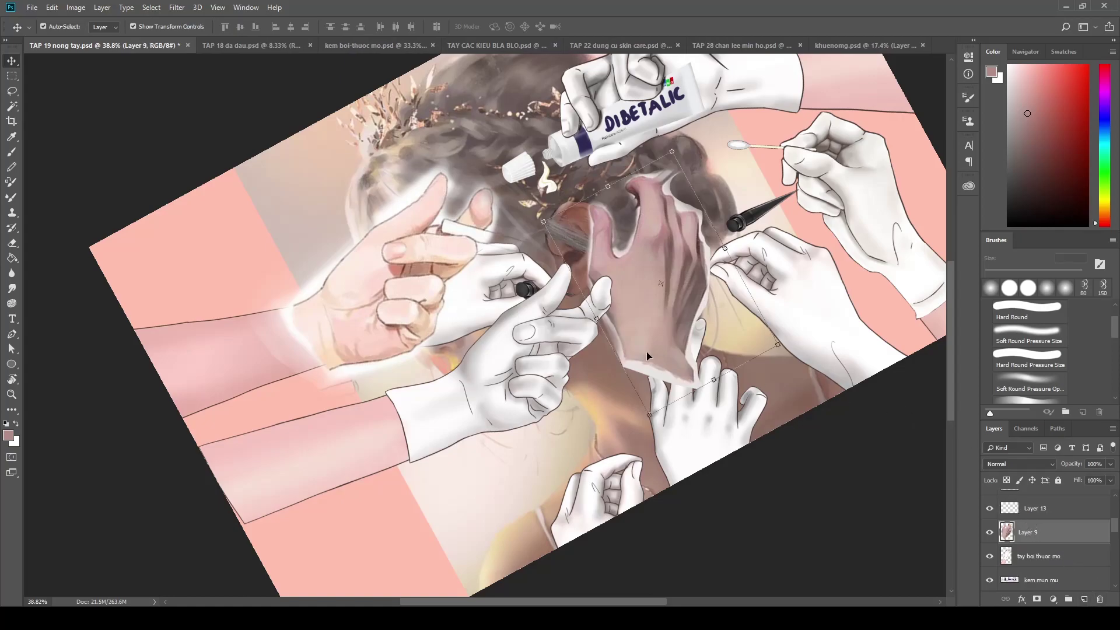
Scale down and rotate the pink hand on Layer 9 counter-clockwise
drag(672, 151, 673, 171)
drag(674, 287, 686, 314)
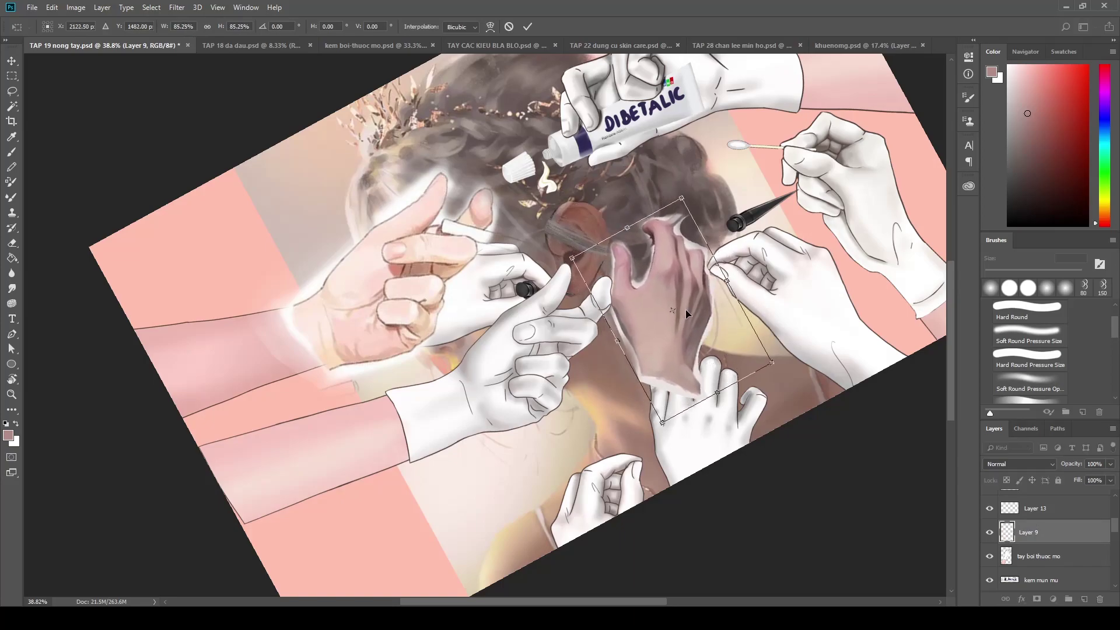
drag(557, 369, 403, 441)
key(Return)
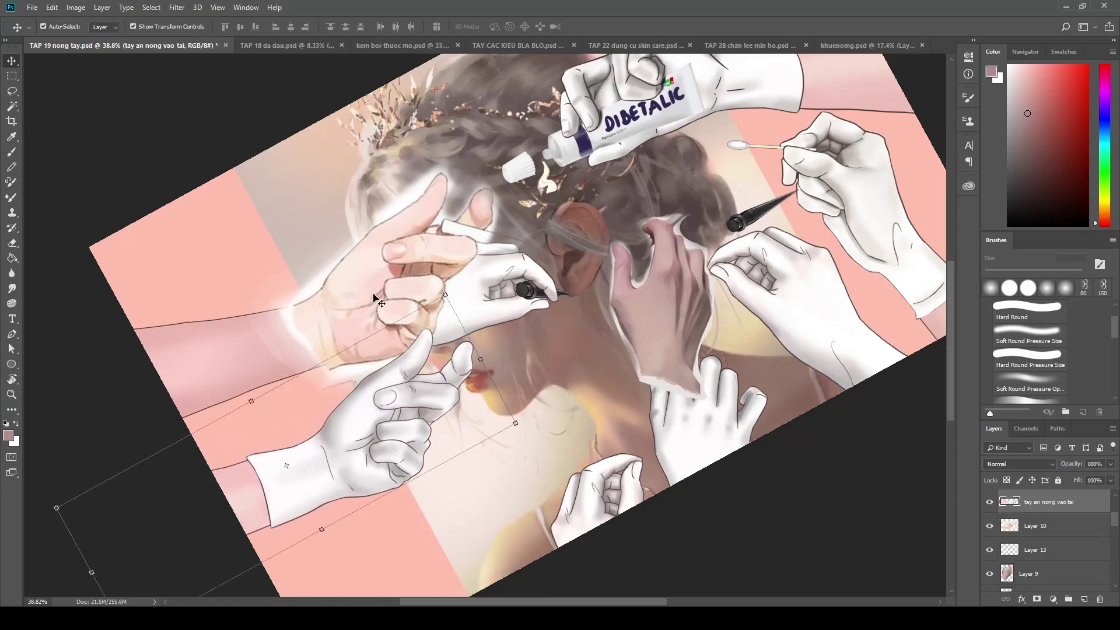
Delete the translucent pink hand layer and move the pen-holding glove hand to the upper left
click(374, 298)
key(Delete)
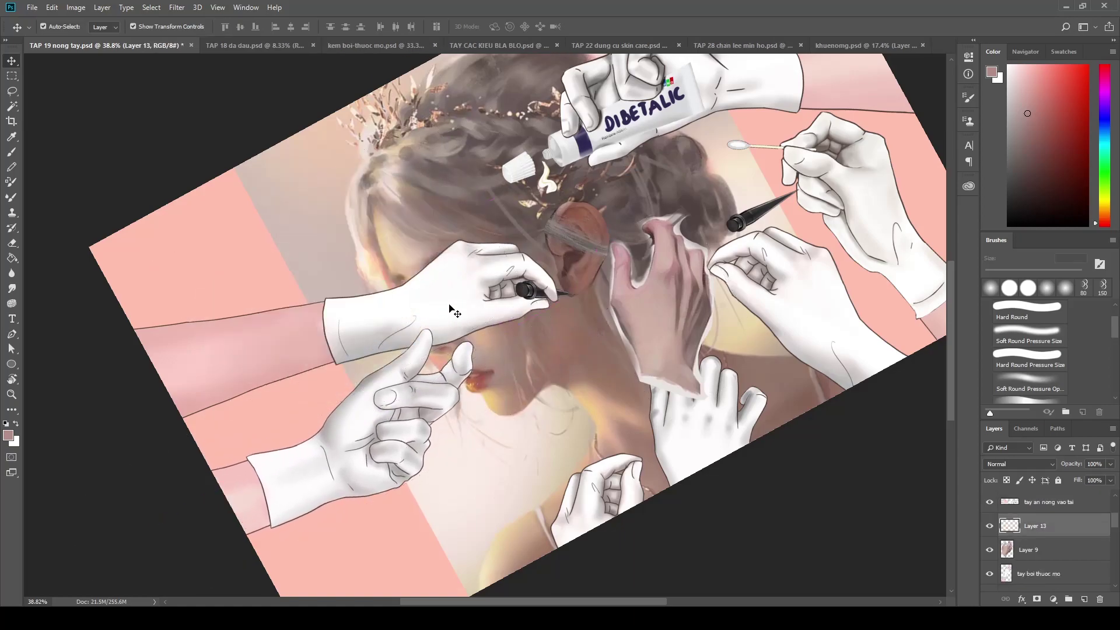
mouse_move(379, 308)
mouse_down()
mouse_move(252, 246)
mouse_move(522, 290)
mouse_up()
key(ctrl+t)
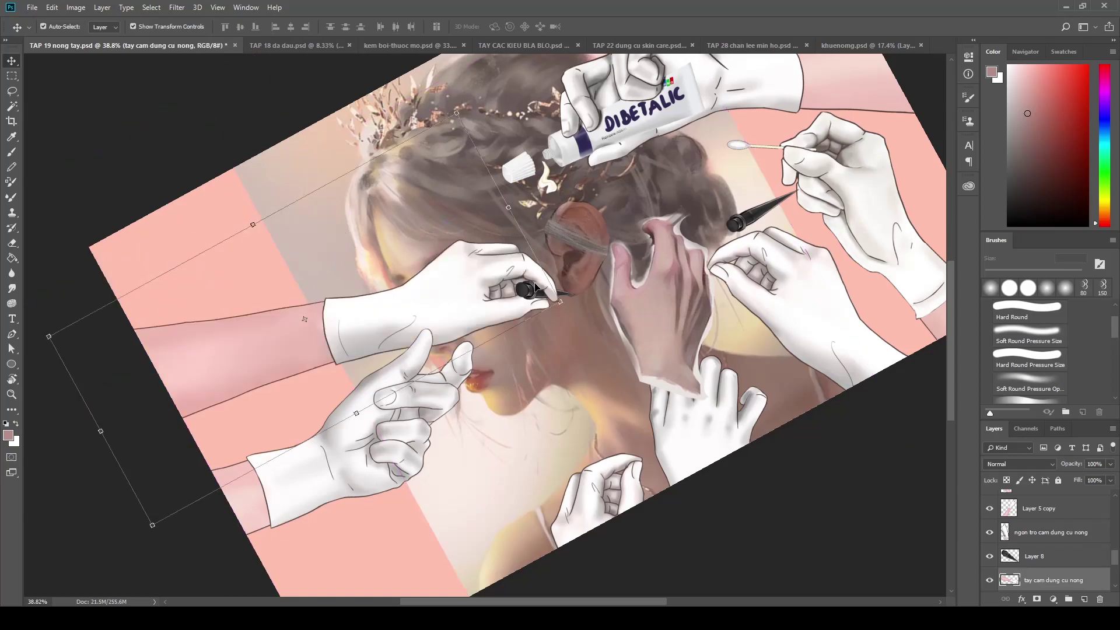
shift+click(539, 278)
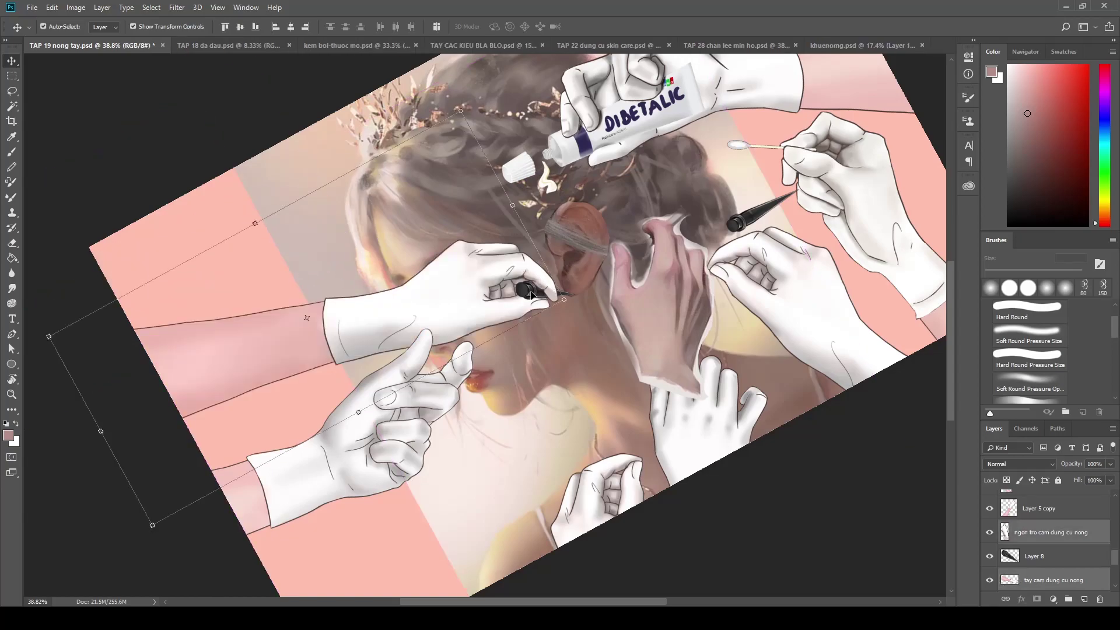
shift+click(532, 301)
drag(514, 283, 312, 232)
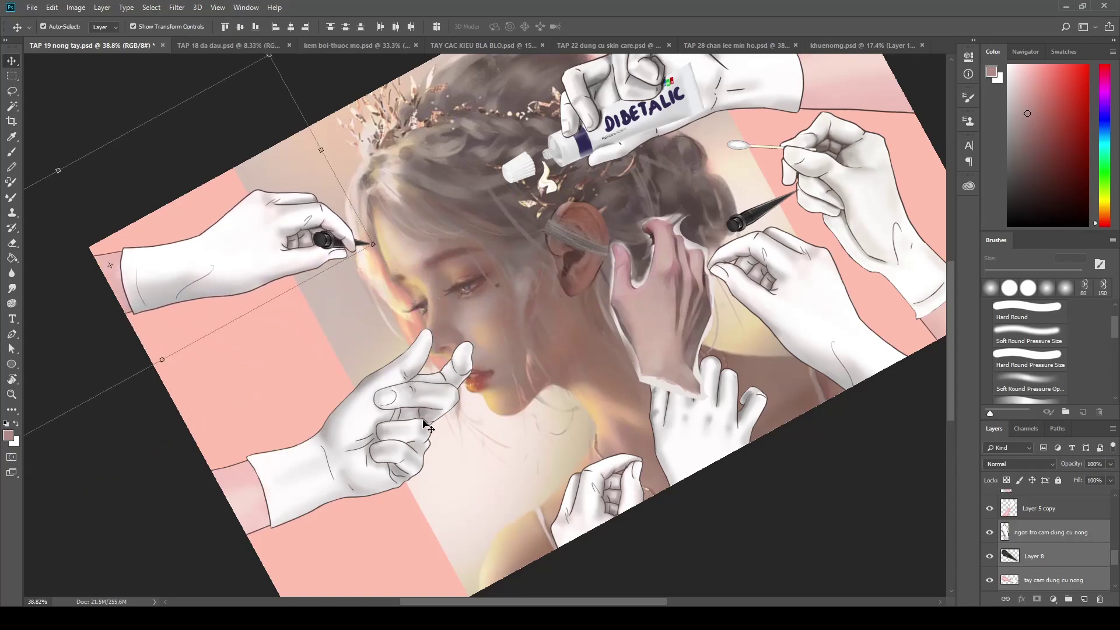
Reposition the gloved hands near the nose and lips and the pink hand toward the ear
drag(398, 416, 320, 375)
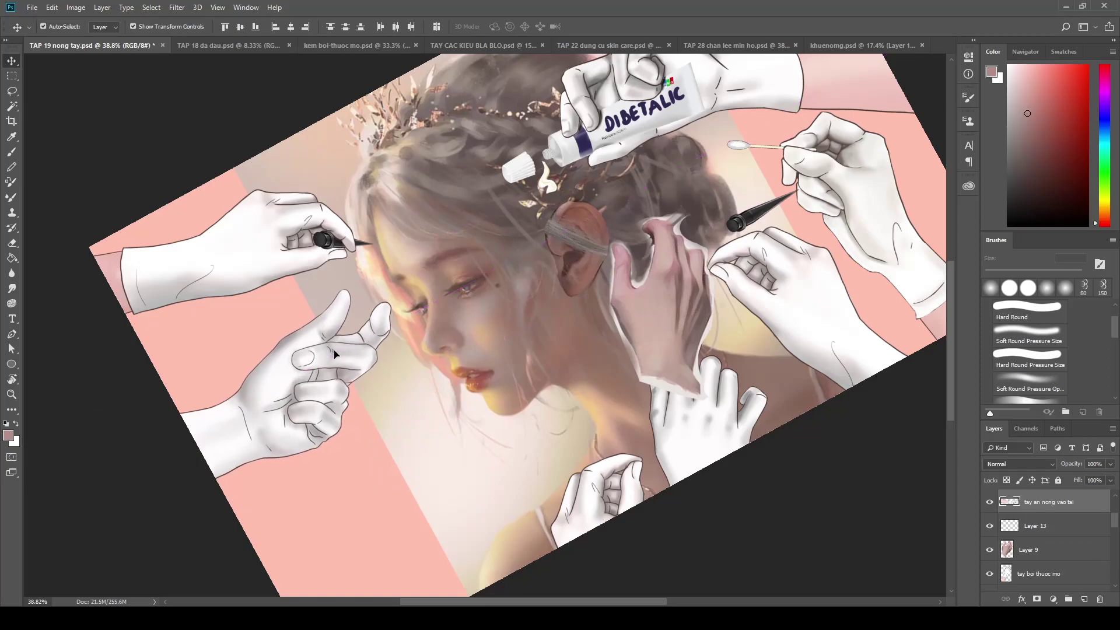
mouse_move(562, 510)
mouse_down()
mouse_move(472, 509)
mouse_move(349, 448)
mouse_up()
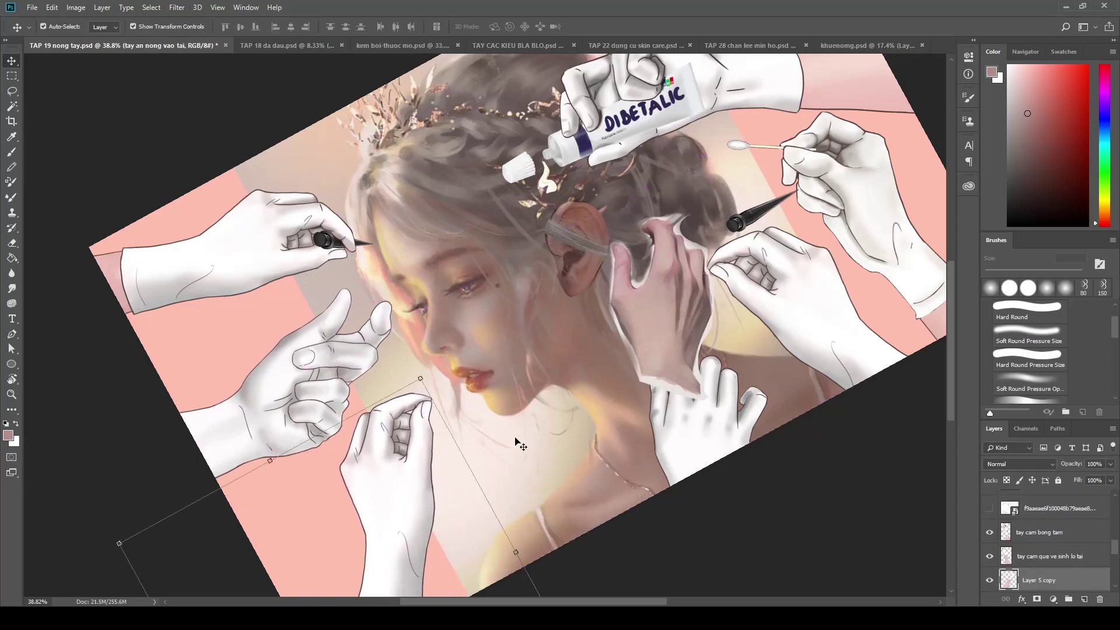
mouse_move(704, 450)
mouse_down()
mouse_move(525, 508)
mouse_move(493, 485)
mouse_up()
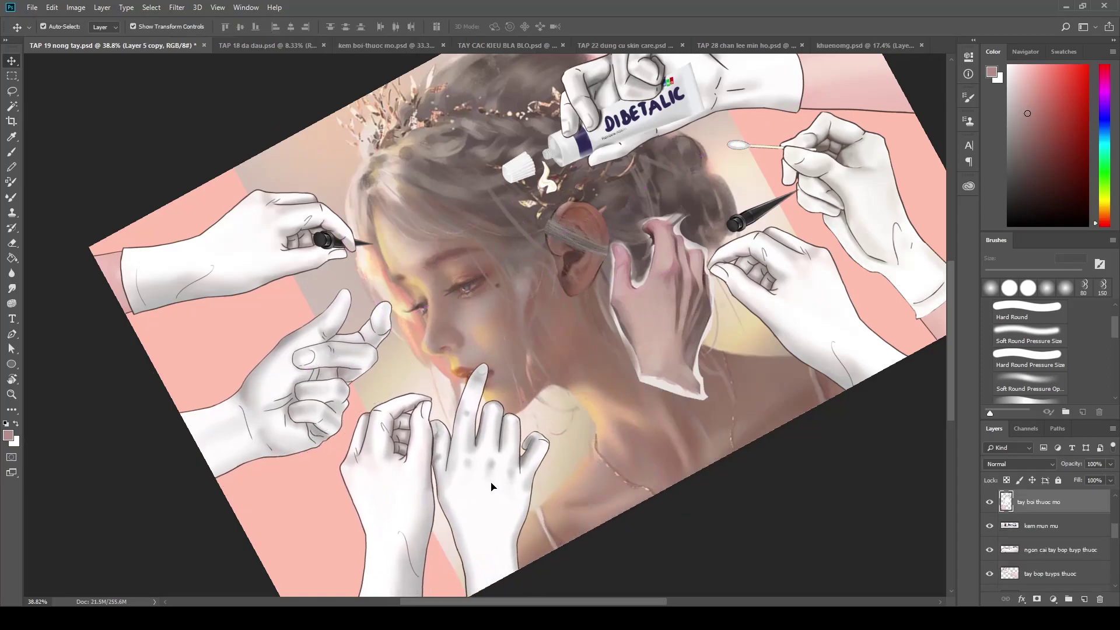
drag(675, 348, 625, 388)
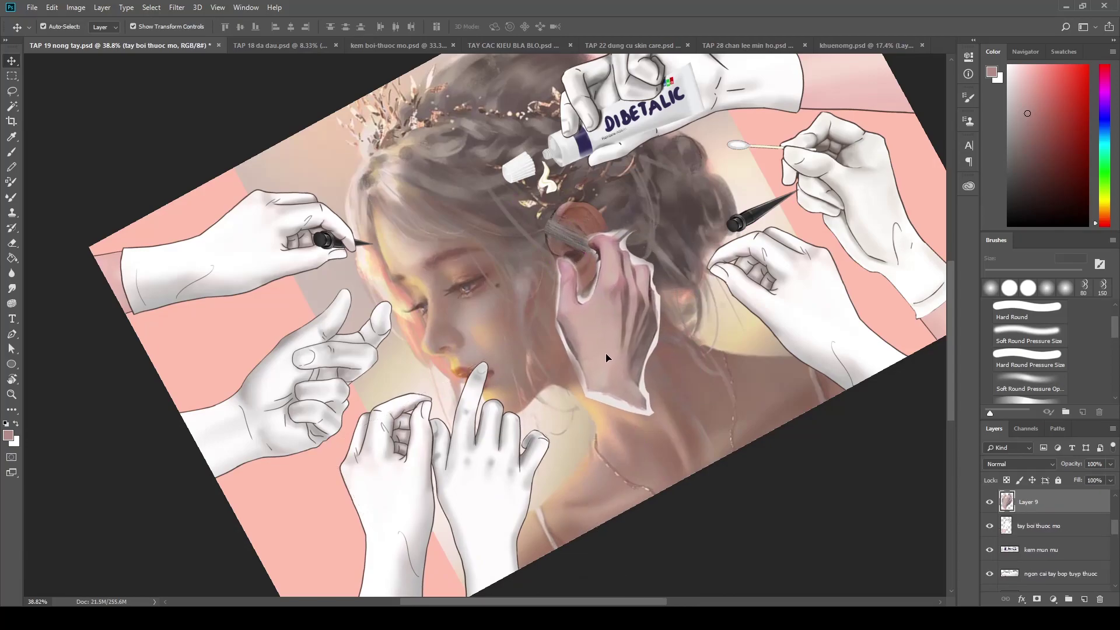
scroll(694, 350, up, 3)
scroll(694, 350, up, 2)
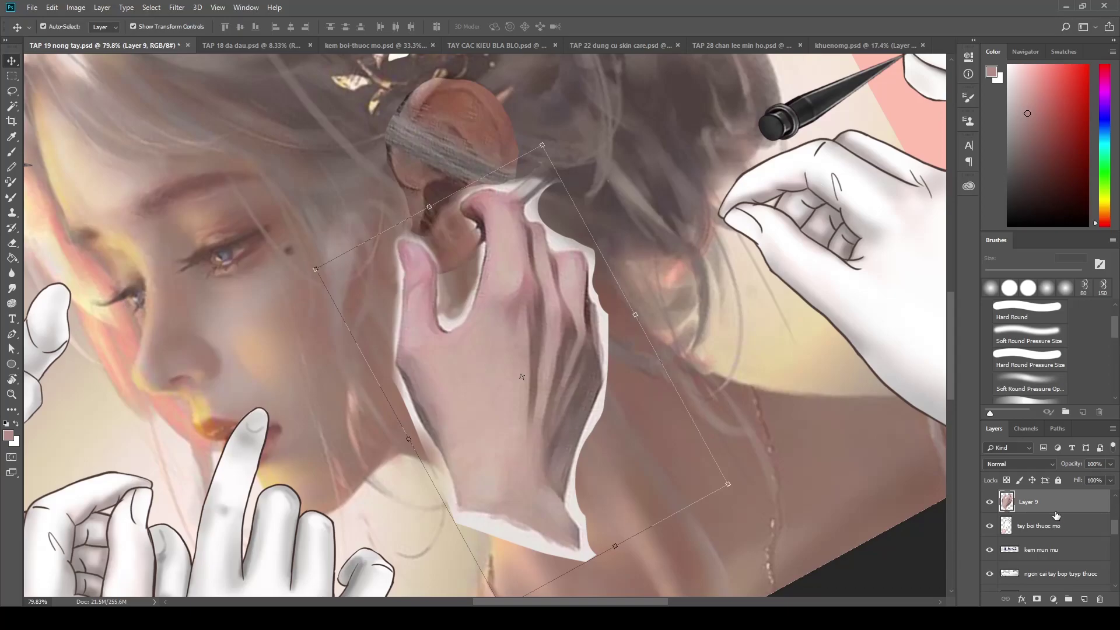
click(1084, 599)
scroll(558, 451, down, 2)
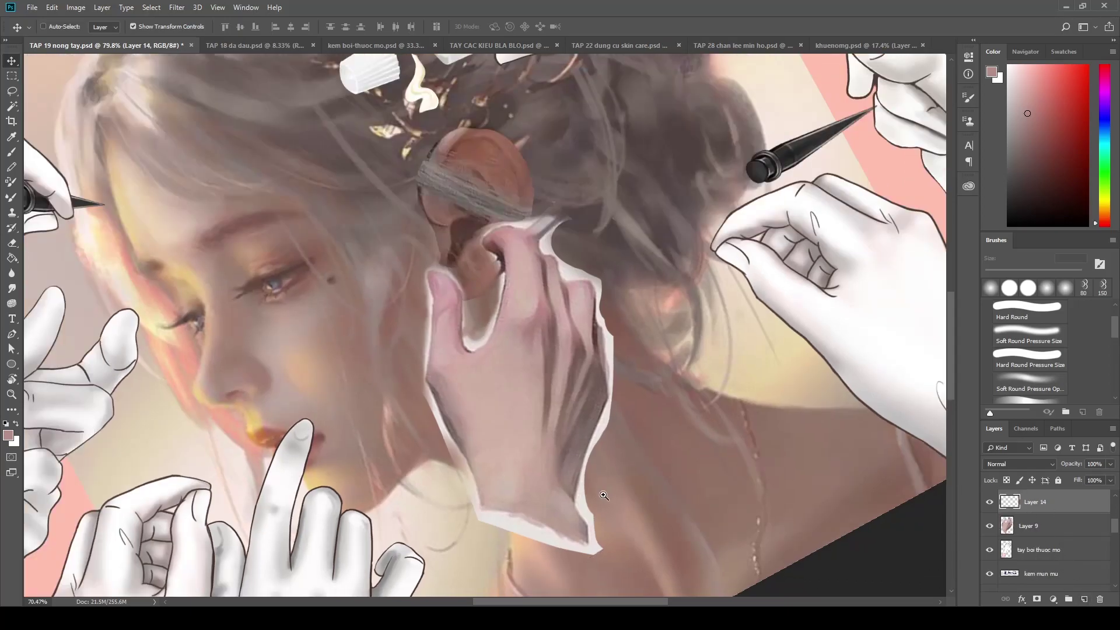
scroll(559, 451, down, 3)
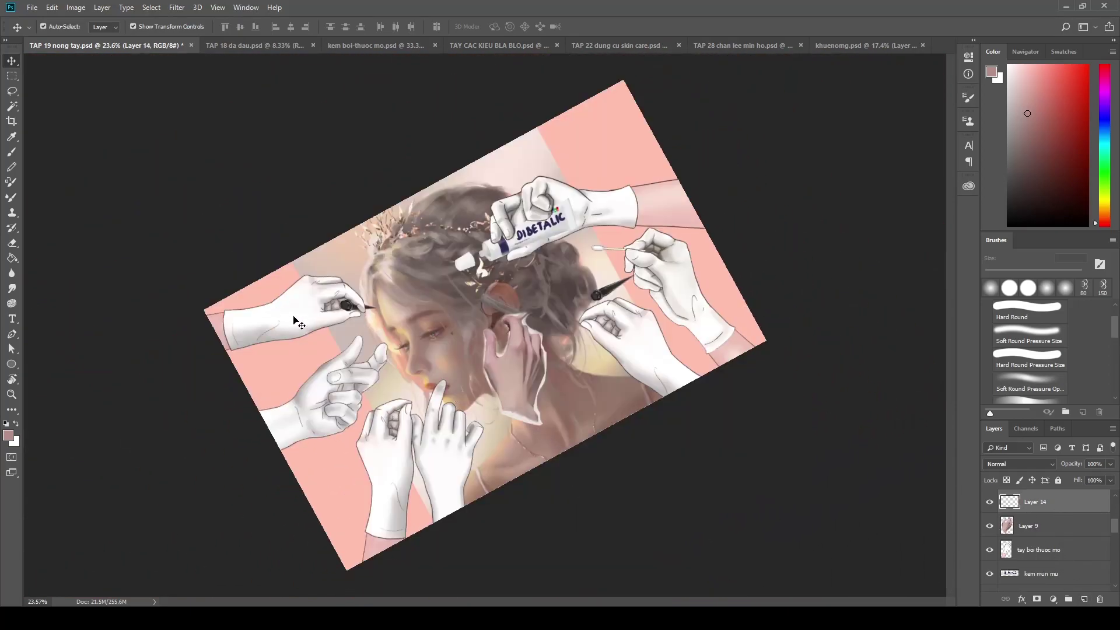
Select the pen-holding glove hand, Layer 5 copy and other hands, and switch to TAY CAC KIEU BLA BLO.psd
click(299, 319)
shift+click(420, 455)
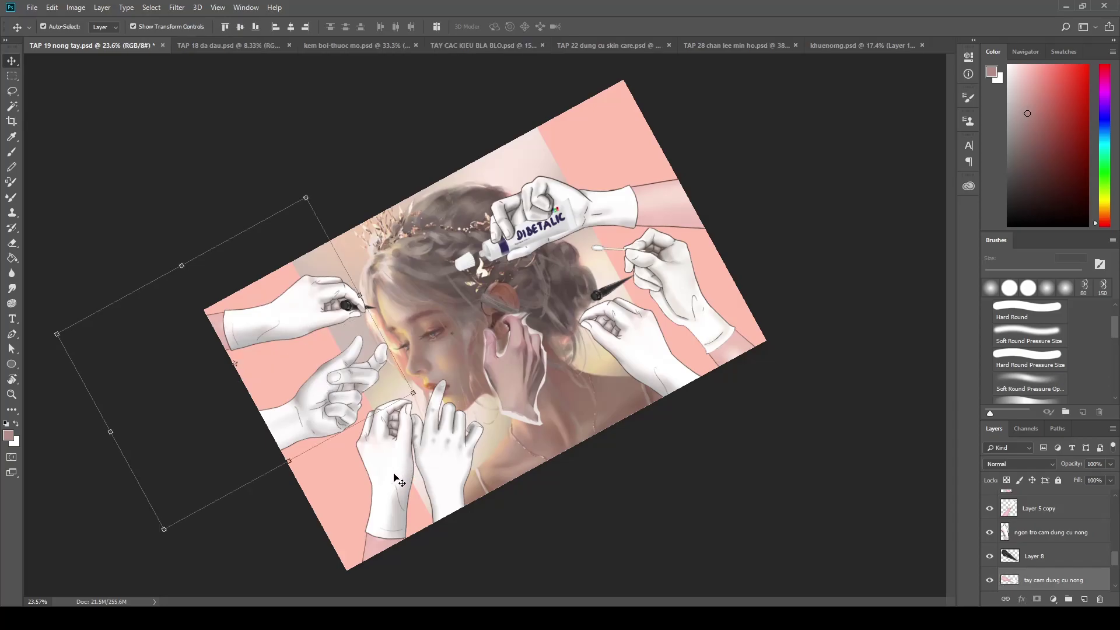
shift+click(402, 476)
shift+click(441, 471)
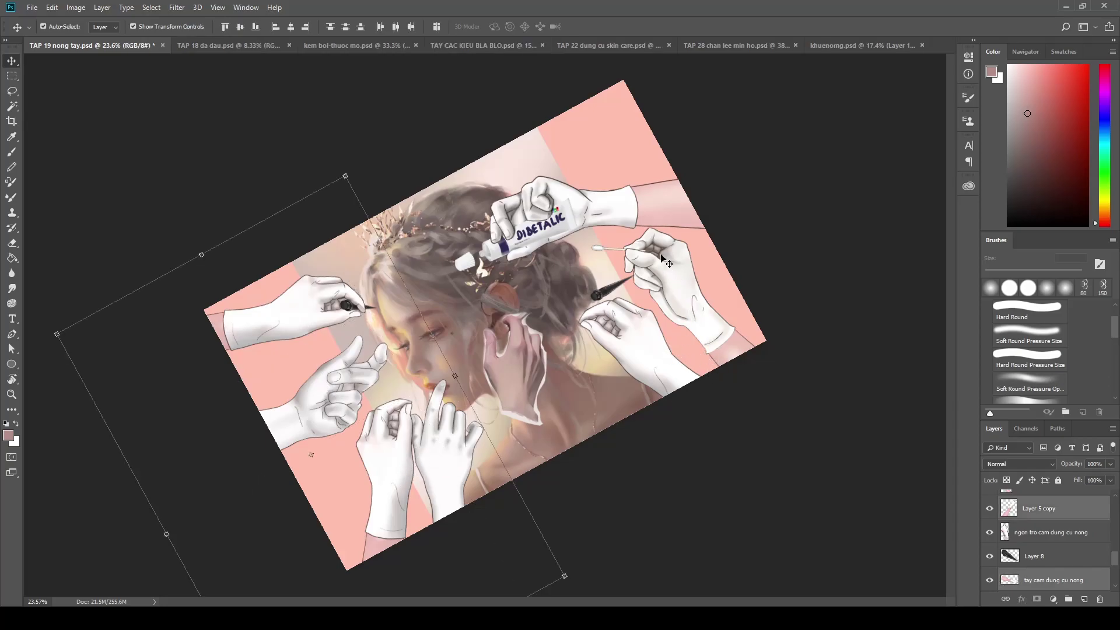
shift+click(612, 220)
click(507, 47)
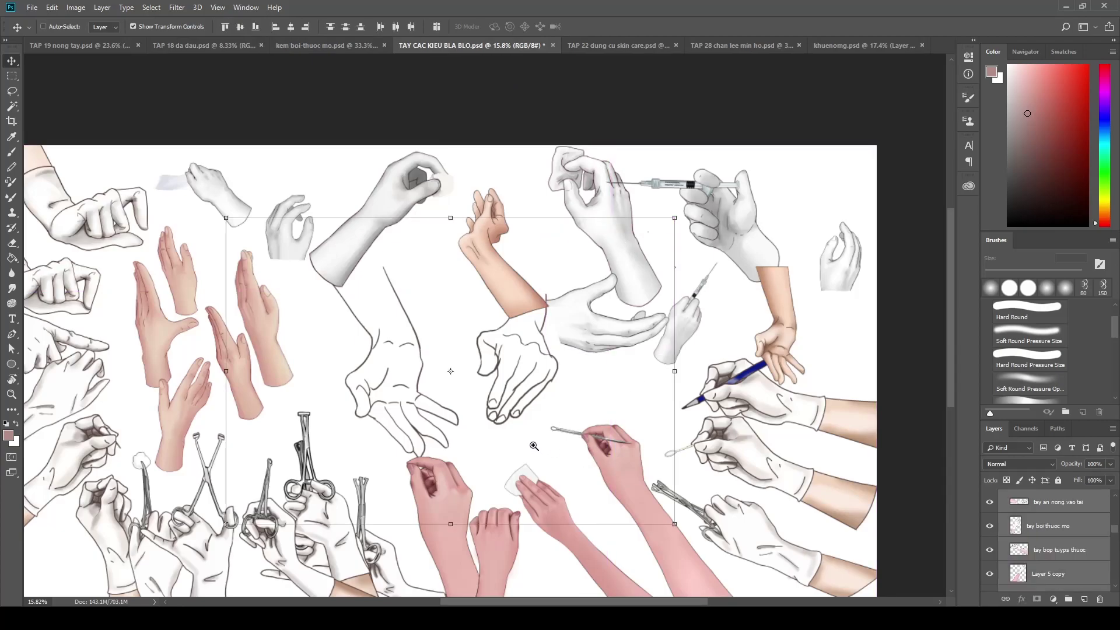
Drop the gloved hands into the library and shift several hands and arms into new spots
drag(559, 432, 589, 433)
key(ctrl)
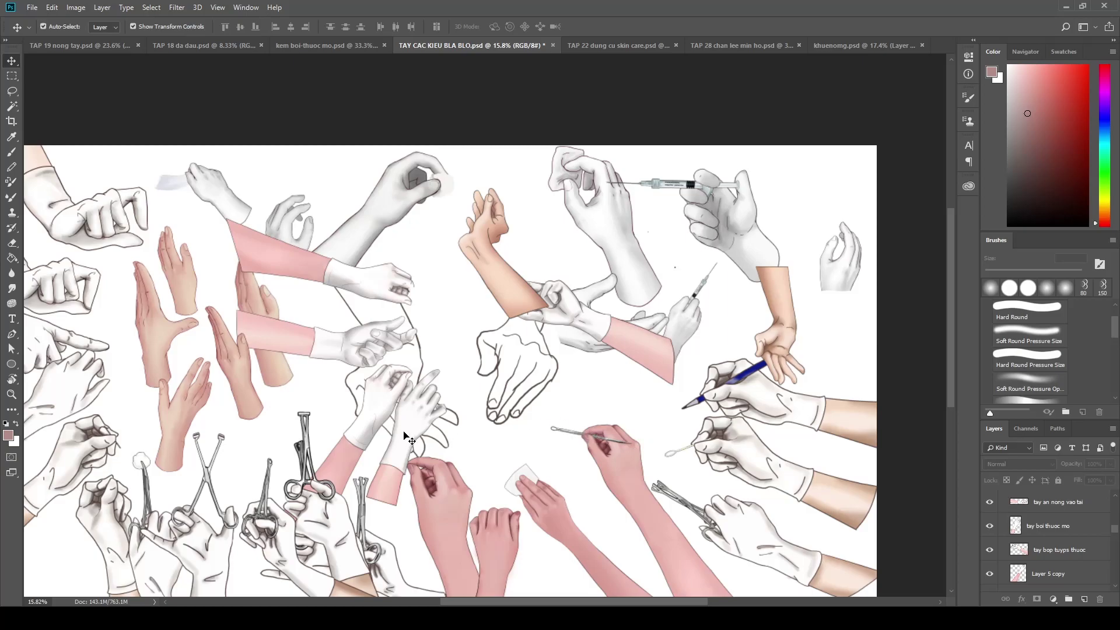
drag(411, 438, 429, 455)
key(ctrl+t)
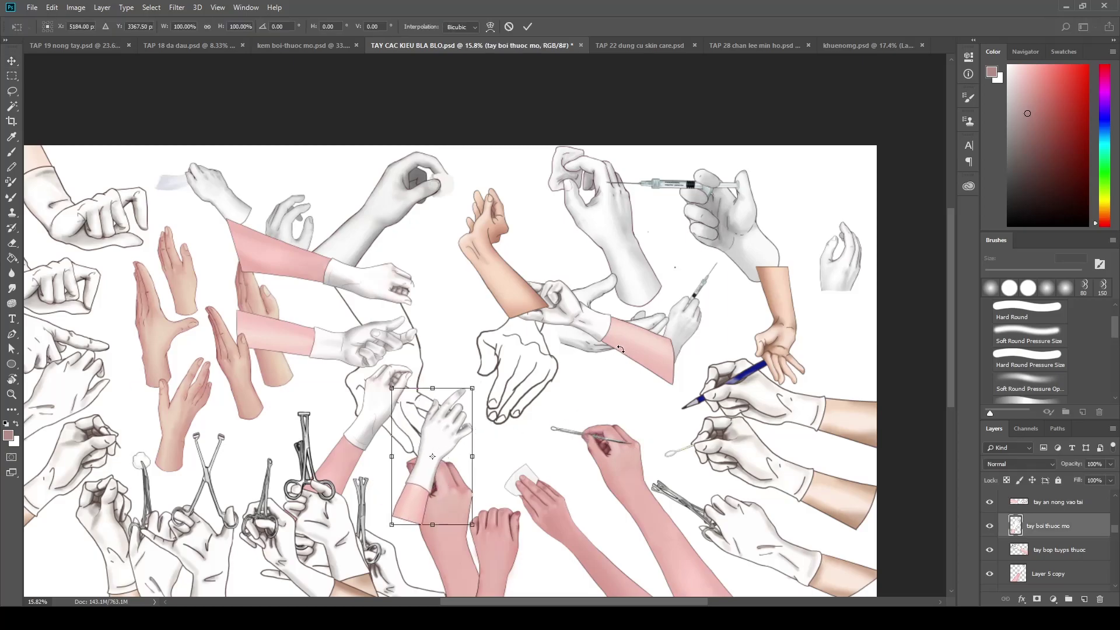
key(Return)
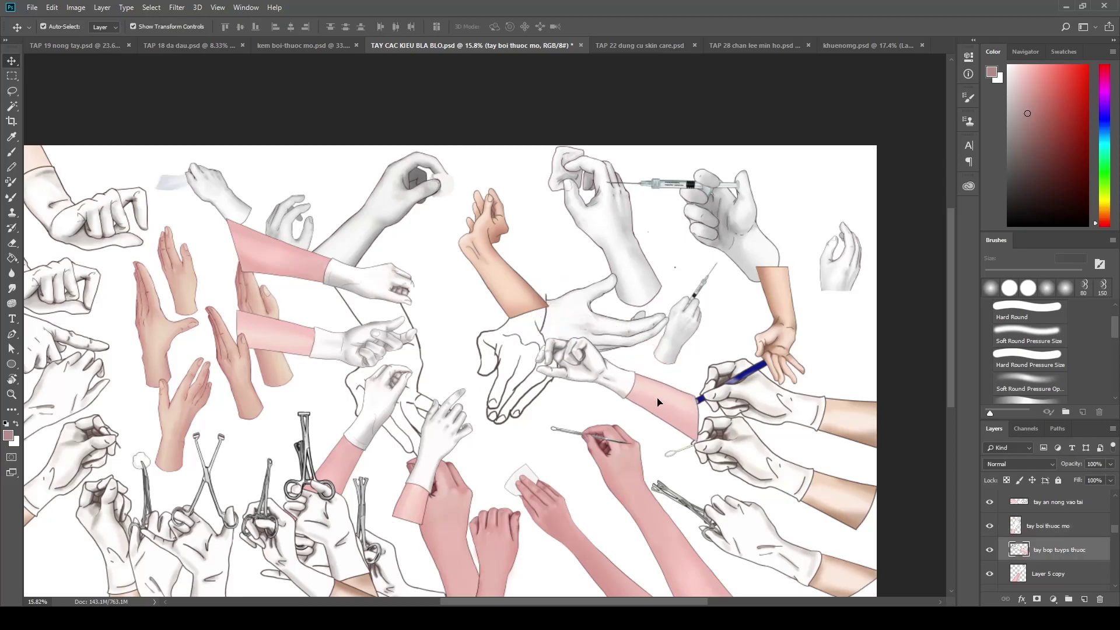
drag(633, 346, 657, 403)
drag(397, 391, 385, 423)
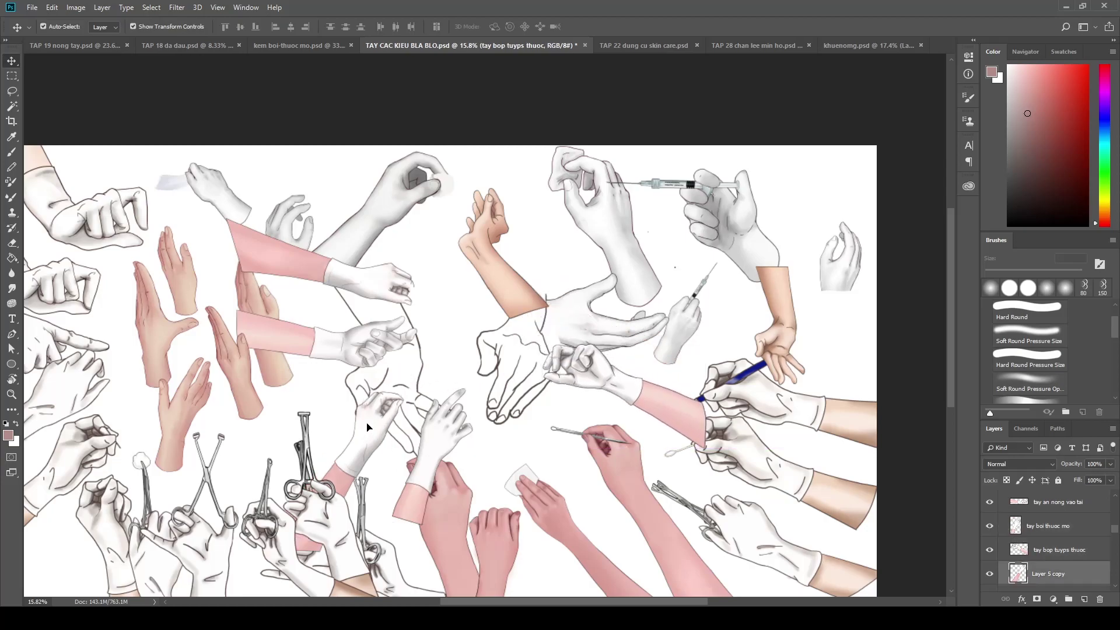
drag(331, 344, 325, 373)
drag(385, 286, 376, 325)
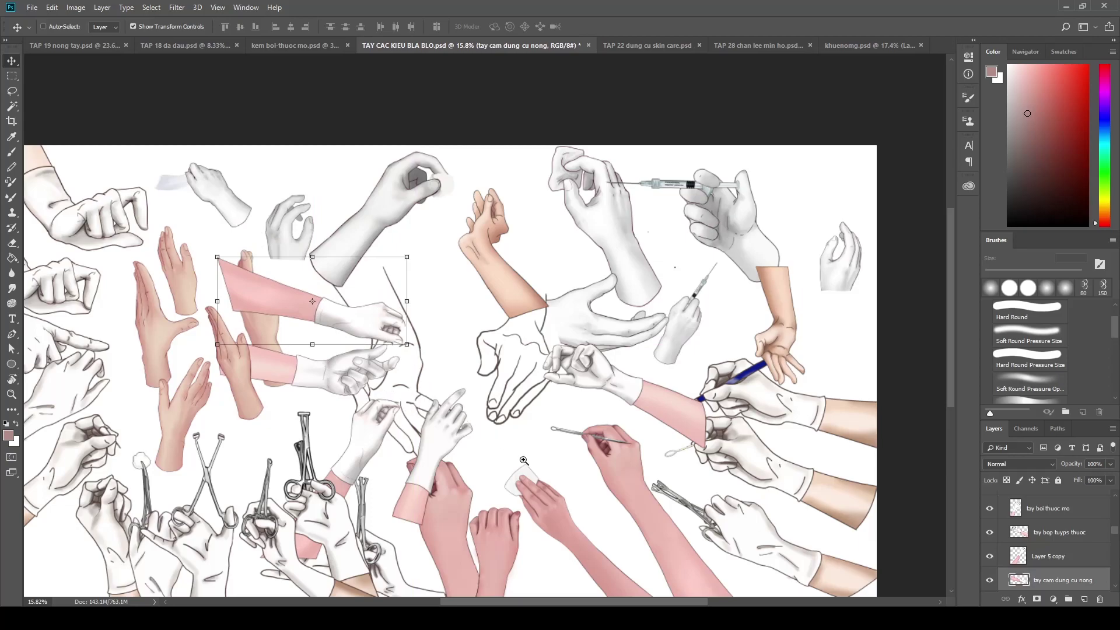
Reposition the cloth-holding and lower-middle gloved hands, then return to TAP 19 nong tay.psd
click(458, 427)
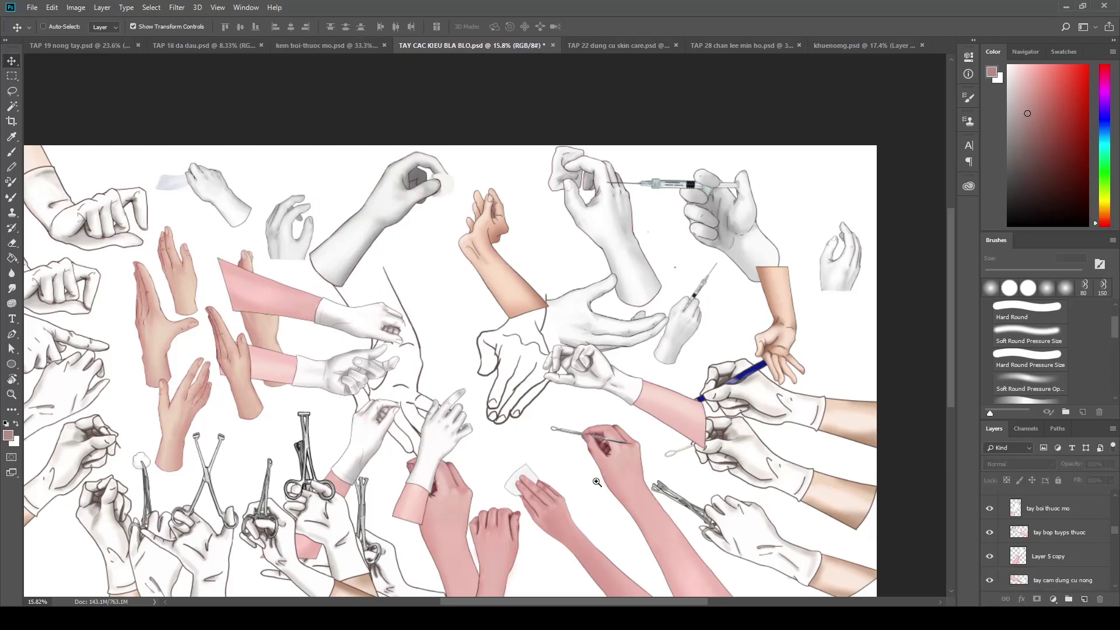
ctrl+click(559, 418)
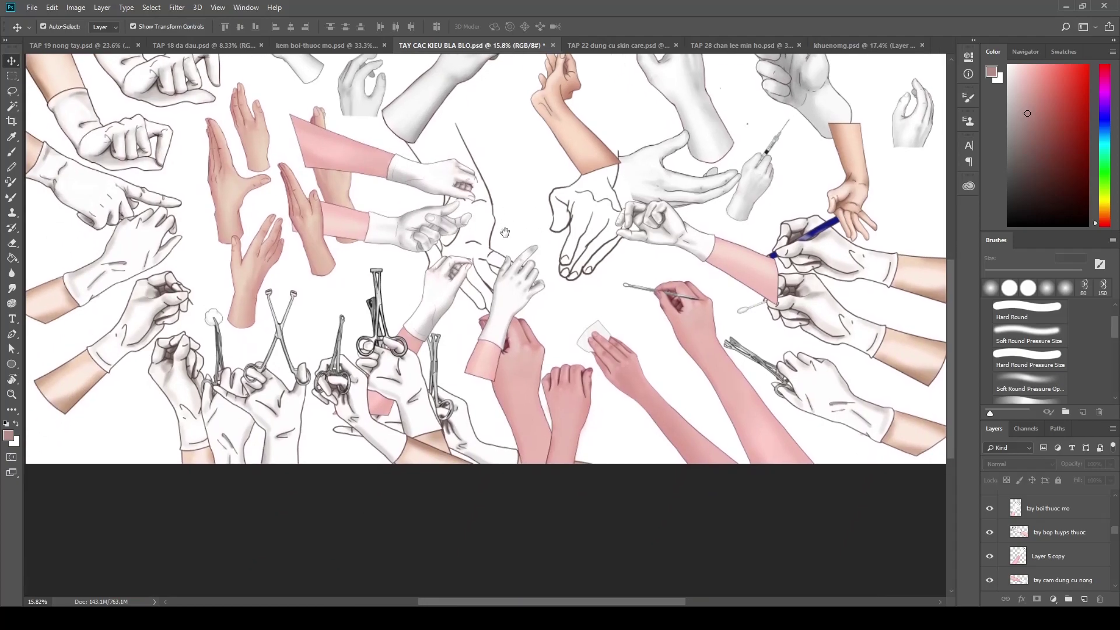
drag(568, 433, 476, 433)
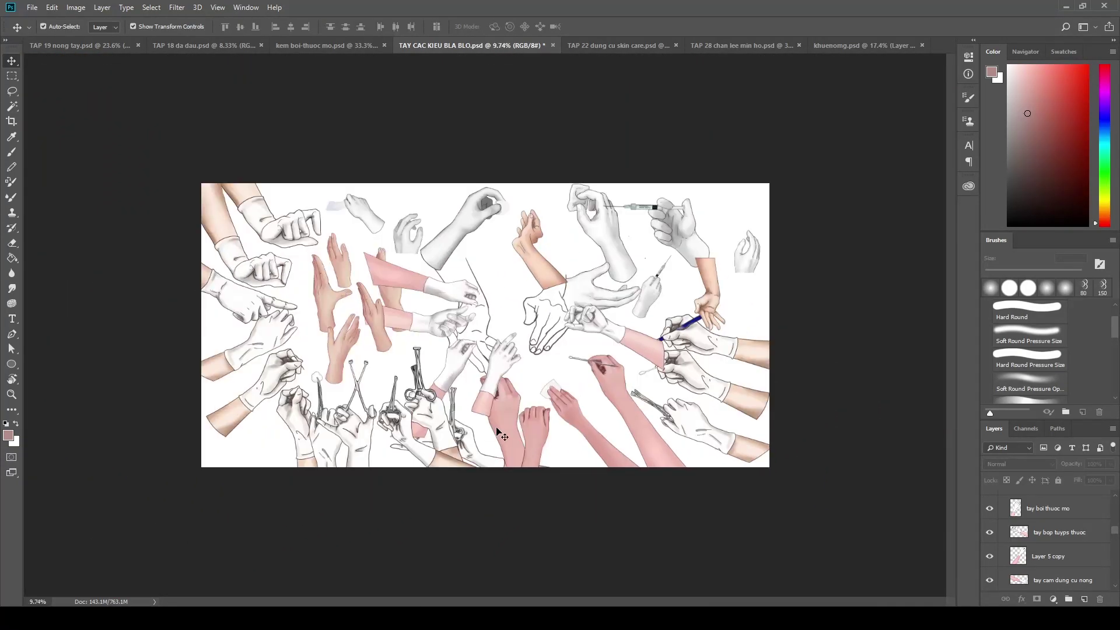
drag(519, 378, 558, 410)
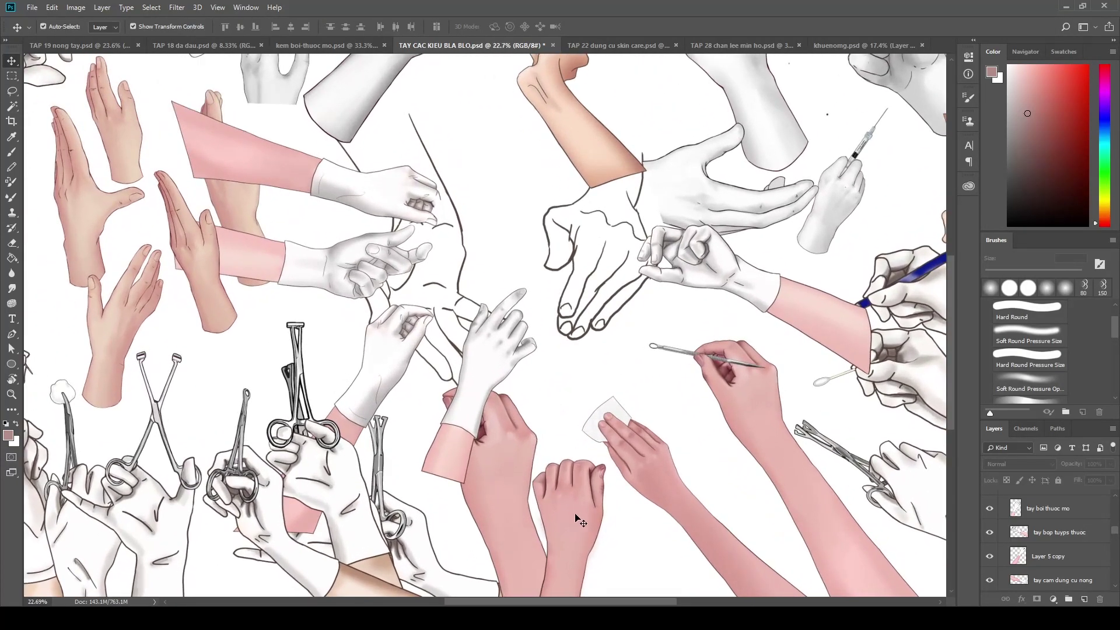
click(576, 520)
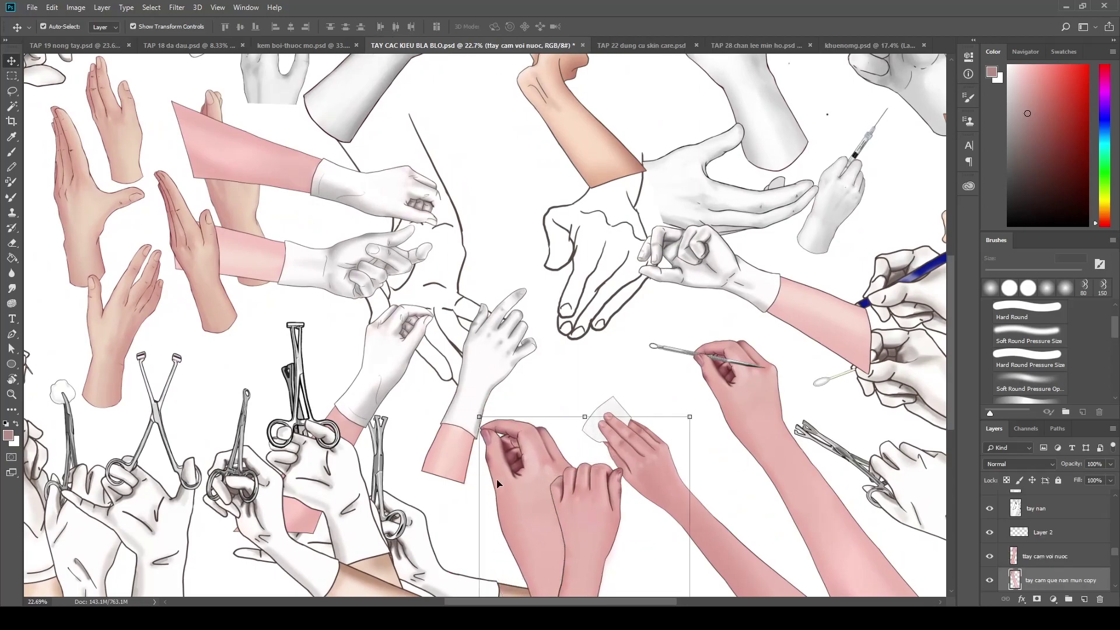
drag(427, 482, 374, 411)
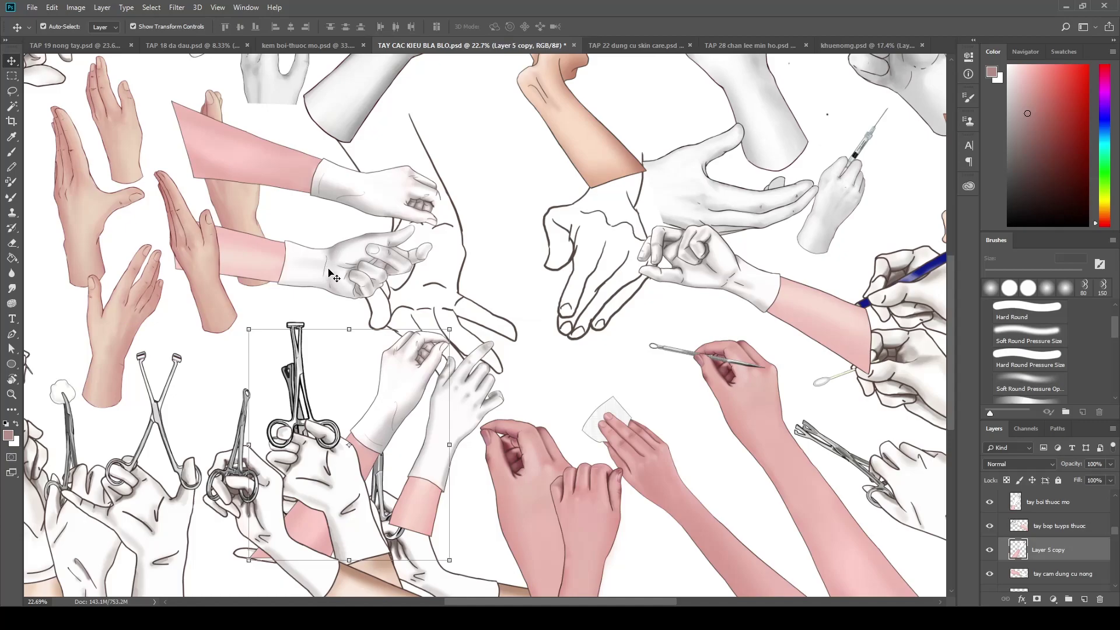
drag(328, 270, 335, 297)
drag(383, 195, 347, 209)
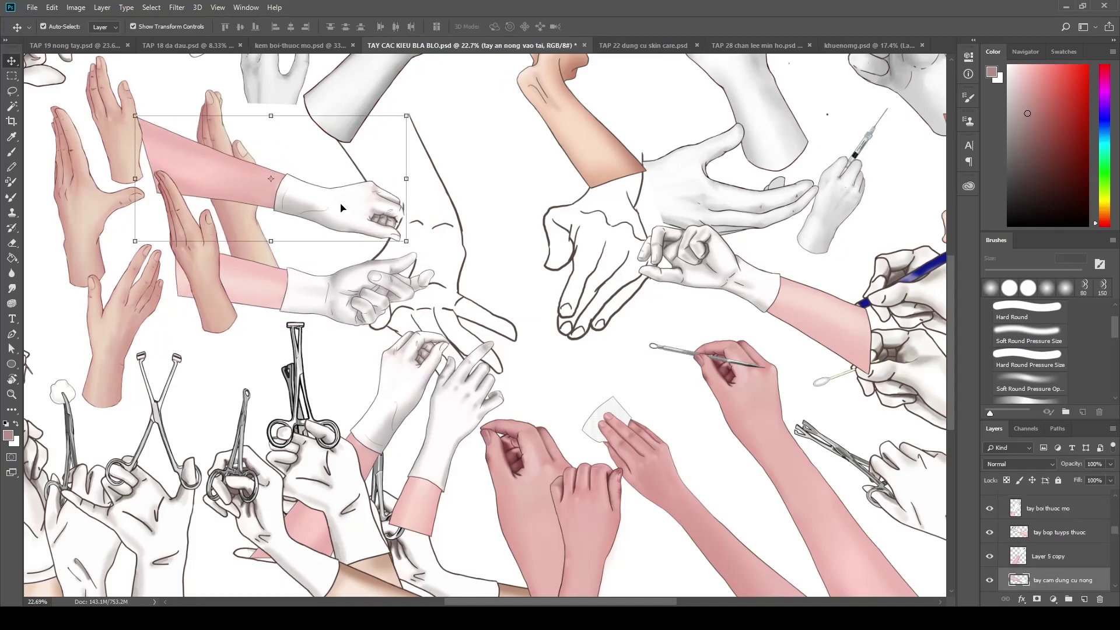
click(542, 449)
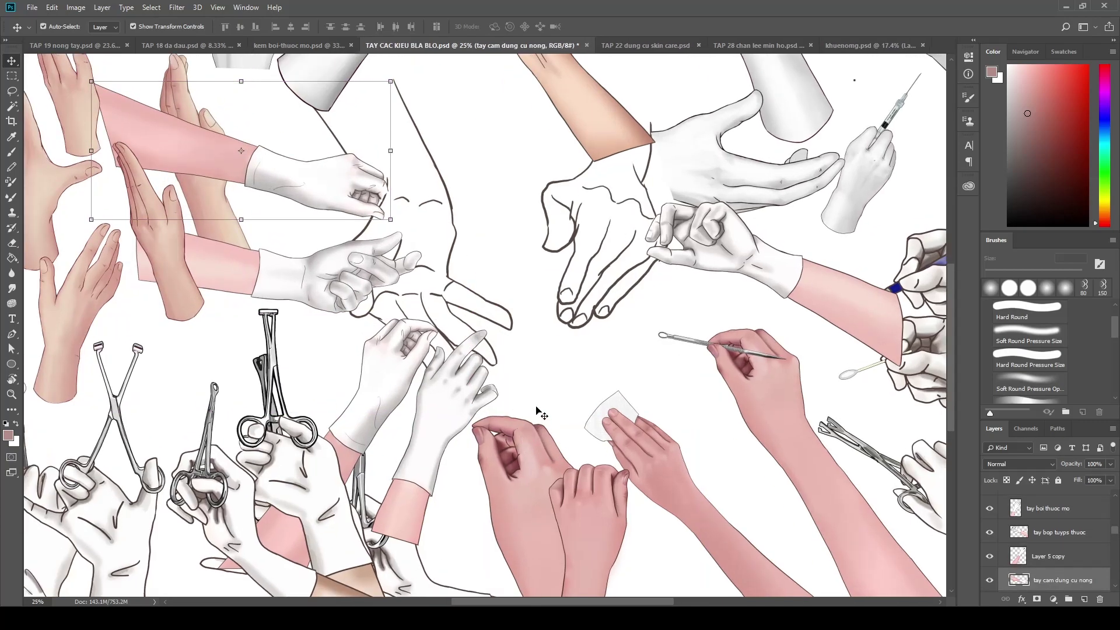
click(93, 46)
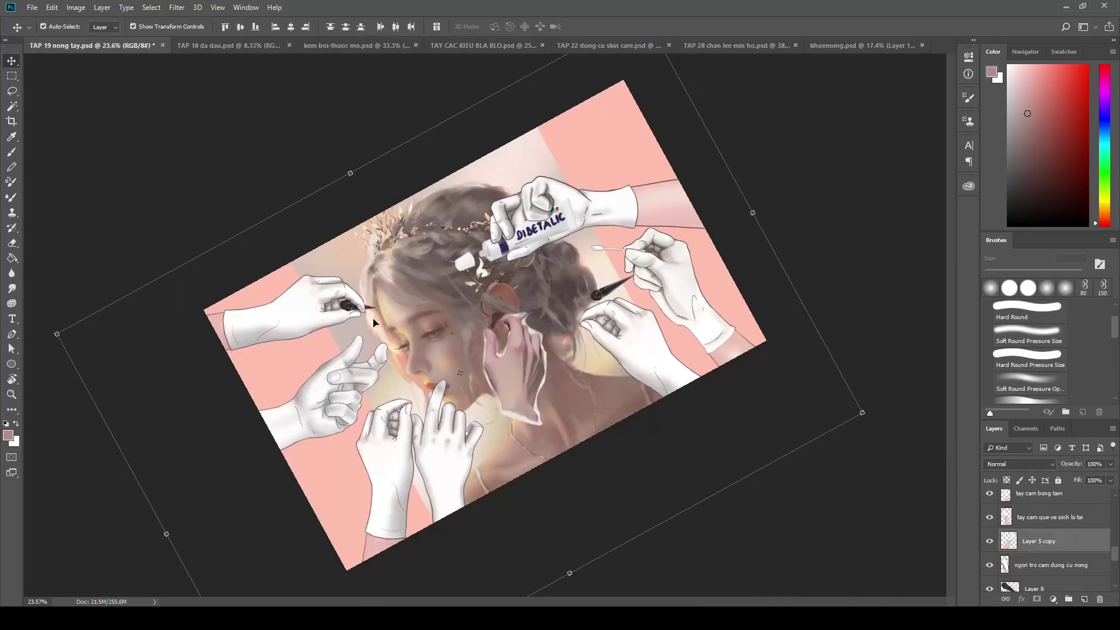
Zoom into the portrait, select the pen-holding finger layer, and return to TAY CAC KIEU BLA BLO.psd
scroll(373, 332, up, 1)
scroll(351, 294, up, 4)
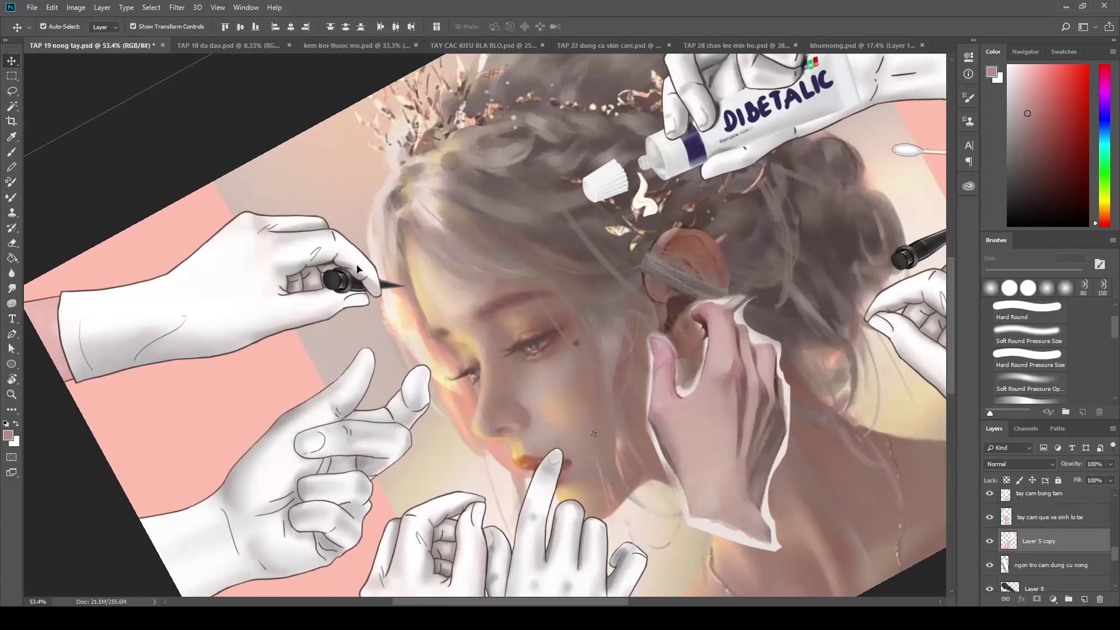
shift+click(359, 270)
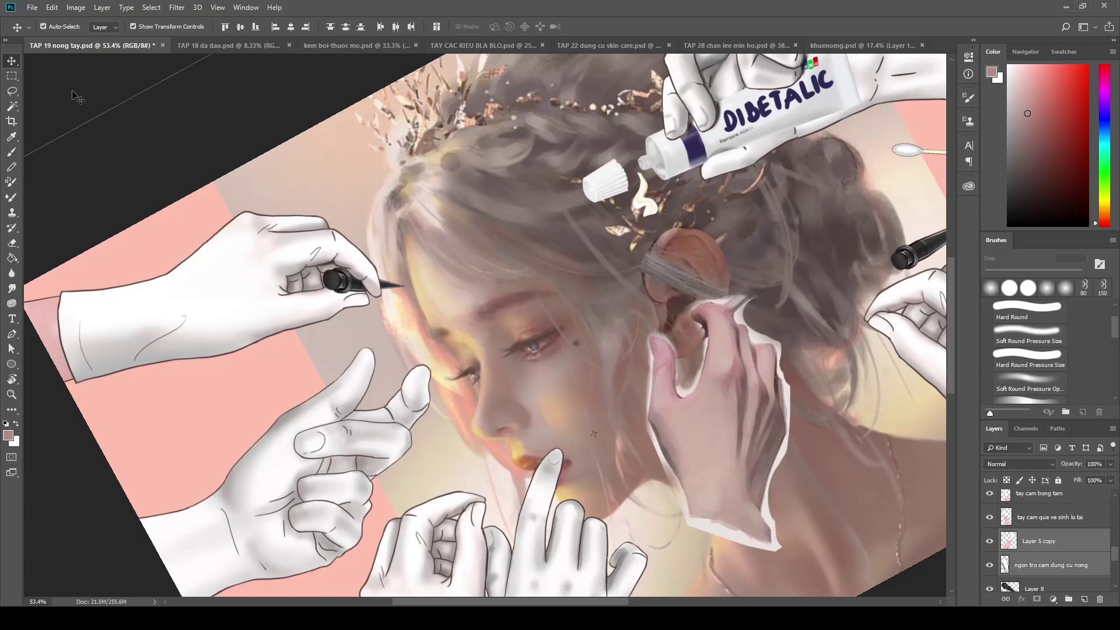
click(109, 101)
click(369, 276)
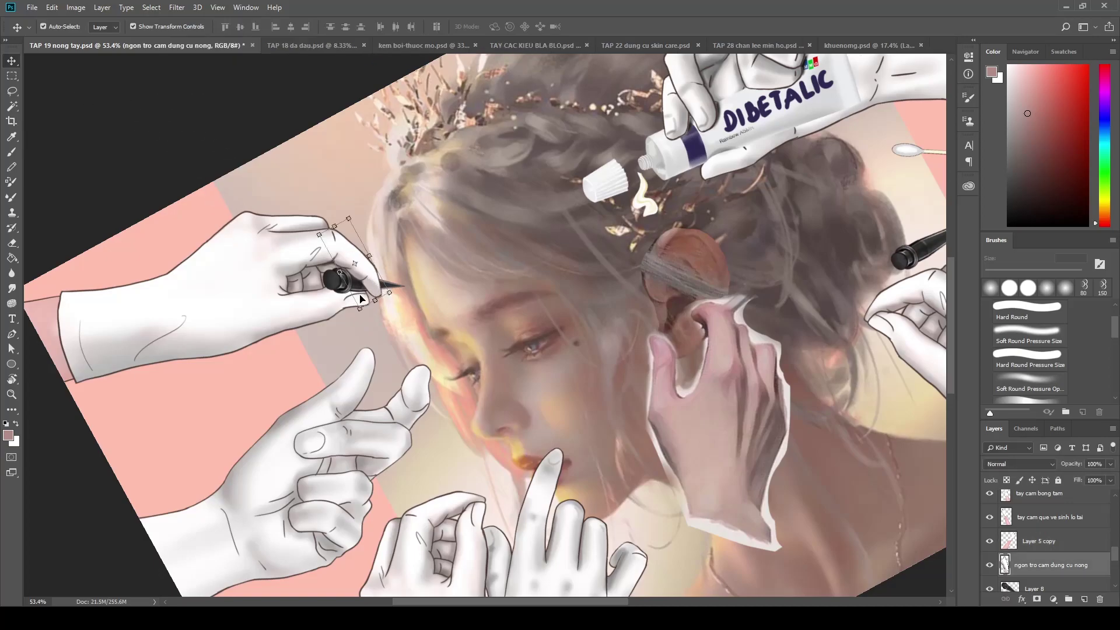
click(557, 45)
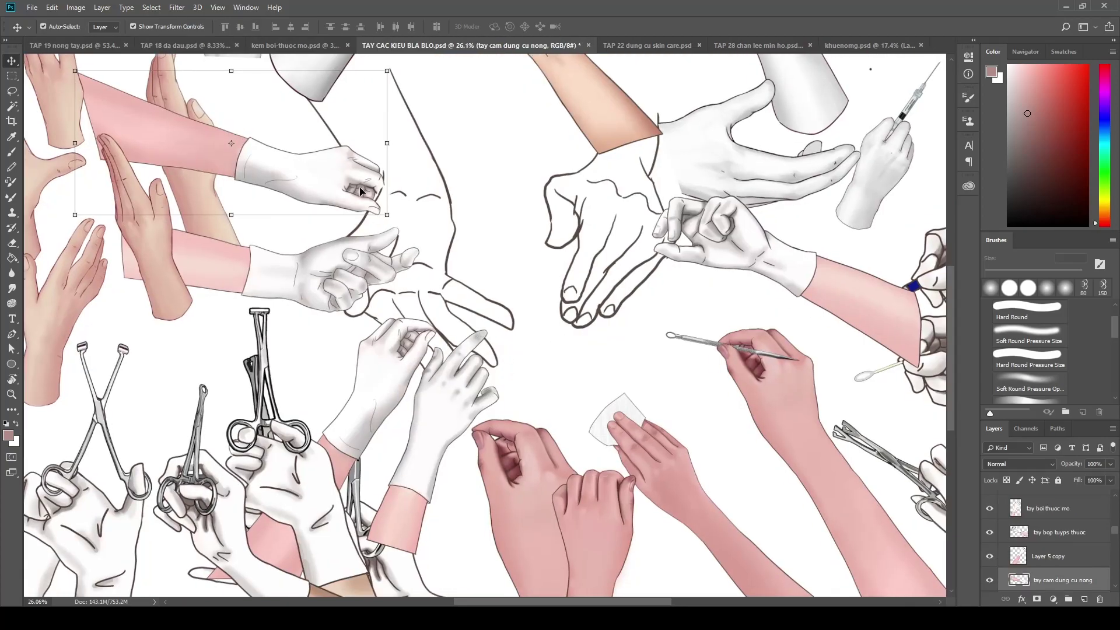
Move the ngon tro cam dung cu nong finger piece onto the upper gloved hand
key(alt+bracketleft)
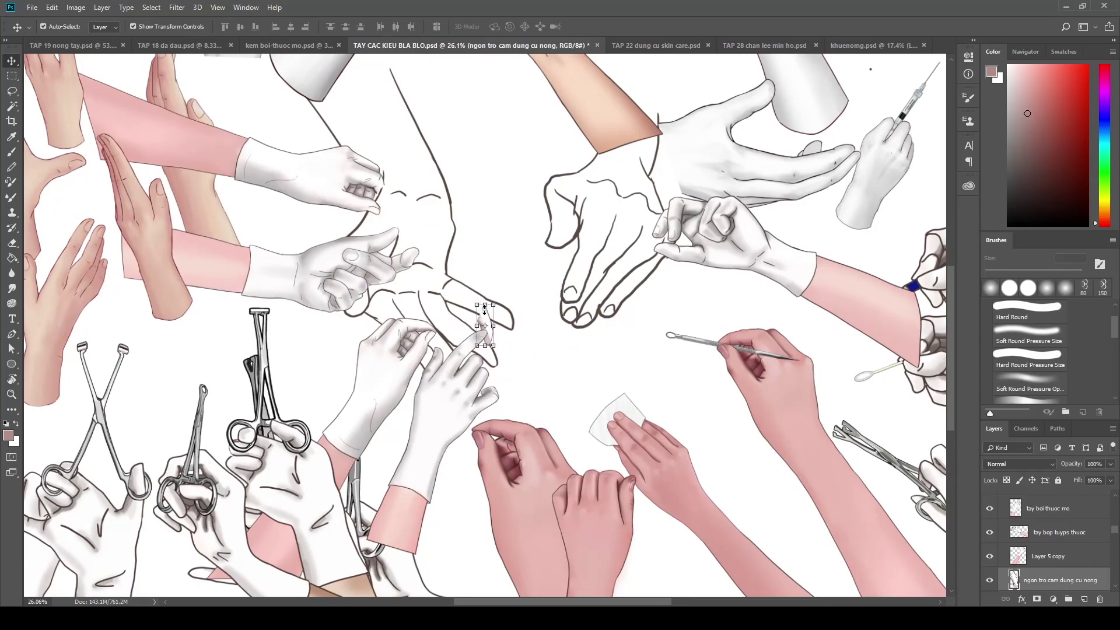
drag(480, 317, 383, 182)
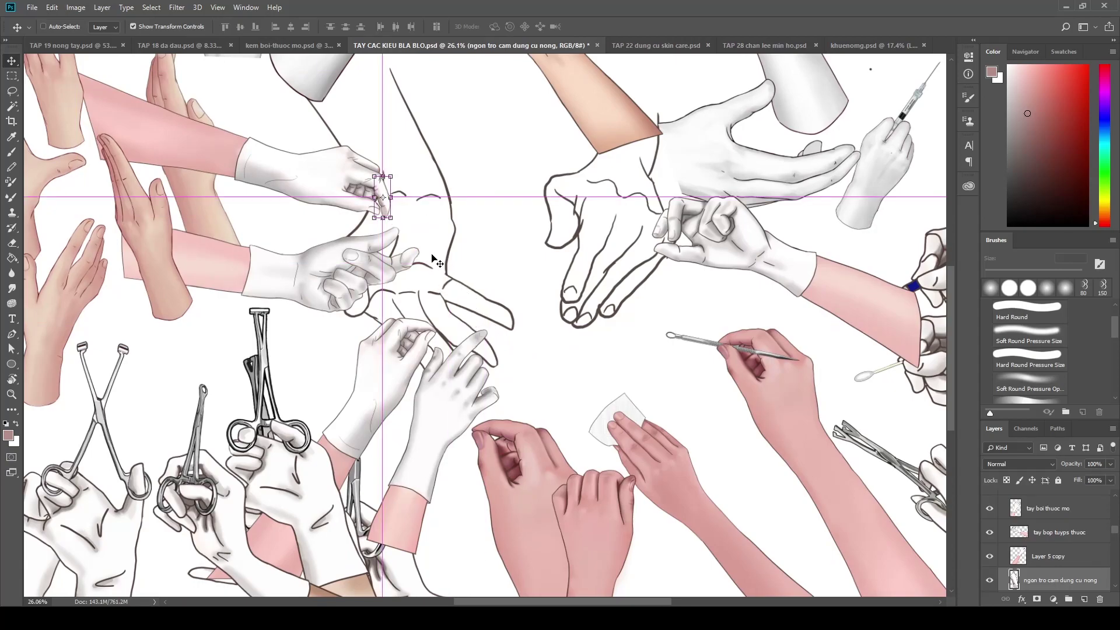
scroll(382, 182, up, 5)
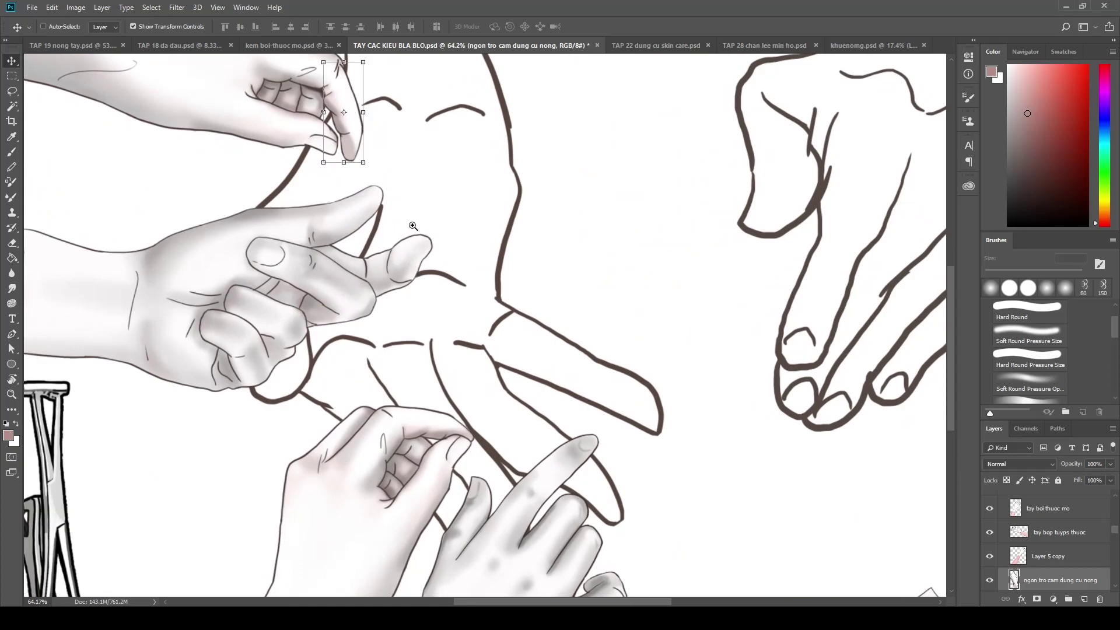
mouse_move(353, 105)
mouse_down()
mouse_move(385, 225)
mouse_move(371, 224)
mouse_up()
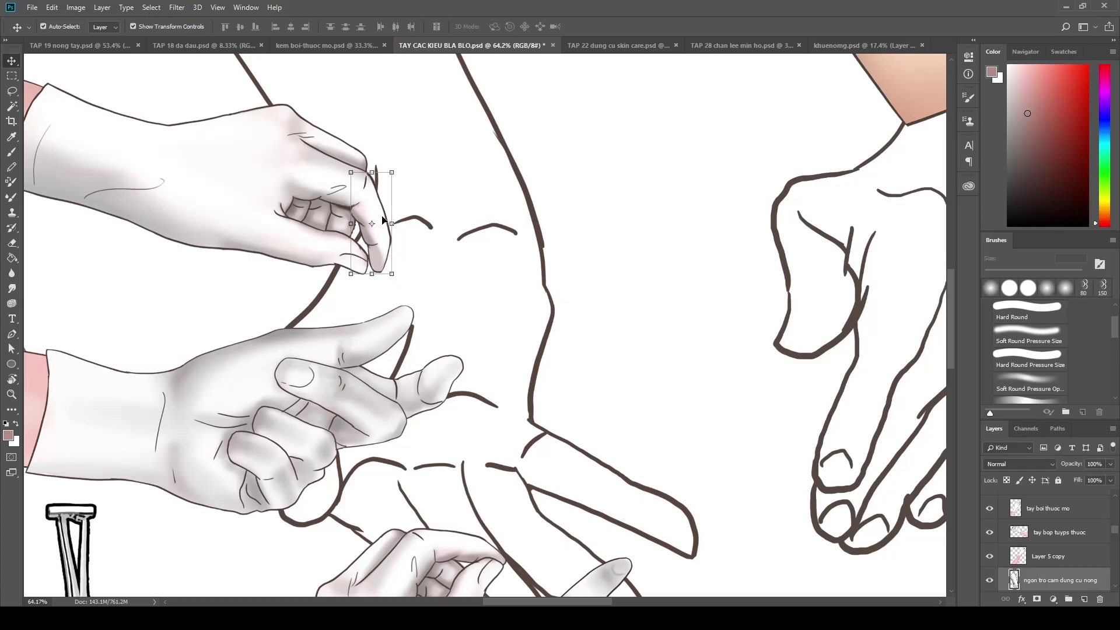
drag(444, 309, 318, 298)
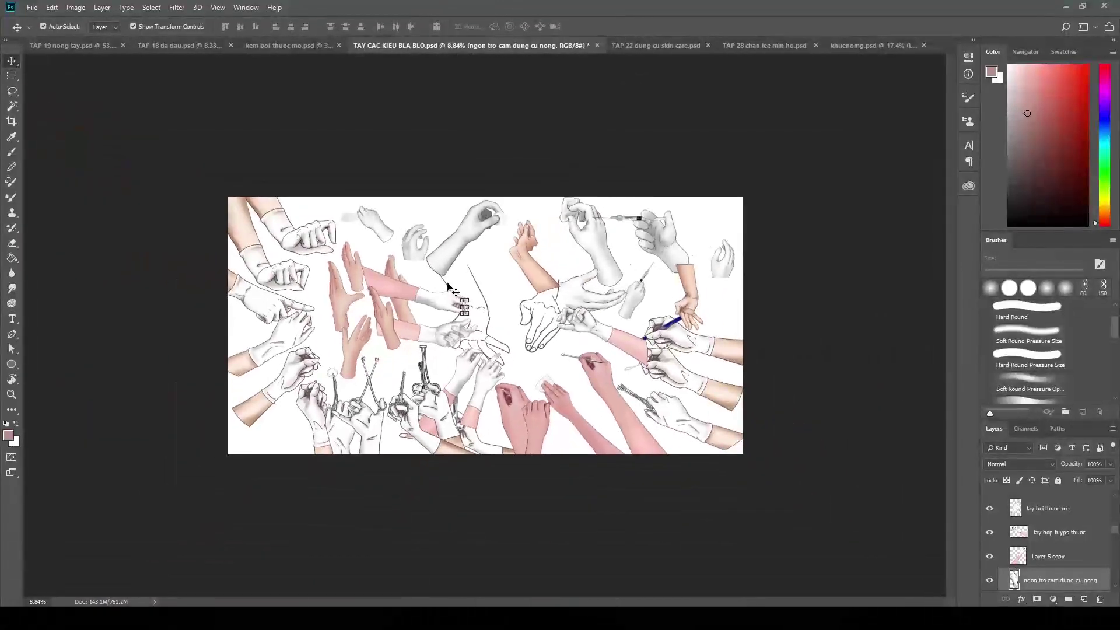
drag(491, 311, 520, 354)
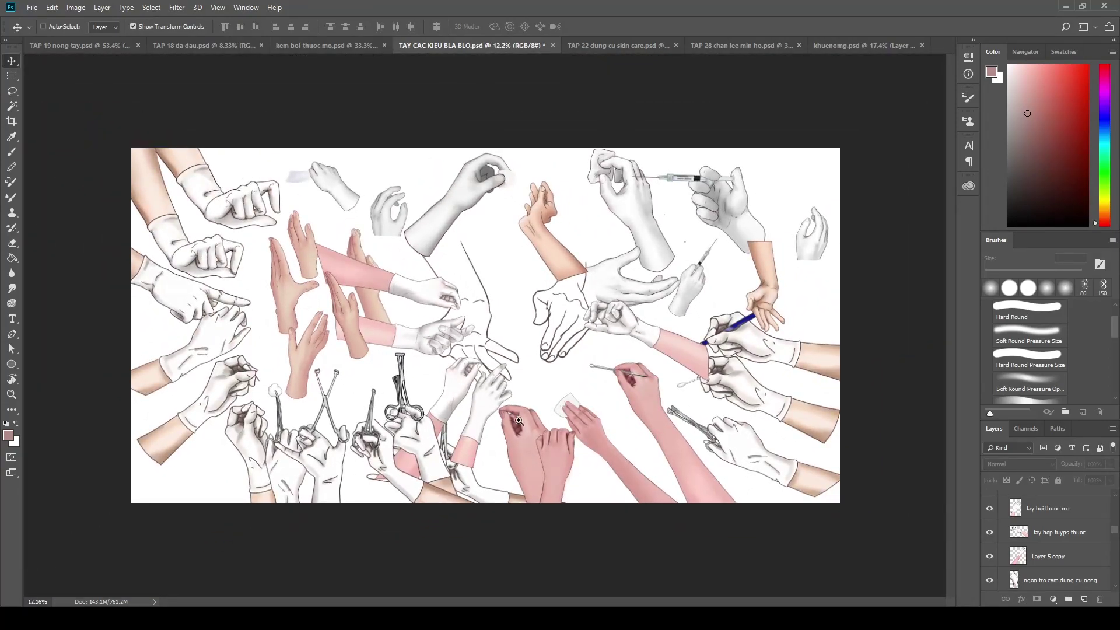
mouse_move(511, 411)
mouse_down()
mouse_move(549, 449)
mouse_move(547, 344)
mouse_up()
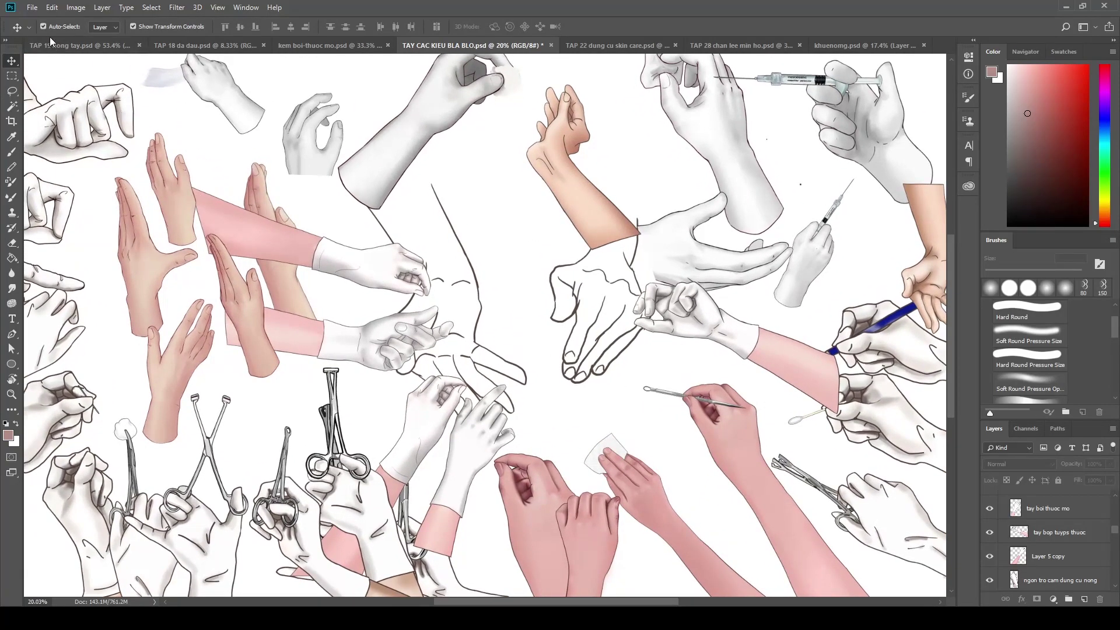
click(113, 44)
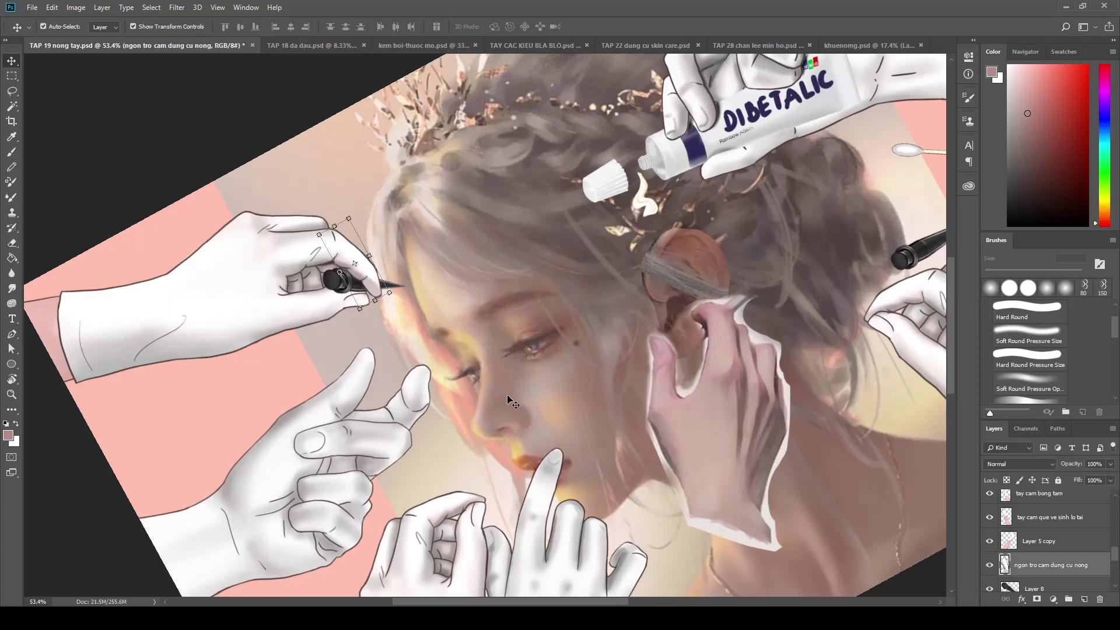
scroll(504, 397, down, 2)
scroll(526, 391, up, 3)
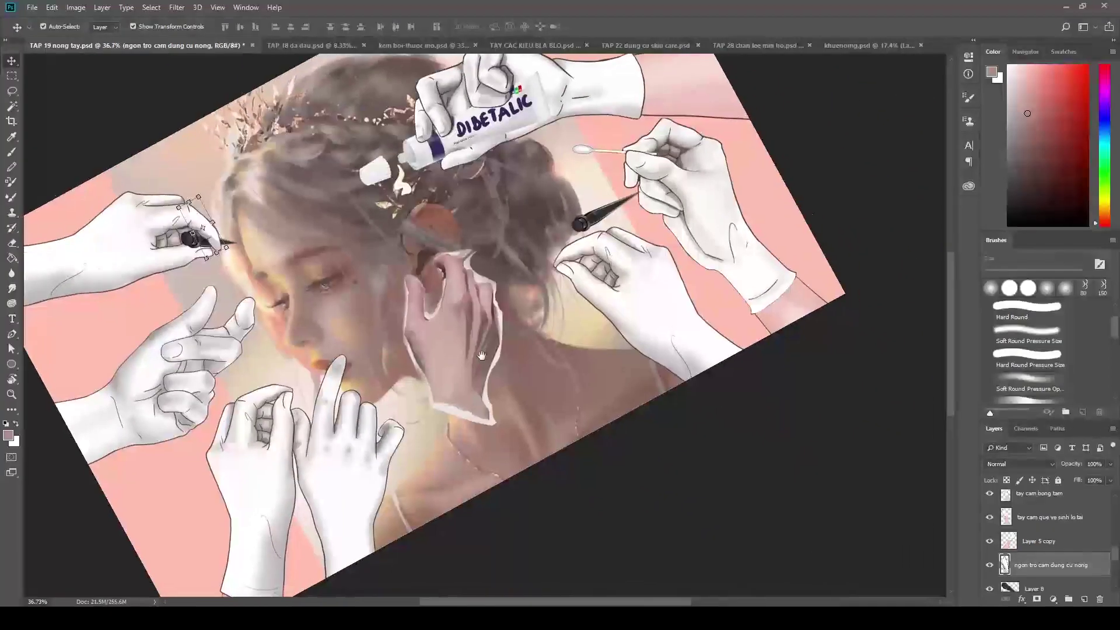
scroll(552, 388, up, 3)
scroll(552, 388, down, 1)
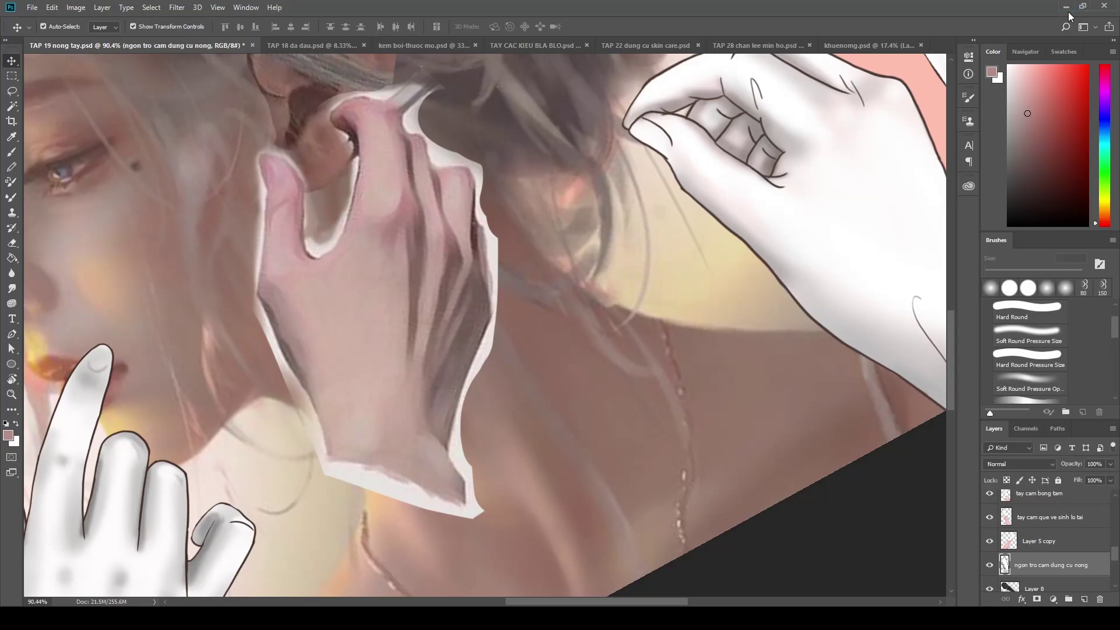
Bring the realistic hand at the girl's ear into view and make the empty Layer 14 active
scroll(461, 453, down, 4)
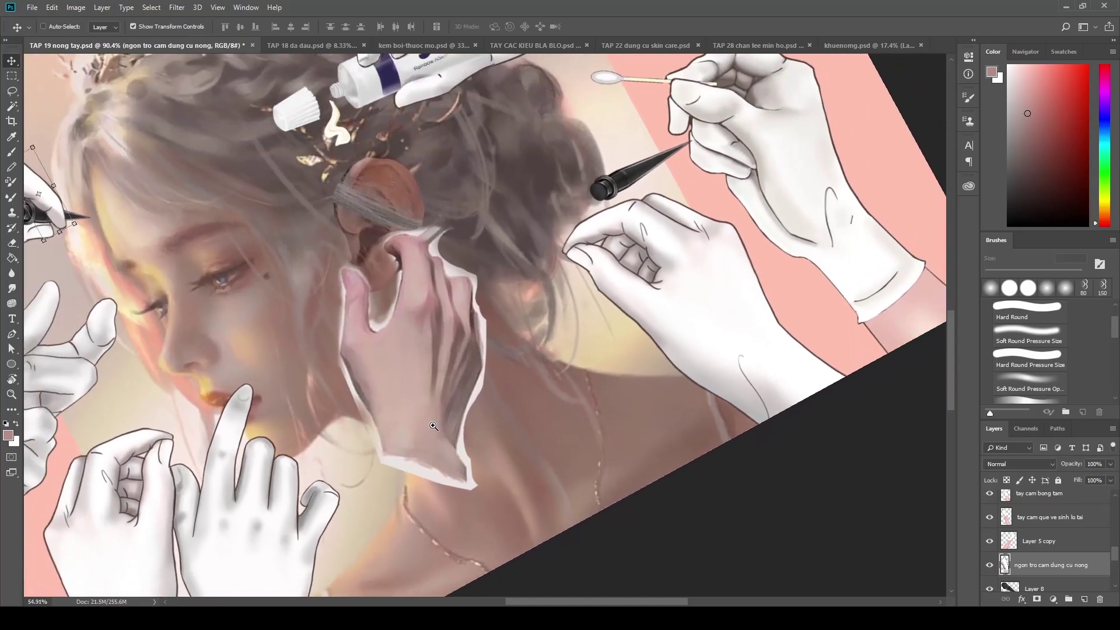
drag(494, 378, 593, 368)
scroll(472, 426, up, 1)
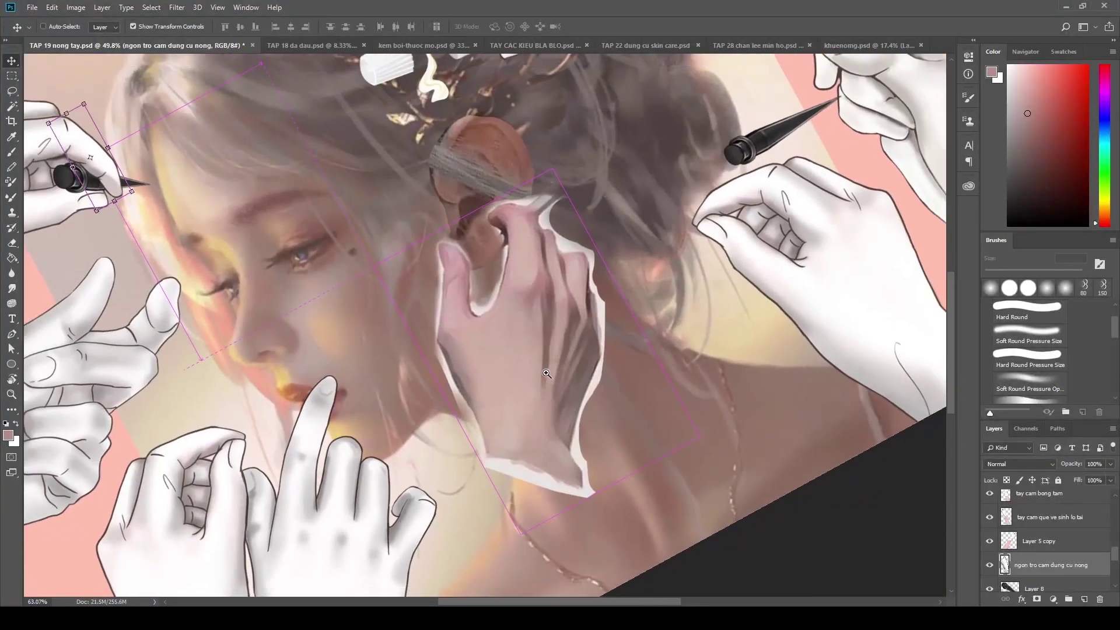
drag(1115, 554, 1114, 501)
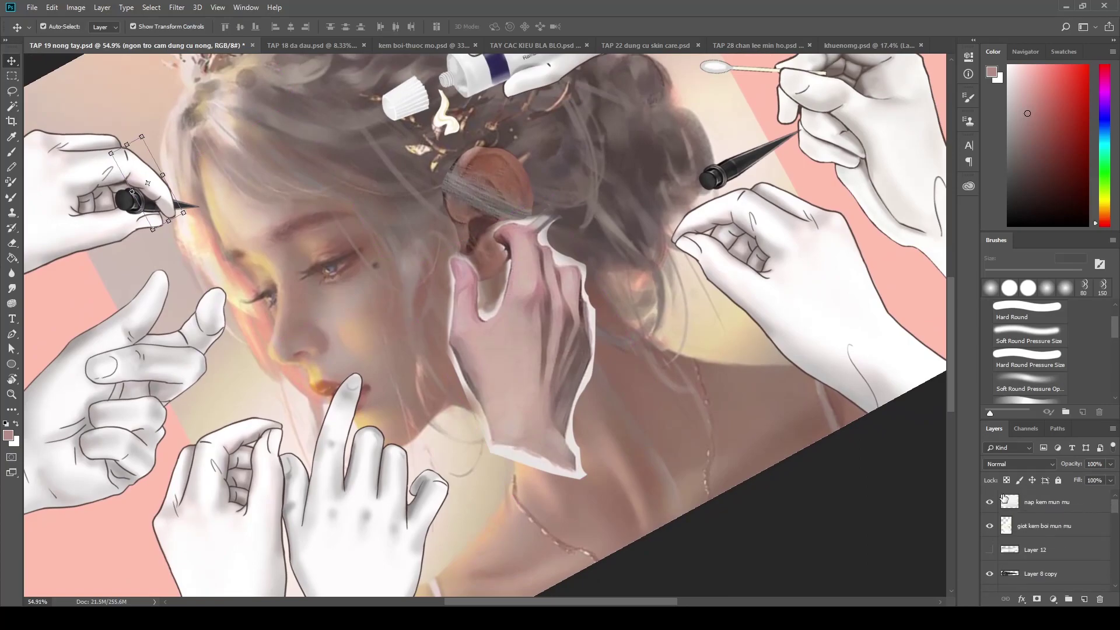
click(498, 349)
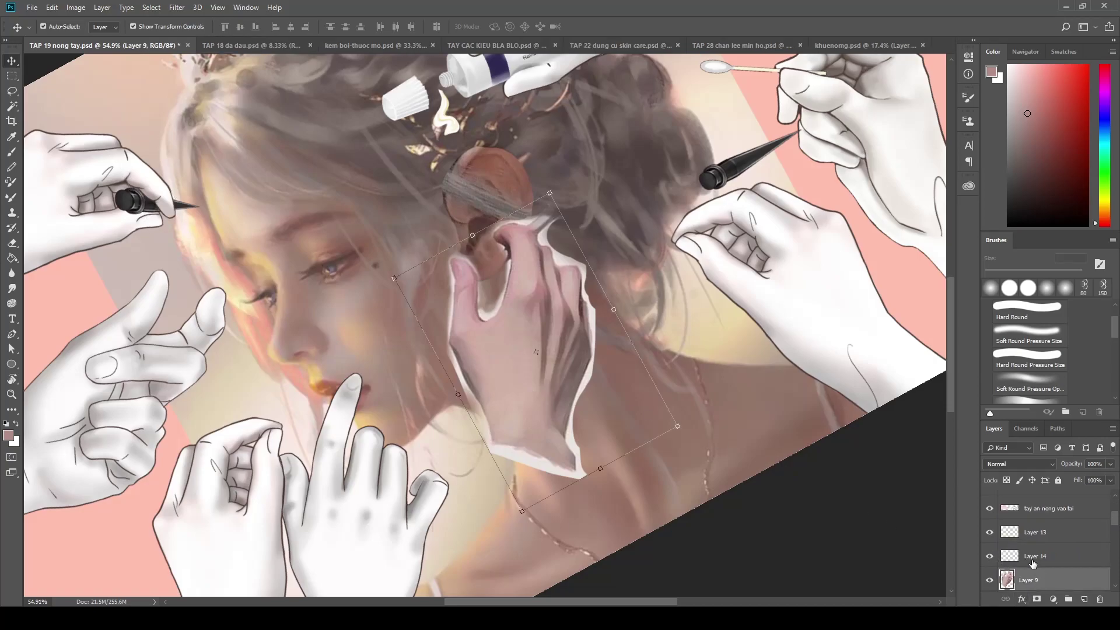
click(1043, 565)
scroll(567, 358, up, 2)
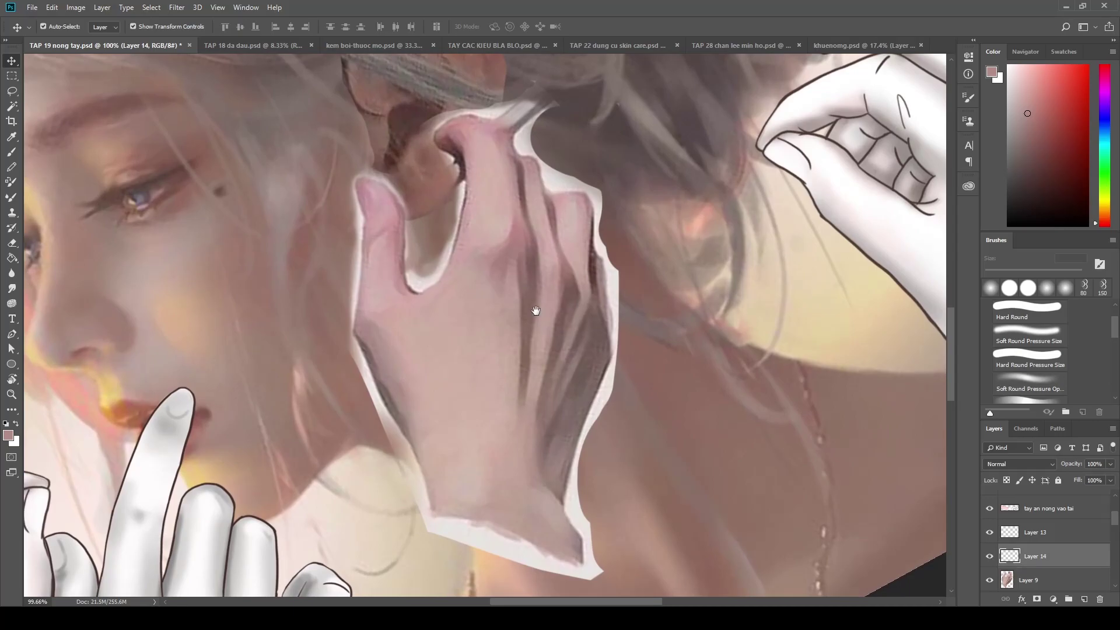
scroll(583, 394, up, 2)
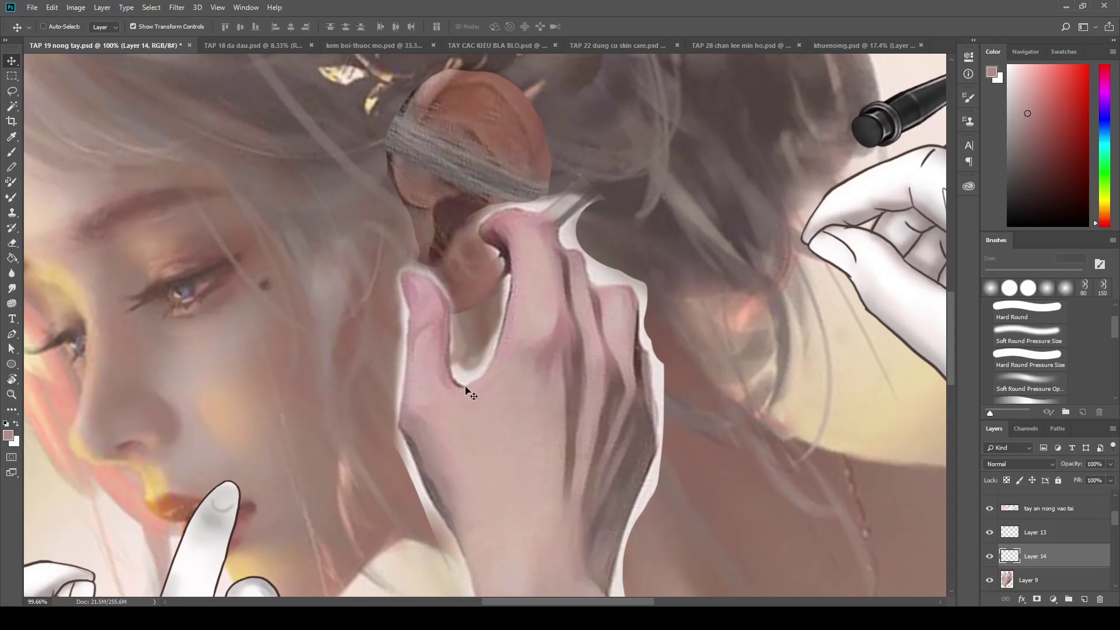
scroll(472, 396, down, 5)
Sample the dark brown of a glove outline with the Eyedropper
key(i)
drag(737, 402, 814, 465)
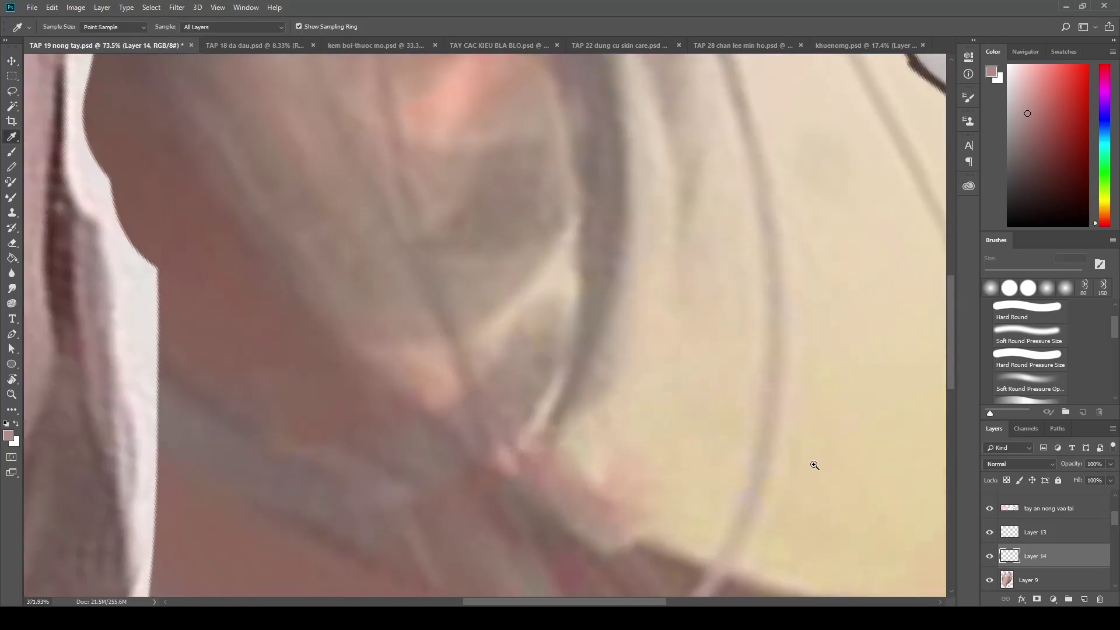
scroll(815, 465, down, 5)
scroll(805, 396, up, 2)
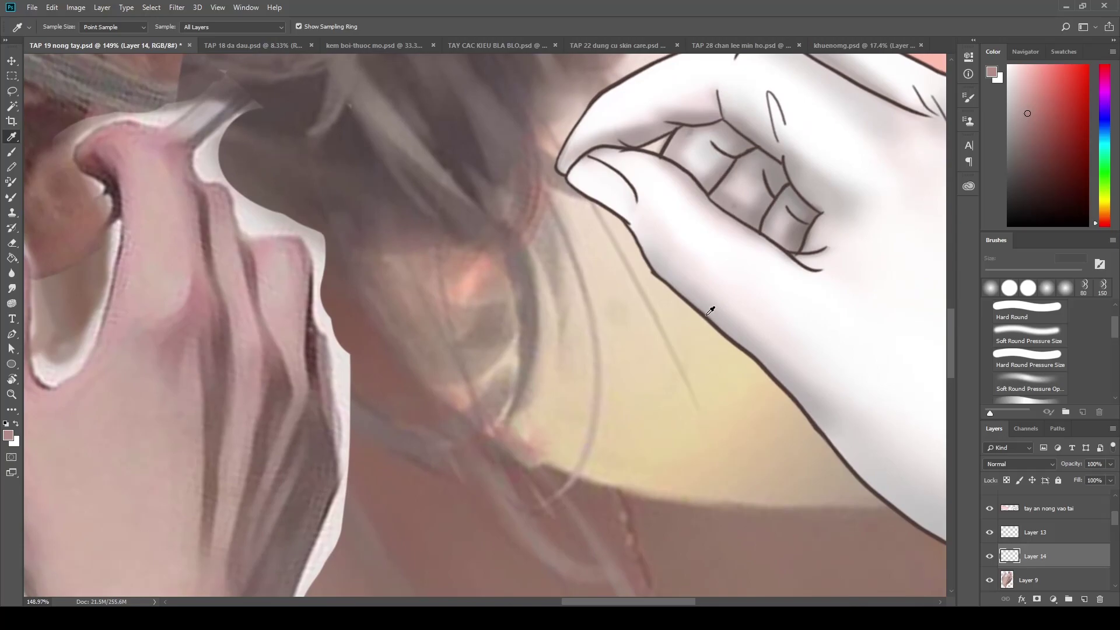
click(711, 311)
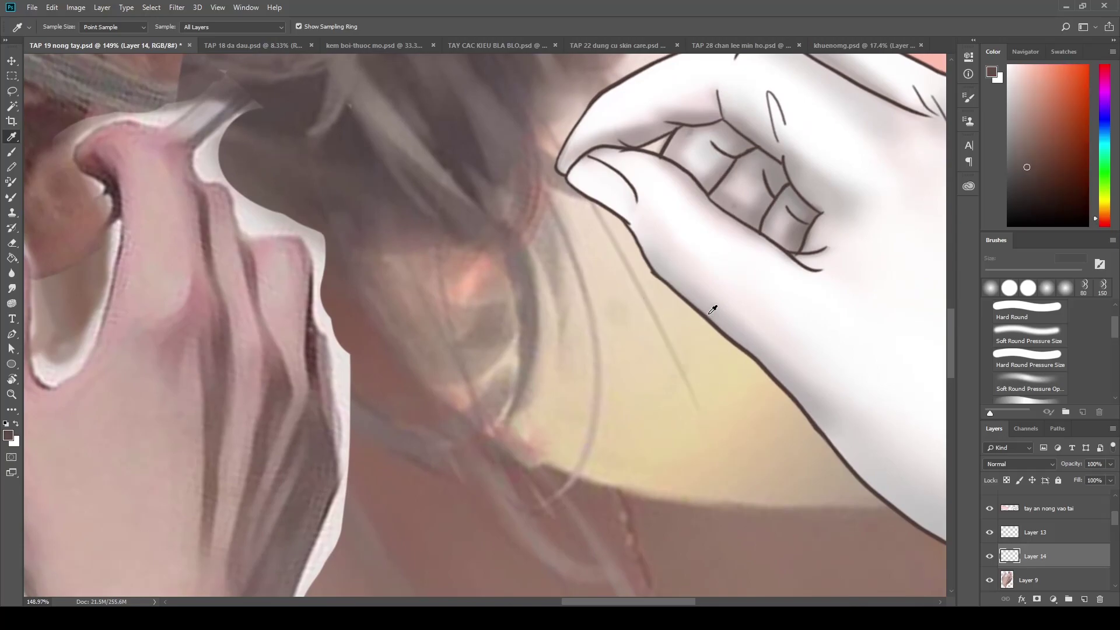
Switch to the Brush with pen-pressure opacity and undo a test stroke on the hand
key(b)
scroll(675, 332, left, 5)
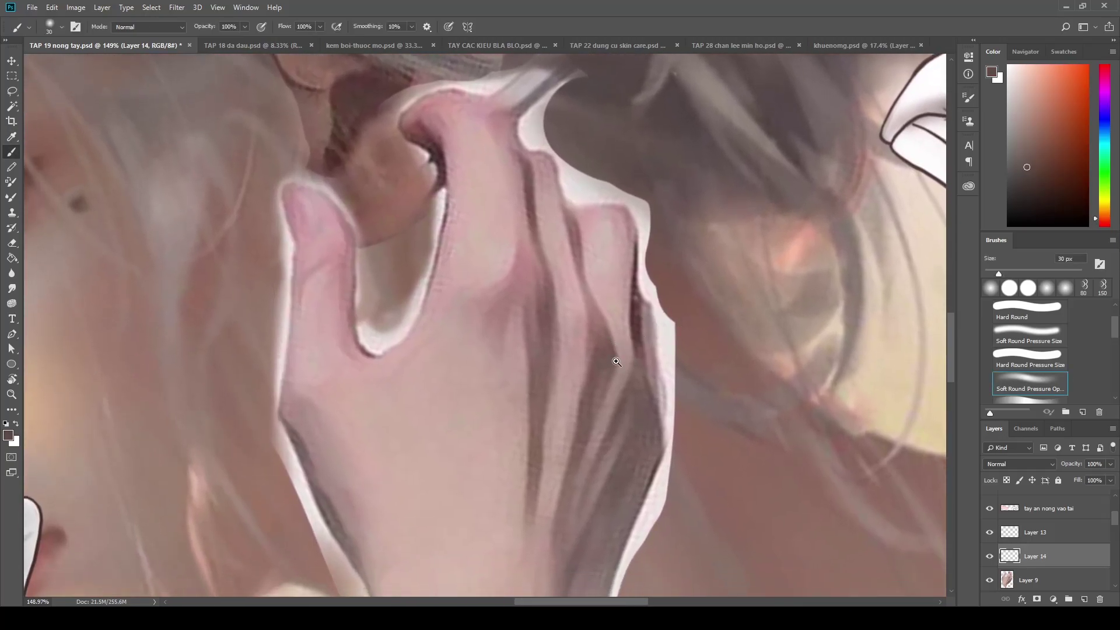
scroll(616, 362, down, 3)
scroll(607, 350, up, 1)
scroll(595, 341, down, 1)
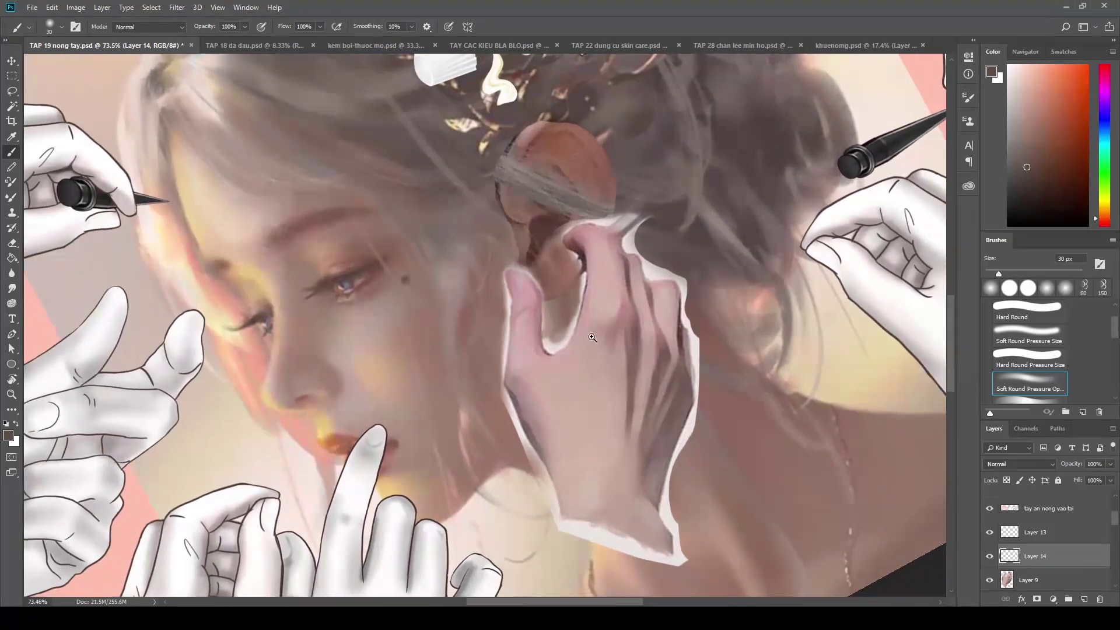
scroll(592, 350, down, 3)
scroll(590, 326, up, 1)
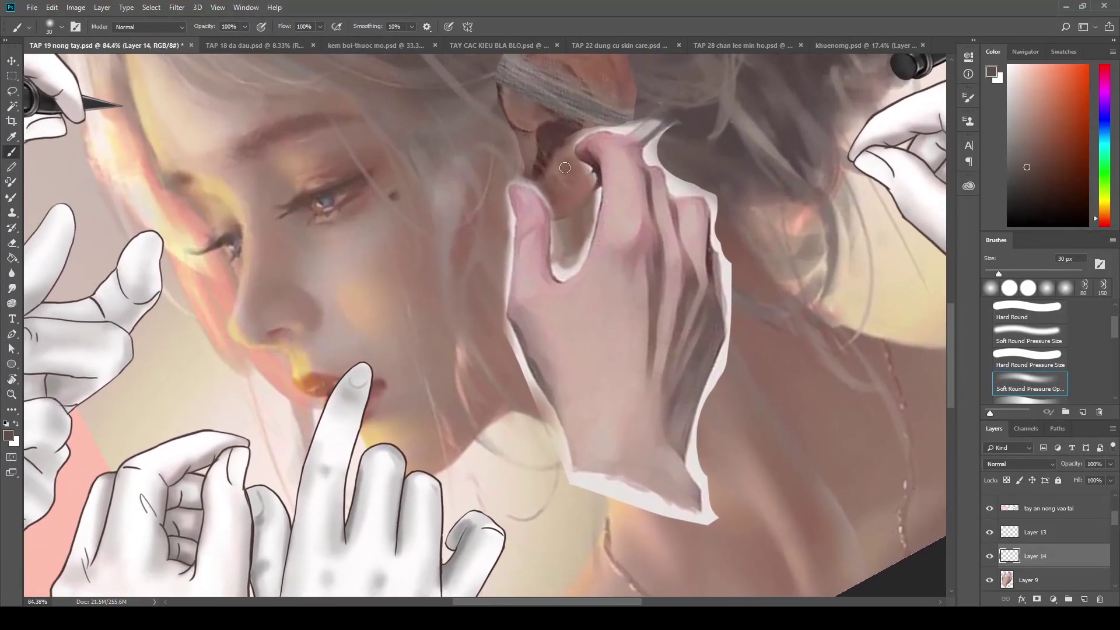
click(447, 26)
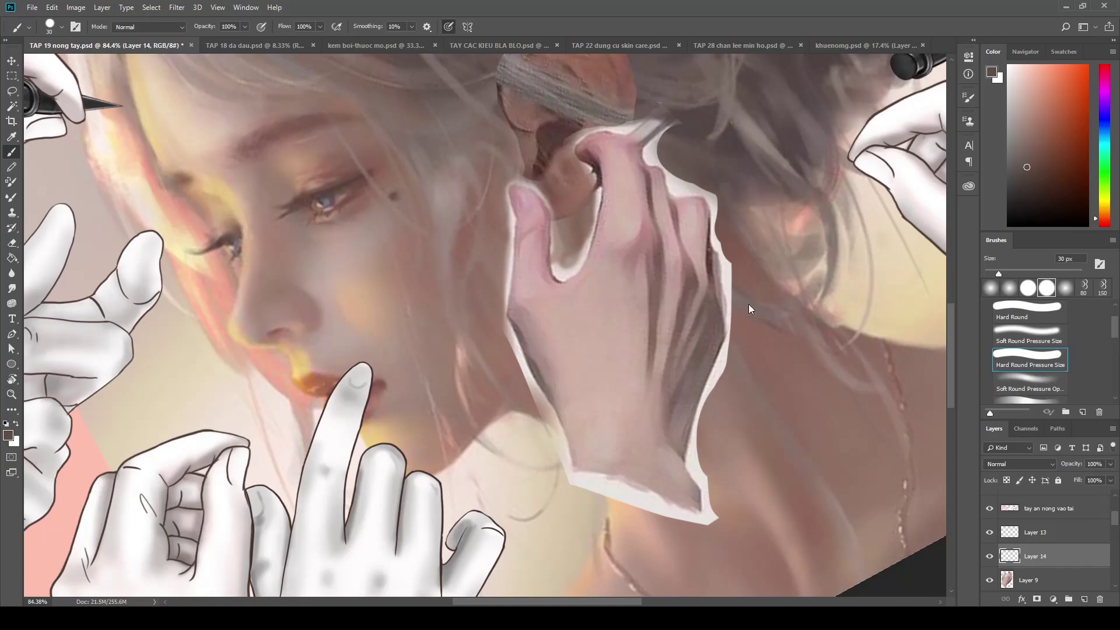
drag(547, 240, 558, 297)
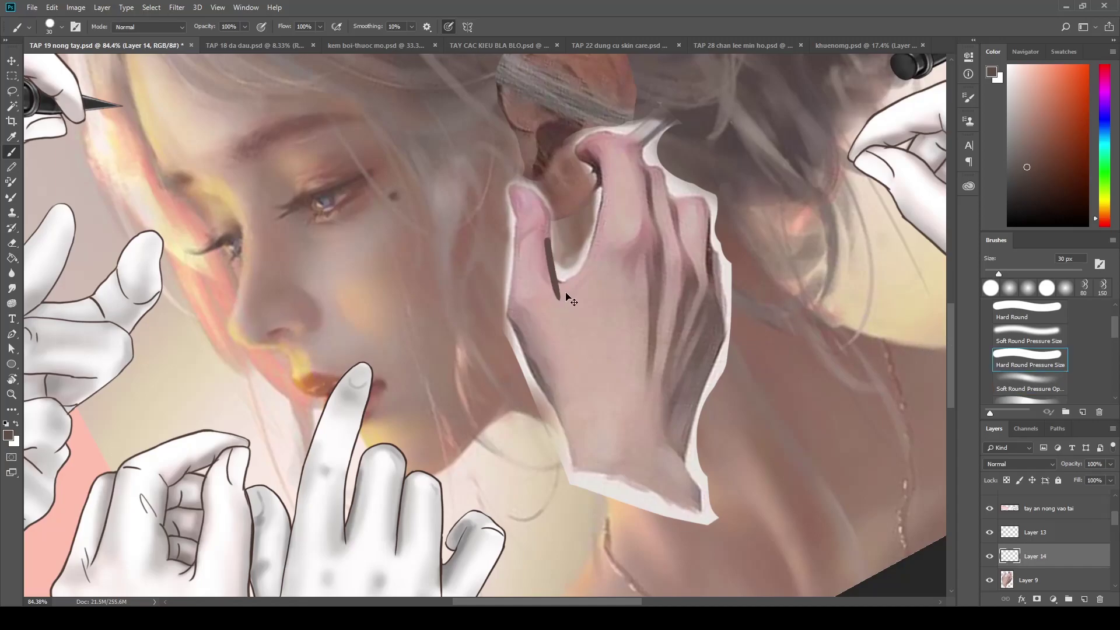
key(ctrl+z)
Resample the dark outline colour from a glove and shrink the brush to 9 px
scroll(645, 358, up, 3)
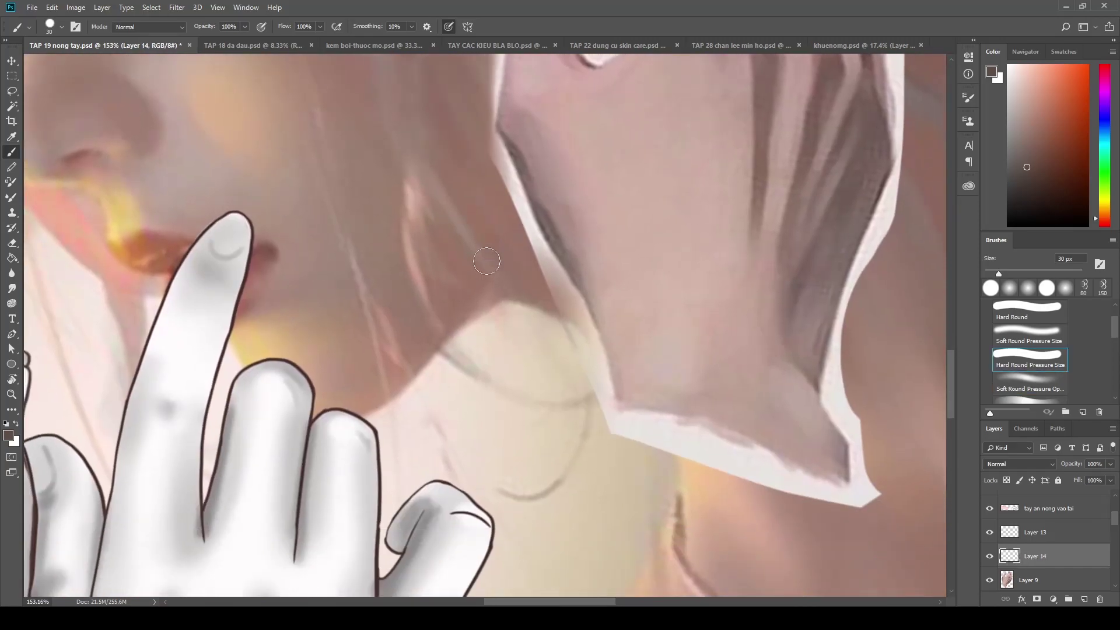
key(i)
click(382, 442)
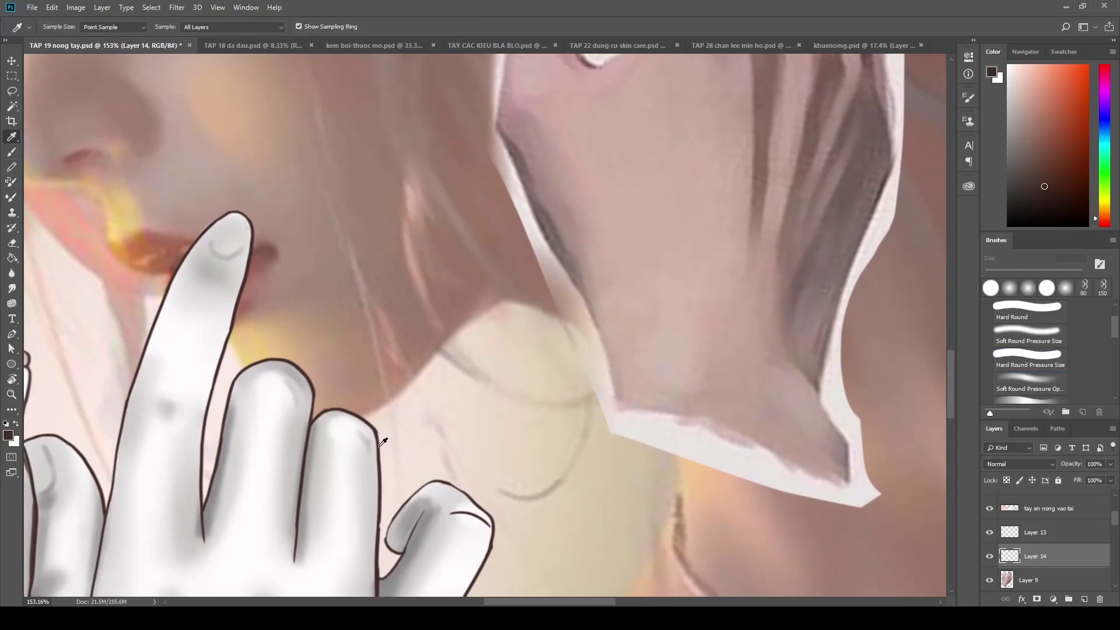
key(b)
scroll(600, 313, down, 2)
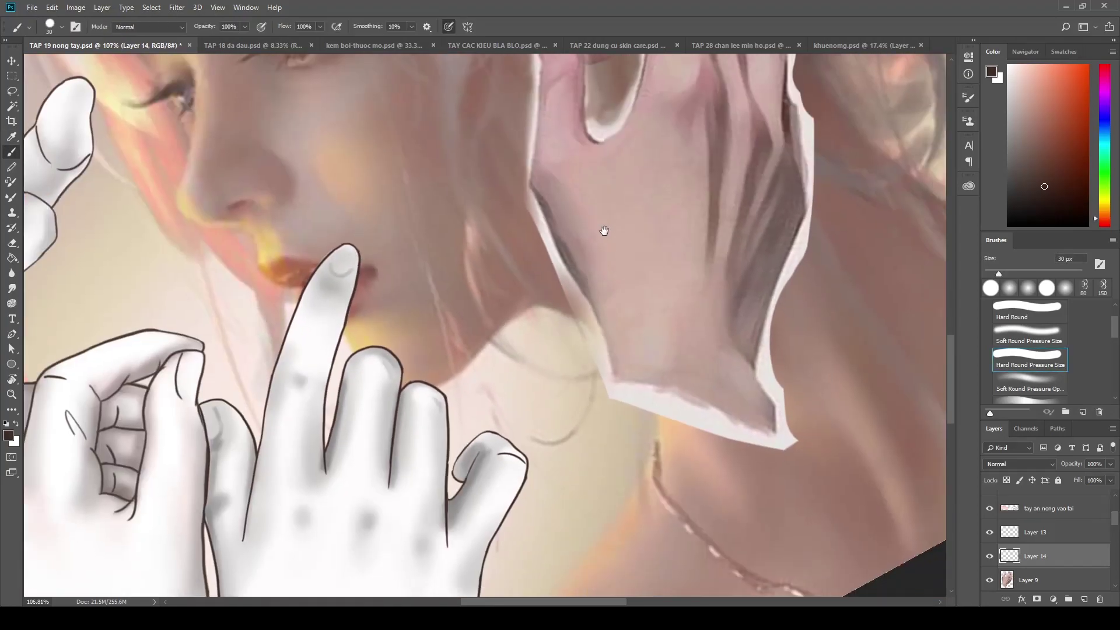
drag(604, 230, 417, 246)
scroll(416, 246, up, 1)
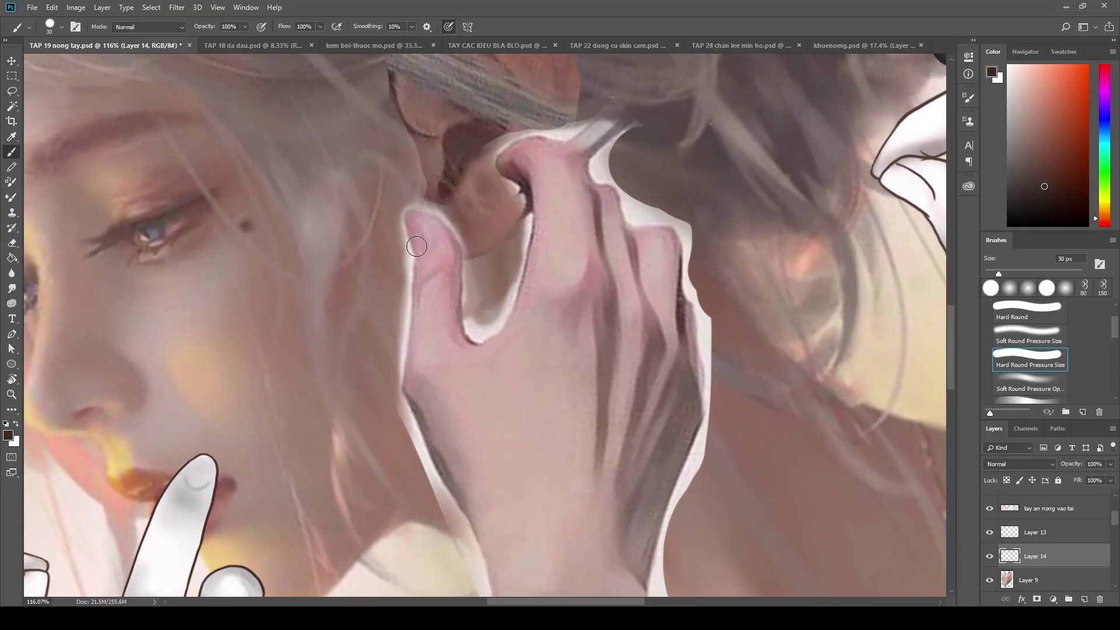
key(bracketleft)
key(bracketleft)
key(bracketleft)
Trace a dark outline down the raised finger's left edge, redoing strokes until it fits
drag(411, 211, 423, 300)
key(ctrl+z)
drag(405, 214, 420, 279)
key(ctrl+z)
mouse_move(406, 210)
mouse_down()
mouse_move(417, 264)
mouse_move(400, 363)
mouse_up()
key(ctrl+z)
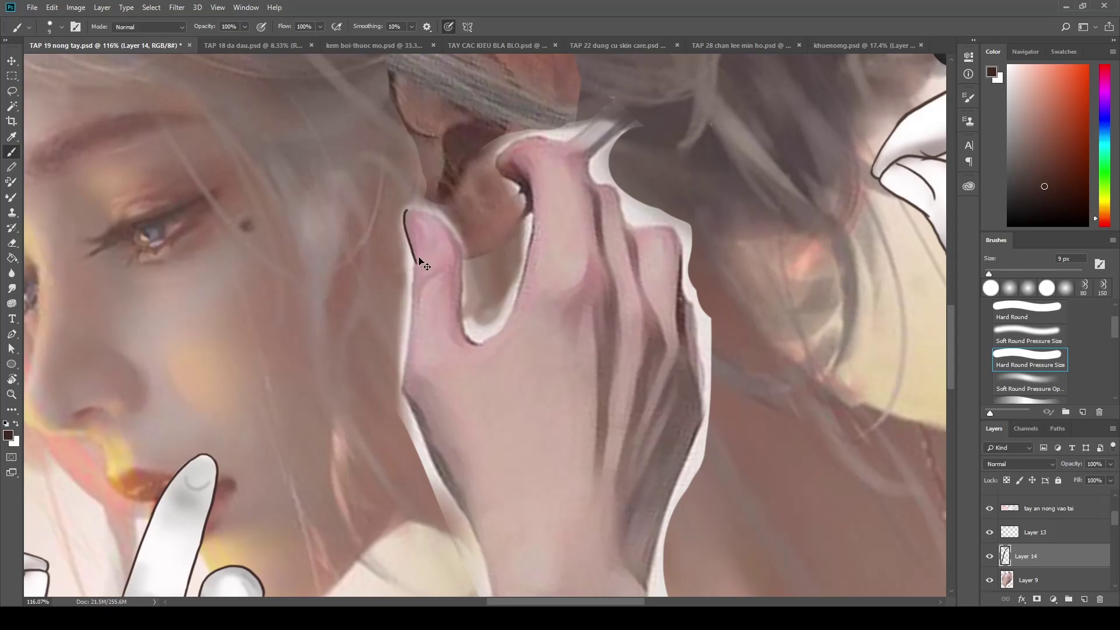
drag(415, 260, 404, 408)
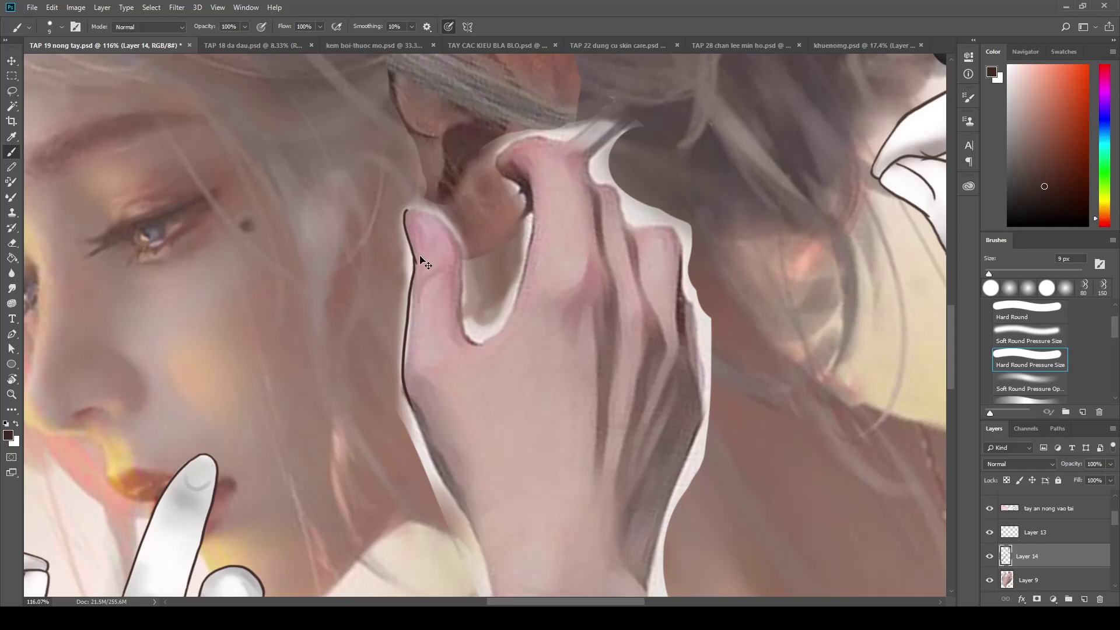
key(ctrl+z)
mouse_move(415, 256)
mouse_down()
mouse_move(407, 329)
mouse_move(423, 437)
mouse_up()
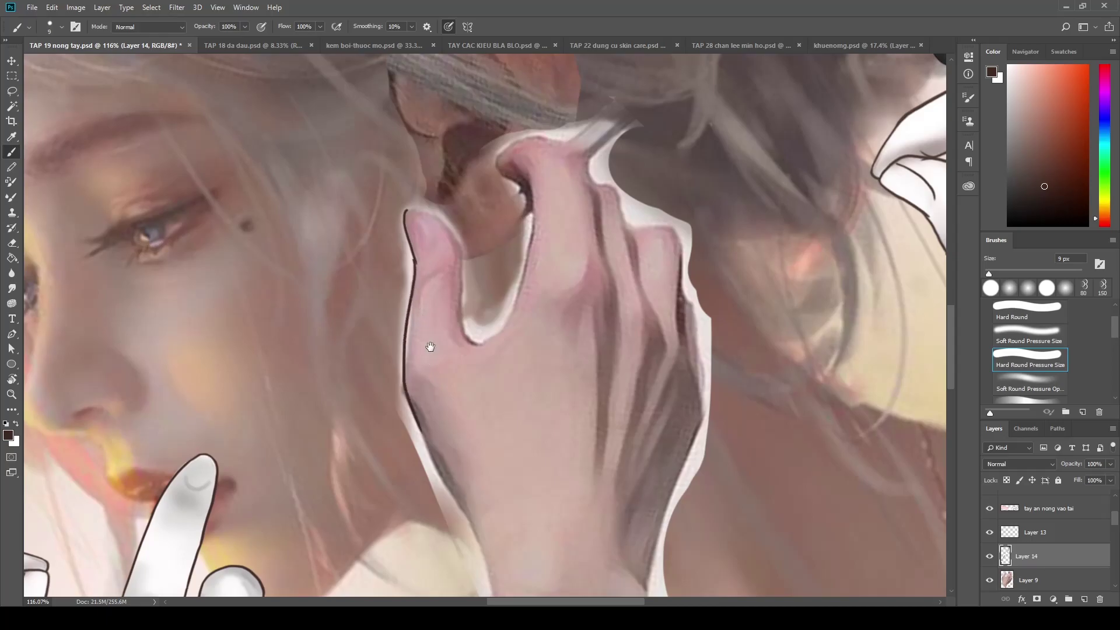
Continue the outline down the hand's left edge, erasing the overlong lower part
drag(430, 347, 404, 171)
drag(394, 256, 452, 377)
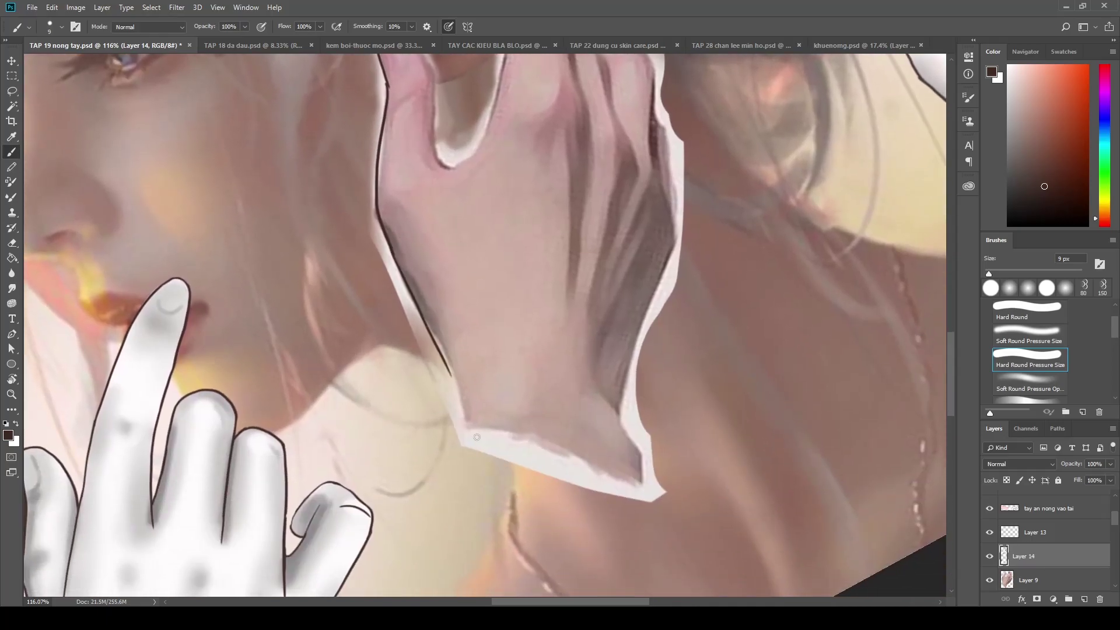
drag(431, 331, 471, 426)
key(ctrl+z)
key(e)
drag(424, 327, 447, 374)
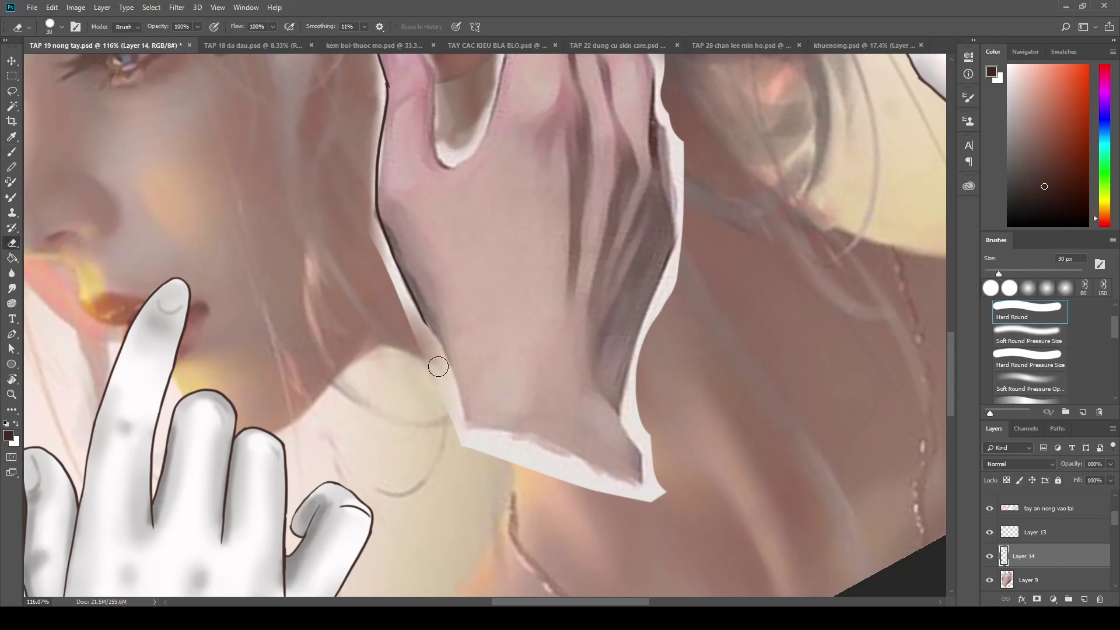
key(b)
drag(415, 303, 474, 439)
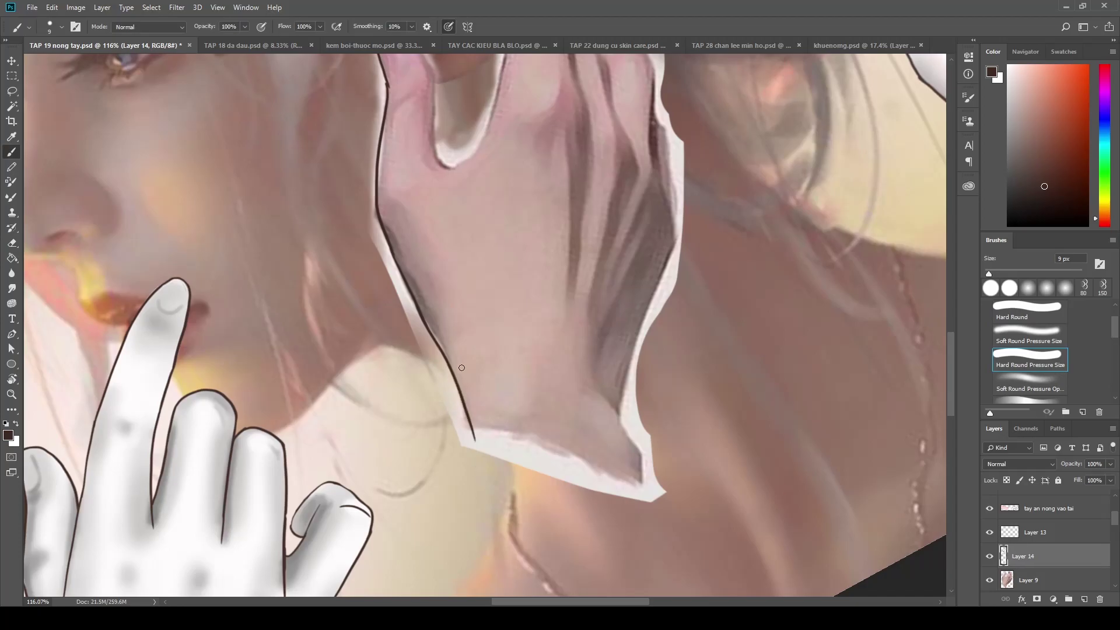
Add a hook at the top of the outline near the fingertip
drag(461, 368, 540, 324)
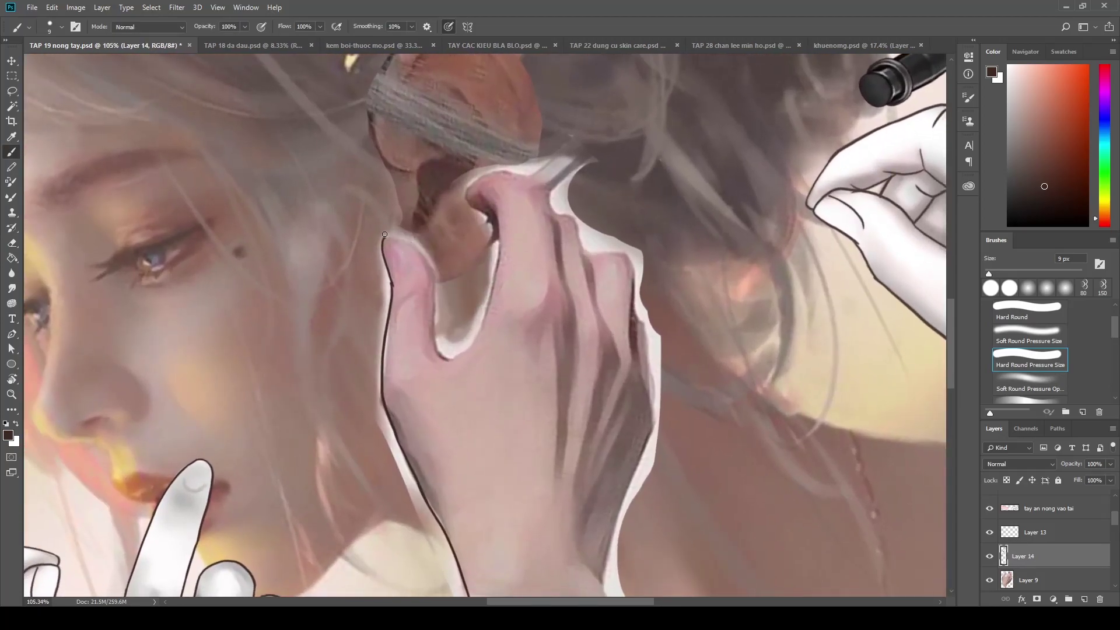
drag(385, 236, 435, 325)
key(ctrl+z)
mouse_move(382, 239)
mouse_down()
mouse_move(406, 242)
mouse_move(439, 356)
mouse_up()
key(ctrl+z)
key(ctrl+z)
mouse_move(384, 241)
mouse_down()
mouse_move(439, 327)
mouse_move(412, 260)
mouse_move(437, 329)
mouse_up()
key(ctrl+z)
key(ctrl+z)
key(ctrl+z)
mouse_move(383, 239)
mouse_down()
mouse_move(402, 238)
mouse_move(458, 370)
mouse_up()
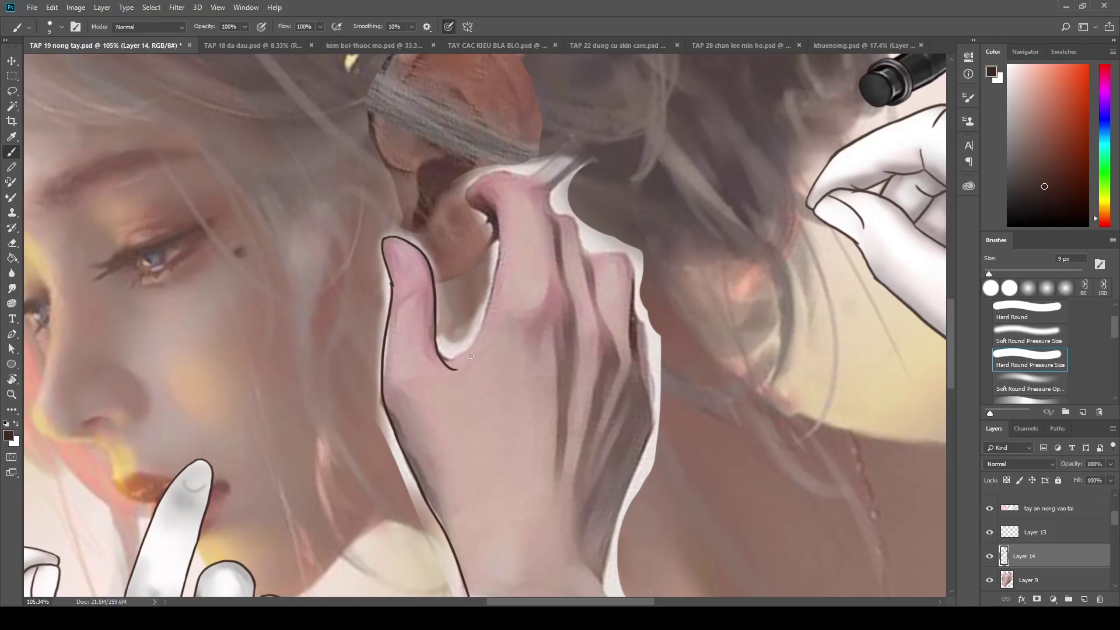
key(ctrl+z)
Draw the outline along the index finger's inner edge into the finger crook
mouse_move(434, 323)
mouse_down()
mouse_move(465, 368)
mouse_move(496, 277)
mouse_up()
key(ctrl+z)
key(ctrl+z)
drag(443, 357, 506, 274)
key(ctrl+z)
key(ctrl+z)
drag(496, 201, 499, 279)
key(ctrl+z)
mouse_move(494, 208)
mouse_down()
mouse_move(496, 279)
mouse_move(474, 347)
mouse_up()
mouse_move(486, 309)
mouse_down()
mouse_move(473, 344)
mouse_move(446, 362)
mouse_move(525, 369)
mouse_up()
key(ctrl+z)
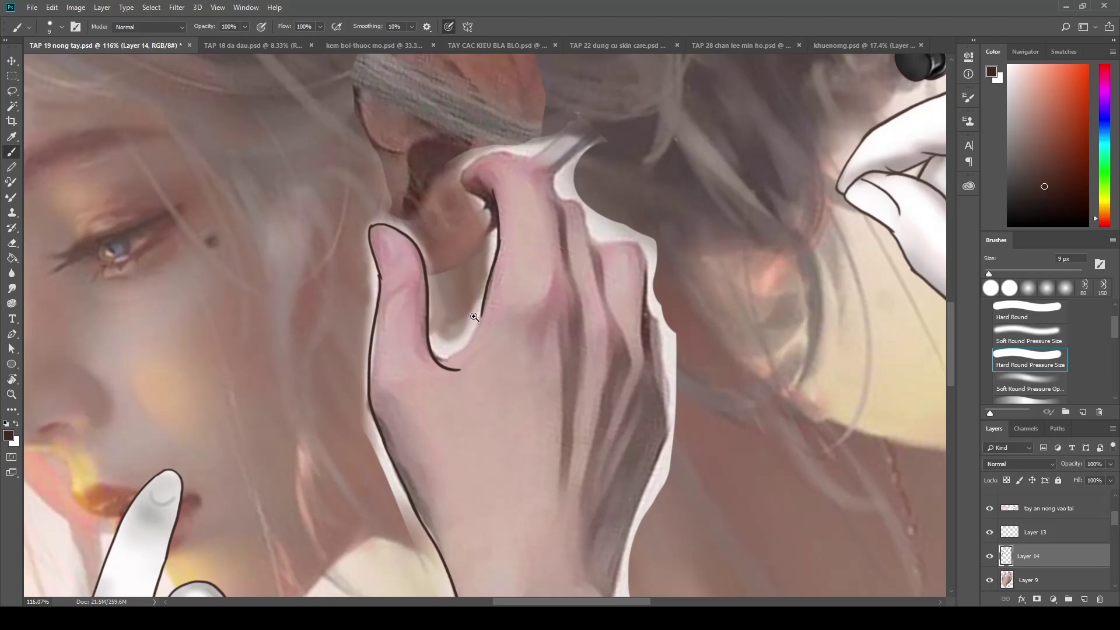
Brush a line down the neighbouring finger's inner edge to the knuckle crease
scroll(473, 317, up, 2)
drag(486, 307, 434, 379)
key(ctrl+z)
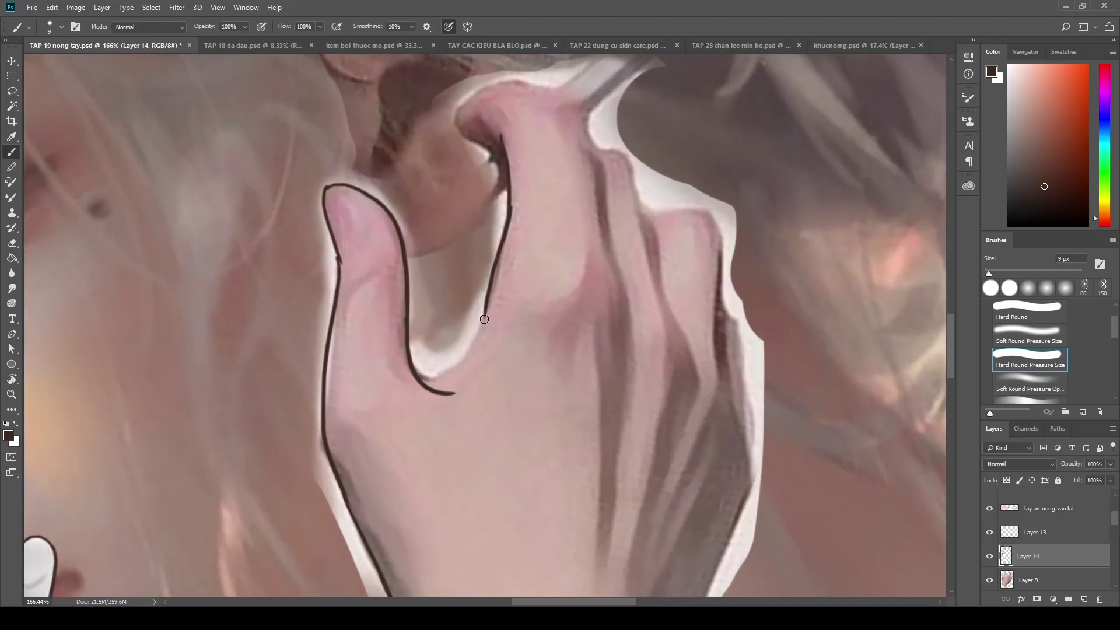
drag(485, 321, 415, 377)
key(ctrl+z)
drag(488, 303, 404, 373)
key(ctrl+z)
drag(487, 301, 404, 358)
key(ctrl+z)
drag(486, 307, 404, 357)
key(ctrl+z)
drag(487, 310, 416, 376)
Erase the overlapping line ends where the two outlines cross at the crease
scroll(484, 381, up, 3)
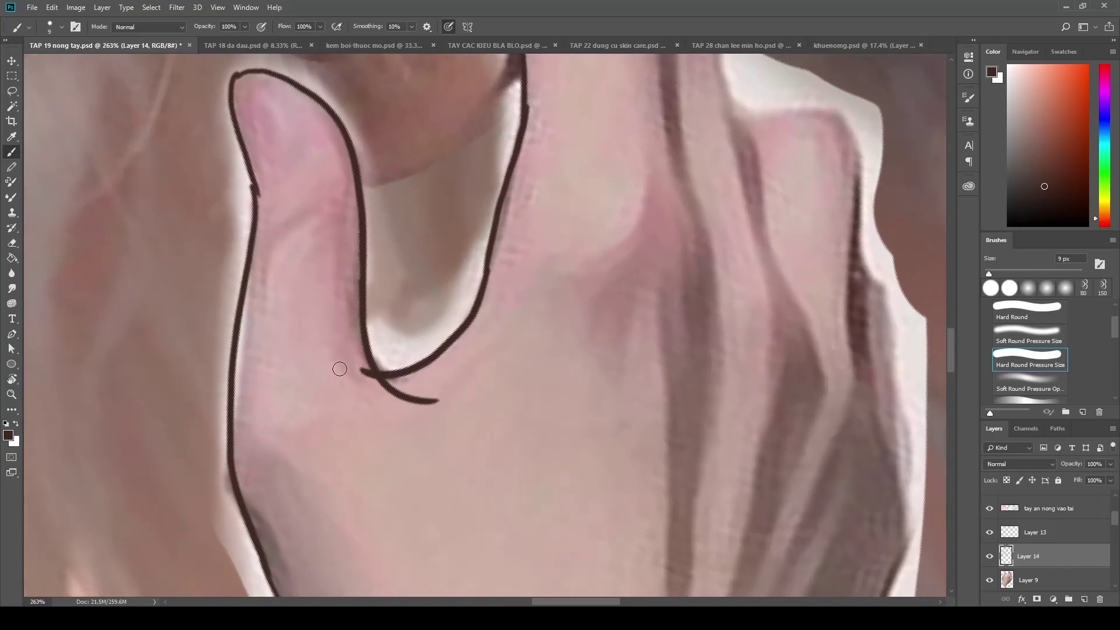
key(e)
drag(345, 378, 355, 400)
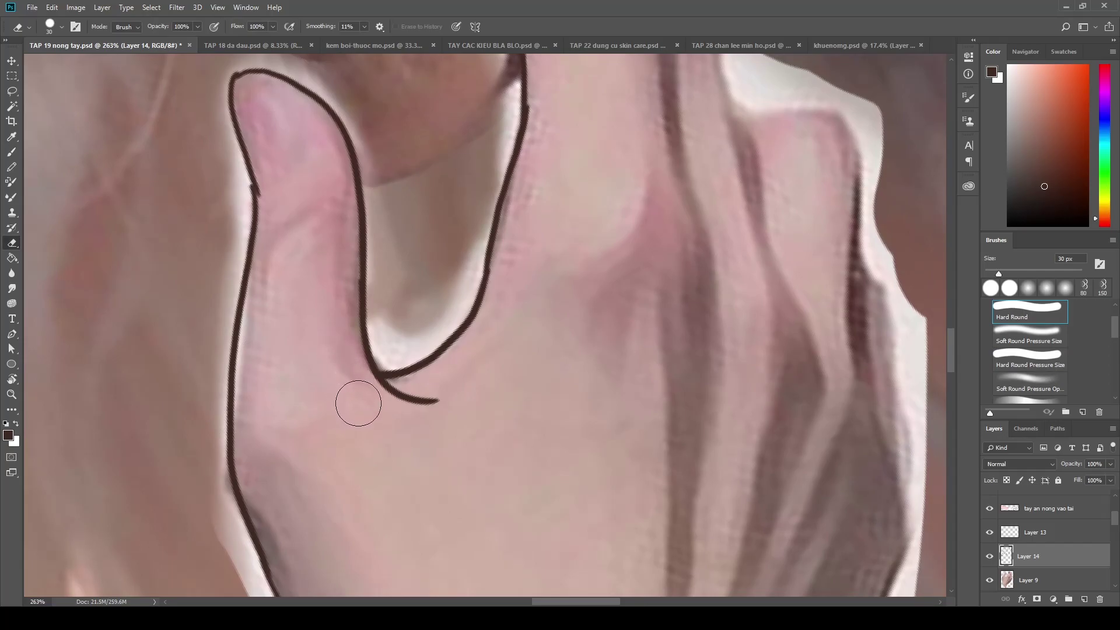
scroll(445, 420, down, 3)
scroll(514, 335, up, 2)
scroll(498, 324, up, 1)
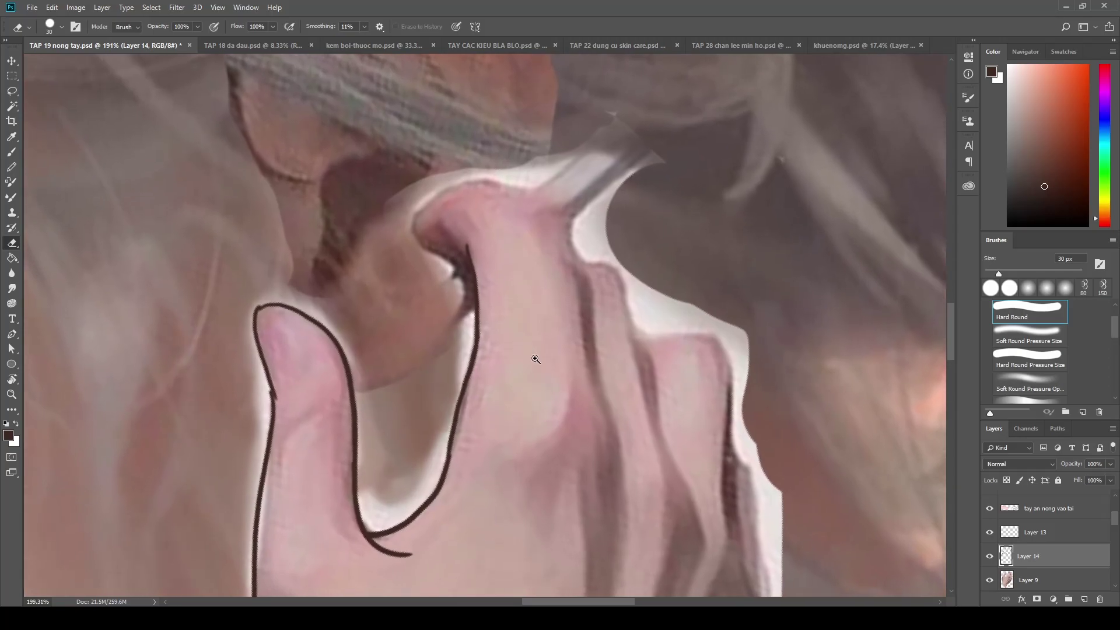
With a 9 px brush, outline the fingertip's top and the first finger's right edge
scroll(513, 373, up, 1)
key(b)
drag(411, 215, 472, 306)
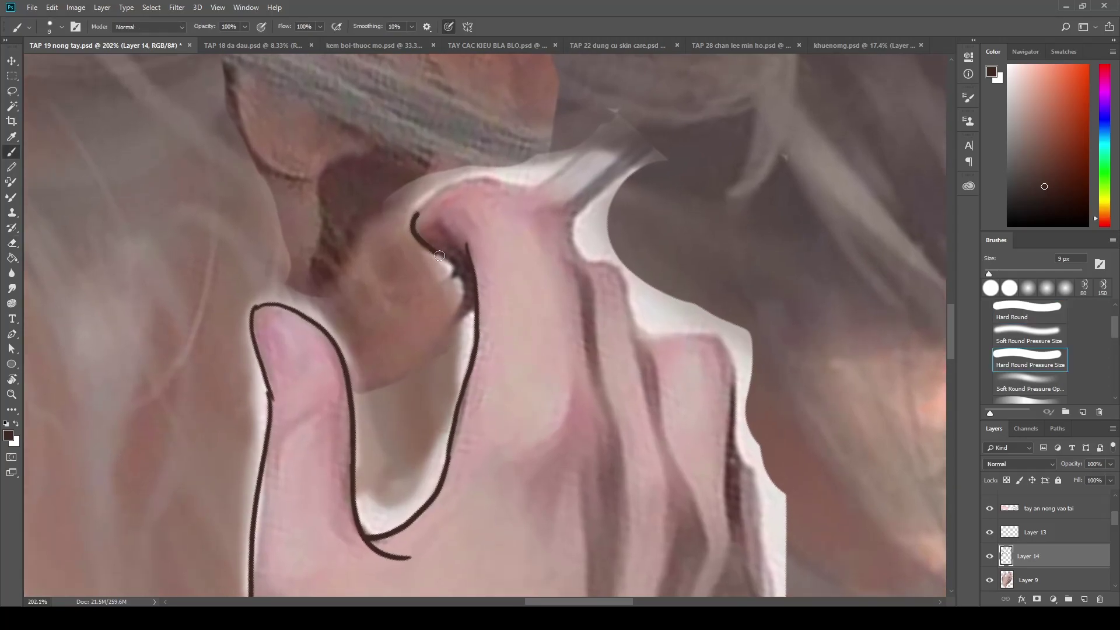
key(ctrl+z)
drag(420, 219, 464, 270)
scroll(455, 310, down, 2)
scroll(455, 309, down, 1)
key(ctrl+z)
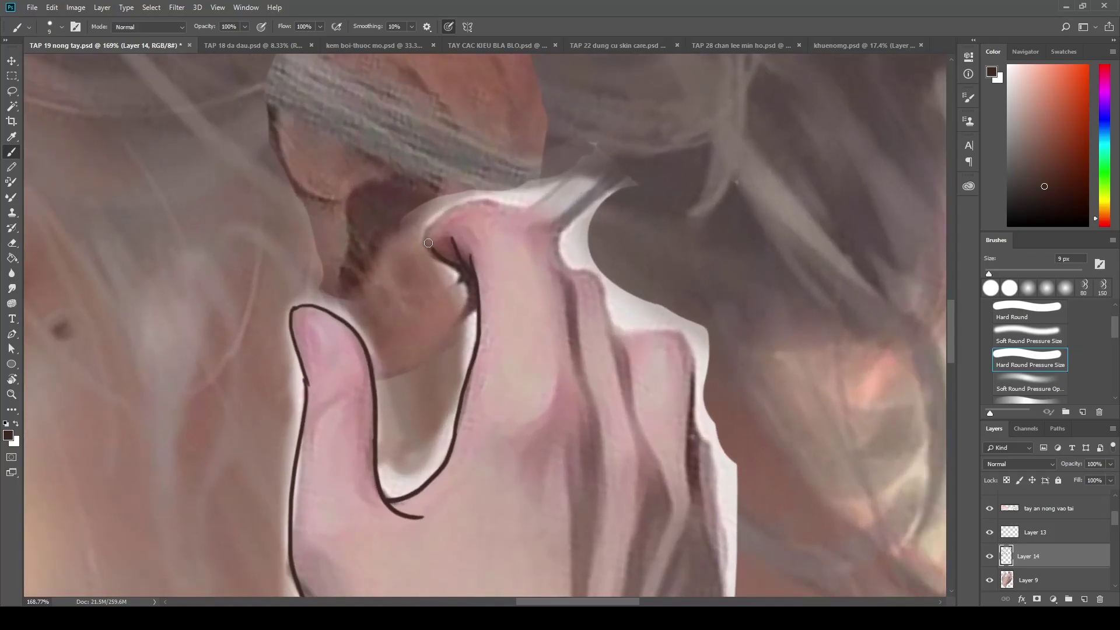
drag(425, 232, 460, 266)
key(ctrl+z)
drag(425, 231, 473, 270)
drag(424, 233, 527, 215)
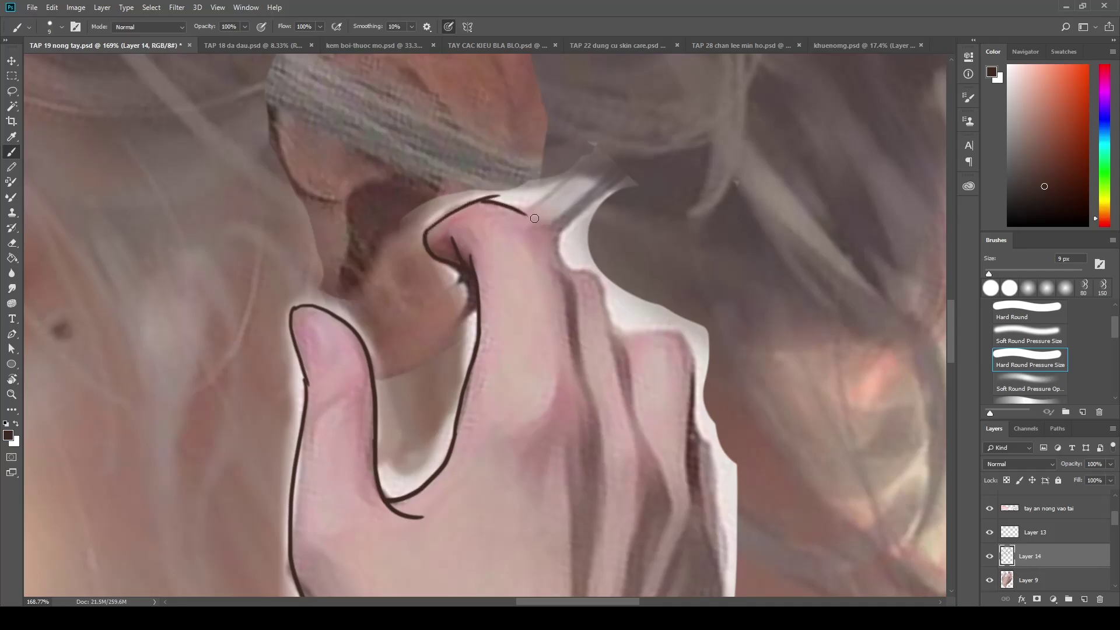
drag(526, 212, 560, 286)
key(ctrl+z)
key(ctrl+z)
mouse_move(476, 200)
mouse_down()
mouse_move(499, 201)
mouse_move(550, 235)
mouse_move(563, 386)
mouse_up()
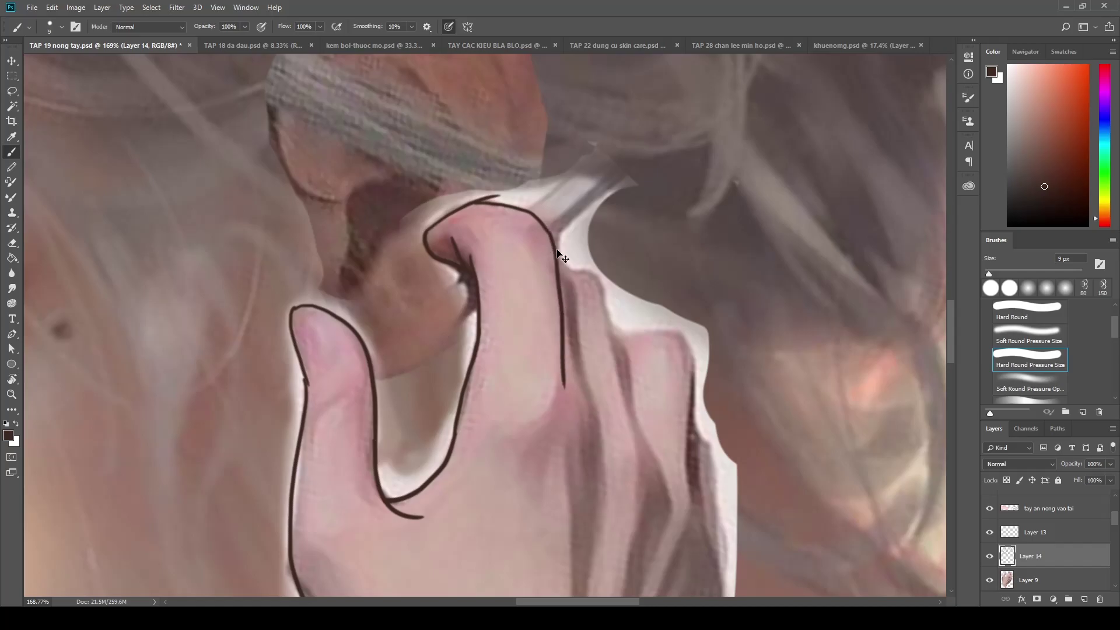
key(ctrl+z)
drag(551, 233, 564, 391)
key(ctrl+z)
drag(545, 222, 604, 397)
Trace the top and side of the next fingers, redoing strokes until clean
scroll(553, 389, down, 1)
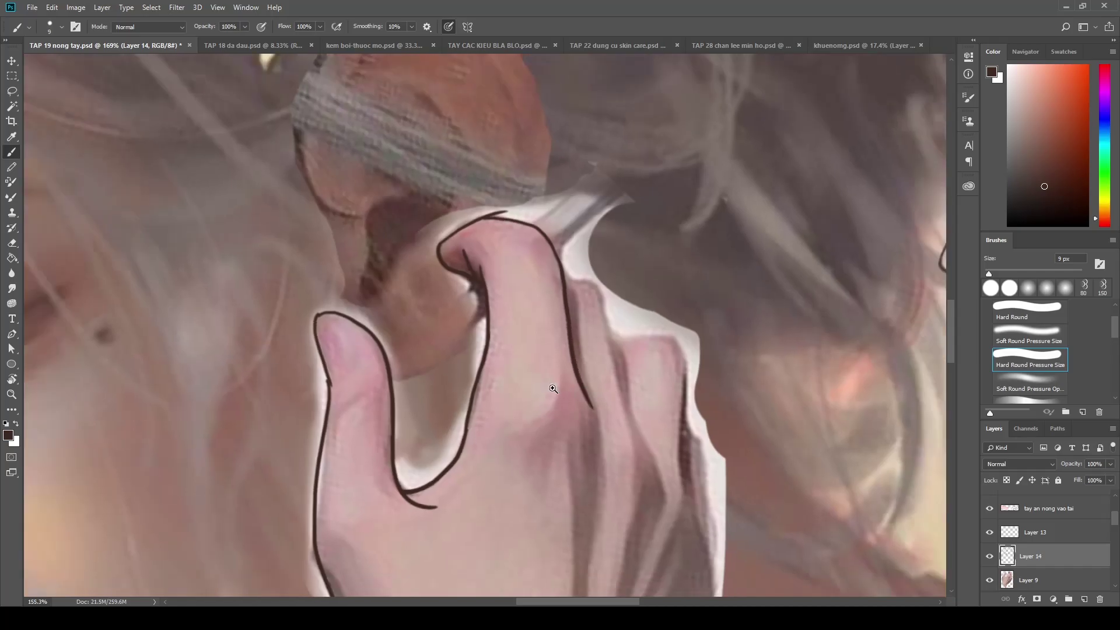
scroll(553, 388, down, 5)
scroll(583, 269, up, 5)
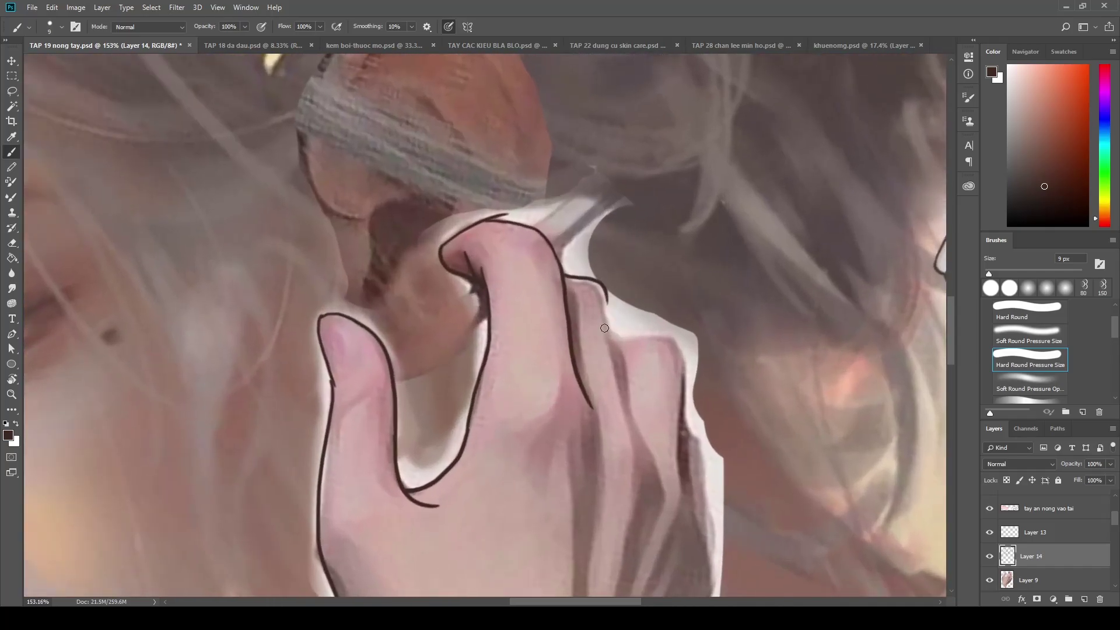
drag(566, 282, 607, 357)
key(ctrl+z)
drag(569, 278, 618, 378)
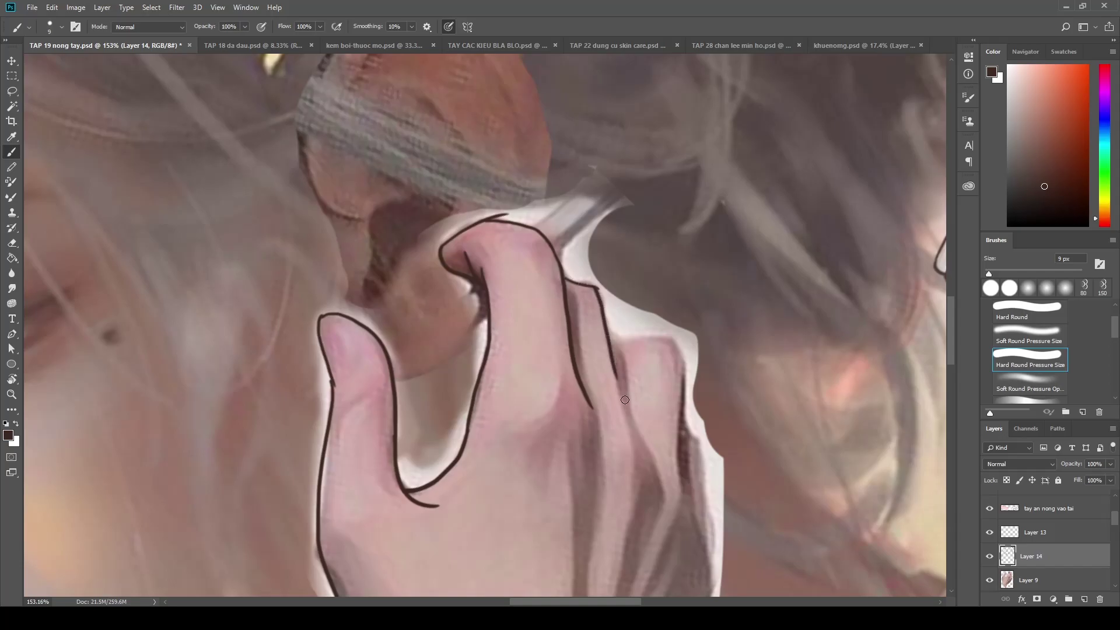
scroll(615, 355, down, 5)
scroll(624, 388, up, 4)
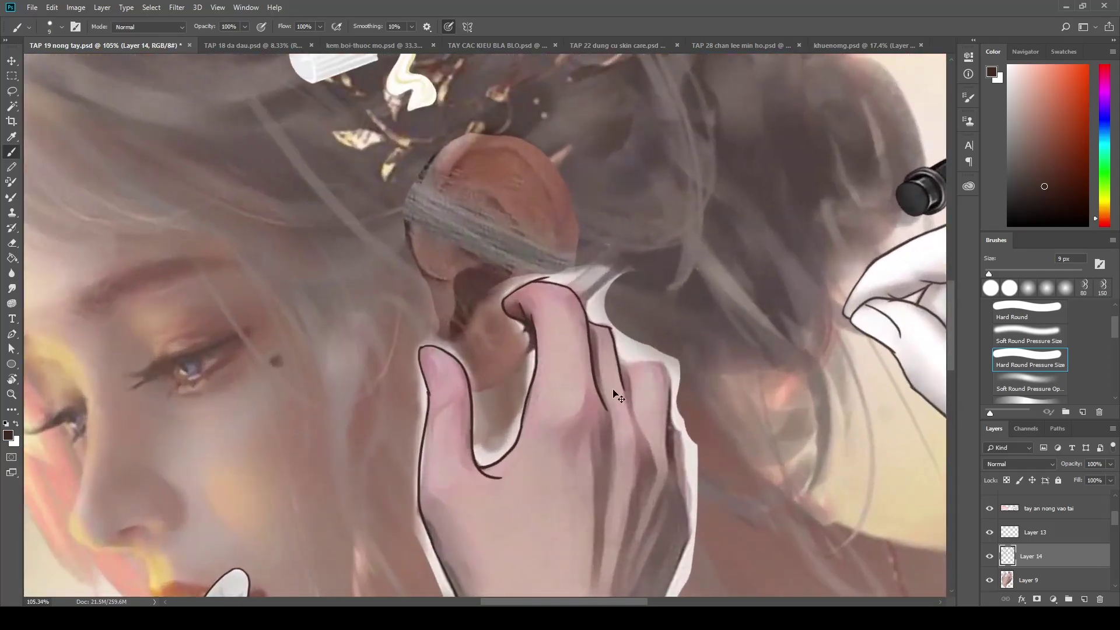
key(ctrl+z)
drag(598, 322, 641, 434)
key(ctrl+z)
scroll(599, 429, down, 4)
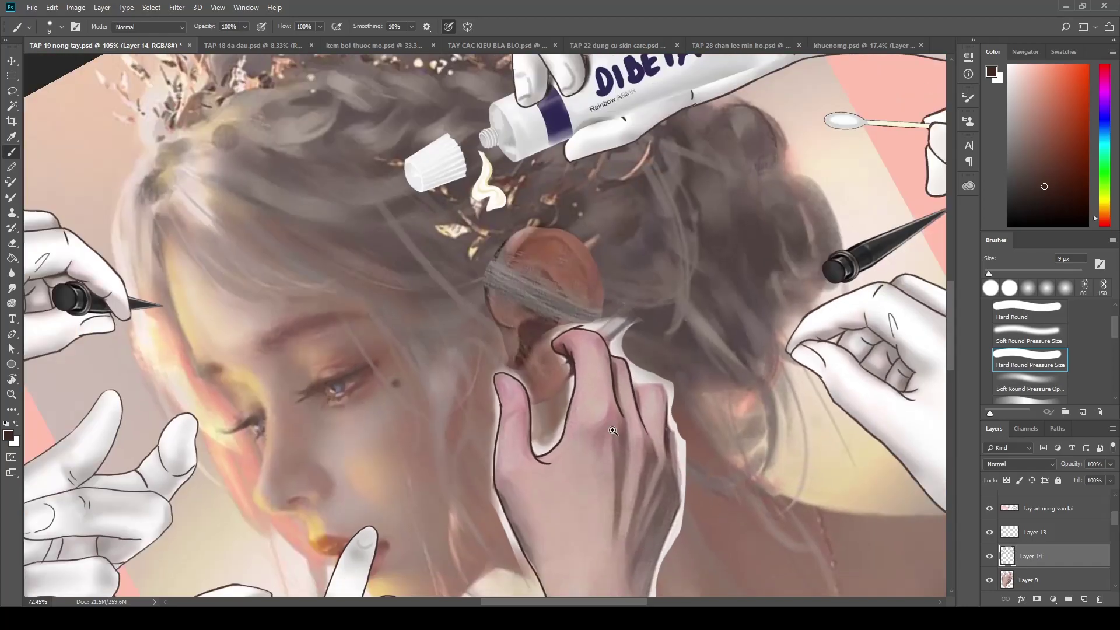
scroll(600, 429, up, 2)
scroll(612, 379, up, 1)
scroll(615, 367, up, 1)
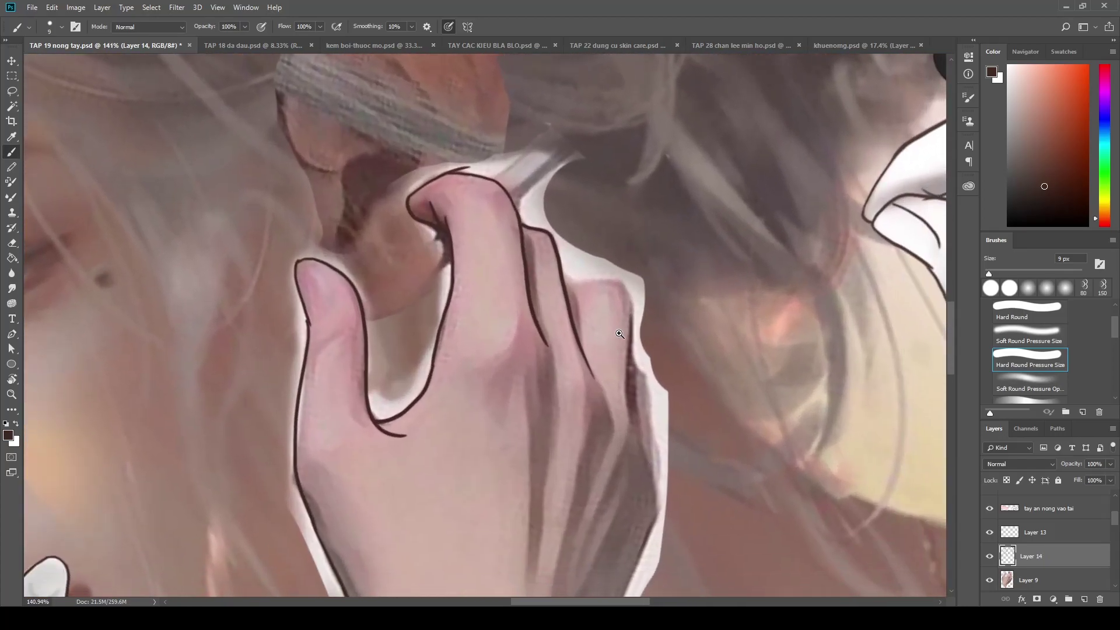
scroll(624, 350, up, 1)
scroll(627, 344, down, 1)
drag(567, 282, 623, 380)
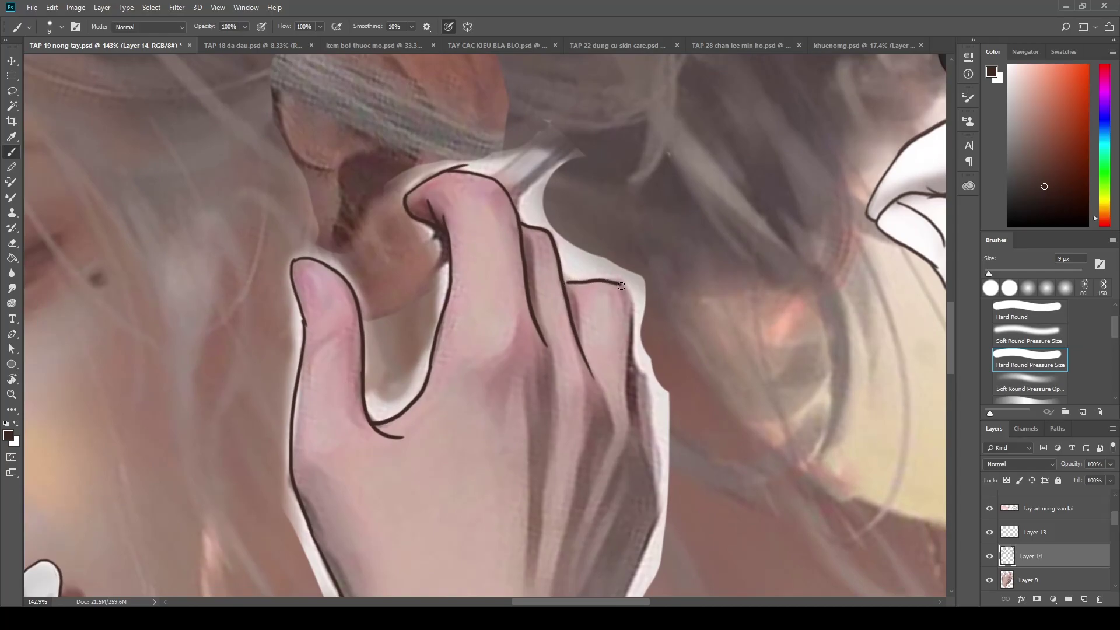
key(ctrl+z)
mouse_move(568, 284)
mouse_down()
mouse_move(629, 349)
mouse_move(634, 426)
mouse_up()
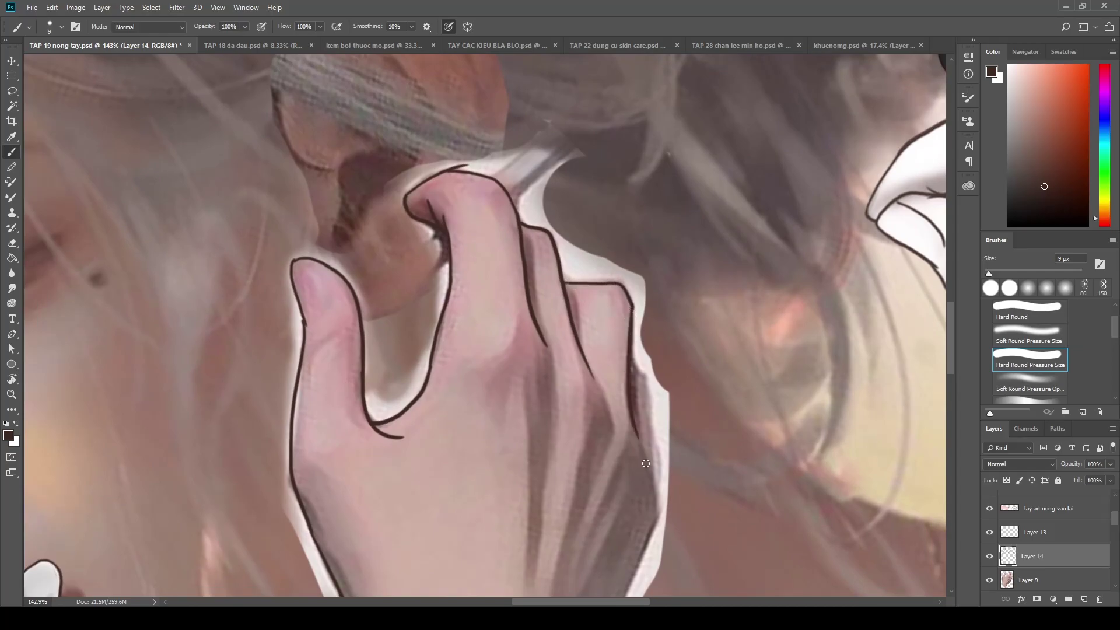
Outline the hand's right side and lower edge down toward the wrist
scroll(632, 353, up, 2)
drag(632, 355, 655, 541)
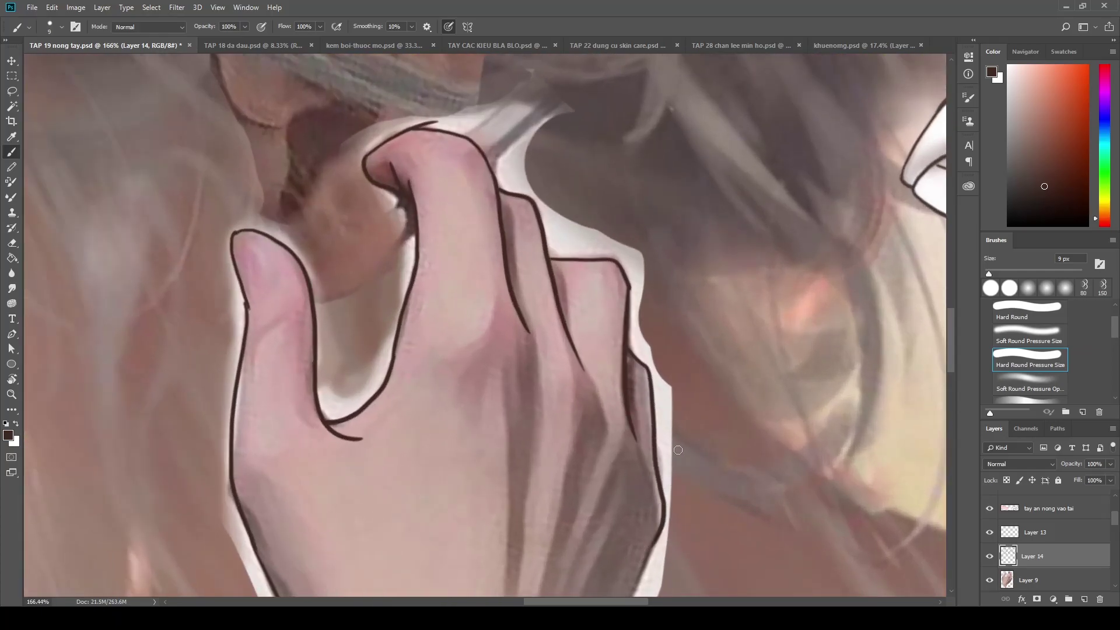
scroll(649, 389, up, 2)
scroll(612, 325, down, 2)
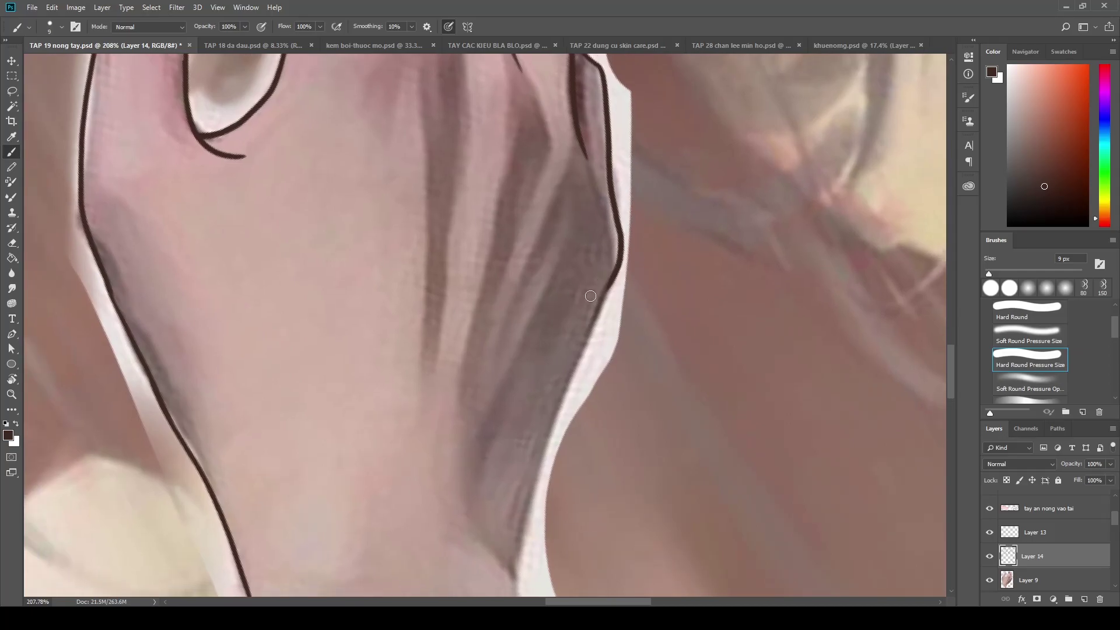
drag(610, 277, 537, 445)
key(ctrl+z)
mouse_move(610, 322)
mouse_down()
mouse_move(636, 146)
mouse_move(590, 228)
mouse_move(545, 364)
mouse_move(535, 457)
mouse_up()
key(ctrl+z)
drag(562, 312, 537, 454)
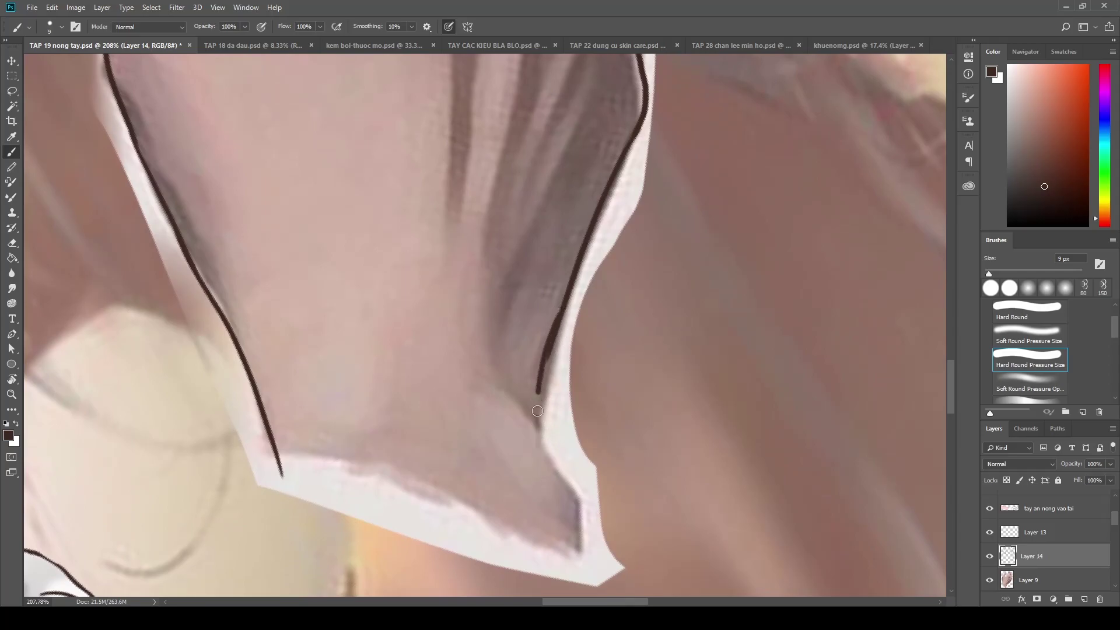
key(ctrl+z)
mouse_move(560, 315)
mouse_down()
mouse_move(547, 454)
mouse_move(583, 498)
mouse_up()
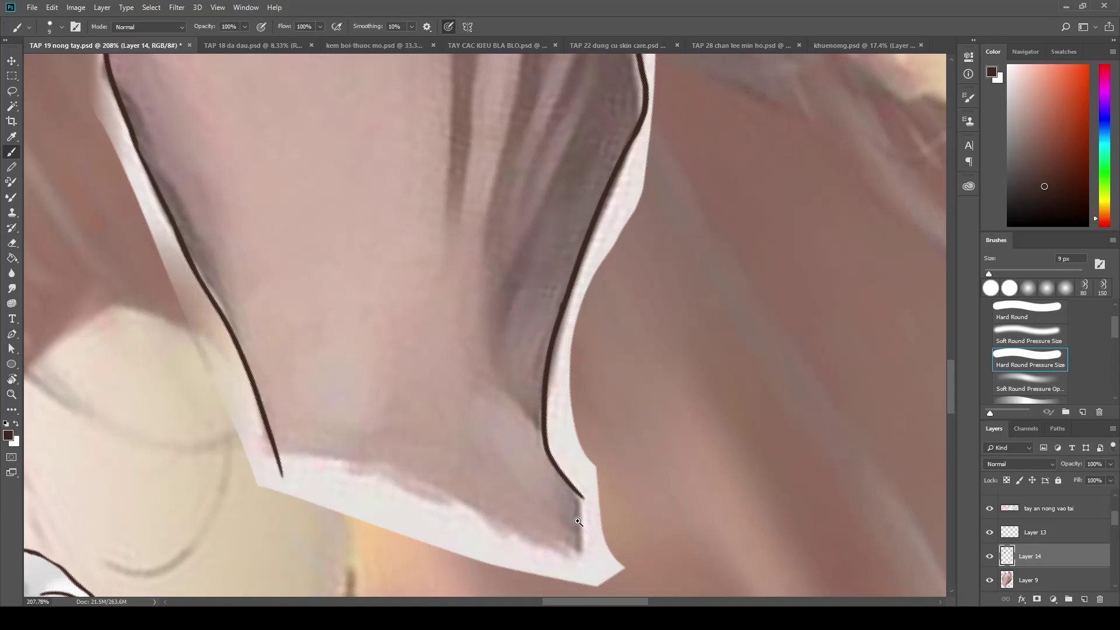
scroll(562, 501, down, 5)
scroll(533, 528, up, 3)
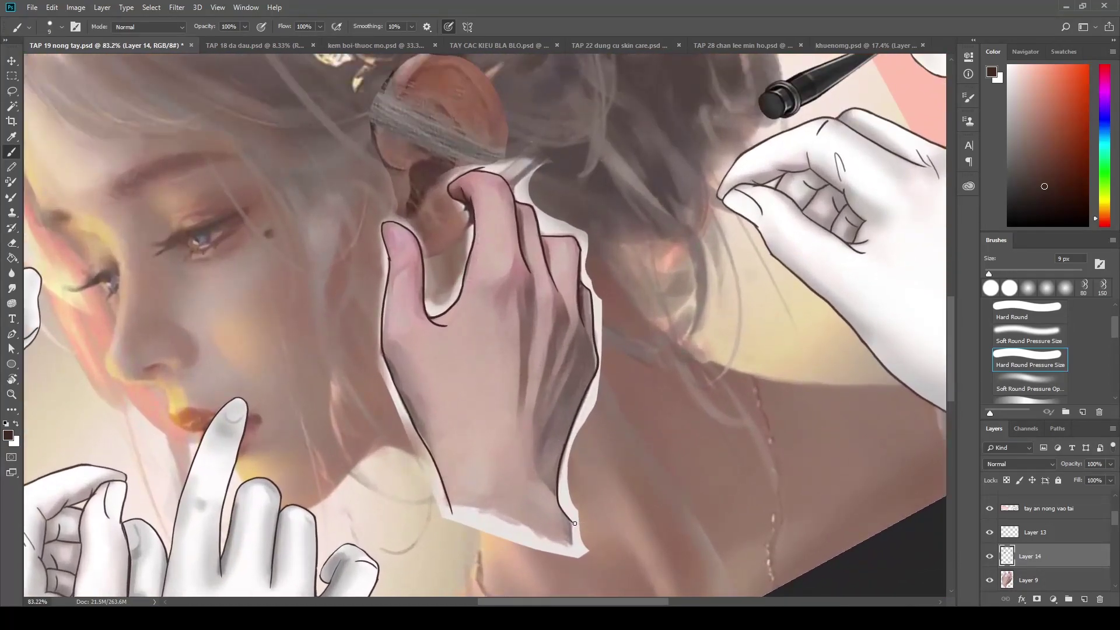
Draw both wrist lines down to the bottom of the canvas
drag(570, 523, 577, 596)
scroll(581, 503, down, 5)
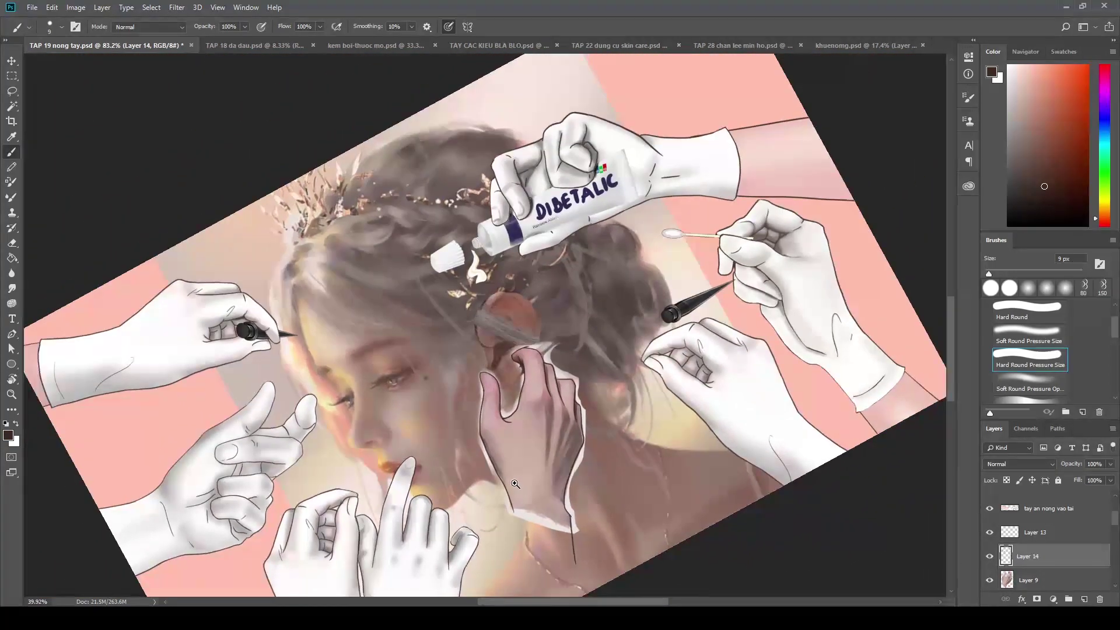
scroll(572, 503, up, 5)
key(ctrl+z)
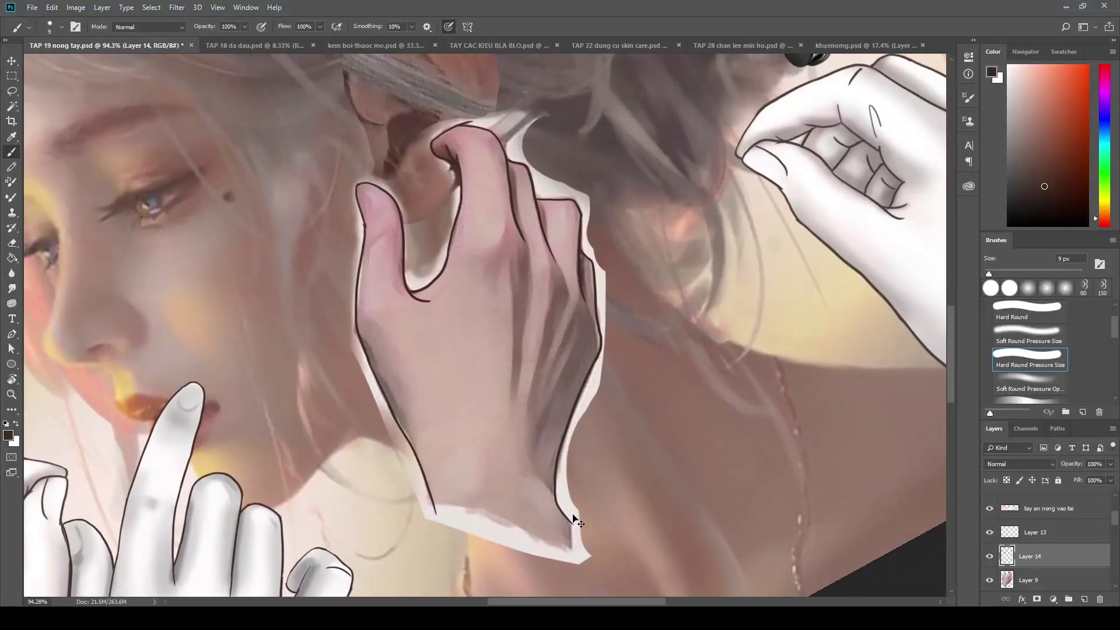
key(e)
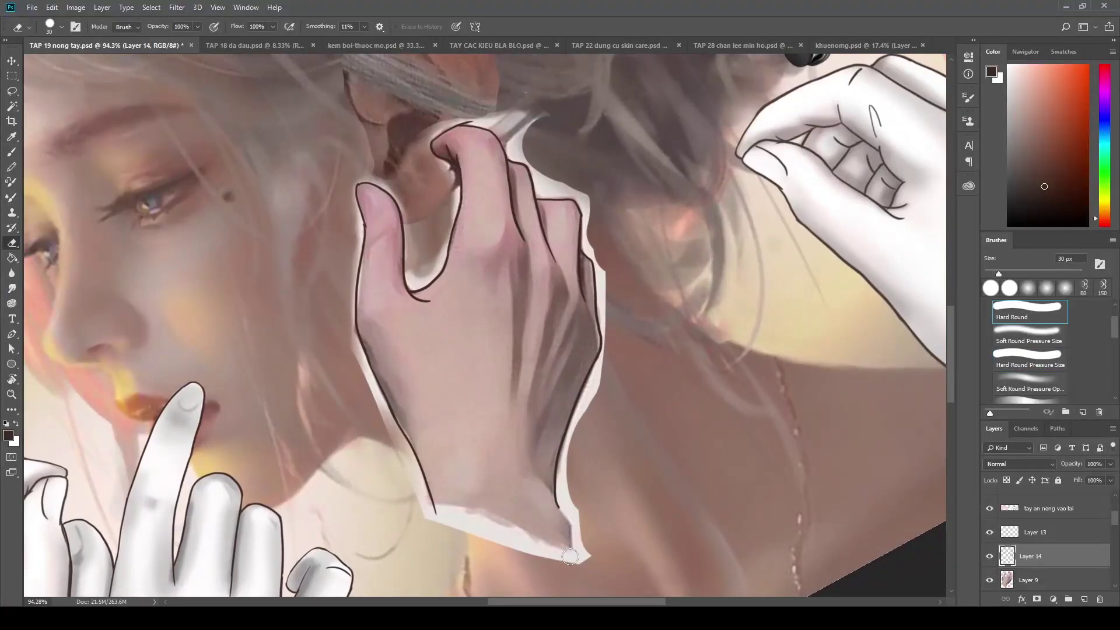
key(b)
drag(557, 506, 573, 596)
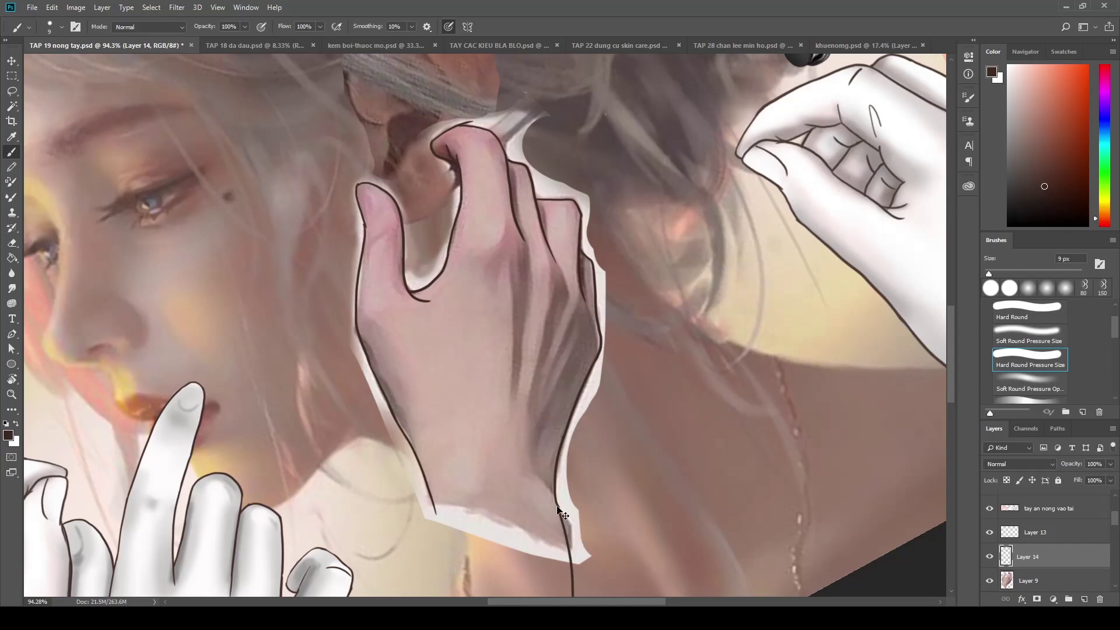
key(ctrl+z)
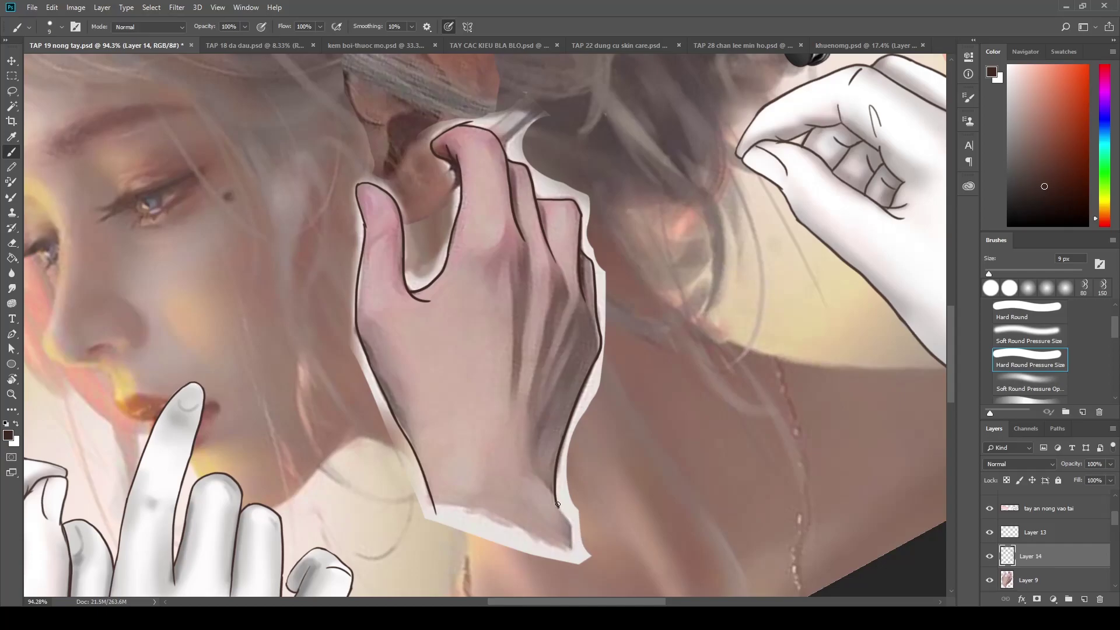
drag(559, 512, 563, 595)
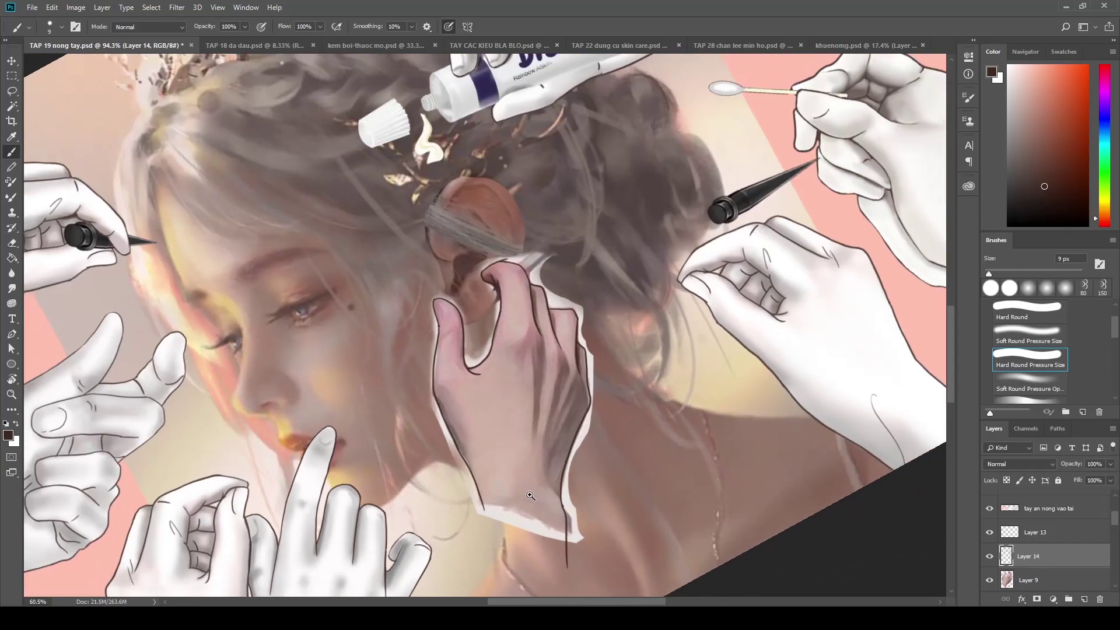
scroll(547, 486, down, 3)
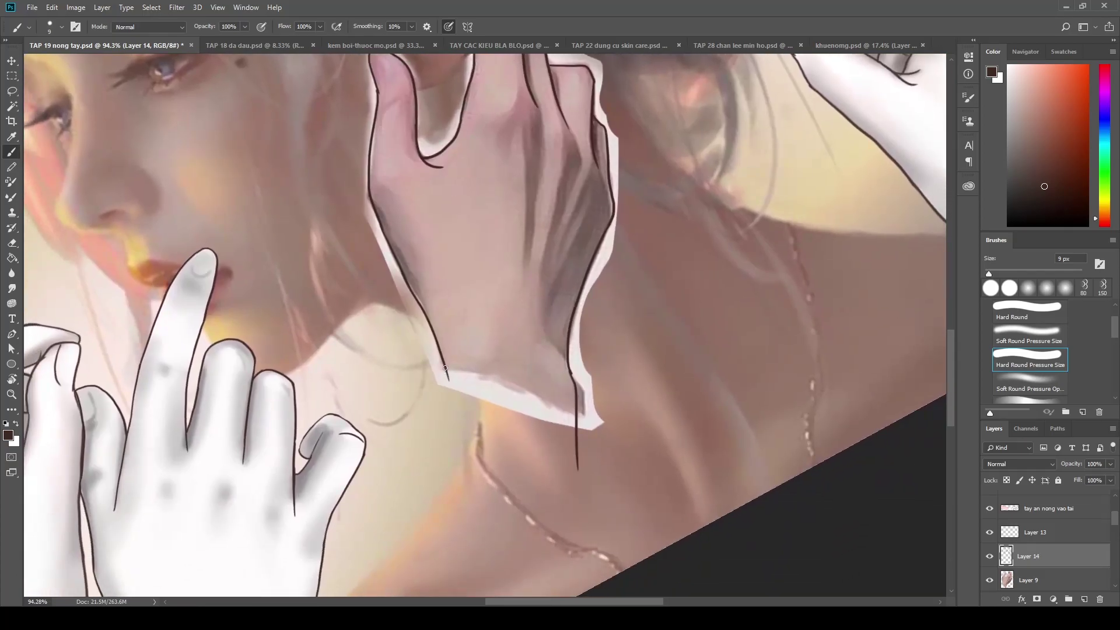
drag(445, 368, 463, 595)
key(ctrl+z)
drag(444, 365, 457, 595)
Check the whole canvas, then extend an outline stroke down the neck
key(ctrl+0)
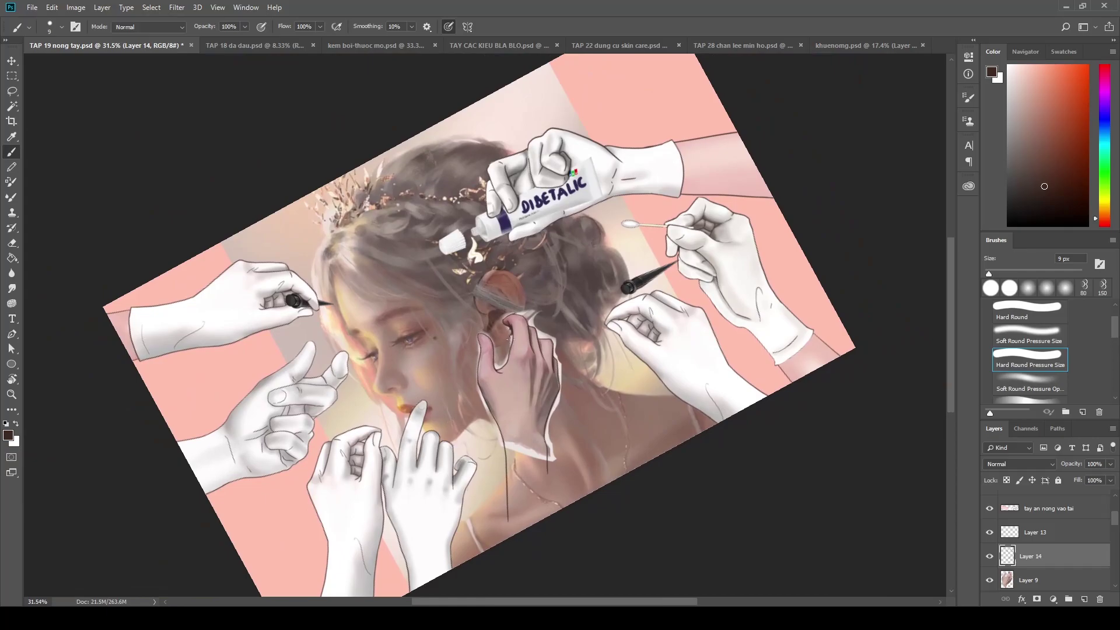
scroll(511, 338, up, 2)
scroll(524, 386, up, 1)
scroll(444, 331, up, 1)
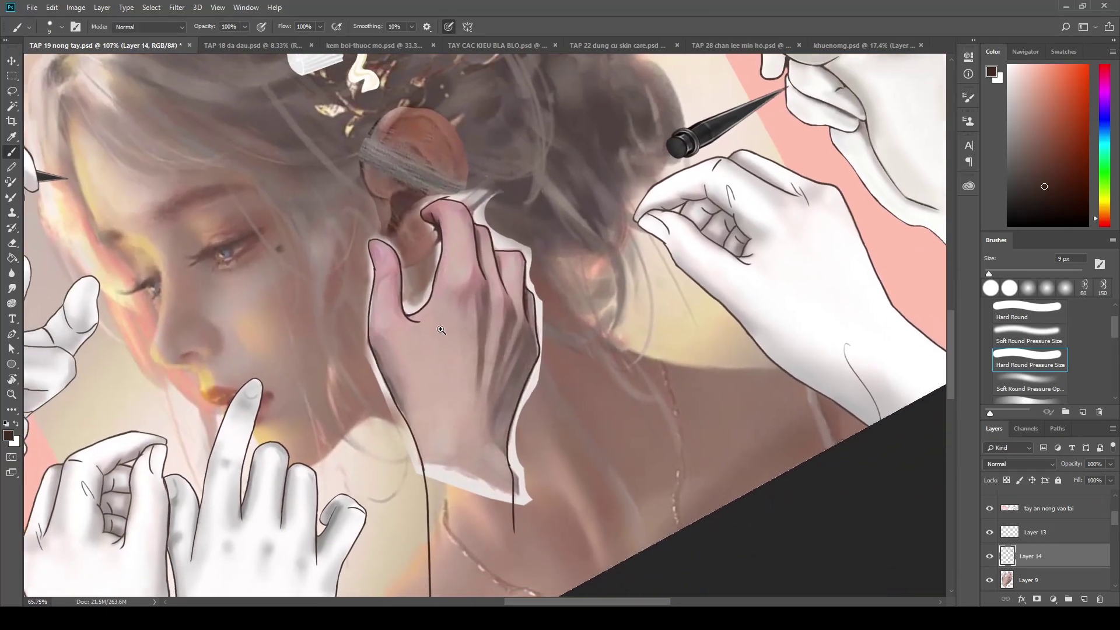
key(ctrl+0)
scroll(493, 427, up, 3)
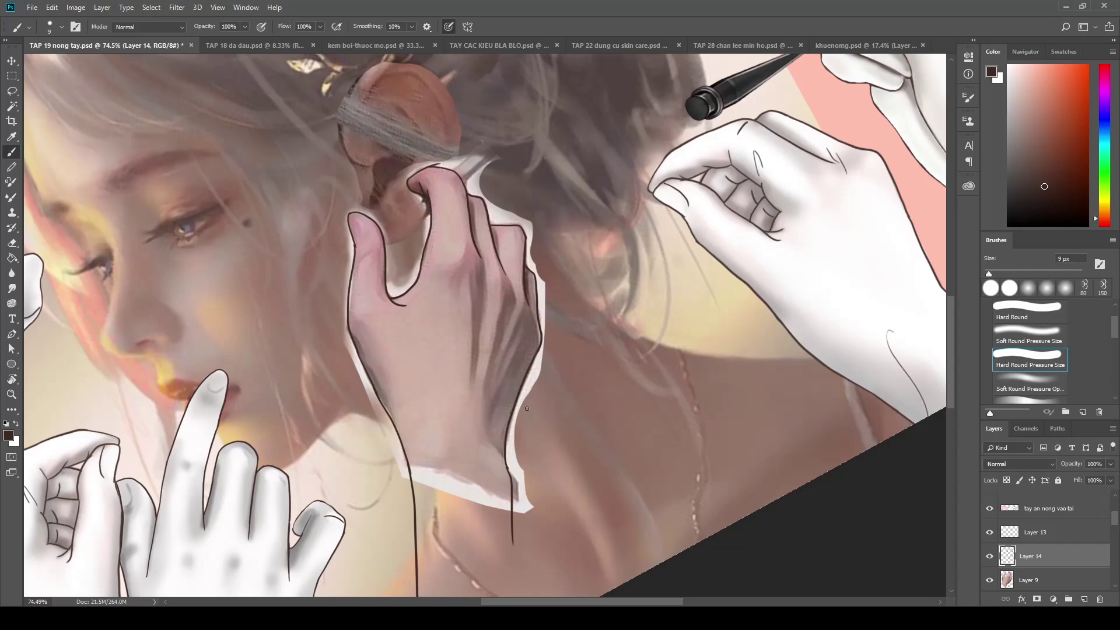
alt+scroll(425, 362, down, 2)
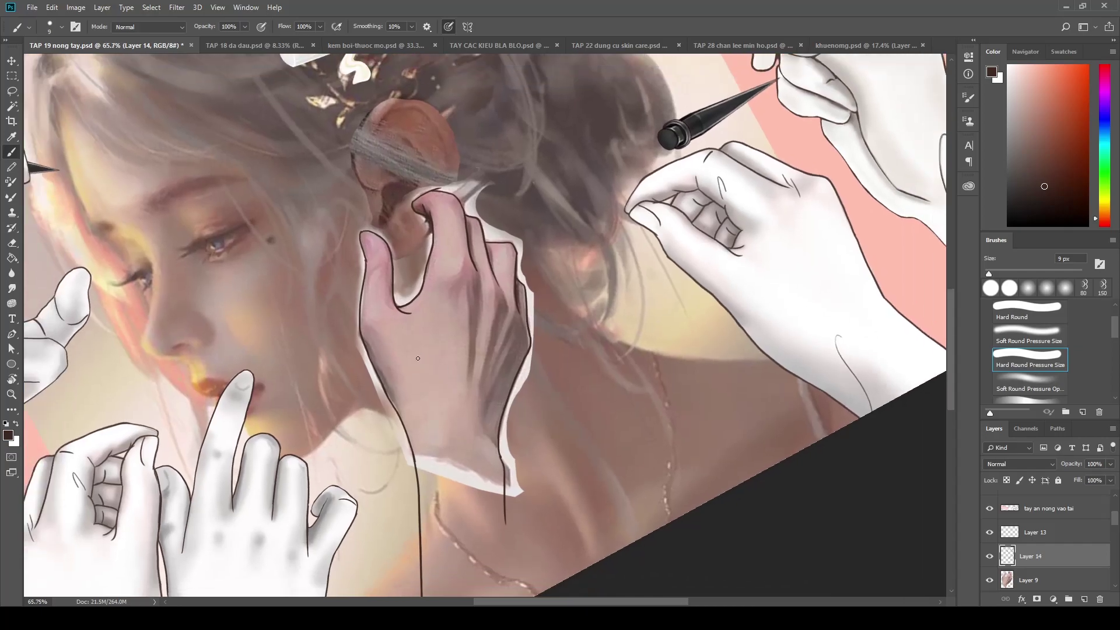
scroll(385, 432, down, 5)
mouse_move(557, 256)
mouse_down()
mouse_move(567, 252)
mouse_move(570, 388)
mouse_up()
key(ctrl+z)
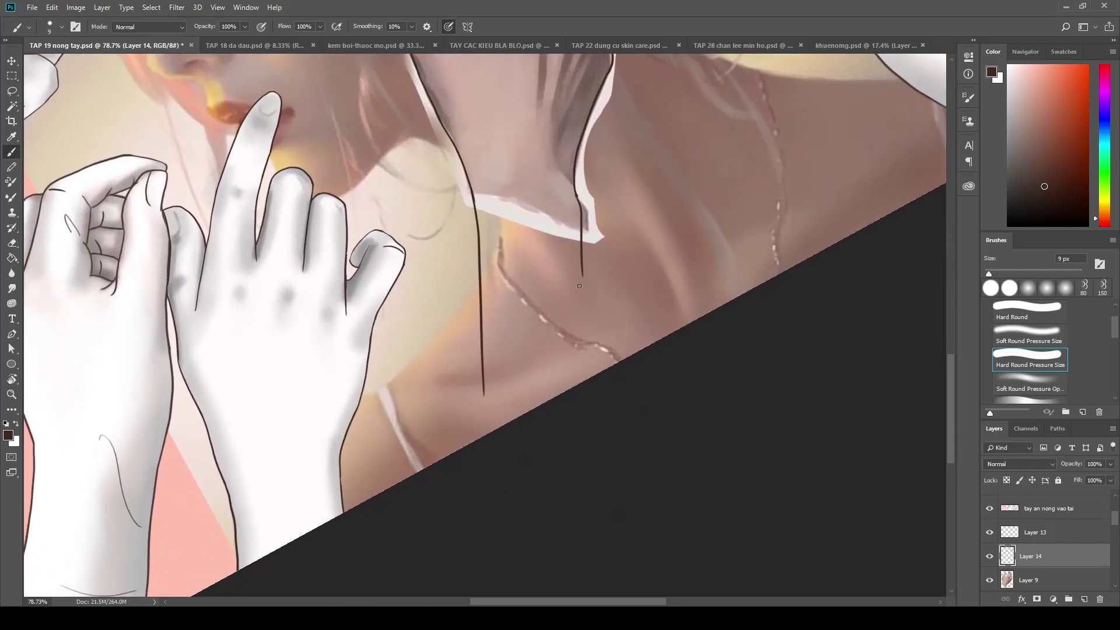
mouse_move(584, 299)
mouse_down()
mouse_move(588, 373)
mouse_move(534, 334)
mouse_up()
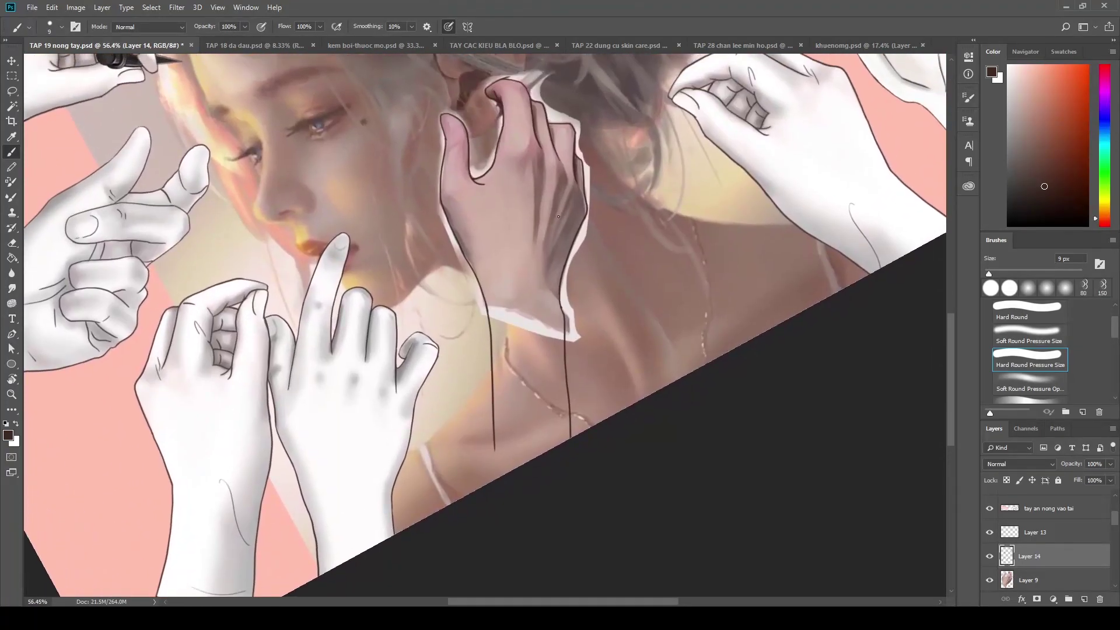
Move the painted hand beside the girl's eye and shift the neck line art upward
key(v)
click(528, 218)
drag(529, 219, 334, 264)
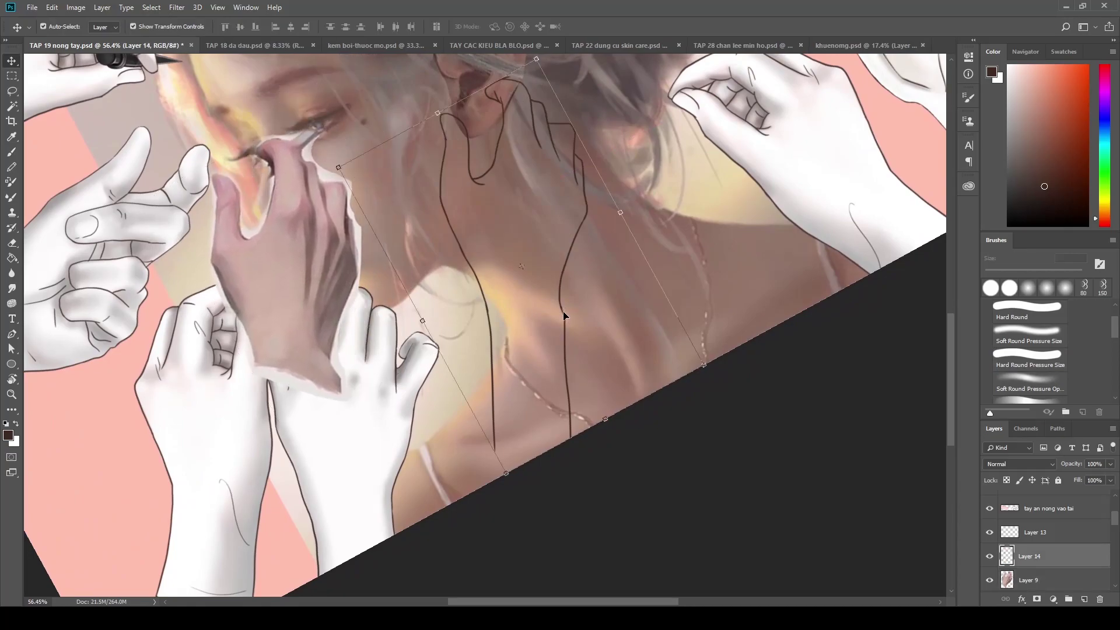
drag(564, 316, 563, 117)
Paint both neck lines longer, down toward the collarbone
key(b)
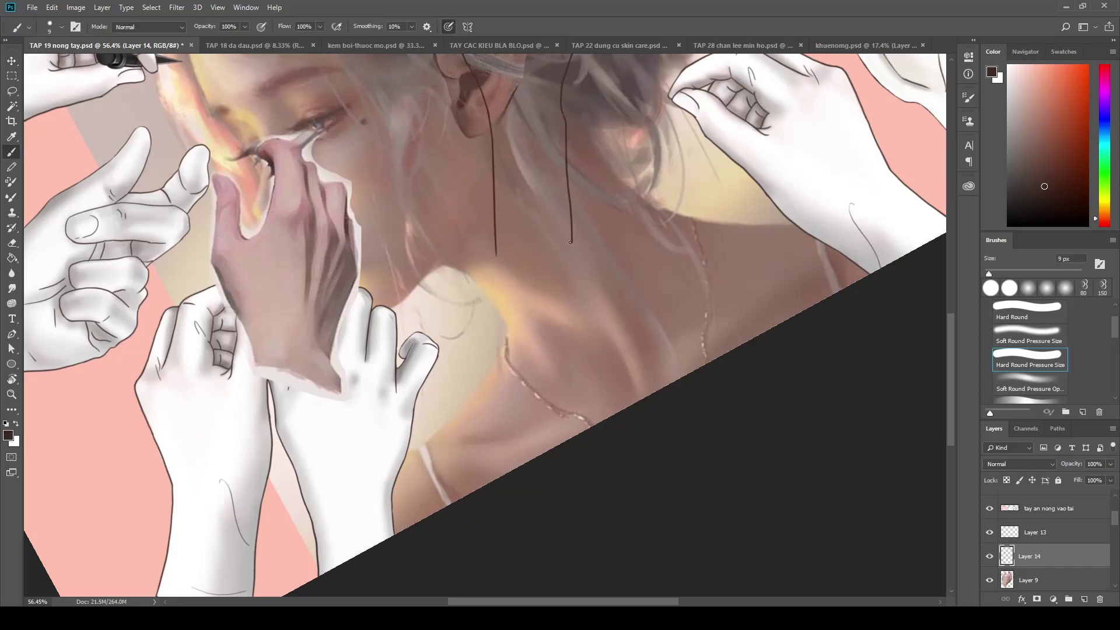
drag(571, 224, 575, 422)
key(ctrl+z)
drag(572, 207, 591, 426)
key(ctrl+z)
drag(572, 208, 591, 426)
drag(496, 227, 485, 450)
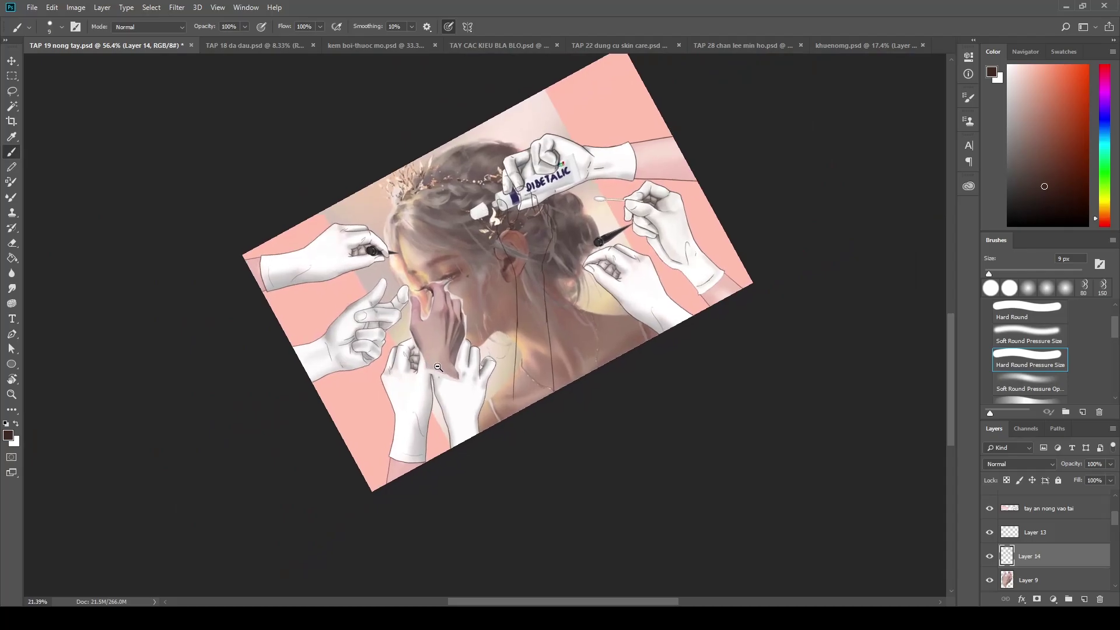
mouse_move(560, 321)
mouse_down()
mouse_move(479, 380)
mouse_move(505, 225)
mouse_move(495, 466)
mouse_up()
Erase the stray jog on the left neck line and the branch beside the right one
key(e)
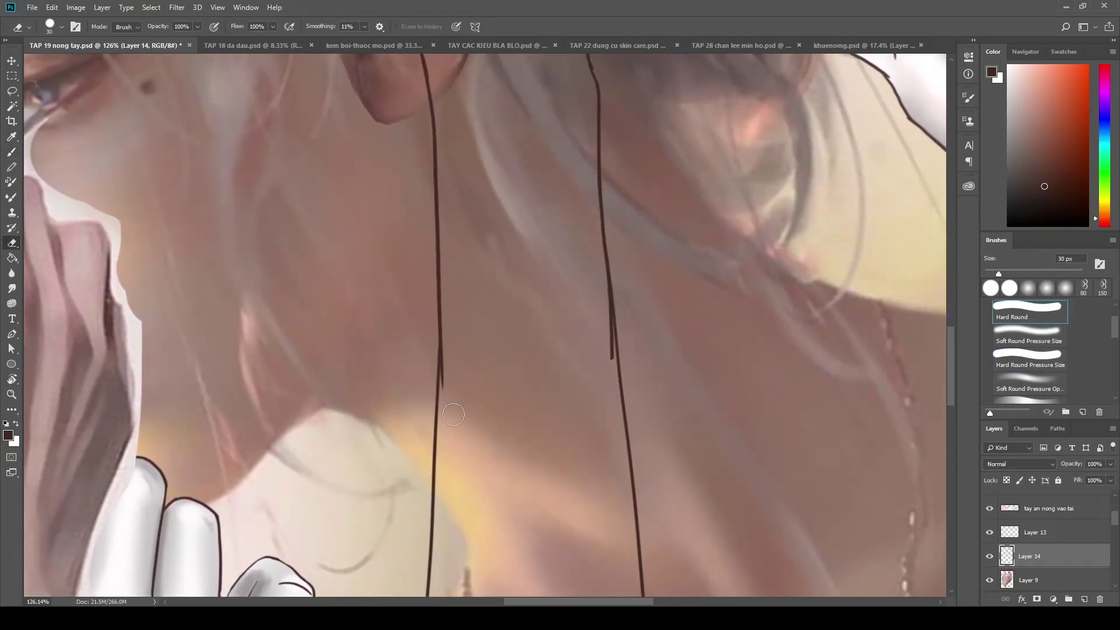
drag(452, 386, 451, 350)
drag(599, 294, 598, 402)
scroll(604, 389, down, 3)
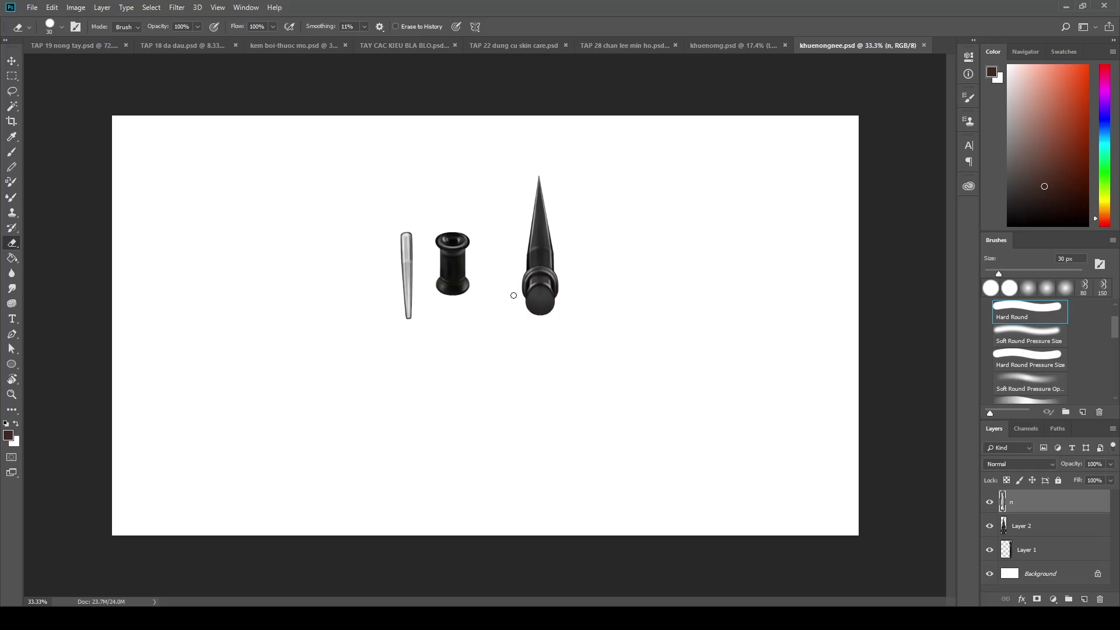
Zoom in and drag the black spool on Layer 1 slightly right and down
drag(527, 315, 585, 355)
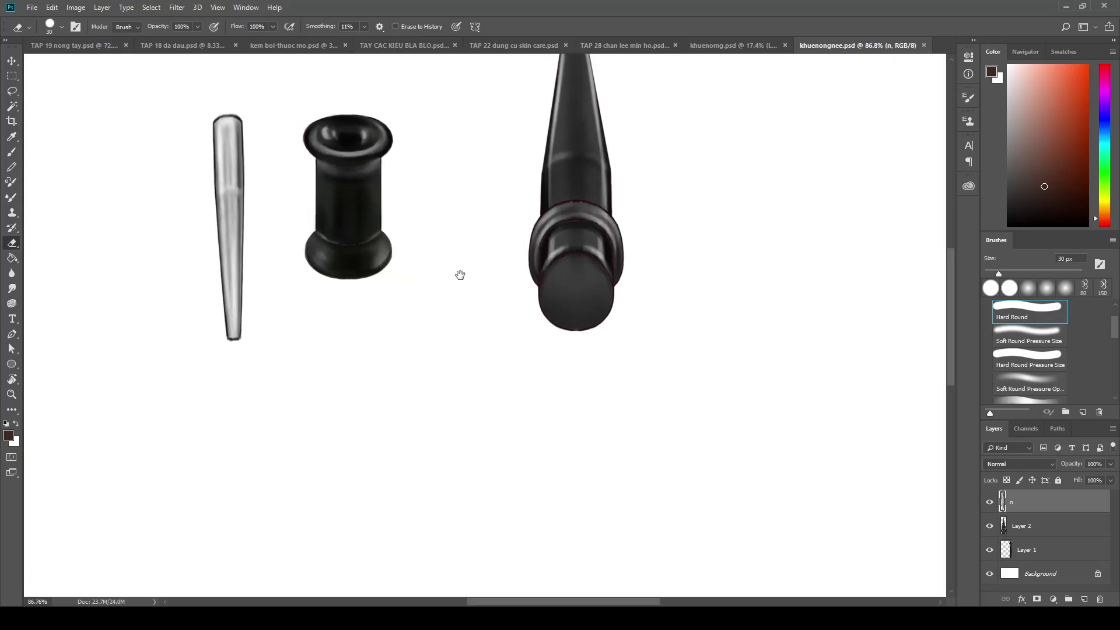
mouse_move(438, 296)
mouse_down()
mouse_move(553, 392)
mouse_move(507, 380)
mouse_up()
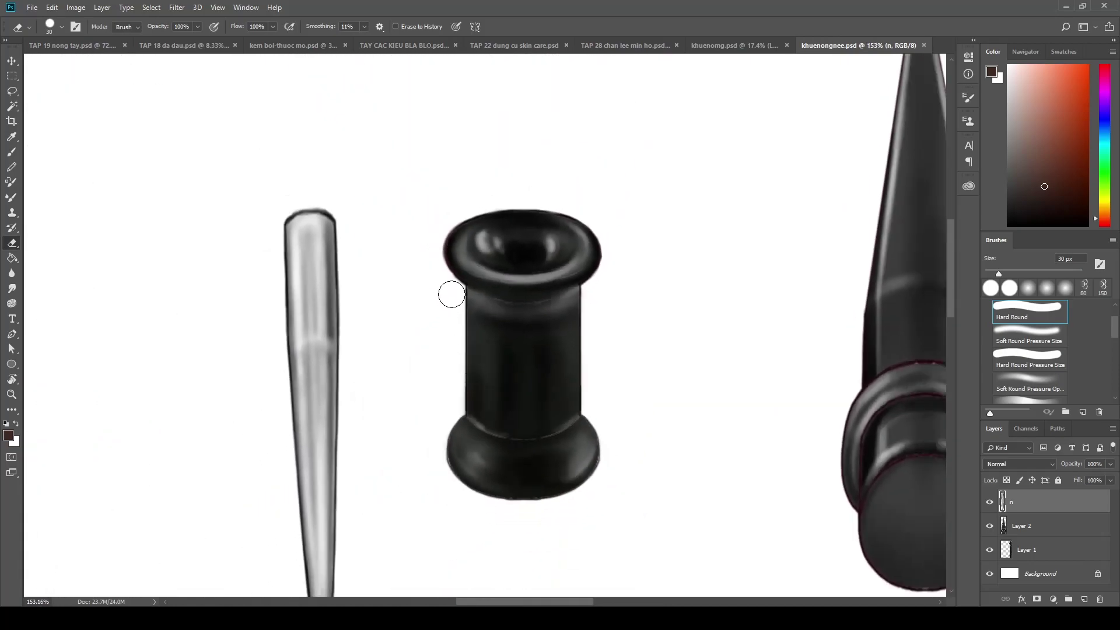
key(v)
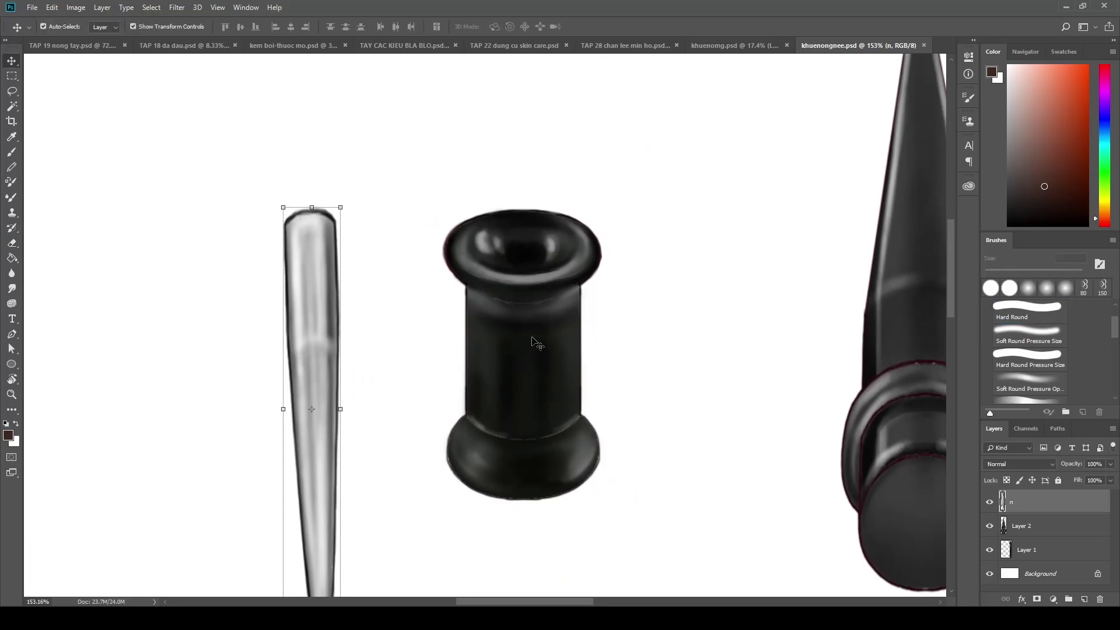
mouse_move(554, 335)
mouse_down()
mouse_move(591, 304)
mouse_move(710, 337)
mouse_move(607, 345)
mouse_up()
click(338, 347)
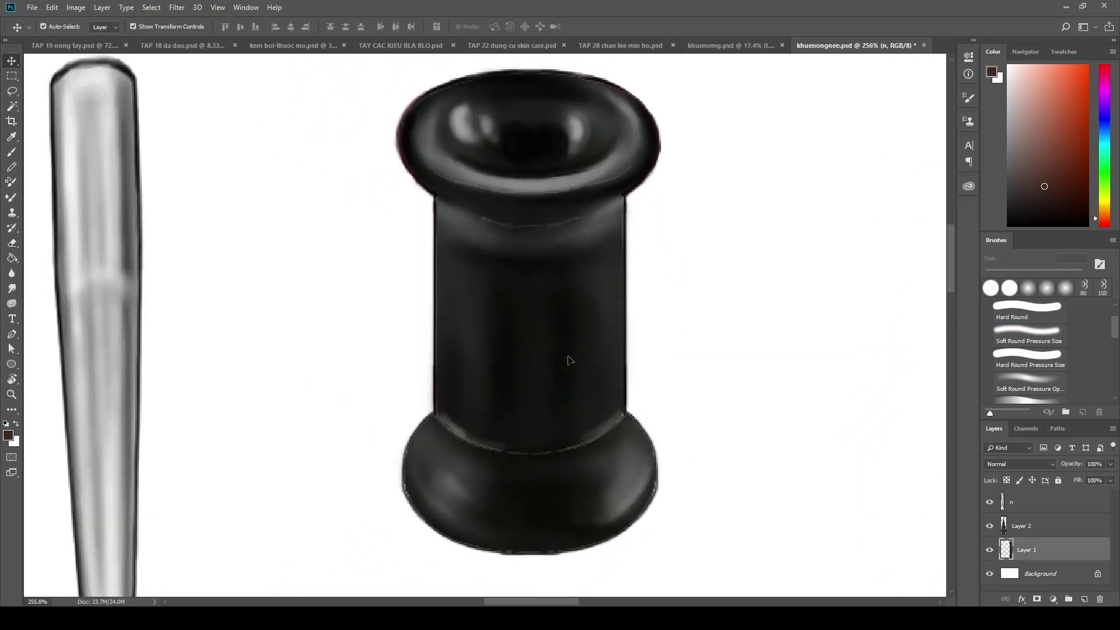
drag(569, 454, 605, 425)
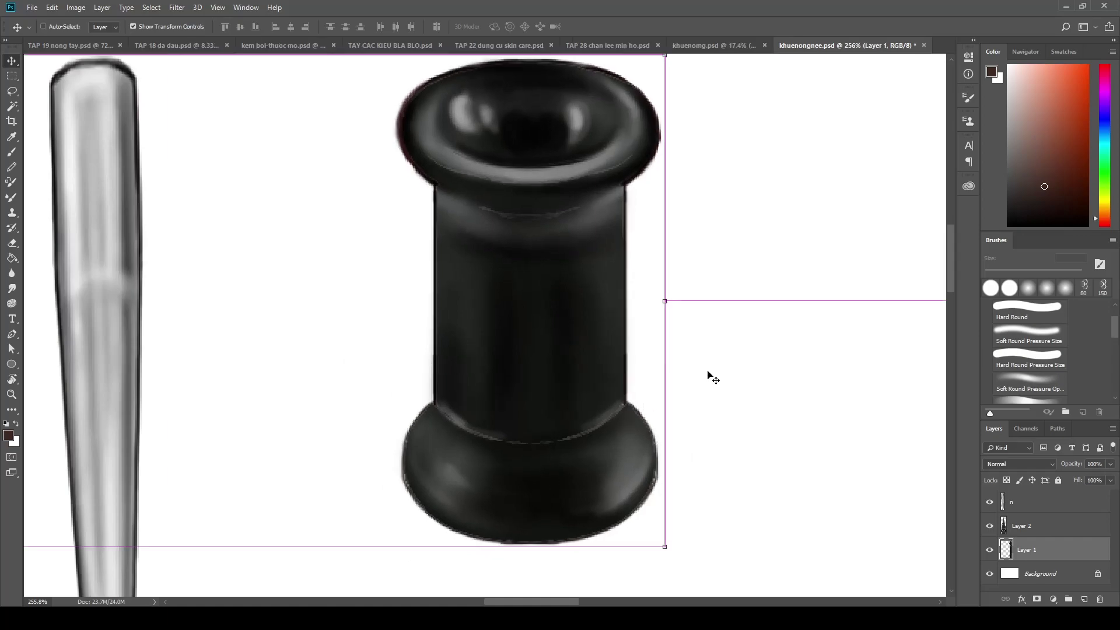
drag(709, 376, 737, 386)
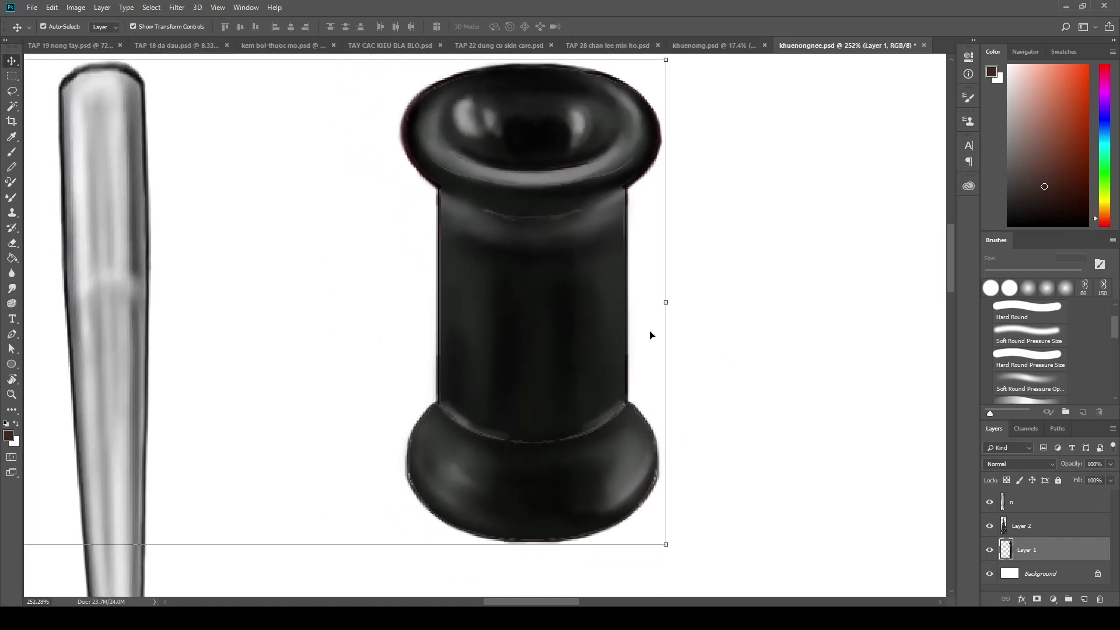
mouse_move(544, 252)
mouse_down()
mouse_move(598, 264)
mouse_move(608, 246)
mouse_move(583, 290)
mouse_up()
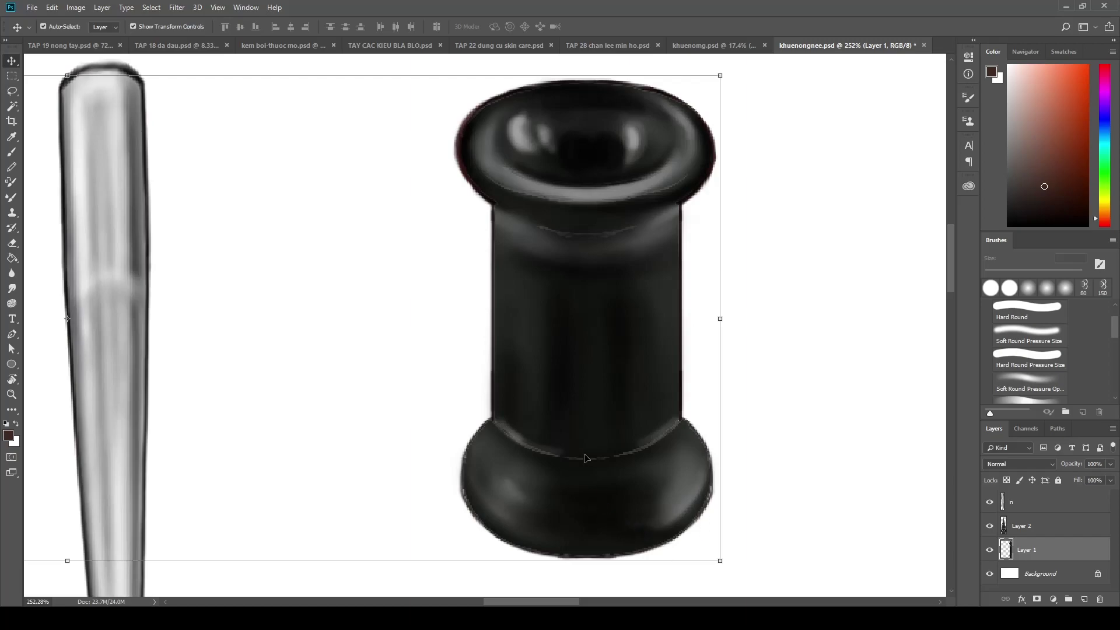
drag(648, 360, 593, 324)
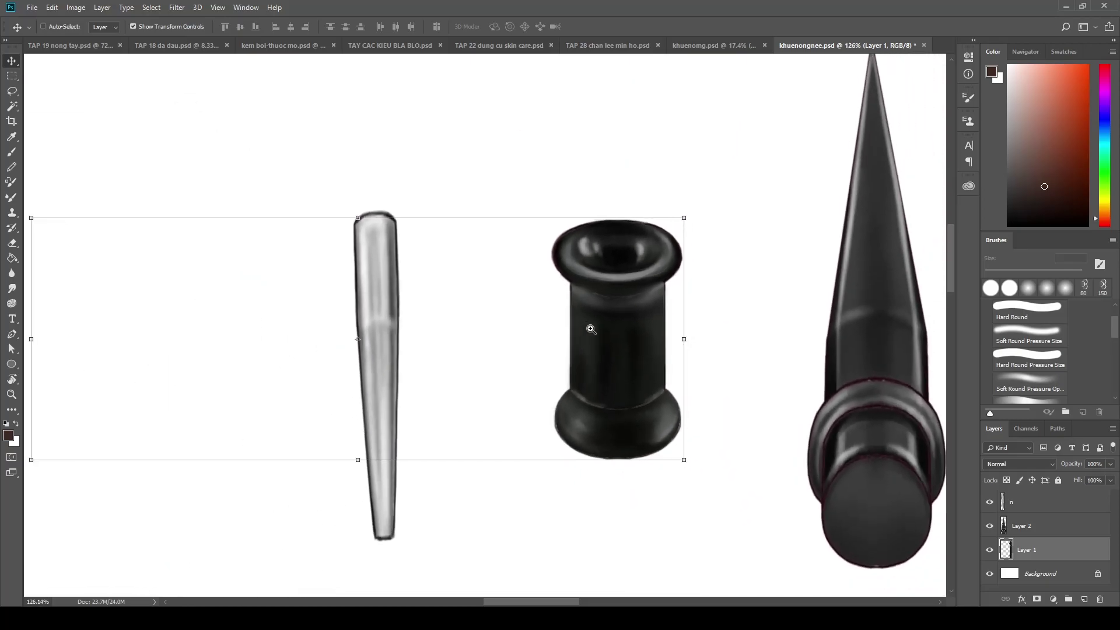
mouse_move(744, 390)
mouse_down()
mouse_move(745, 420)
mouse_move(708, 393)
mouse_move(777, 424)
mouse_move(745, 412)
mouse_up()
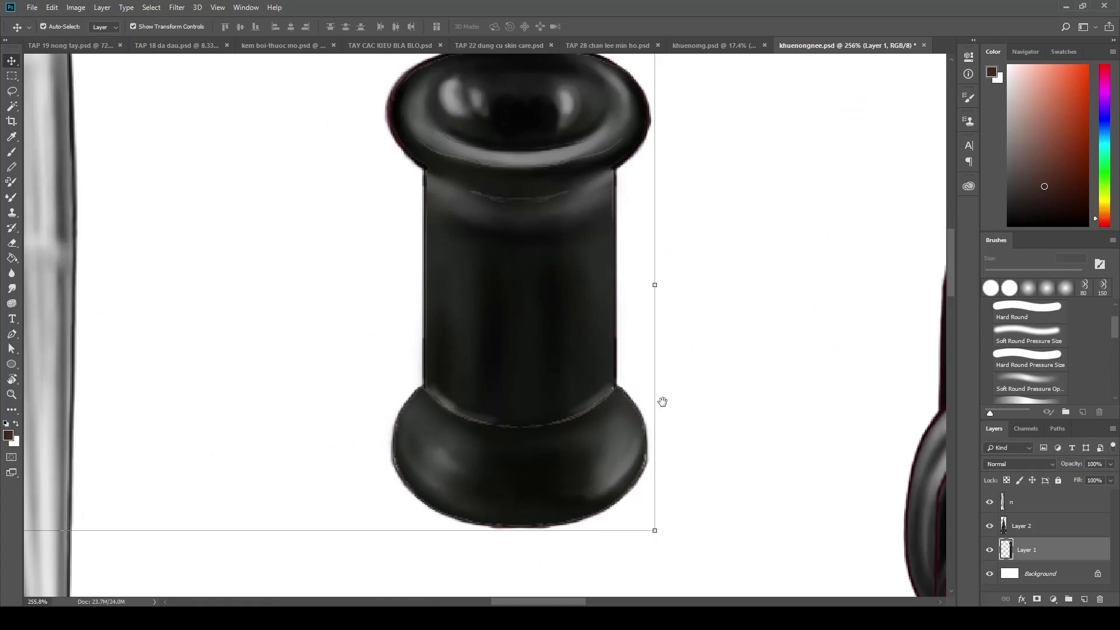
drag(663, 400, 780, 395)
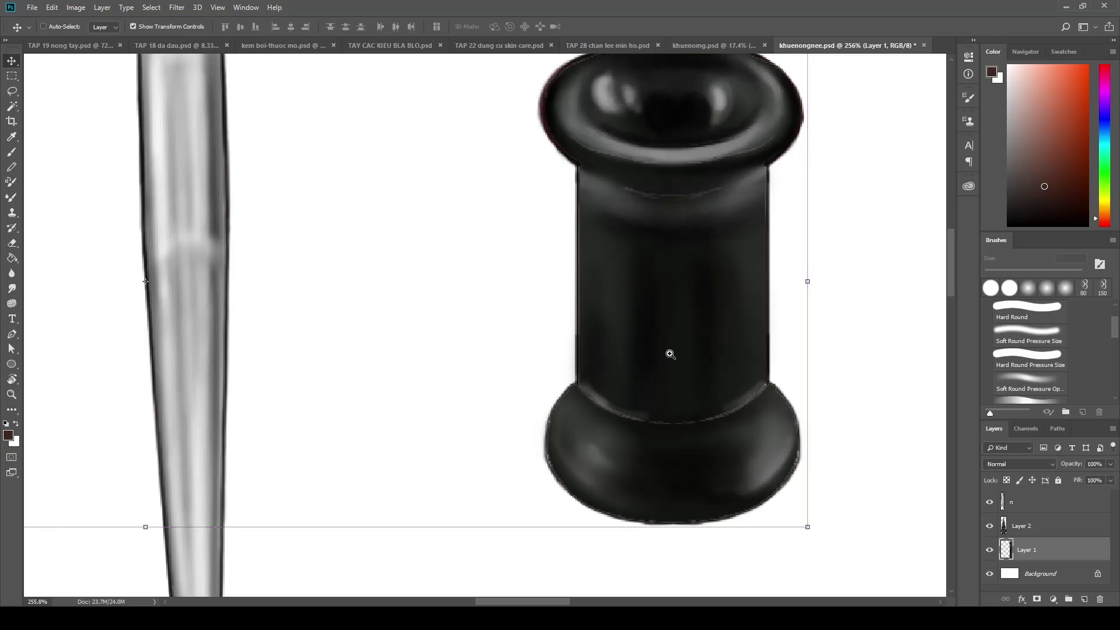
drag(665, 332, 599, 371)
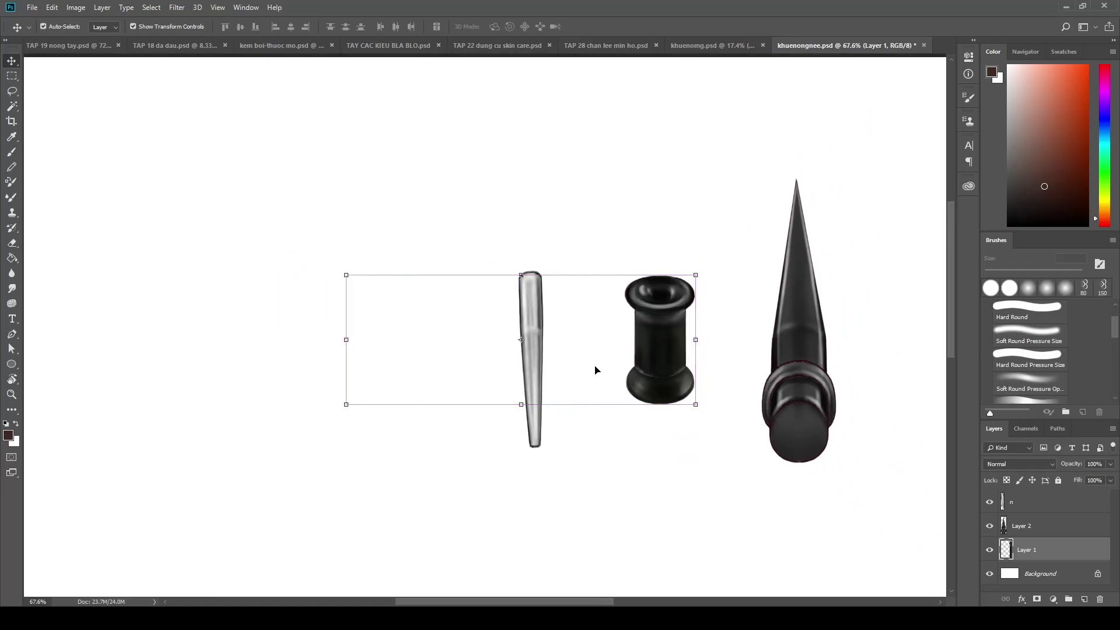
Paste the spool into TAP 19 nong tay.psd as a new layer; set the eraser to 70 px
click(694, 450)
click(681, 382)
click(89, 46)
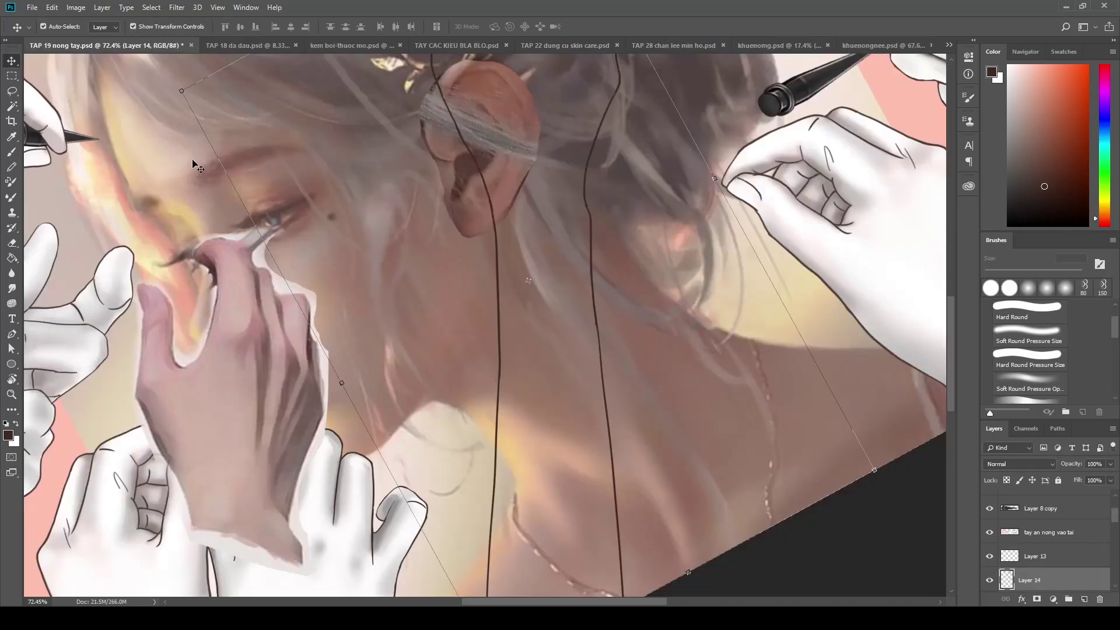
key(ctrl+v)
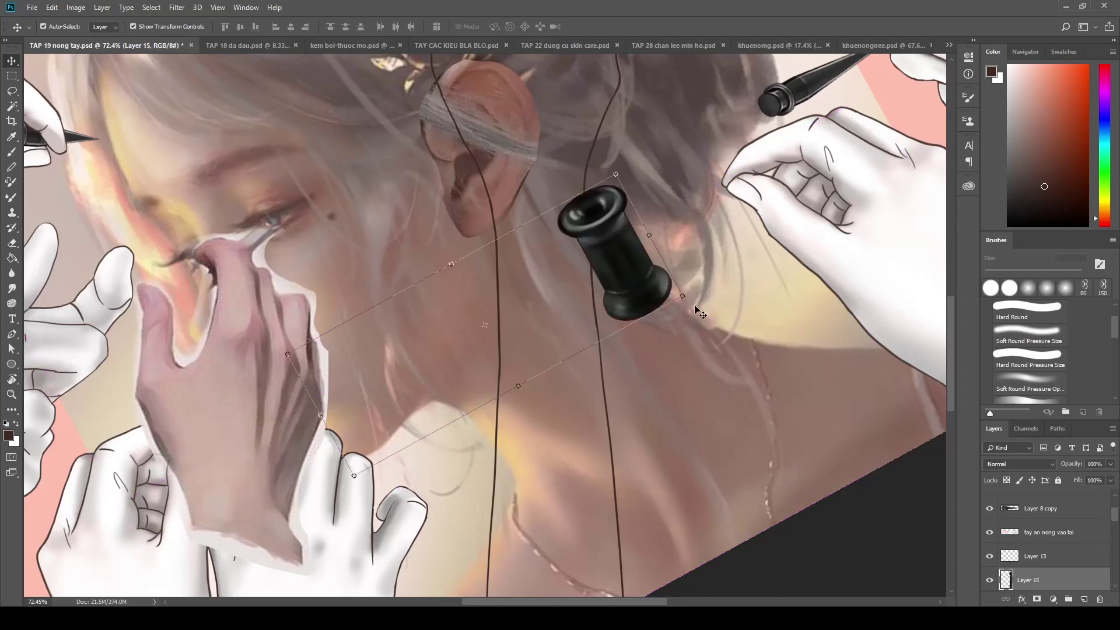
key(Return)
key(e)
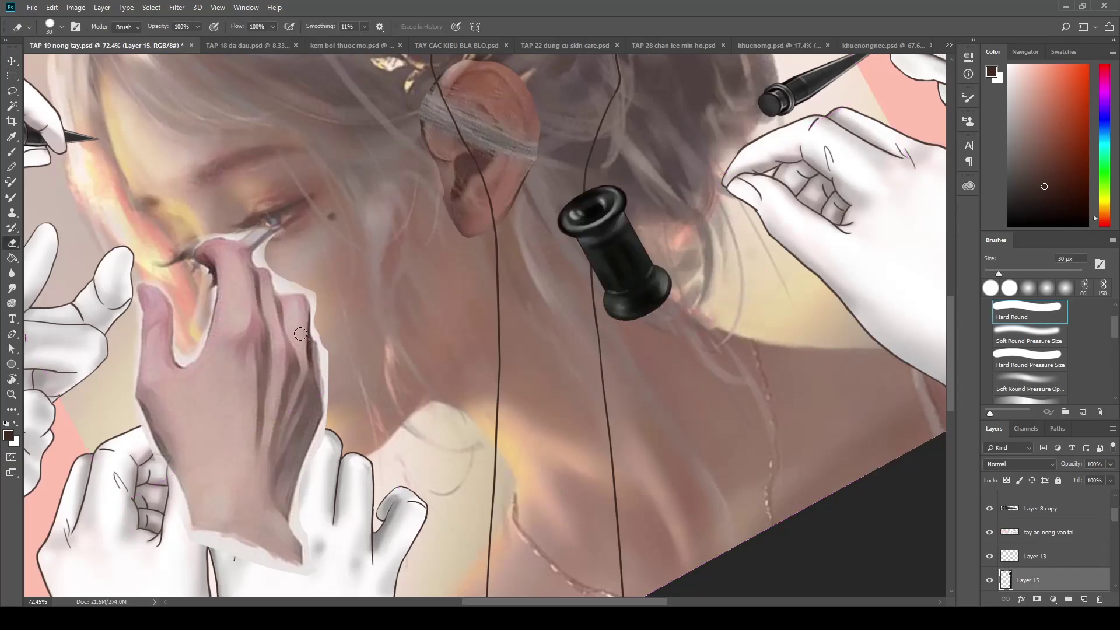
key(bracketright)
key(bracketright)
key(bracketright)
key(bracketright)
key(bracketright)
Rotate the spool about 89°, place it by the ear, and shrink it to about 59%
key(v)
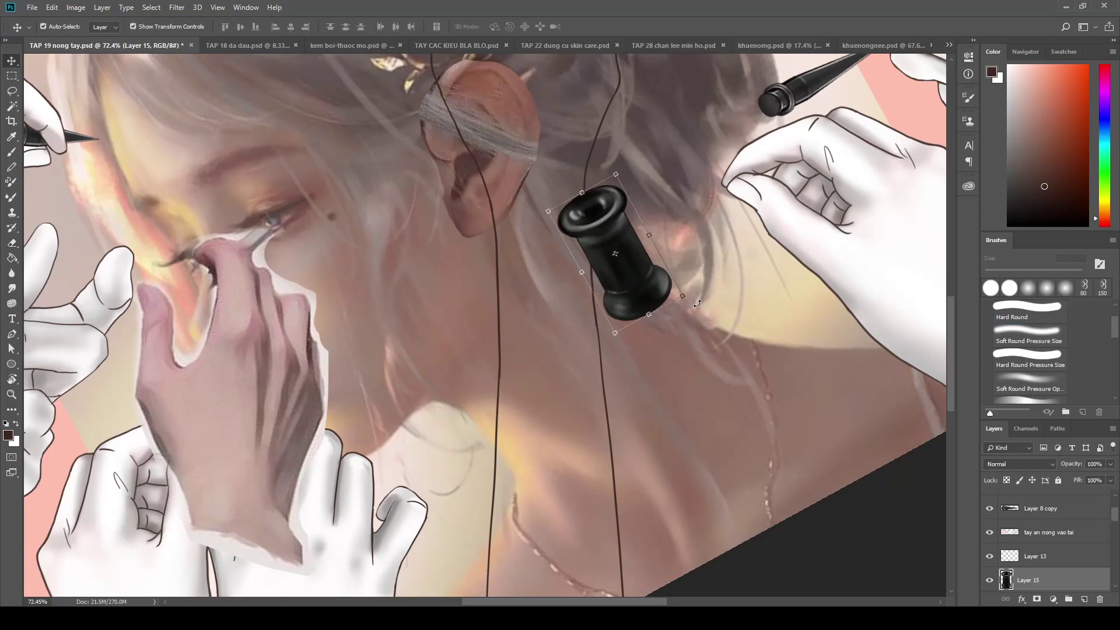
drag(697, 304, 651, 203)
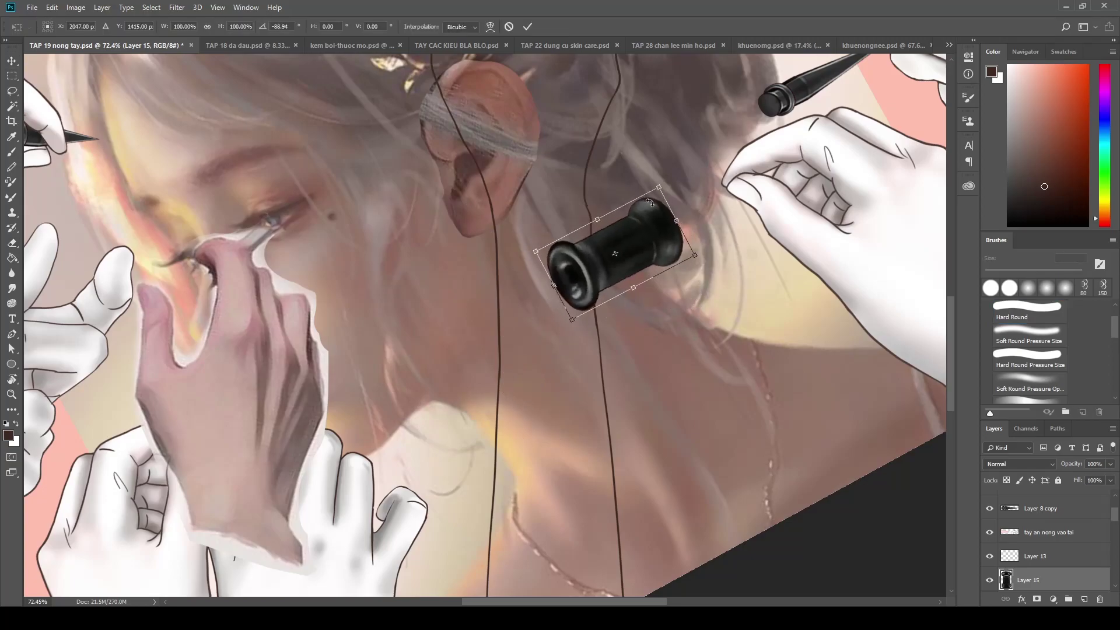
drag(625, 250, 472, 245)
scroll(551, 340, up, 1)
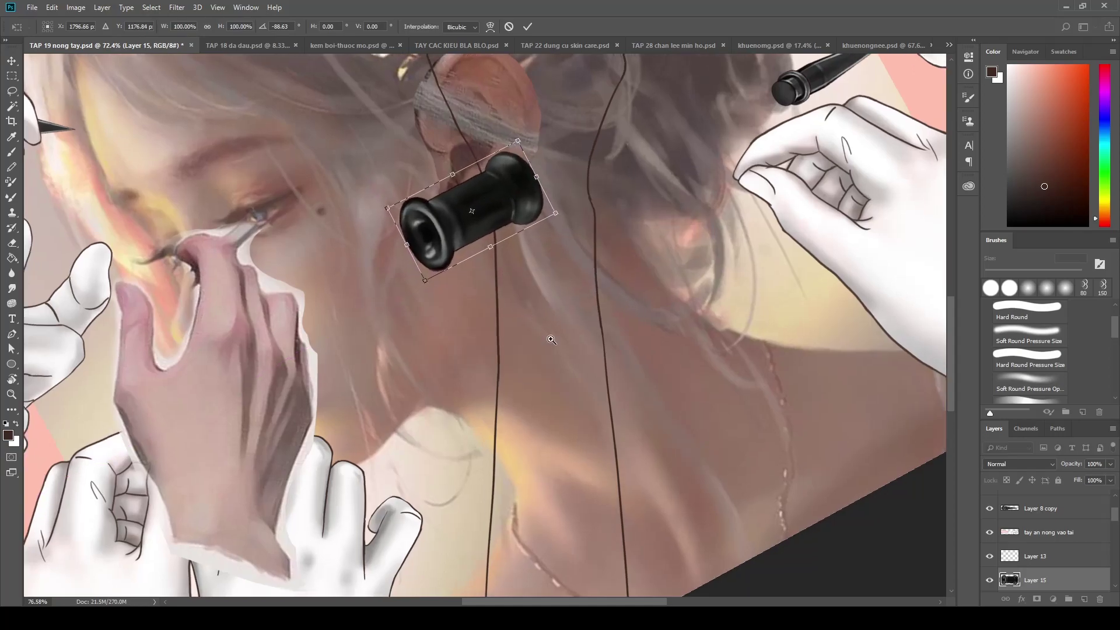
scroll(551, 339, down, 5)
scroll(525, 303, up, 3)
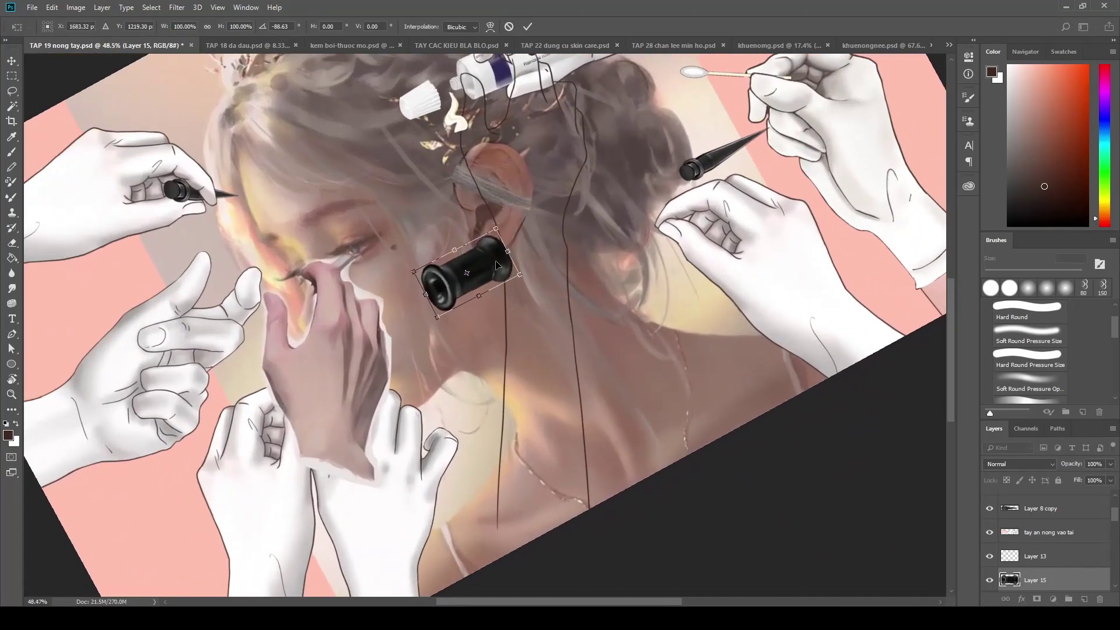
drag(497, 265, 502, 260)
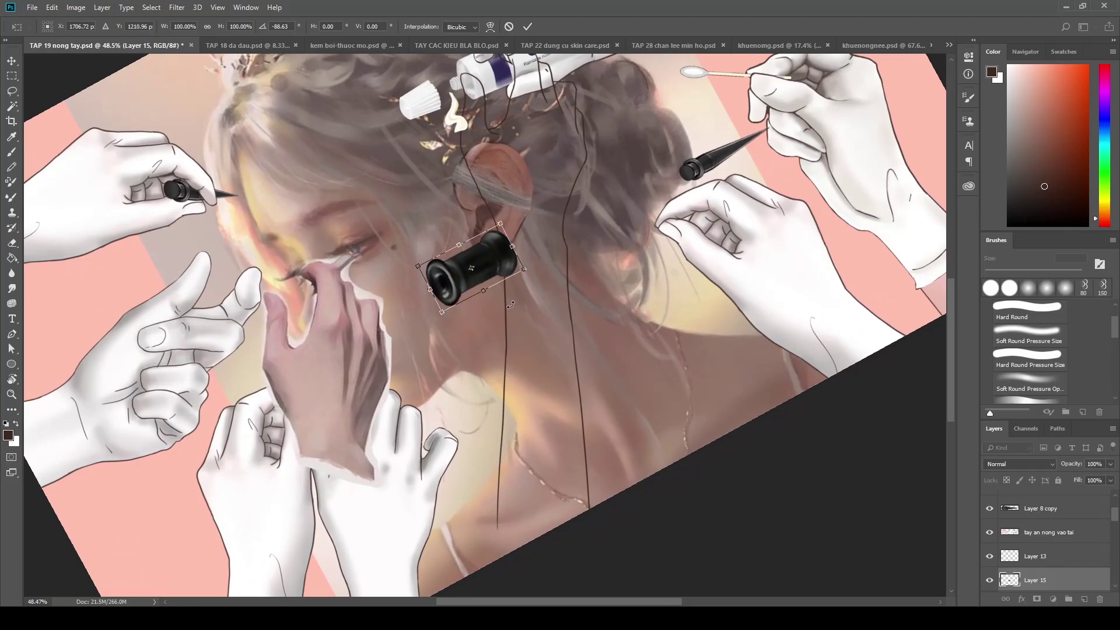
scroll(531, 318, up, 2)
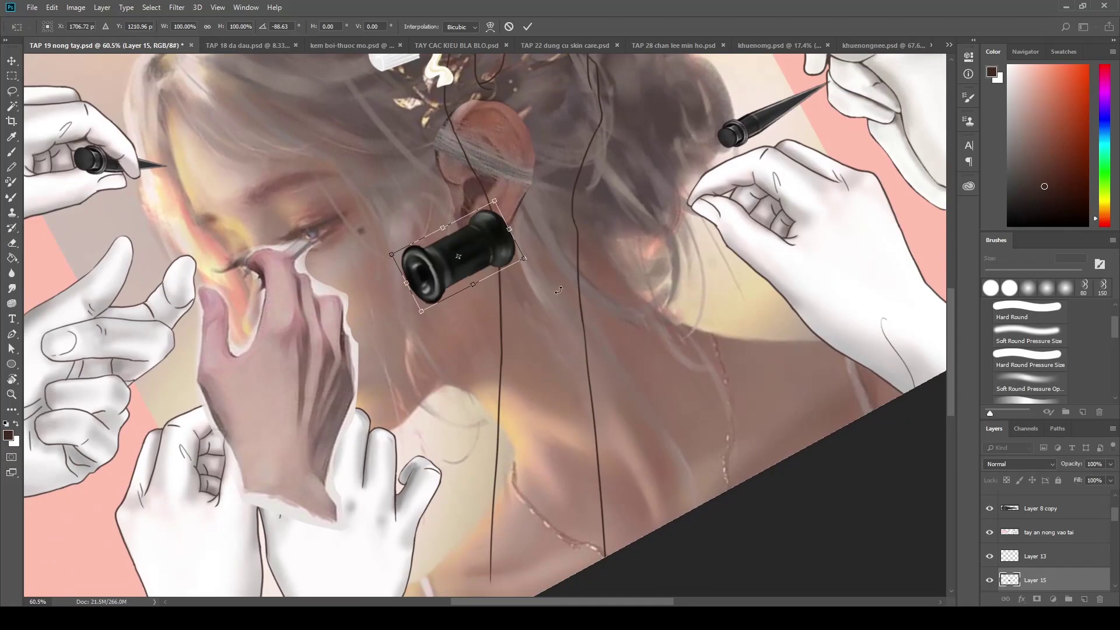
key(Return)
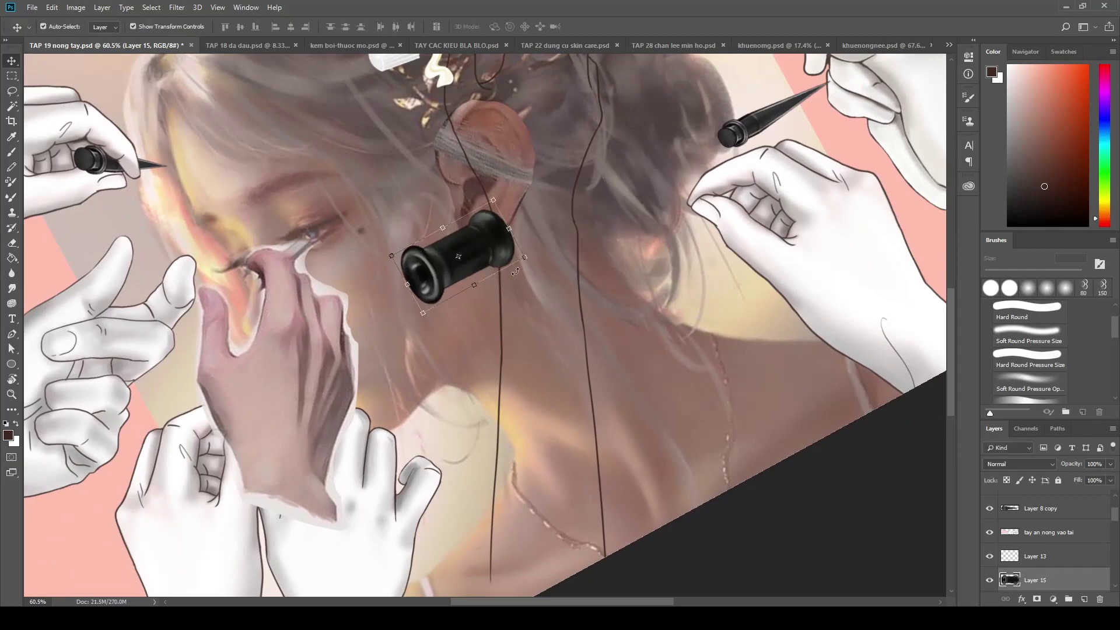
click(527, 259)
mouse_move(526, 259)
mouse_down()
mouse_move(498, 258)
mouse_move(489, 236)
mouse_move(509, 296)
mouse_move(556, 261)
mouse_up()
Tilt the view 43°, then rotate the plug slightly, move it right and scale it to 73.3%
key(Return)
key(r)
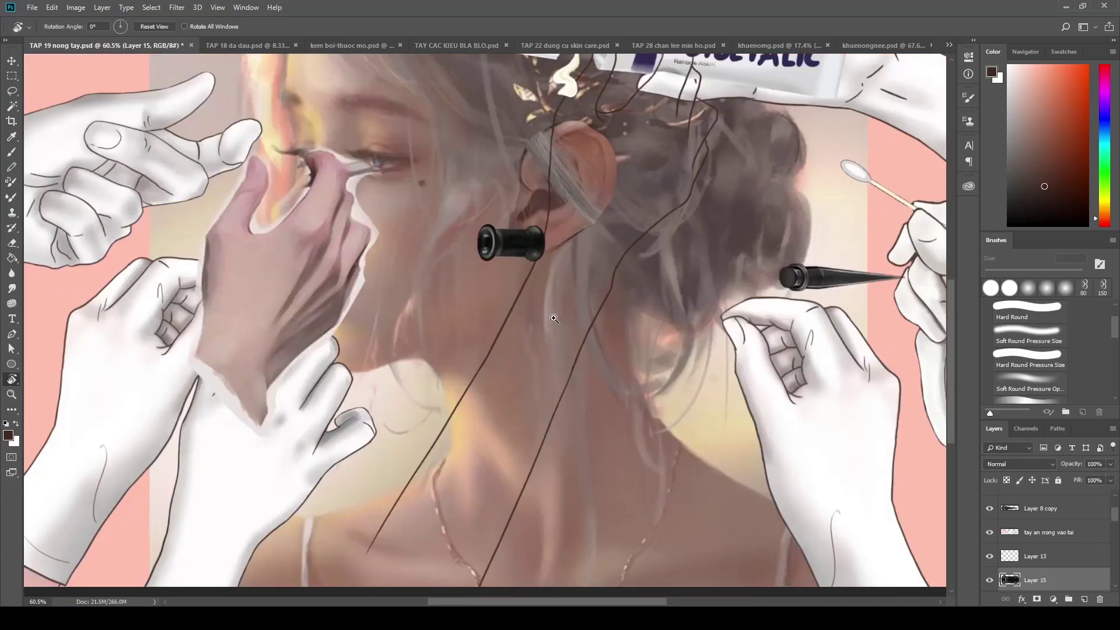
scroll(556, 261, up, 2)
key(v)
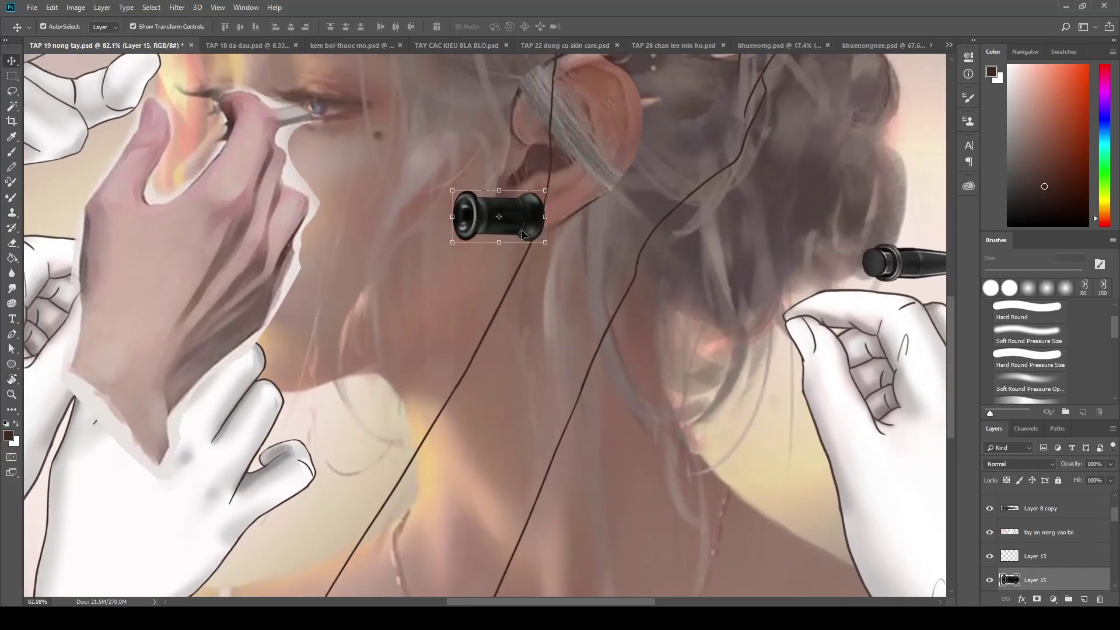
mouse_move(550, 251)
mouse_down()
mouse_move(566, 243)
mouse_move(595, 261)
mouse_up()
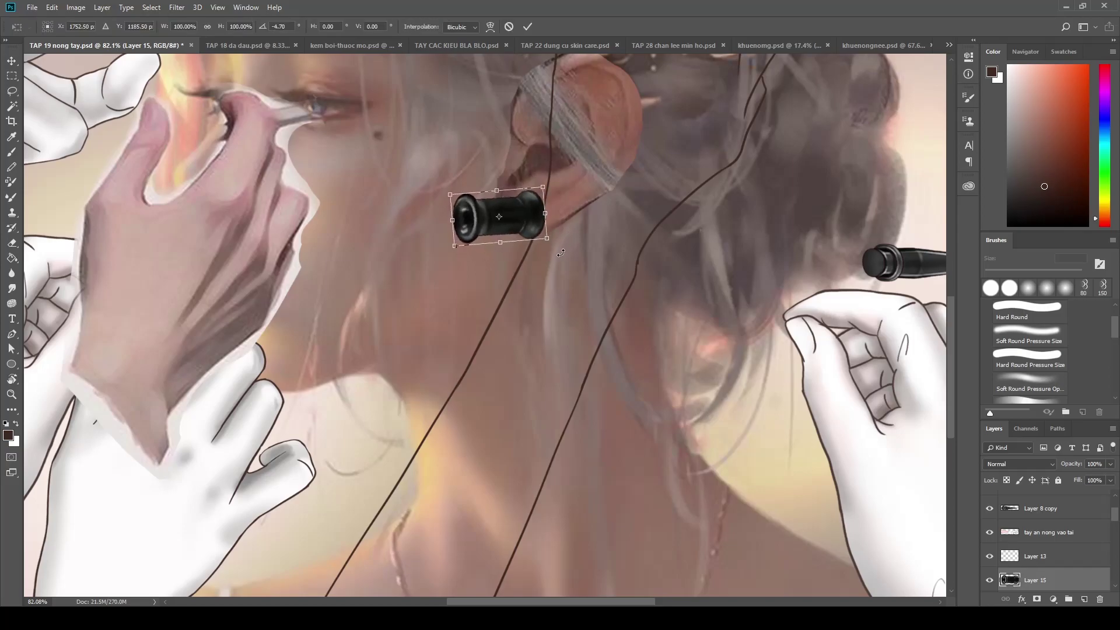
drag(512, 217, 566, 221)
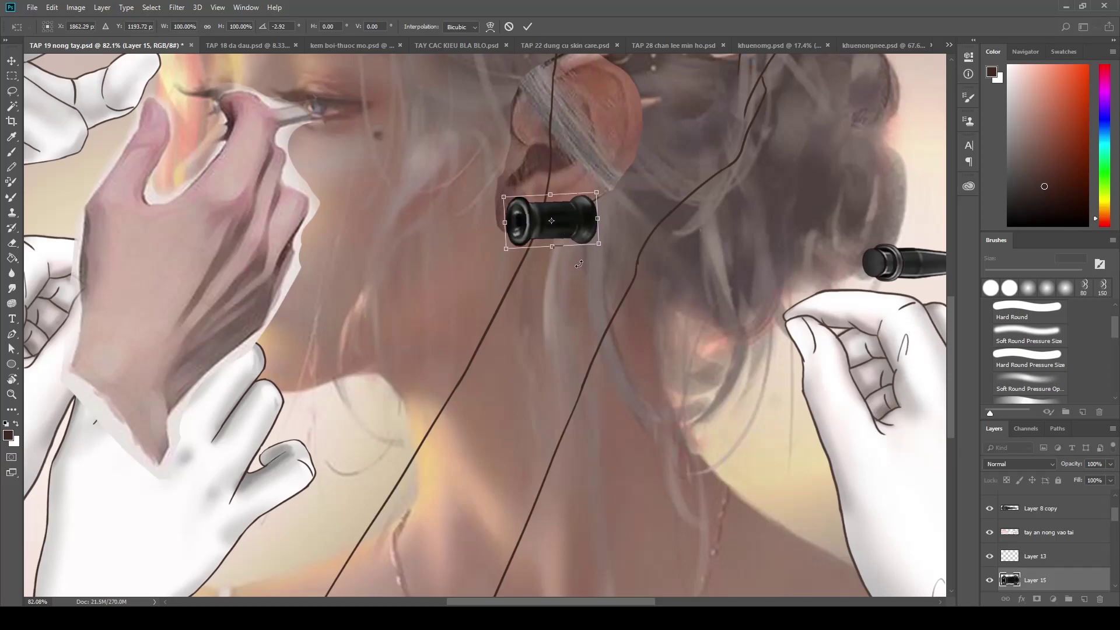
drag(599, 246, 541, 223)
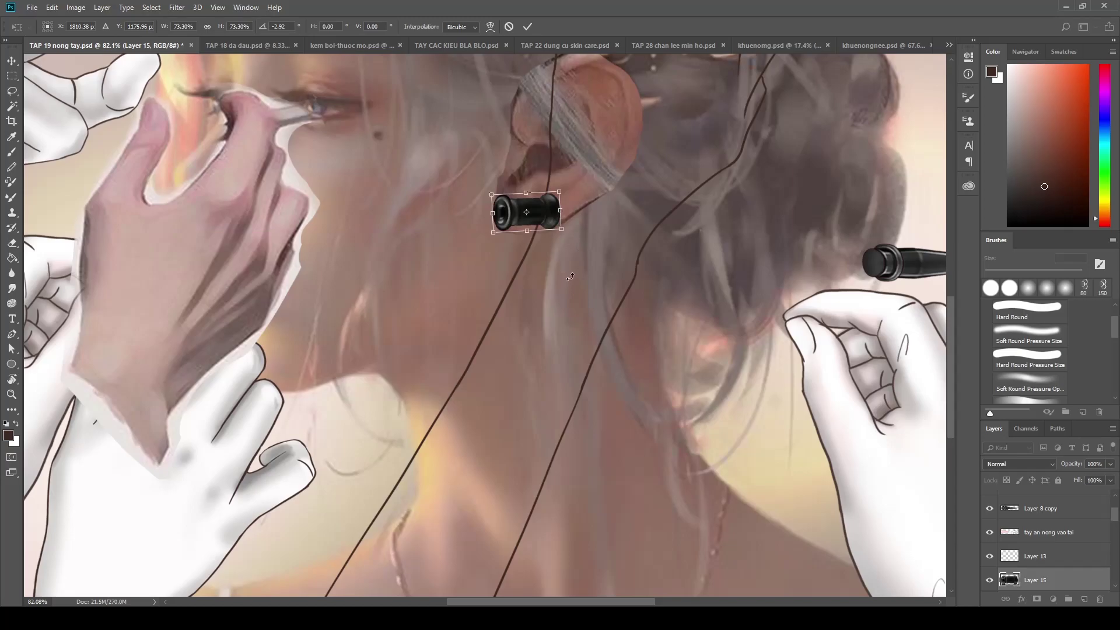
Nudge the ear plug down and right onto the earlobe and commit its position
scroll(552, 250, up, 3)
scroll(554, 291, up, 3)
scroll(525, 304, up, 2)
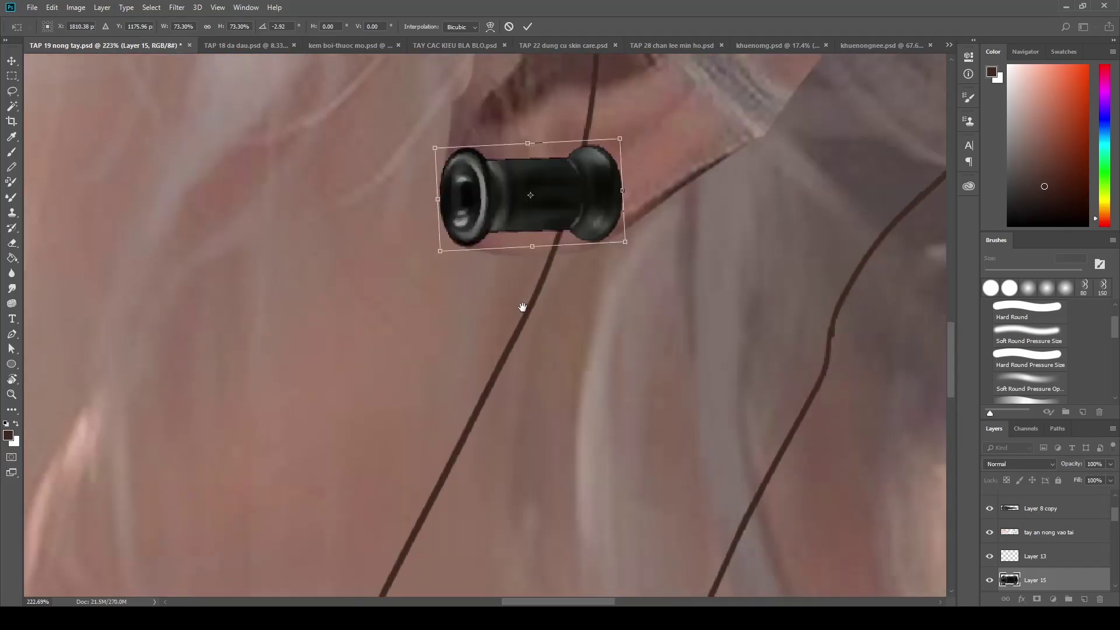
drag(484, 216, 483, 218)
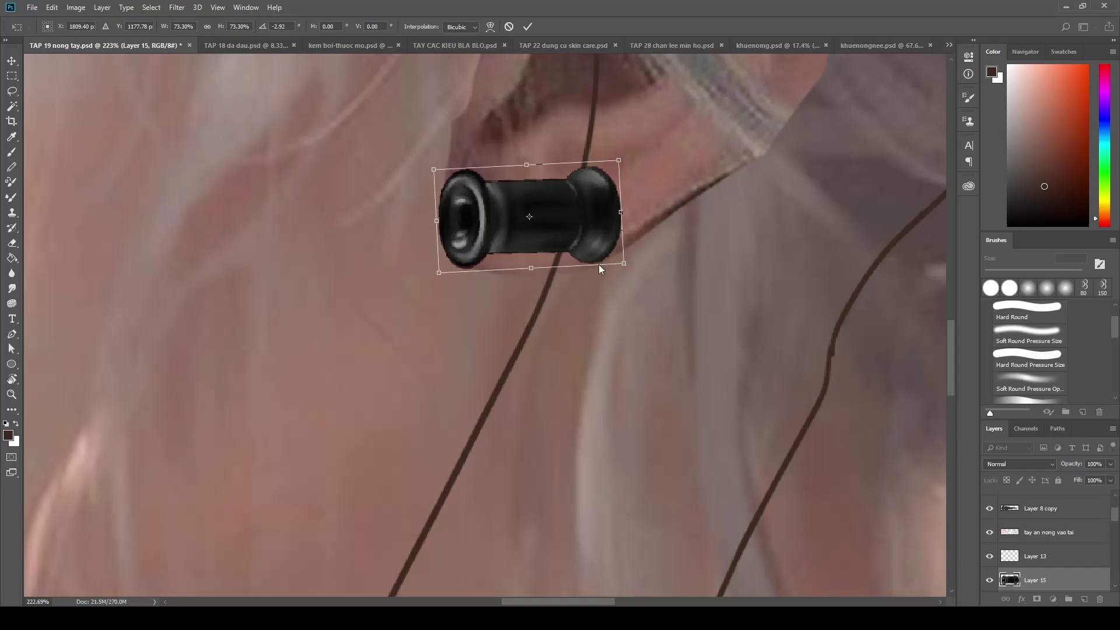
drag(579, 240, 587, 261)
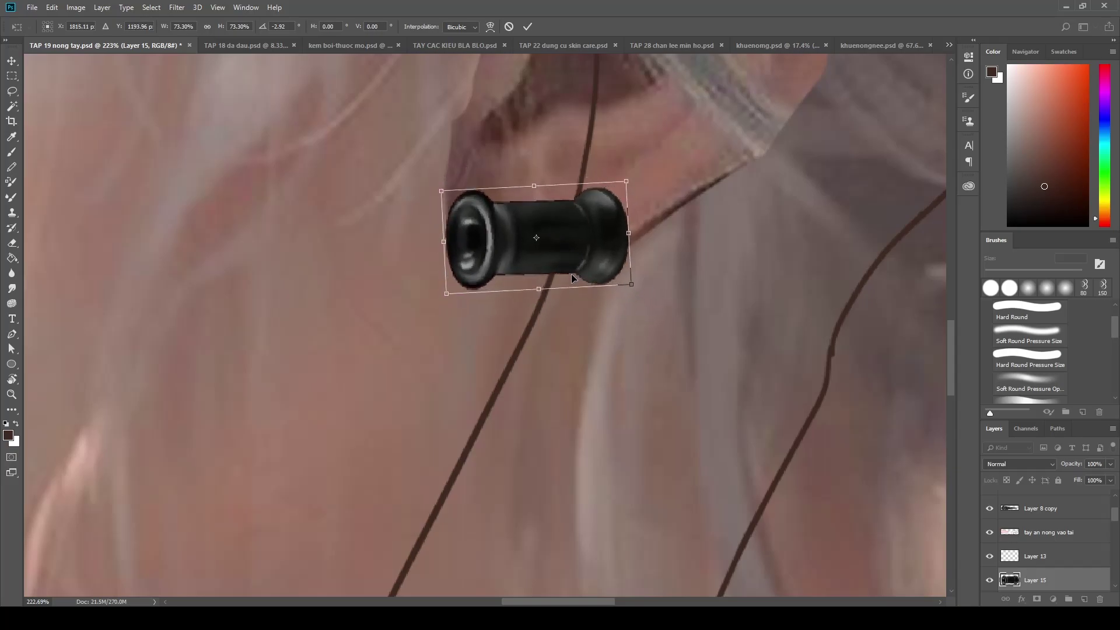
key(Return)
key(ctrl+t)
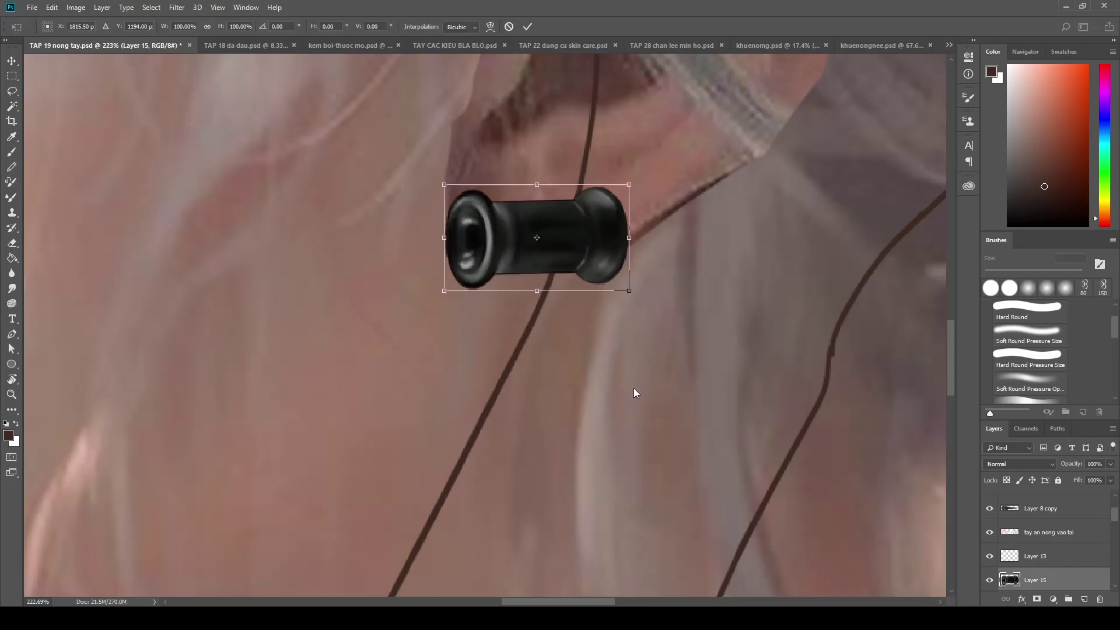
Warp the ear plug so its open left end bulges outward and its right end pinches in
key(ctrl+alt+w)
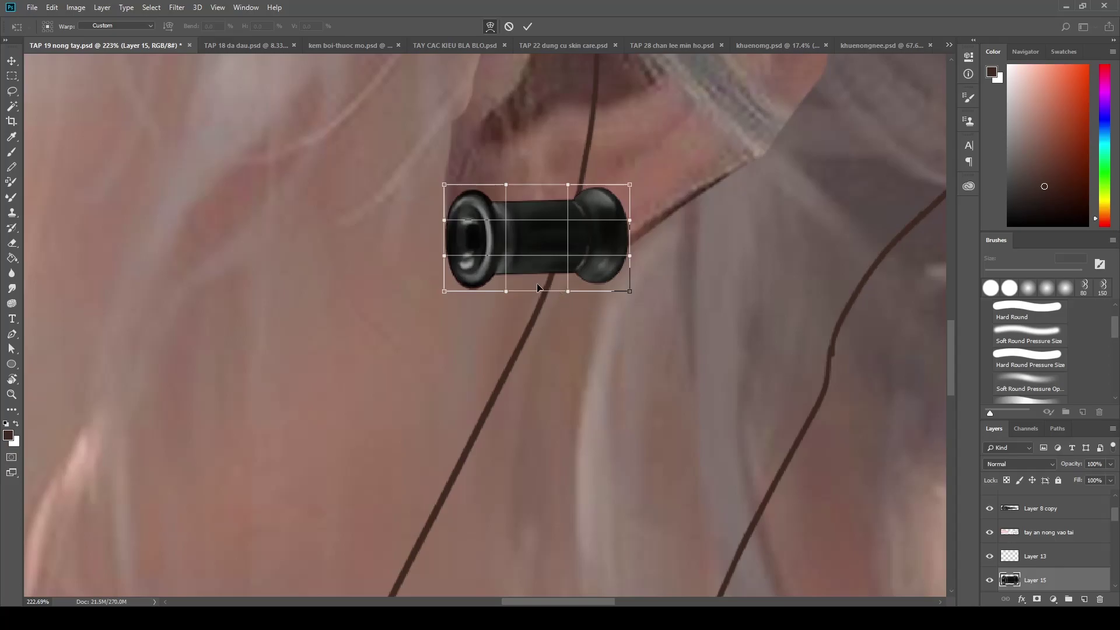
mouse_move(490, 247)
mouse_down()
mouse_move(500, 246)
mouse_move(422, 252)
mouse_move(428, 220)
mouse_up()
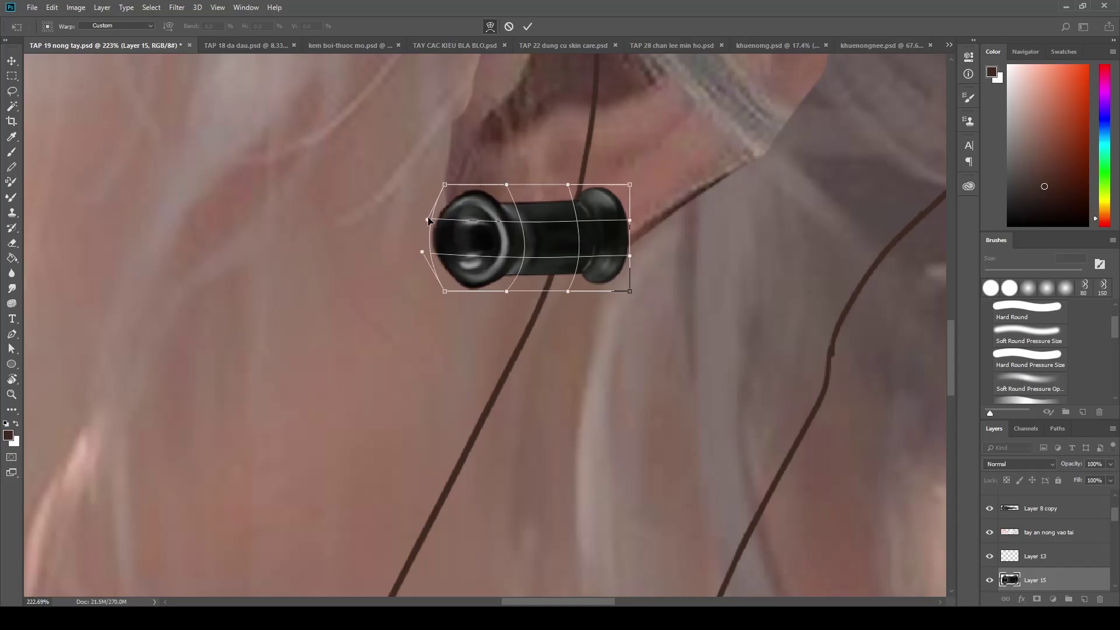
drag(630, 185, 630, 198)
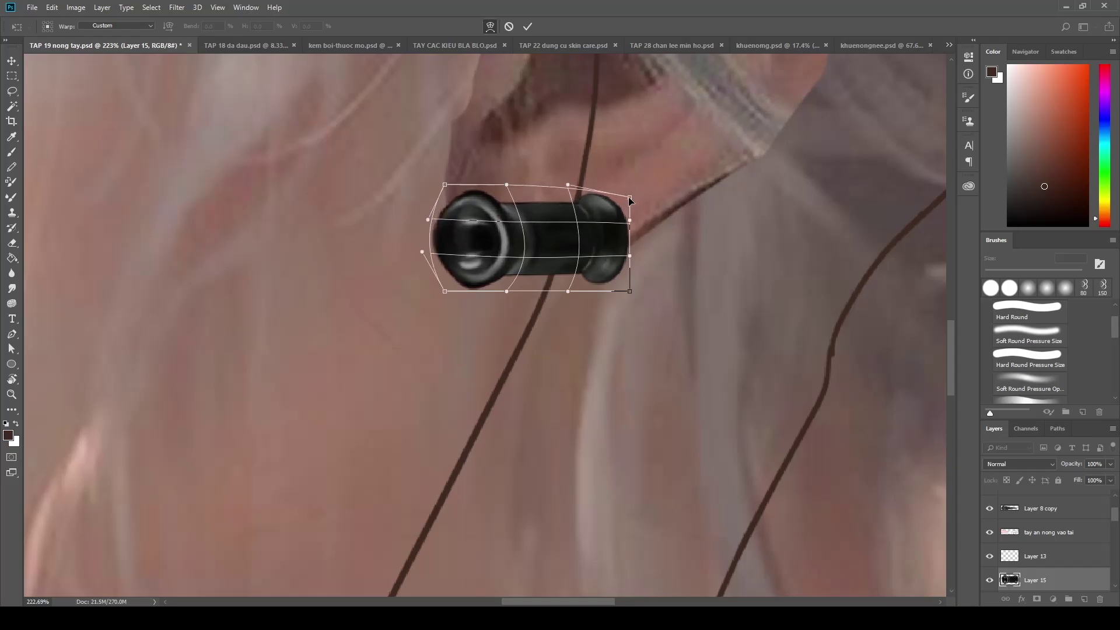
mouse_move(629, 291)
mouse_down()
mouse_move(594, 228)
mouse_move(617, 217)
mouse_move(626, 254)
mouse_up()
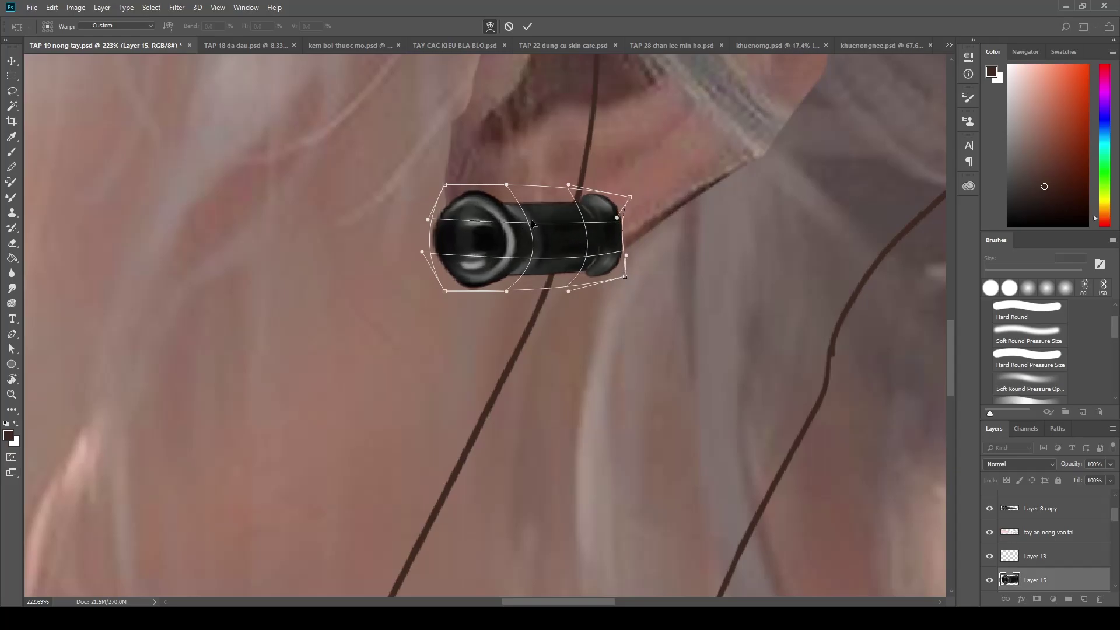
drag(504, 219, 519, 210)
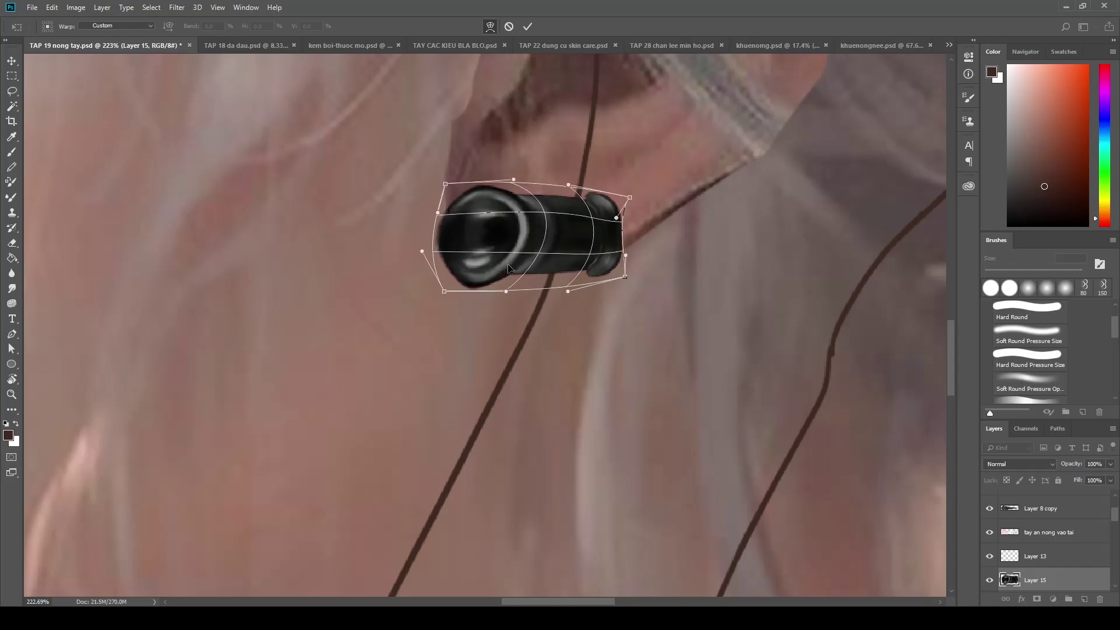
drag(509, 268, 505, 278)
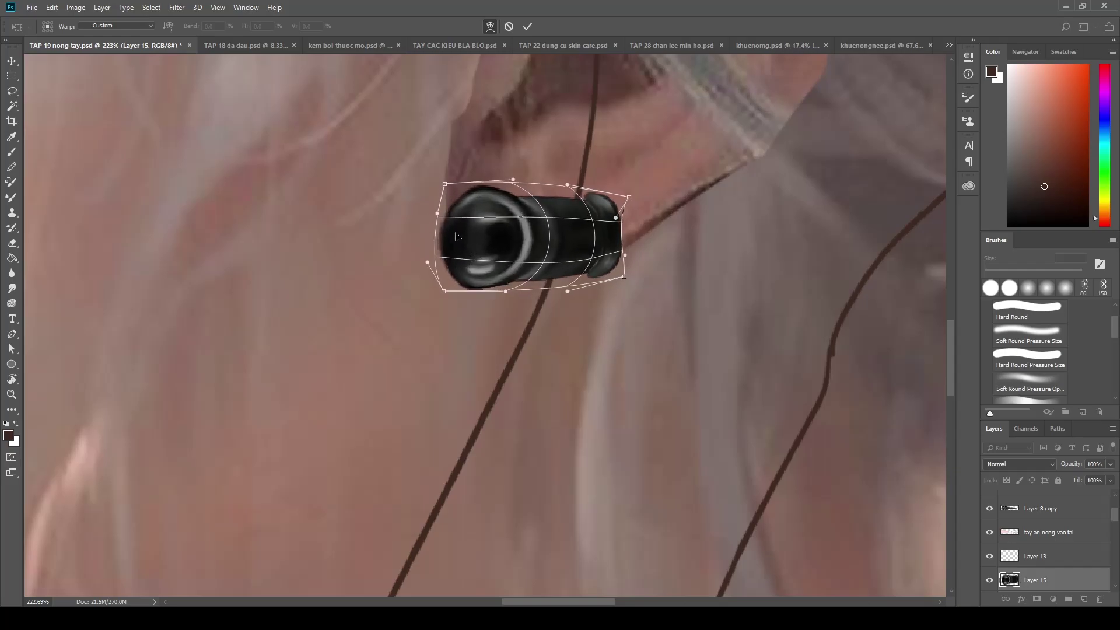
drag(442, 232, 469, 235)
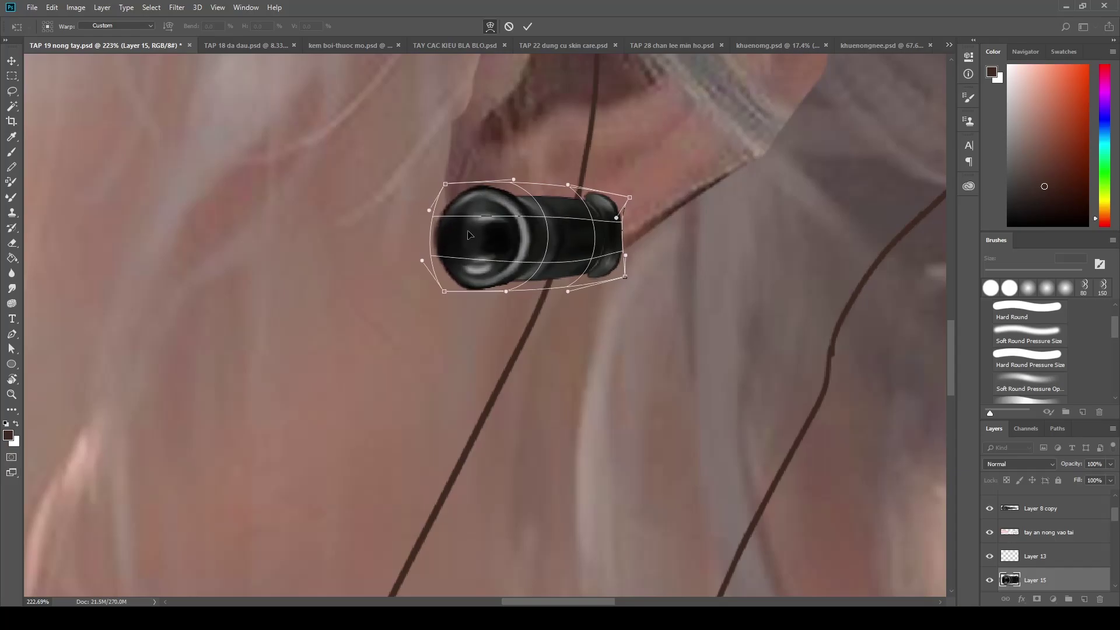
drag(567, 185, 579, 207)
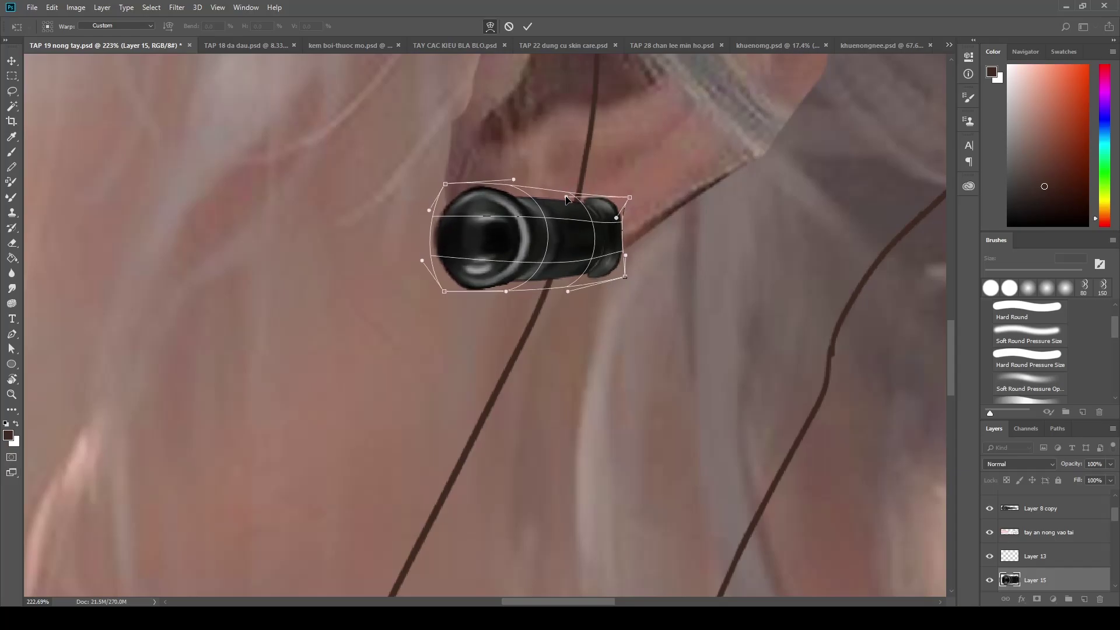
drag(571, 294, 568, 278)
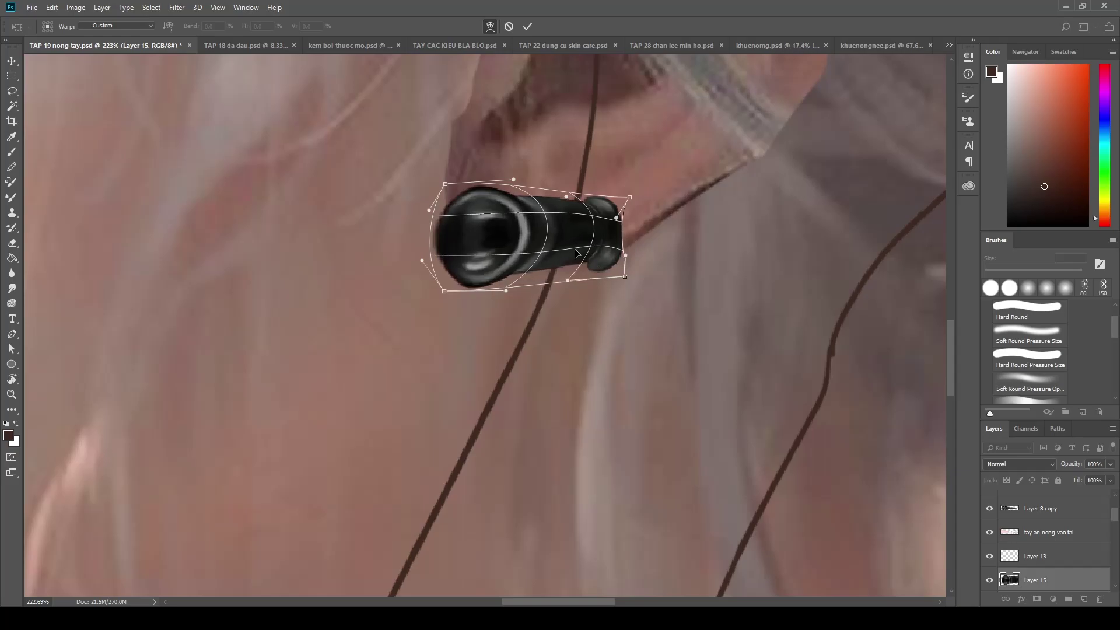
Refine the warp mesh, narrowing the plug's right end and smoothing its middle body
mouse_move(577, 266)
mouse_down()
mouse_move(577, 256)
mouse_move(606, 275)
mouse_up()
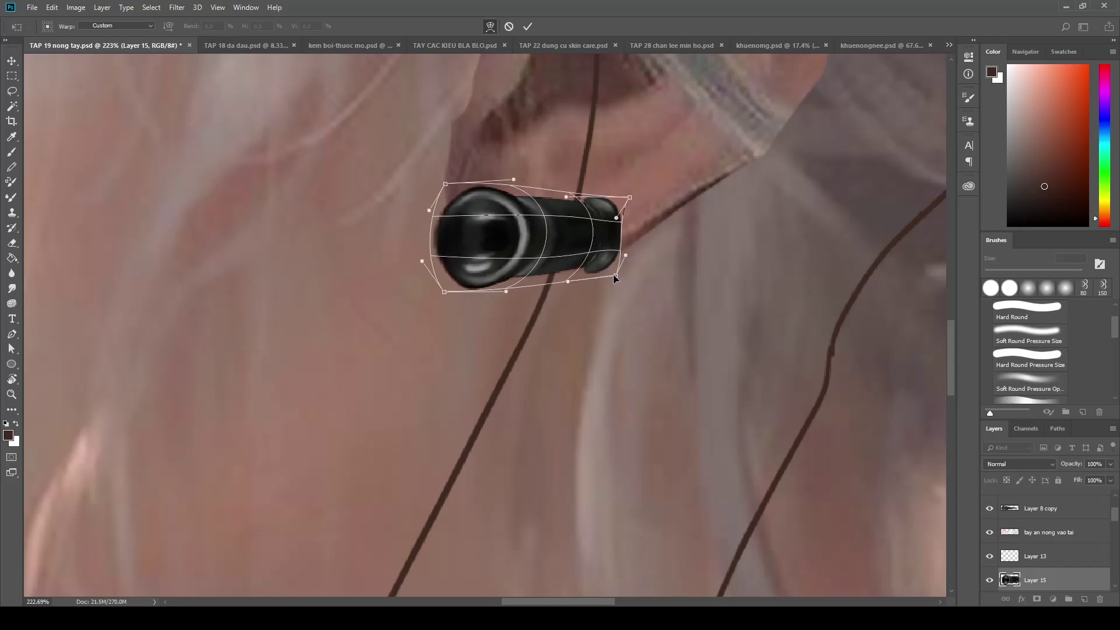
drag(630, 199, 610, 197)
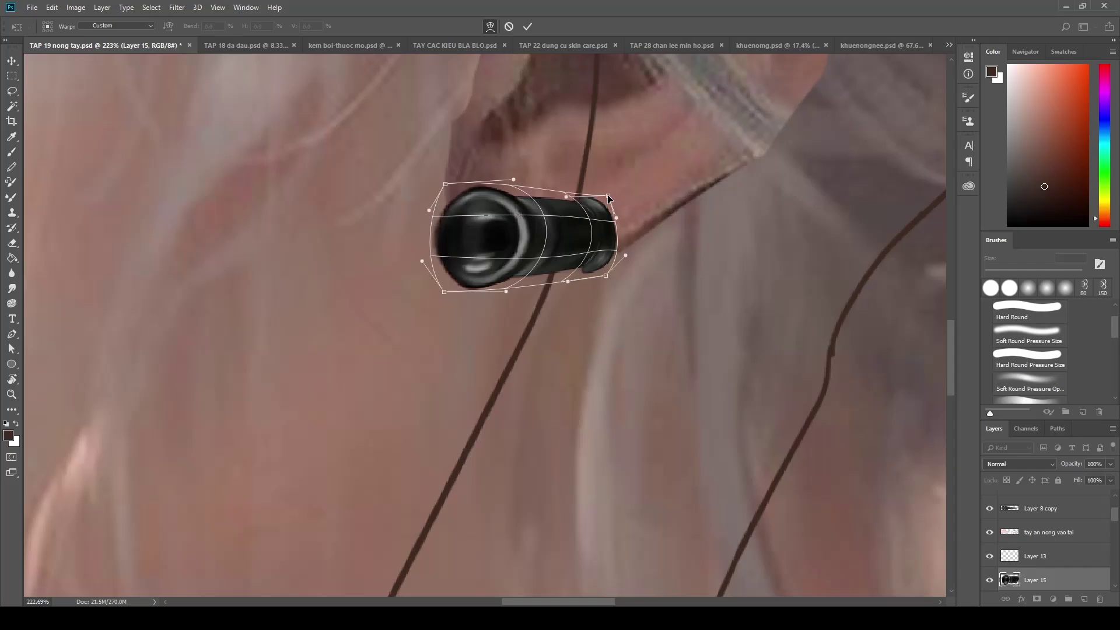
mouse_move(624, 255)
mouse_down()
mouse_move(607, 250)
mouse_move(609, 224)
mouse_move(589, 230)
mouse_up()
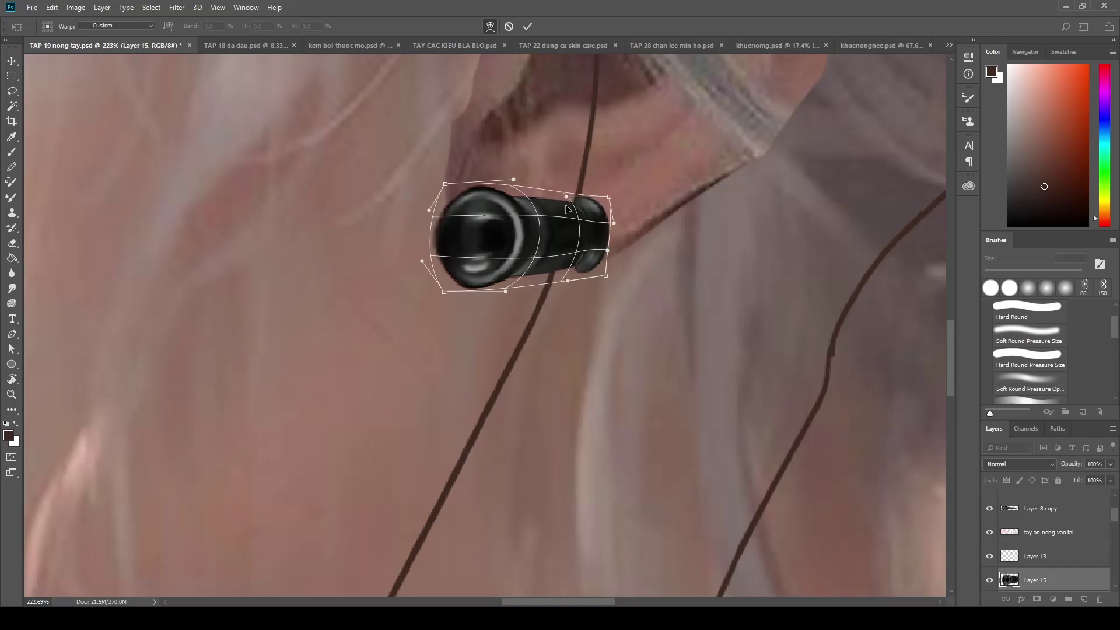
drag(566, 200, 517, 185)
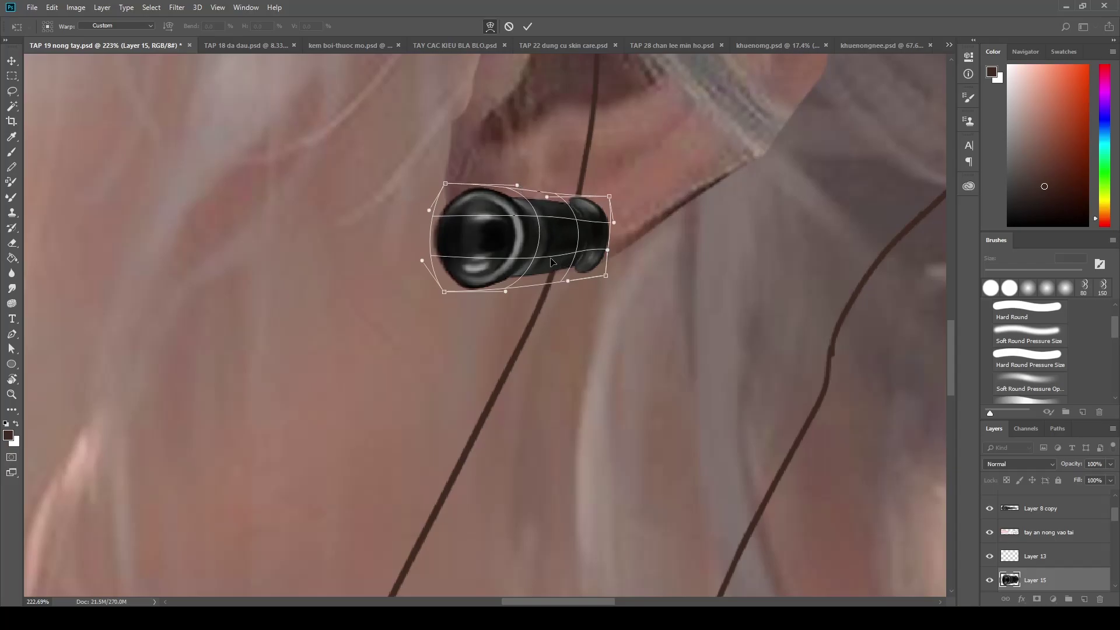
mouse_move(555, 259)
mouse_down()
mouse_move(518, 256)
mouse_move(515, 273)
mouse_up()
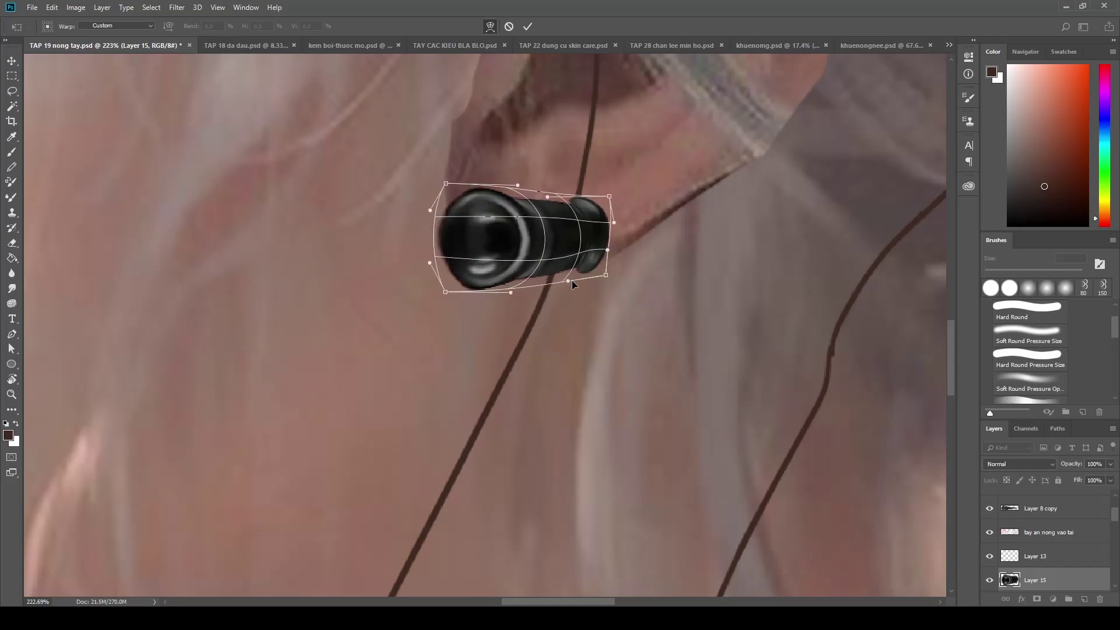
drag(572, 284, 578, 284)
drag(613, 223, 608, 228)
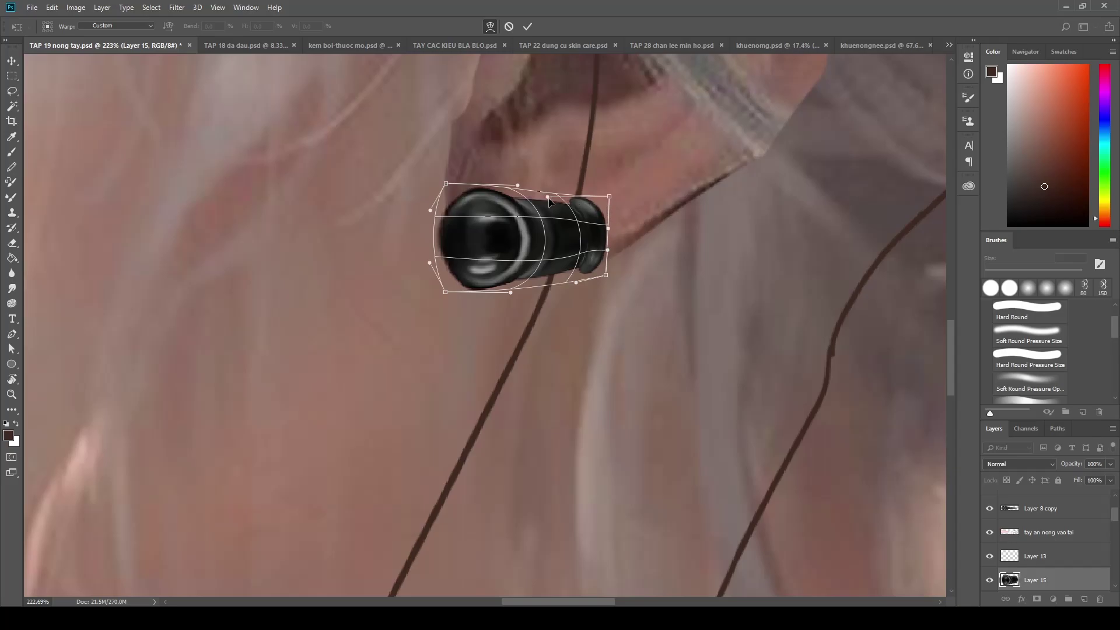
drag(563, 200, 560, 201)
Commit the warp and nudge the Layer 15 plug into place on the earlobe
key(Return)
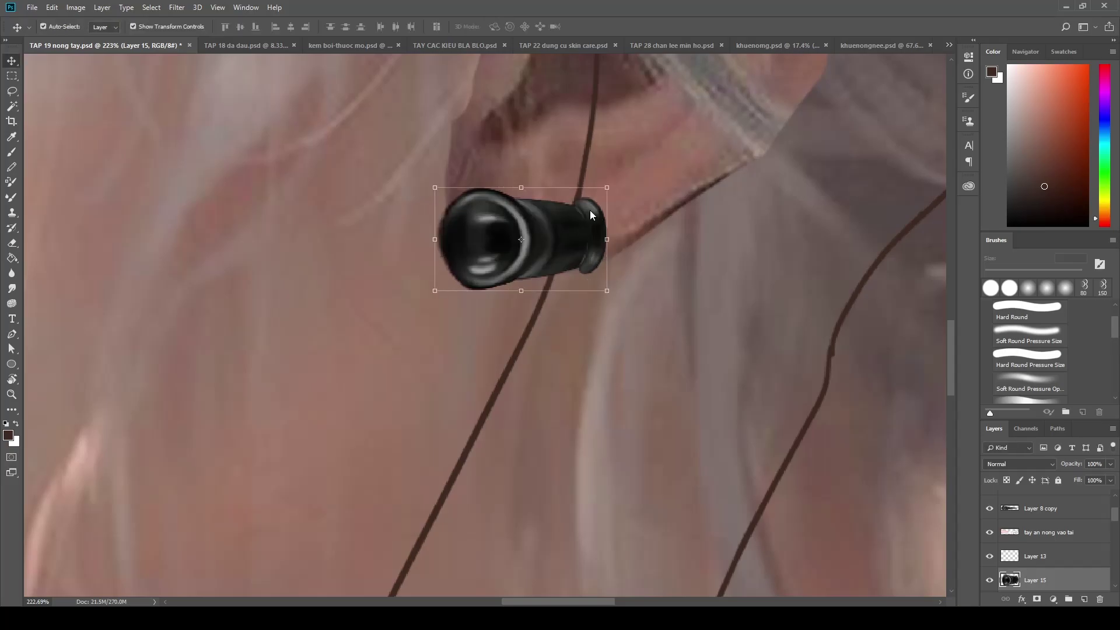
drag(556, 272, 563, 232)
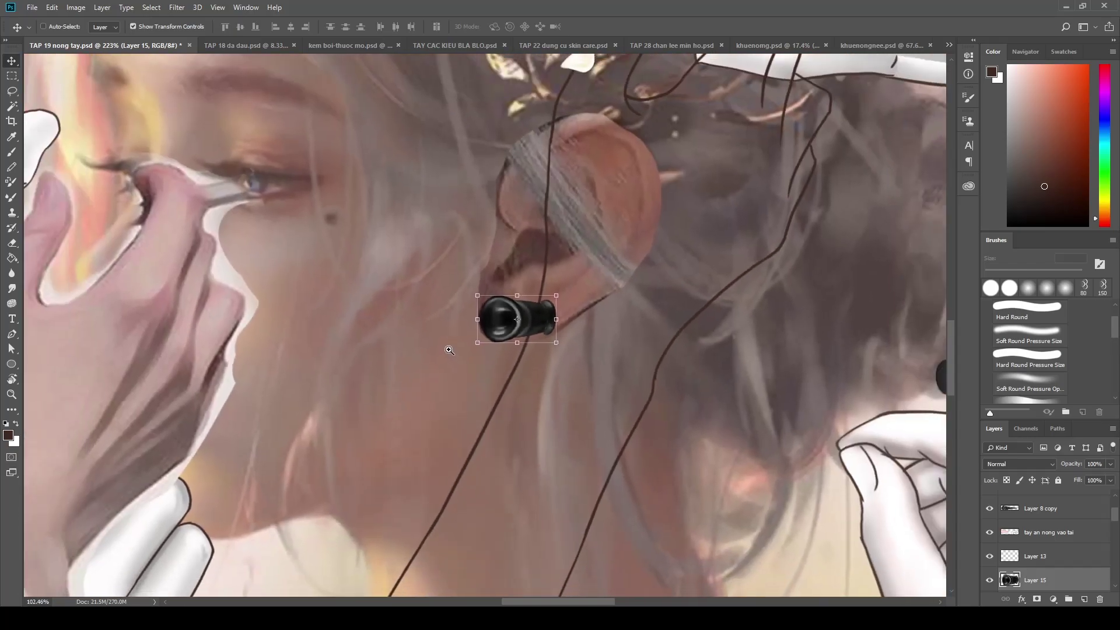
scroll(527, 336, down, 5)
drag(530, 337, 523, 334)
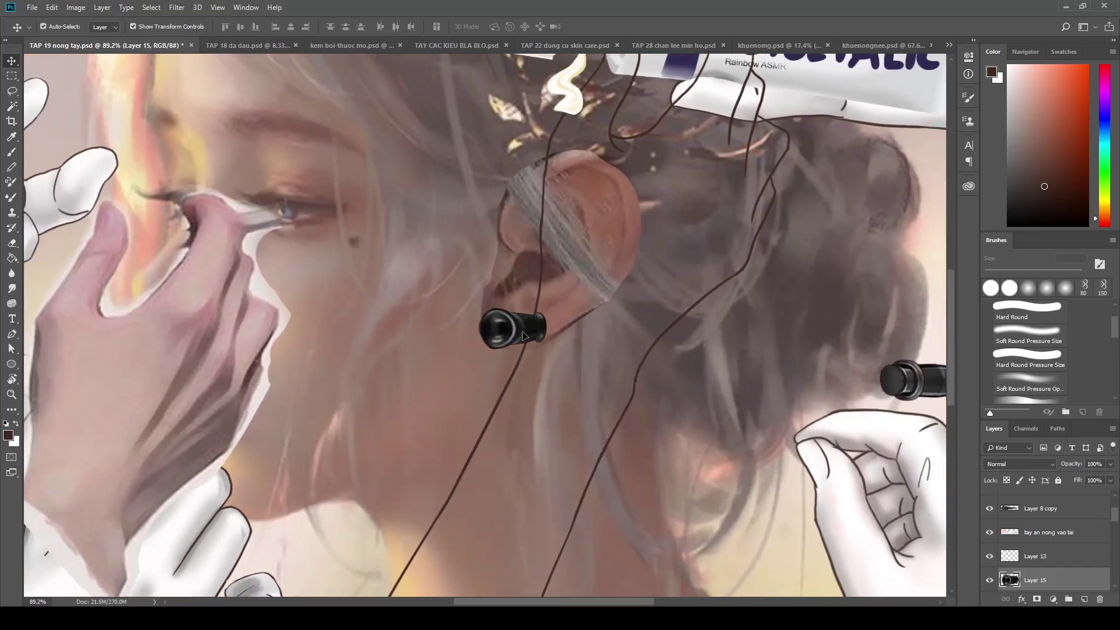
scroll(540, 356, up, 3)
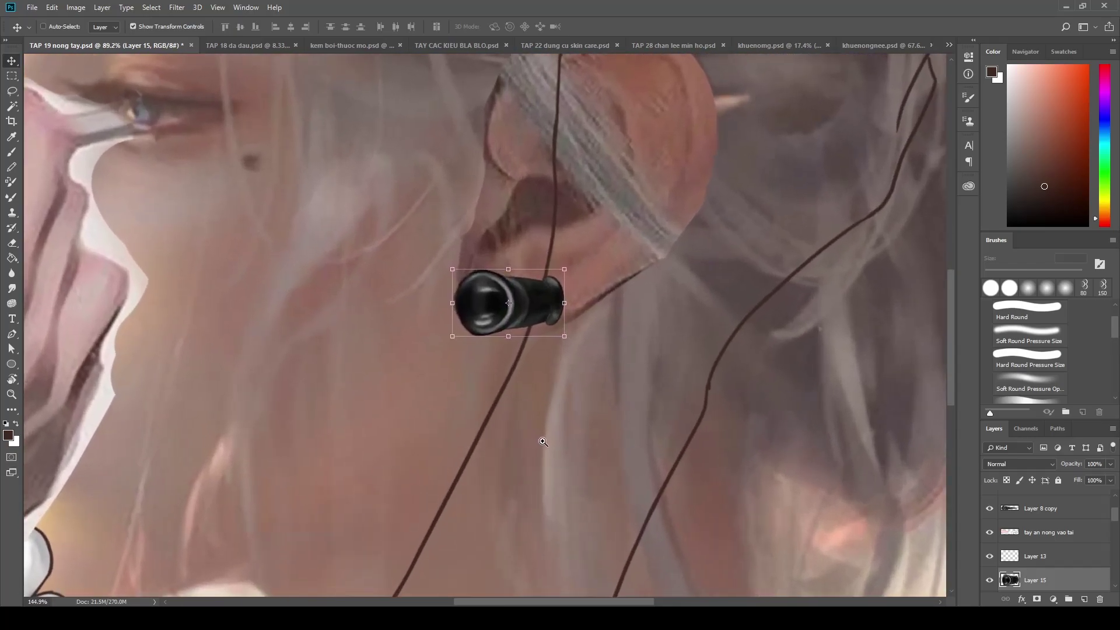
scroll(560, 338, up, 2)
drag(572, 326, 579, 348)
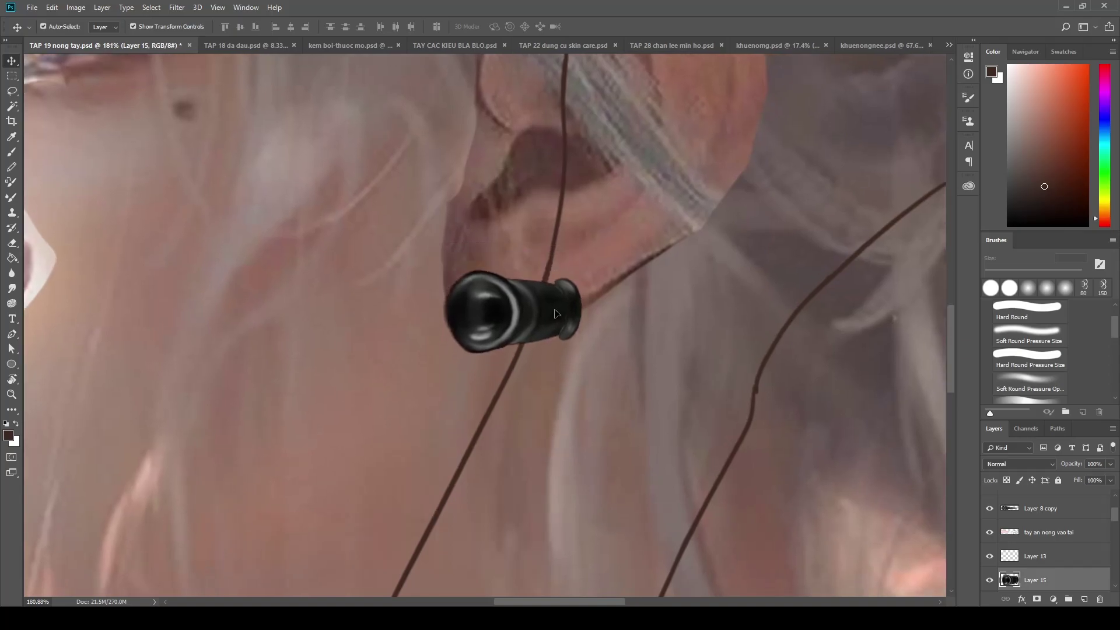
Zoom out to view the whole illustration and select the background photo layer
scroll(514, 437, down, 3)
scroll(420, 362, down, 2)
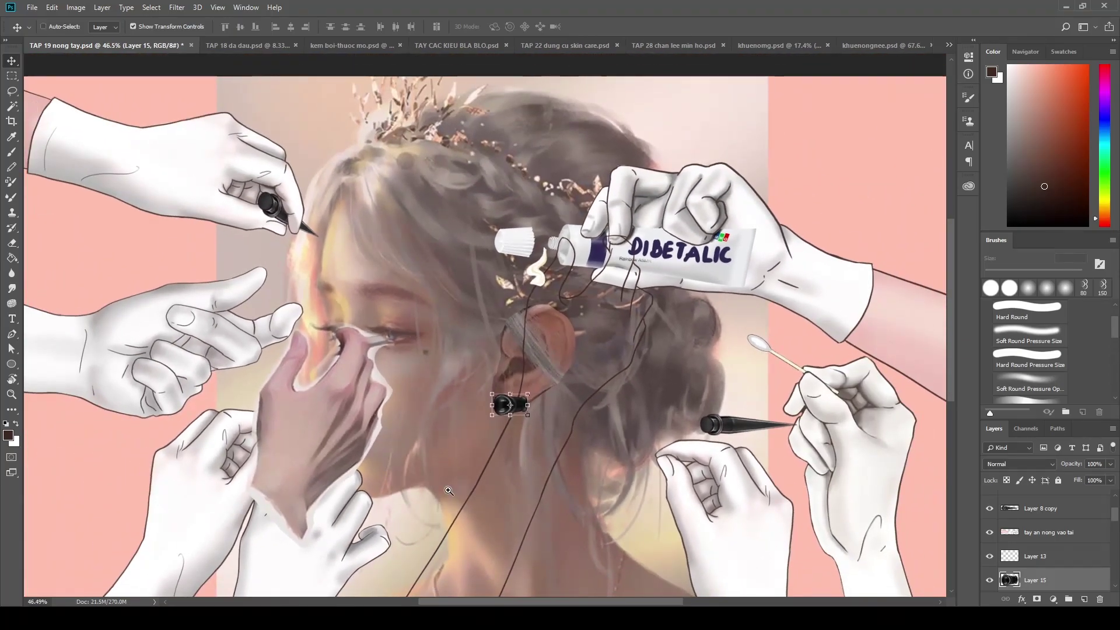
scroll(419, 431, down, 1)
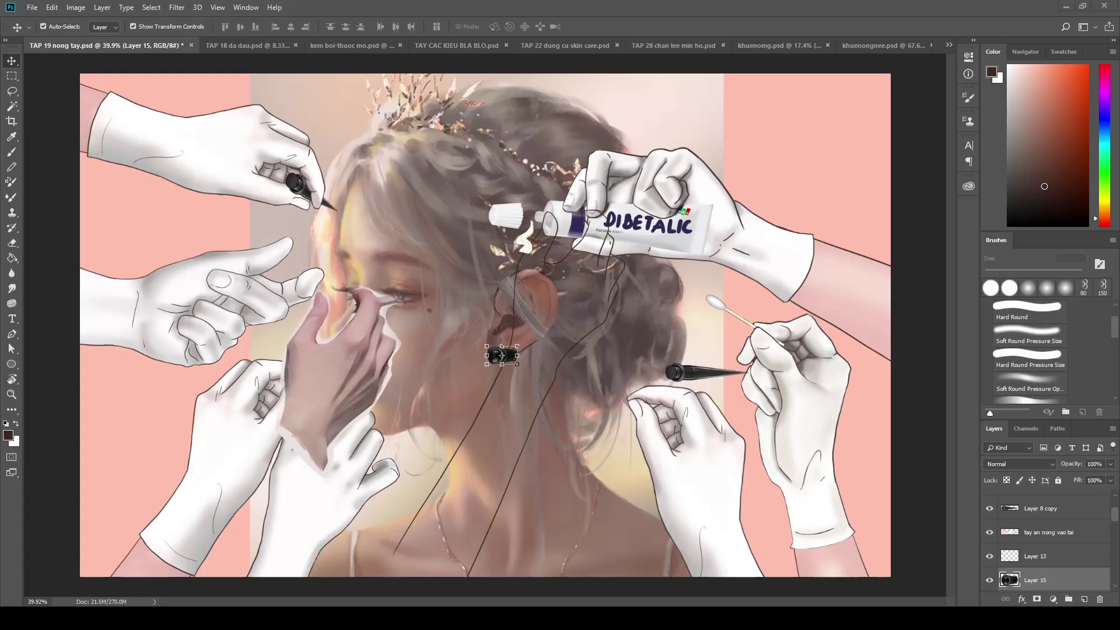
click(589, 385)
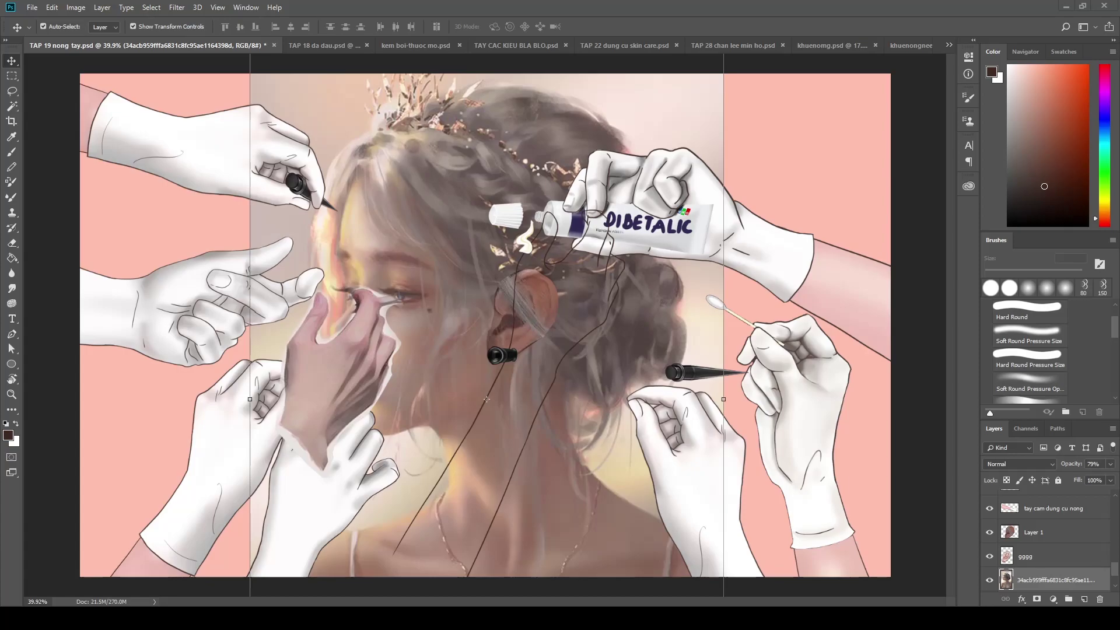
Place the portrait photo scaled to about 221.6%, shifted left and down under the plug
drag(401, 348, 402, 348)
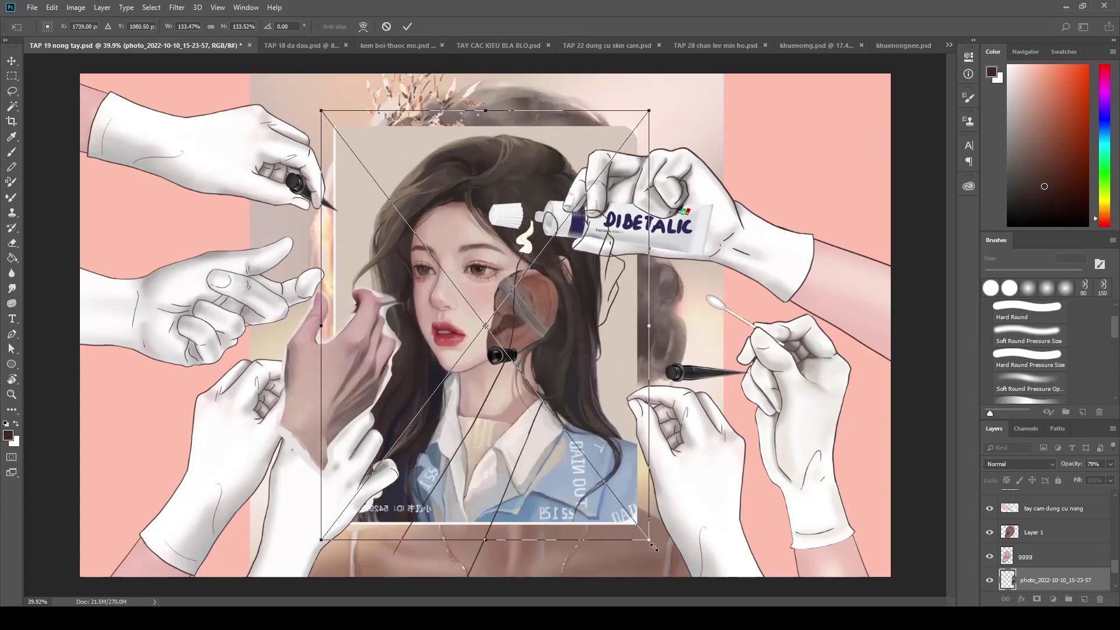
drag(599, 473, 737, 624)
mouse_move(614, 371)
mouse_down()
mouse_move(558, 435)
mouse_move(540, 427)
mouse_up()
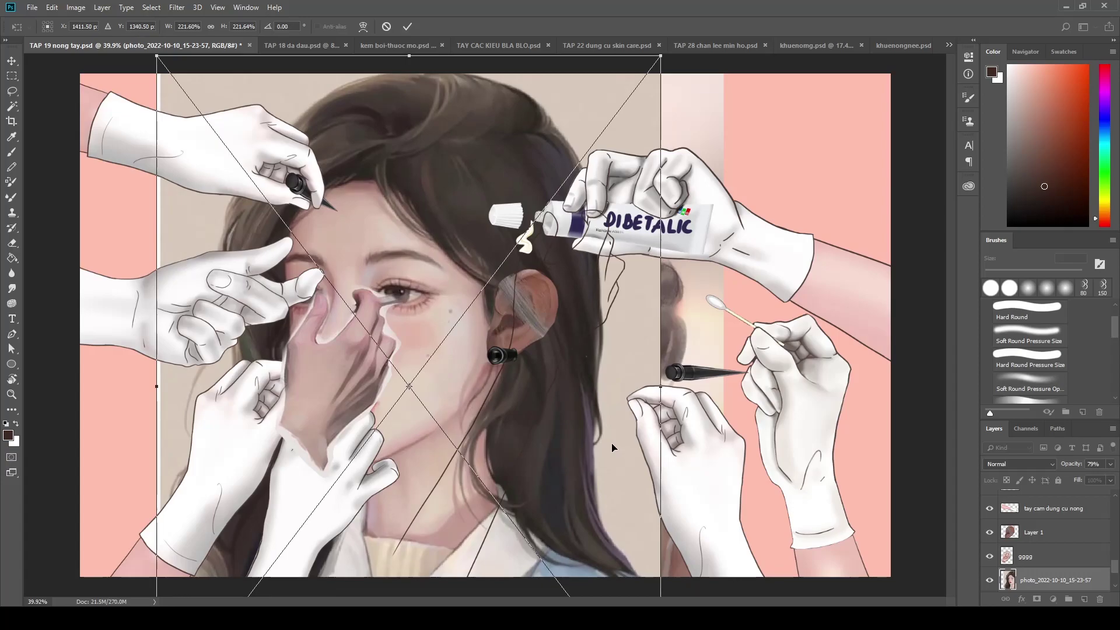
key(Return)
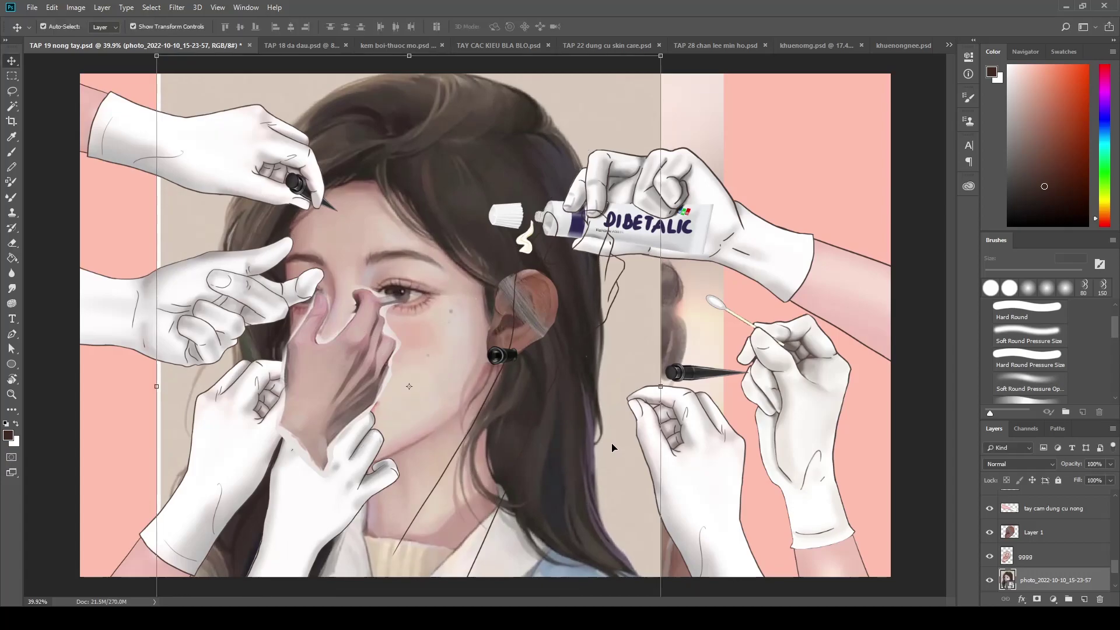
scroll(251, 344, down, 2)
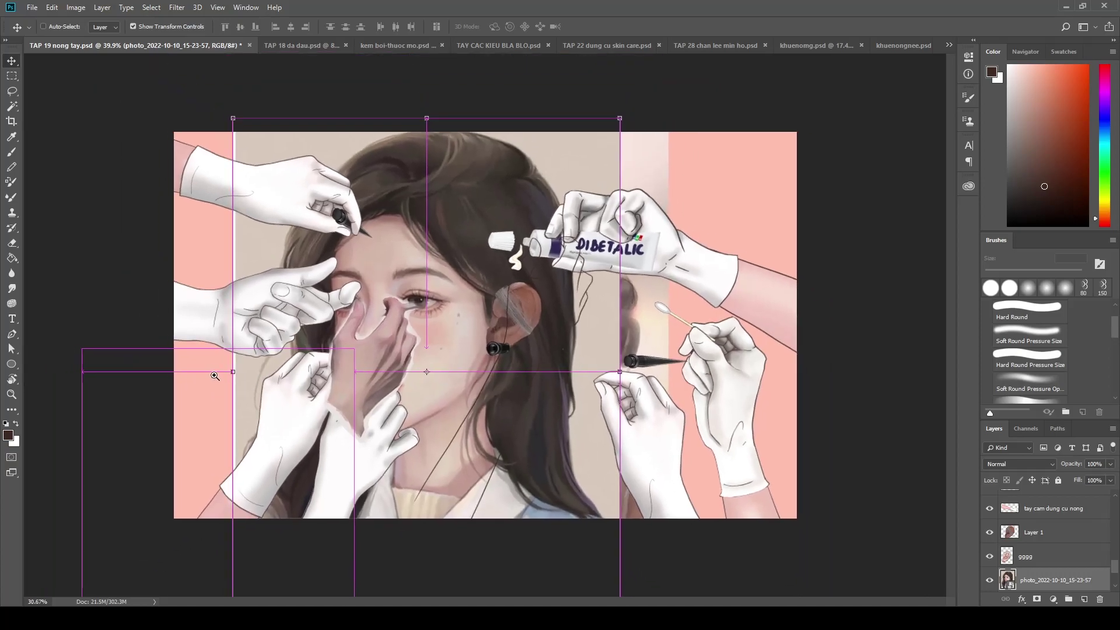
click(251, 299)
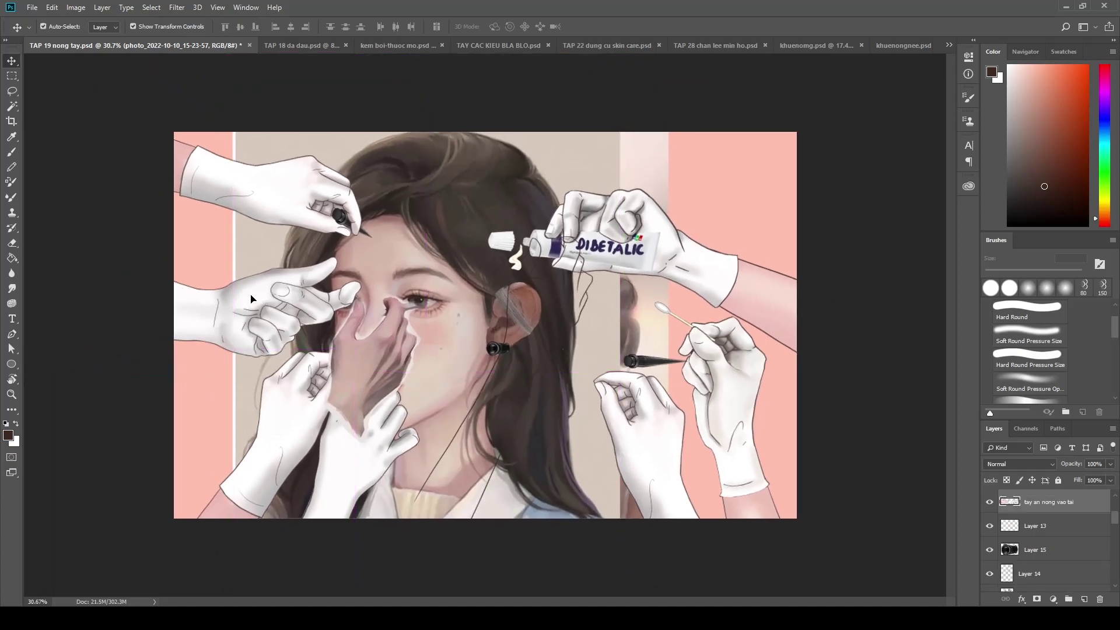
Move one gloved hand to the cheek and the pen-holding hand beside the ear
mouse_move(252, 298)
mouse_down()
mouse_move(410, 369)
mouse_move(239, 322)
mouse_up()
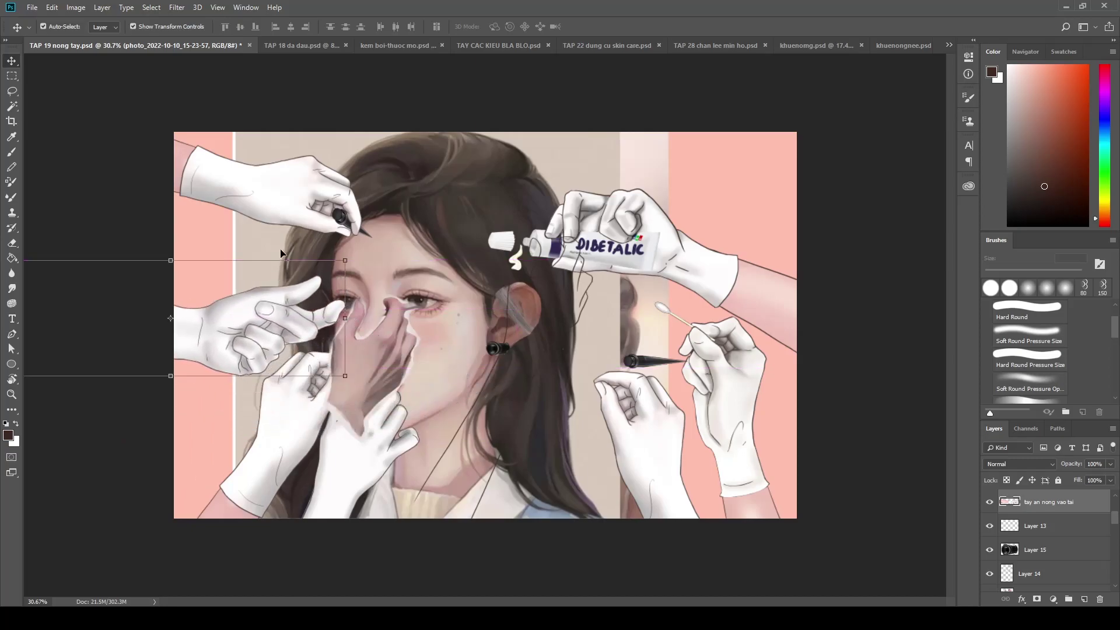
click(309, 190)
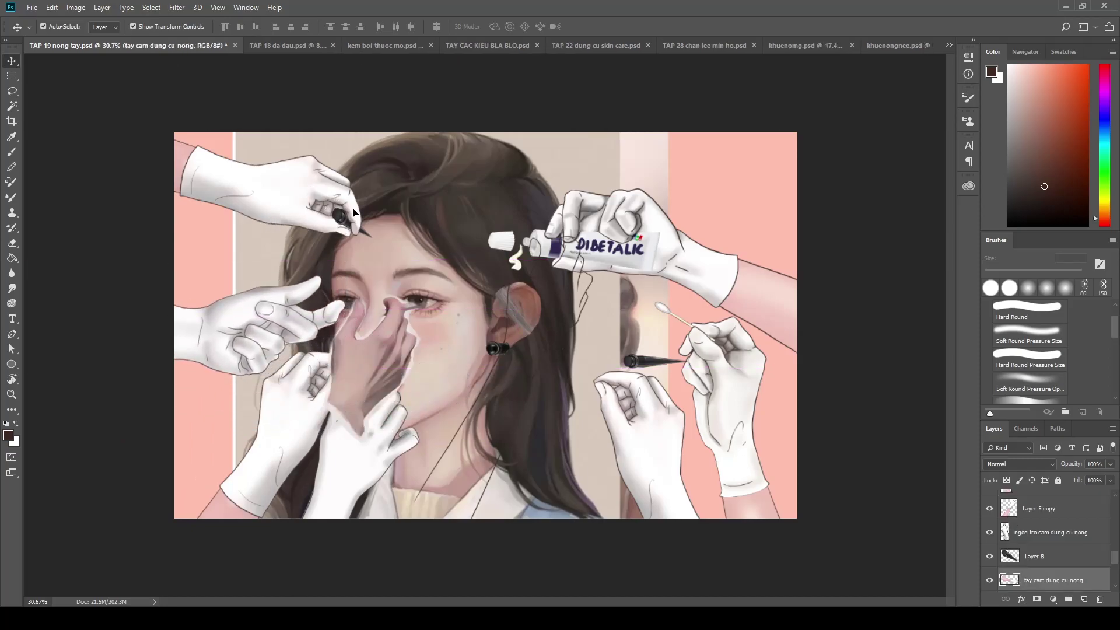
shift+click(345, 220)
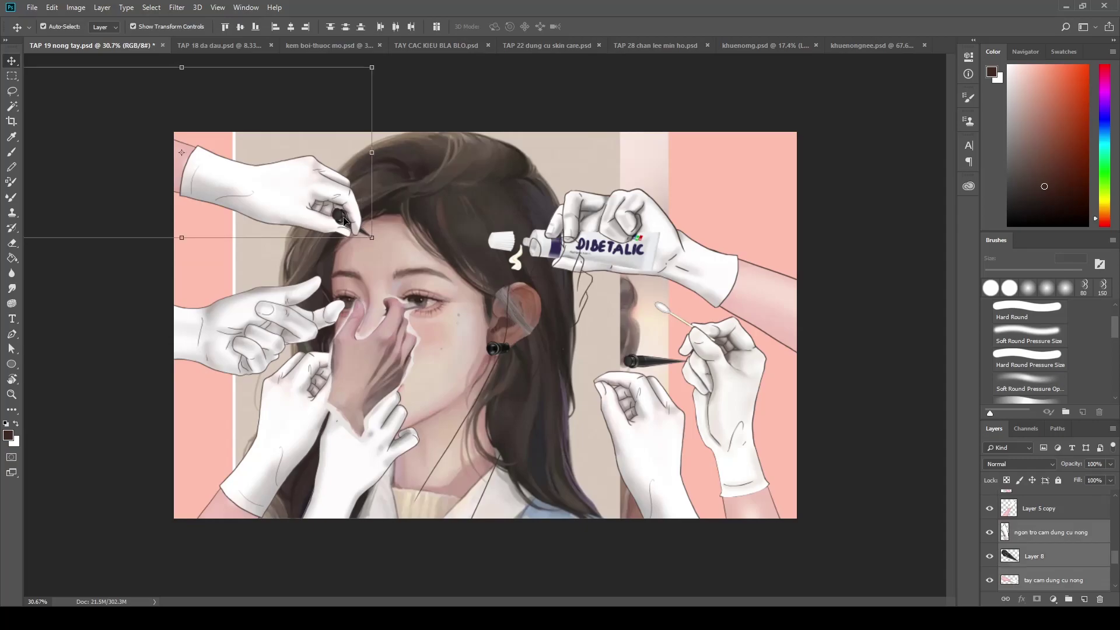
drag(319, 192, 446, 295)
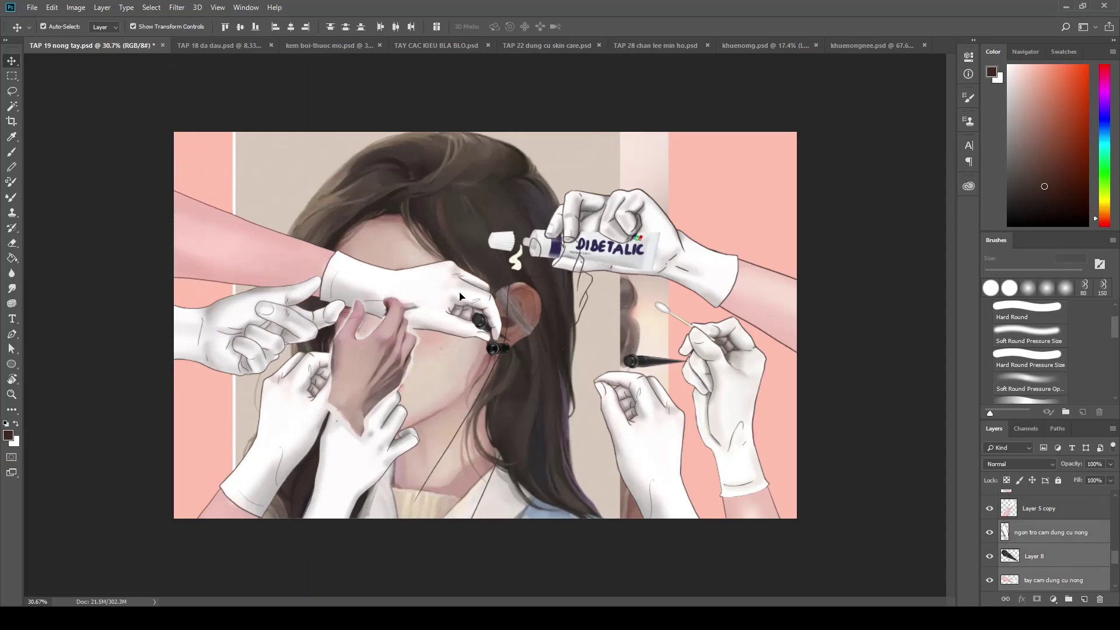
drag(445, 295, 442, 297)
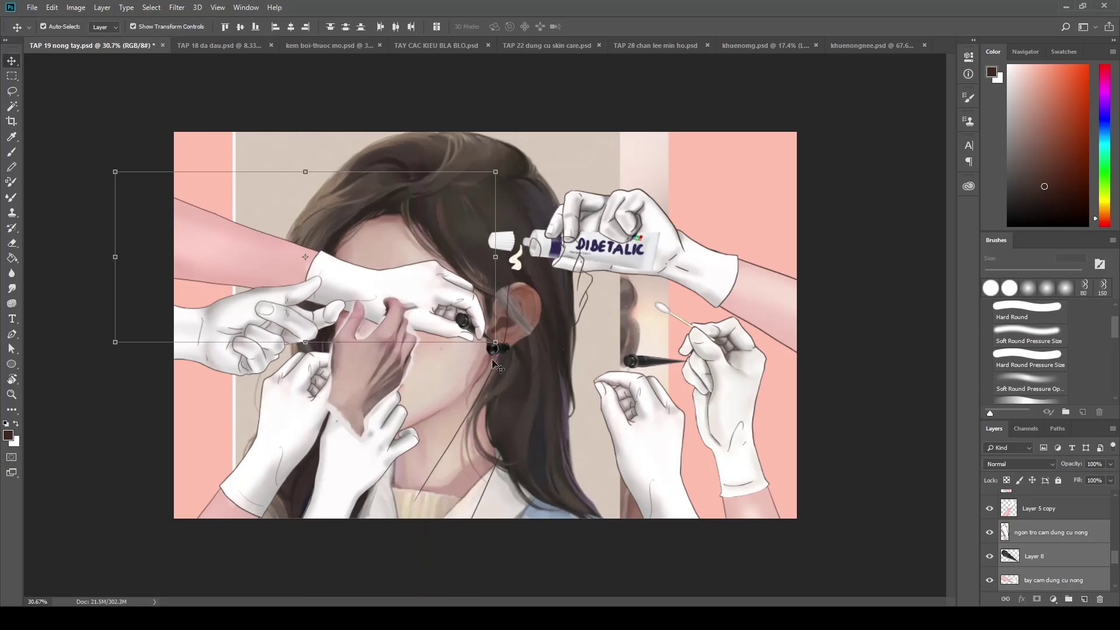
drag(426, 294, 434, 297)
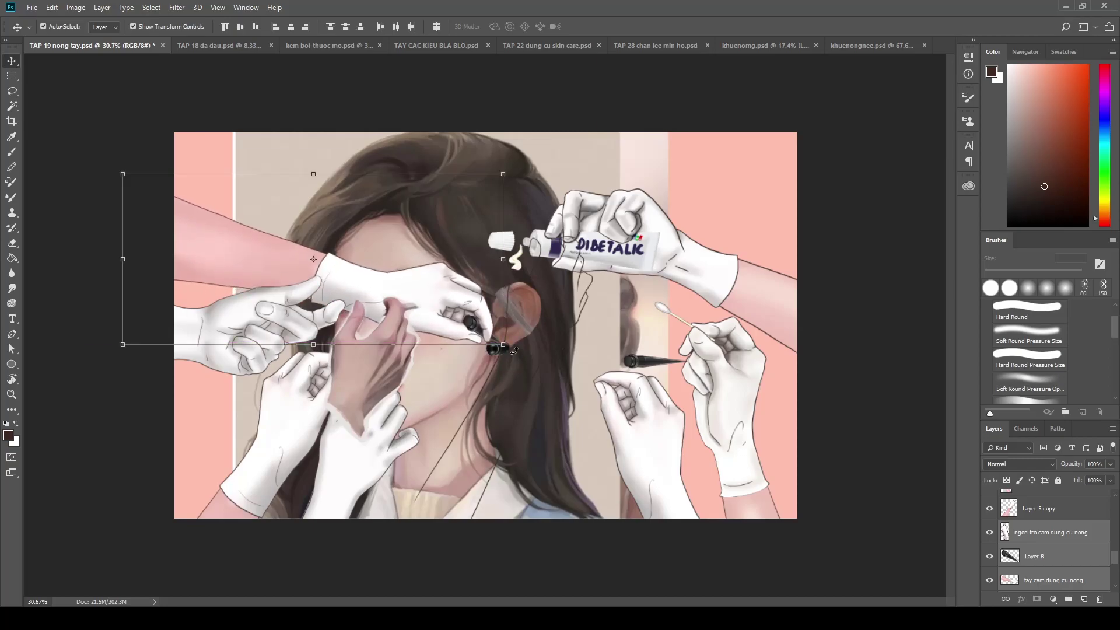
mouse_move(513, 349)
mouse_down()
mouse_move(534, 329)
mouse_move(518, 333)
mouse_up()
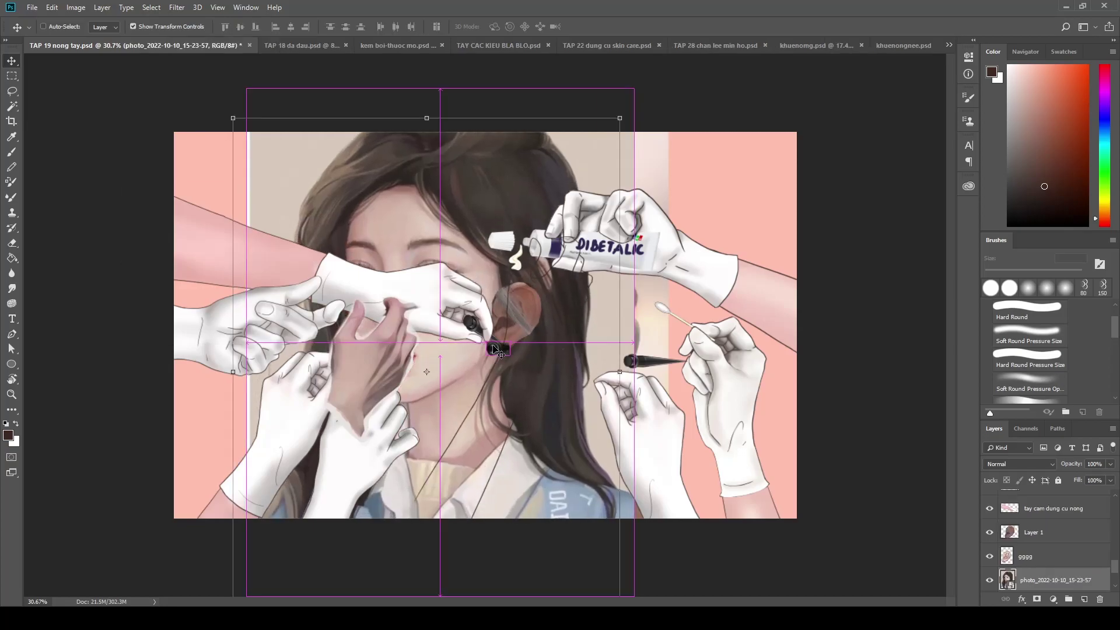
Rotate the pen-holding hand about -11° to angle toward the ear
click(435, 299)
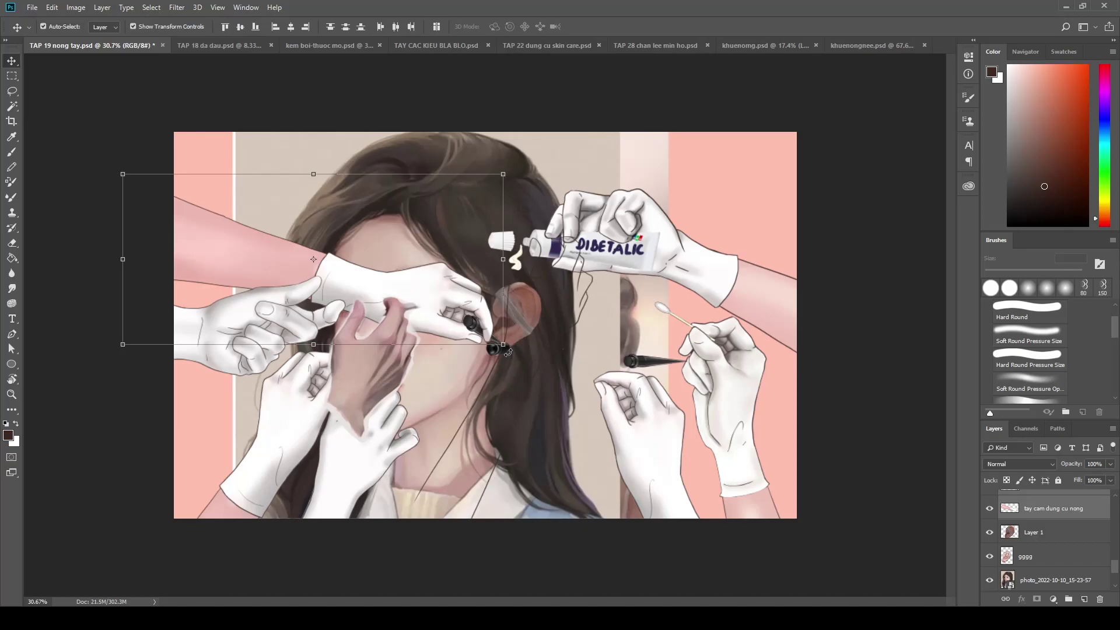
drag(508, 351, 522, 312)
mouse_move(215, 266)
mouse_down()
mouse_move(164, 354)
mouse_move(197, 304)
mouse_up()
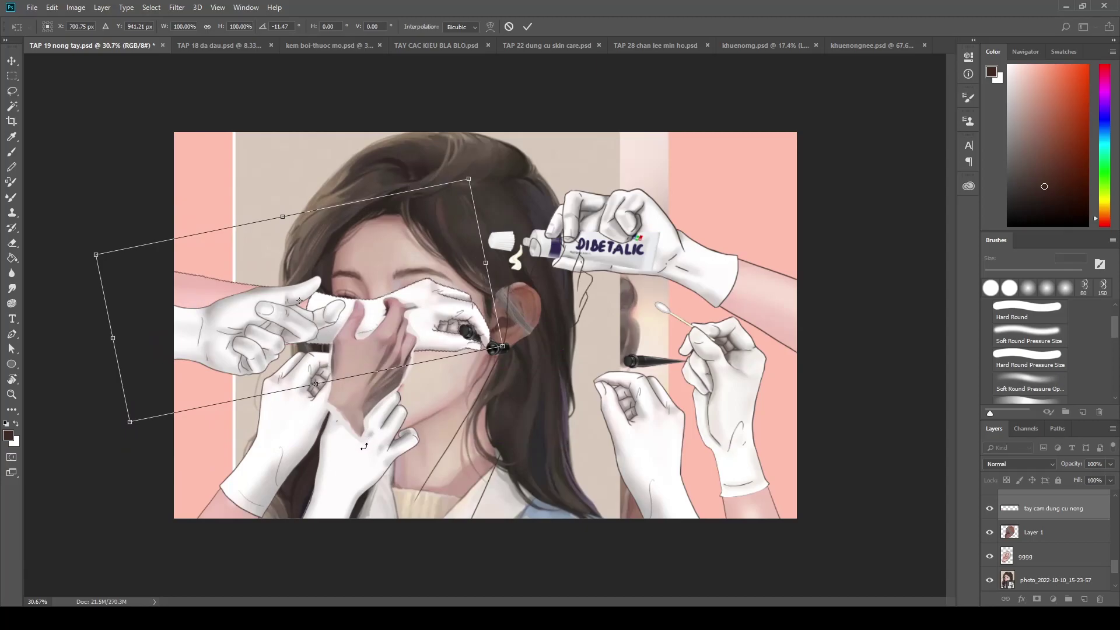
key(Return)
Reposition the lower hands, ear spike and ear-cleaning hand around the face
mouse_move(651, 454)
mouse_down()
mouse_move(568, 414)
mouse_move(570, 431)
mouse_move(556, 438)
mouse_up()
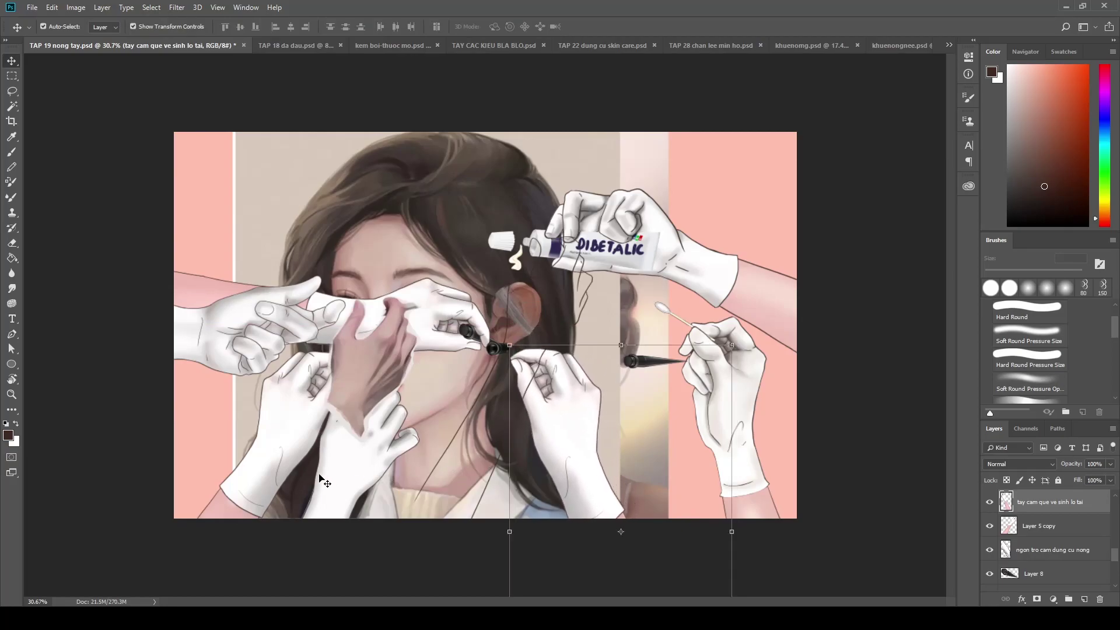
drag(320, 478, 403, 399)
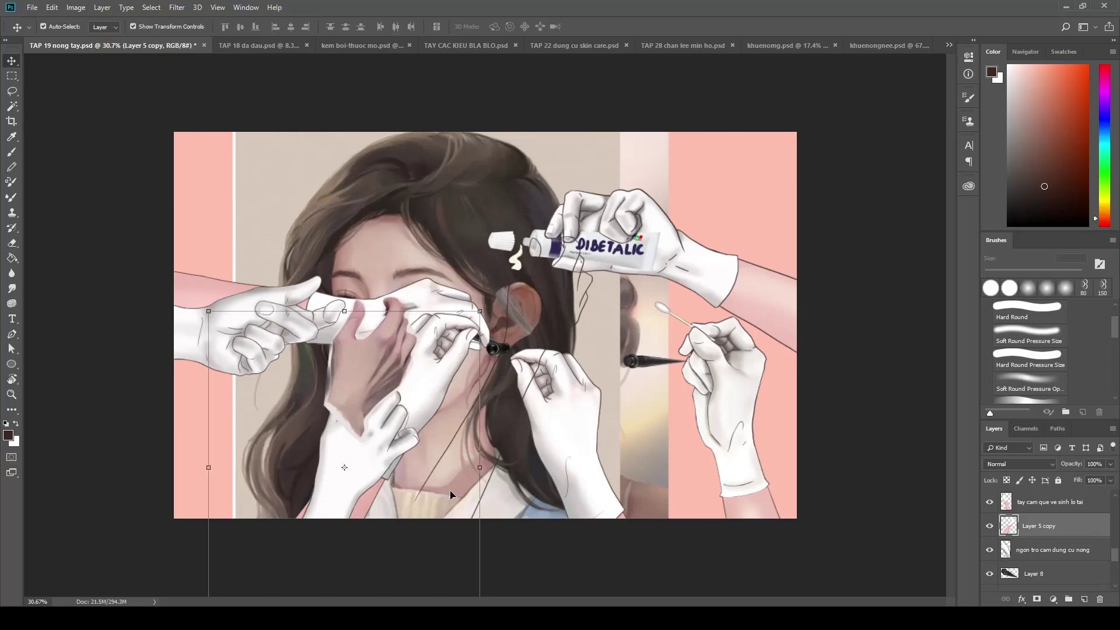
drag(497, 358, 661, 451)
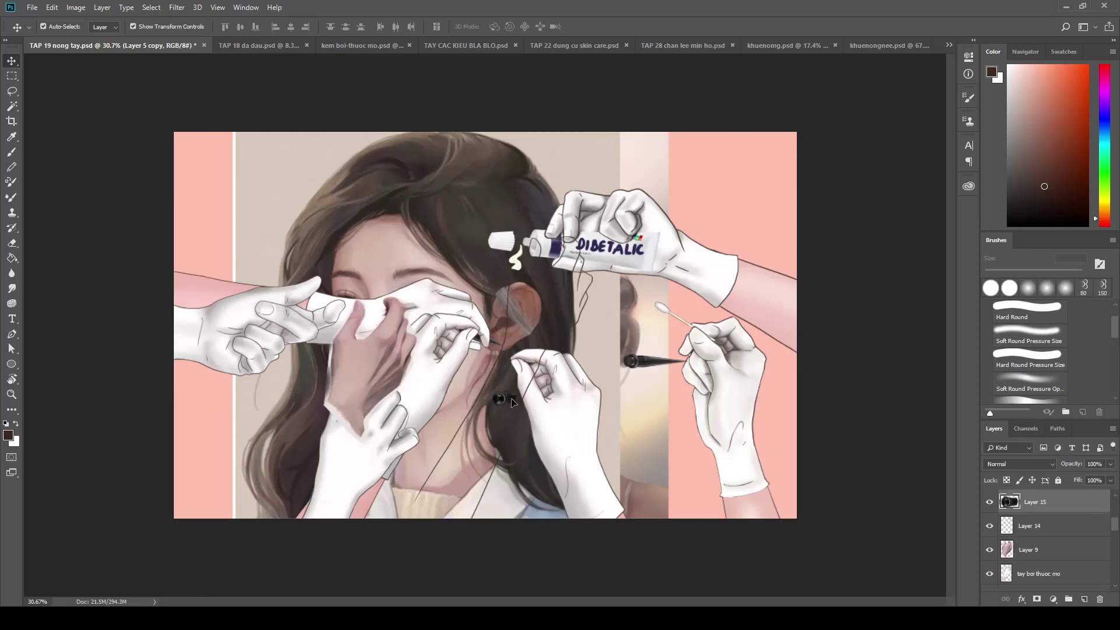
drag(444, 361, 458, 368)
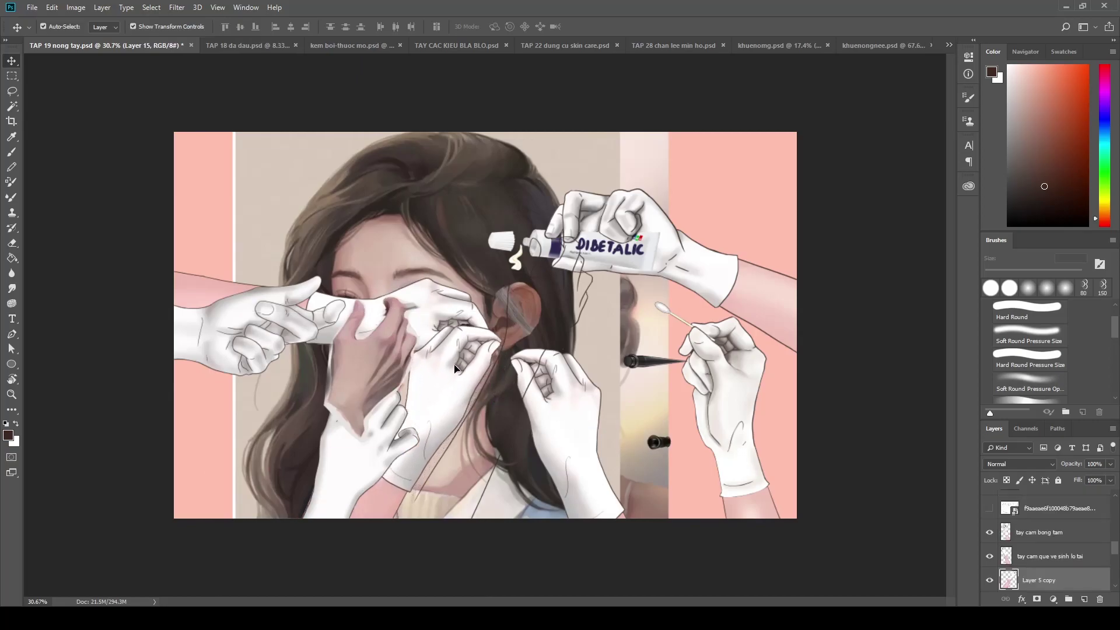
mouse_move(543, 404)
mouse_down()
mouse_move(557, 416)
mouse_move(548, 416)
mouse_up()
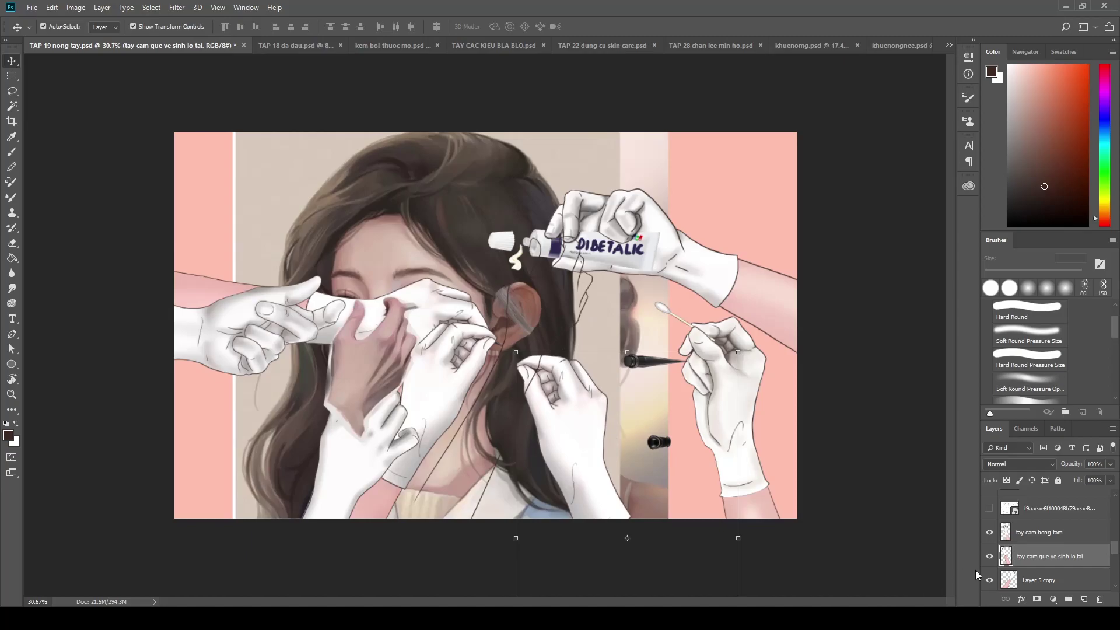
Shift the cotton-swab hand further right and the middle gloved hand up and right
click(1046, 540)
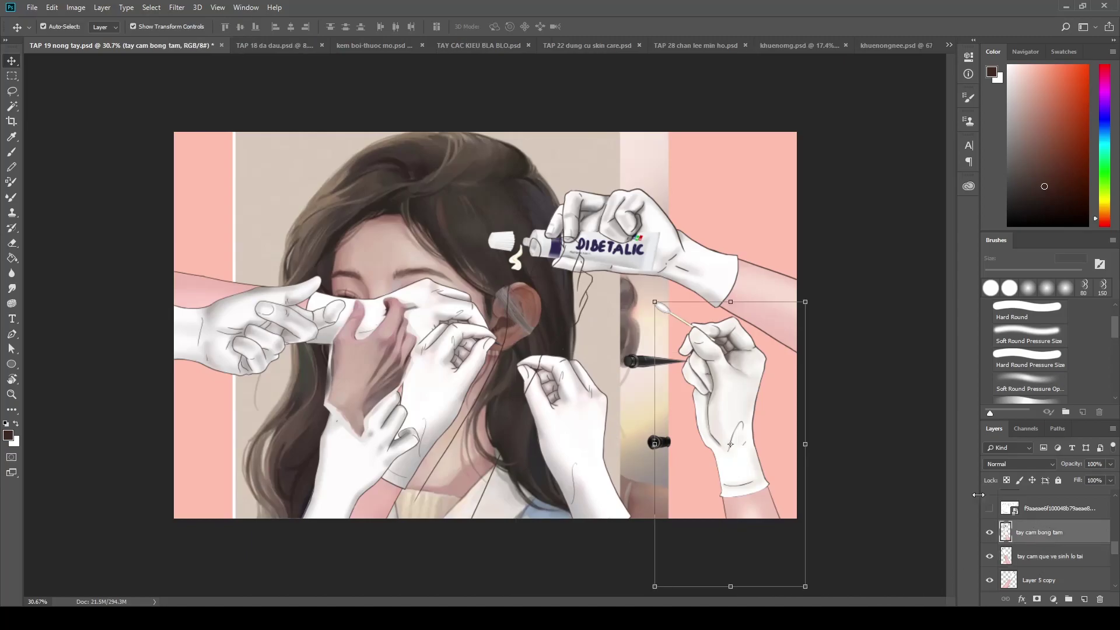
mouse_move(738, 413)
mouse_down()
mouse_move(695, 437)
mouse_move(777, 422)
mouse_up()
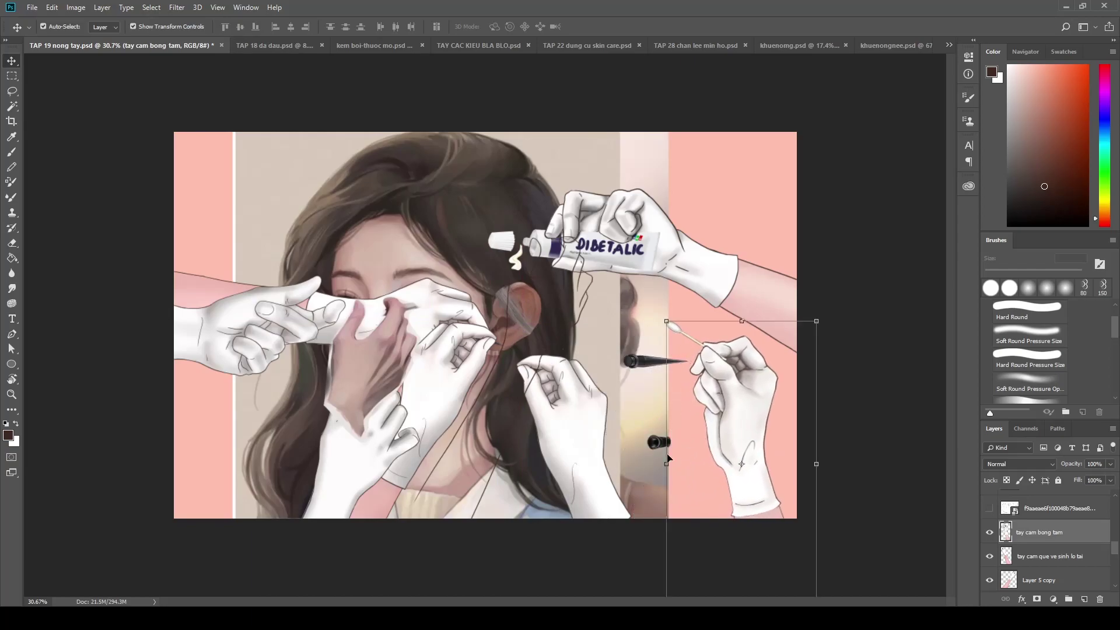
mouse_move(555, 408)
mouse_down()
mouse_move(605, 470)
mouse_move(578, 464)
mouse_up()
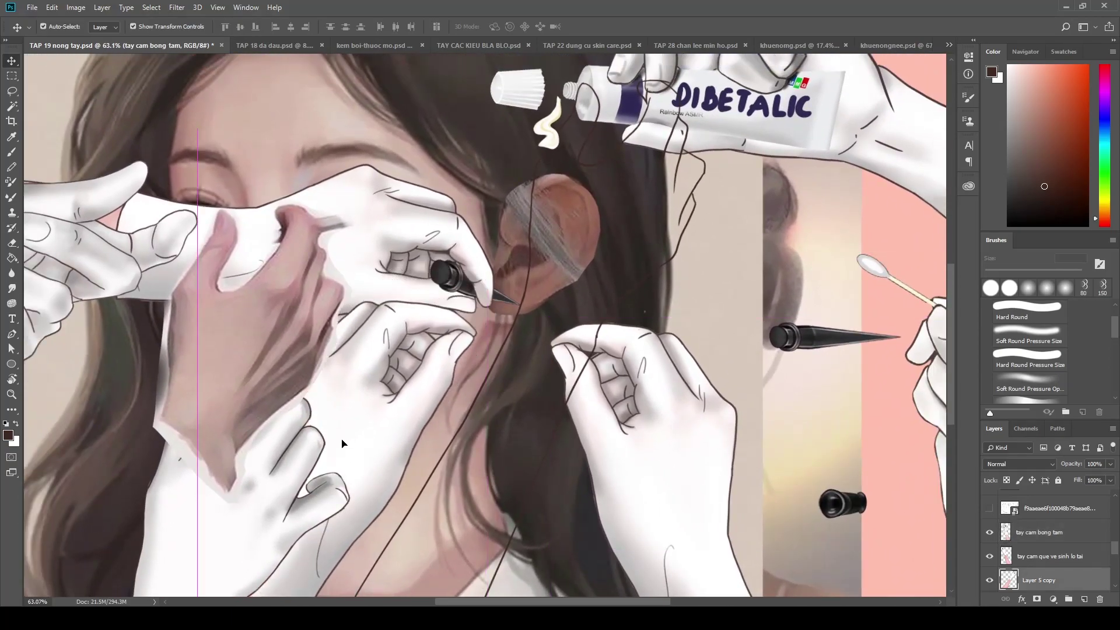
drag(364, 399, 426, 353)
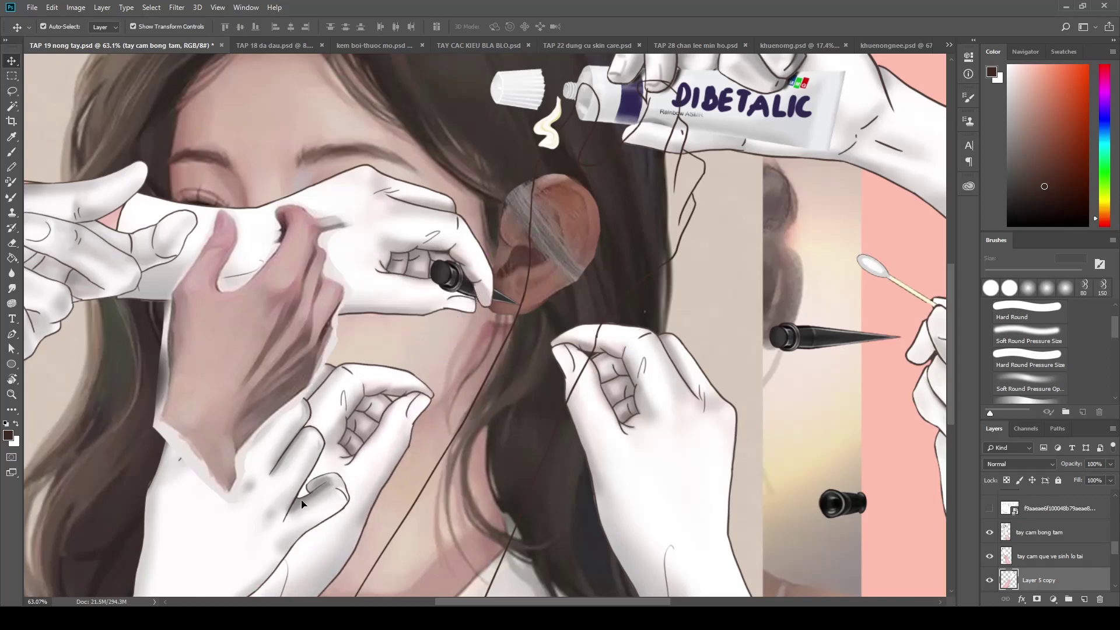
Move Layer 8 and the index-finger layer up-left beside the ear
click(434, 240)
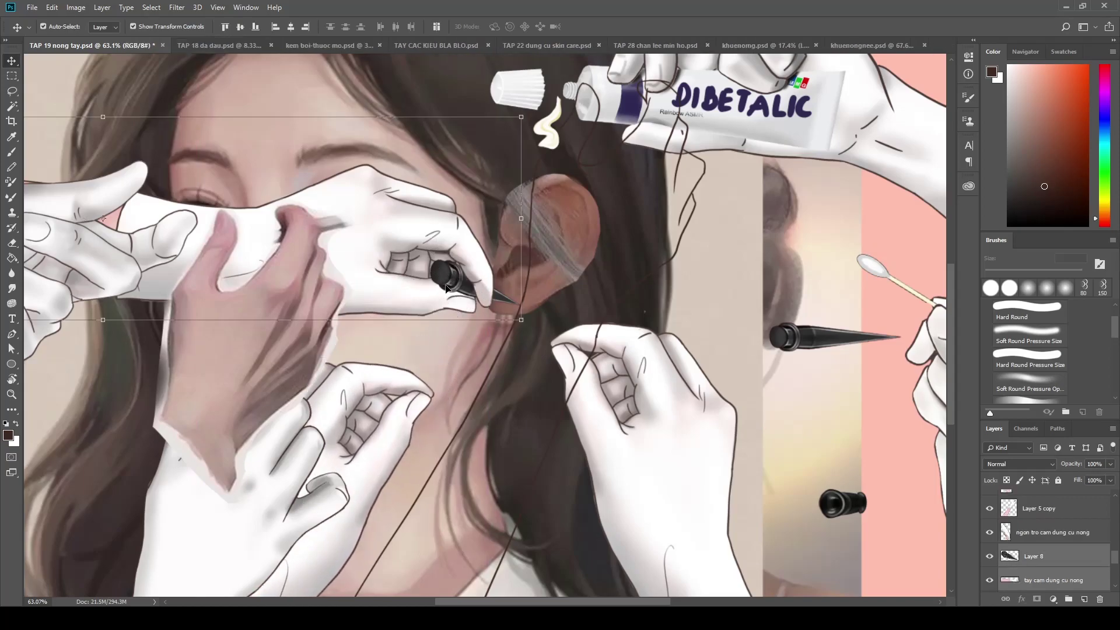
shift+click(483, 279)
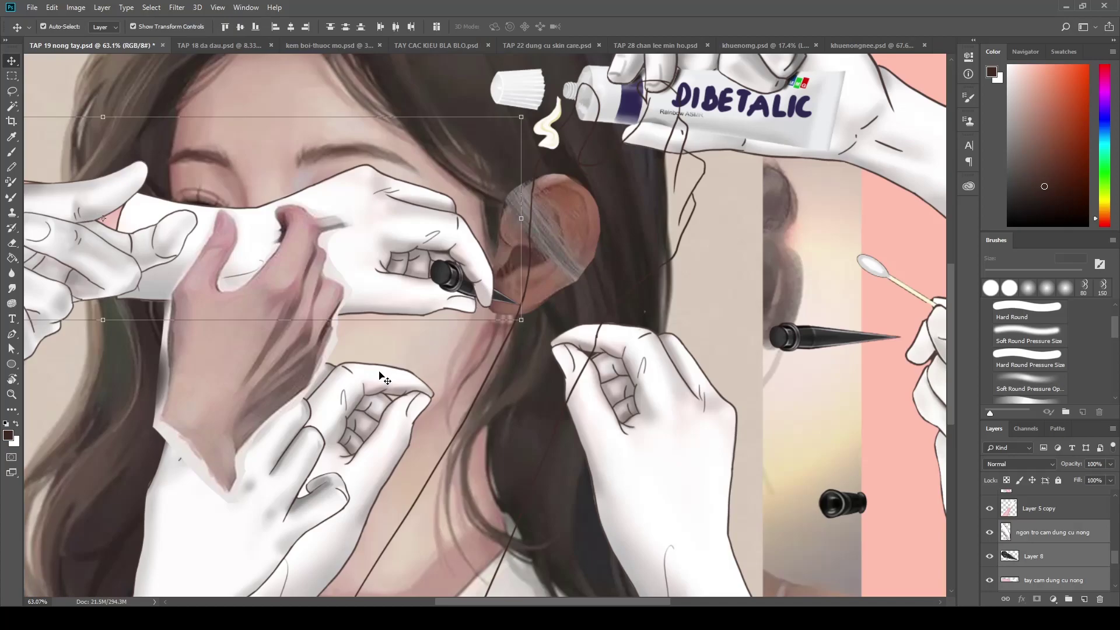
drag(480, 246, 459, 234)
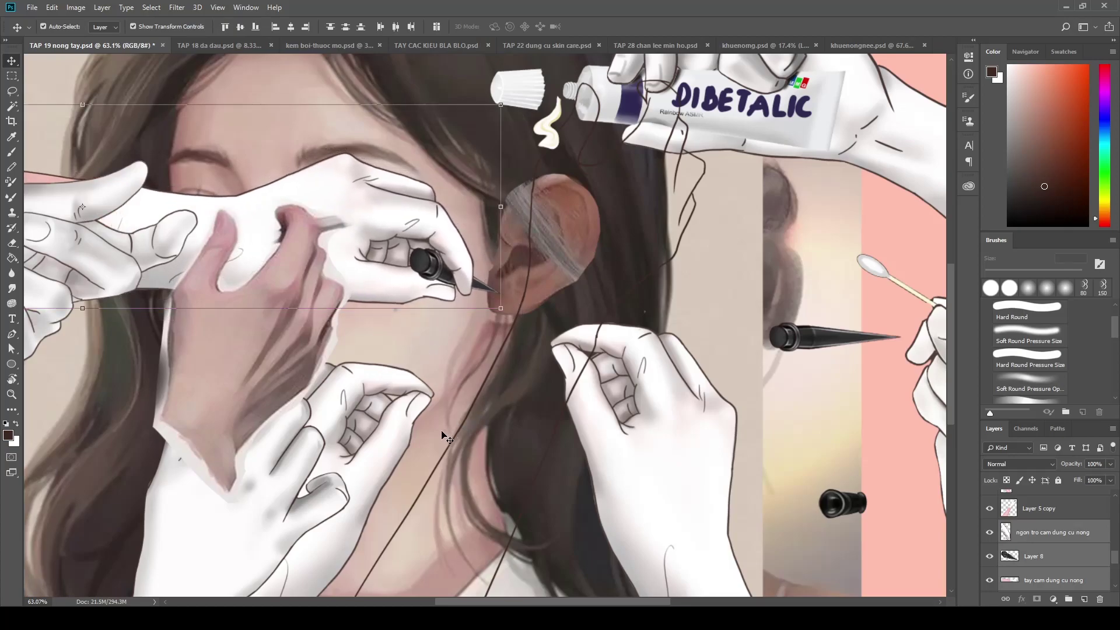
scroll(520, 447, down, 1)
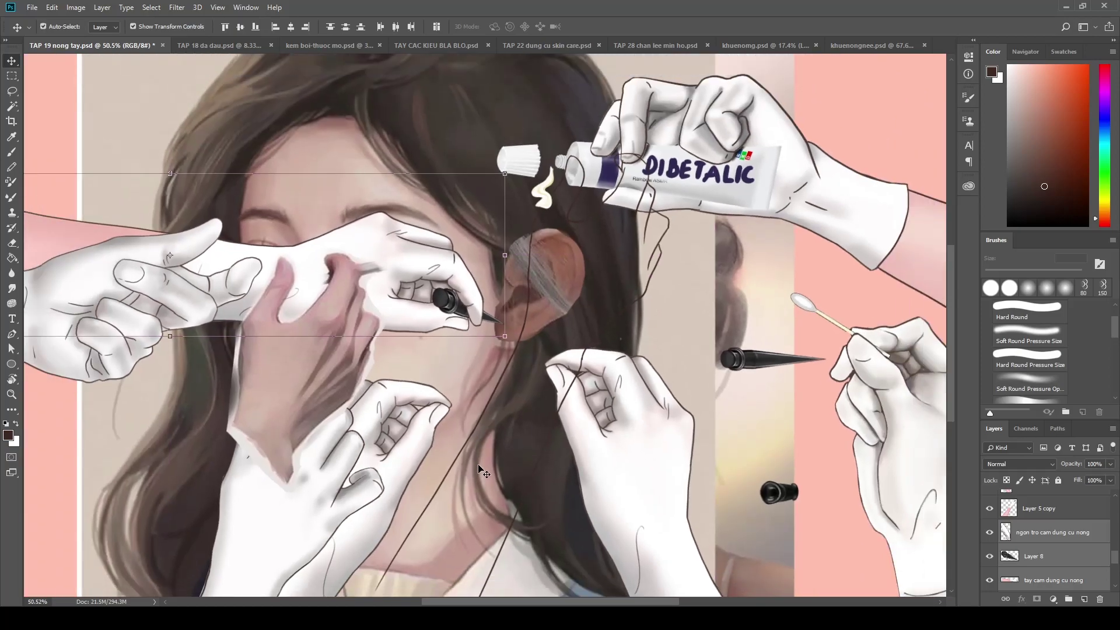
scroll(501, 402, down, 1)
scroll(479, 401, down, 1)
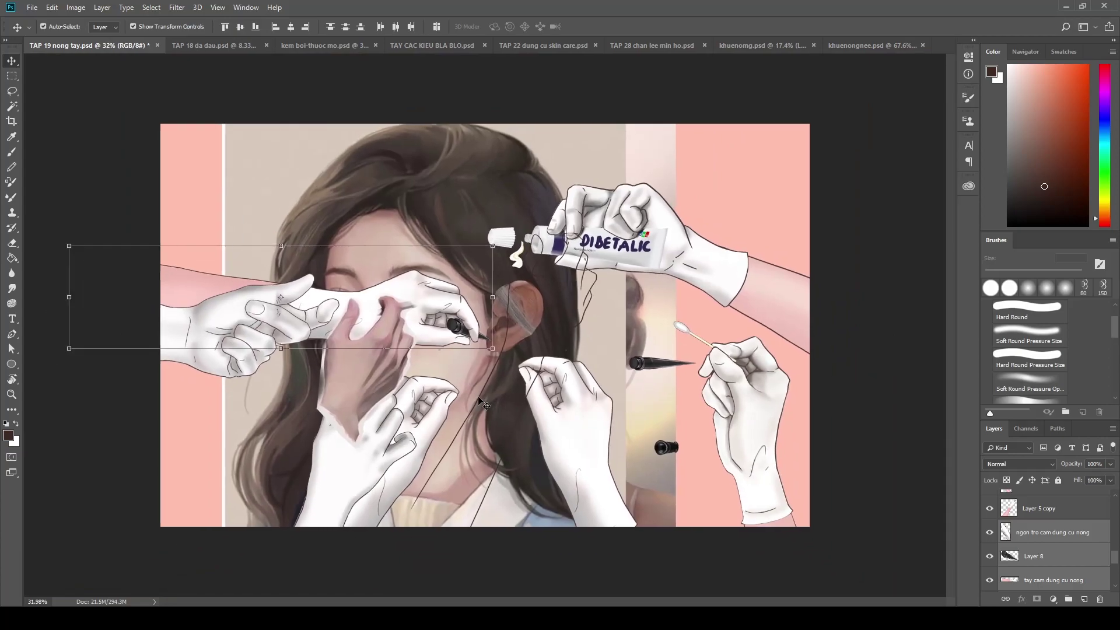
scroll(461, 399, up, 1)
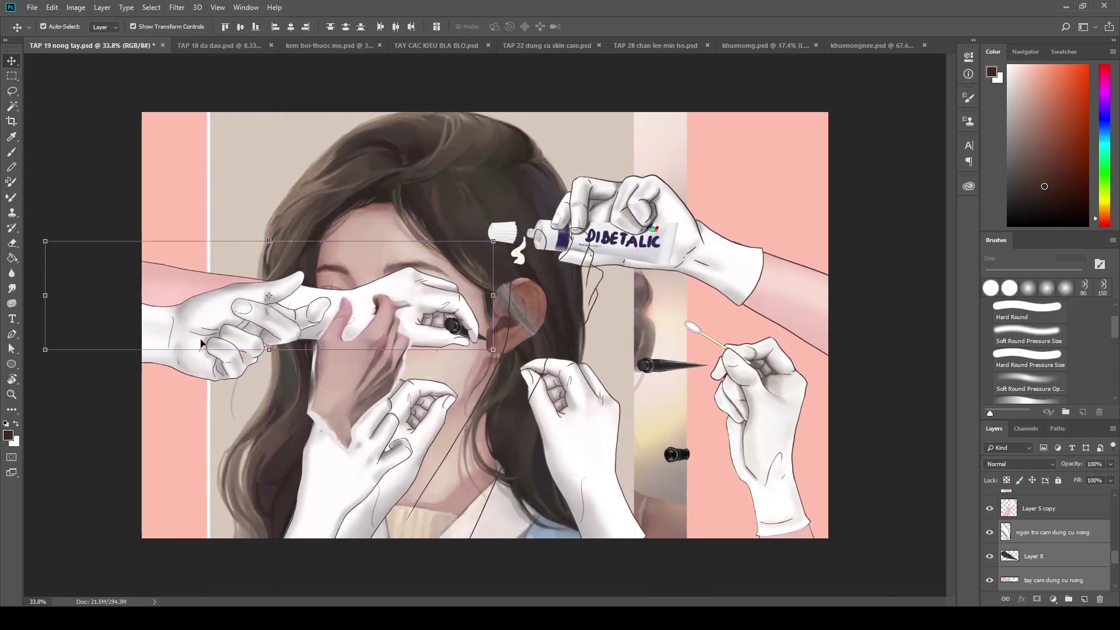
drag(202, 343, 514, 412)
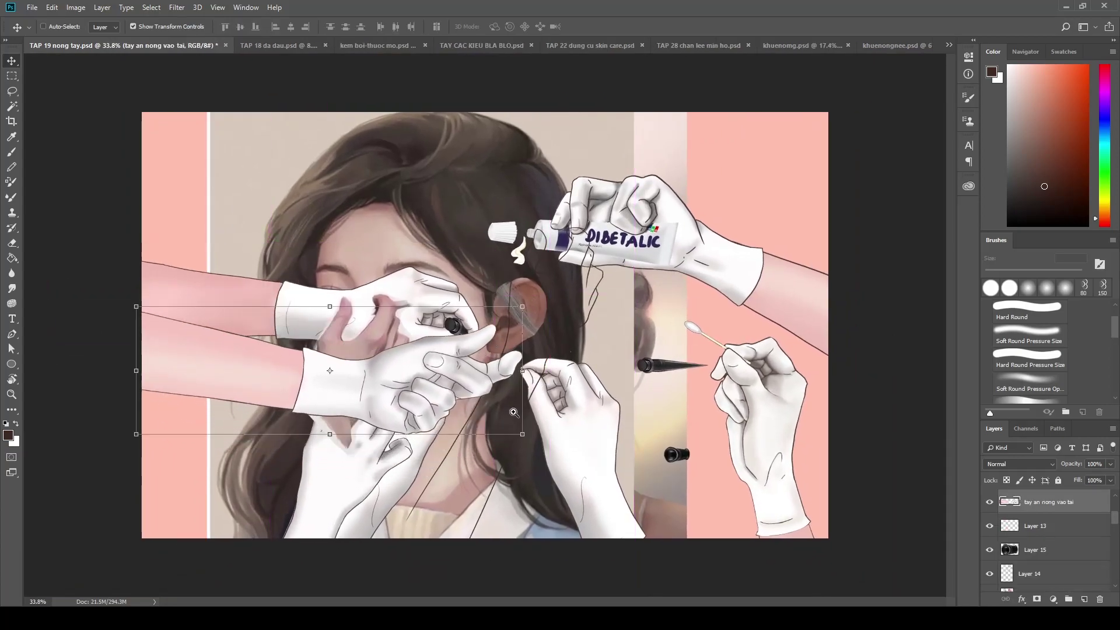
Nudge the pressing gloved hands and rotate them about -18° with Free Transform
scroll(514, 413, up, 2)
scroll(514, 412, up, 2)
mouse_move(407, 351)
mouse_down()
mouse_move(433, 344)
mouse_move(422, 358)
mouse_up()
scroll(444, 405, down, 2)
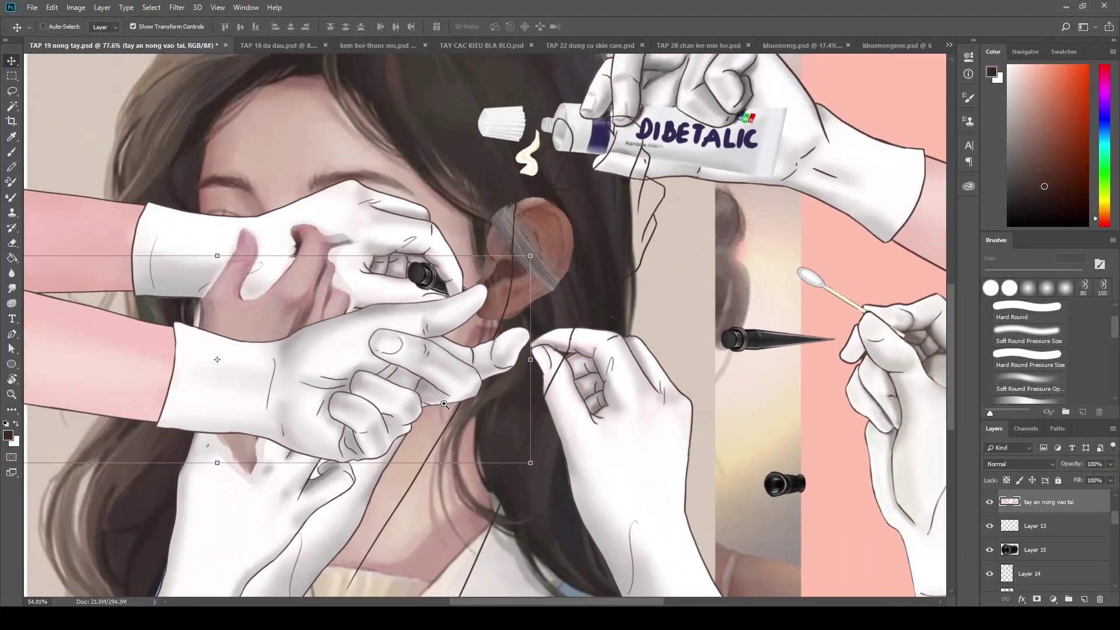
key(ctrl+t)
drag(547, 484, 574, 347)
drag(272, 334, 310, 437)
Drag the tilted hands lower left, rotate them to about -22.6°, and commit
scroll(483, 497, down, 2)
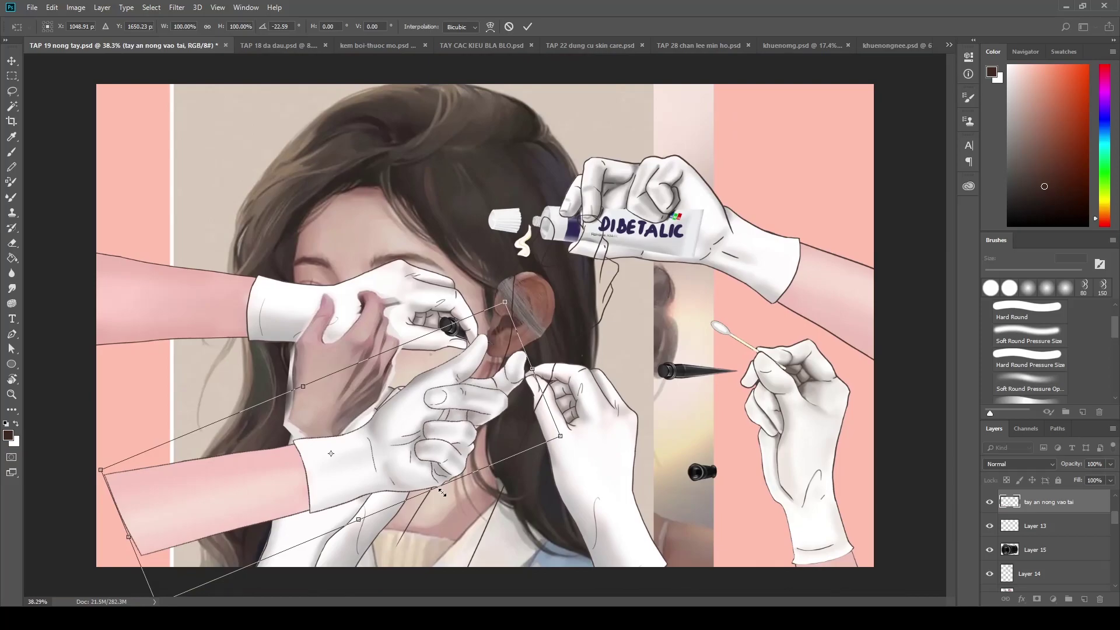
scroll(527, 461, up, 2)
scroll(527, 462, up, 1)
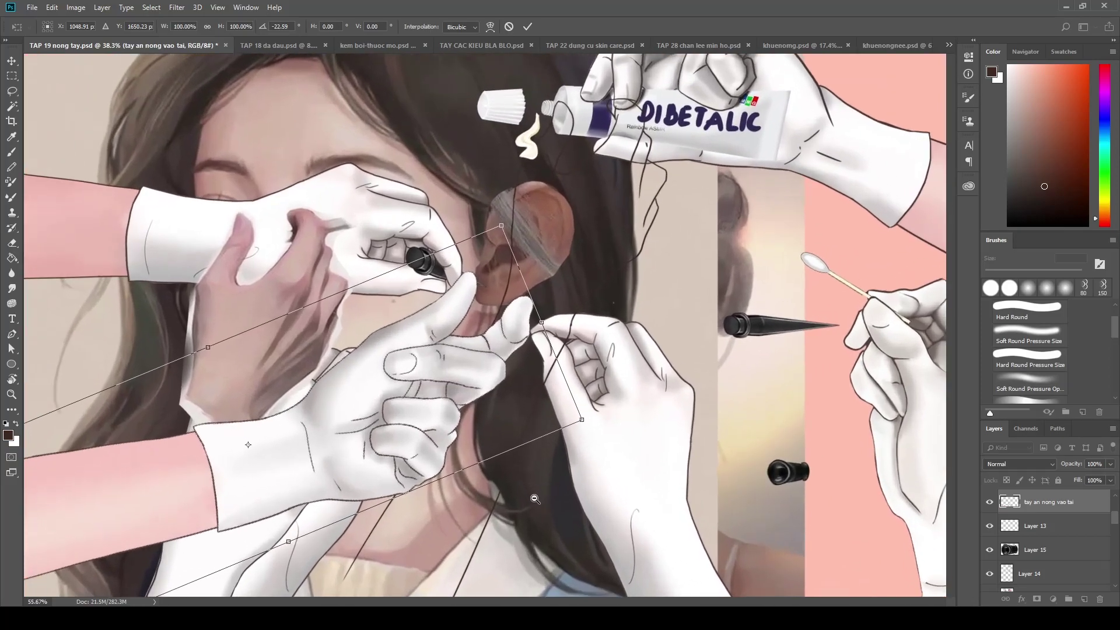
mouse_move(418, 449)
mouse_down()
mouse_move(369, 437)
mouse_move(424, 466)
mouse_up()
scroll(483, 487, down, 2)
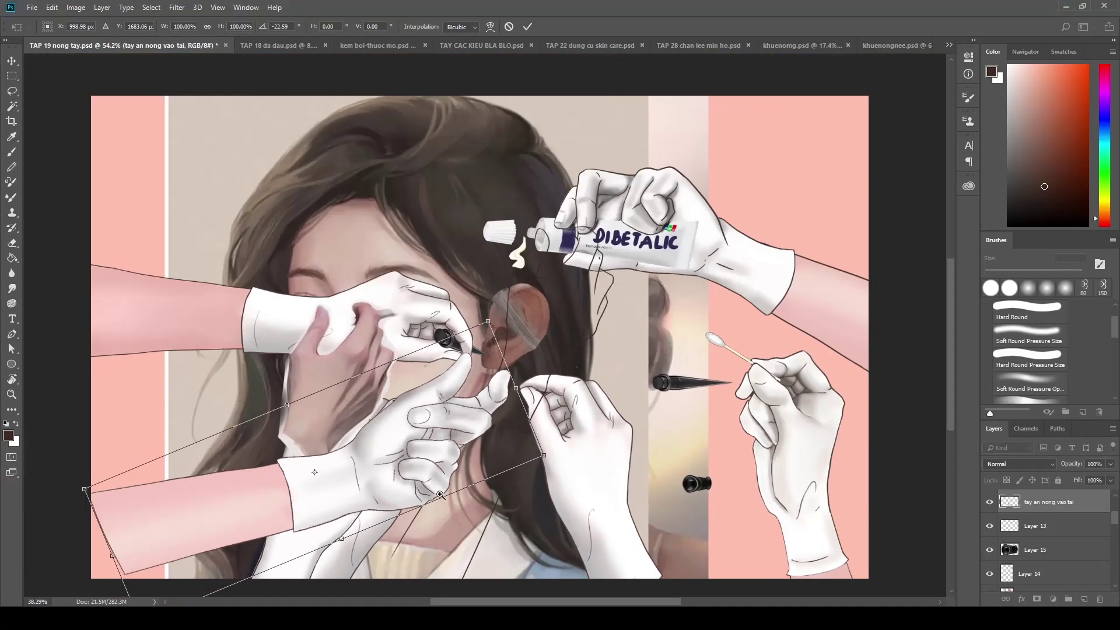
scroll(483, 488, down, 2)
scroll(408, 466, up, 4)
mouse_move(356, 469)
mouse_down()
mouse_move(274, 443)
mouse_move(138, 471)
mouse_up()
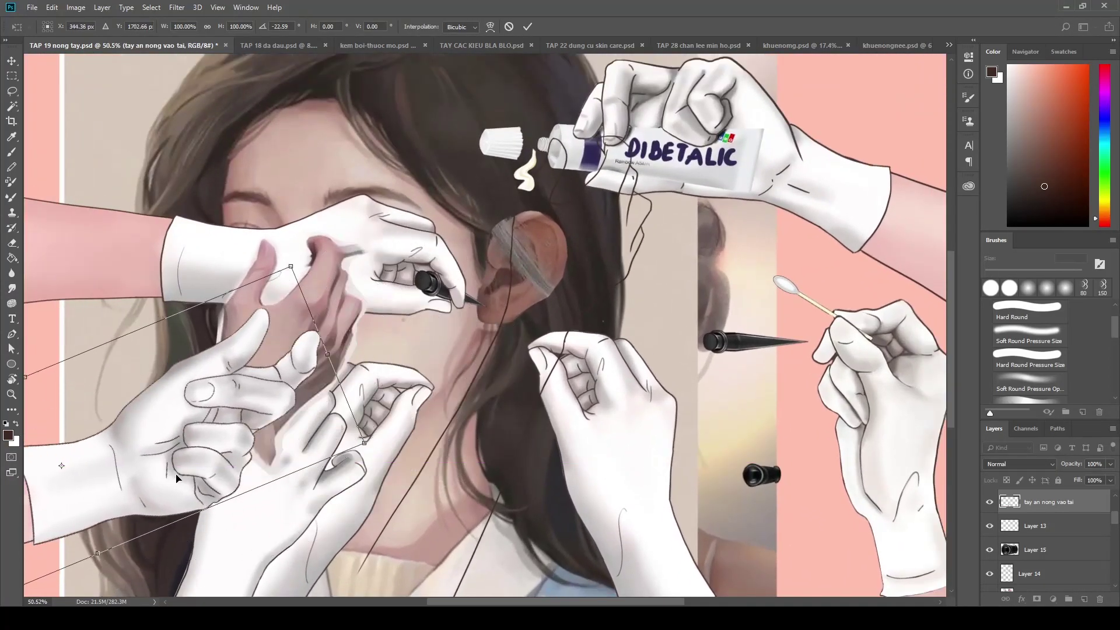
mouse_move(268, 549)
mouse_down()
mouse_move(267, 533)
mouse_move(400, 487)
mouse_move(233, 525)
mouse_up()
key(Return)
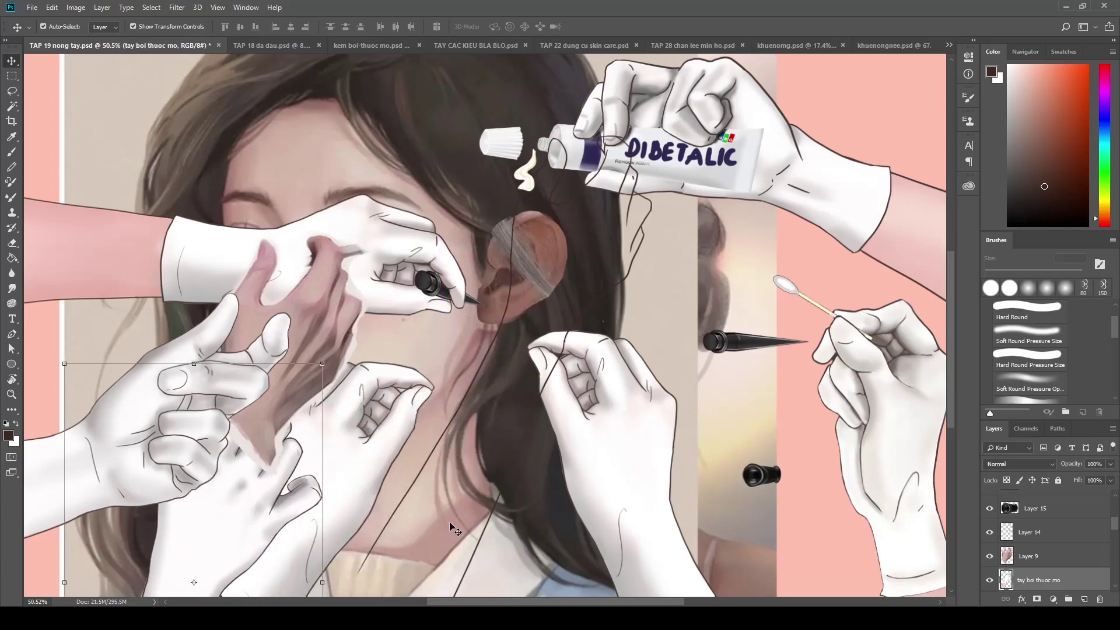
Drag Layer 9's pink hand up so it covers the girl's eyes
alt+scroll(451, 495, up, 1)
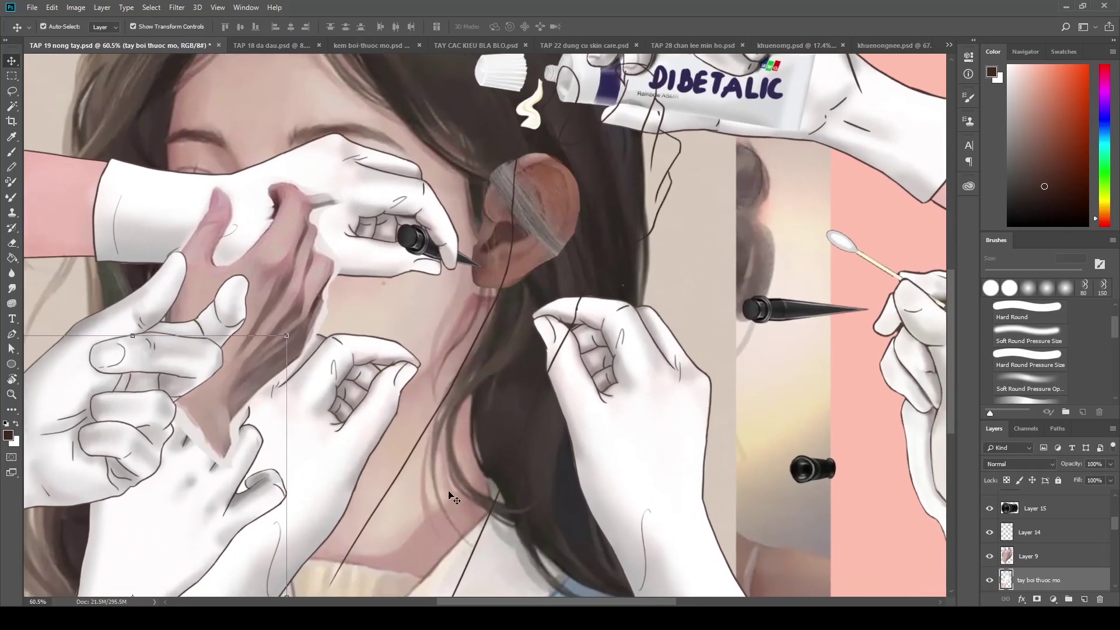
click(337, 432)
drag(262, 297, 344, 191)
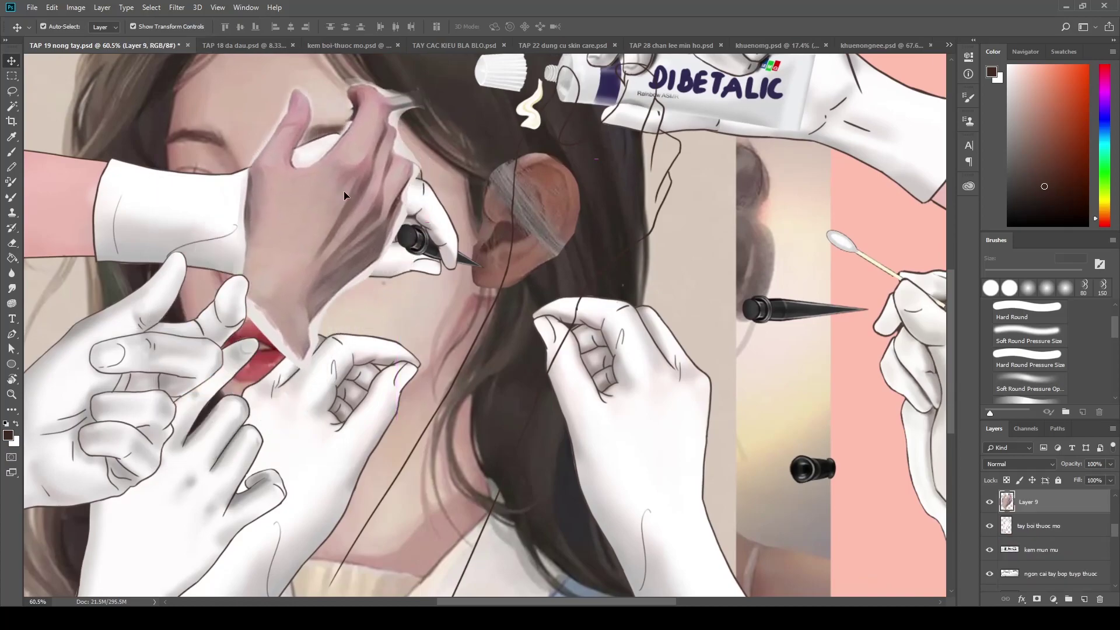
alt+scroll(463, 433, down, 1)
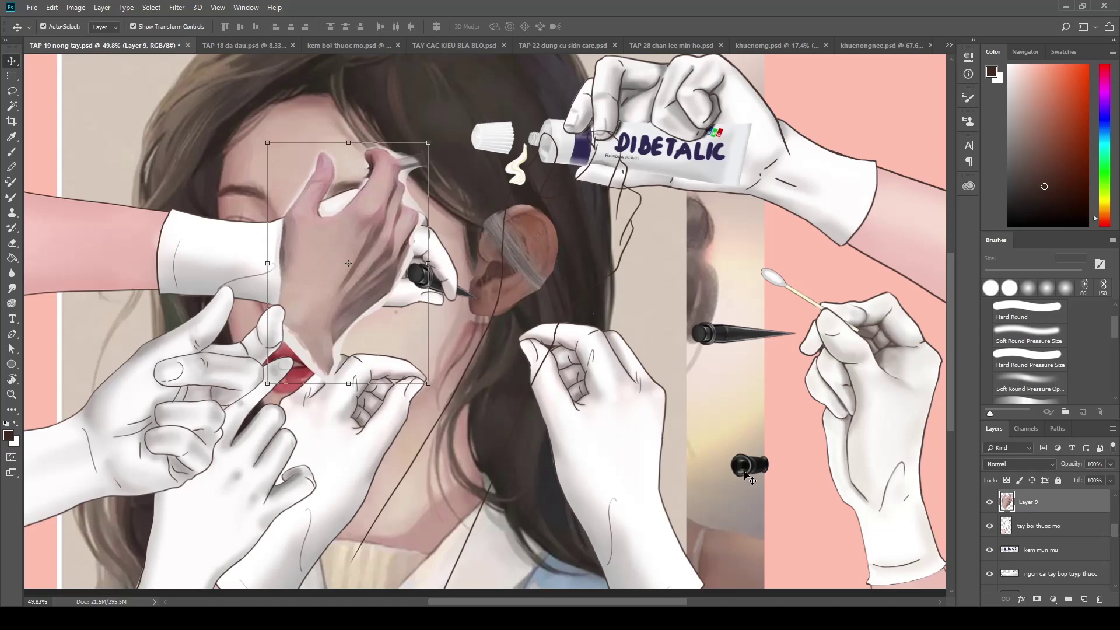
Move the Layer 15 earplug from the lower right back onto the earlobe at the tool tip
drag(746, 472, 475, 306)
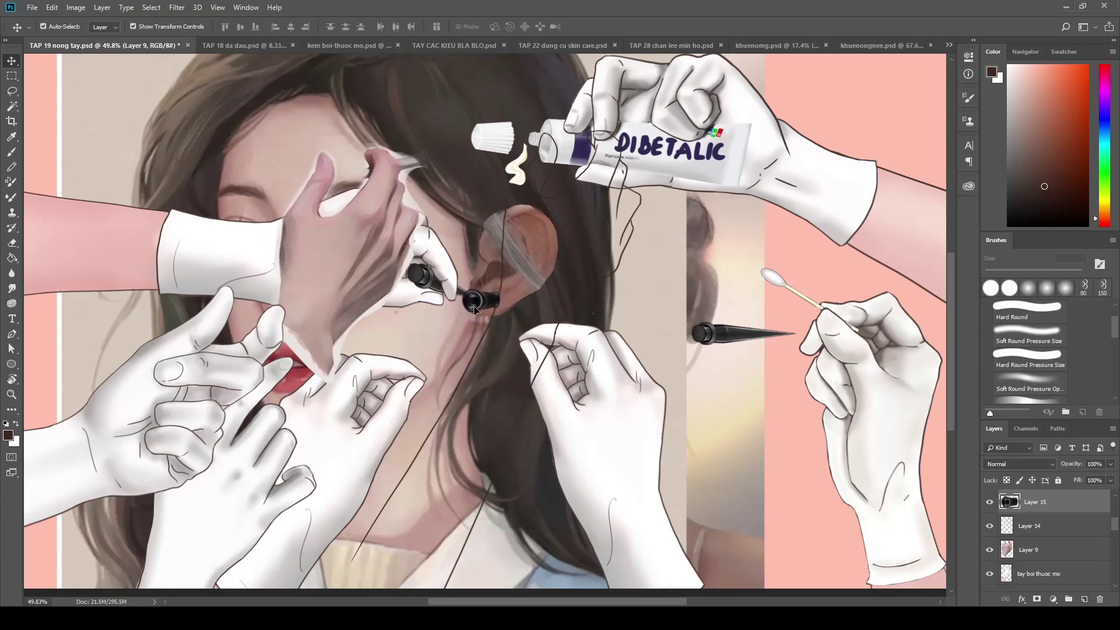
scroll(385, 396, up, 5)
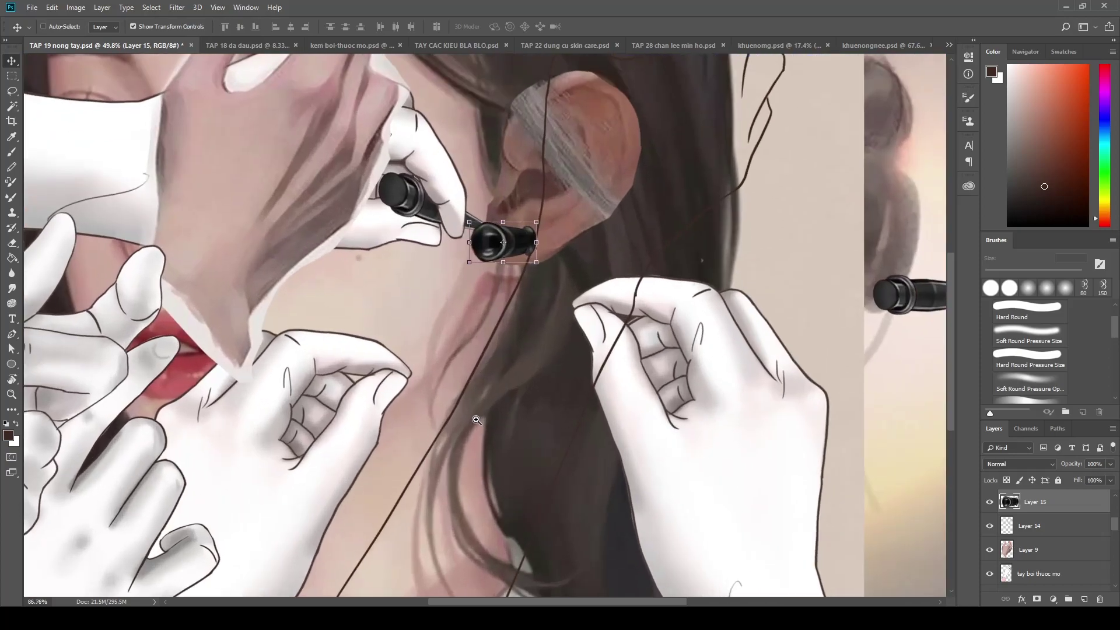
drag(467, 291, 531, 373)
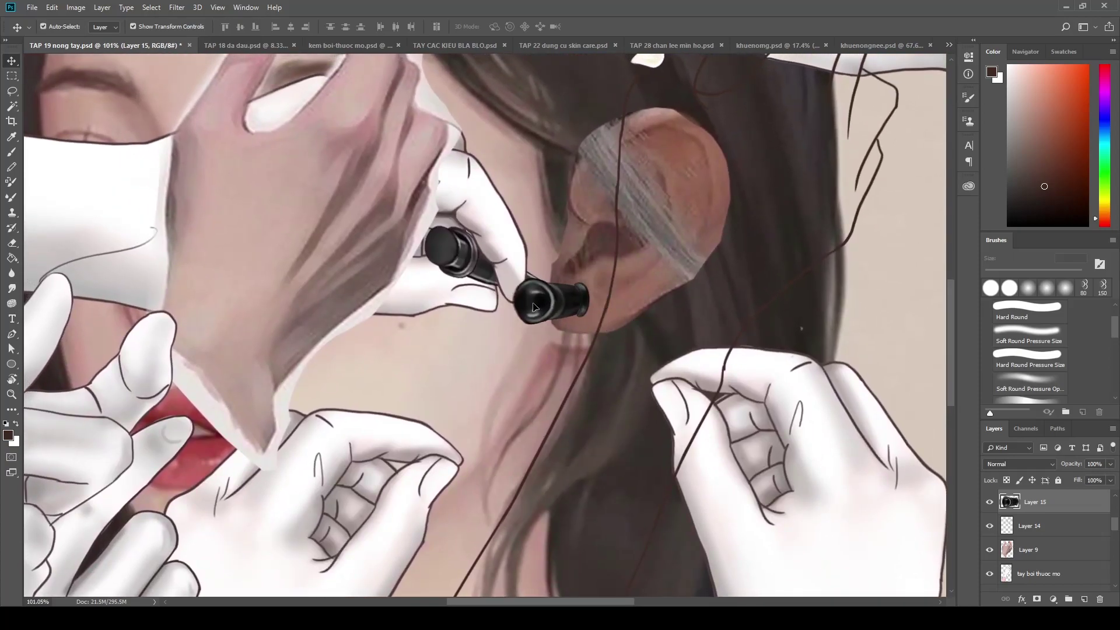
mouse_move(559, 315)
mouse_down()
mouse_move(546, 308)
mouse_move(576, 282)
mouse_up()
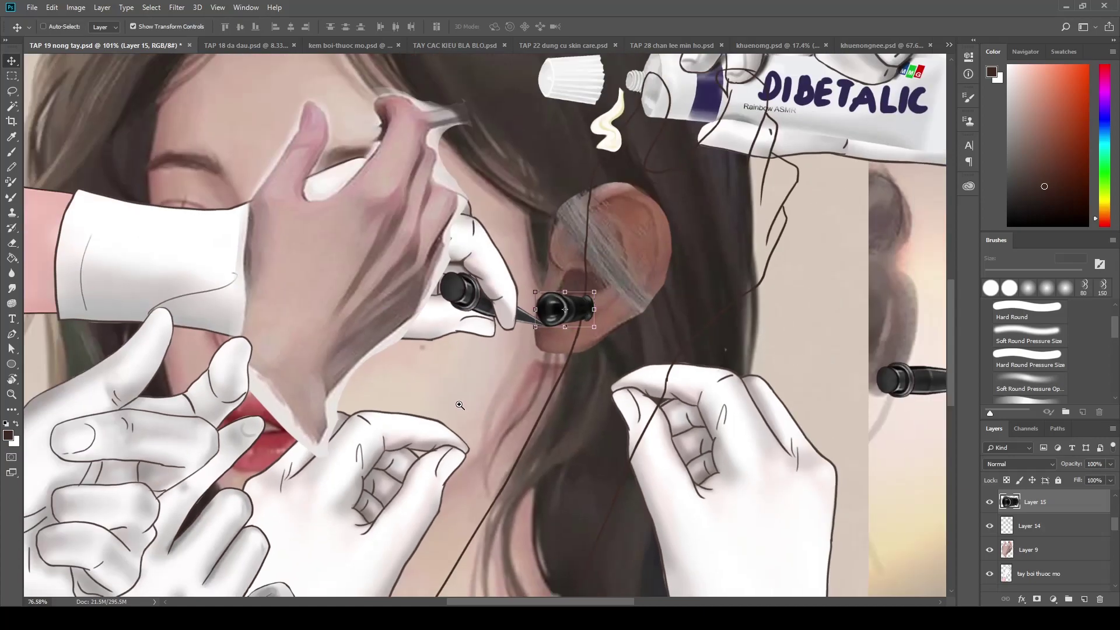
alt+scroll(490, 414, down, 3)
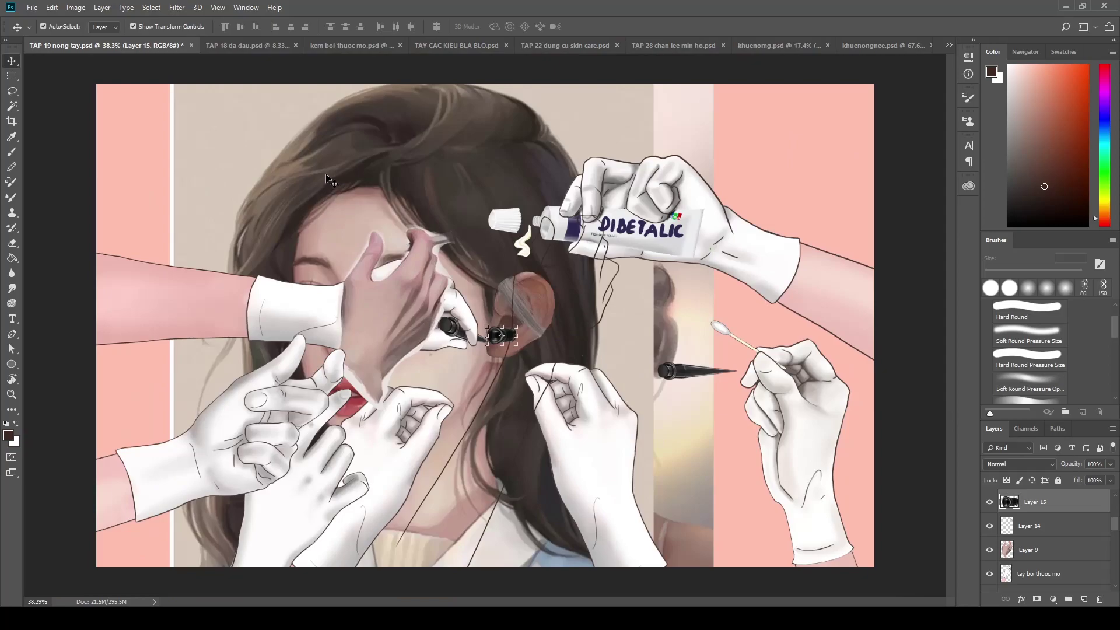
drag(751, 165, 331, 174)
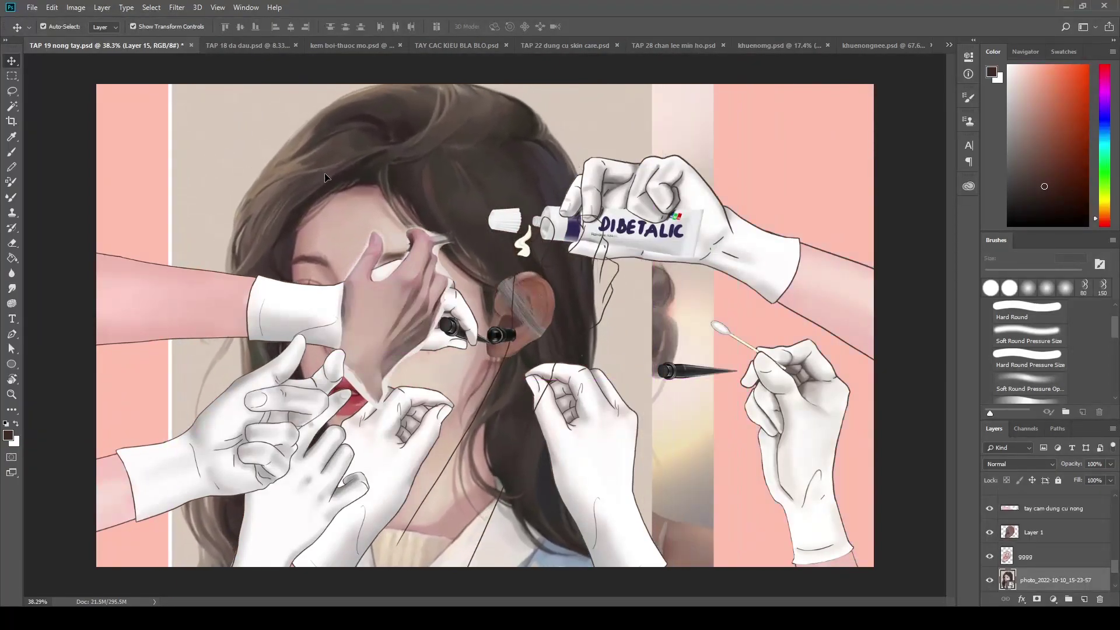
Shift the DIBETALIC ointment tube slightly right and zoom in on it
mouse_move(330, 173)
mouse_down()
mouse_move(320, 166)
mouse_move(389, 185)
mouse_up()
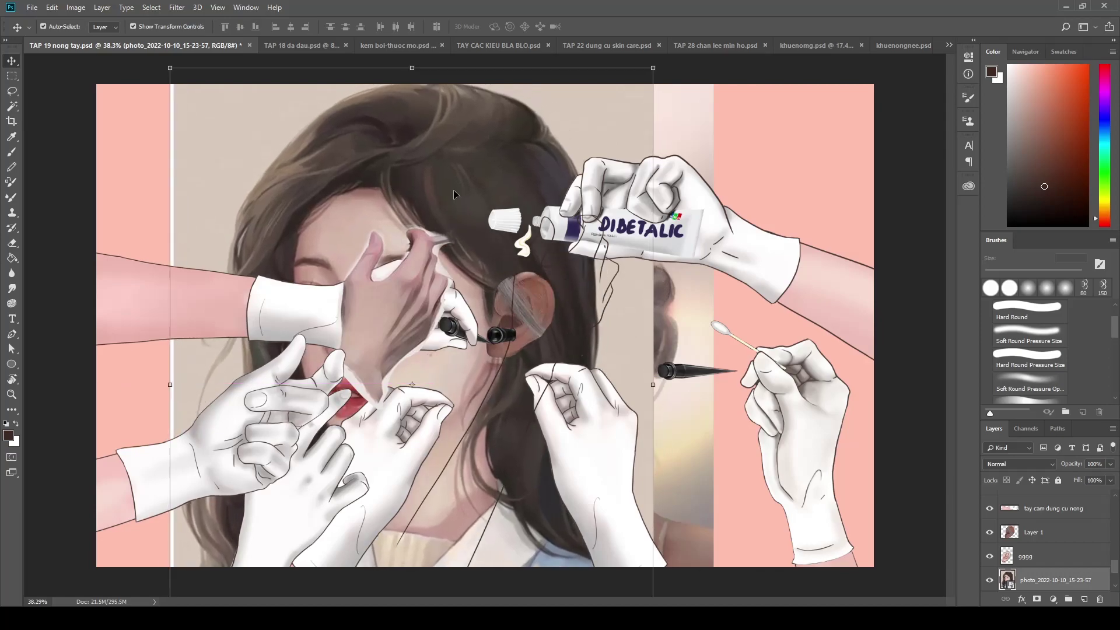
scroll(434, 231, down, 1)
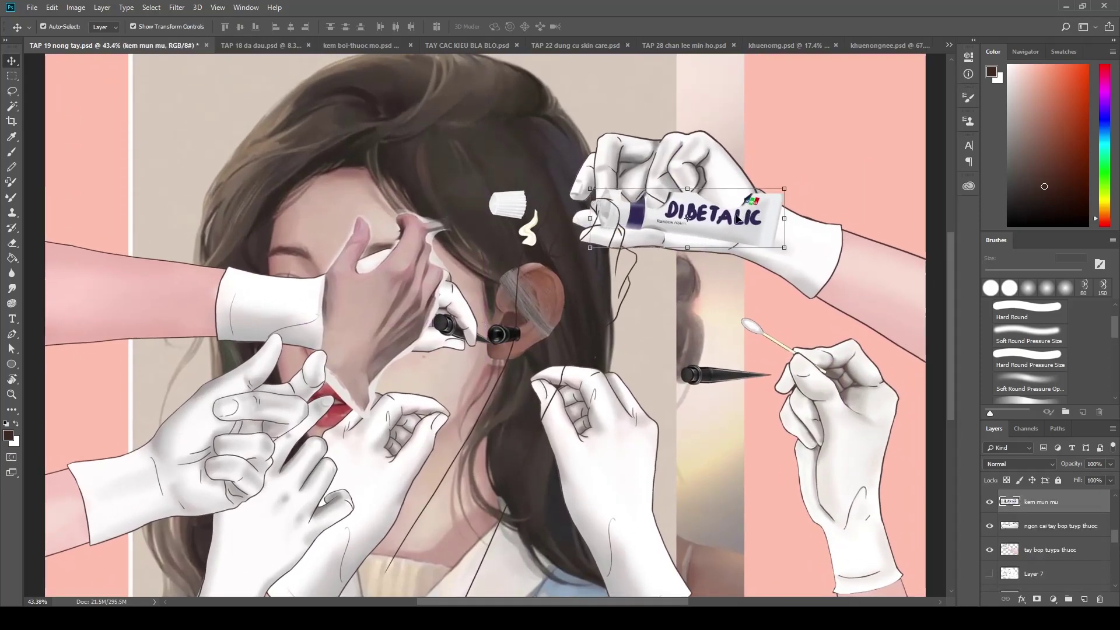
scroll(737, 219, up, 2)
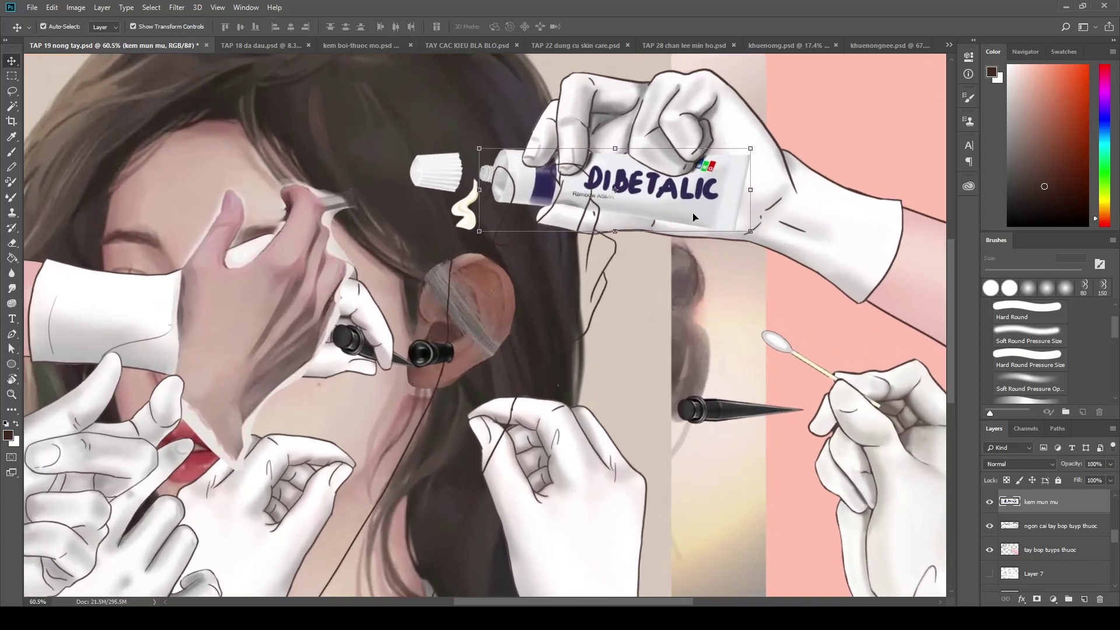
drag(681, 206, 699, 205)
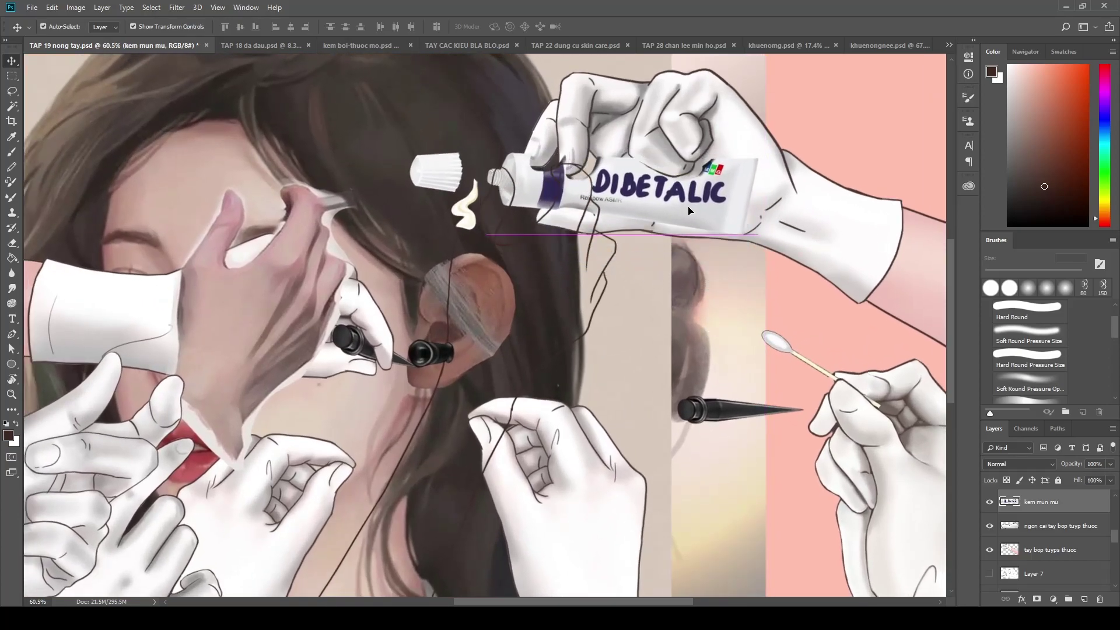
mouse_move(699, 205)
mouse_down()
mouse_move(681, 205)
mouse_move(699, 215)
mouse_up()
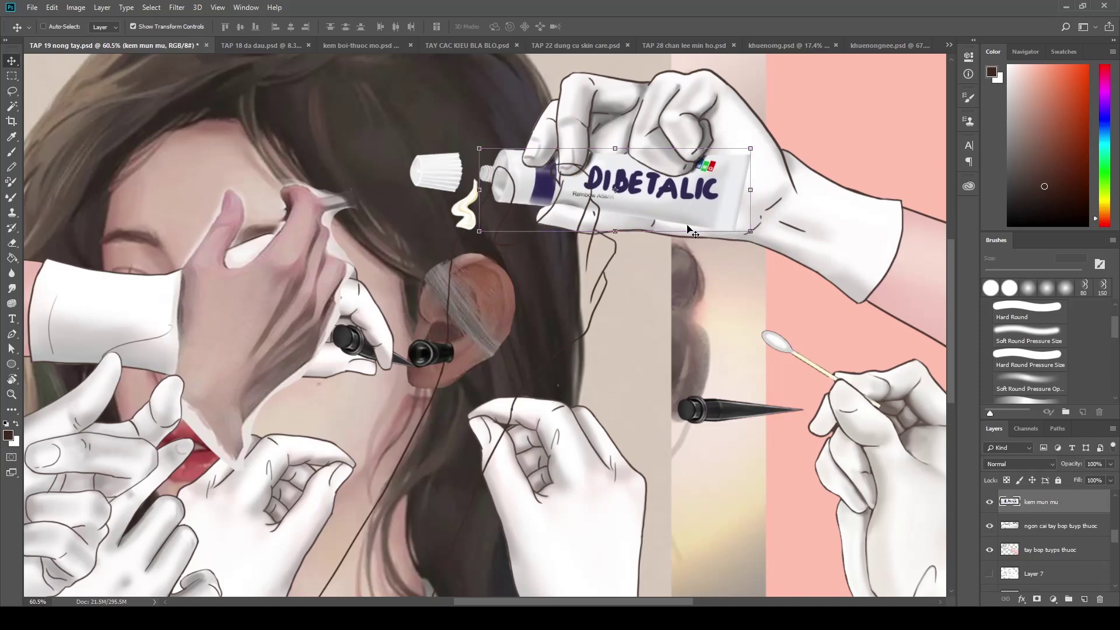
key(ctrl+space)
mouse_move(700, 226)
mouse_down()
mouse_move(699, 322)
mouse_move(659, 337)
mouse_up()
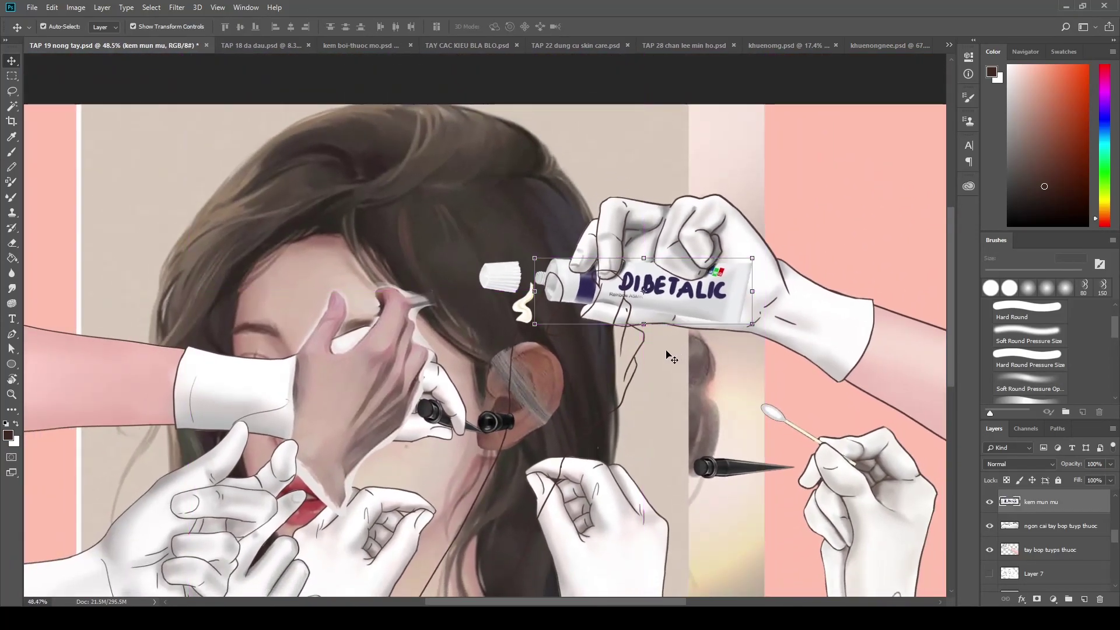
Move Layer 14's line-art hand sketch over the right arm beside the tube
drag(626, 415, 531, 431)
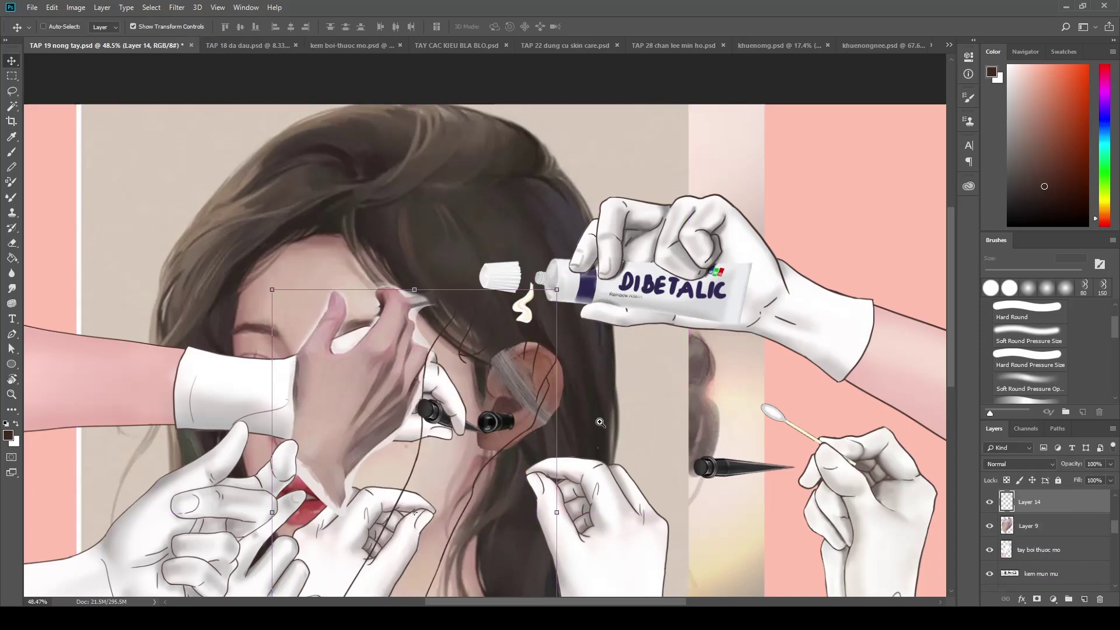
scroll(531, 430, down, 3)
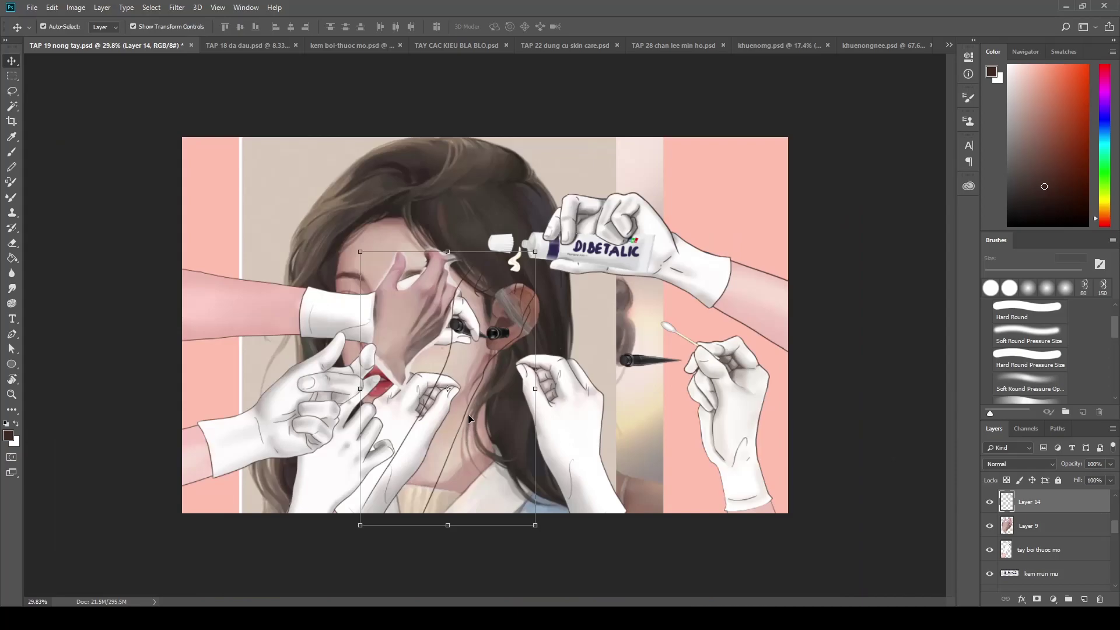
mouse_move(465, 415)
mouse_down()
mouse_move(450, 382)
mouse_move(601, 429)
mouse_up()
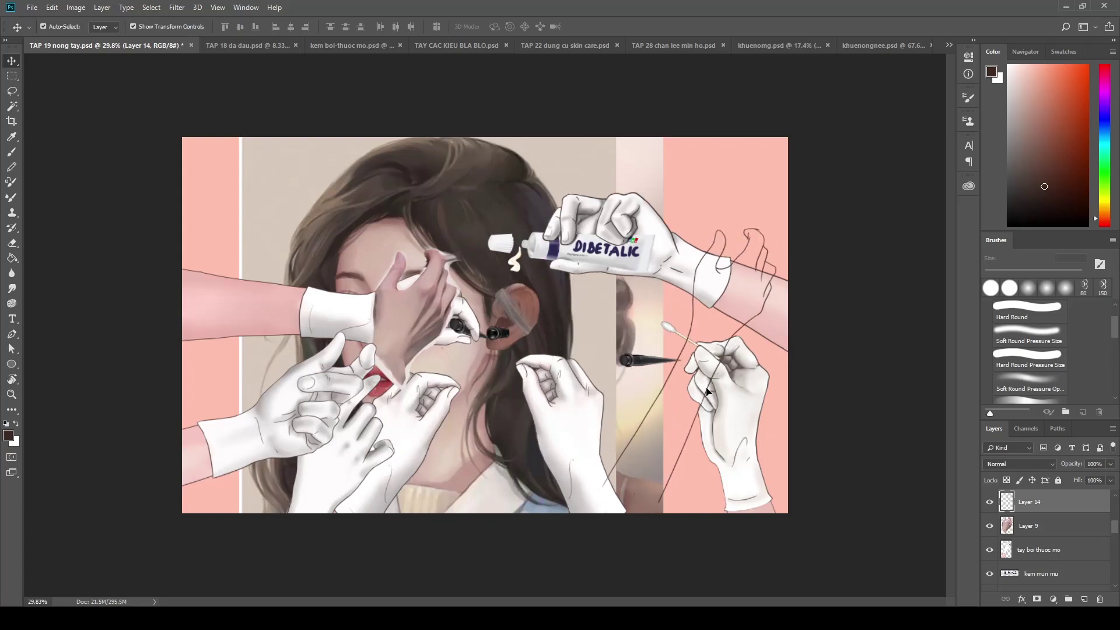
mouse_move(601, 429)
mouse_down()
mouse_move(703, 385)
mouse_move(694, 379)
mouse_up()
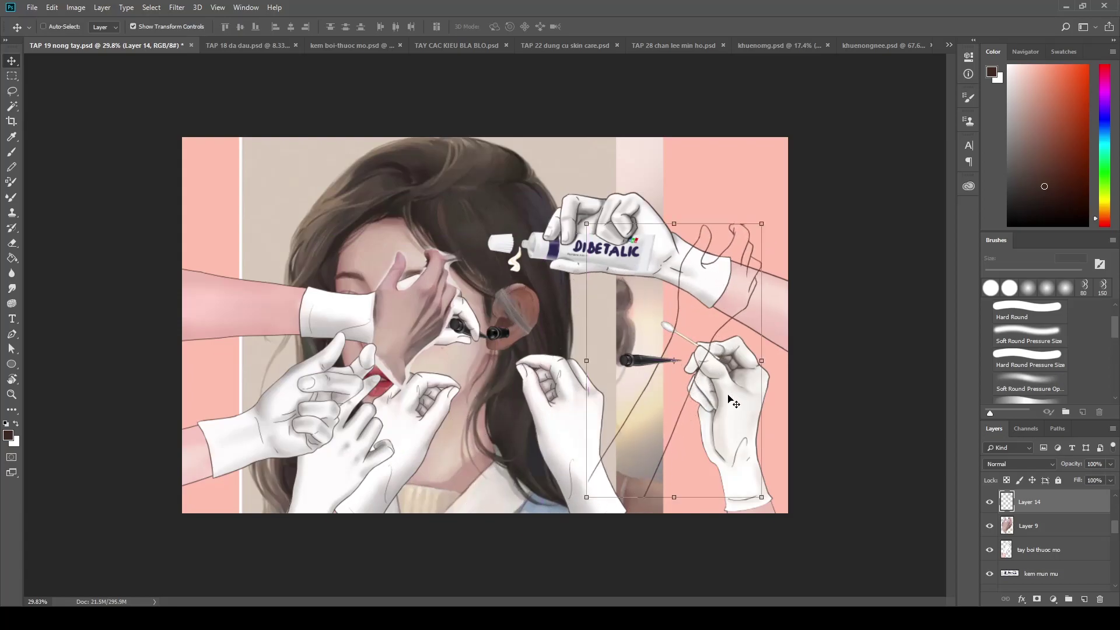
key(ctrl+plus)
click(818, 400)
click(818, 400)
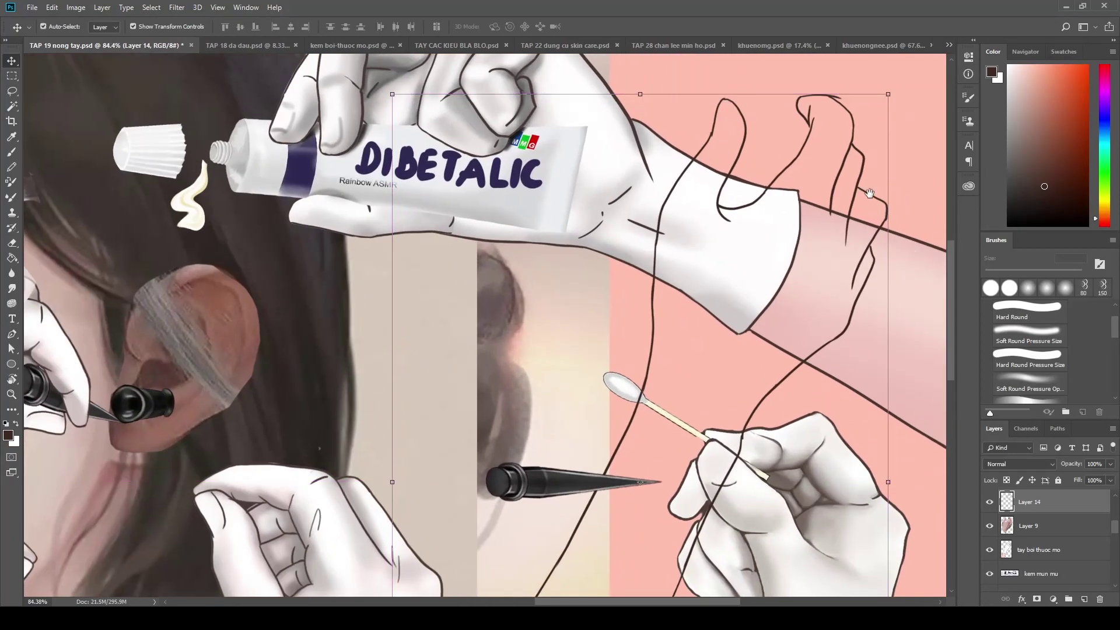
drag(718, 401, 693, 407)
key(e)
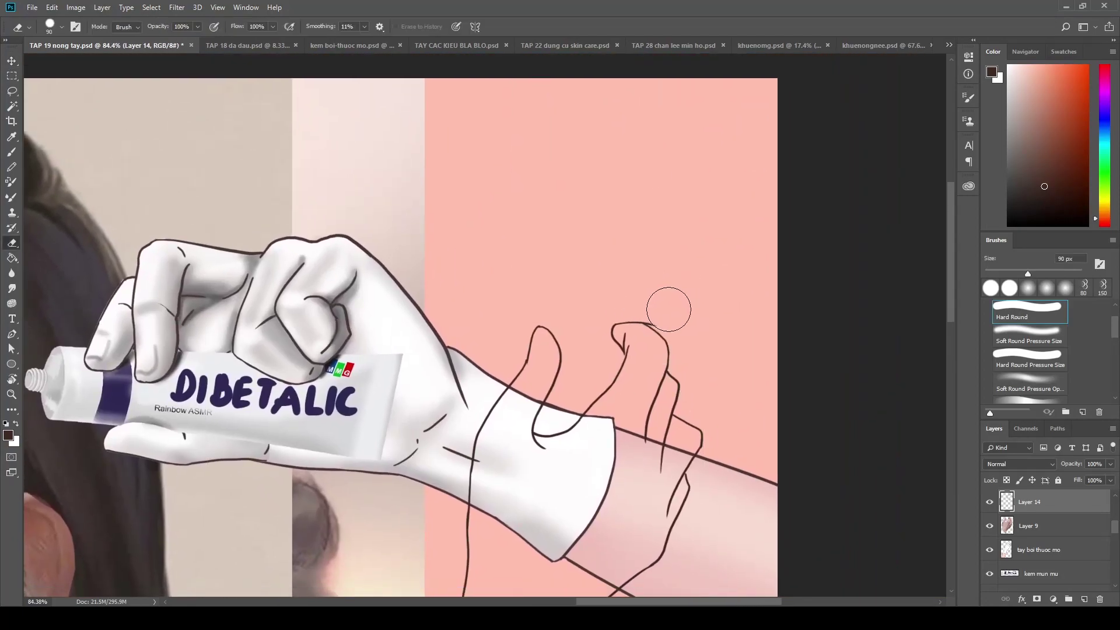
drag(634, 377, 684, 507)
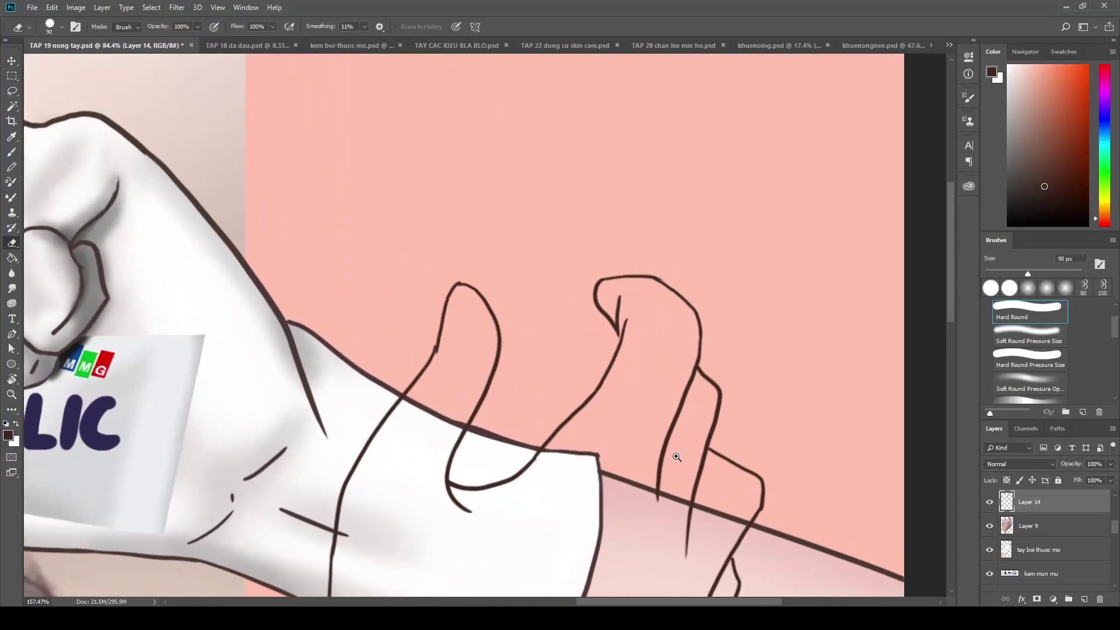
key(b)
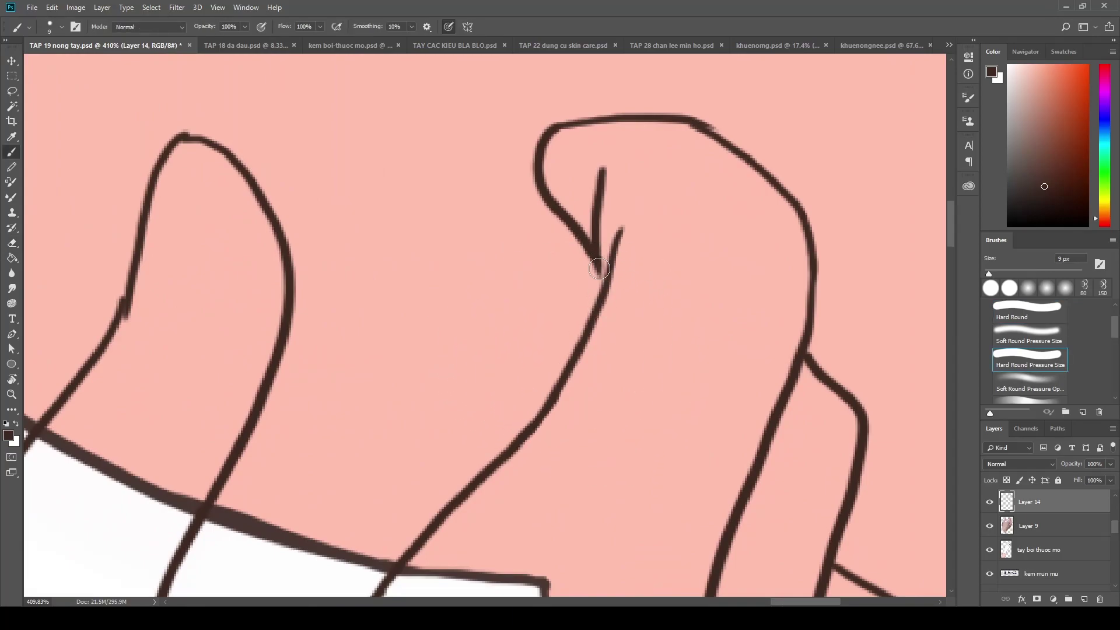
mouse_move(628, 367)
mouse_down()
mouse_move(694, 333)
mouse_move(676, 352)
mouse_up()
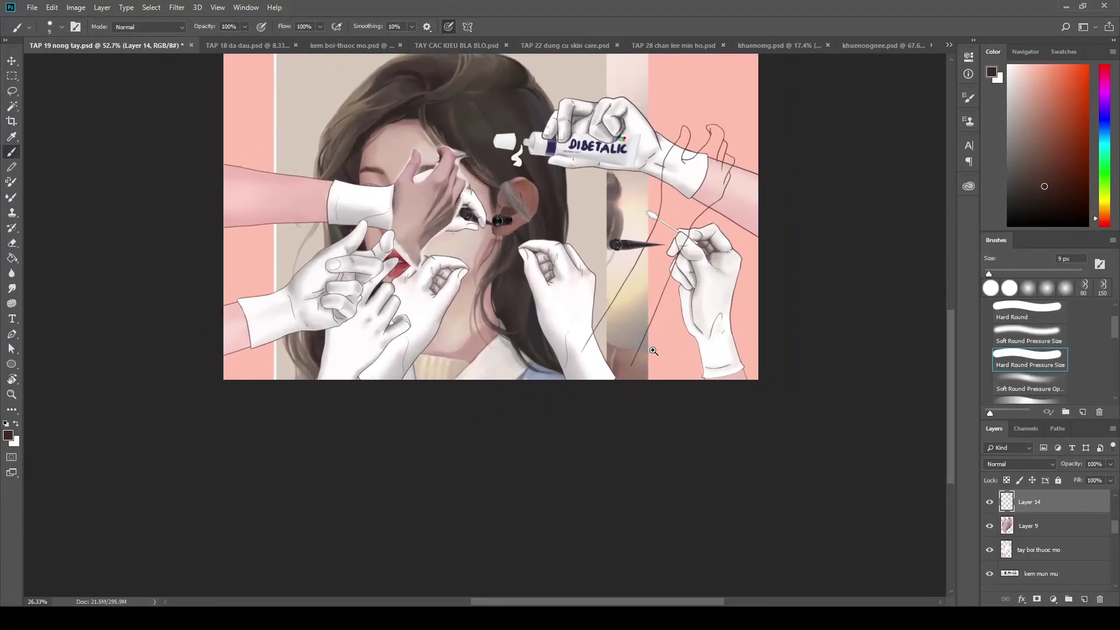
drag(676, 352, 693, 363)
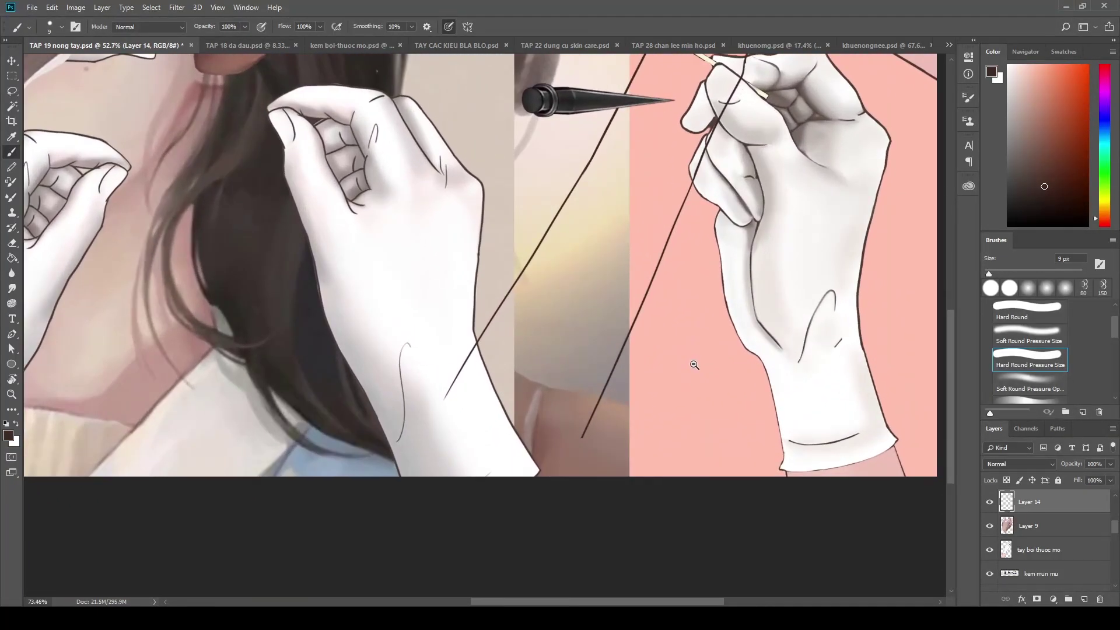
drag(449, 393, 650, 458)
key(e)
drag(588, 437, 575, 459)
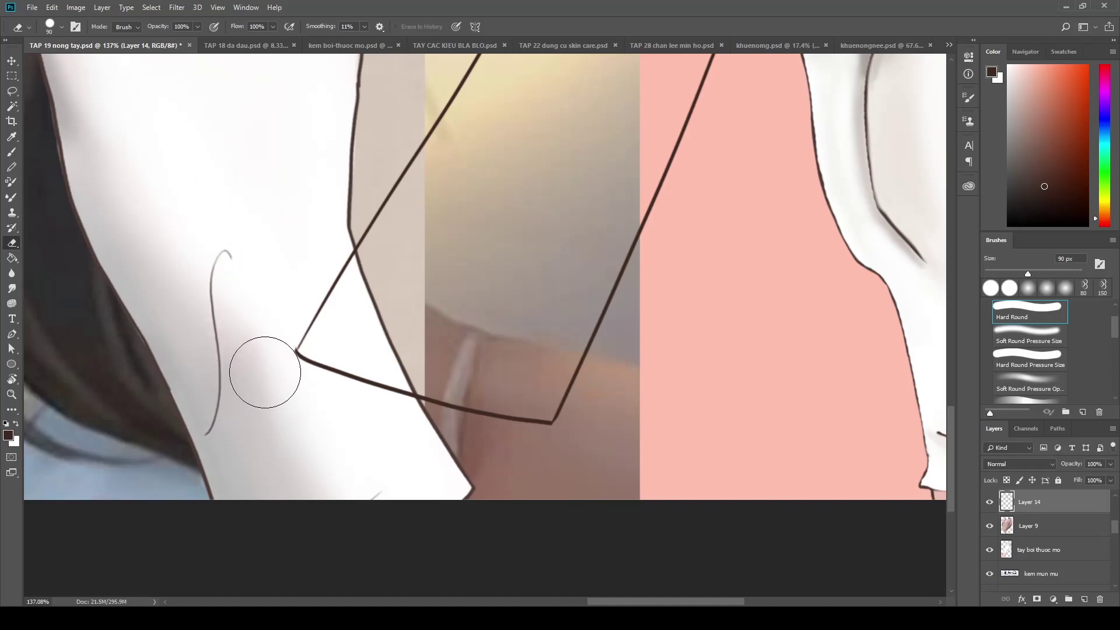
scroll(306, 420, down, 1)
scroll(291, 409, down, 1)
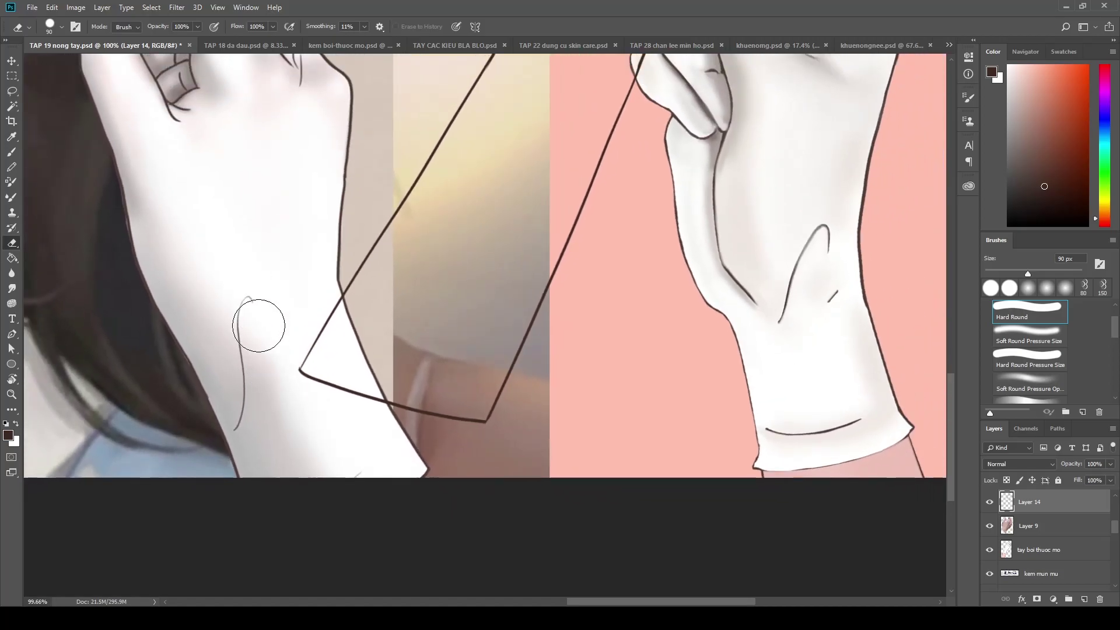
scroll(307, 397, up, 1)
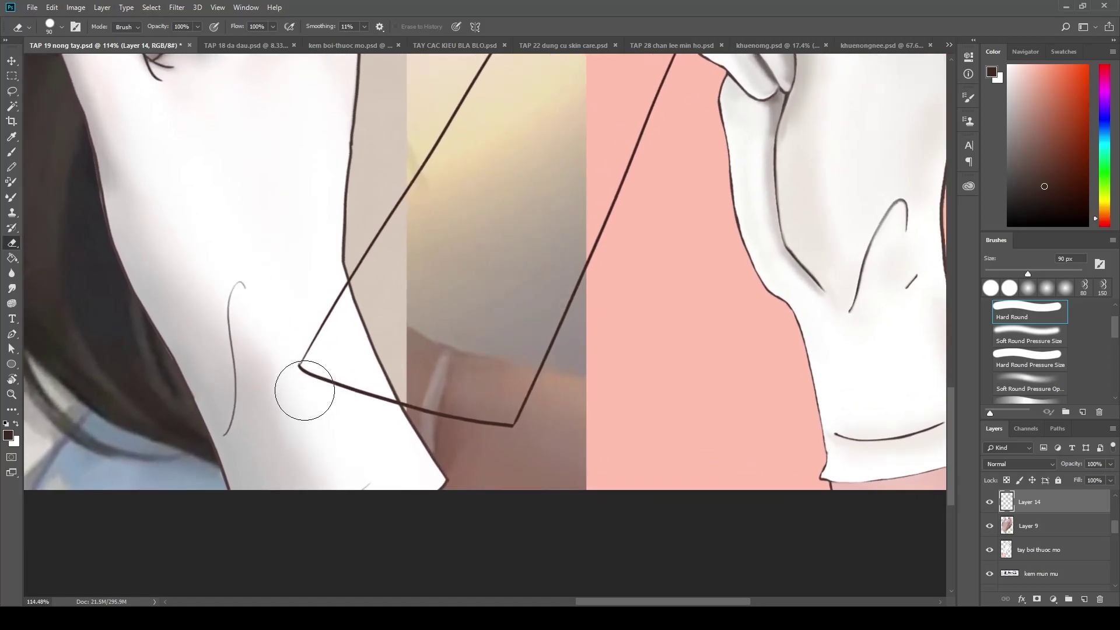
scroll(318, 417, down, 1)
scroll(291, 397, up, 1)
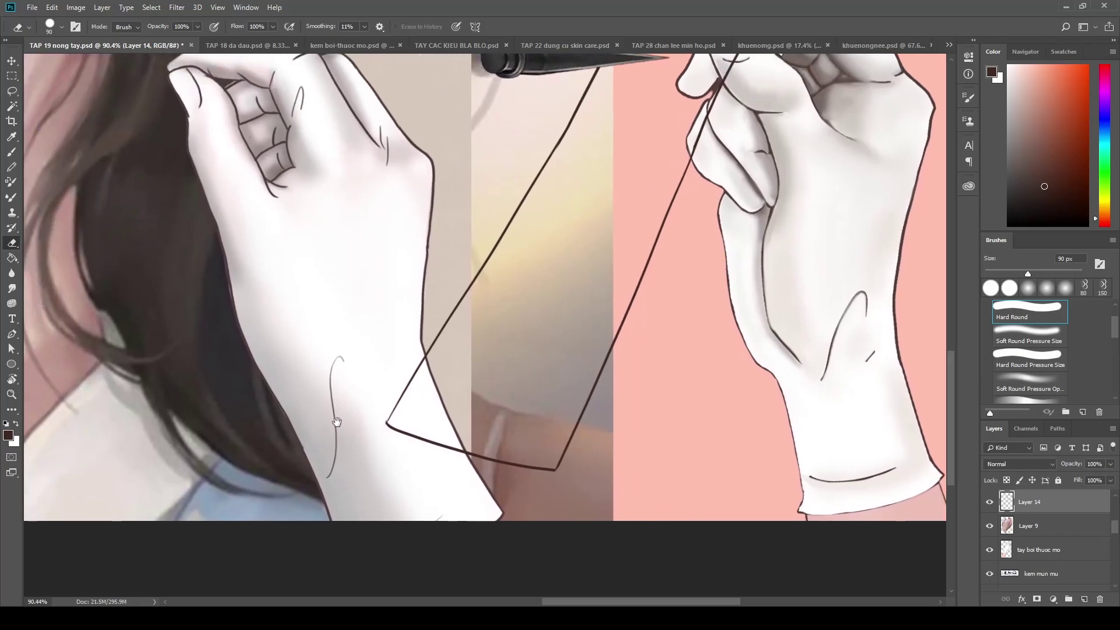
scroll(336, 421, down, 1)
scroll(465, 393, down, 1)
drag(508, 300, 467, 383)
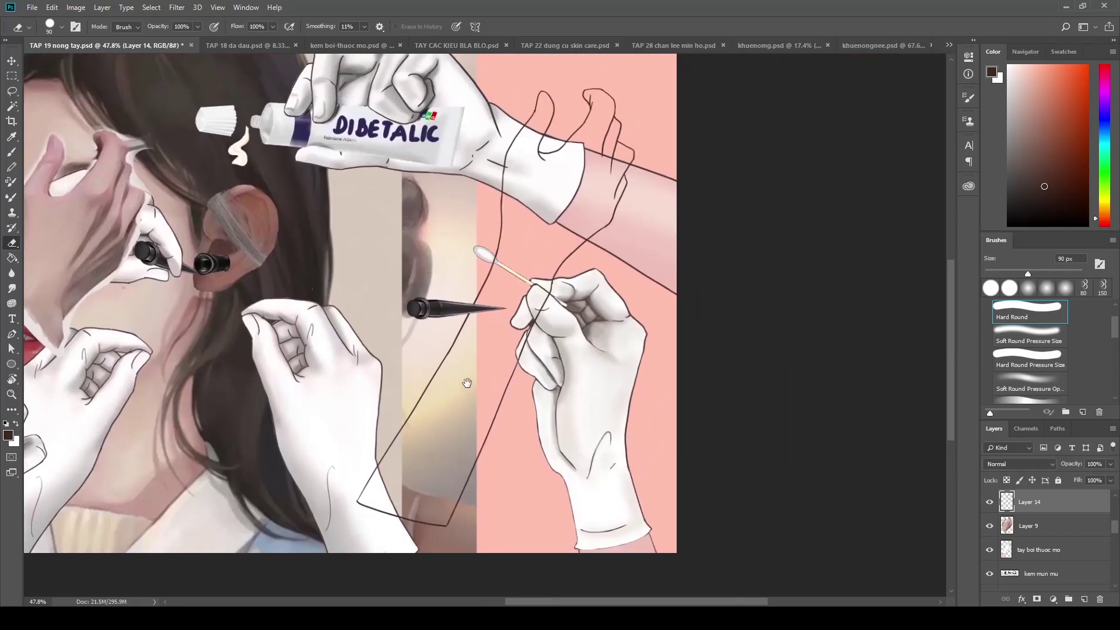
scroll(514, 388, up, 2)
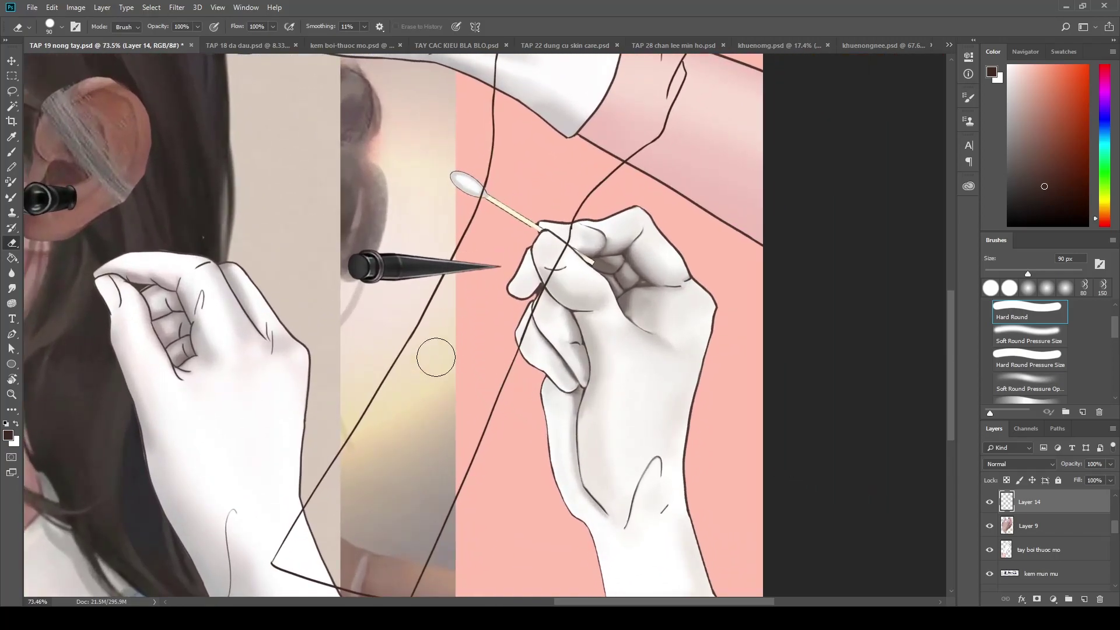
key(c)
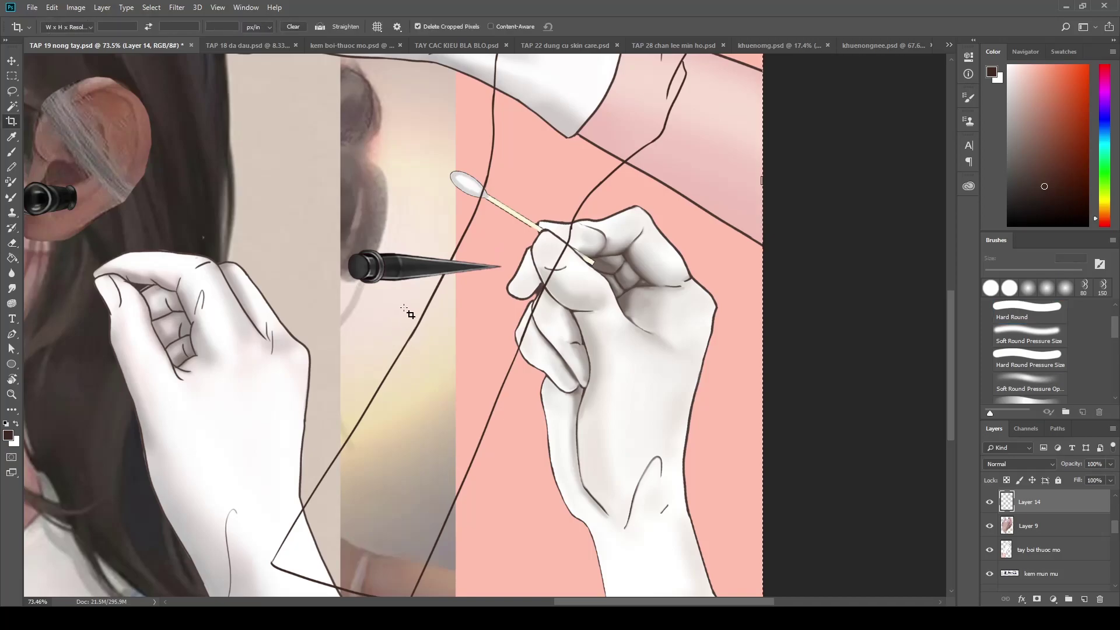
Move the Layer 8 copy piercing spike up-left, away from the cotton-swab hand, toward the hair
key(v)
drag(408, 273, 320, 233)
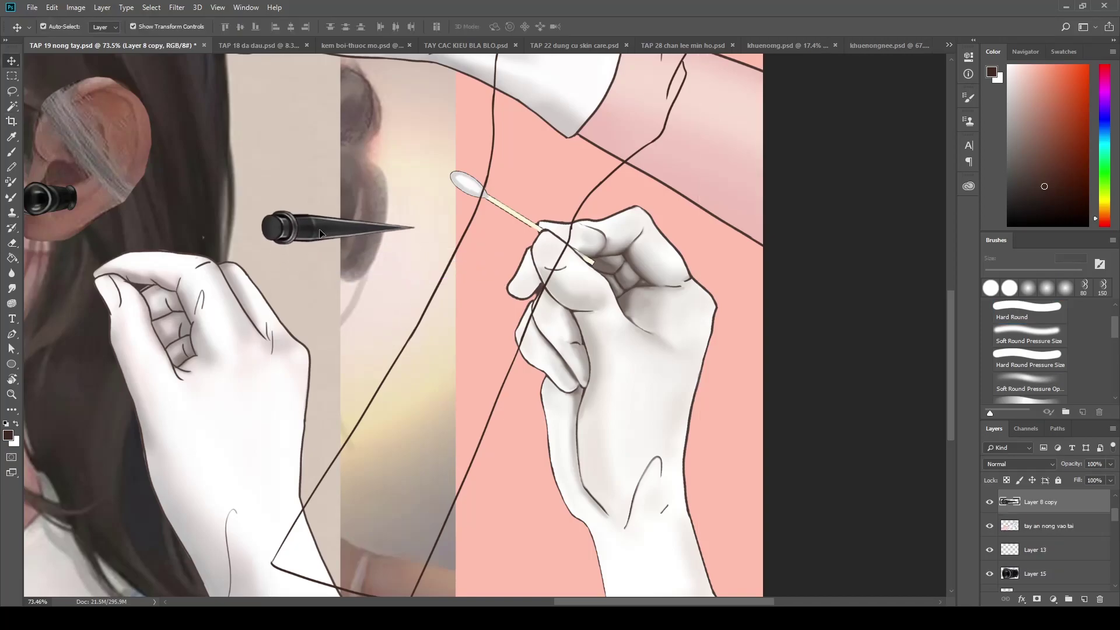
scroll(420, 356, down, 2)
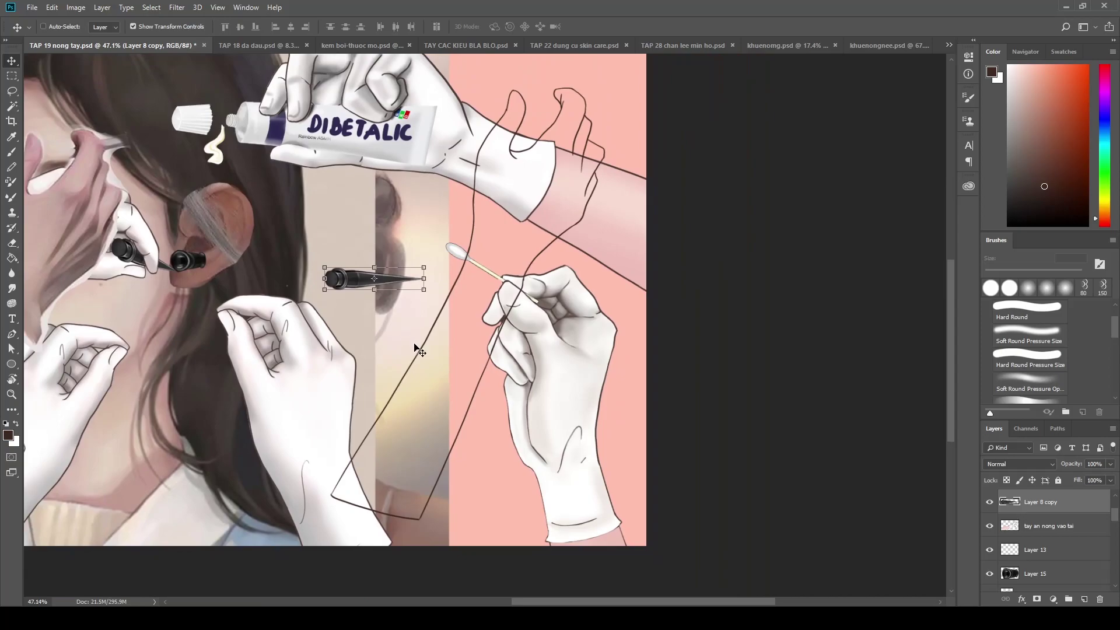
scroll(415, 347, down, 1)
scroll(414, 347, down, 1)
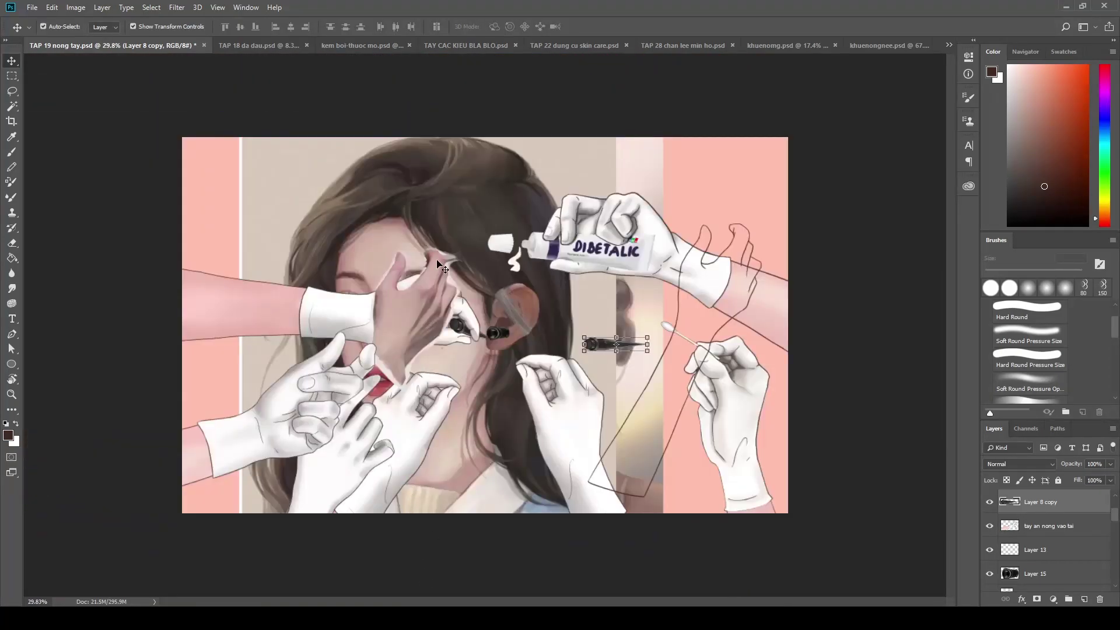
scroll(484, 325, up, 2)
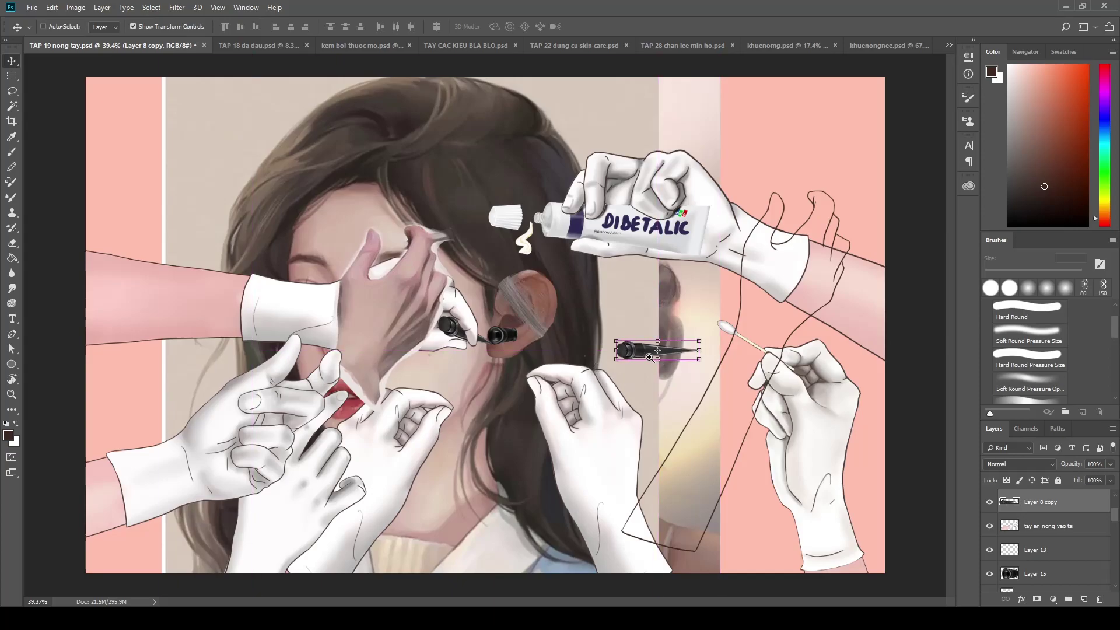
mouse_move(650, 357)
mouse_down()
mouse_move(659, 331)
mouse_move(483, 293)
mouse_move(688, 461)
mouse_up()
ctrl+click(688, 418)
key(e)
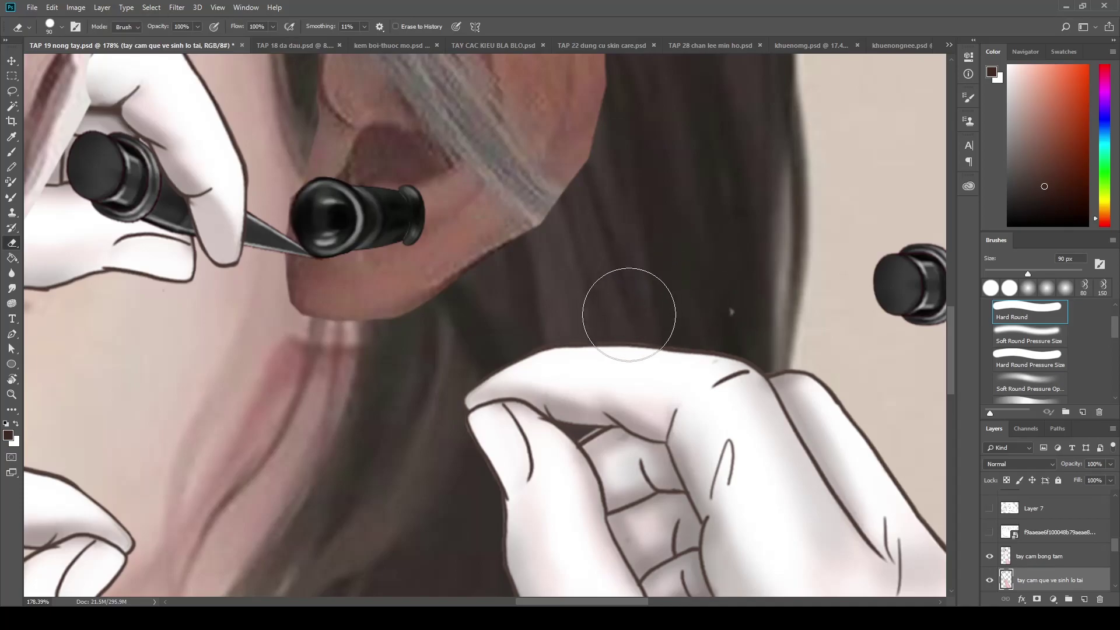
Erase the stray line between the glove's fingers by the ear with a 6 px eraser
key(bracketleft)
key(bracketleft)
key(bracketleft)
key(bracketleft)
key(bracketleft)
key(bracketleft)
key(bracketleft)
key(bracketleft)
key(bracketleft)
drag(592, 430, 601, 427)
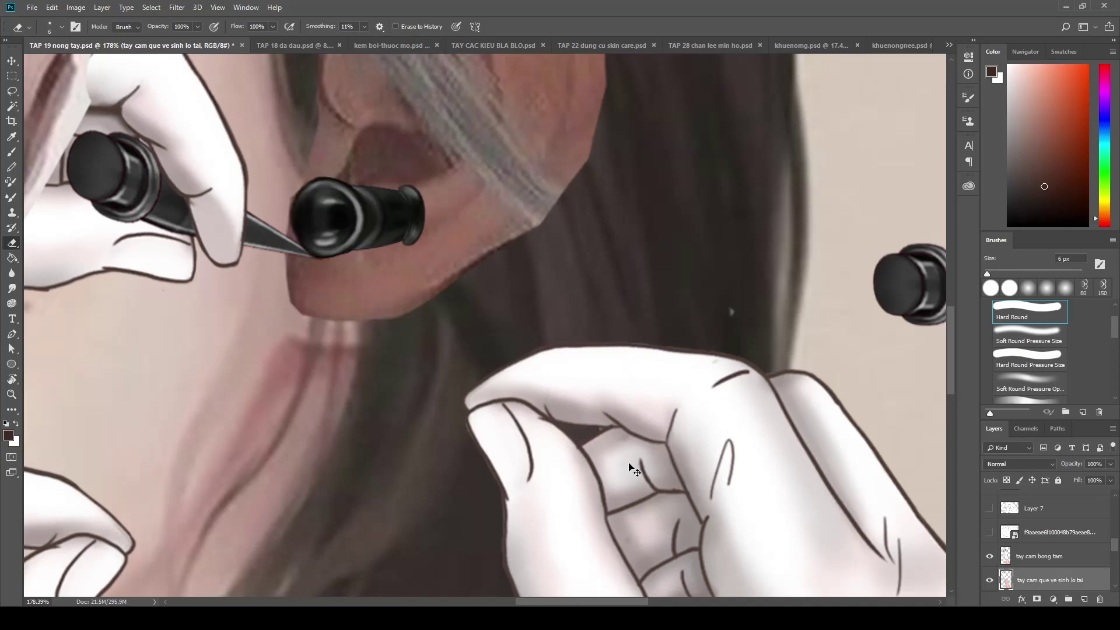
scroll(626, 466, down, 5)
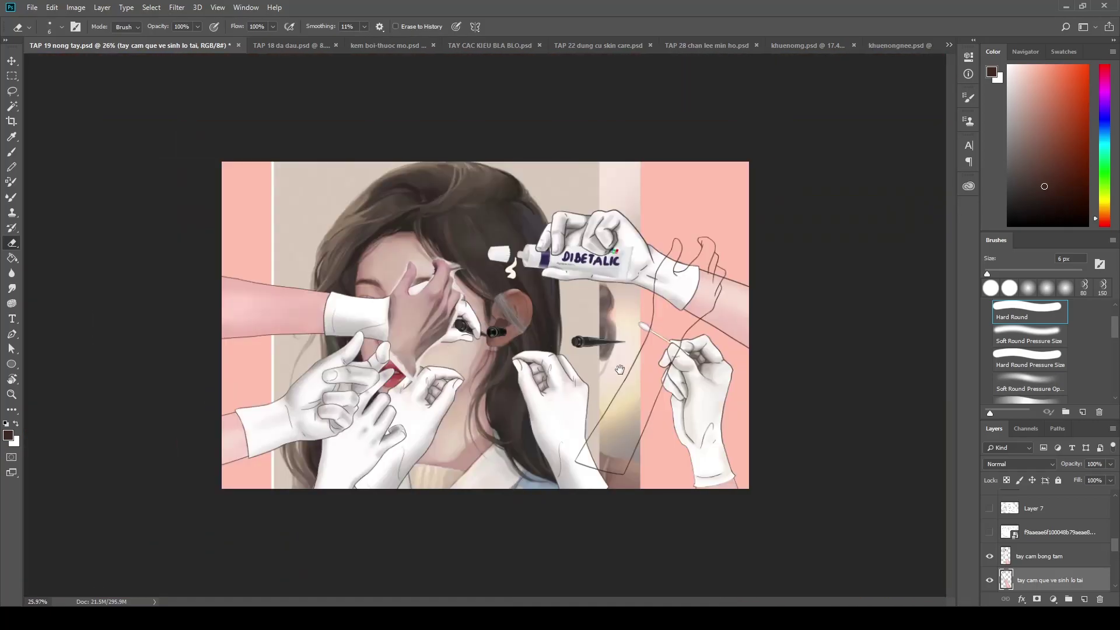
scroll(706, 401, up, 3)
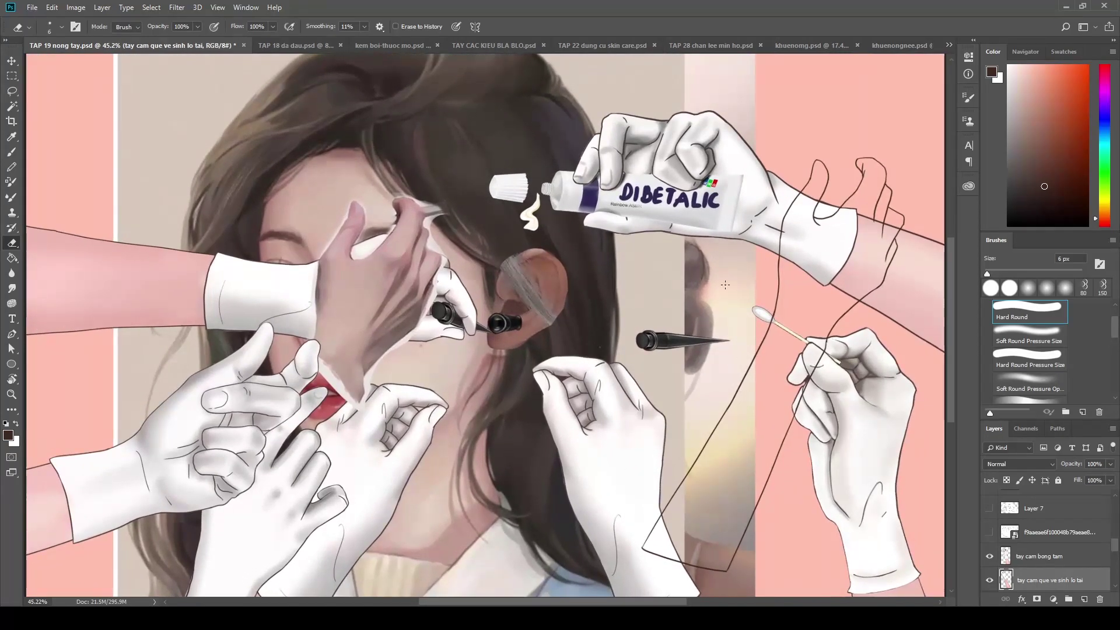
key(i)
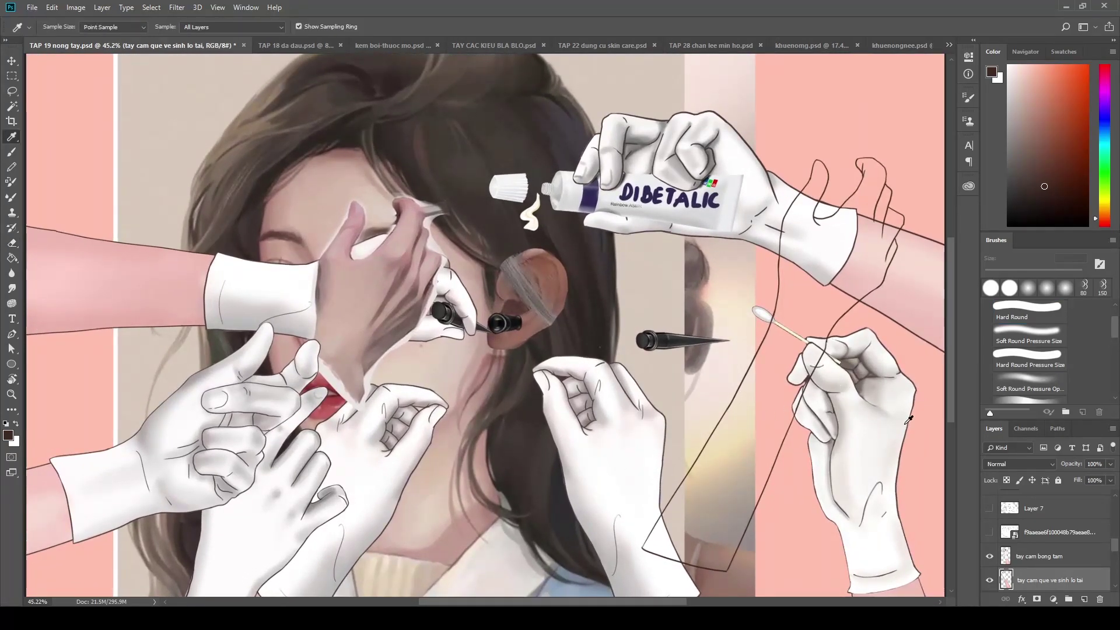
On Layer 14, Magic Wand-select the glove cuff area inside the hand outline
key(b)
key(v)
click(847, 318)
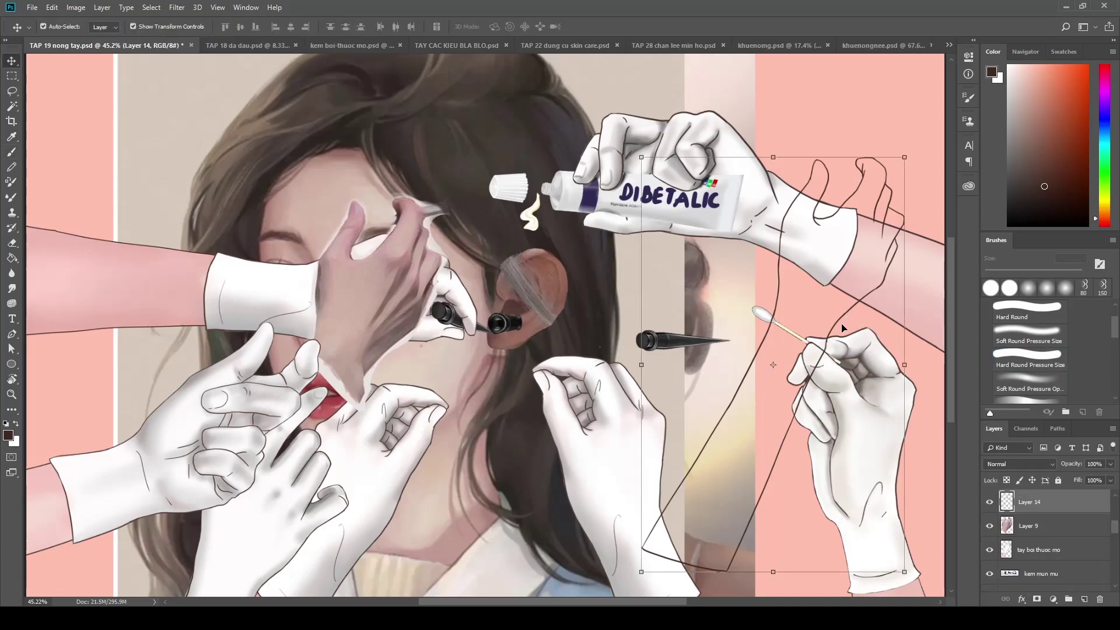
click(12, 106)
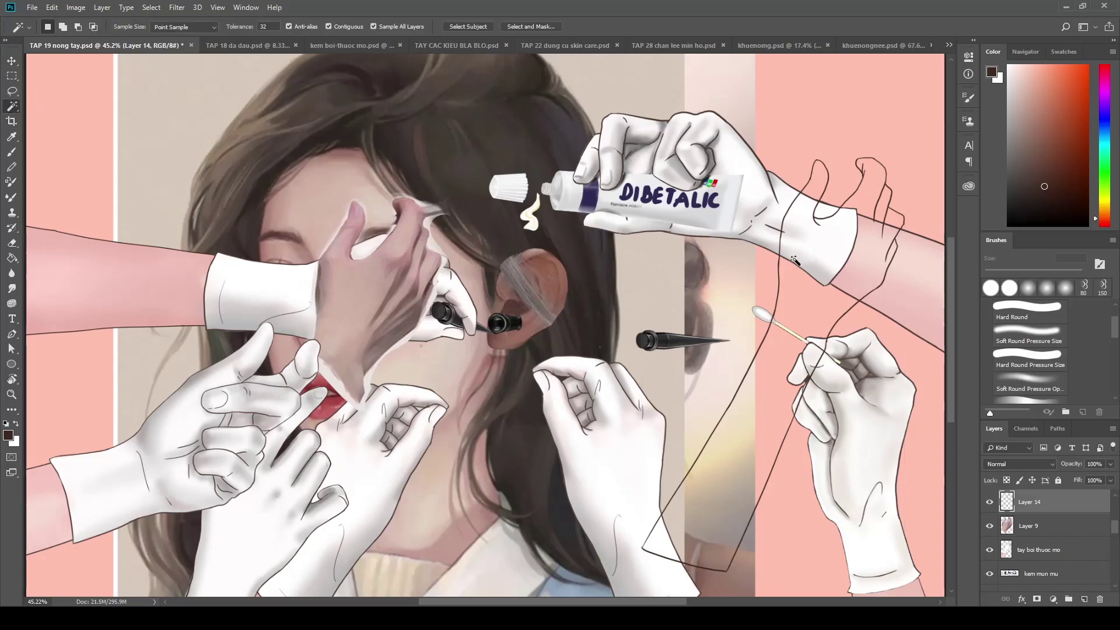
click(802, 215)
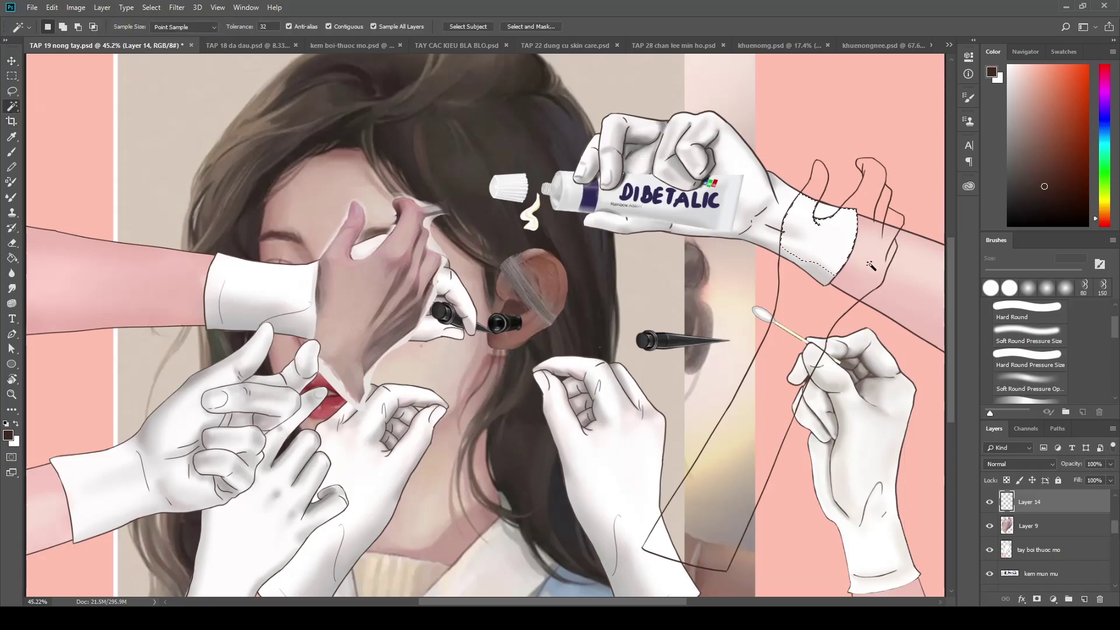
Add the outlined hand's fingers and pink wrist to the selection, undoing an oversized pick
click(816, 189)
click(874, 192)
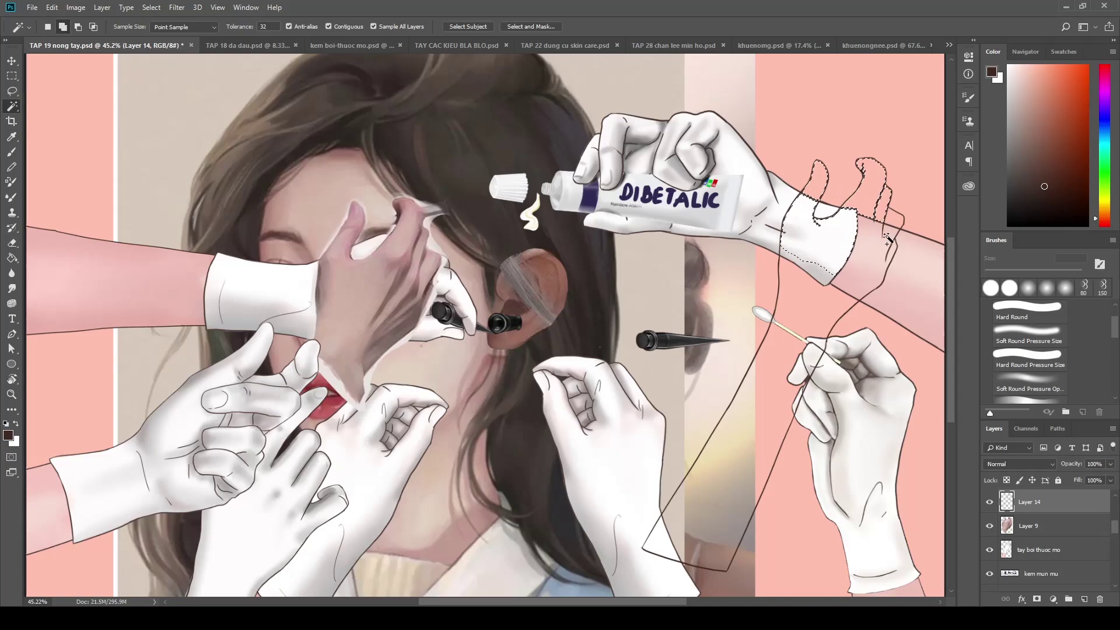
click(878, 256)
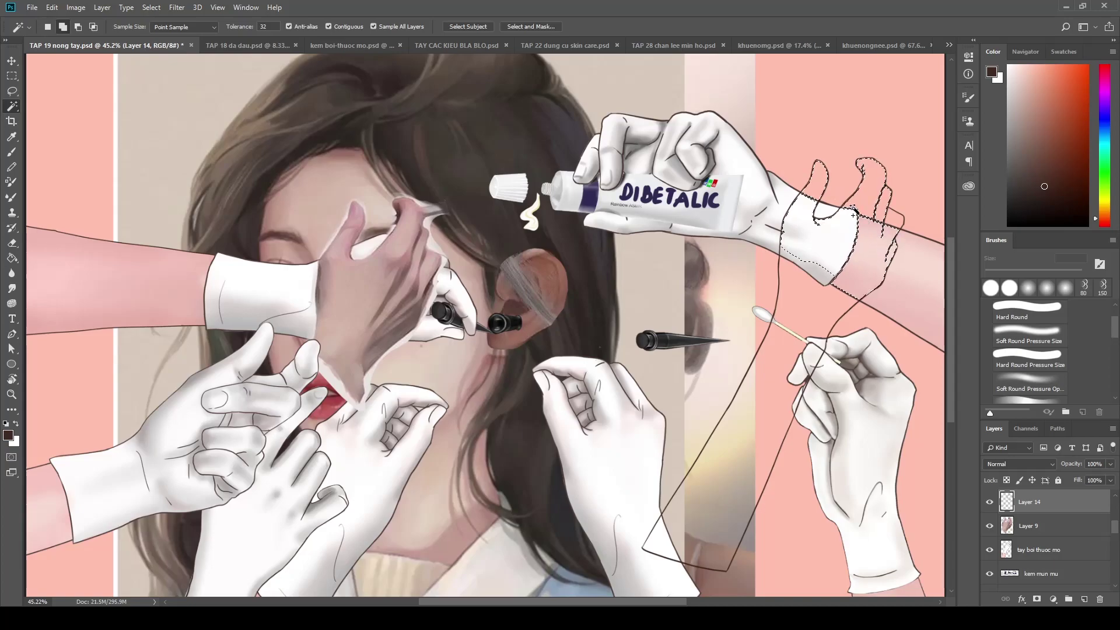
click(850, 321)
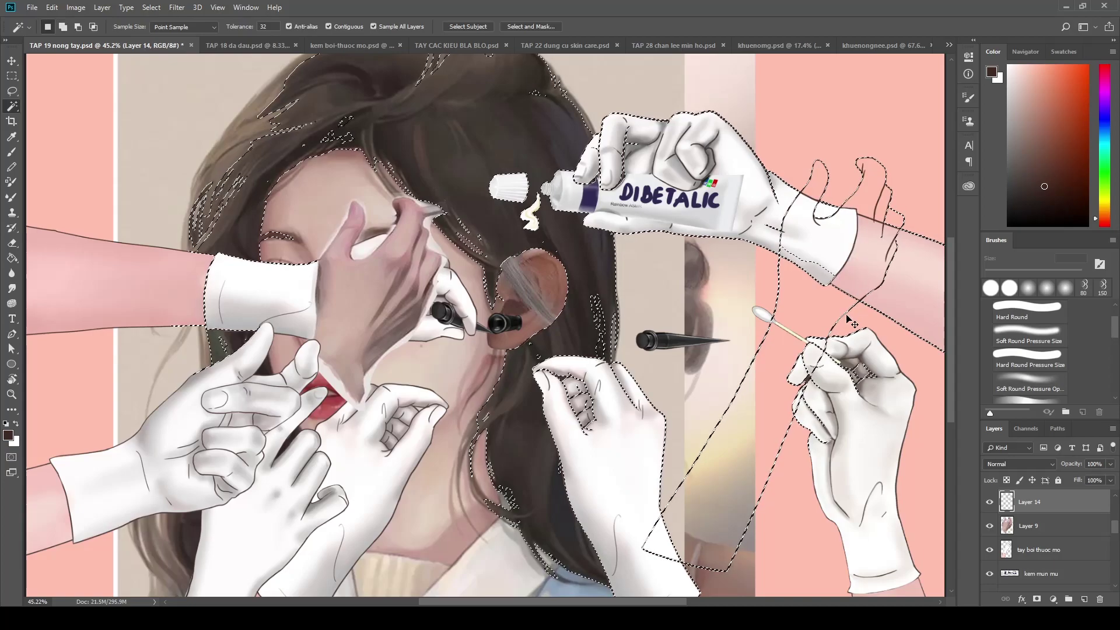
key(ctrl+z)
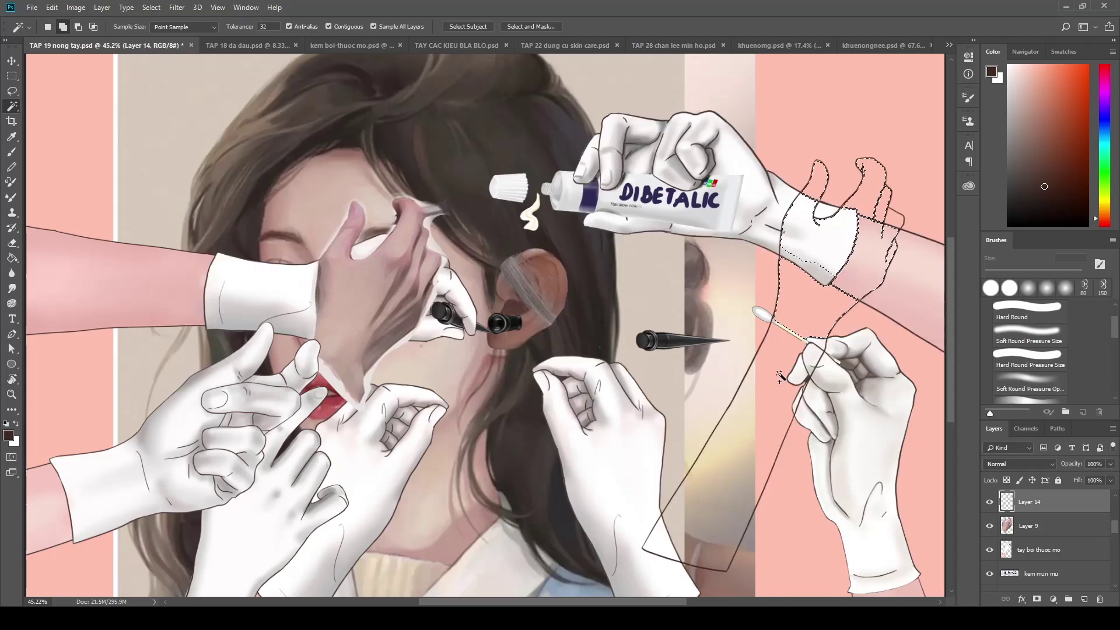
Add the lower background strip, its bottom triangle and the areas by the swab fingertip
click(709, 514)
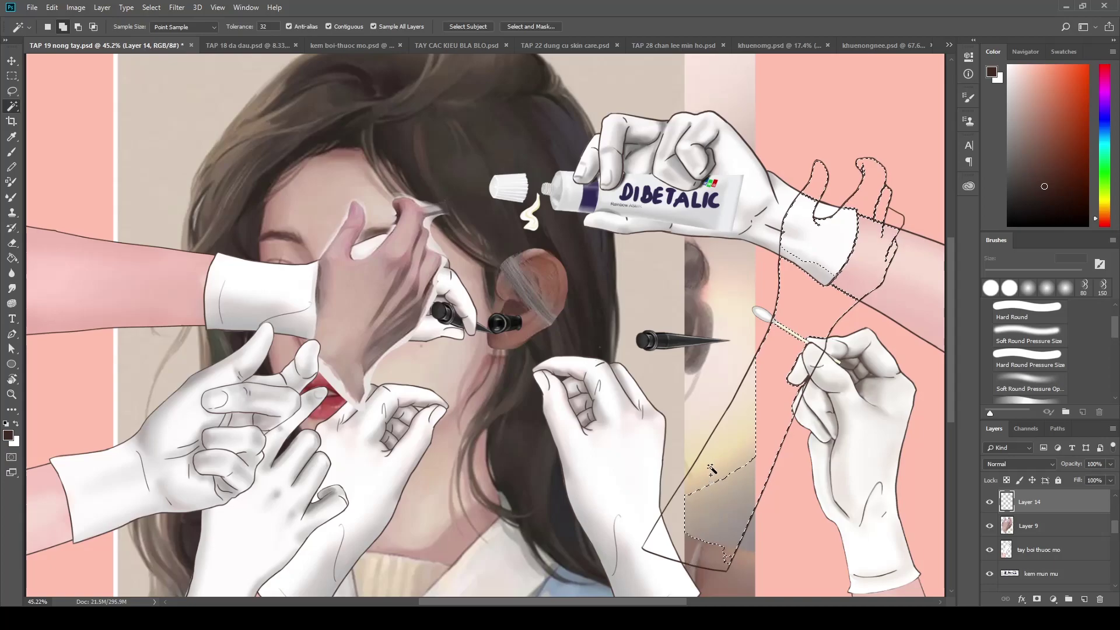
click(696, 561)
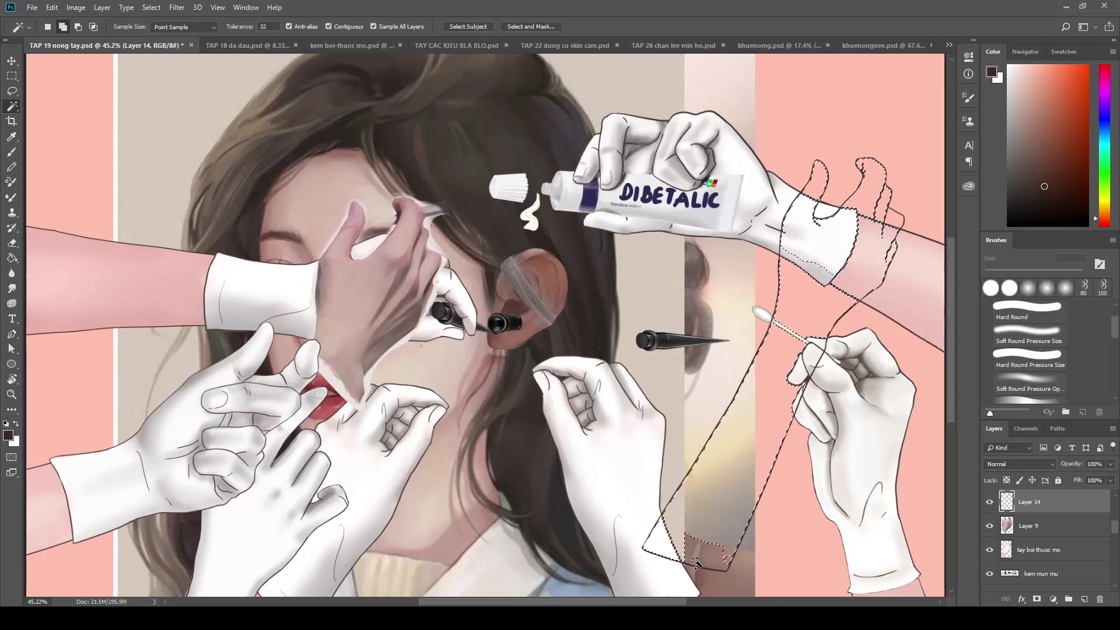
shift+click(791, 334)
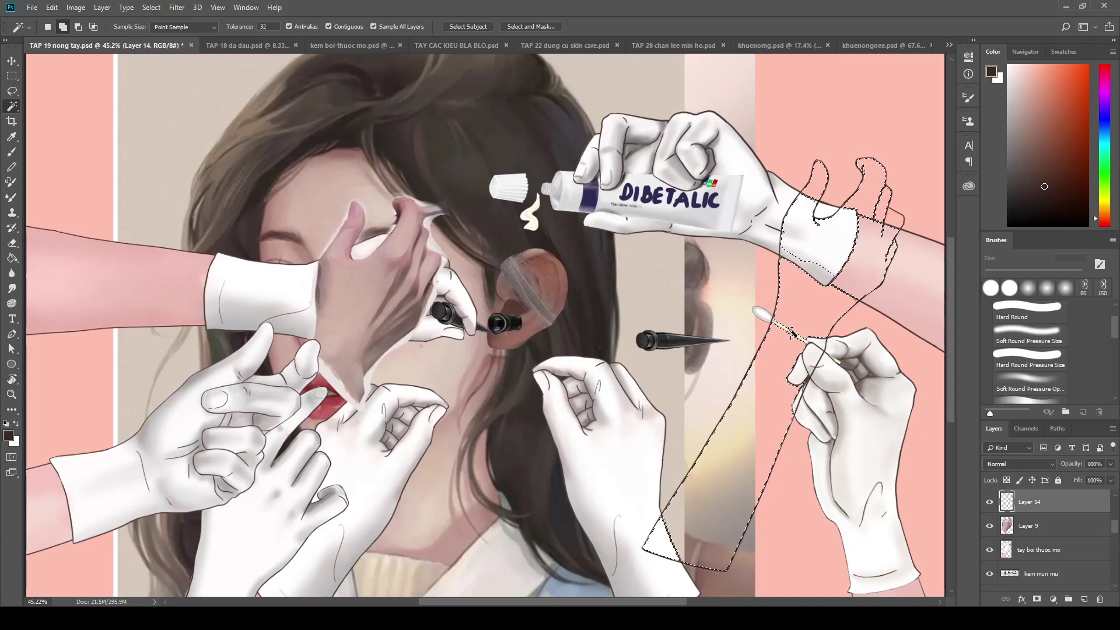
shift+click(808, 367)
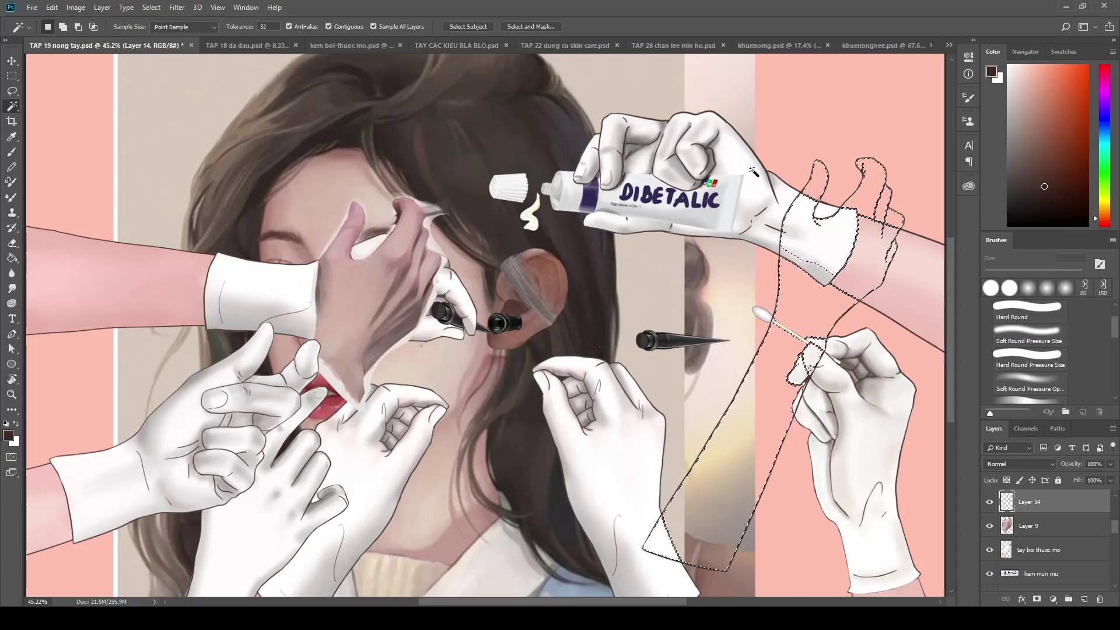
Lasso the tube-holding glove's top edge, thumb, lower edge and cuff into the selection
key(l)
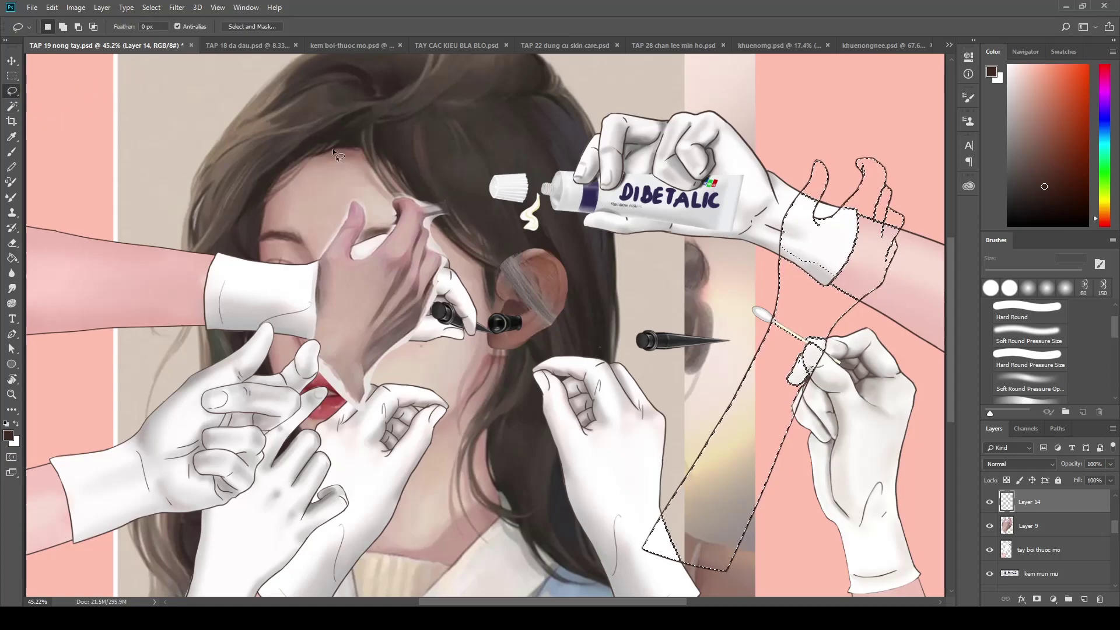
scroll(846, 248, up, 3)
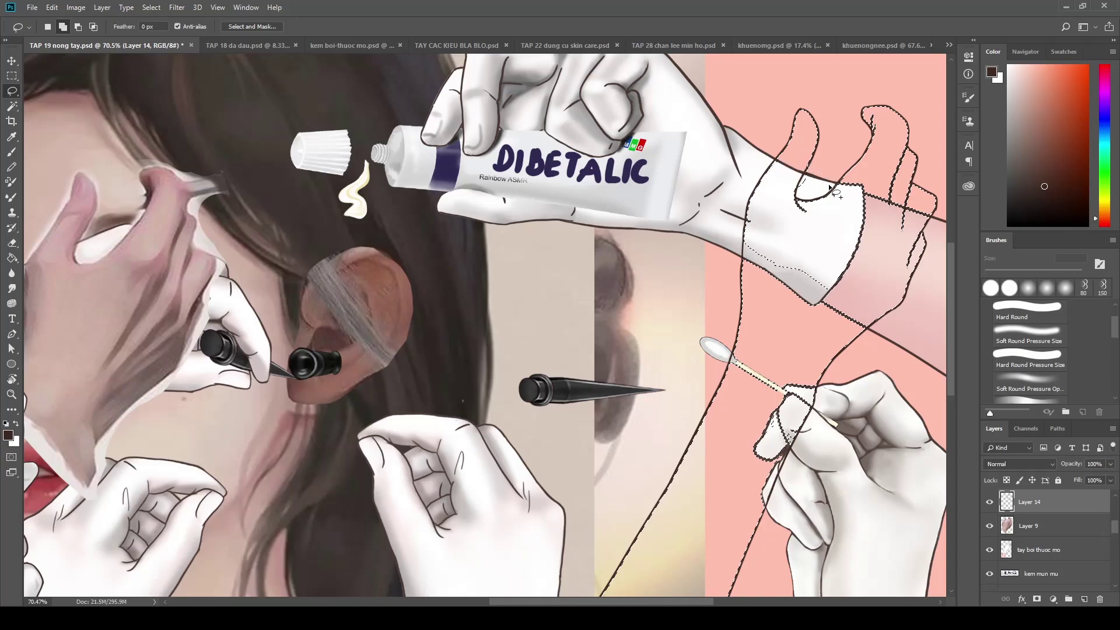
mouse_move(830, 186)
mouse_down()
mouse_move(798, 147)
mouse_move(796, 182)
mouse_up()
drag(808, 182, 797, 150)
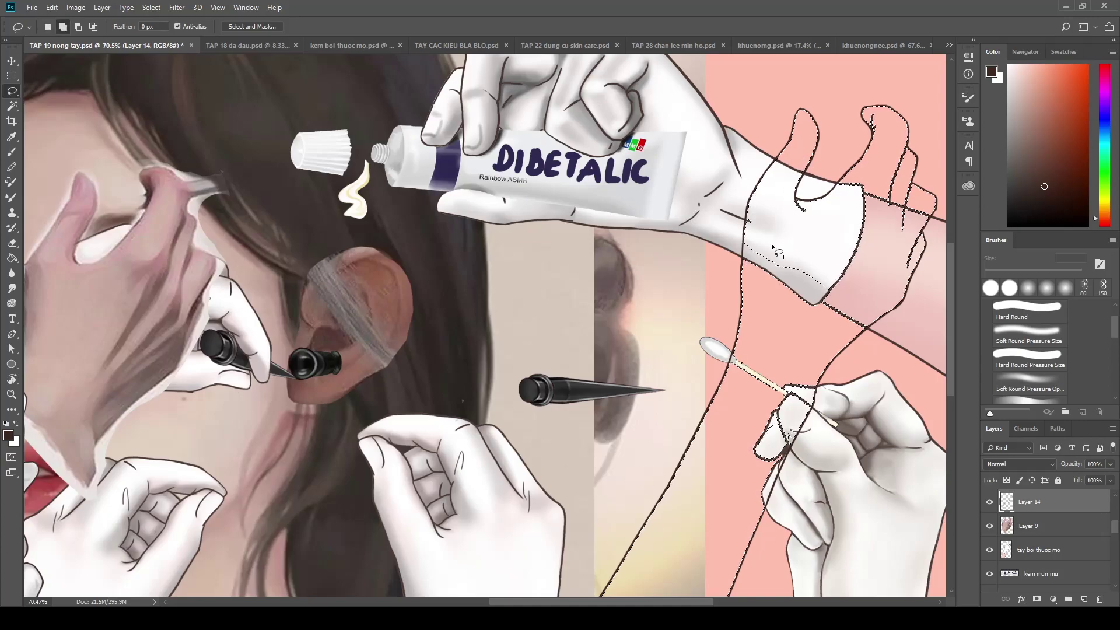
mouse_move(773, 246)
mouse_down()
mouse_move(829, 286)
mouse_move(872, 277)
mouse_move(863, 274)
mouse_up()
drag(761, 223, 749, 248)
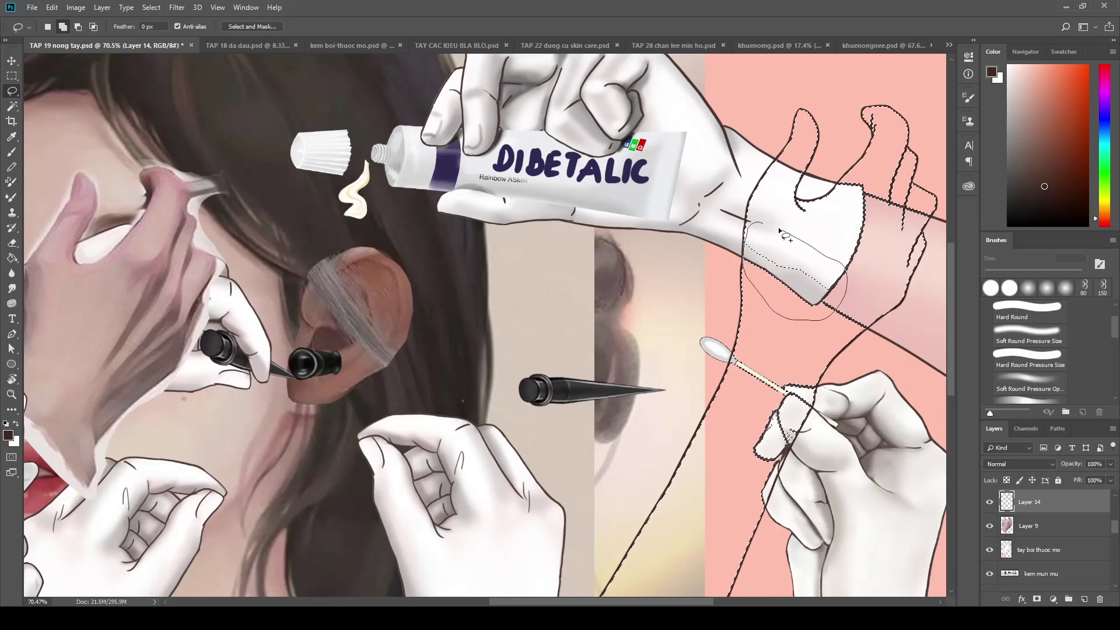
drag(753, 269, 763, 229)
mouse_move(856, 286)
mouse_down()
mouse_move(852, 339)
mouse_move(868, 295)
mouse_up()
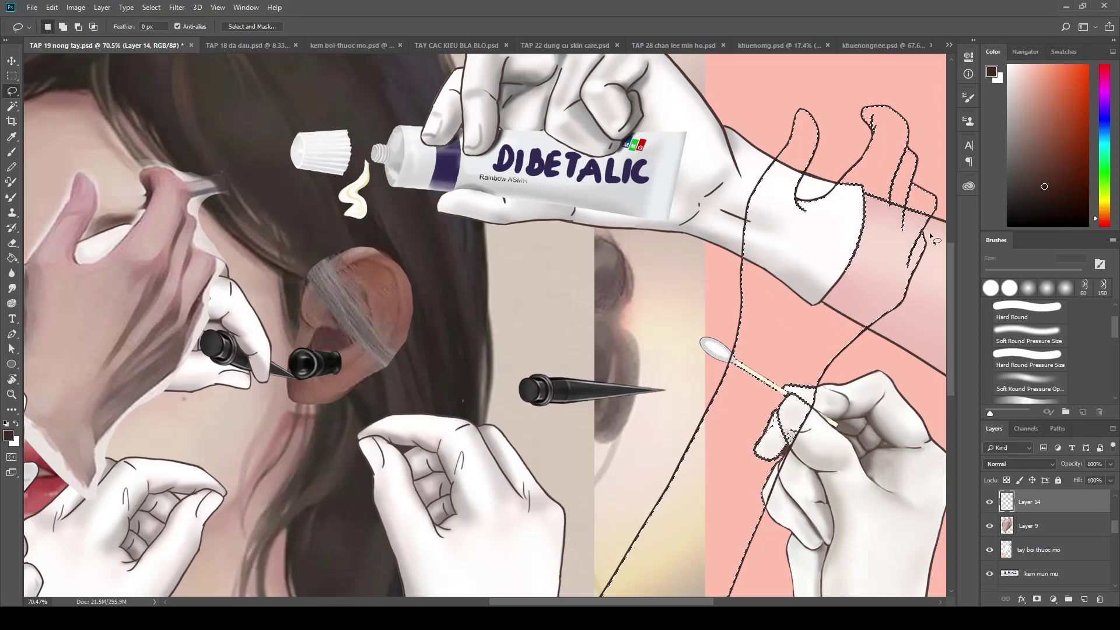
mouse_move(869, 229)
mouse_down()
mouse_move(866, 175)
mouse_move(899, 154)
mouse_move(920, 229)
mouse_up()
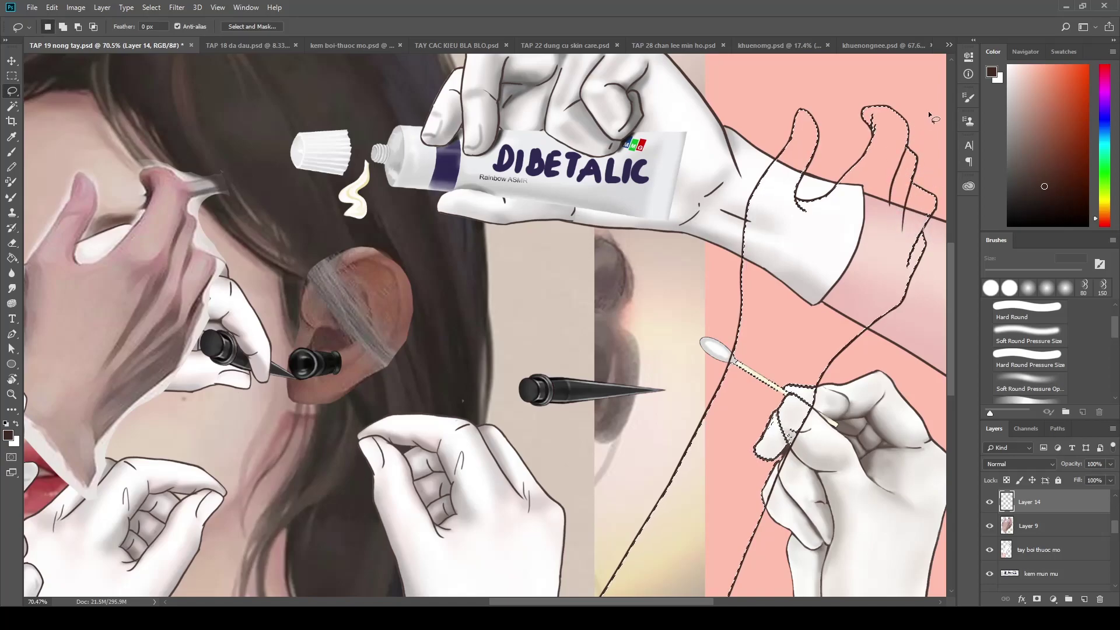
Extend the selection over the forearm region and around the cotton-swab fingertip
key(shift)
drag(921, 237, 919, 230)
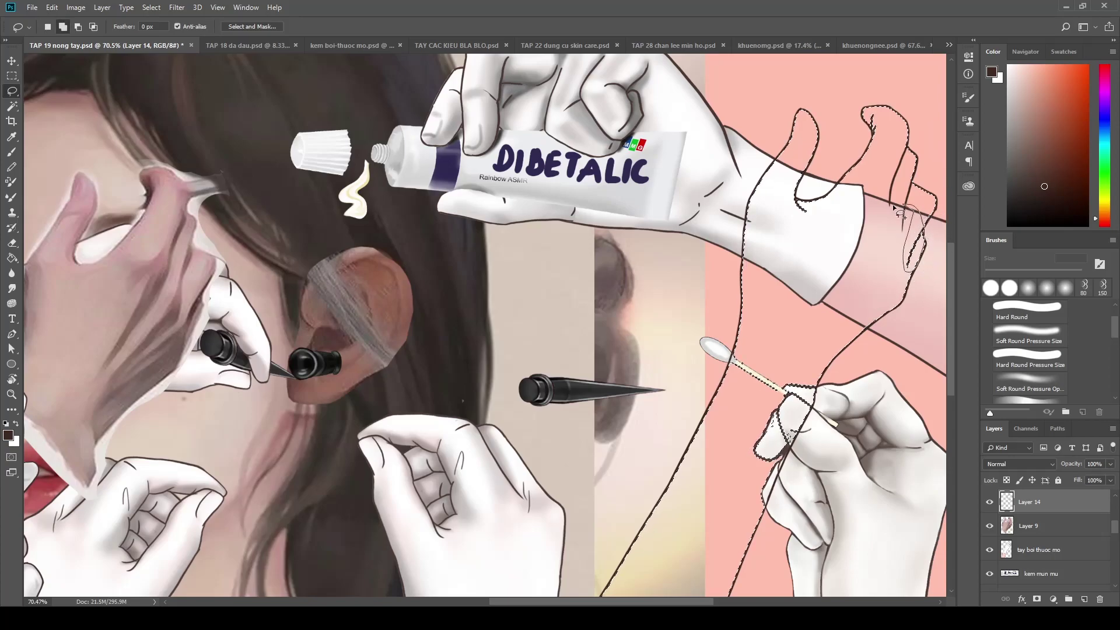
drag(785, 437, 811, 391)
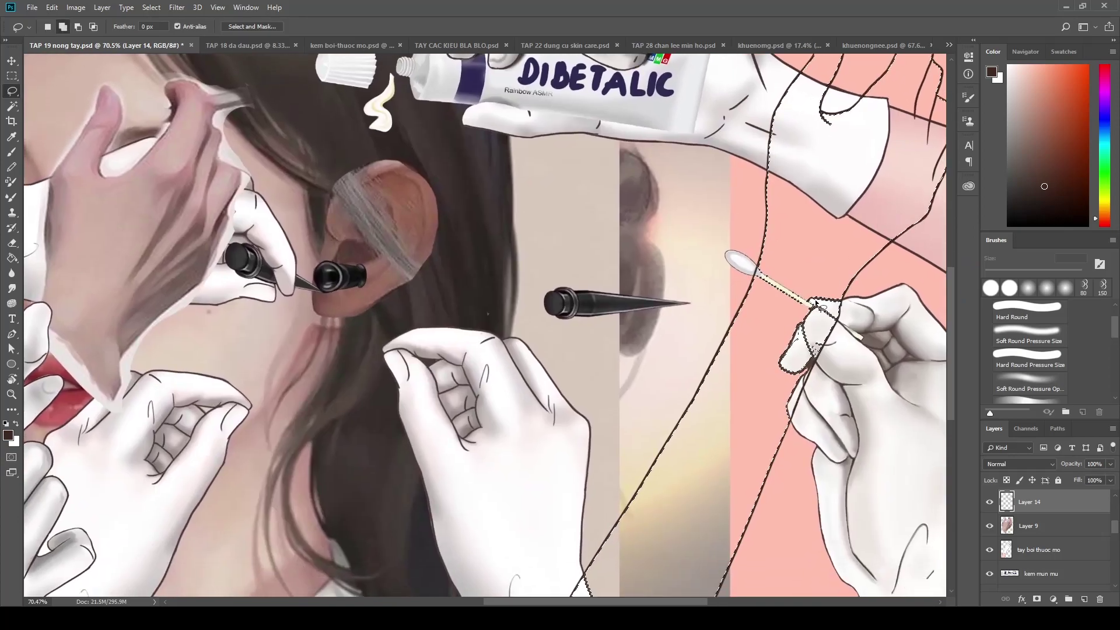
mouse_move(828, 269)
mouse_down()
mouse_move(773, 344)
mouse_move(834, 298)
mouse_up()
mouse_move(780, 241)
mouse_down()
mouse_move(759, 280)
mouse_move(828, 334)
mouse_up()
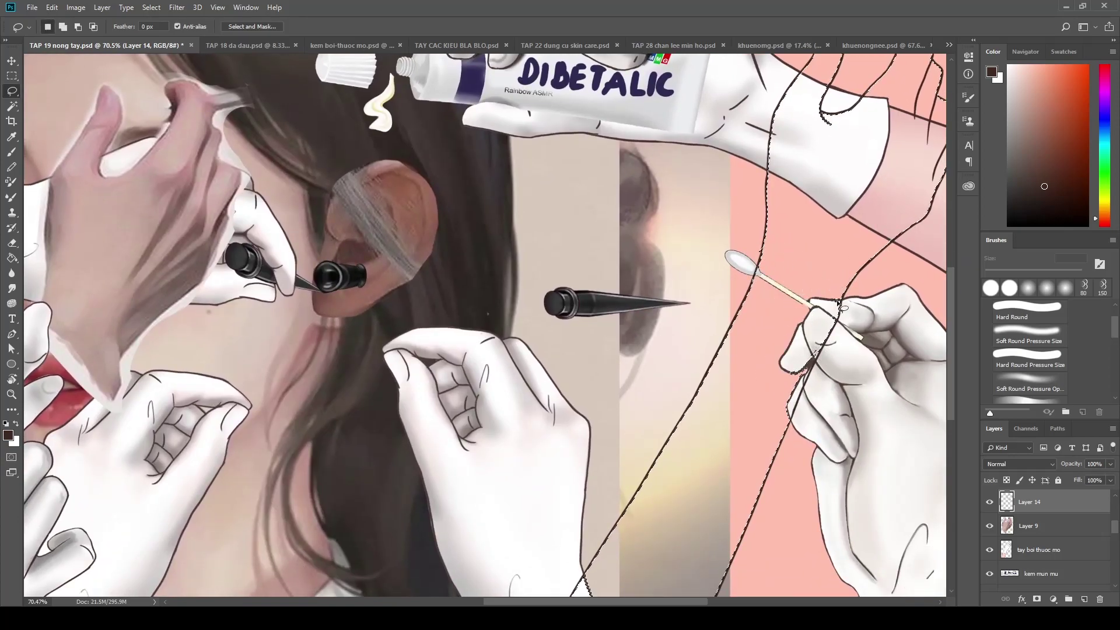
mouse_move(834, 294)
mouse_down()
mouse_move(842, 303)
mouse_move(832, 286)
mouse_up()
mouse_move(816, 371)
mouse_down()
mouse_move(809, 378)
mouse_move(790, 344)
mouse_move(811, 376)
mouse_up()
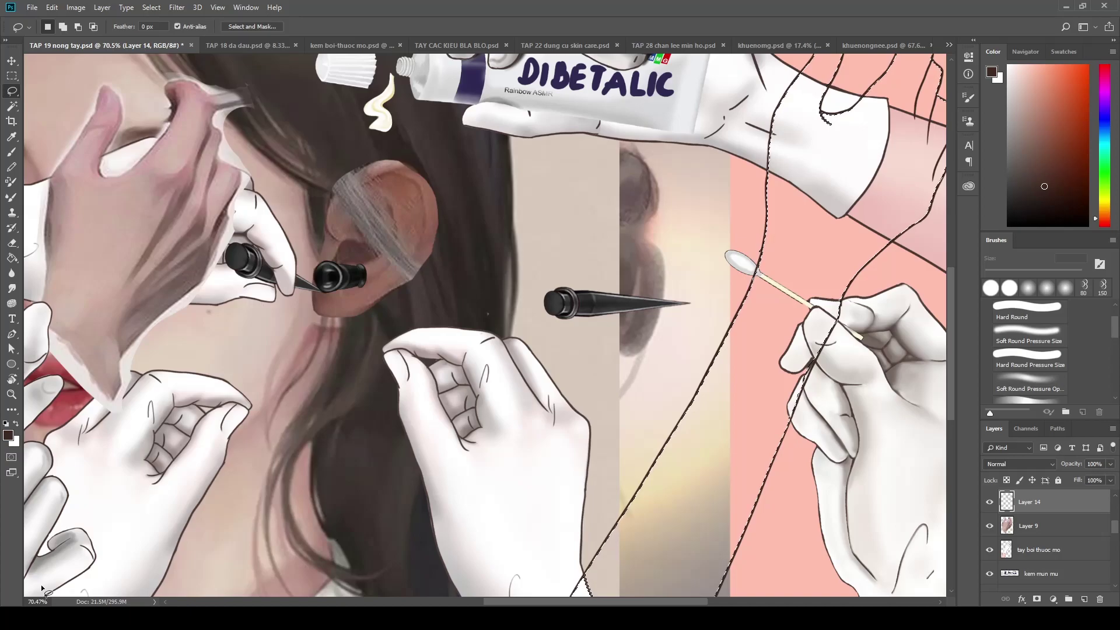
Touch up the arm selection near the hand and add the finger edge
scroll(797, 365, up, 3)
scroll(798, 365, up, 1)
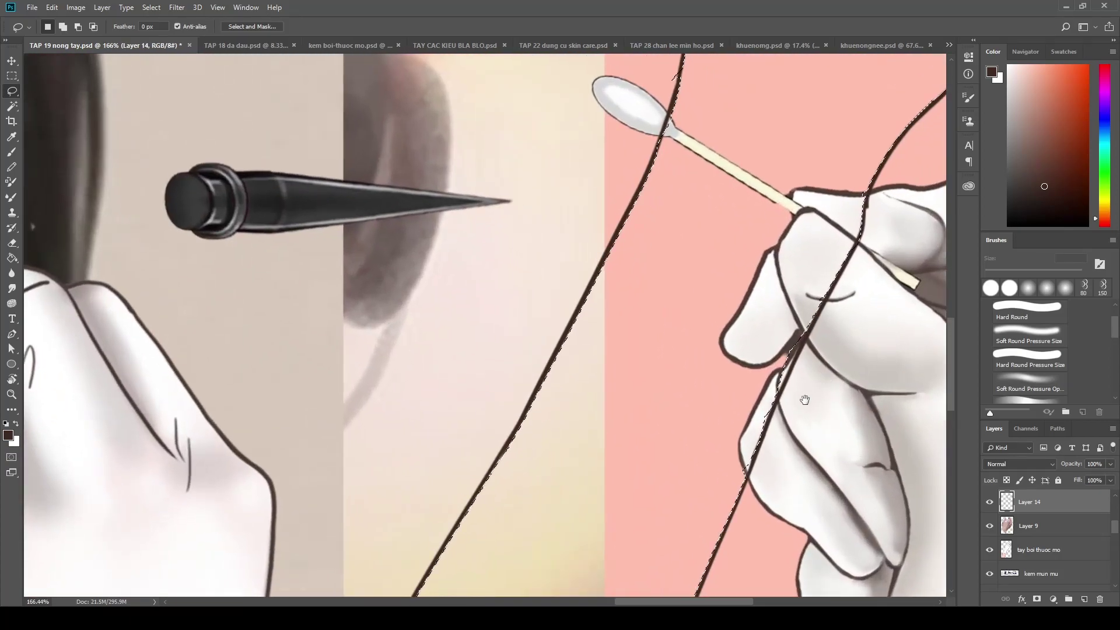
scroll(738, 242, up, 2)
drag(738, 242, 745, 259)
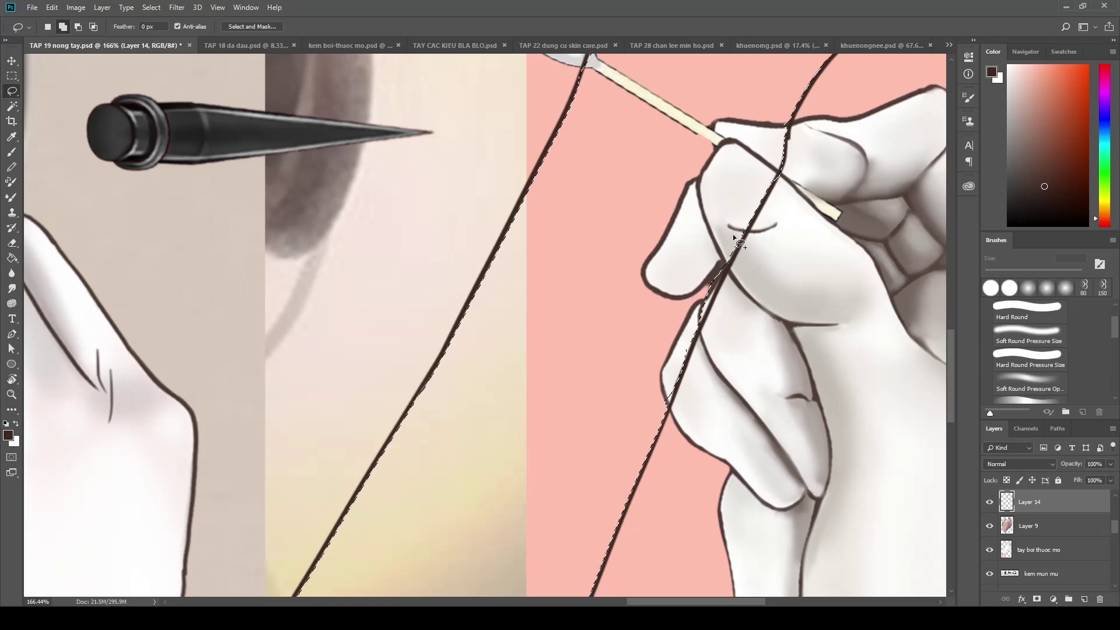
mouse_move(733, 234)
mouse_down()
mouse_move(710, 315)
mouse_move(730, 236)
mouse_move(696, 290)
mouse_move(731, 224)
mouse_up()
Trace the selection around the wrist corner along the sleeve line, trimming it and adding the small notch
scroll(729, 304, down, 3)
scroll(718, 350, down, 5)
scroll(717, 350, left, 2)
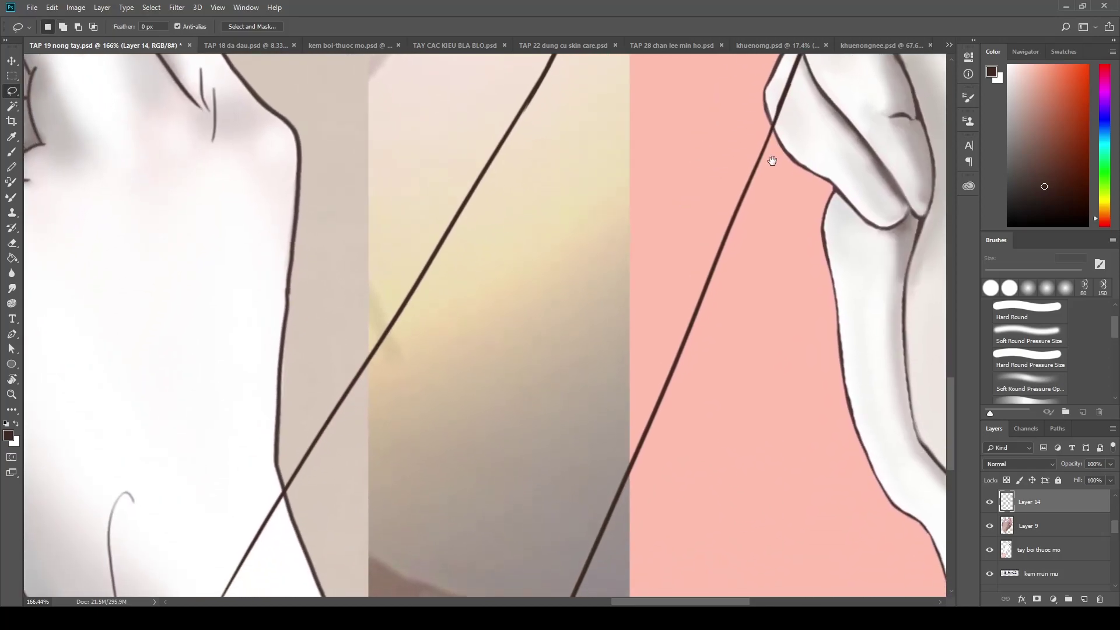
scroll(675, 420, down, 5)
scroll(588, 445, up, 3)
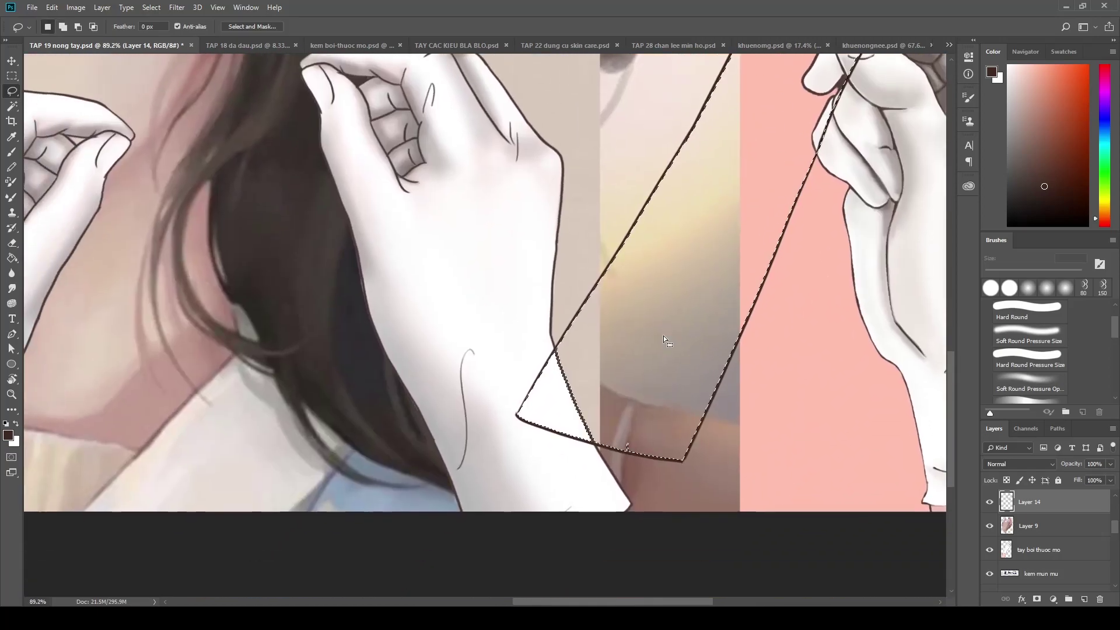
scroll(670, 333, up, 2)
scroll(675, 388, up, 2)
scroll(586, 379, down, 3)
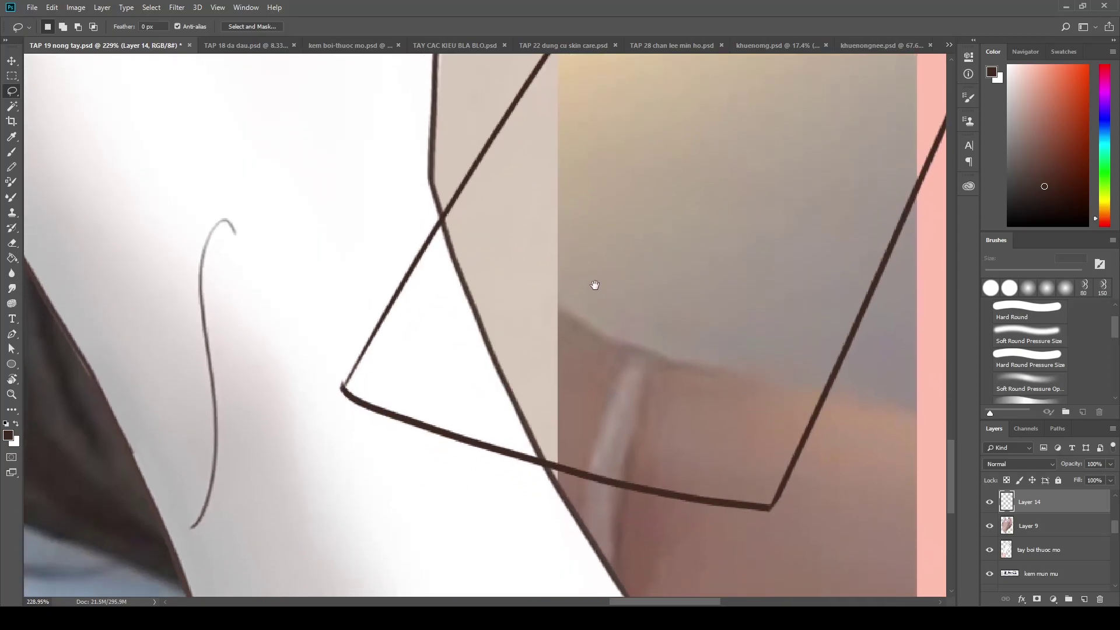
scroll(525, 245, down, 1)
drag(463, 186, 522, 424)
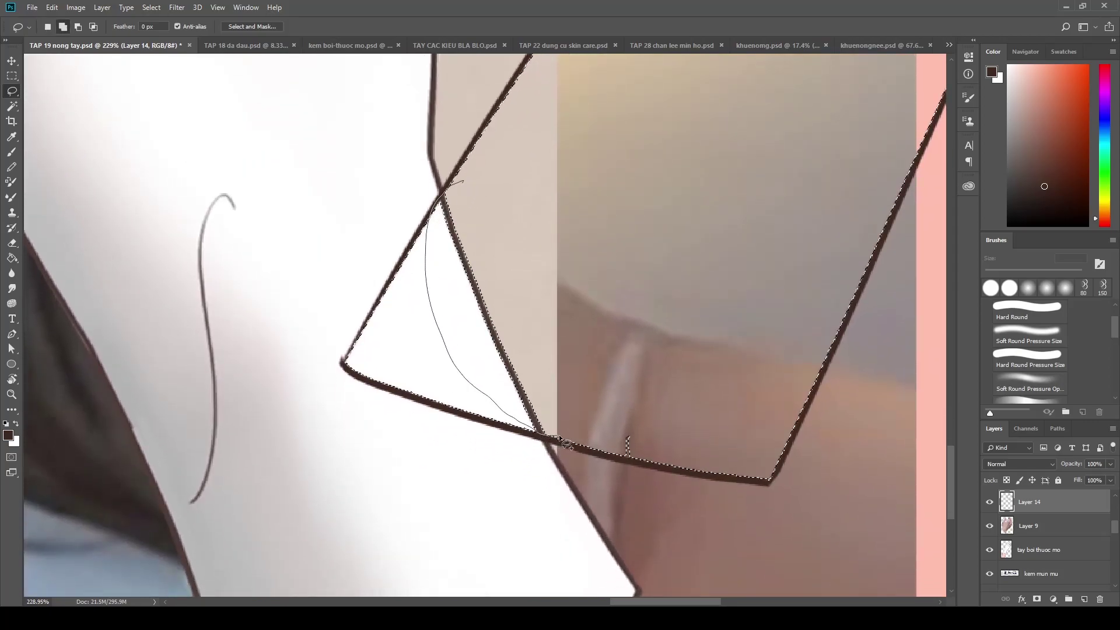
drag(522, 424, 521, 256)
drag(459, 176, 461, 179)
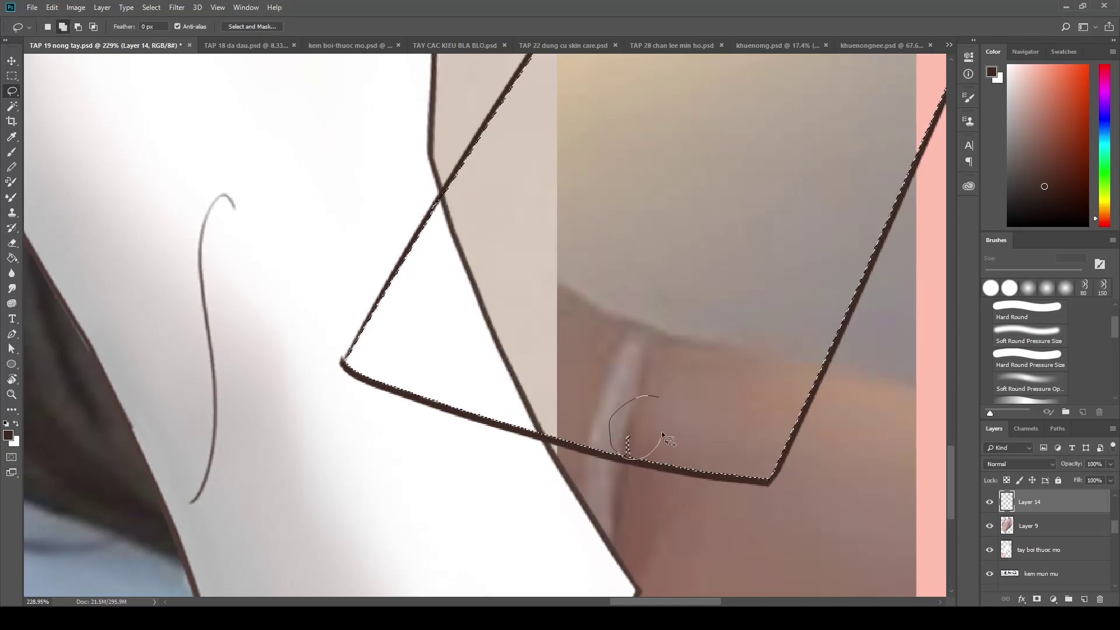
drag(618, 423, 620, 424)
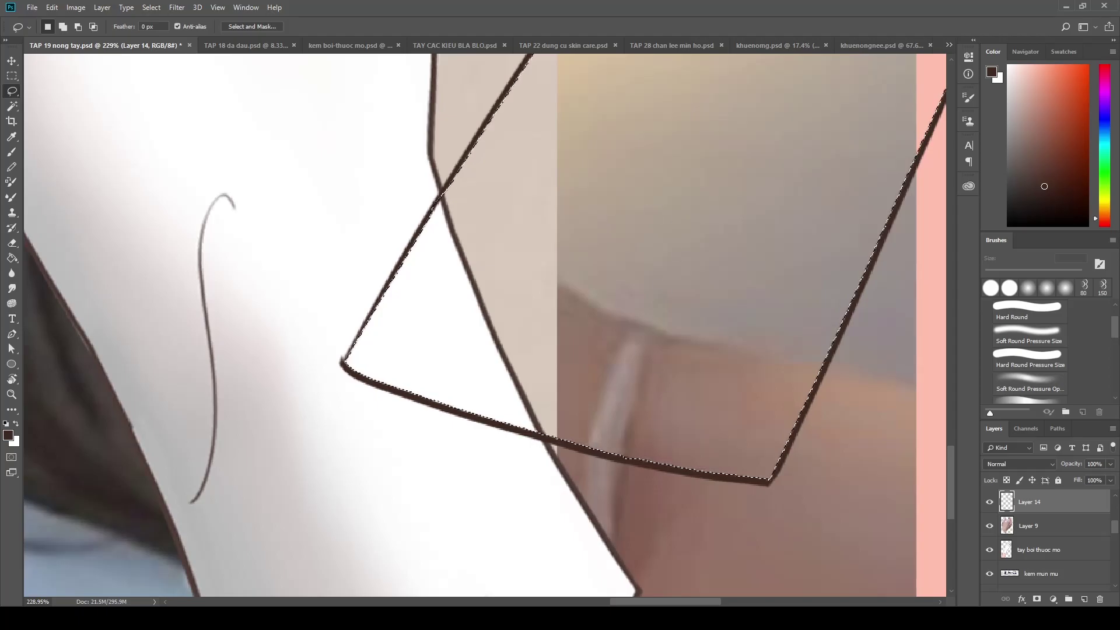
Deselect to check the outline, then restore the previous arm selection
key(ctrl+d)
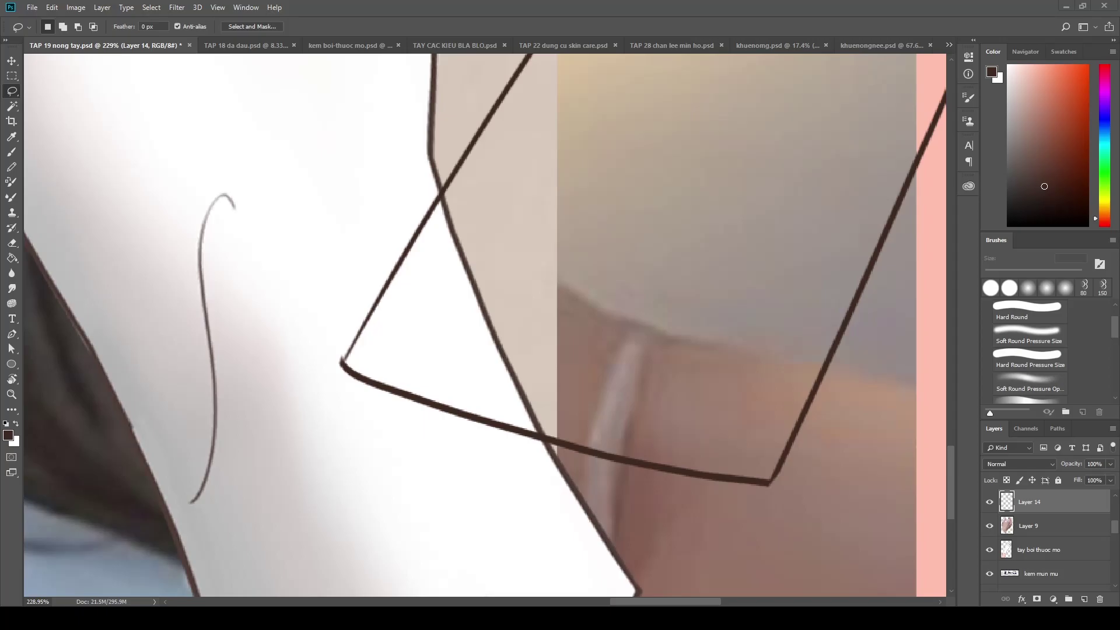
key(ctrl+shift+d)
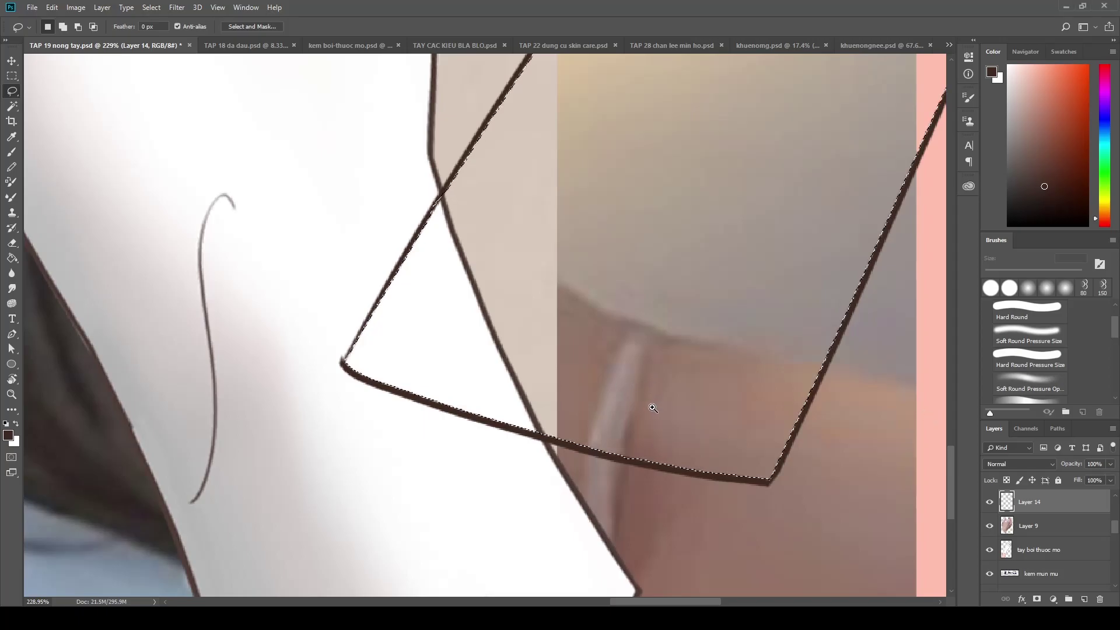
scroll(654, 402, down, 5)
scroll(618, 353, down, 3)
Bring the ear and cotton swab into view and apply Ctrl+Alt+R to the arm selection
drag(565, 388, 592, 379)
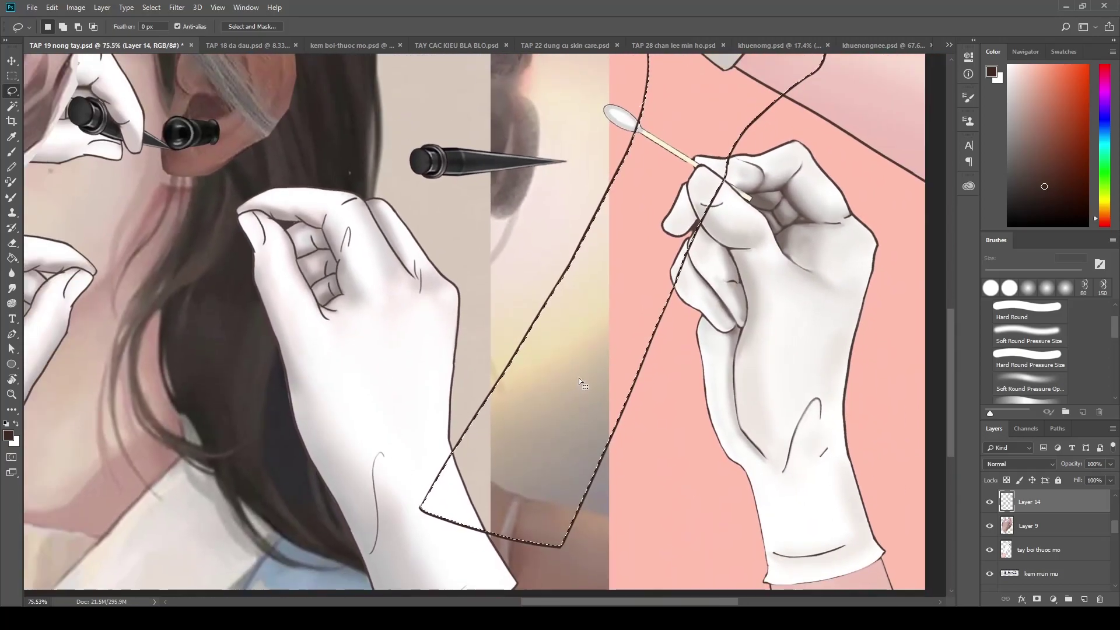
scroll(592, 379, up, 2)
scroll(593, 379, down, 2)
scroll(600, 421, down, 1)
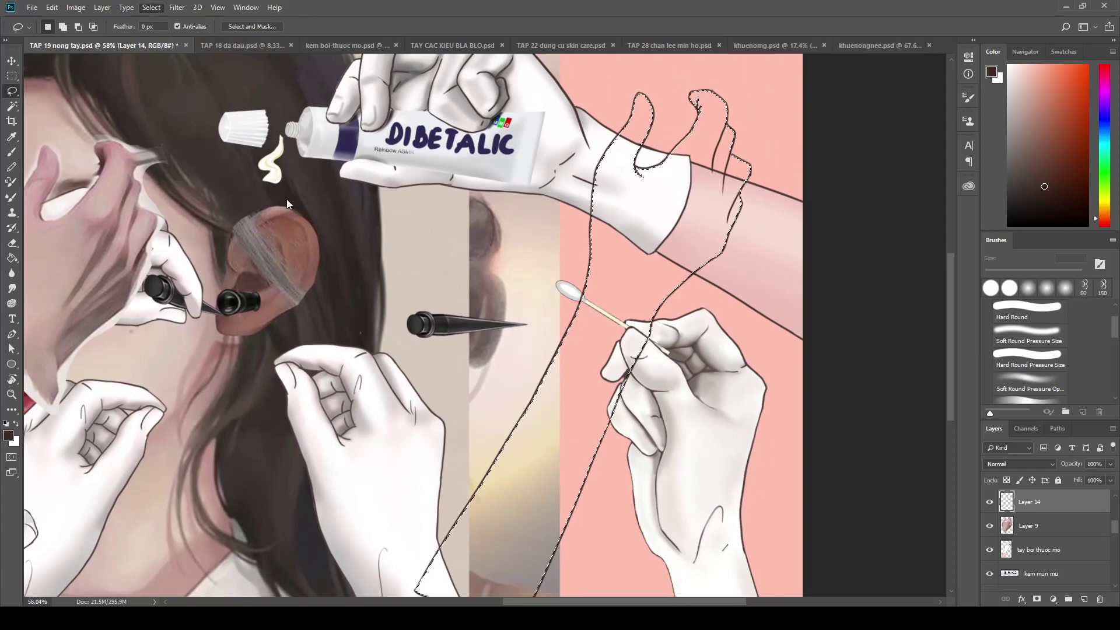
key(ctrl+alt+r)
scroll(700, 321, down, 1)
scroll(700, 321, up, 2)
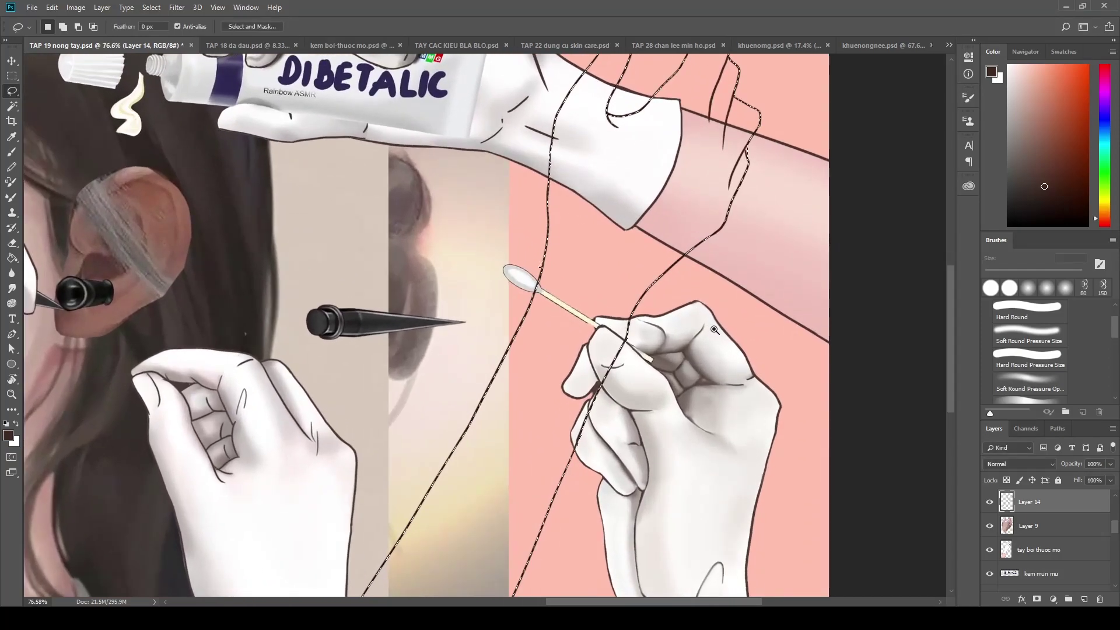
Sample the pink skin tone from an arm, set an 80 px brush, and make Layer 9 active
key(i)
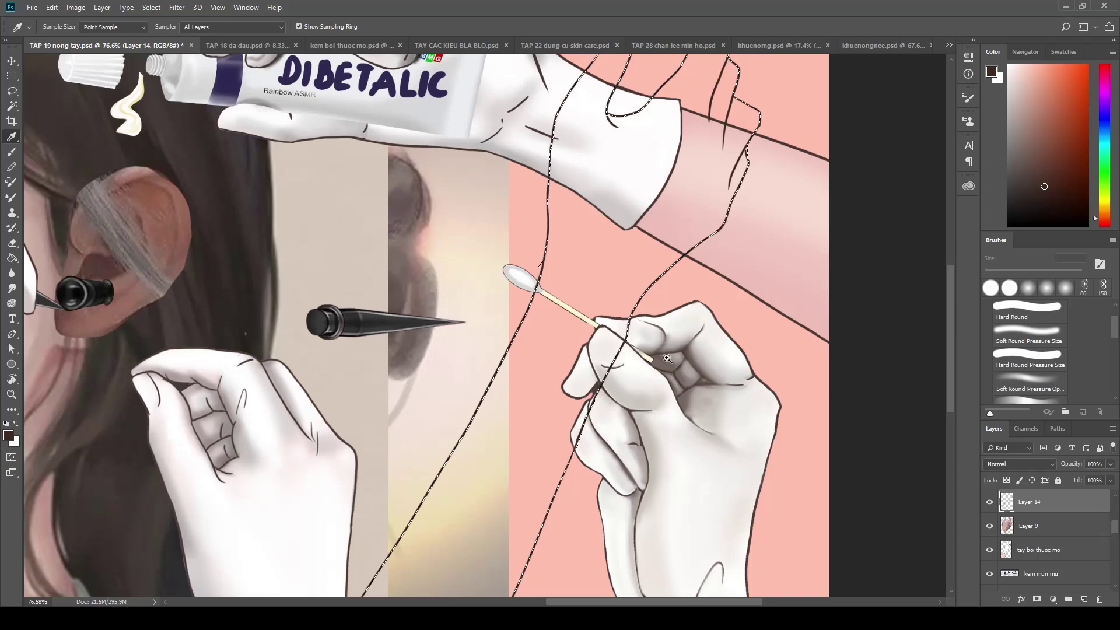
key(ctrl+0)
click(276, 297)
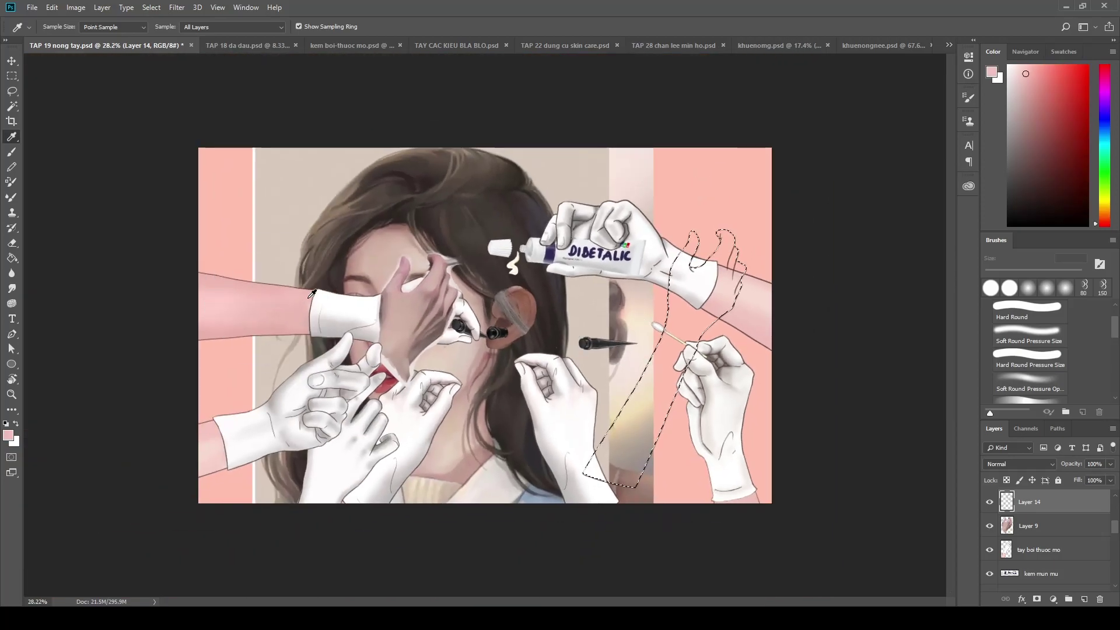
key(b)
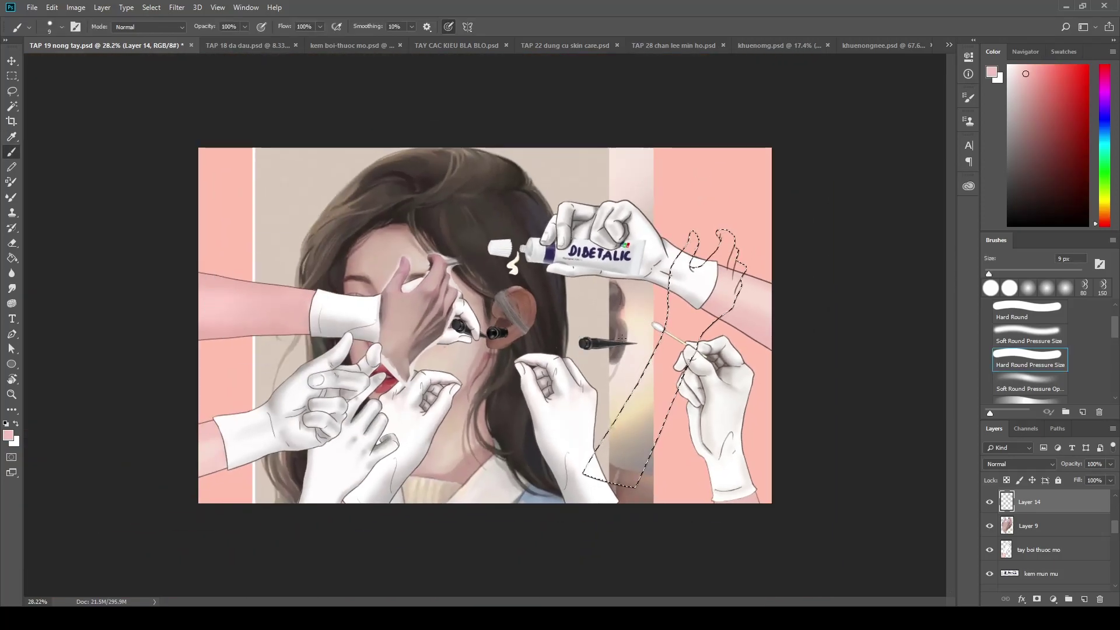
key(bracketright)
key(bracketright)
key(bracketright)
scroll(617, 319, up, 3)
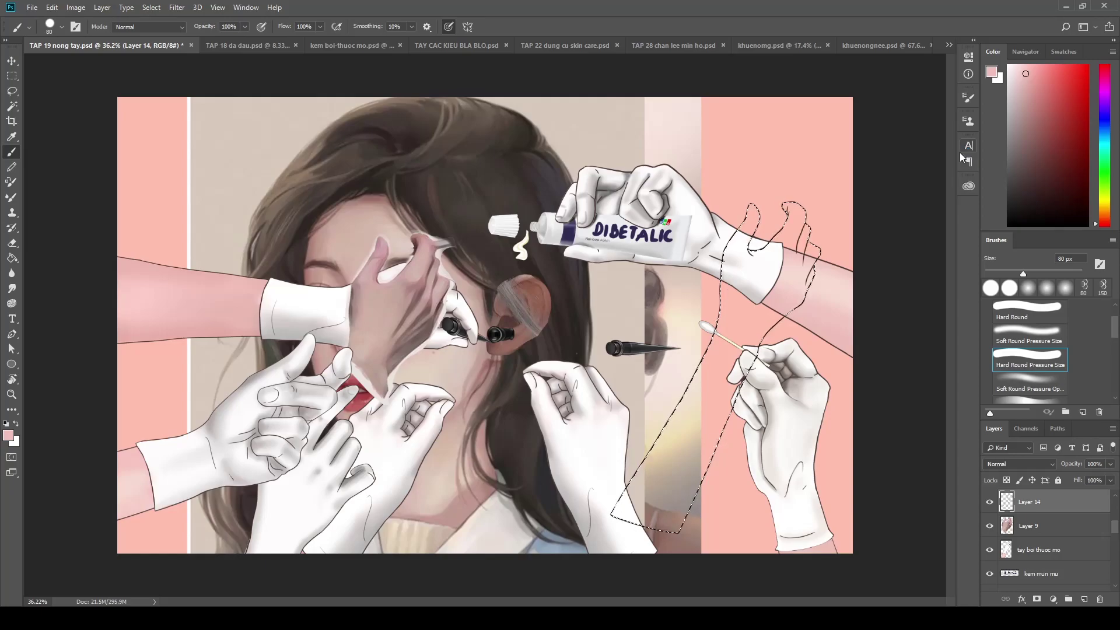
click(1053, 528)
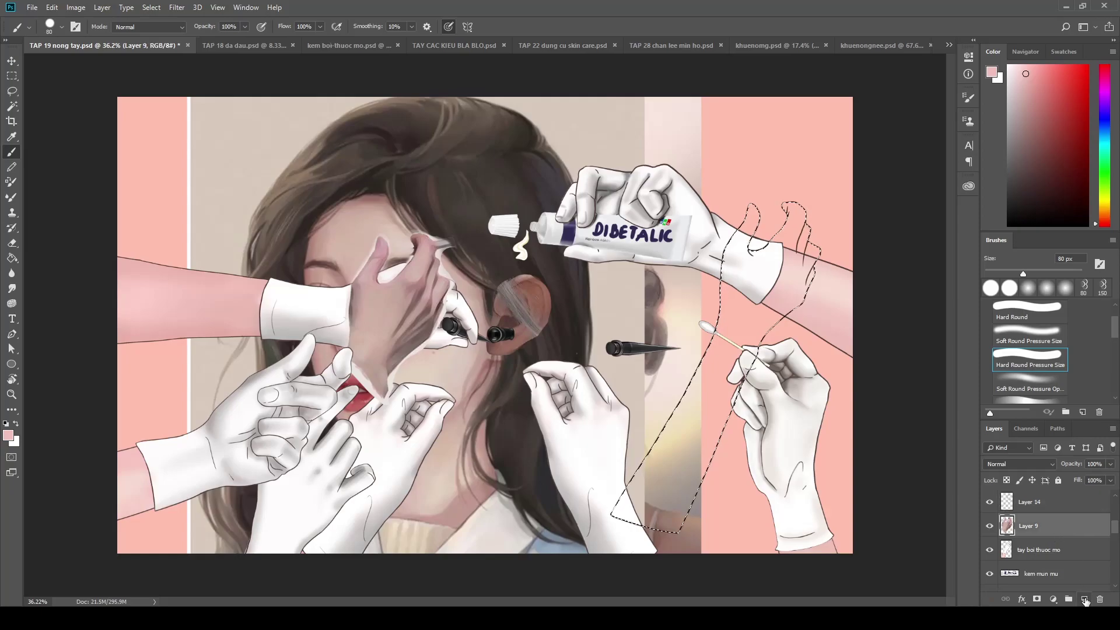
On a new layer above Layer 9, paint the selected cuff, hand and forearm pink at 100 px
click(1084, 599)
mouse_move(750, 228)
mouse_down()
mouse_move(734, 277)
mouse_move(753, 295)
mouse_up()
drag(758, 254, 764, 289)
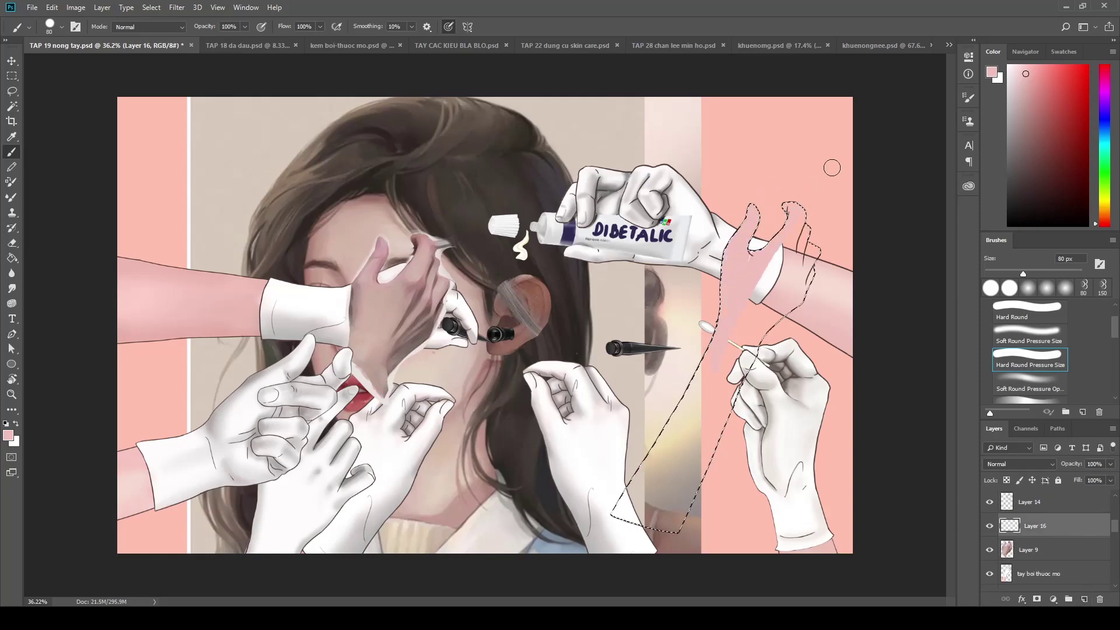
key(bracketright)
key(bracketright)
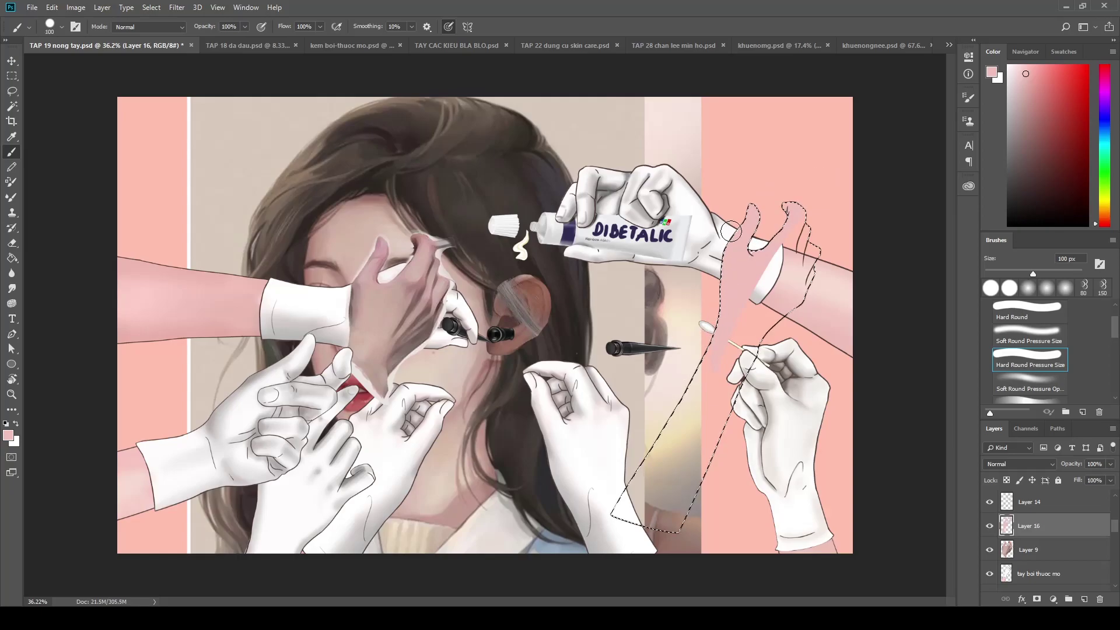
mouse_move(767, 257)
mouse_down()
mouse_move(773, 300)
mouse_move(785, 303)
mouse_move(806, 274)
mouse_up()
drag(717, 374, 662, 502)
mouse_move(694, 408)
mouse_down()
mouse_move(653, 516)
mouse_move(688, 540)
mouse_up()
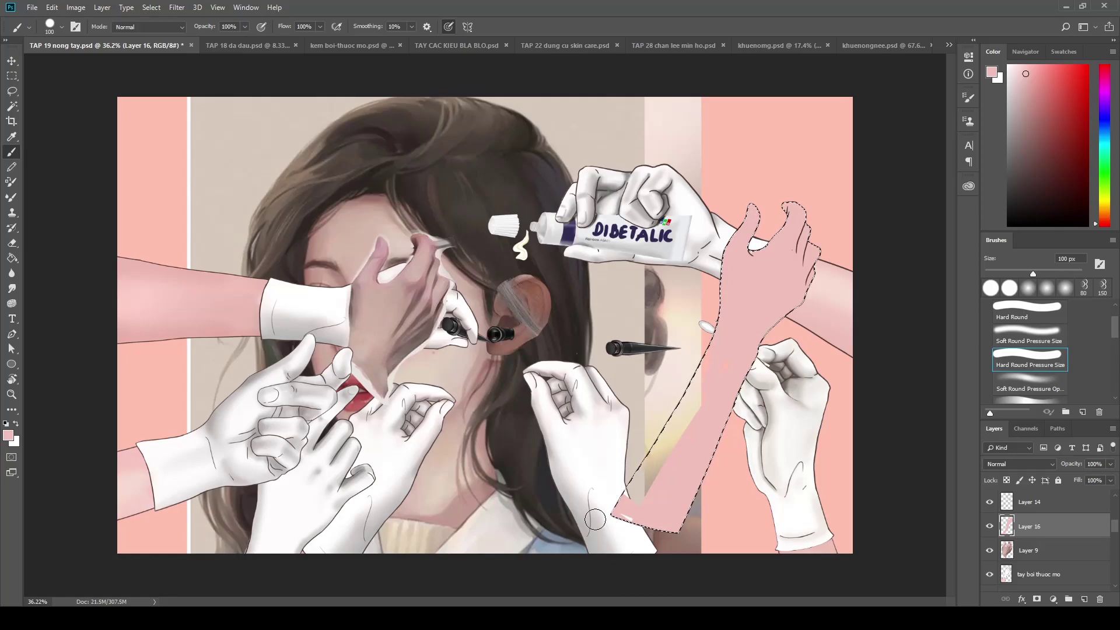
drag(595, 519, 690, 396)
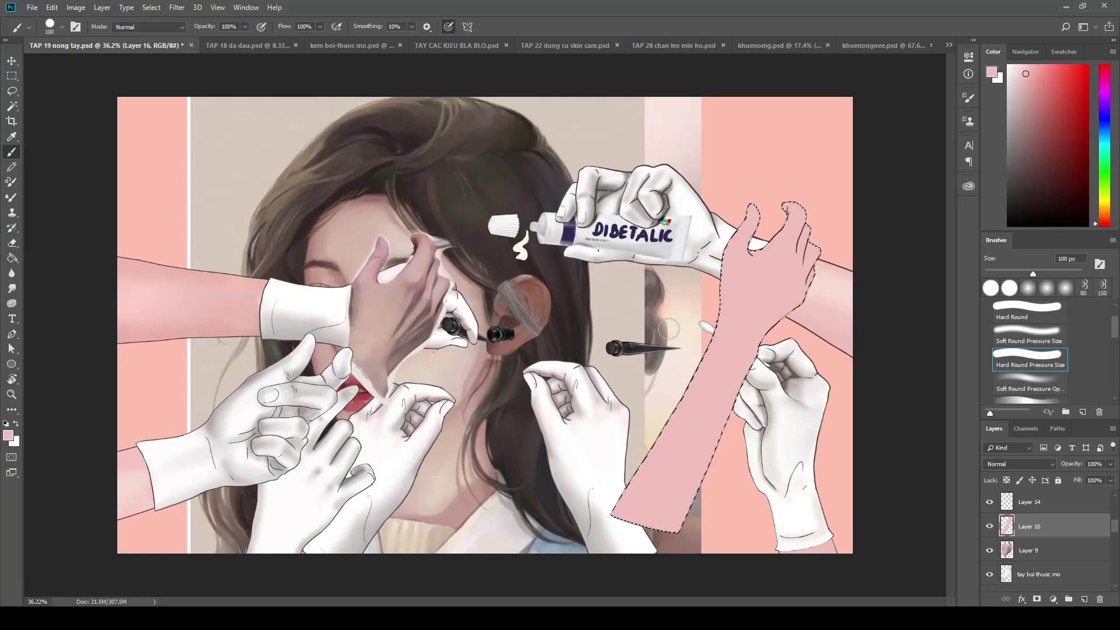
Sample the near-white glove colour and paint white along the hand's left edge
key(ctrl+plus)
key(i)
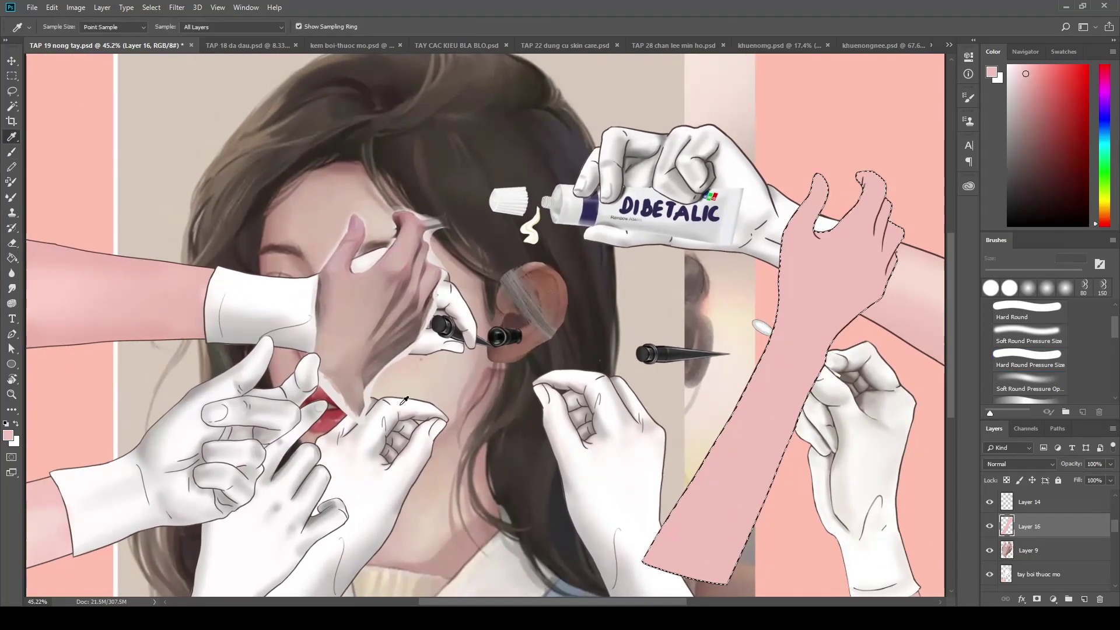
click(639, 479)
key(b)
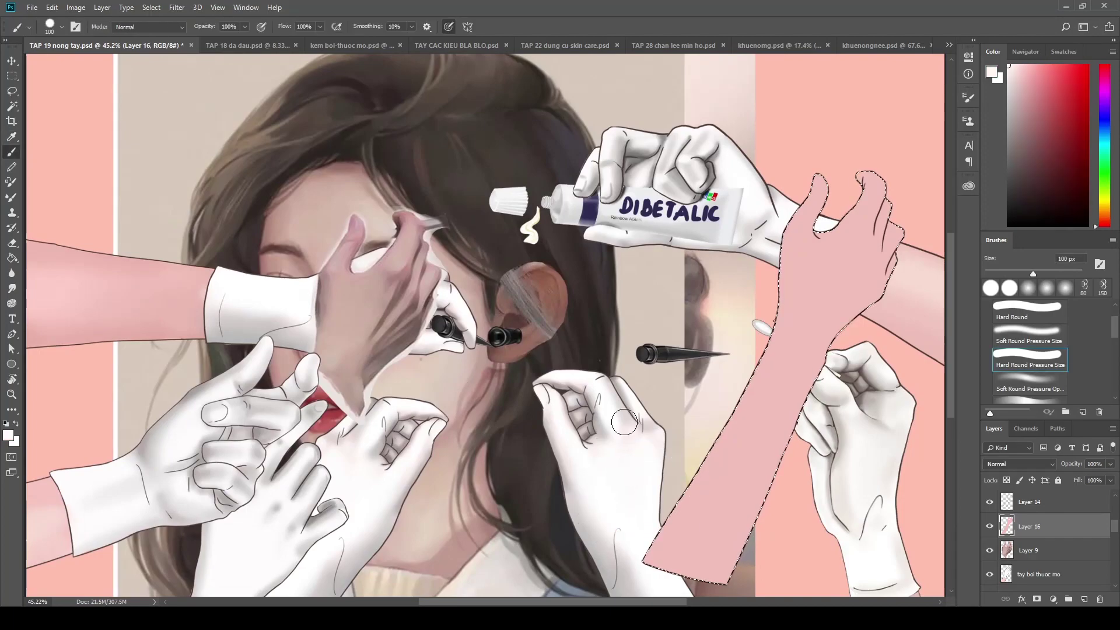
mouse_move(819, 181)
mouse_down()
mouse_move(773, 280)
mouse_move(804, 280)
mouse_move(863, 156)
mouse_move(882, 294)
mouse_move(853, 328)
mouse_move(842, 317)
mouse_move(808, 342)
mouse_move(788, 327)
mouse_move(758, 332)
mouse_move(794, 357)
mouse_move(843, 320)
mouse_move(805, 374)
mouse_move(758, 357)
mouse_move(826, 397)
mouse_move(745, 353)
mouse_move(837, 406)
mouse_up()
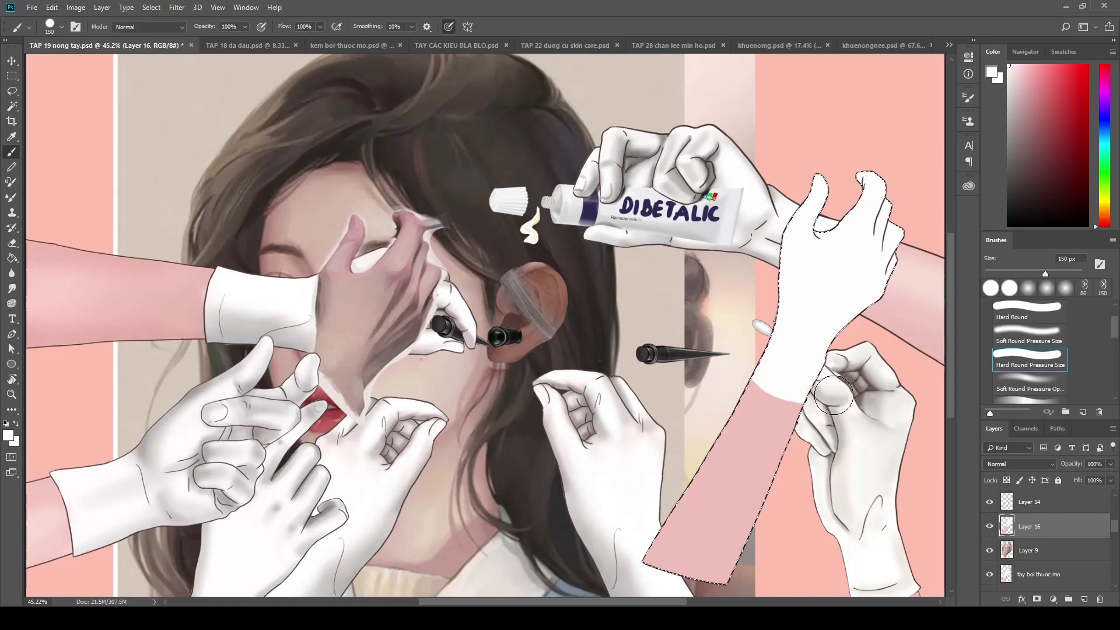
Extend the white glove down over the wrist and reframe over the gloved hand
scroll(855, 352, down, 3)
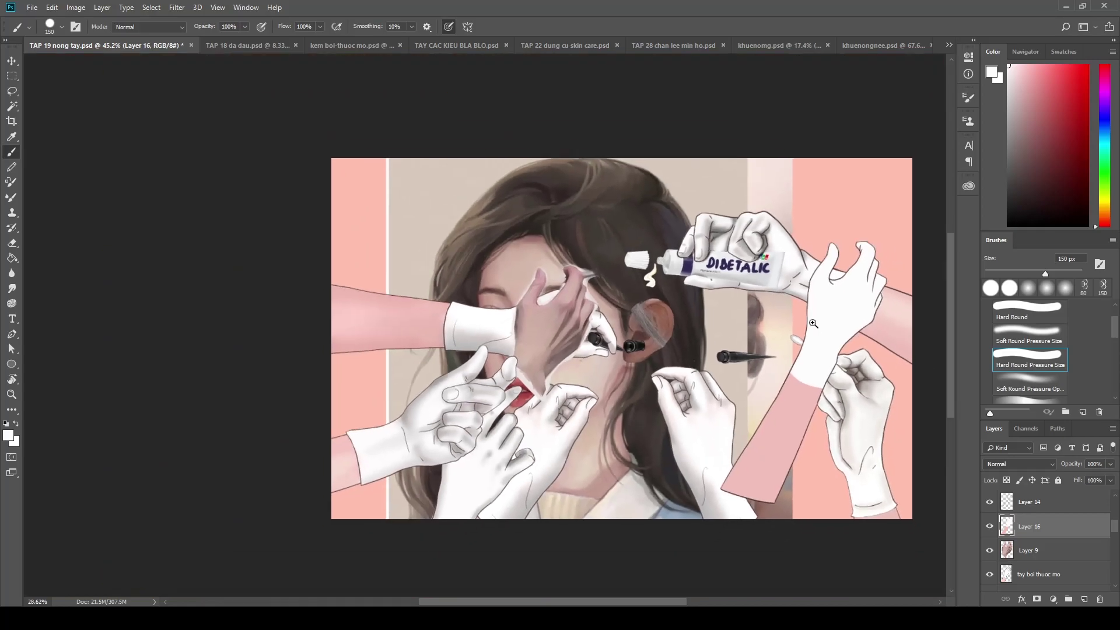
scroll(855, 351, up, 4)
mouse_move(731, 357)
mouse_down()
mouse_move(785, 406)
mouse_move(727, 369)
mouse_move(763, 400)
mouse_up()
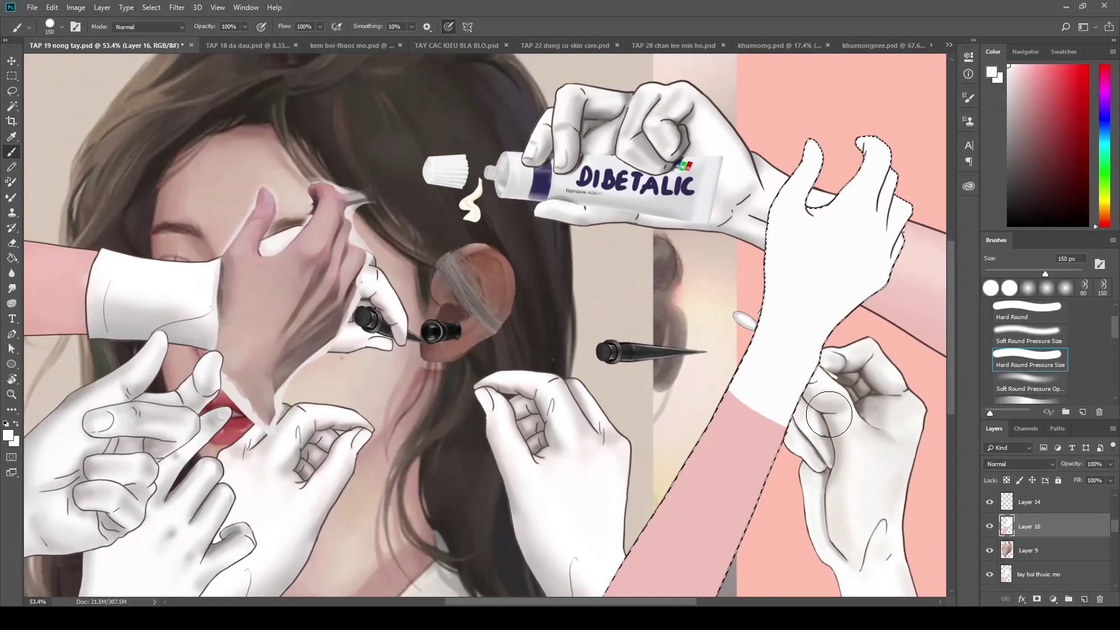
scroll(745, 376, down, 2)
scroll(746, 376, up, 3)
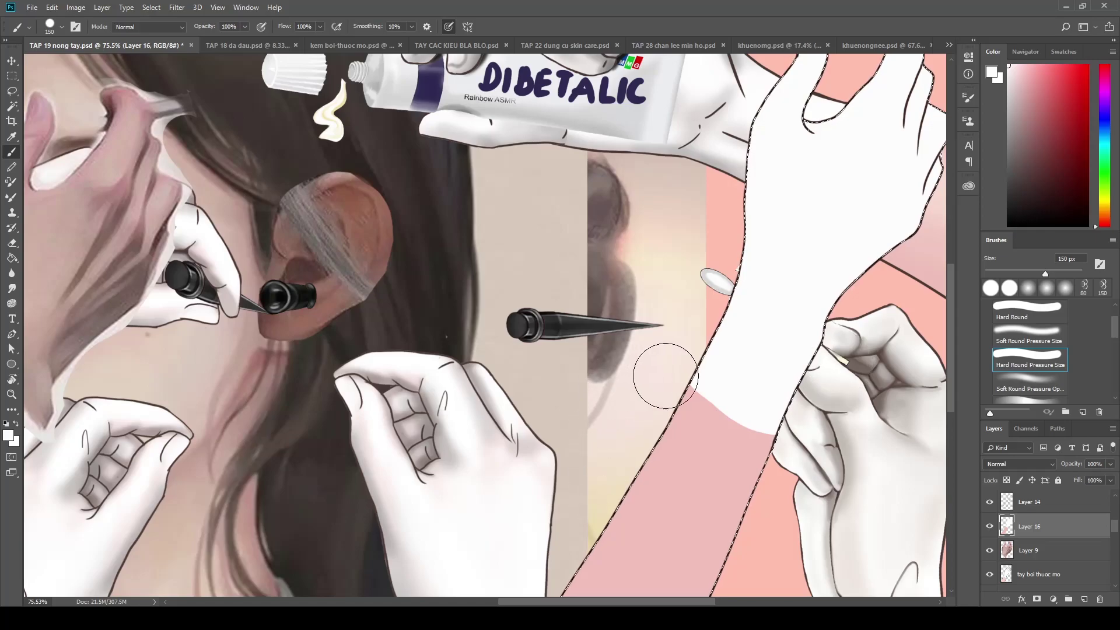
scroll(657, 370, down, 3)
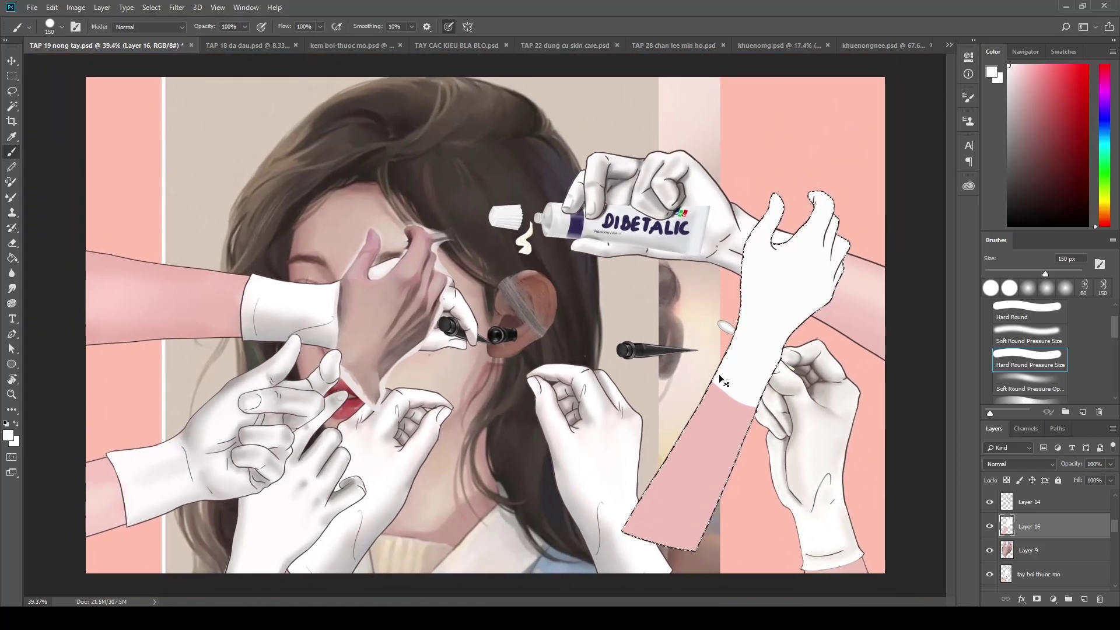
scroll(813, 401, up, 3)
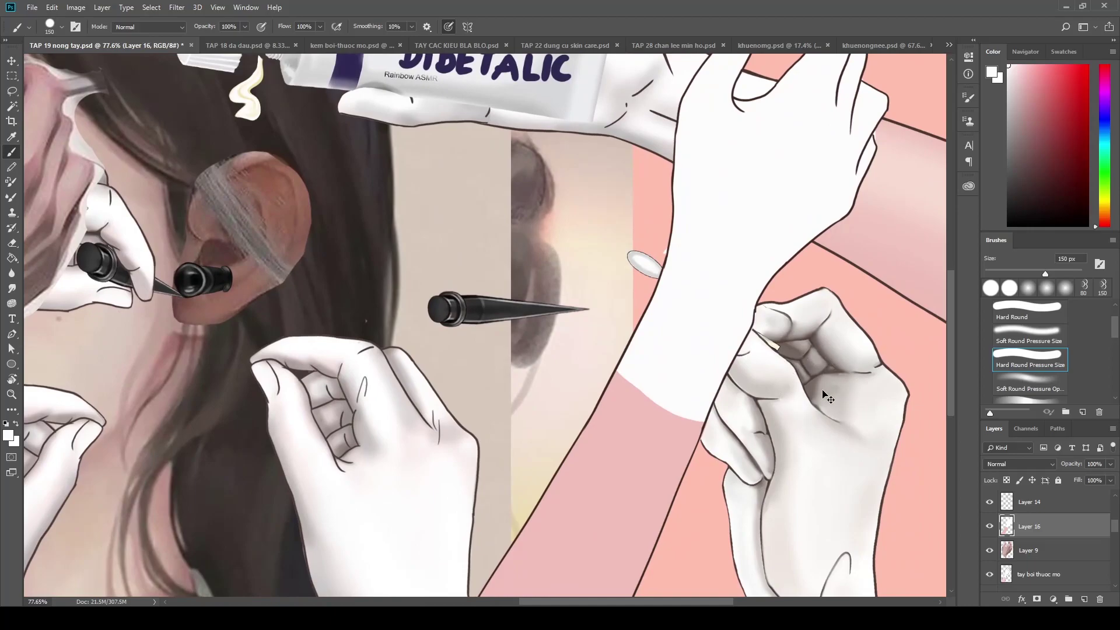
scroll(813, 401, up, 3)
drag(688, 195, 707, 395)
key(e)
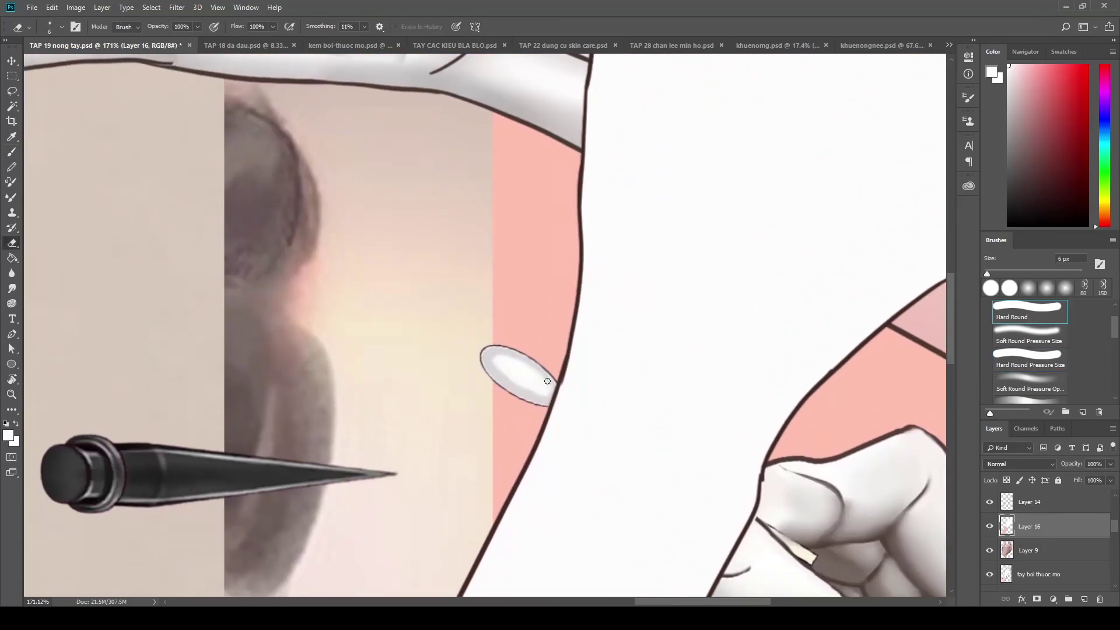
scroll(648, 331, down, 2)
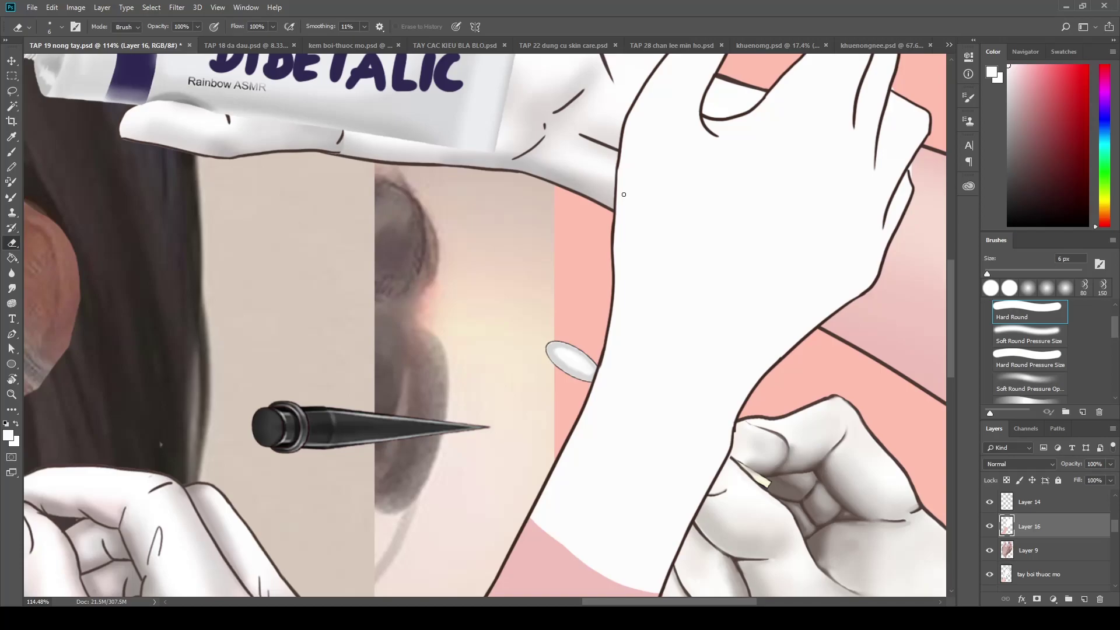
scroll(657, 331, down, 5)
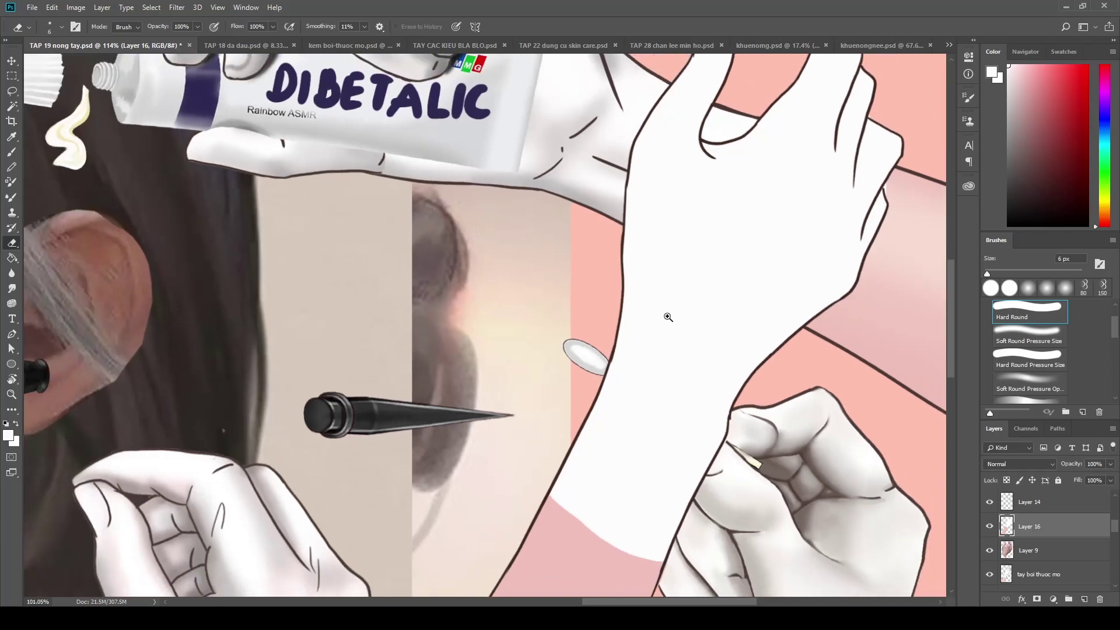
drag(658, 332, 654, 287)
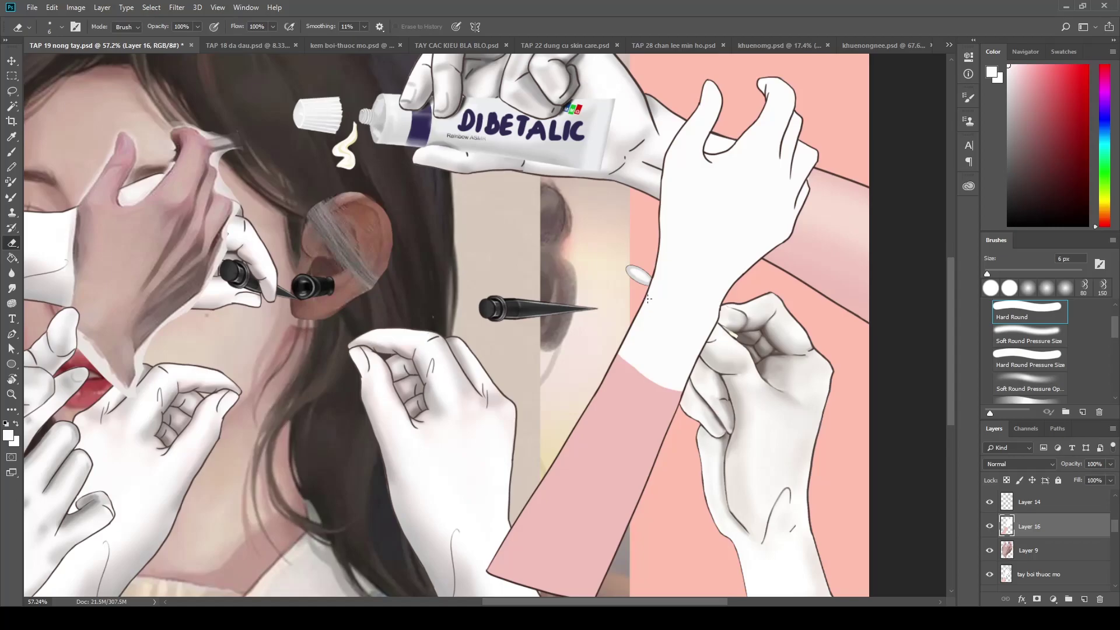
scroll(702, 357, up, 2)
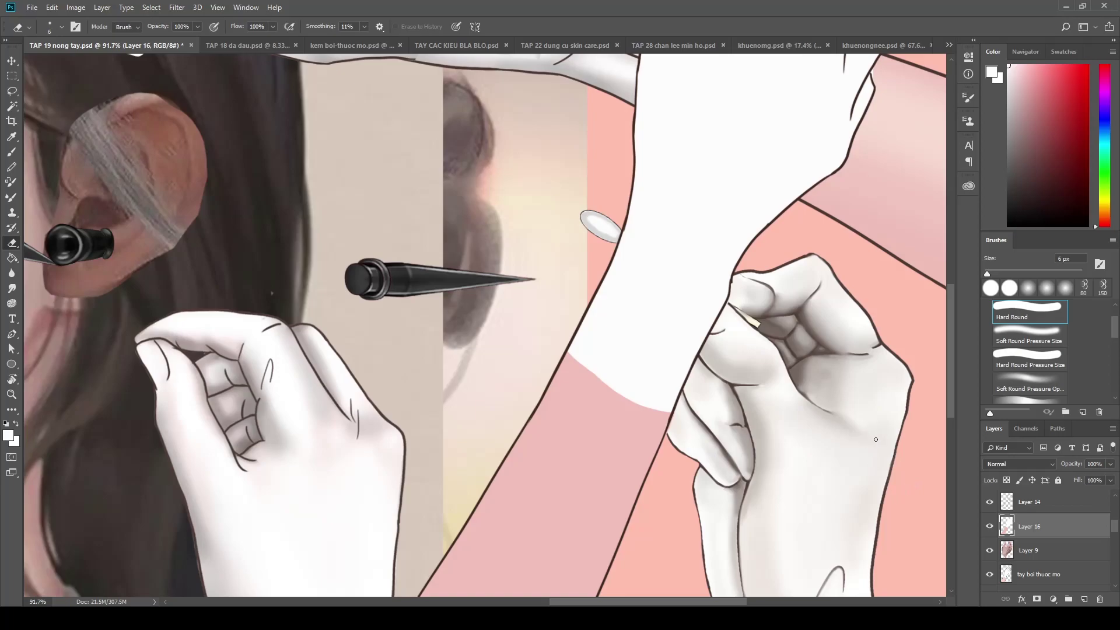
scroll(822, 473, down, 2)
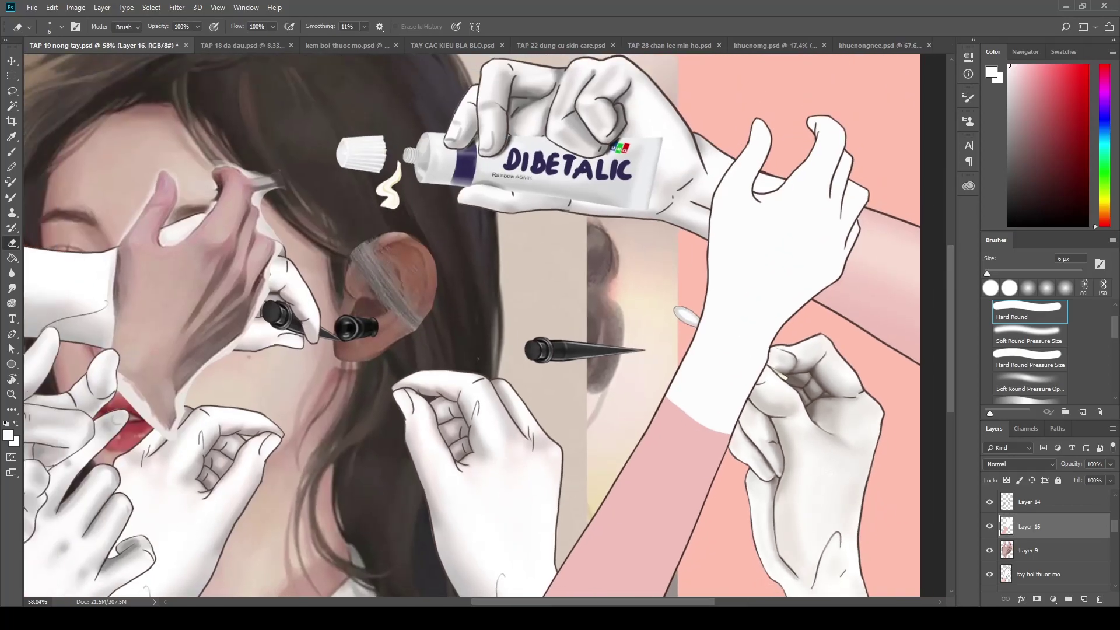
scroll(831, 473, up, 2)
scroll(830, 473, up, 2)
Widen the glove cuff by painting white over the pink with a 30 px brush
drag(607, 308, 559, 389)
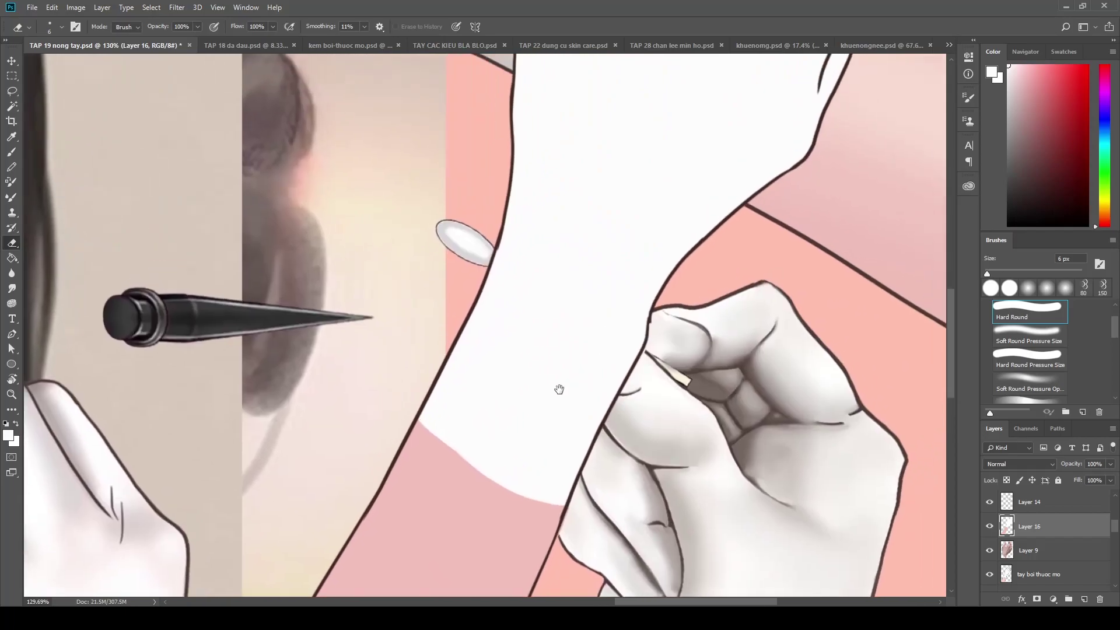
scroll(522, 356, up, 1)
key(i)
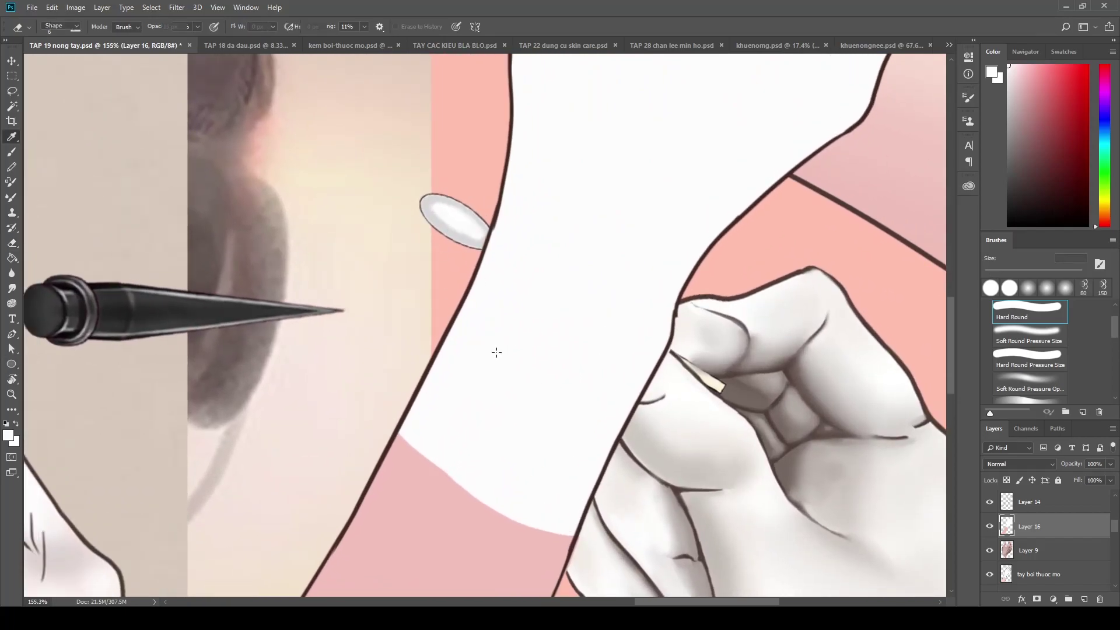
key(b)
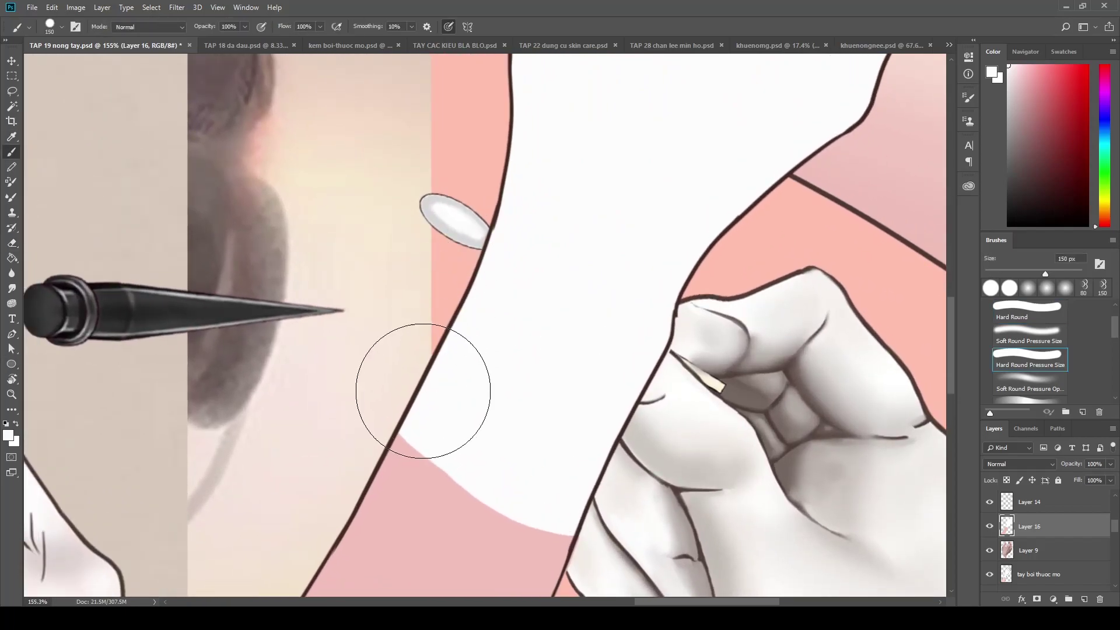
key(bracketleft)
key(bracketleft)
key(bracketleft)
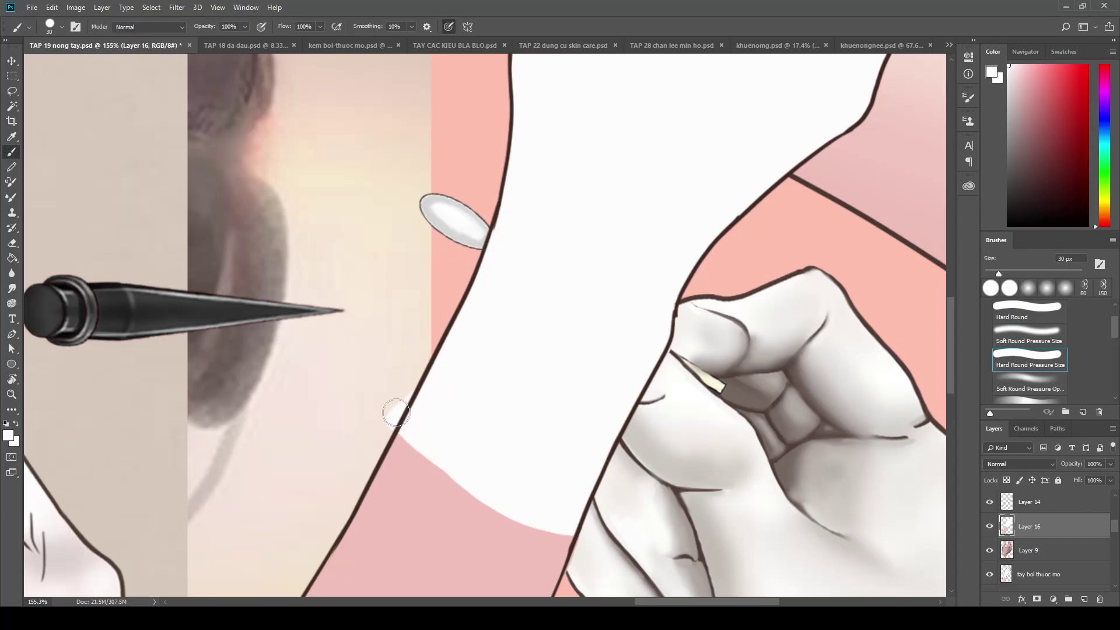
drag(396, 413, 455, 312)
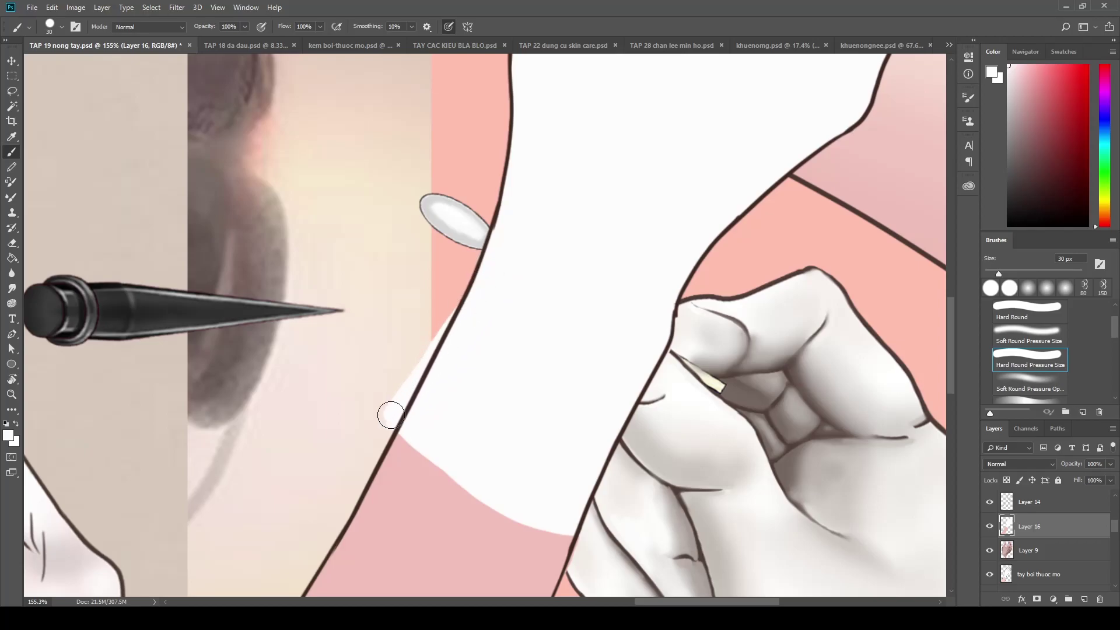
drag(583, 466, 572, 362)
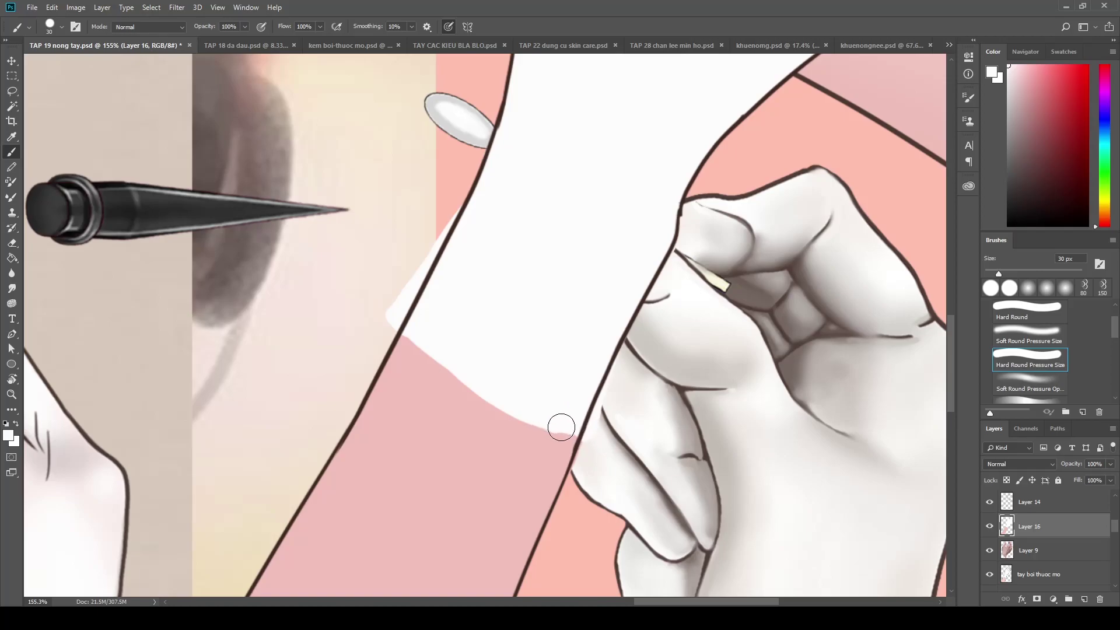
mouse_move(561, 427)
mouse_down()
mouse_move(574, 437)
mouse_move(558, 311)
mouse_move(537, 386)
mouse_up()
On Layer 14, erase the old outline across the cuff and beside the fist with a 6 px eraser
key(alt+bracketright)
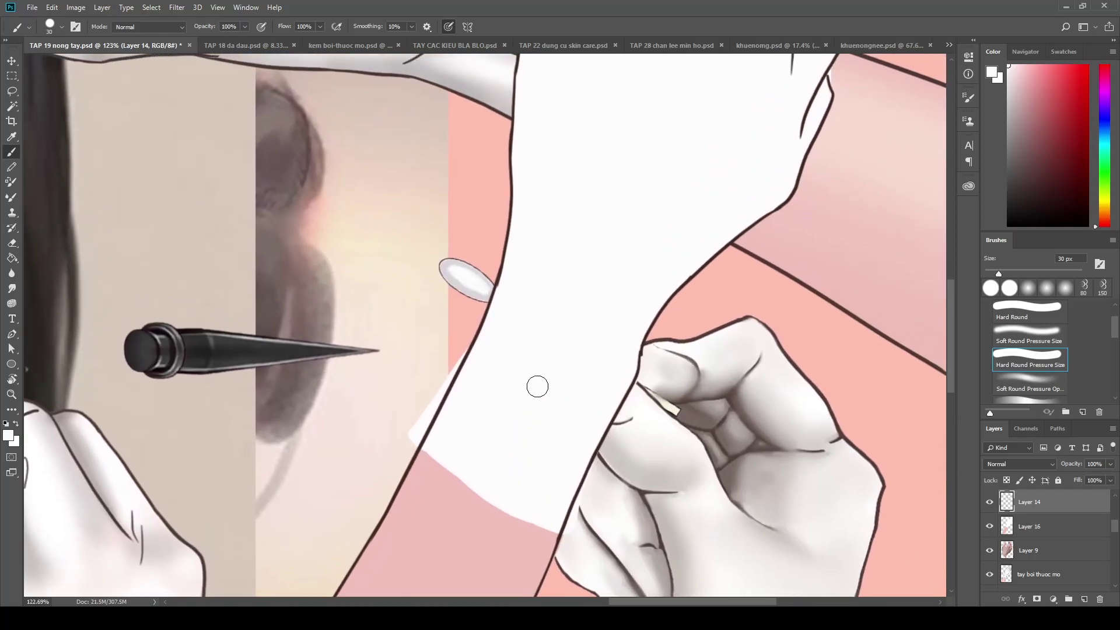
key(e)
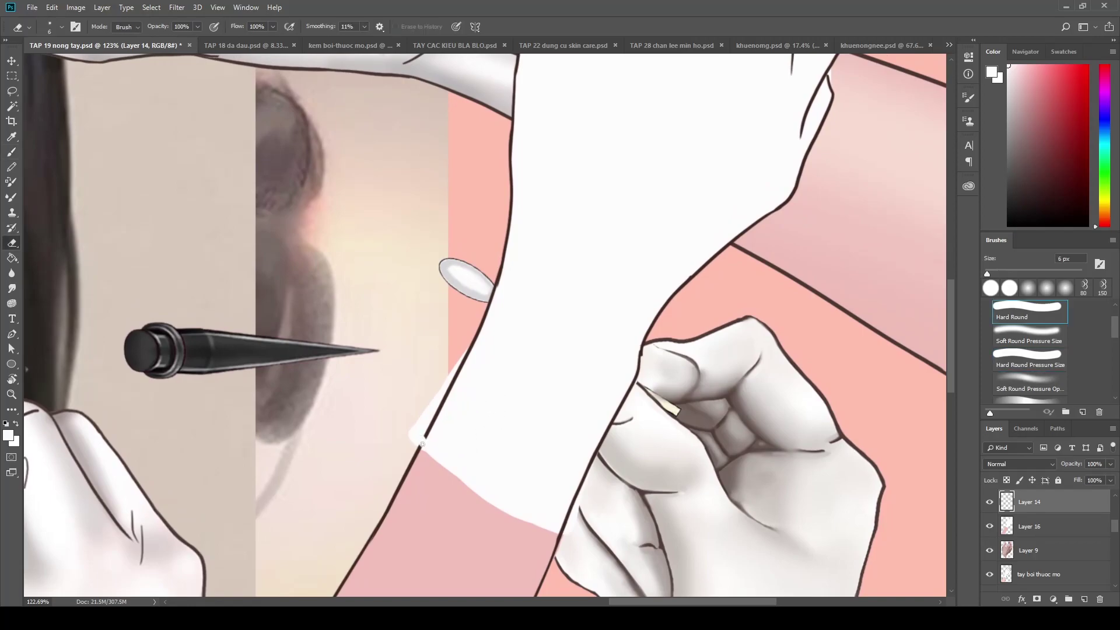
mouse_move(422, 444)
mouse_down()
mouse_move(474, 346)
mouse_move(468, 355)
mouse_up()
mouse_move(603, 432)
mouse_down()
mouse_move(575, 502)
mouse_move(592, 454)
mouse_up()
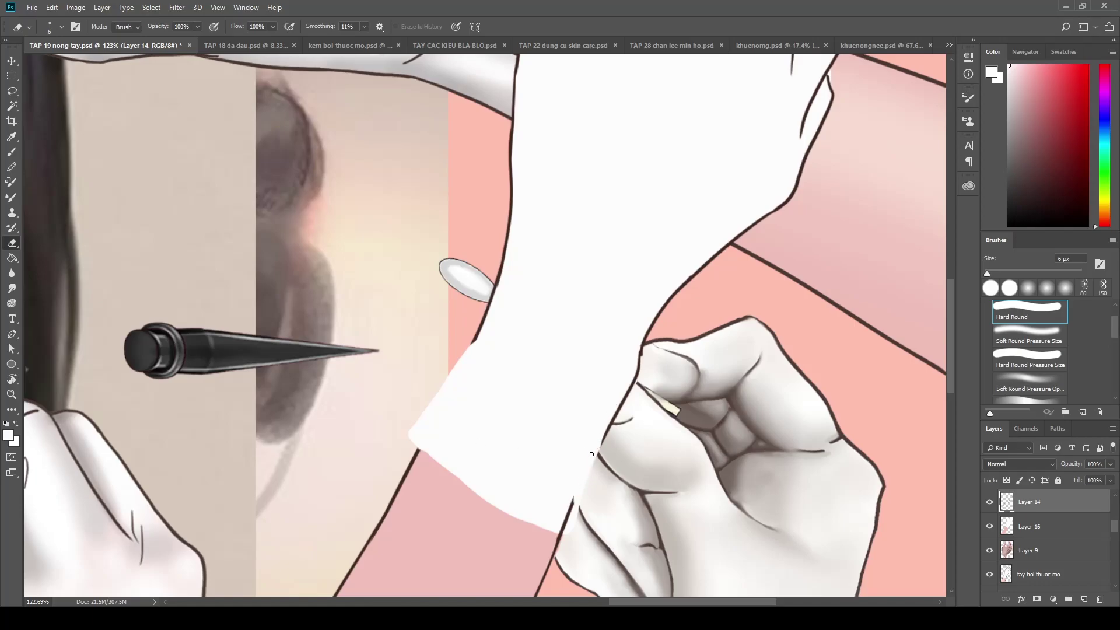
drag(571, 511, 562, 532)
scroll(583, 512, up, 5)
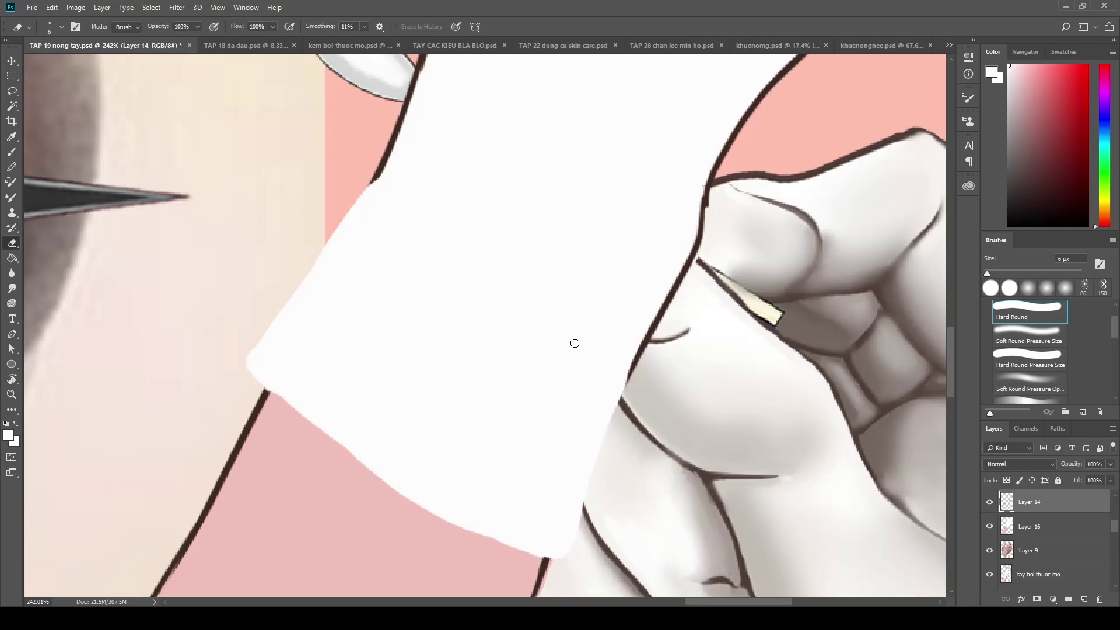
Sample the dark brown line colour and draw the cuff's left-edge outline with an 8 px brush, retrying several times
key(i)
click(378, 168)
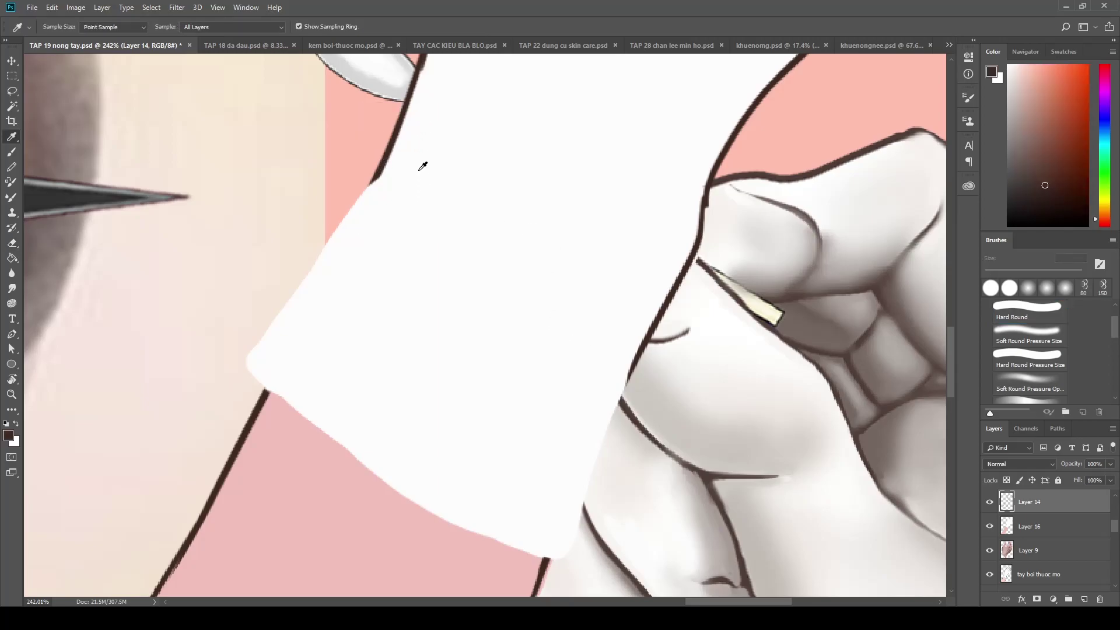
key(b)
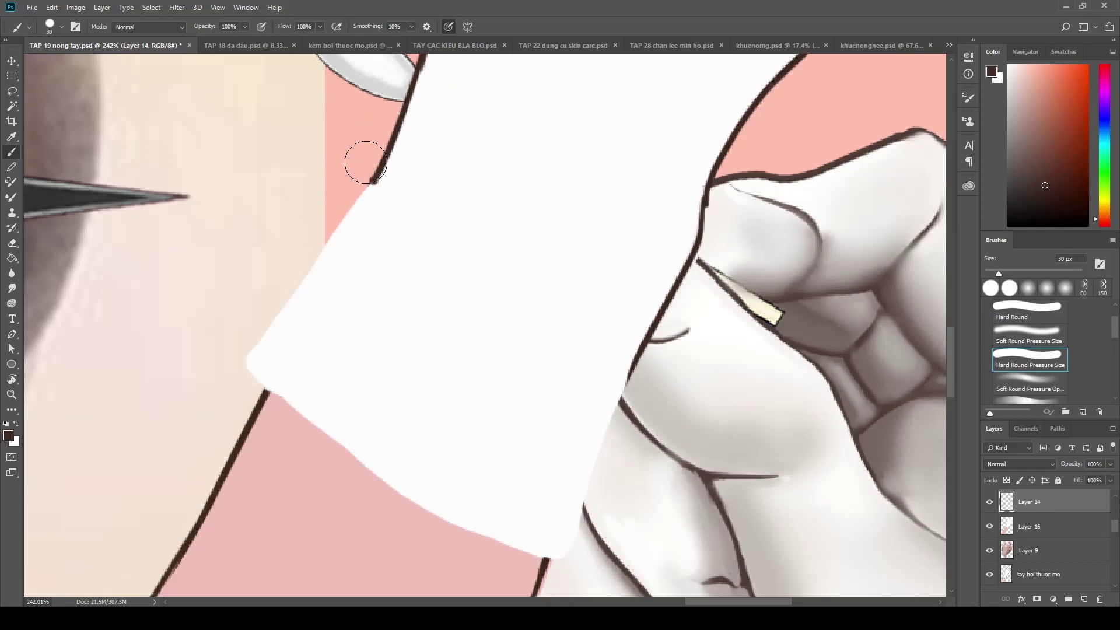
key(bracketleft)
key(bracketleft)
key(bracketleft)
drag(246, 360, 407, 140)
key(ctrl+z)
drag(245, 361, 393, 150)
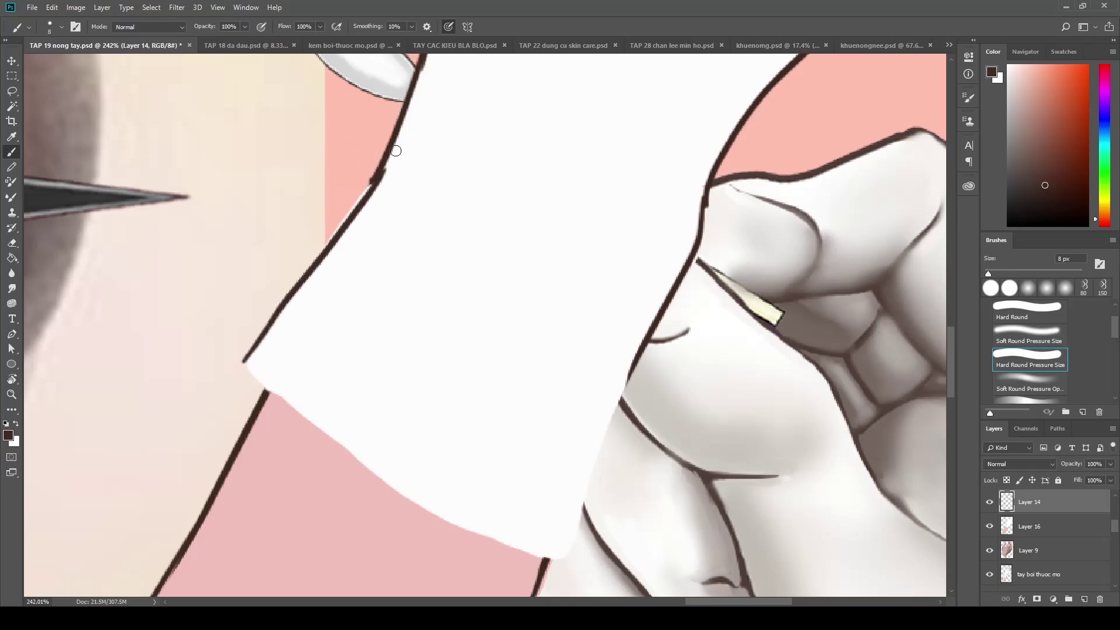
key(ctrl+z)
drag(245, 360, 411, 114)
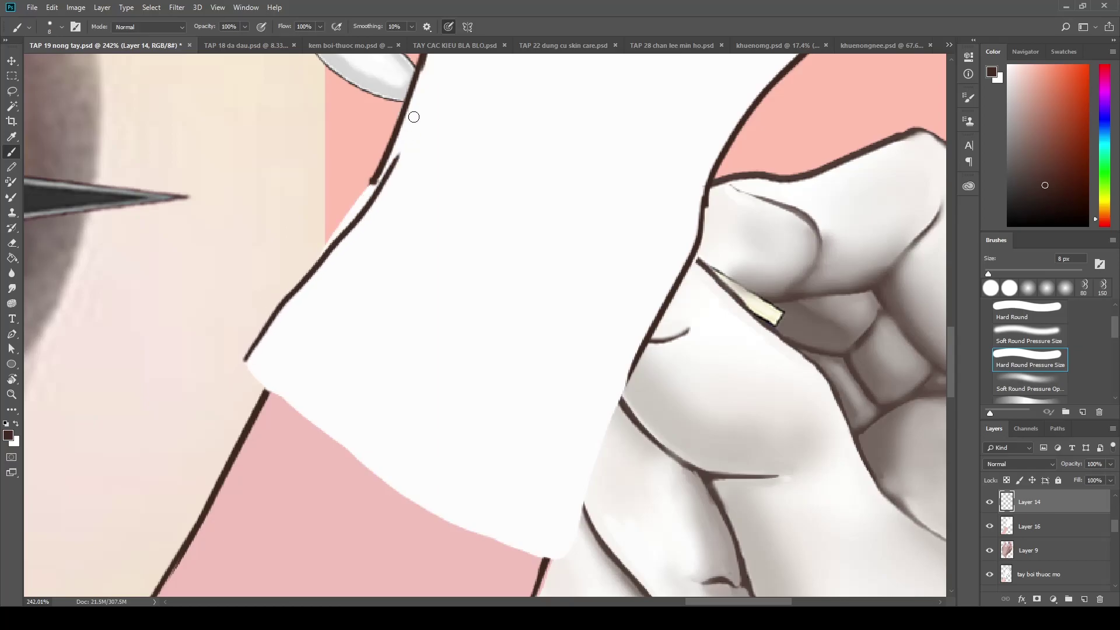
key(ctrl+z)
mouse_move(378, 179)
mouse_down()
mouse_move(273, 298)
mouse_move(232, 383)
mouse_up()
key(ctrl+z)
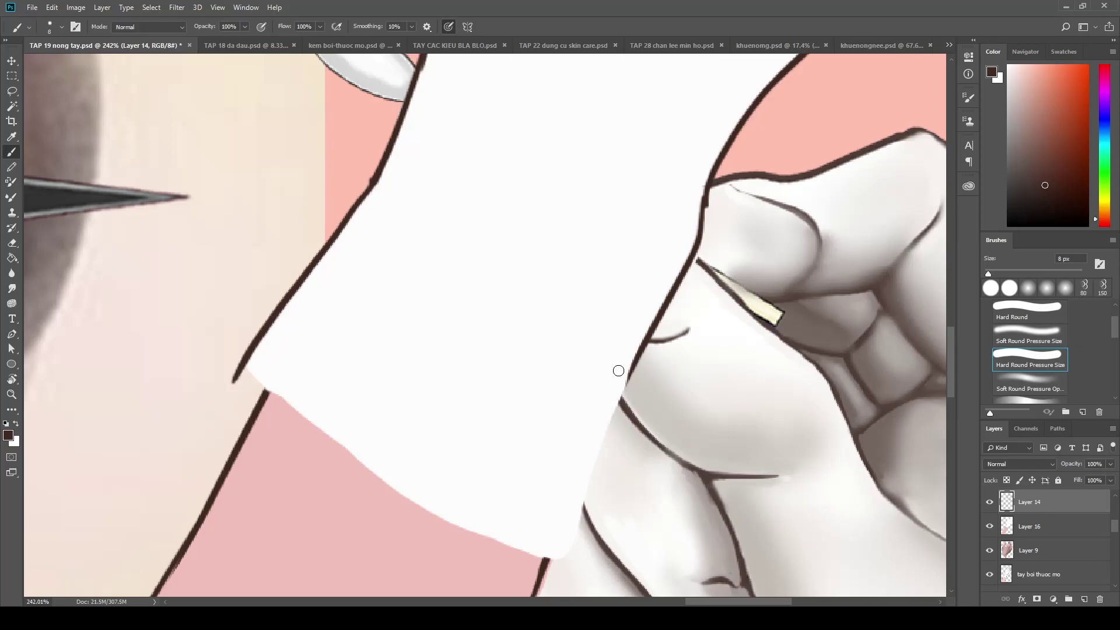
Outline the cuff's right edge down to the fist and erase the left outline's dangling tip
drag(636, 359, 569, 546)
key(ctrl+z)
drag(651, 341, 569, 557)
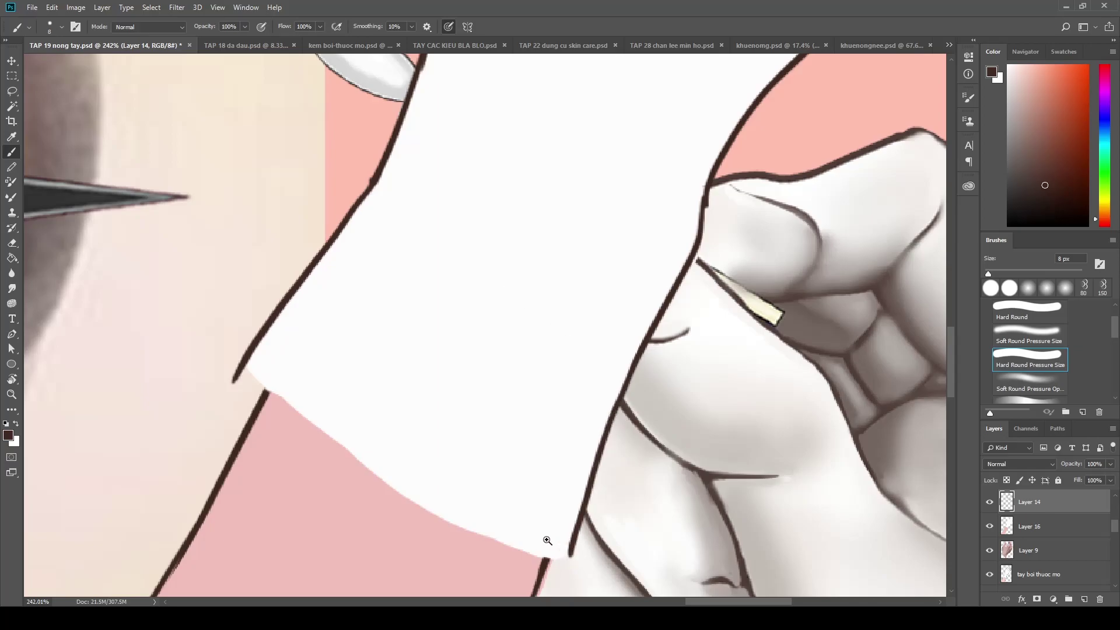
scroll(508, 484, down, 1)
key(e)
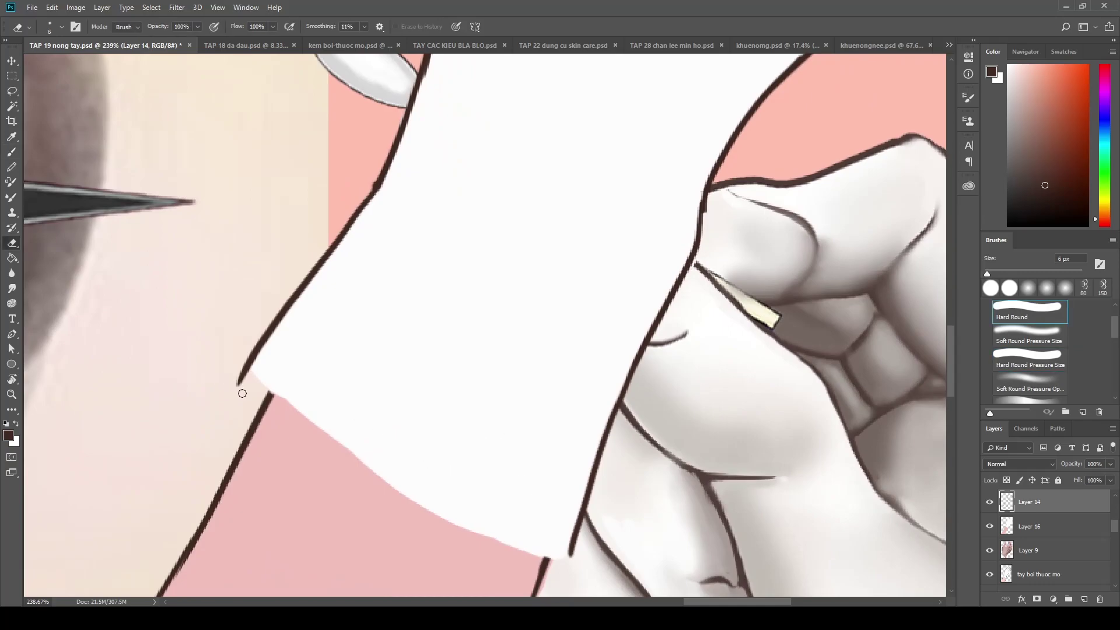
drag(238, 386, 247, 368)
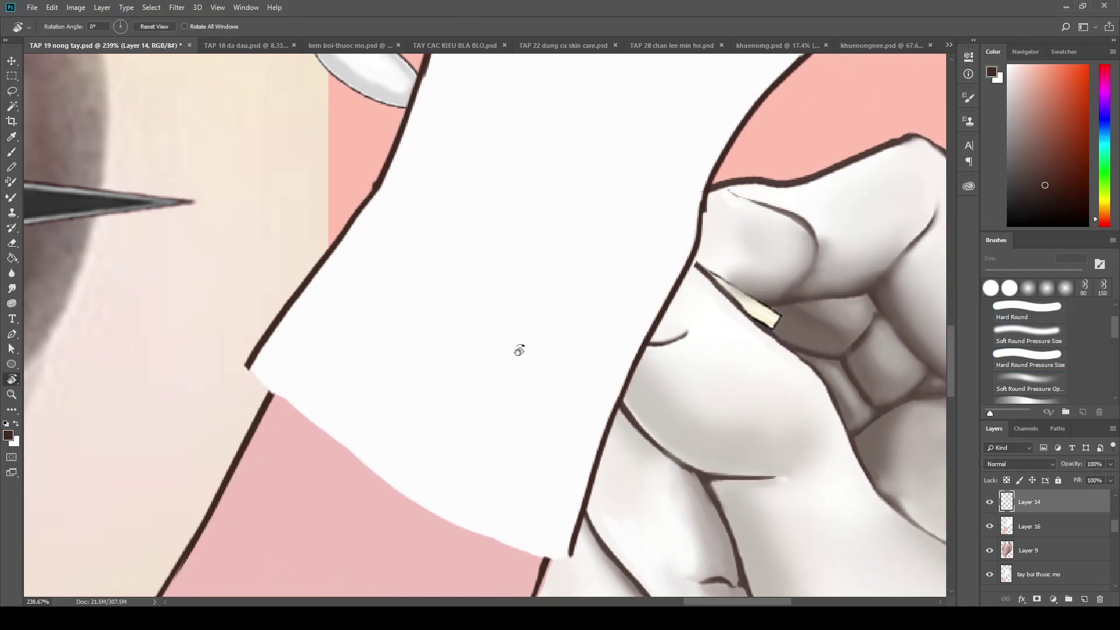
Rotate the canvas to about 66 degrees and redraw the cuff's left-edge outline down to the corner
key(r)
drag(492, 175, 459, 196)
key(b)
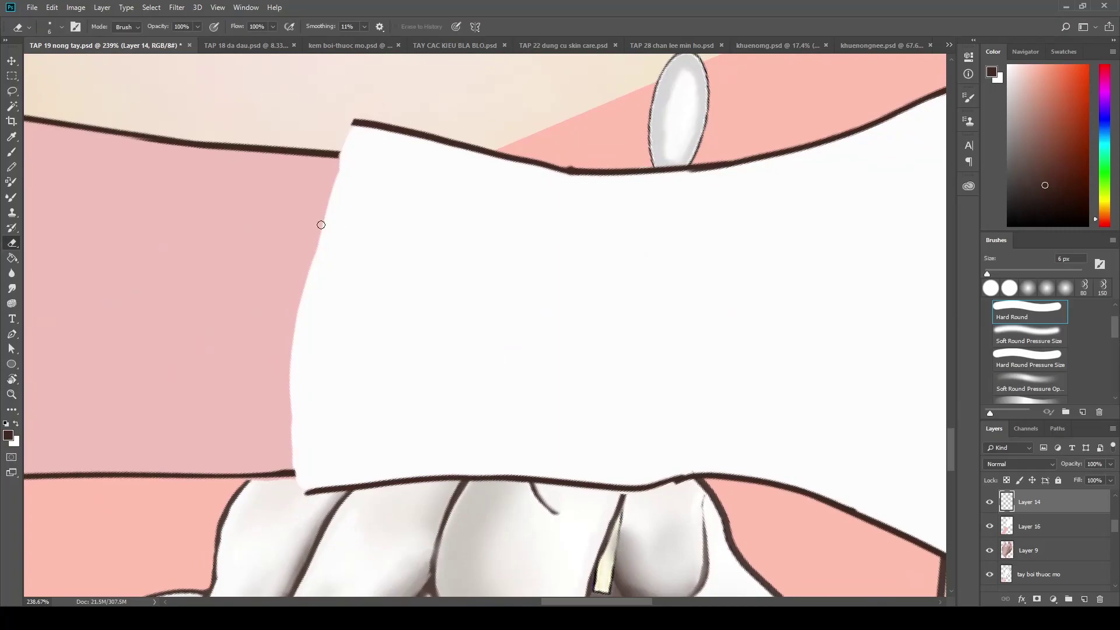
mouse_move(353, 121)
mouse_down()
mouse_move(307, 260)
mouse_move(297, 428)
mouse_up()
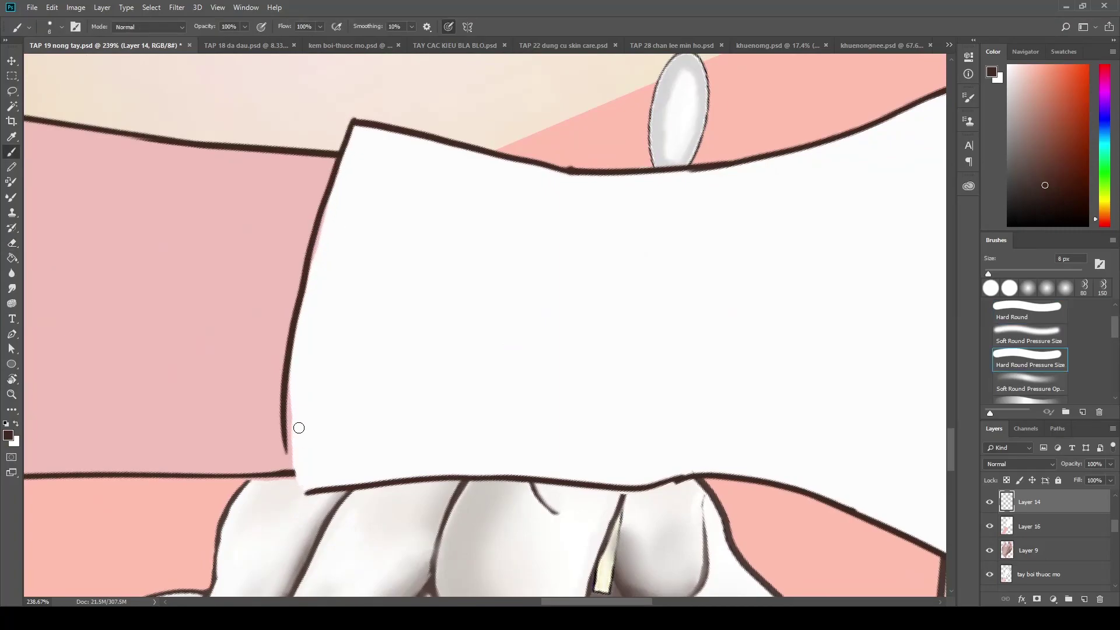
key(ctrl+z)
mouse_move(353, 120)
mouse_down()
mouse_move(297, 370)
mouse_move(294, 487)
mouse_up()
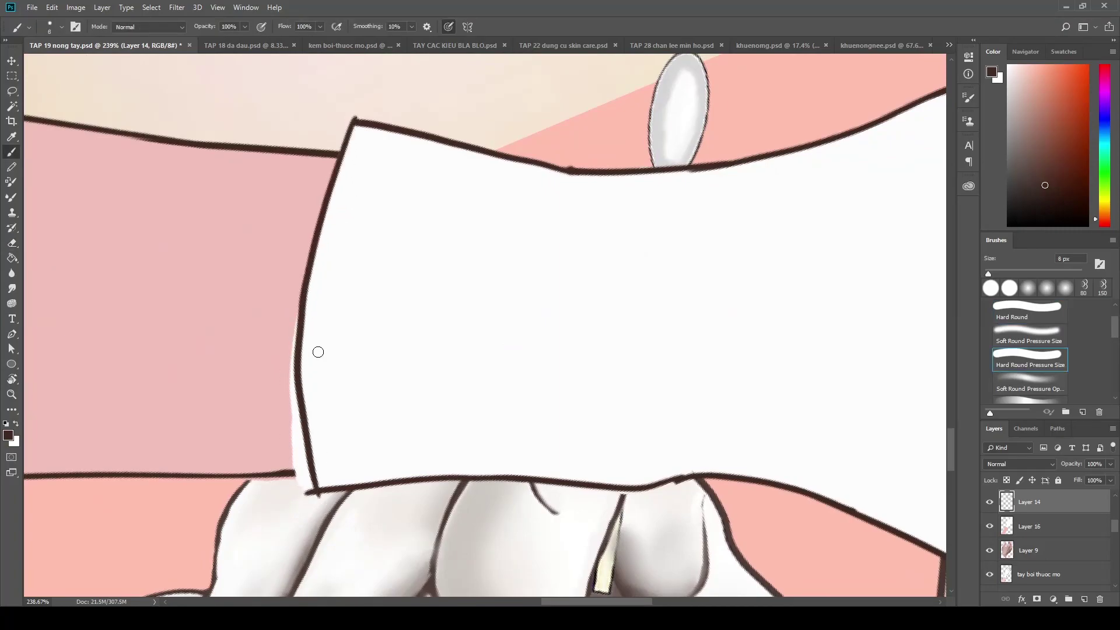
key(ctrl+z)
mouse_move(352, 121)
mouse_down()
mouse_move(280, 429)
mouse_move(294, 487)
mouse_up()
key(ctrl+z)
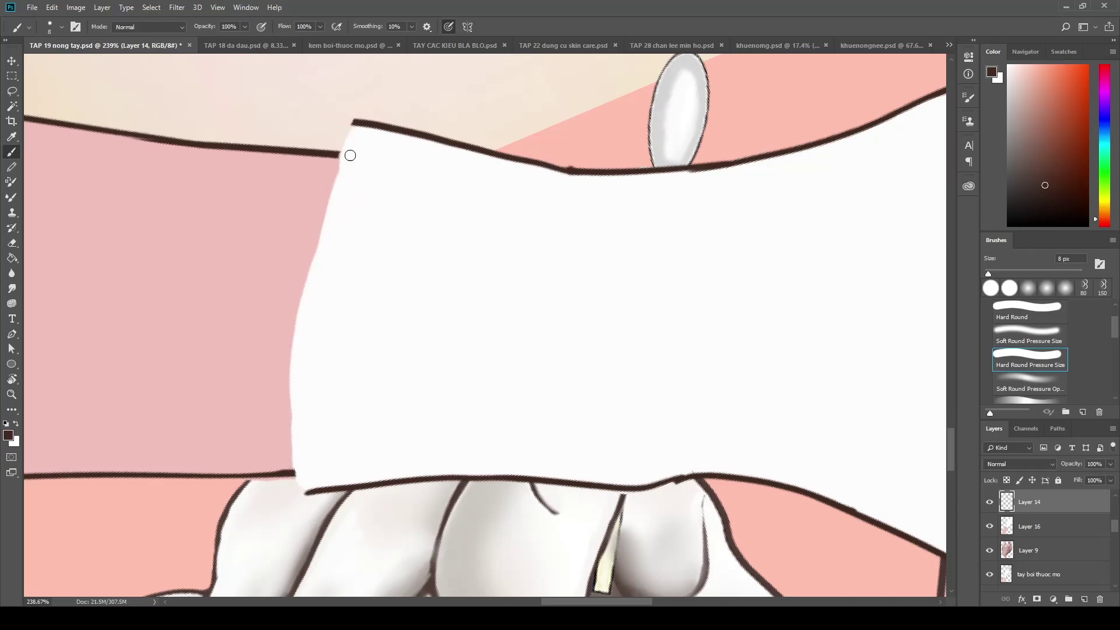
mouse_move(352, 120)
mouse_down()
mouse_move(289, 365)
mouse_move(309, 513)
mouse_up()
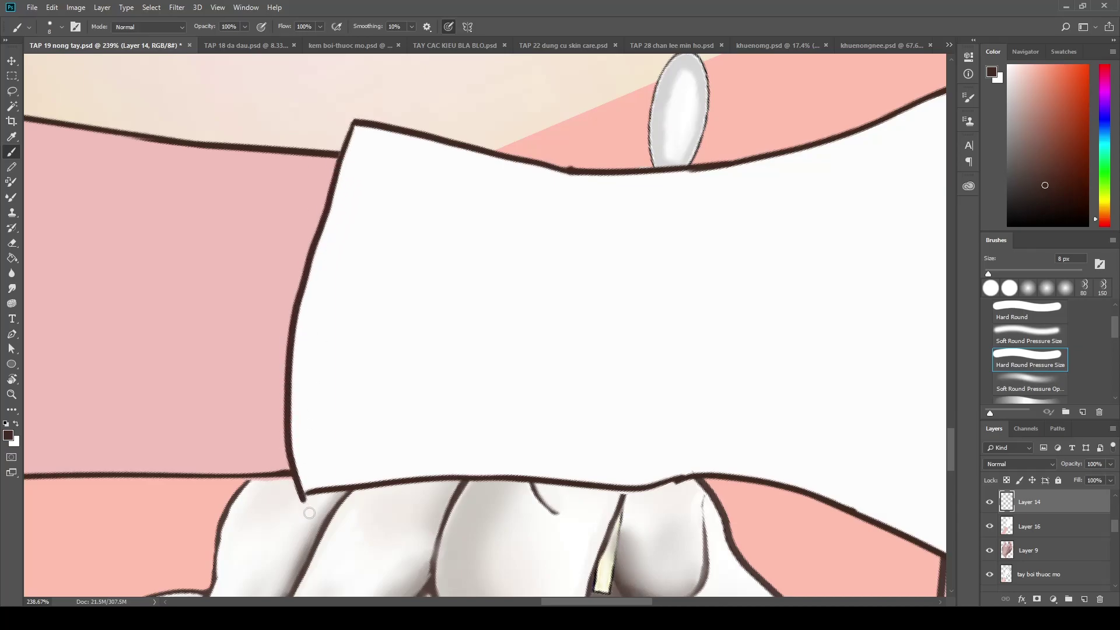
Erase the outline stroke's tail below the cuff's bottom corner
scroll(395, 433, up, 2)
drag(360, 454, 423, 345)
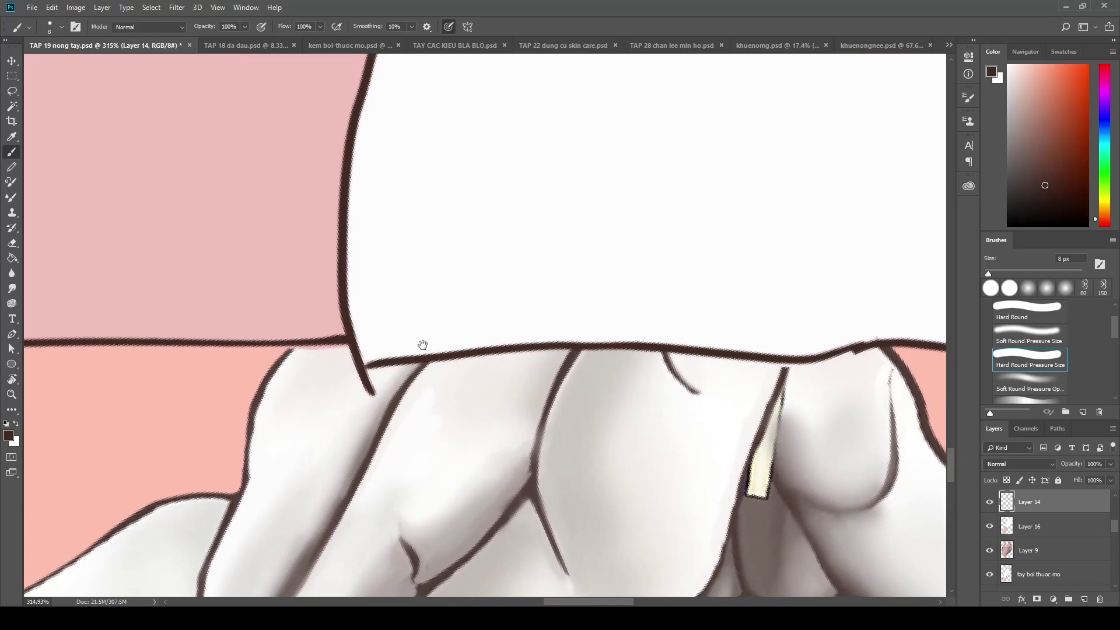
key(e)
drag(381, 389, 359, 369)
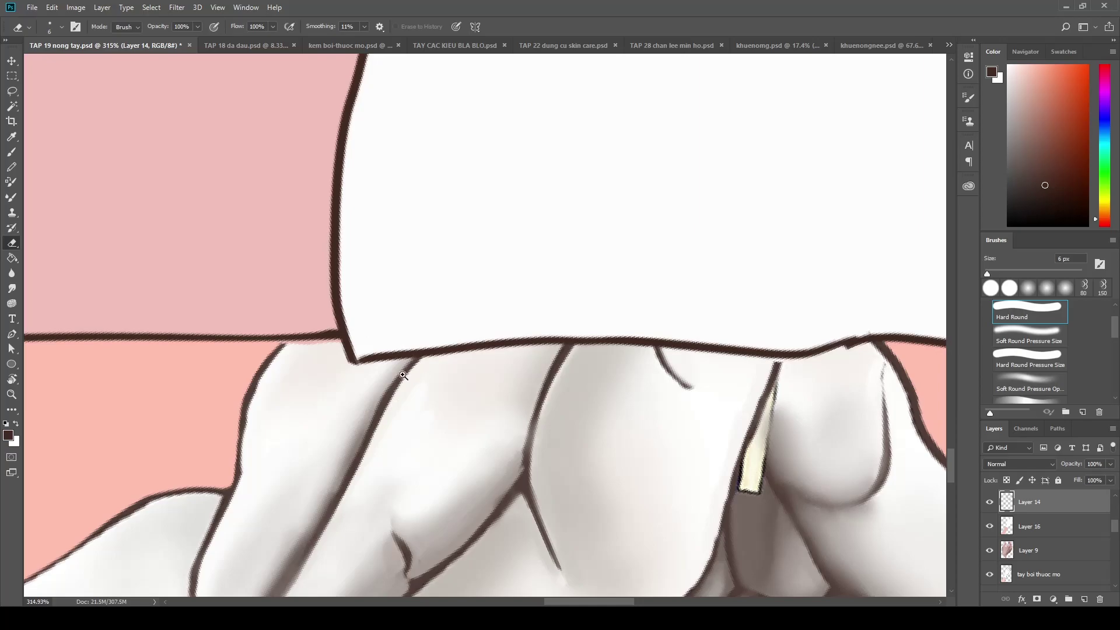
On Layer 16, erase the pink fringe under the glove's top outline
scroll(514, 311, left, 5)
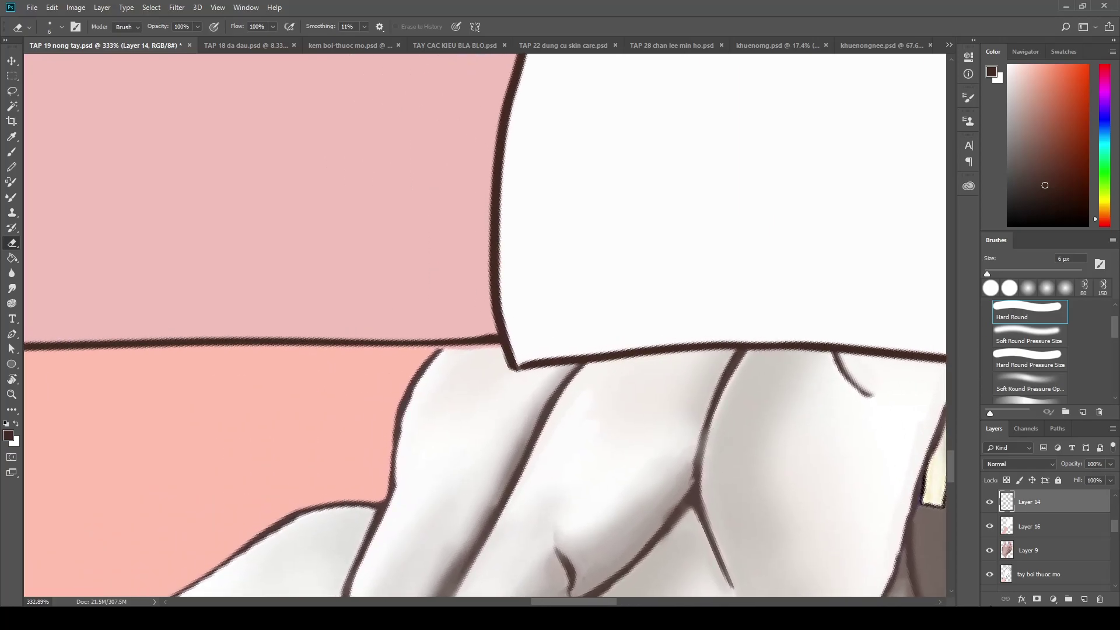
click(1045, 531)
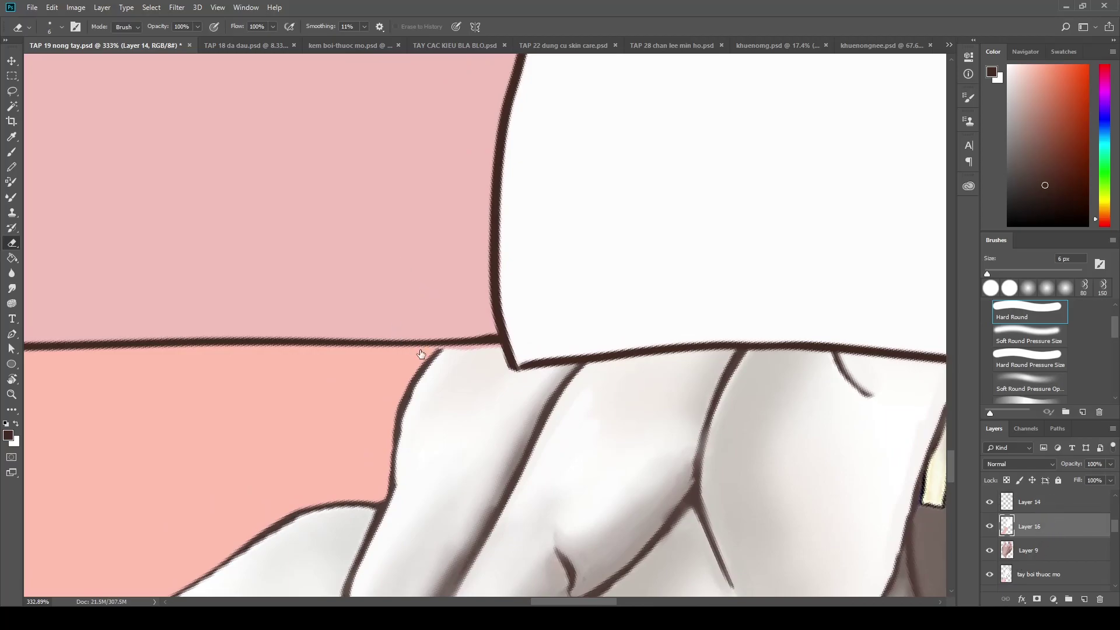
key(h)
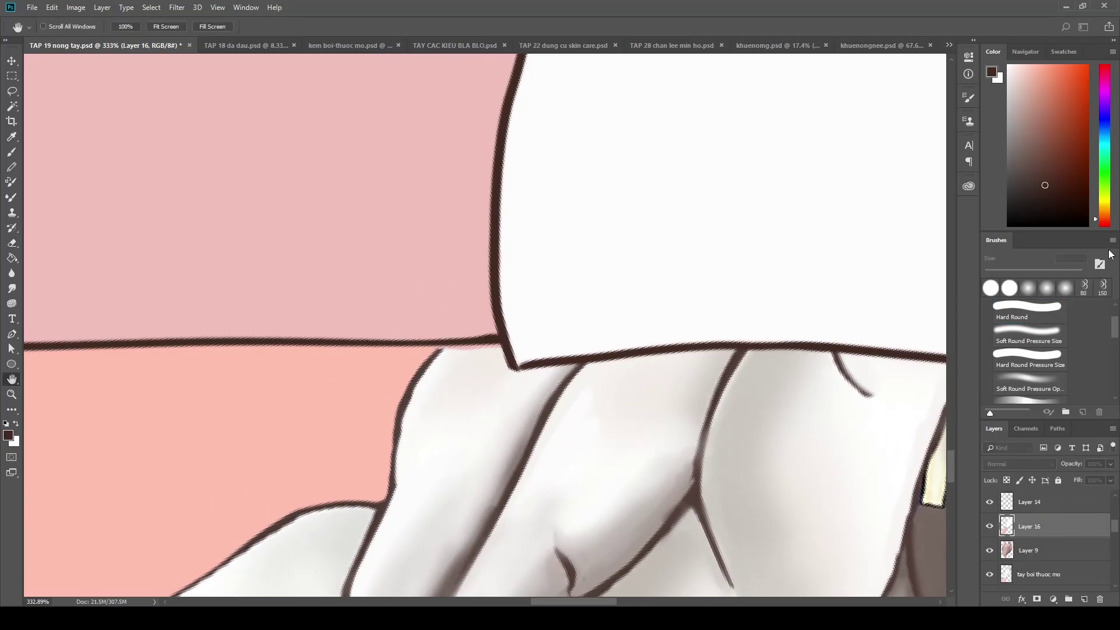
key(e)
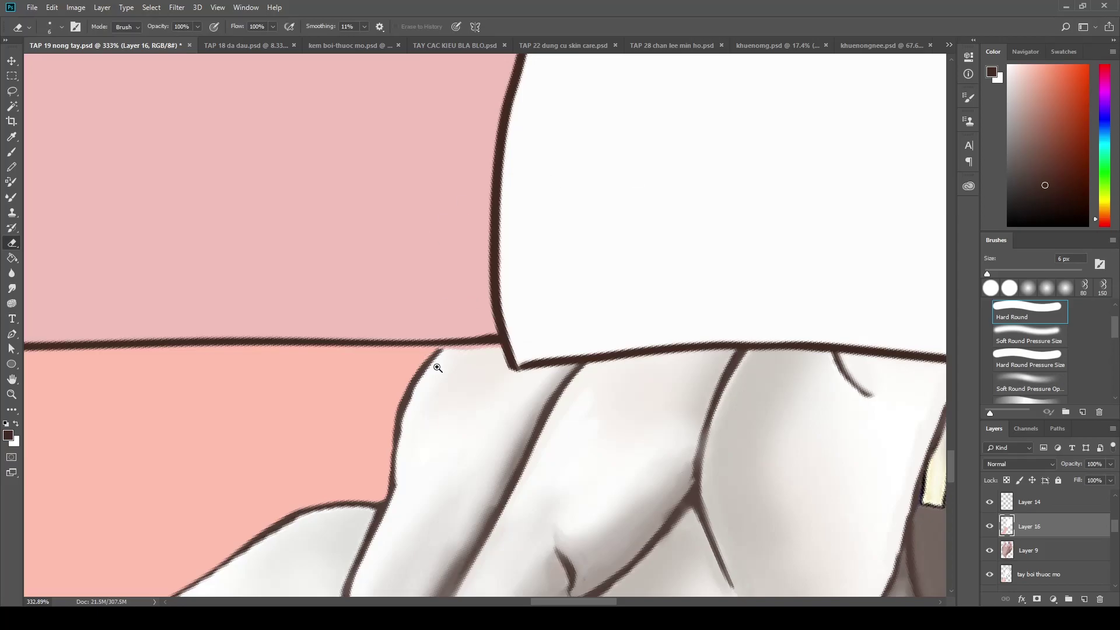
mouse_move(436, 365)
mouse_down()
mouse_move(465, 388)
mouse_move(450, 354)
mouse_up()
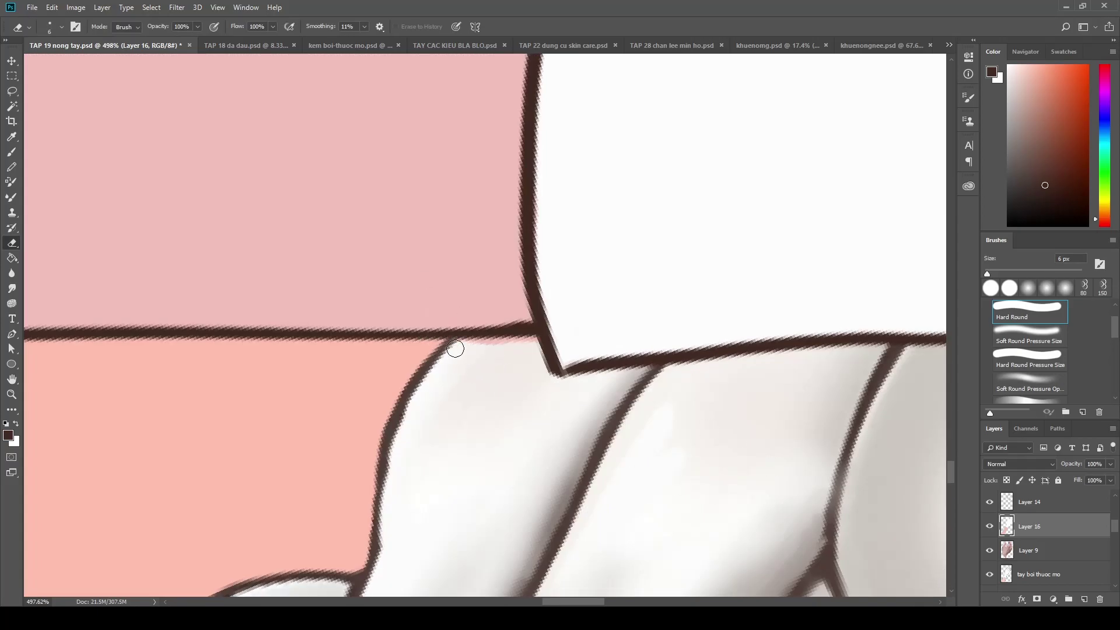
drag(455, 348, 486, 346)
drag(502, 445, 419, 428)
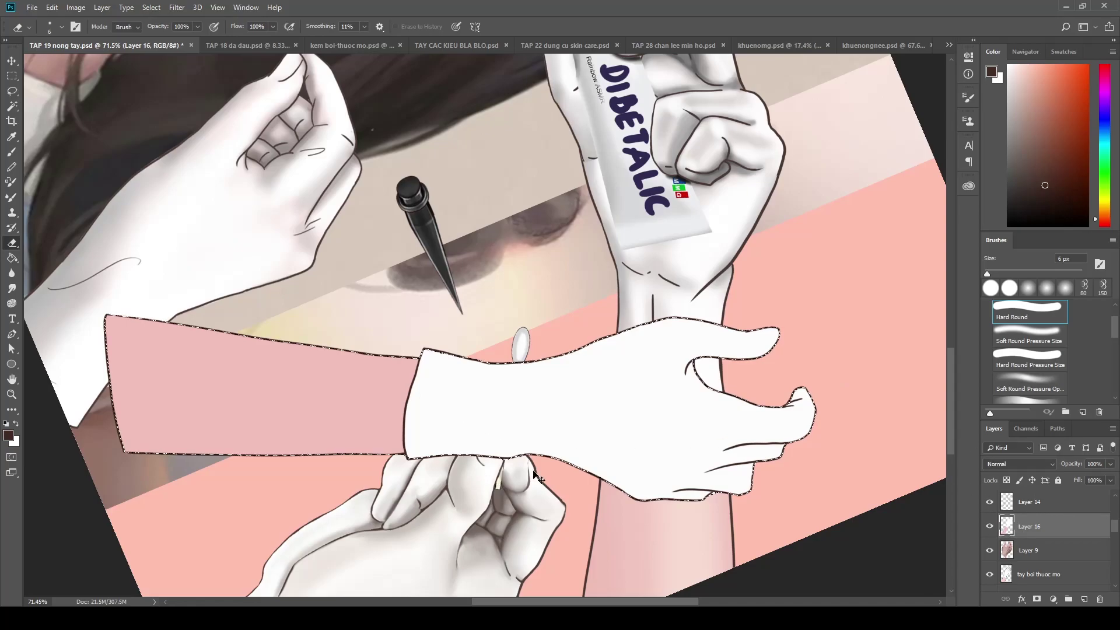
Reset the canvas rotation, reframe around the gloved arm, and choose the soft pressure-opacity brush preset
scroll(540, 450, down, 5)
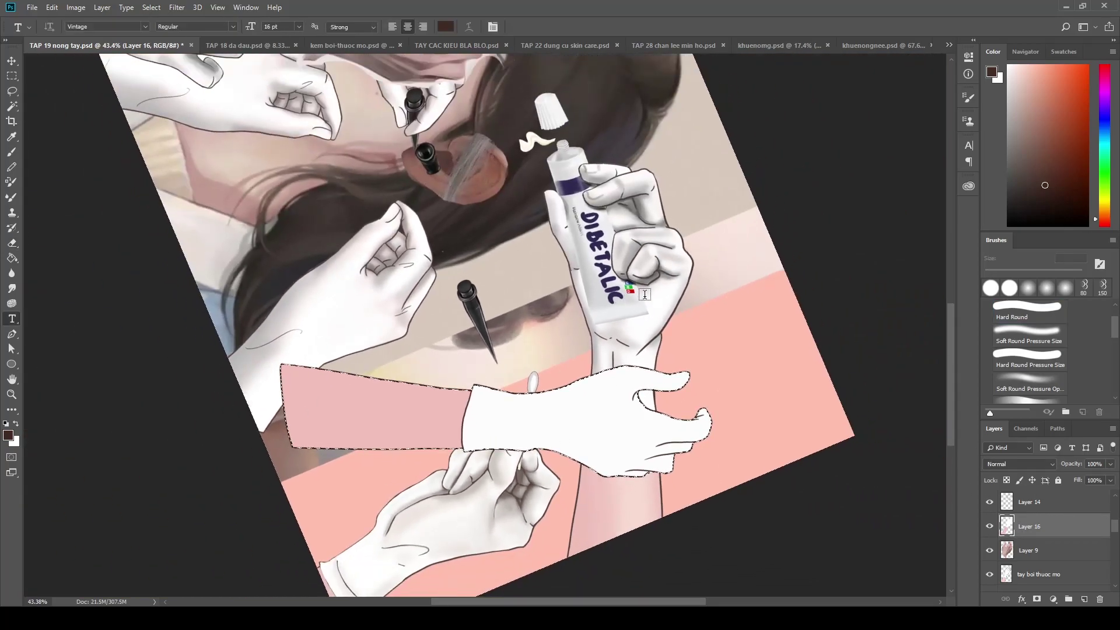
key(r)
mouse_move(560, 327)
mouse_down()
mouse_move(476, 250)
mouse_move(497, 247)
mouse_up()
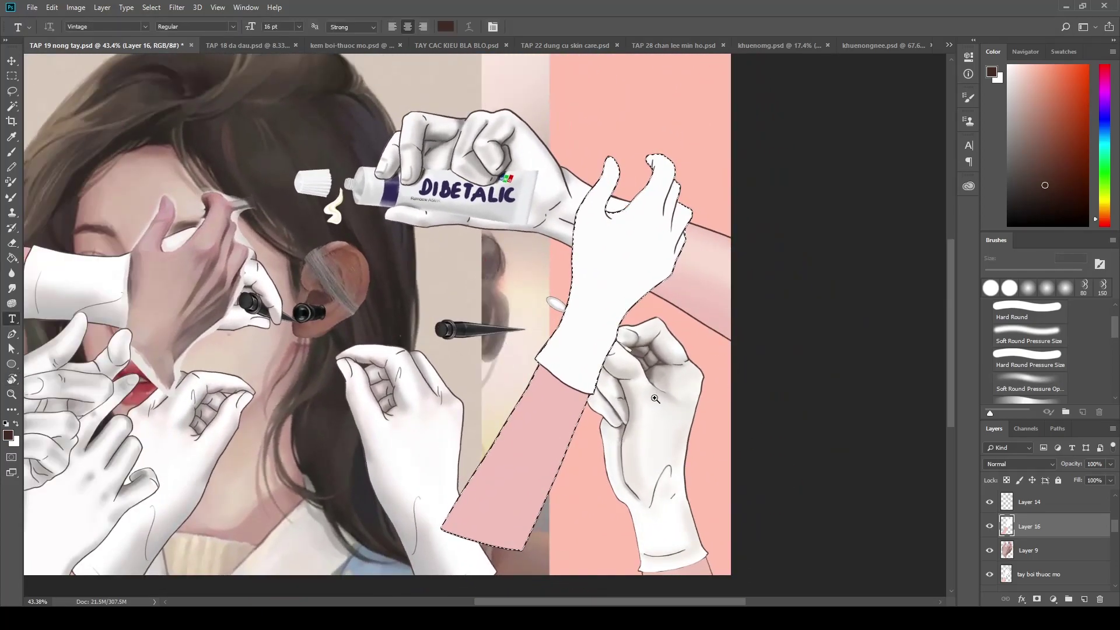
scroll(679, 473, up, 4)
mouse_move(601, 339)
mouse_down()
mouse_move(834, 437)
mouse_move(718, 458)
mouse_up()
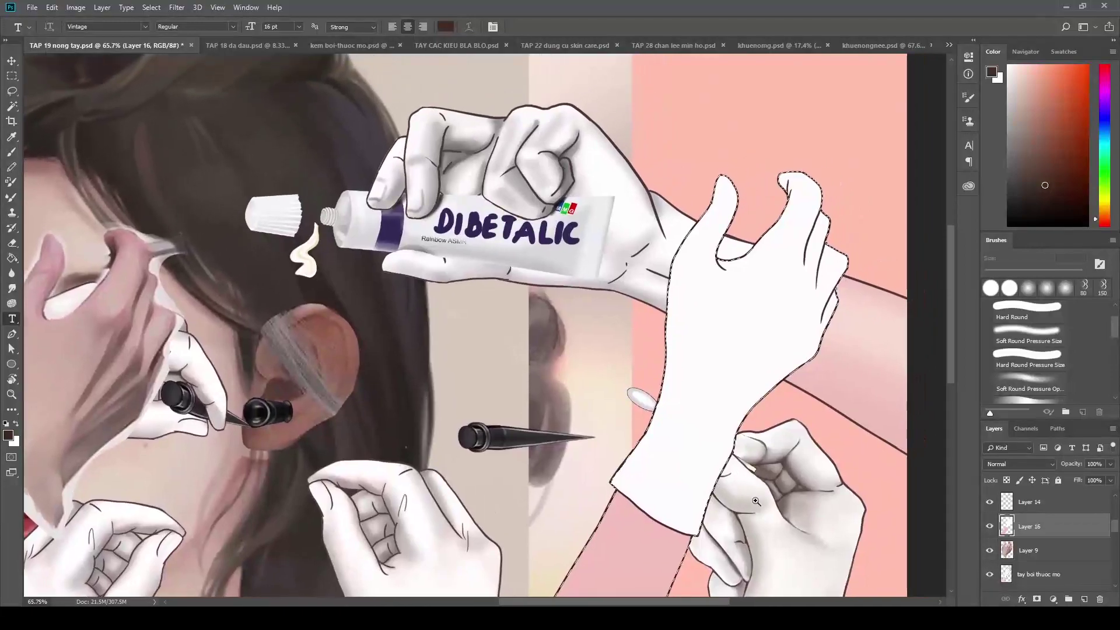
scroll(700, 540, down, 3)
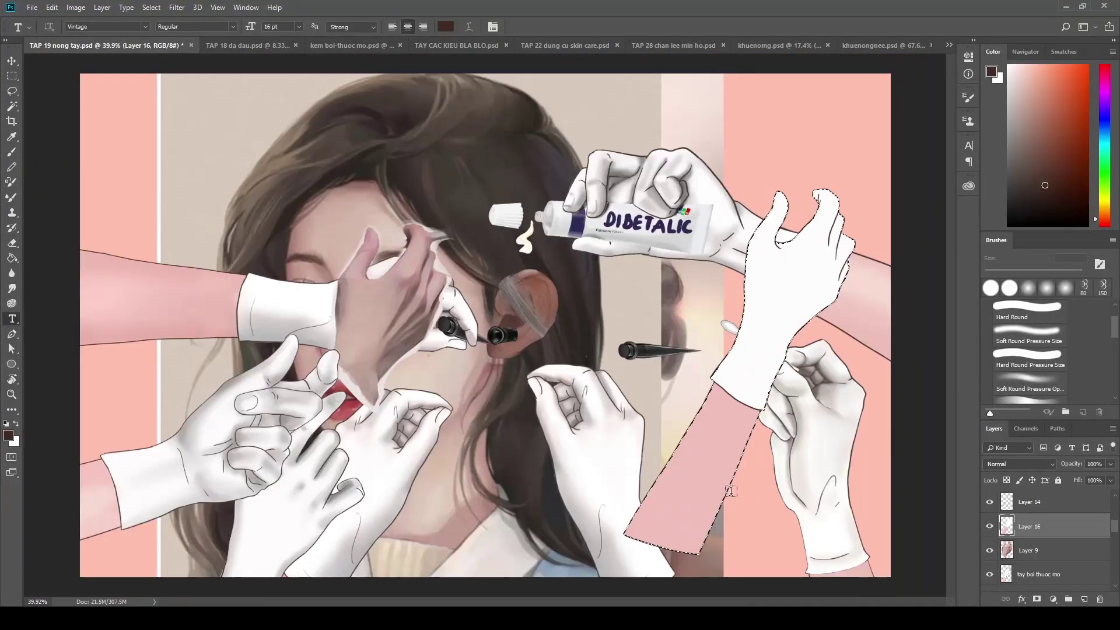
scroll(783, 449, up, 1)
key(b)
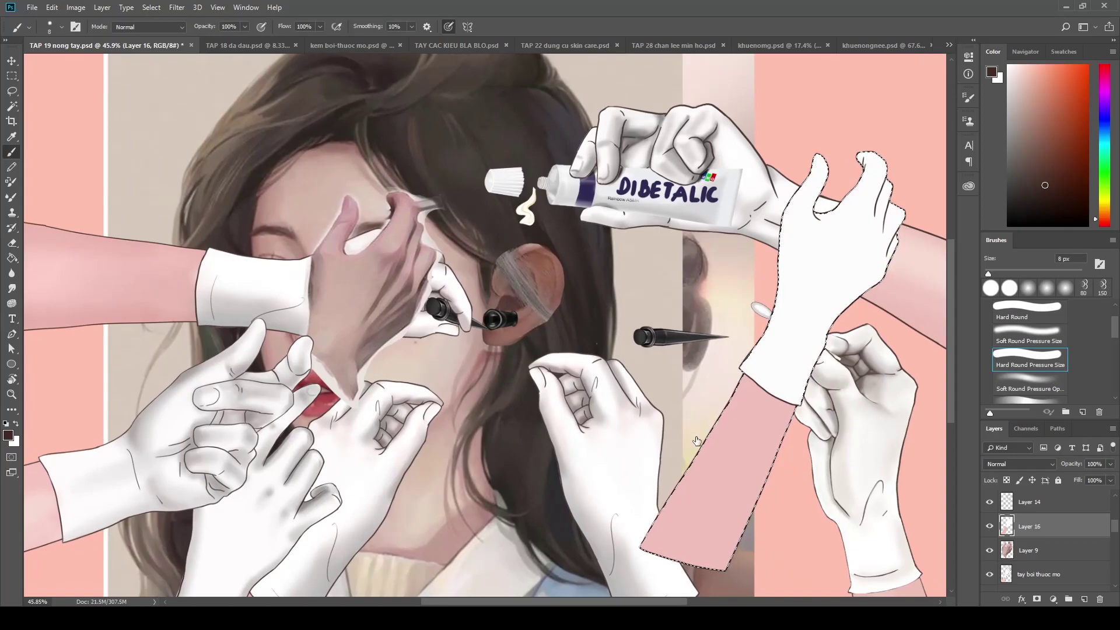
key(period)
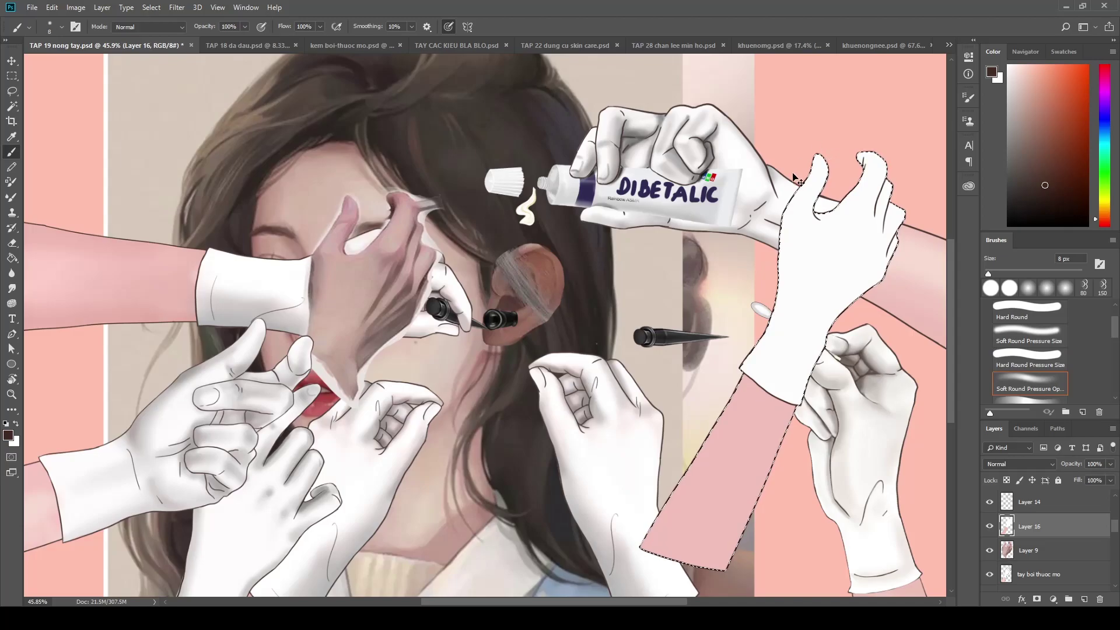
scroll(830, 270, down, 1)
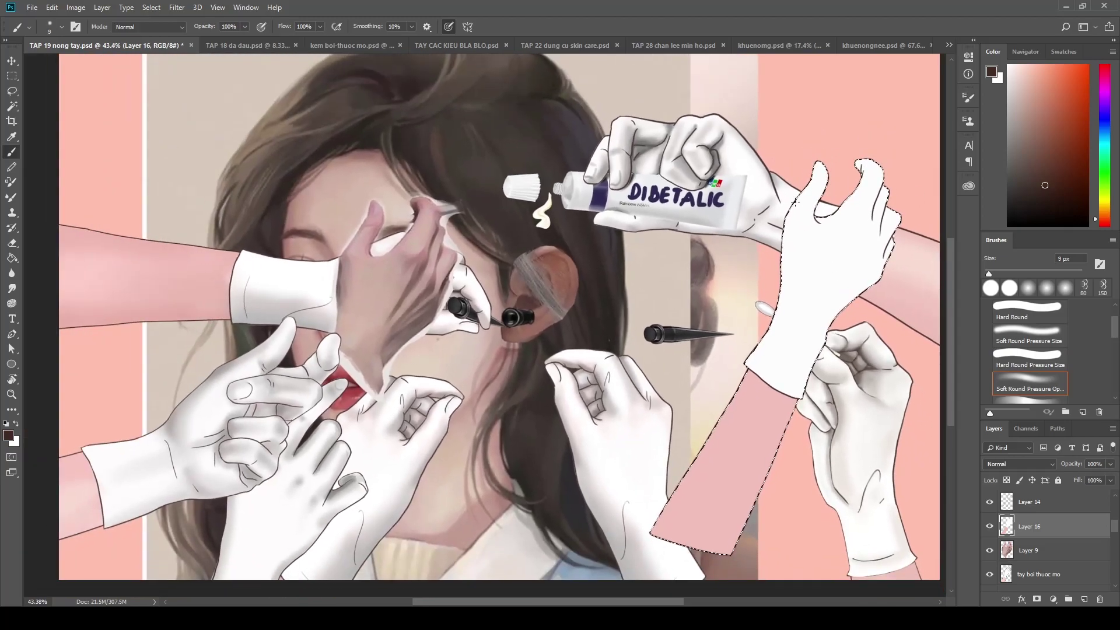
Sample light grey from a shaded glove and paint soft shading on the new glove with a 45 px brush
key(bracketright)
key(bracketright)
key(bracketright)
key(i)
click(689, 165)
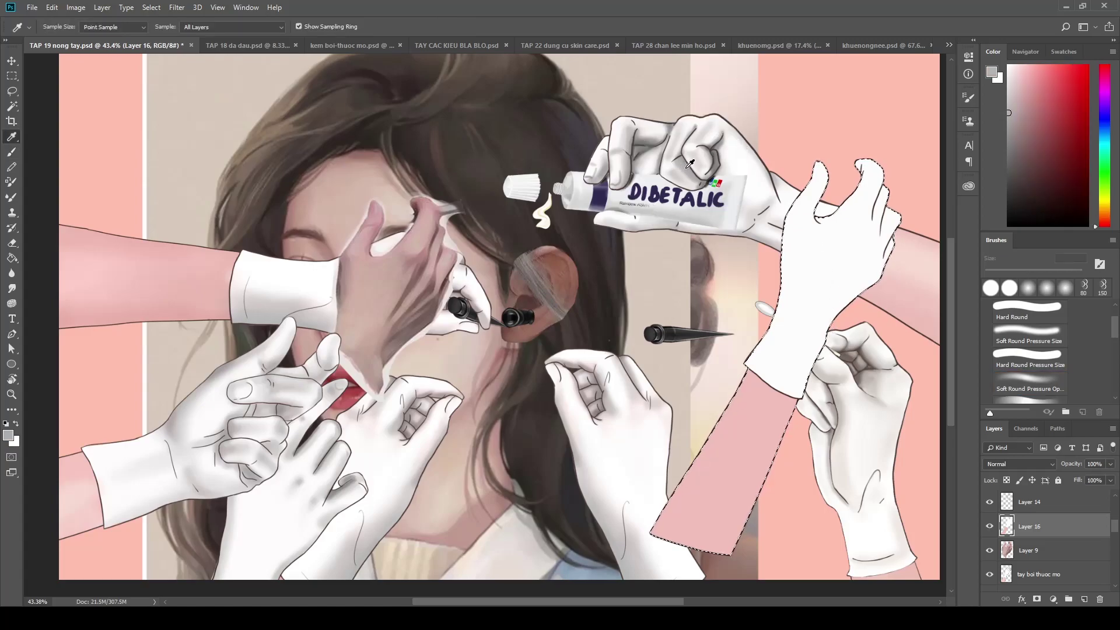
key(b)
scroll(881, 233, up, 1)
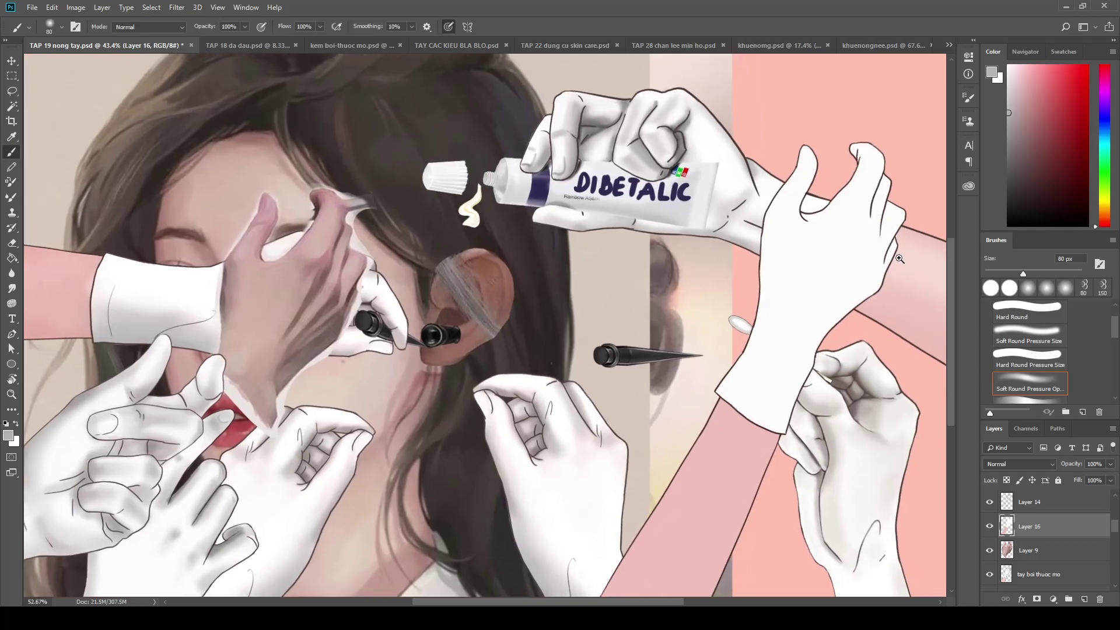
key(bracketleft)
key(bracketleft)
key(bracketleft)
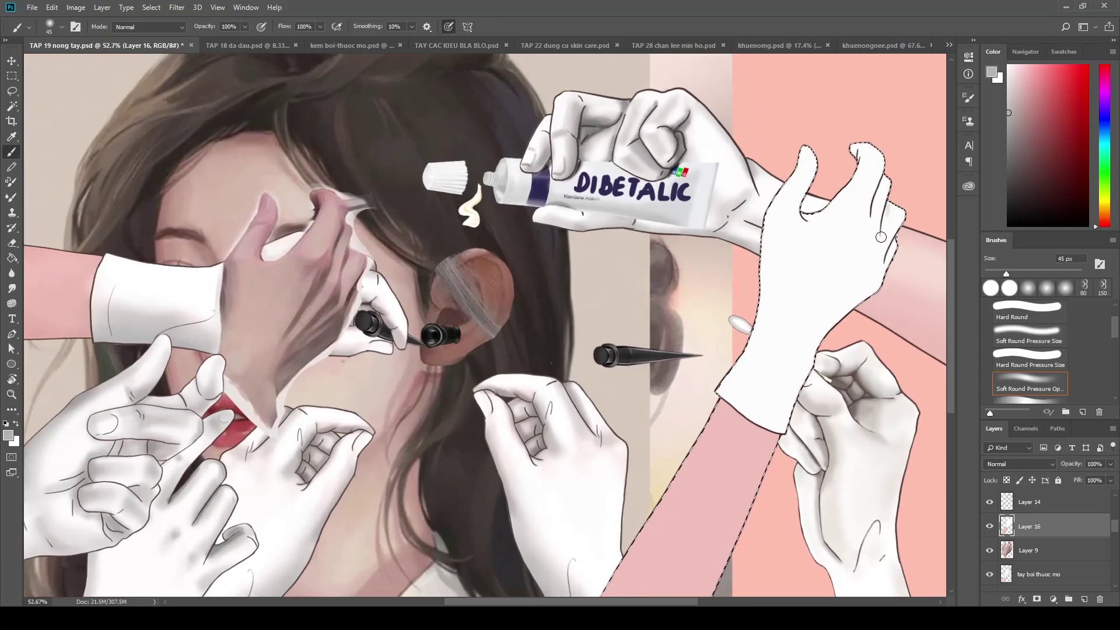
drag(888, 207, 887, 221)
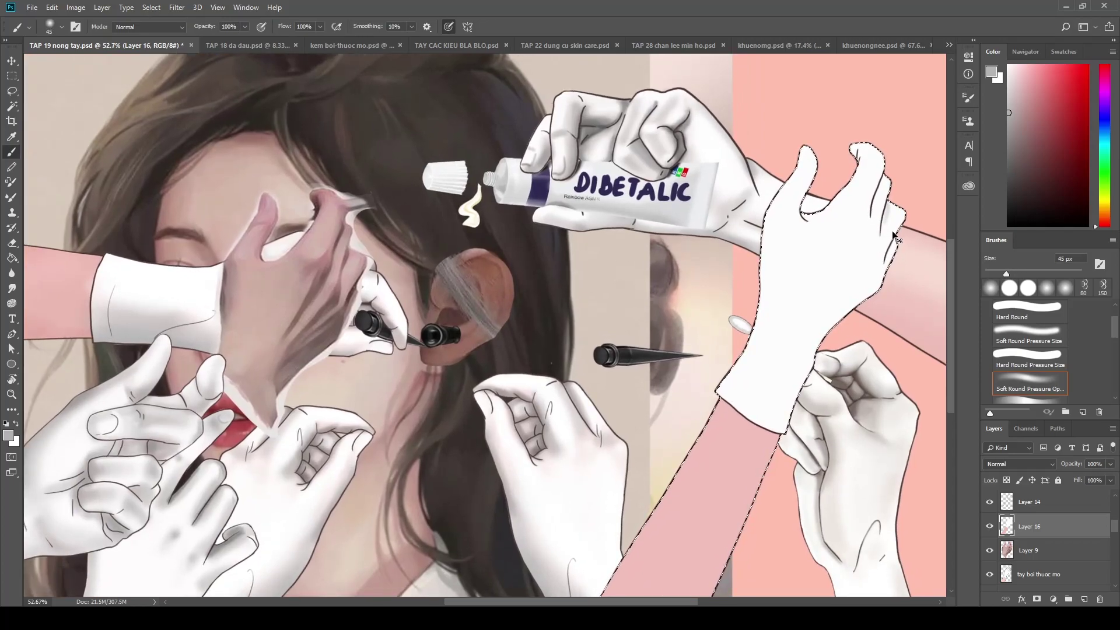
Shade the finger's right edge in soft grey, redoing the first stroke
scroll(887, 227, up, 3)
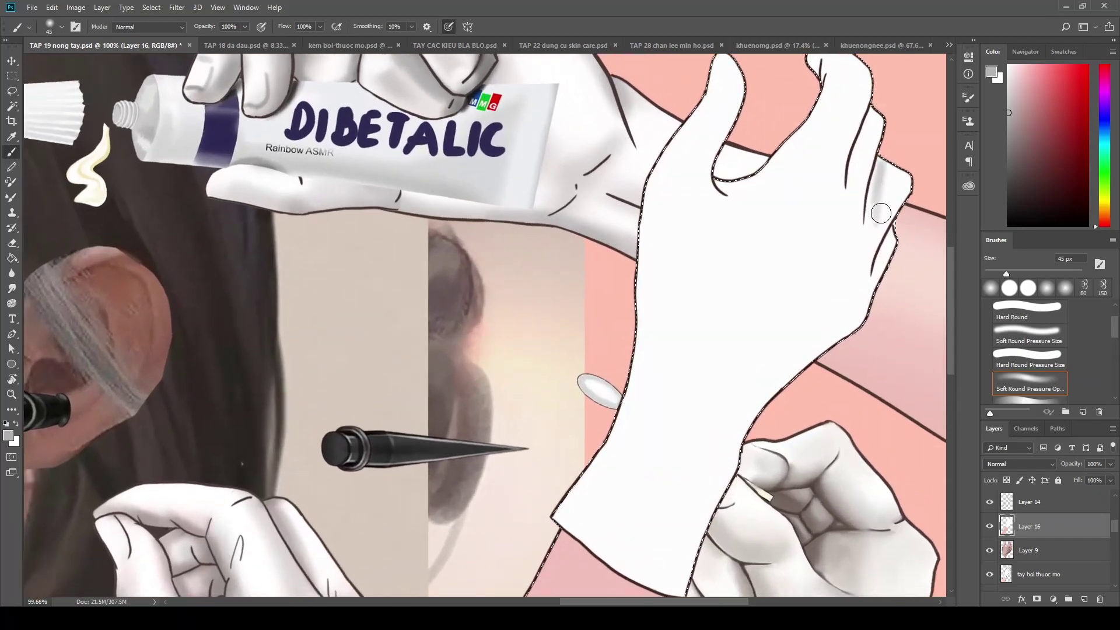
drag(879, 166, 878, 230)
key(ctrl+z)
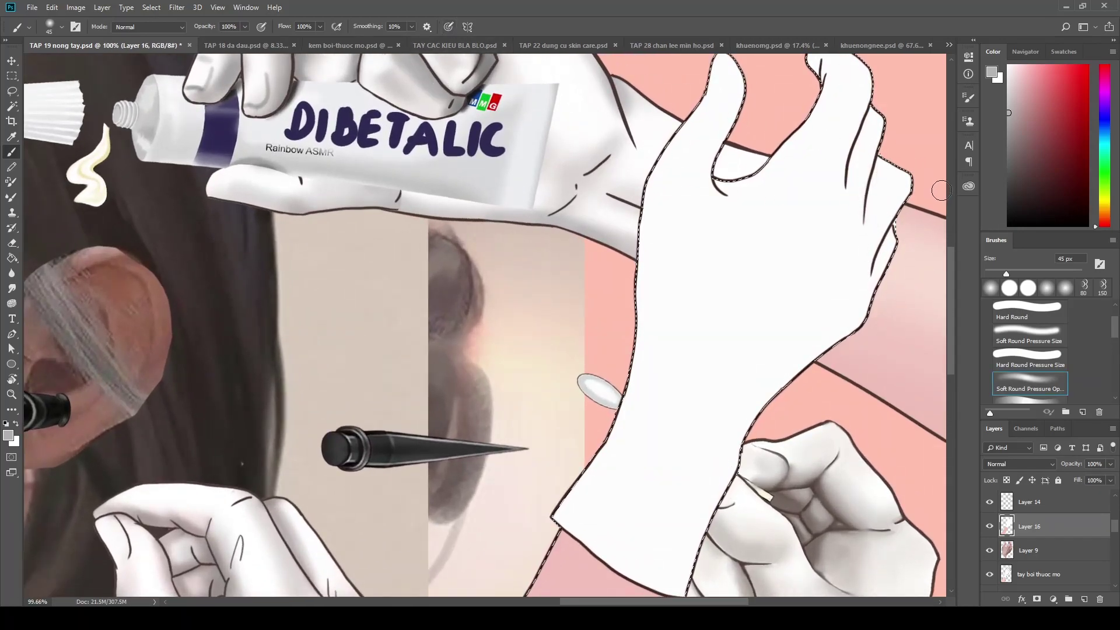
drag(883, 158, 872, 224)
drag(884, 152, 884, 171)
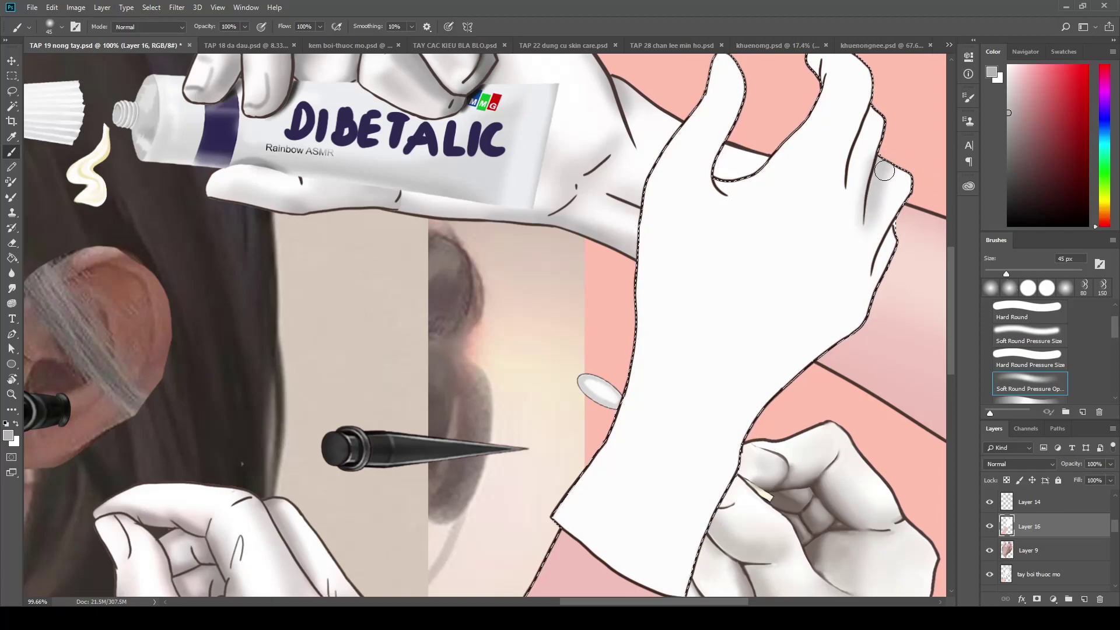
drag(833, 255, 744, 409)
With a smaller brush, add faint grey along the finger's inner line and fingertip
key(bracketleft)
key(bracketleft)
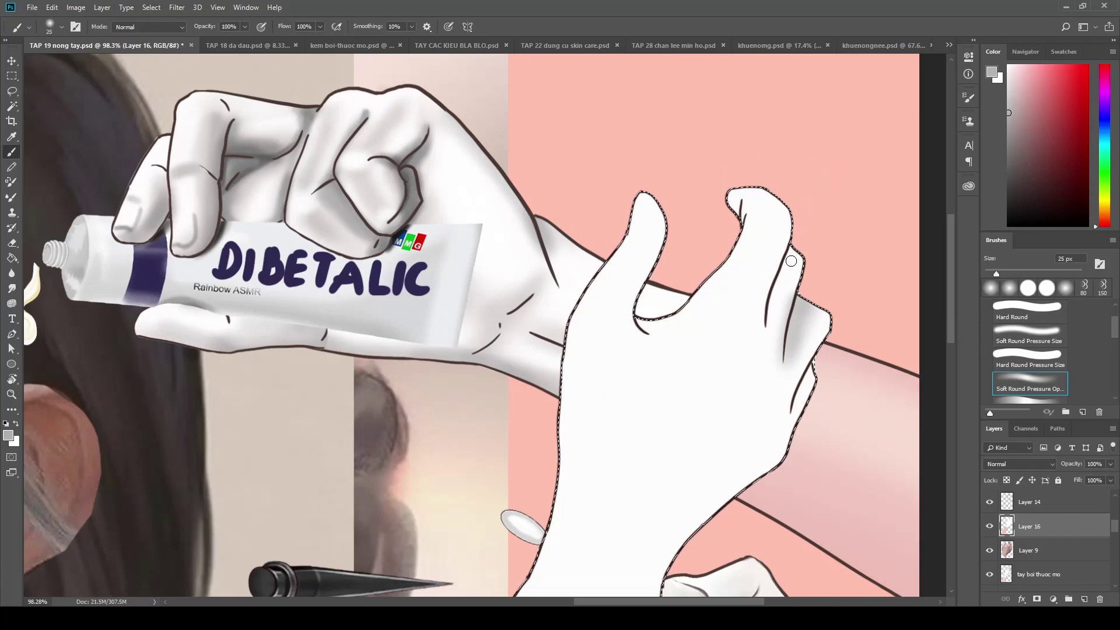
drag(790, 255, 768, 349)
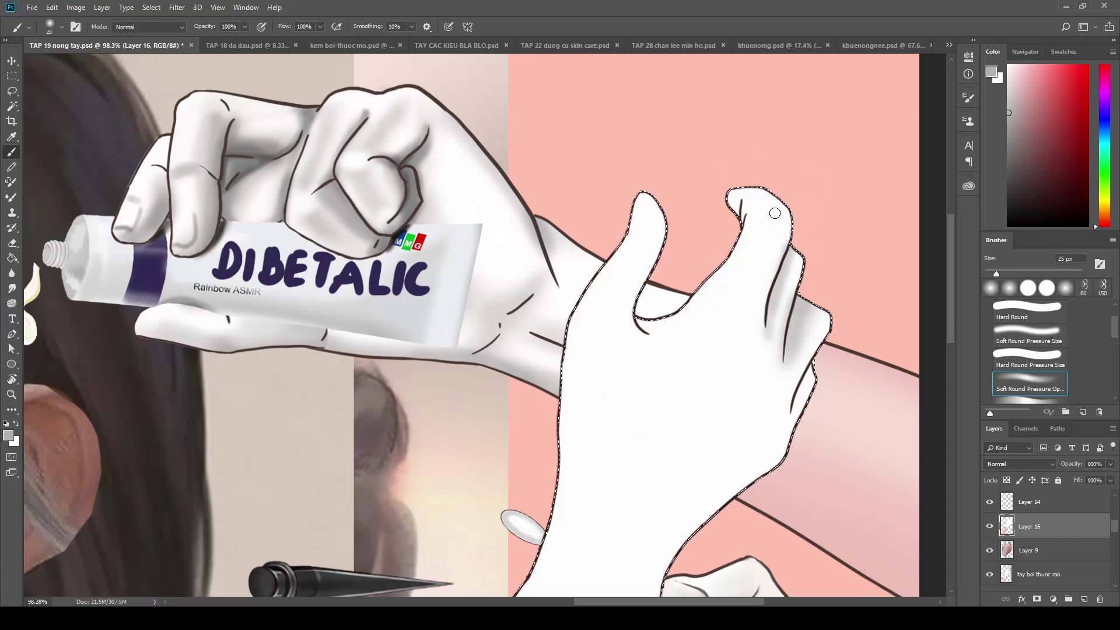
mouse_move(769, 217)
mouse_down()
mouse_move(789, 221)
mouse_move(758, 303)
mouse_up()
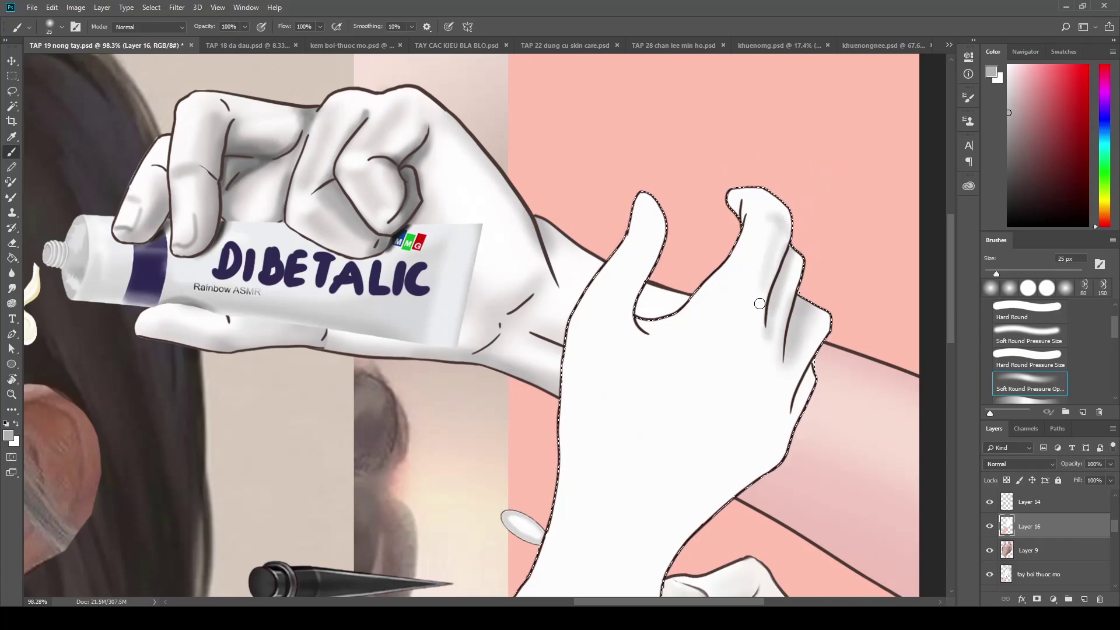
drag(781, 231, 748, 312)
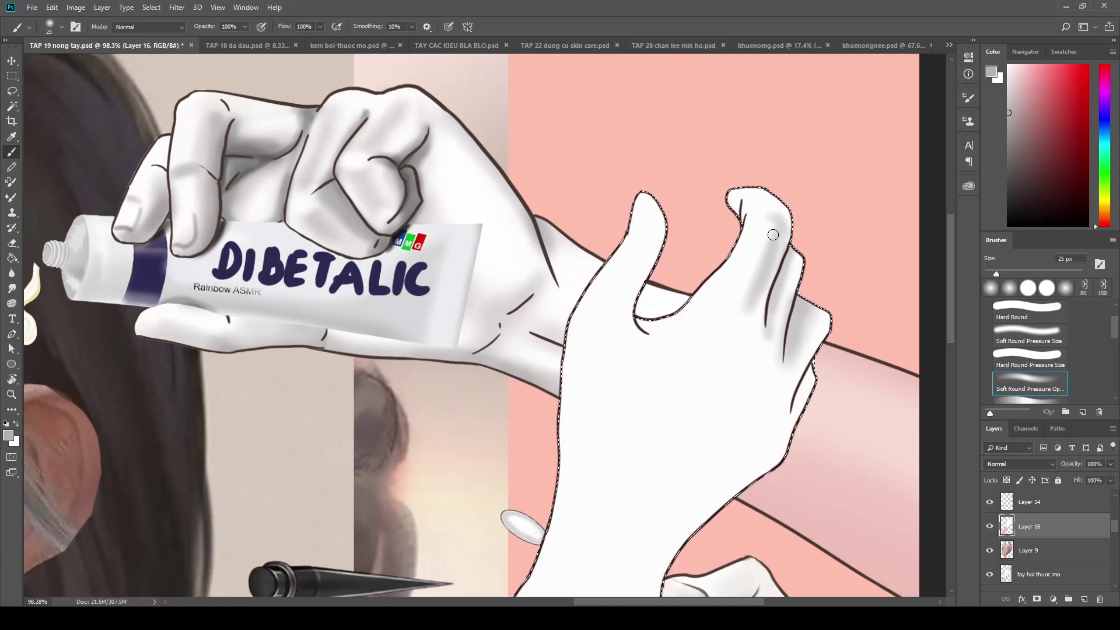
drag(758, 231, 735, 299)
Undo the diagonal grey stroke and touch up the glove's left edge and thumb base in white
key(bracketright)
key(bracketright)
key(bracketright)
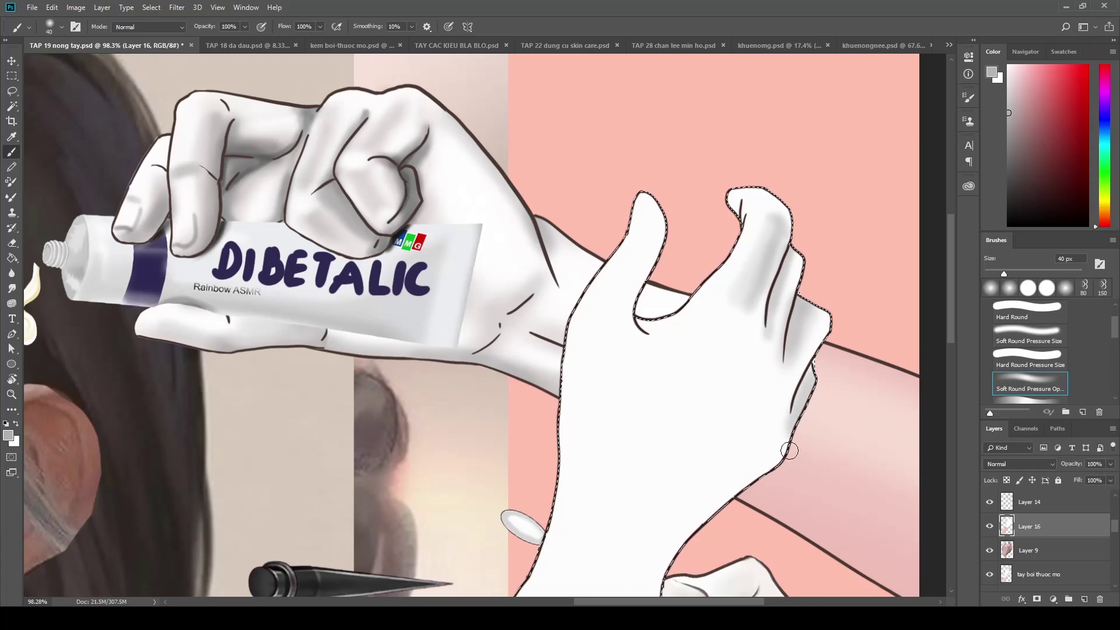
drag(726, 455, 742, 415)
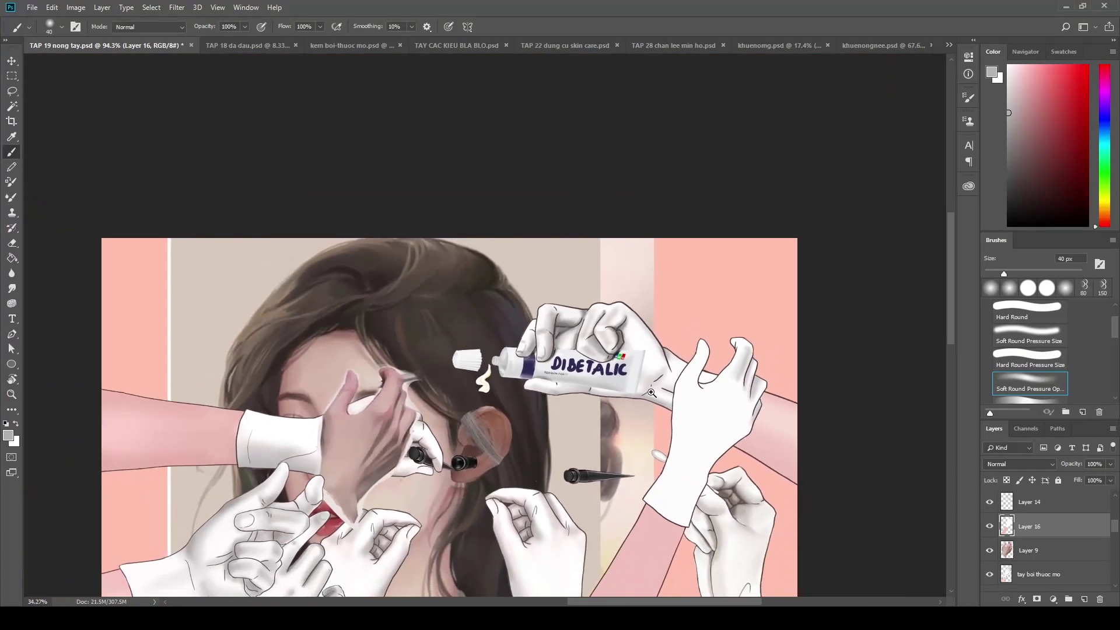
mouse_move(742, 416)
mouse_down()
mouse_move(747, 357)
mouse_move(779, 323)
mouse_move(788, 338)
mouse_move(729, 408)
mouse_move(674, 377)
mouse_up()
key(ctrl+z)
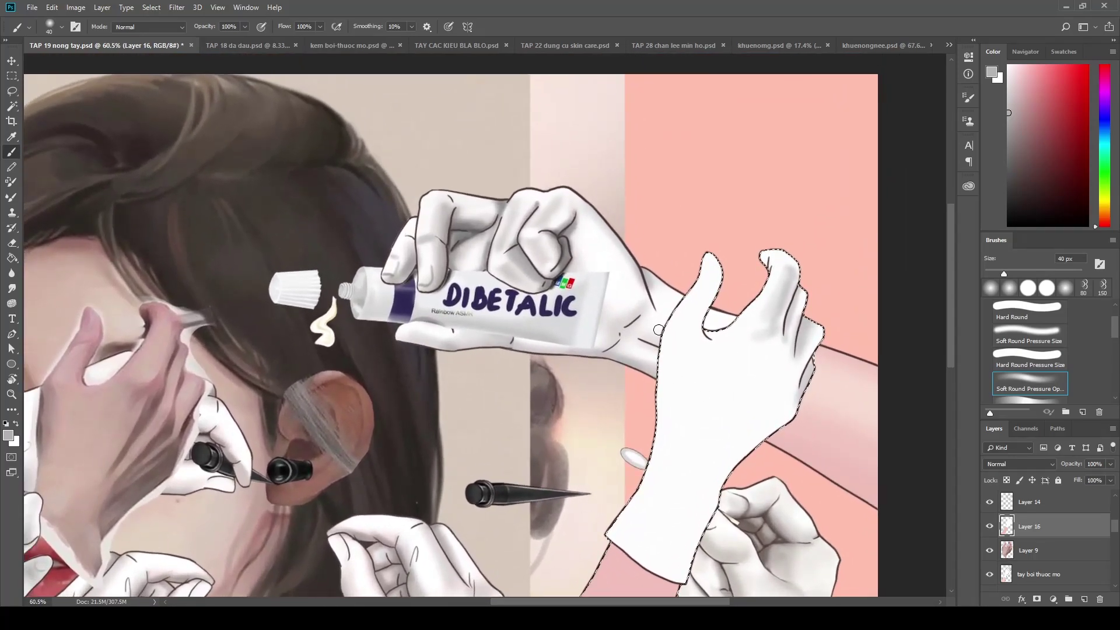
key(bracketright)
mouse_move(668, 330)
mouse_down()
mouse_move(642, 445)
mouse_move(713, 312)
mouse_up()
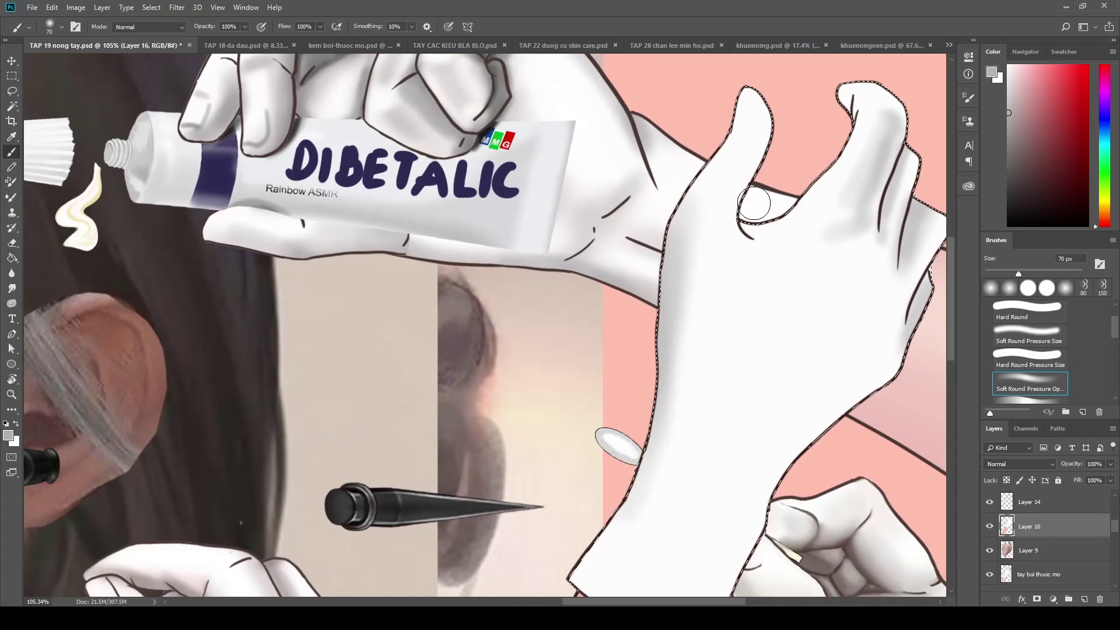
mouse_move(754, 204)
mouse_down()
mouse_move(785, 182)
mouse_move(695, 306)
mouse_move(735, 292)
mouse_up()
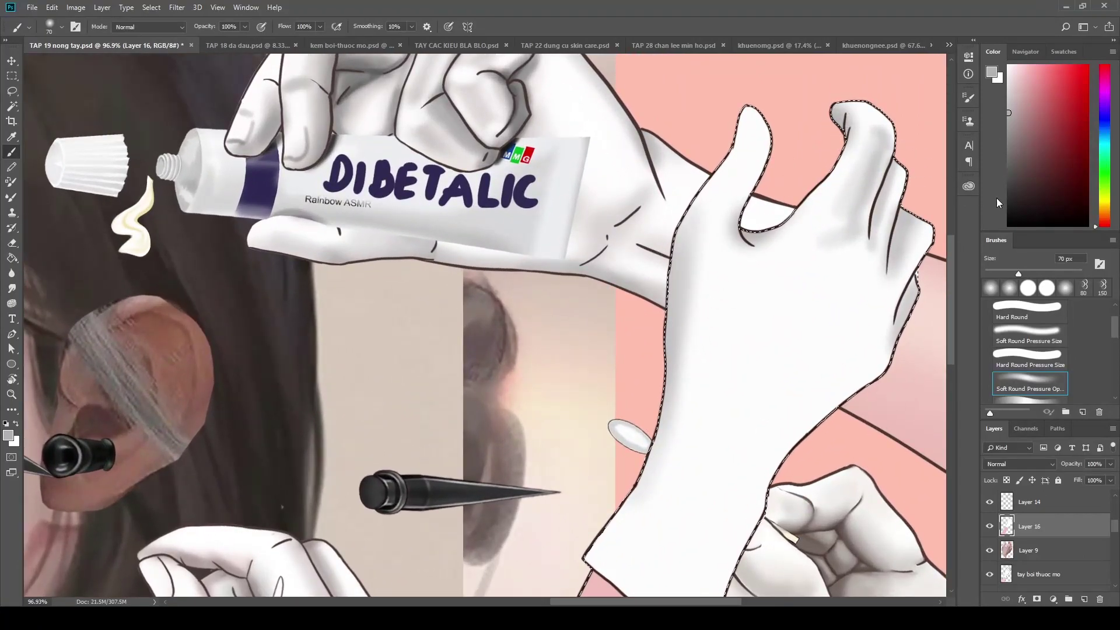
scroll(704, 360, down, 3)
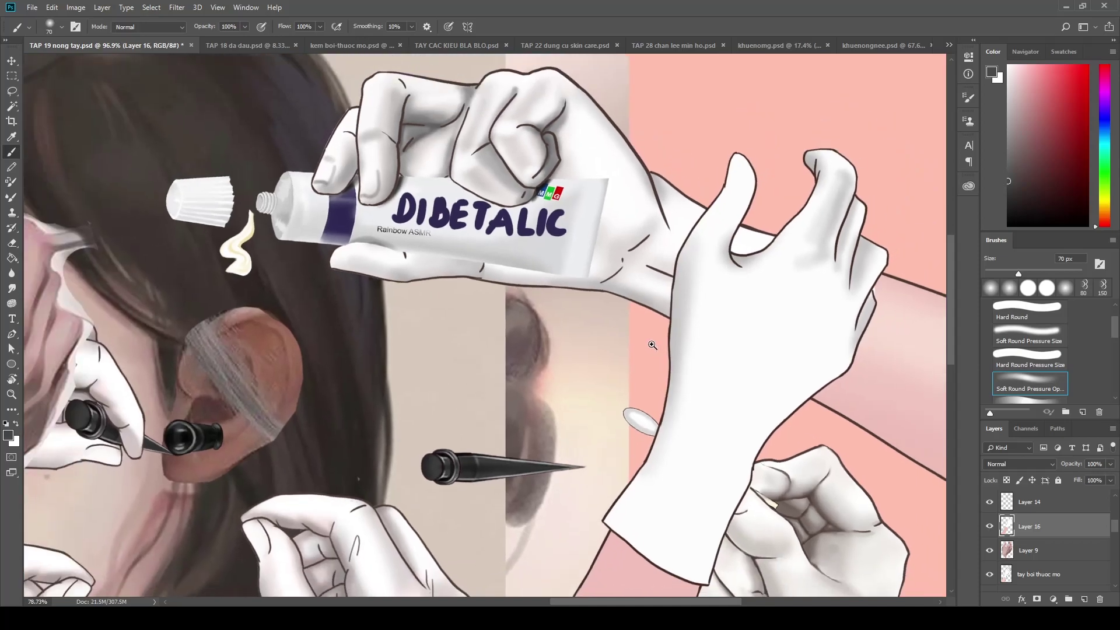
Sample a grey-brown from the artwork and shade beside the glove's finger line
key(i)
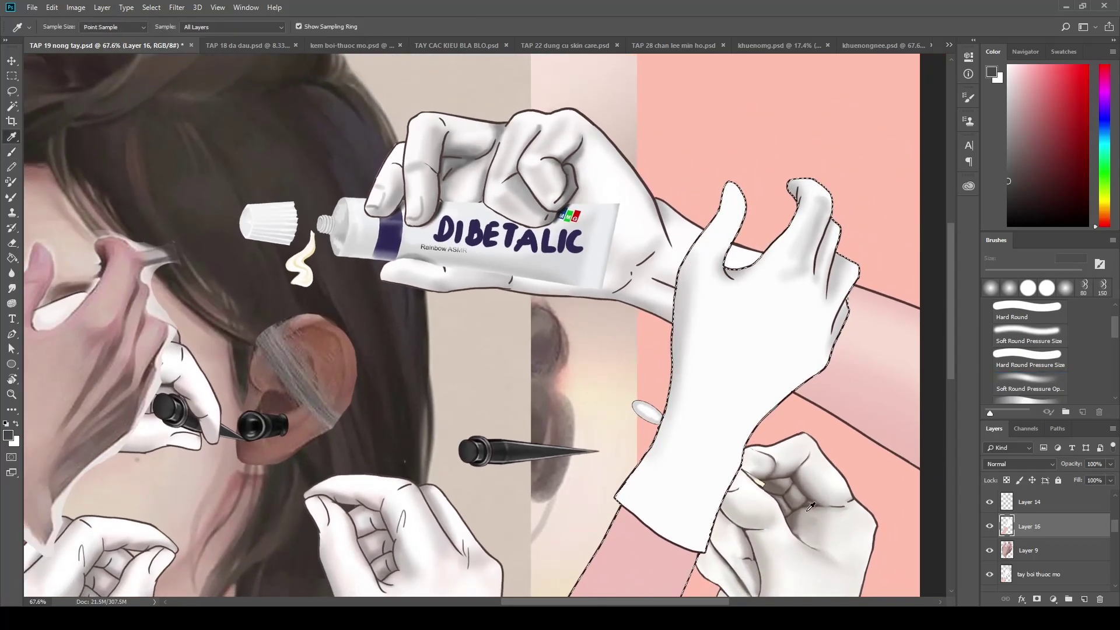
click(753, 403)
key(b)
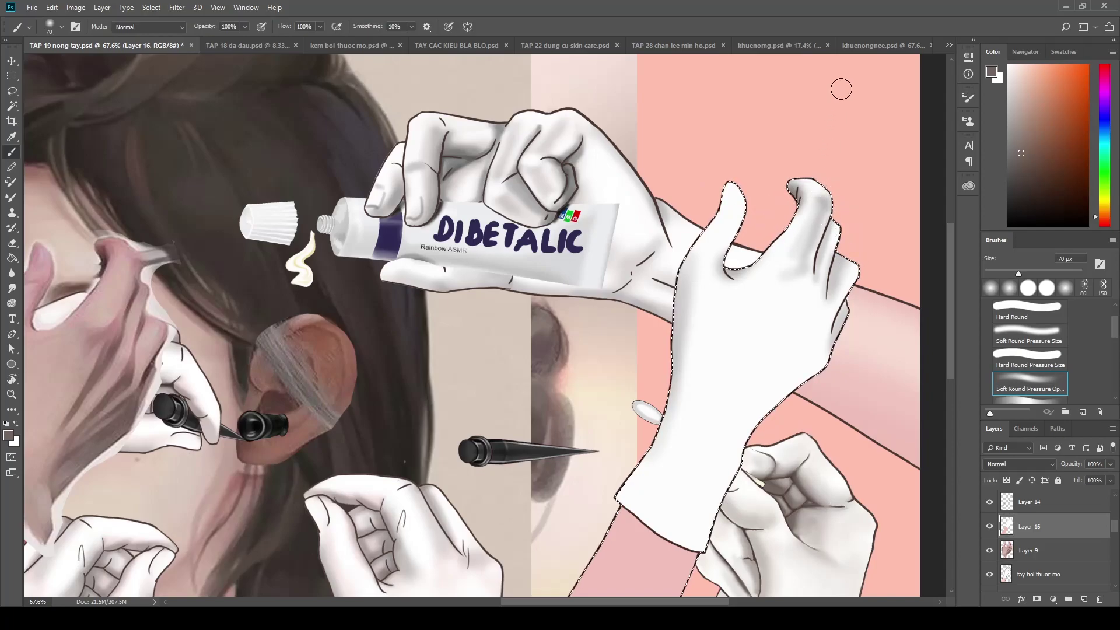
scroll(856, 315, up, 3)
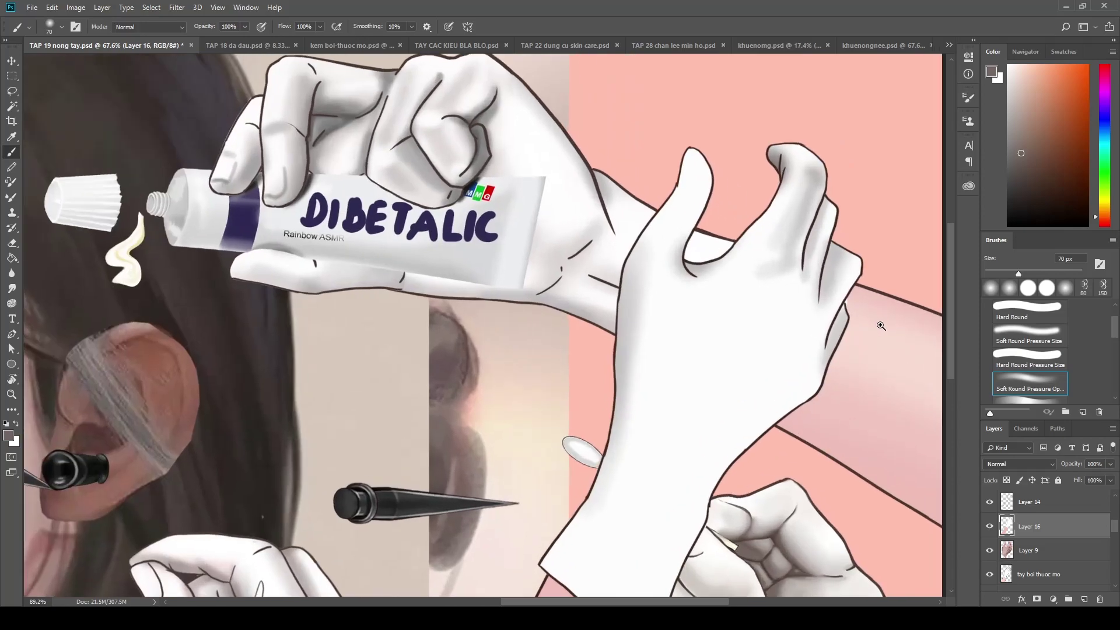
scroll(856, 315, up, 2)
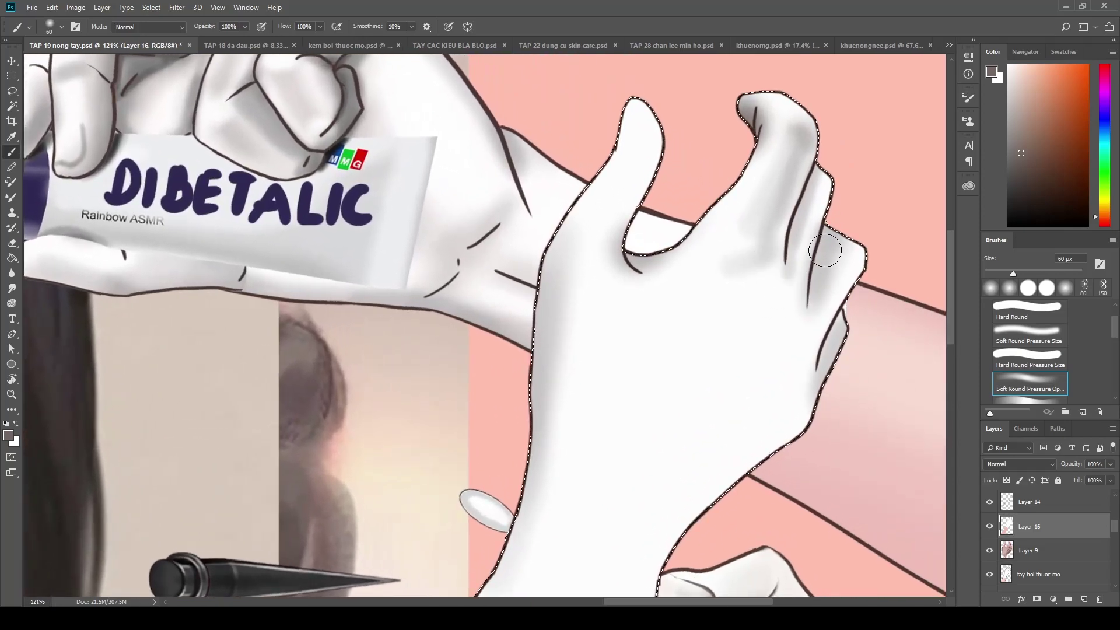
key(bracketleft)
key(bracketleft)
key(bracketleft)
drag(812, 242, 808, 279)
Darken and soften the finger crease with a 15 px brush
key(p)
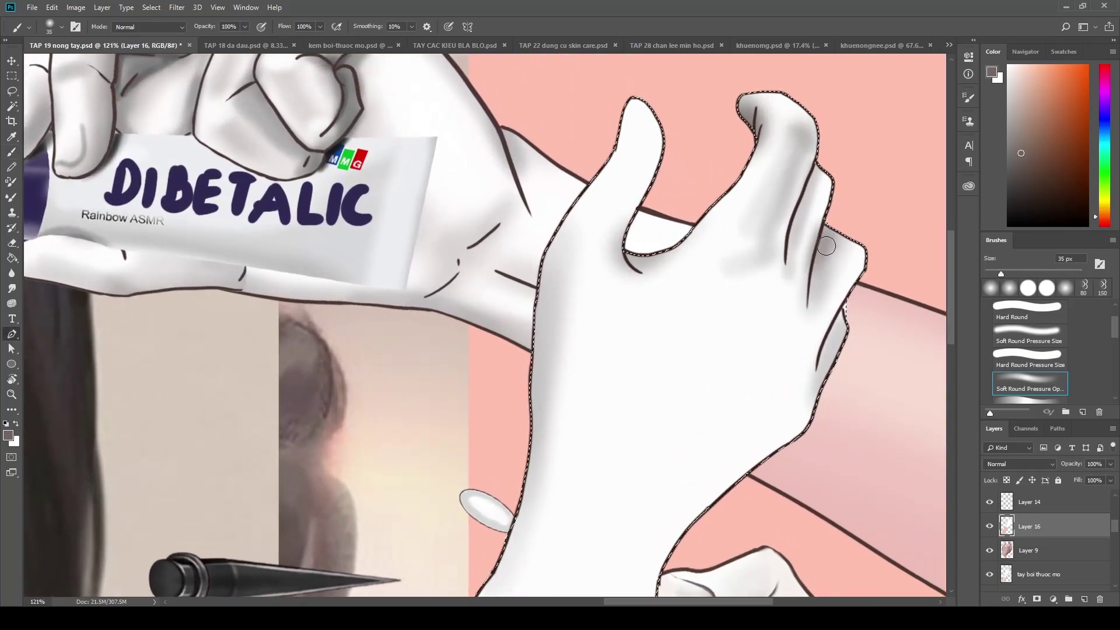
key(b)
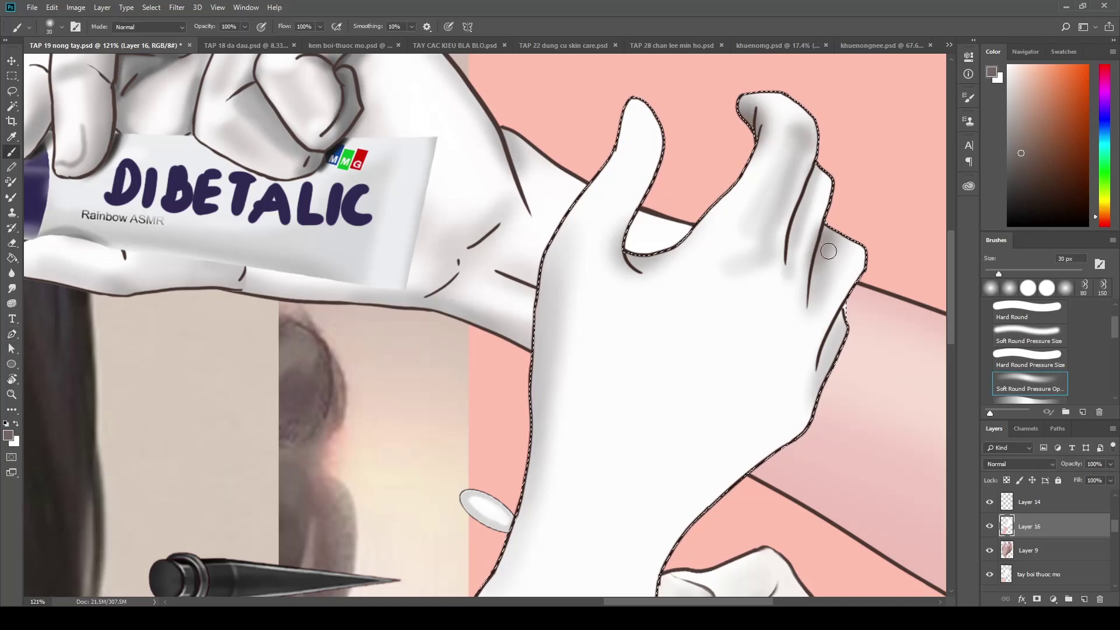
key(bracketleft)
key(bracketleft)
drag(808, 317, 808, 296)
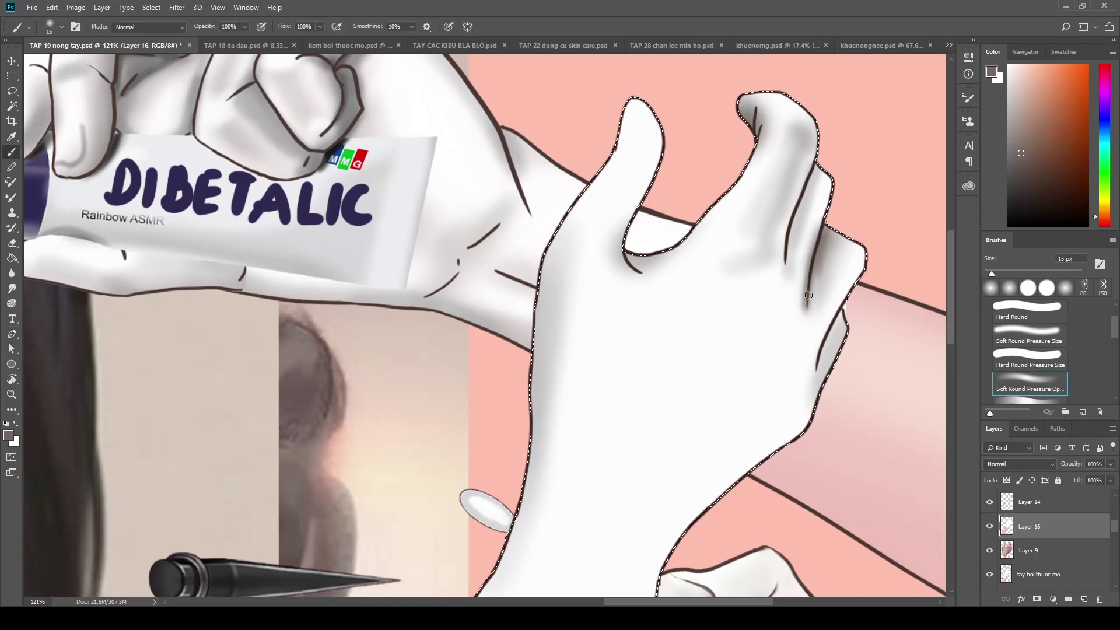
drag(826, 255, 810, 287)
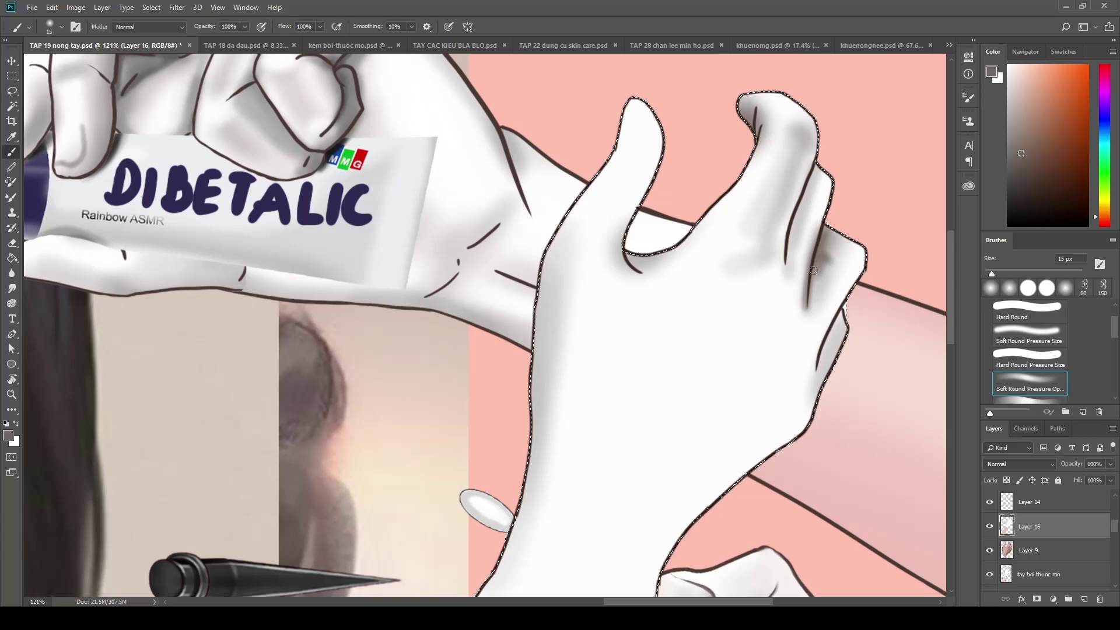
scroll(805, 327, down, 5)
scroll(805, 327, up, 4)
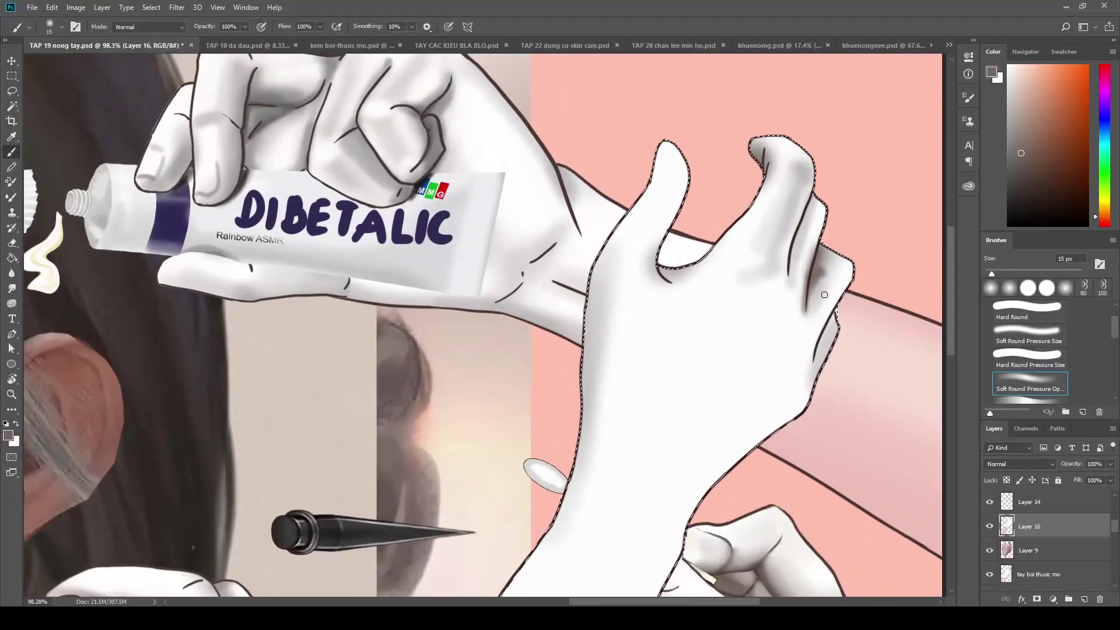
Sample a darker grey from the glove shading and deepen the glove's right edge
alt+click(824, 279)
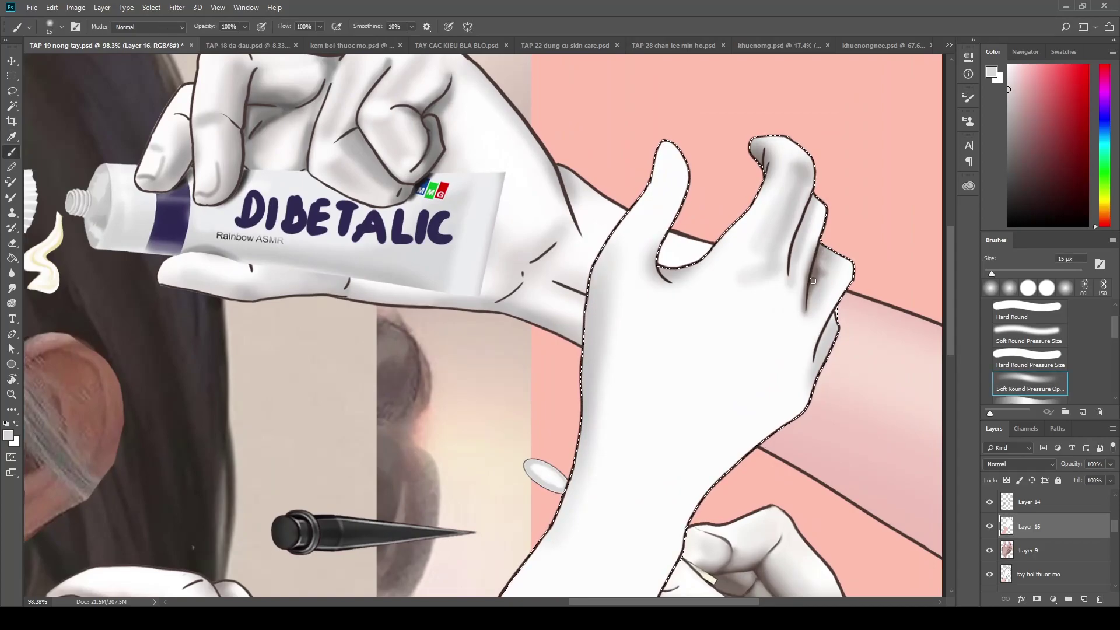
key(i)
click(822, 272)
key(b)
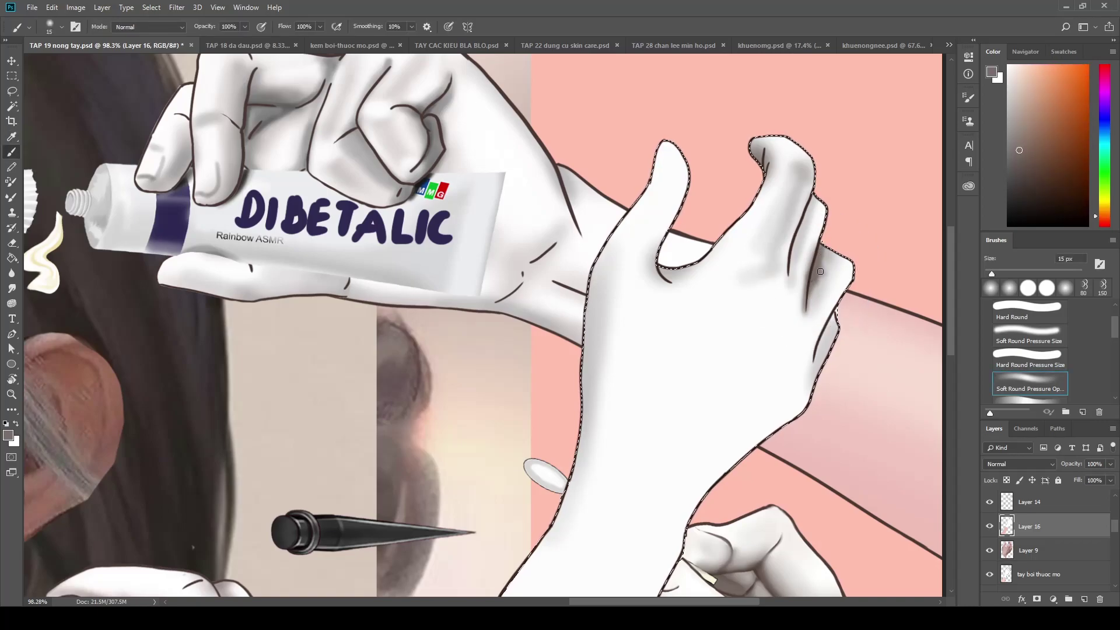
scroll(795, 309, up, 1)
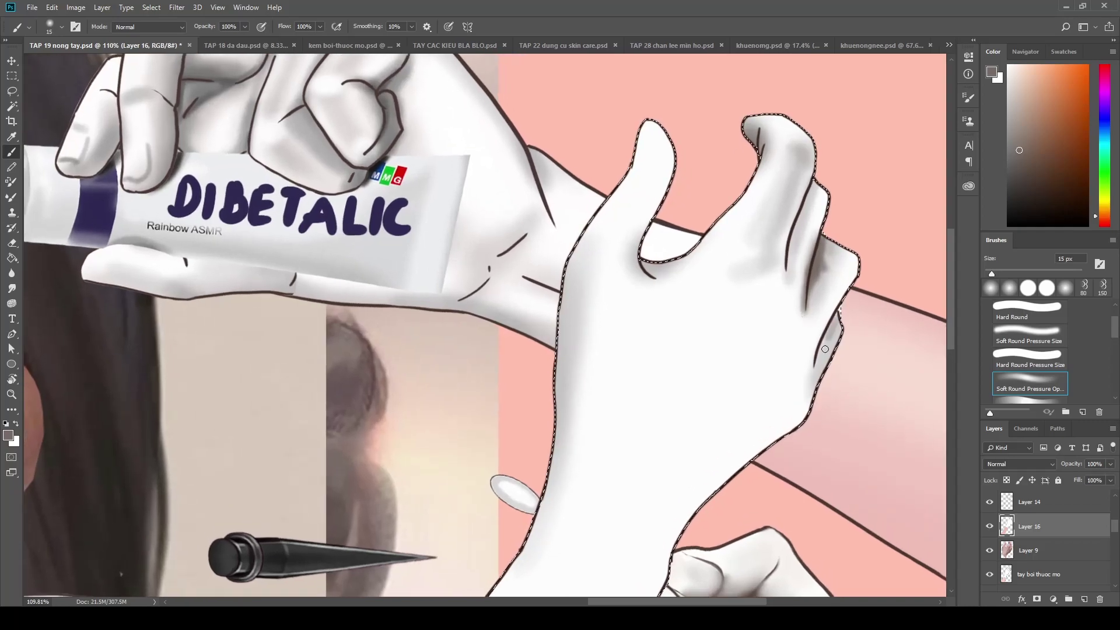
drag(817, 373, 821, 365)
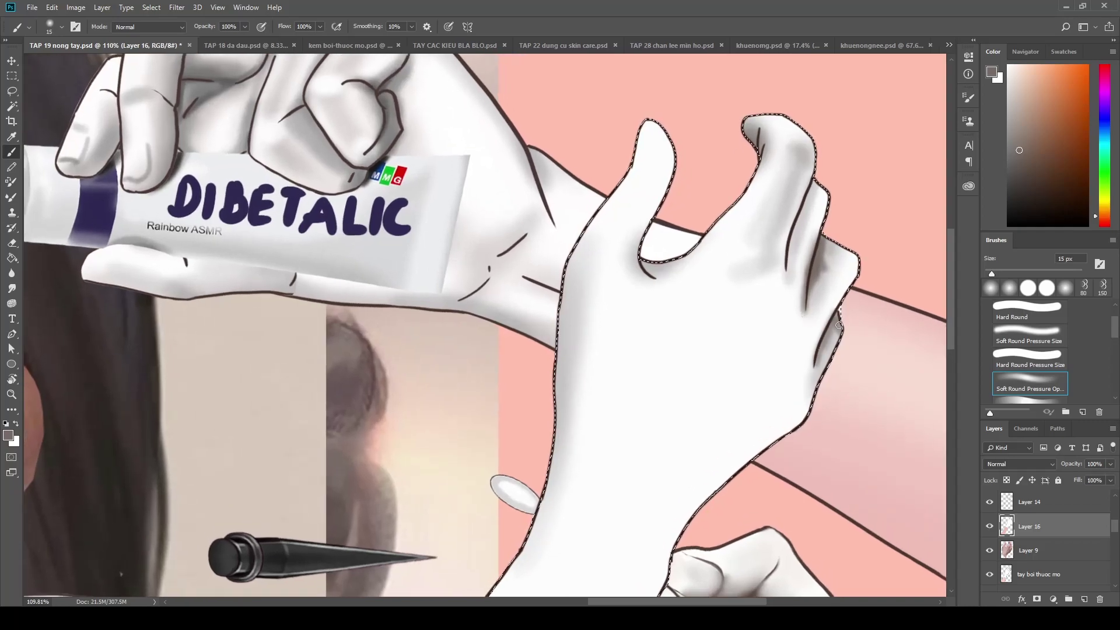
scroll(841, 334, down, 3)
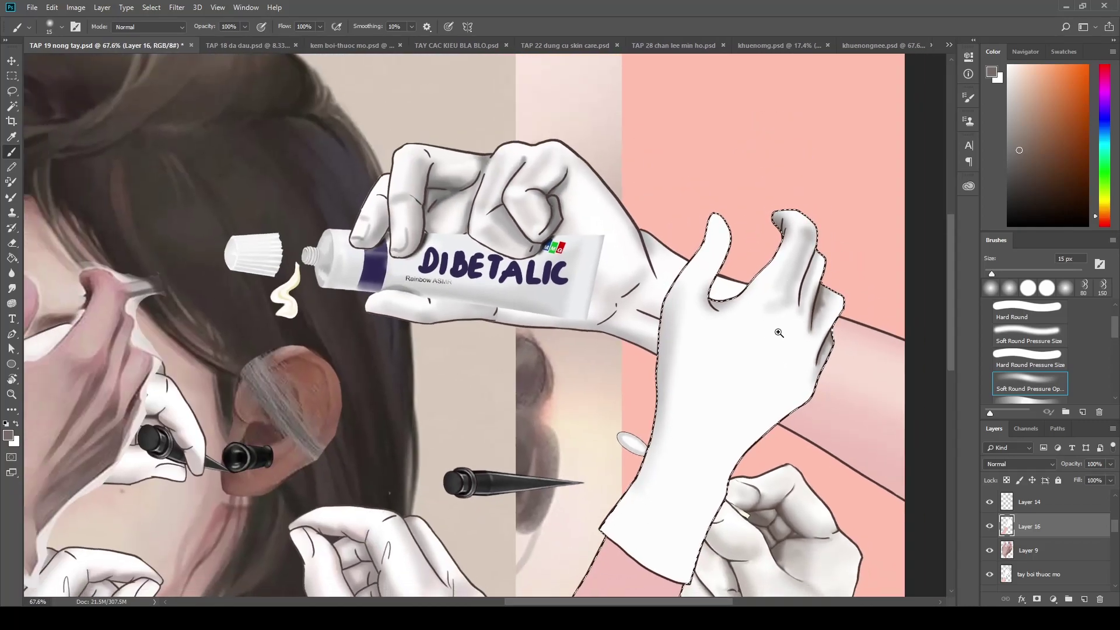
scroll(706, 298, up, 2)
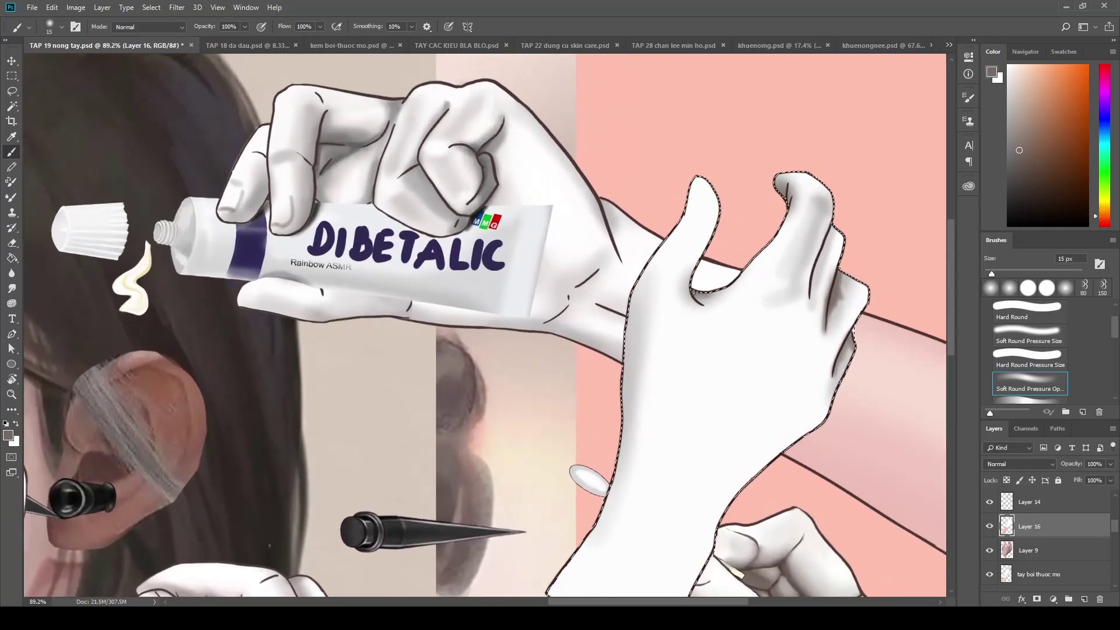
scroll(737, 337, down, 2)
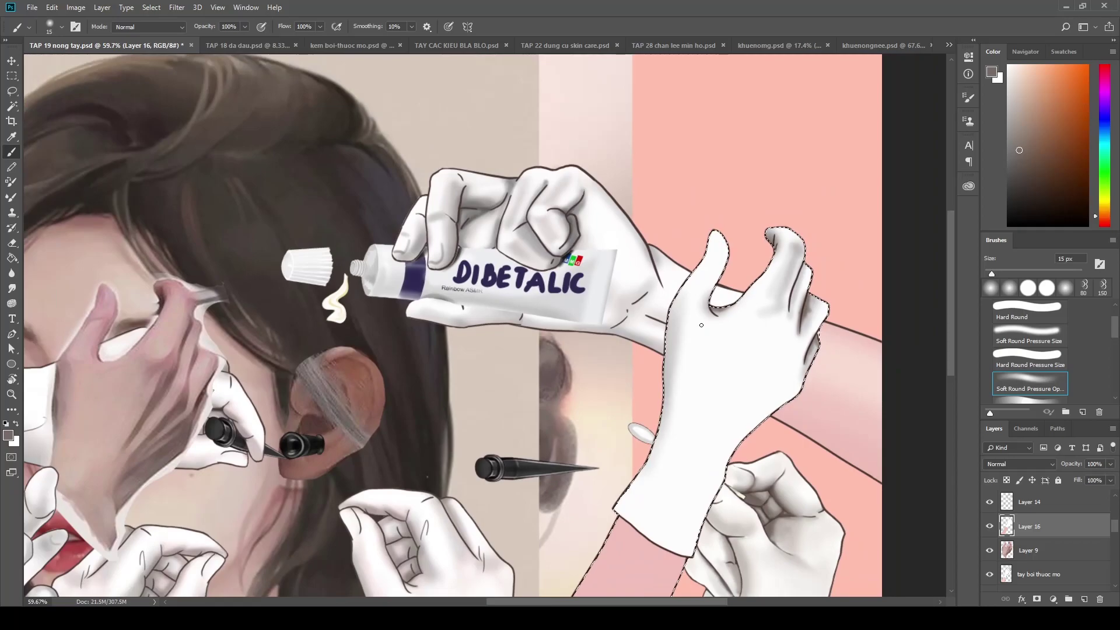
Zoom in on the glove's knuckles with the brush reduced to 9 px
key(bracketright)
key(bracketright)
key(bracketright)
key(bracketright)
key(bracketright)
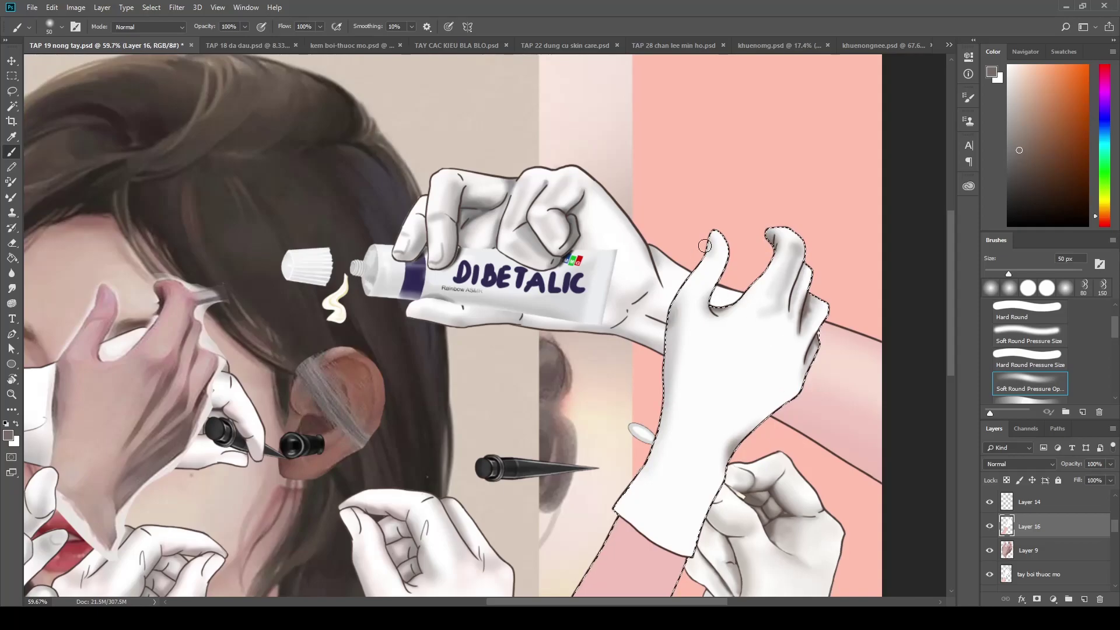
scroll(734, 315, down, 3)
scroll(782, 232, up, 4)
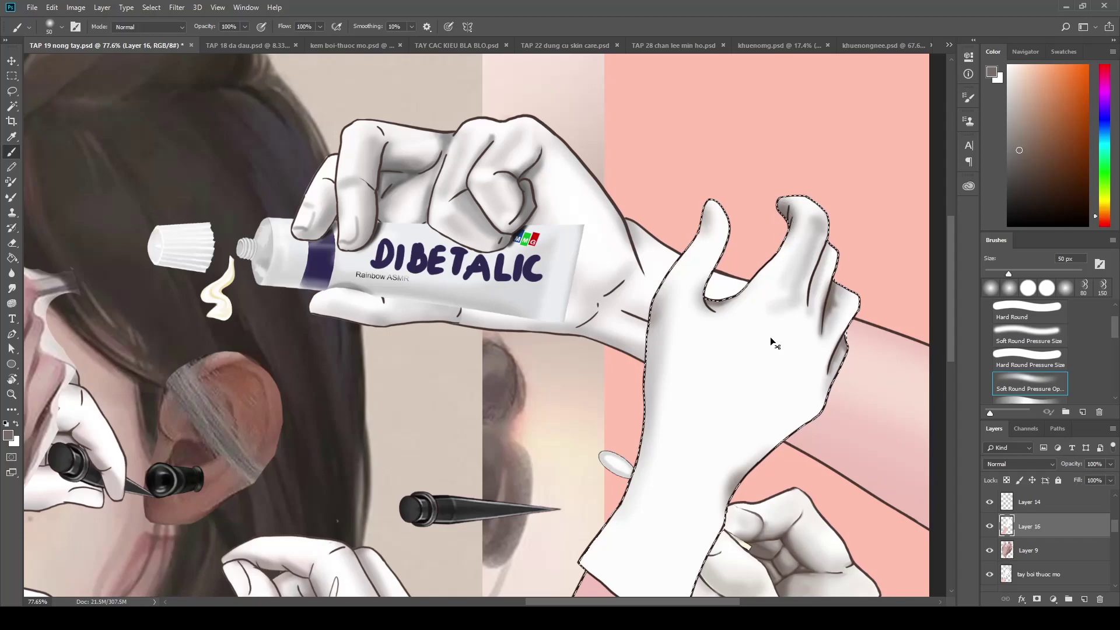
scroll(771, 342, down, 3)
scroll(820, 300, up, 4)
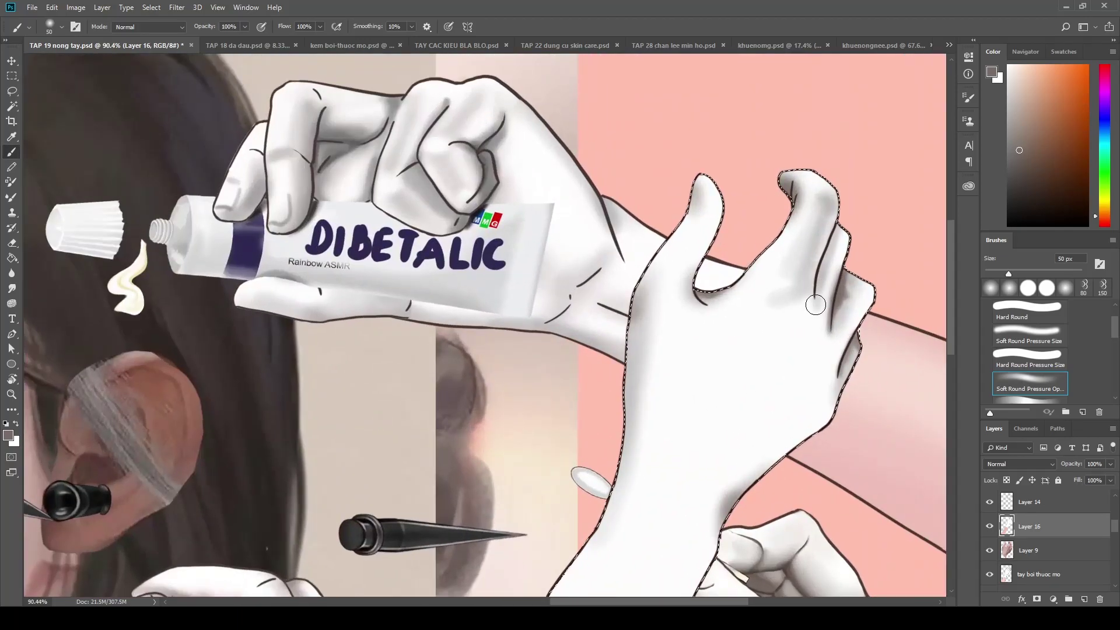
key(bracketleft)
key(bracketleft)
key(bracketleft)
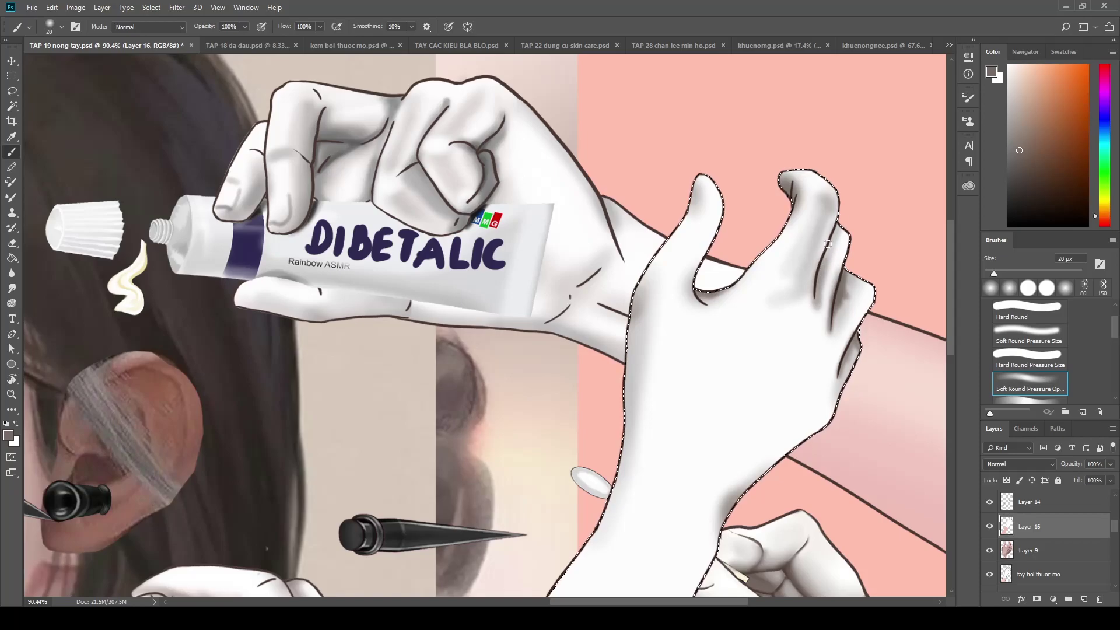
key(bracketleft)
key(bracketleft)
key(bracketleft)
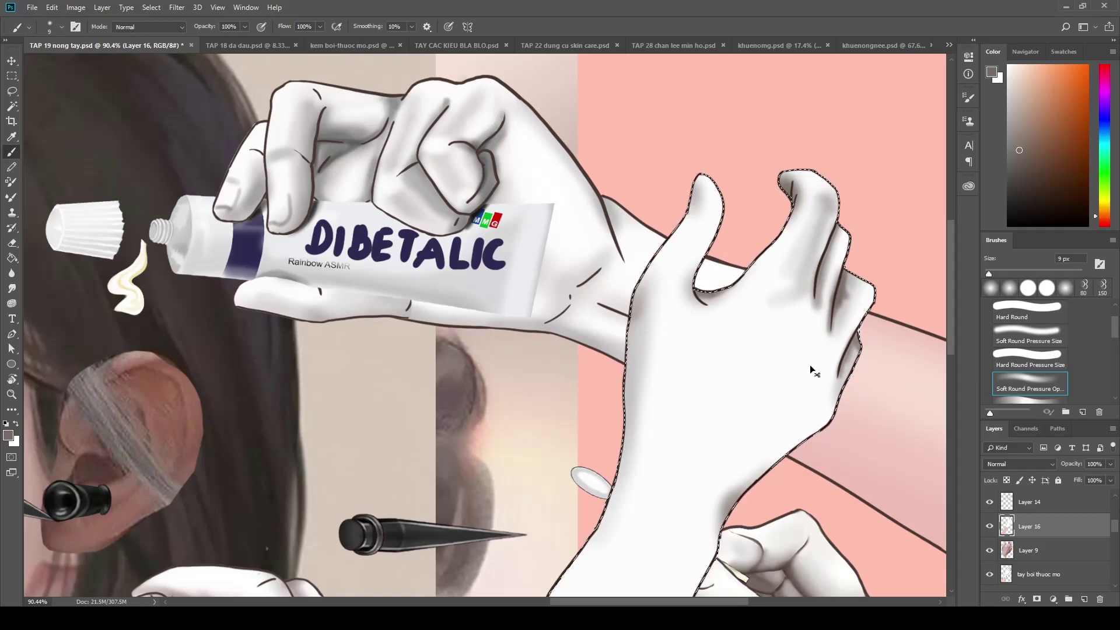
drag(803, 340, 865, 389)
Sample light greys from the glove and set the brush to 20 px
key(i)
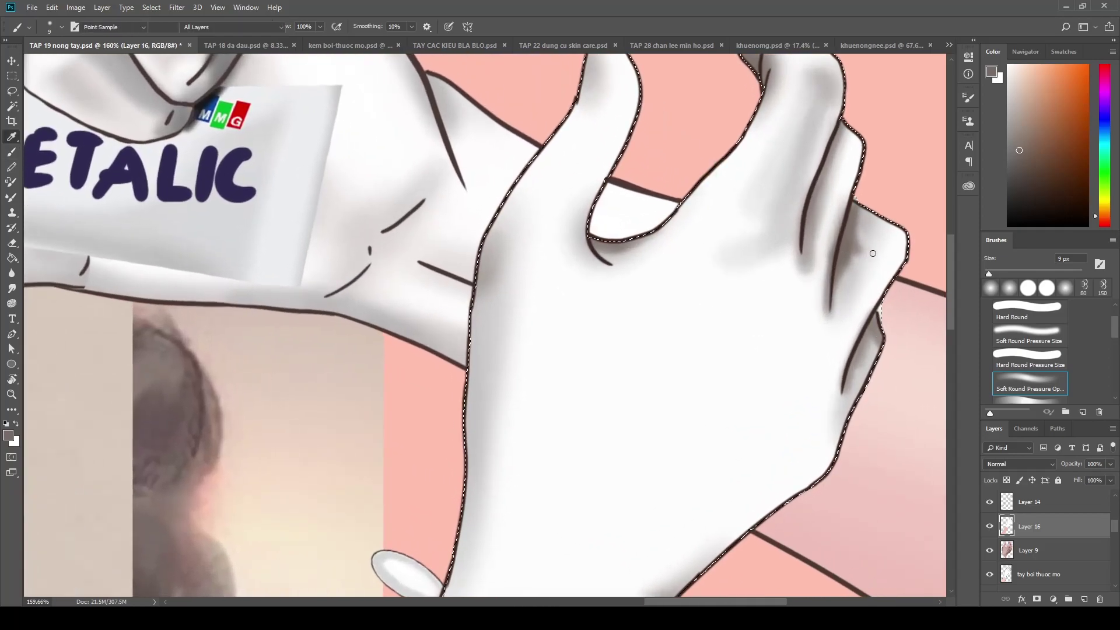
click(877, 232)
key(b)
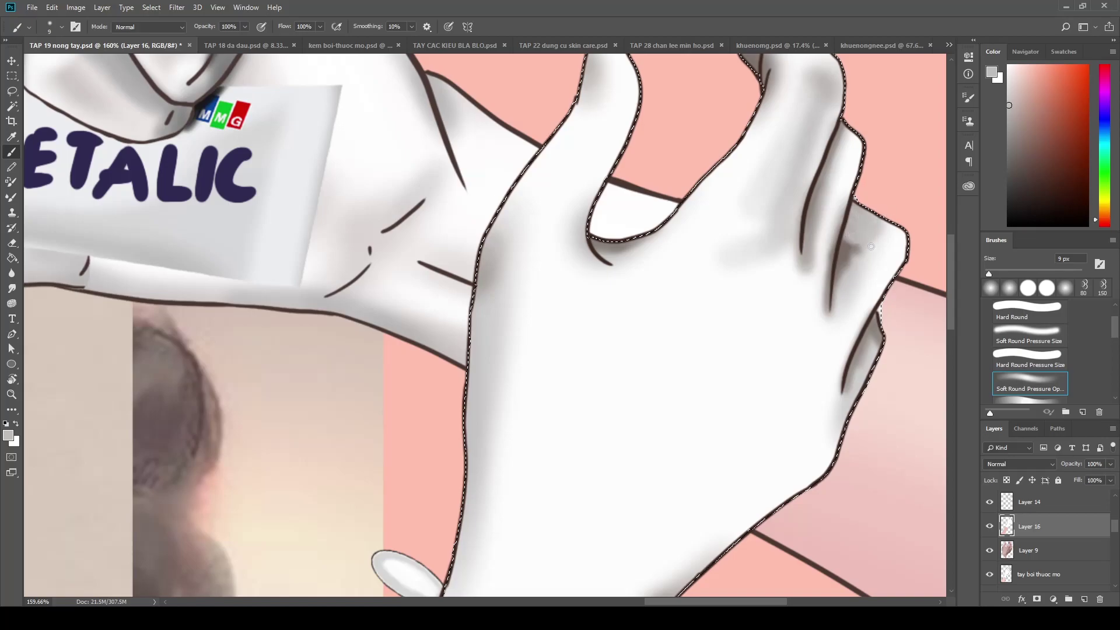
key(bracketright)
key(bracketright)
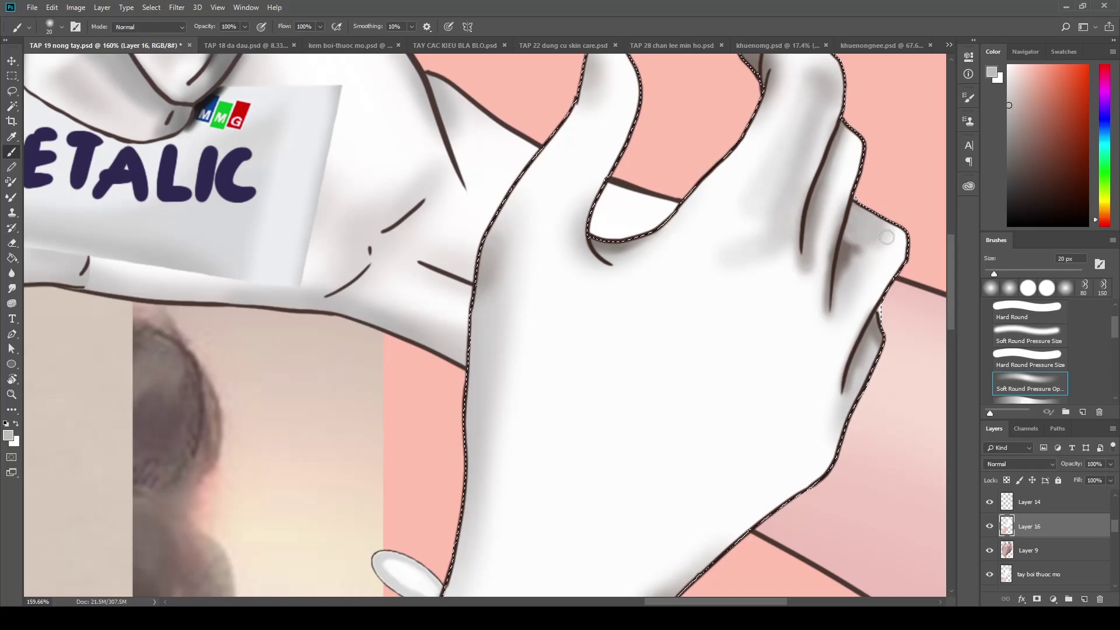
scroll(880, 185, down, 2)
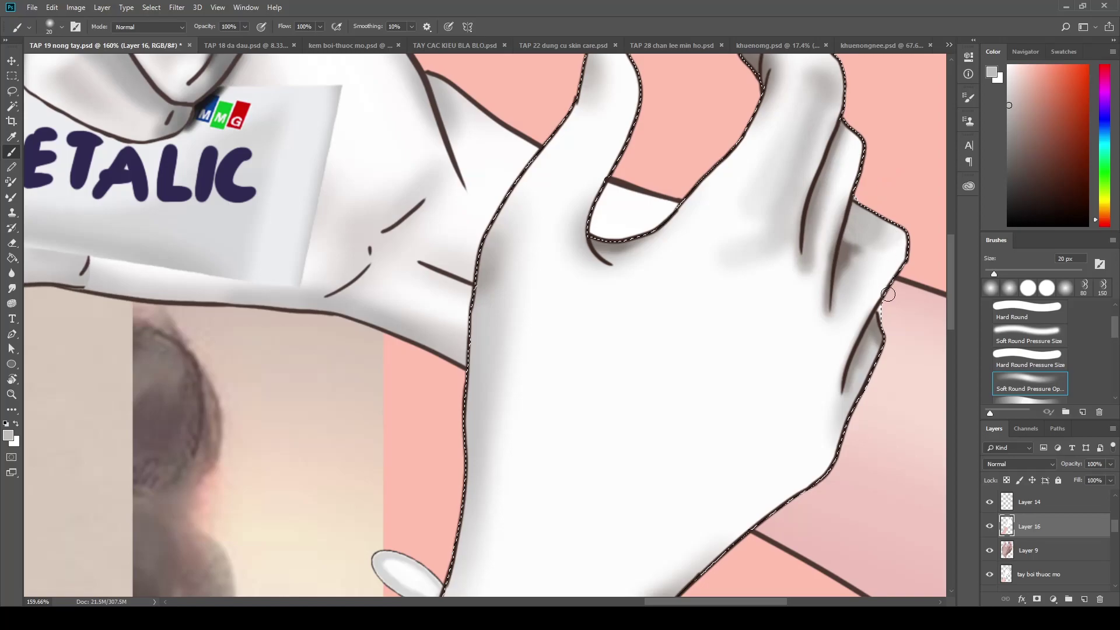
scroll(834, 214, down, 2)
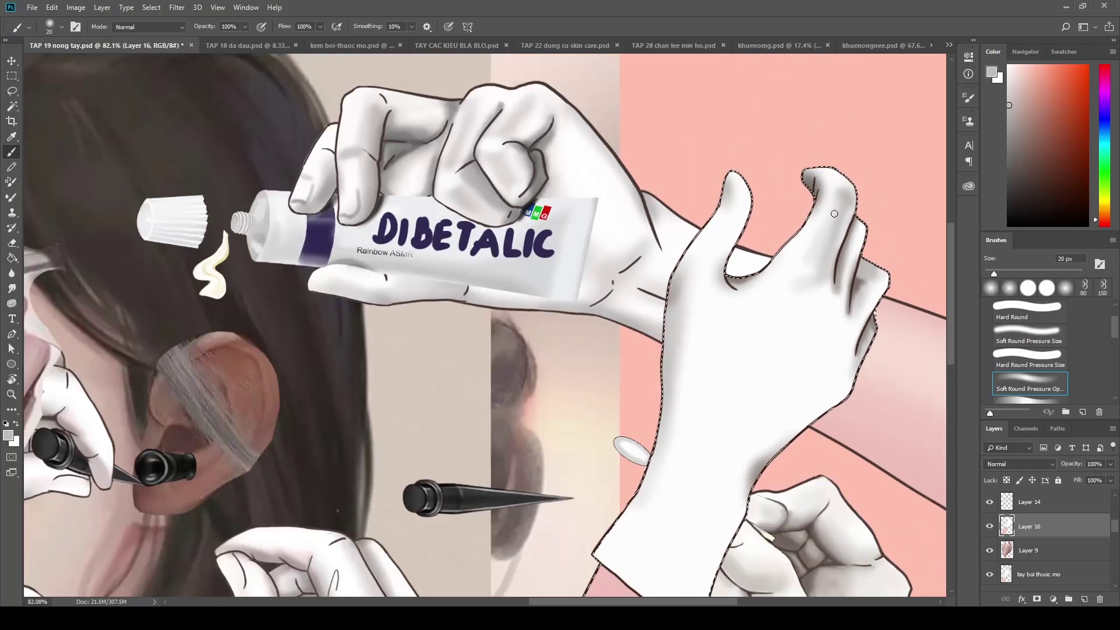
scroll(884, 339, up, 1)
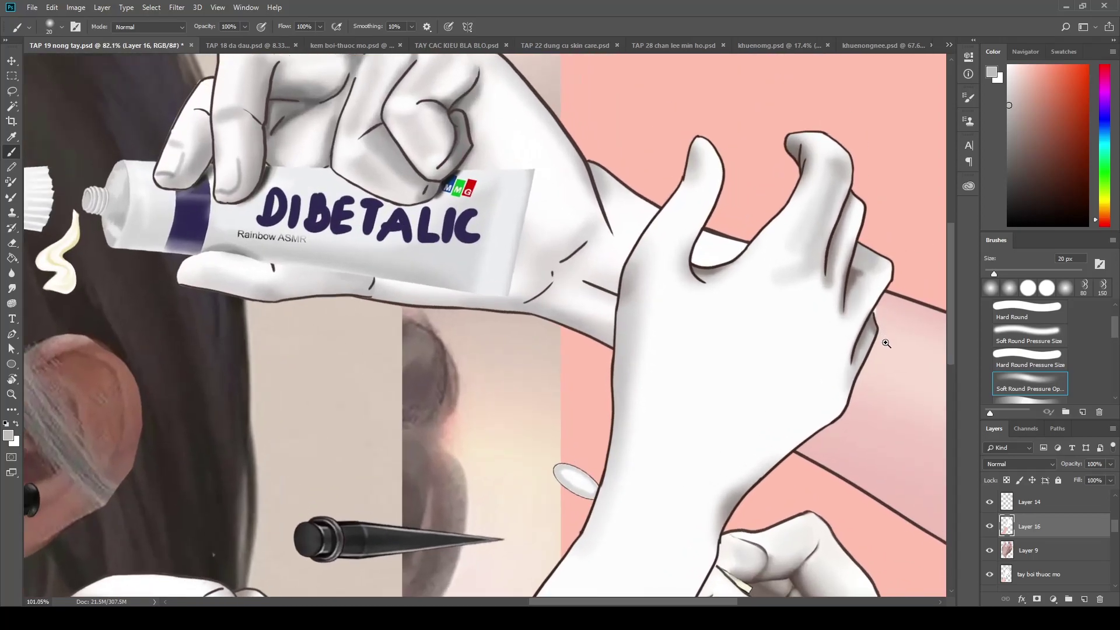
alt+click(862, 283)
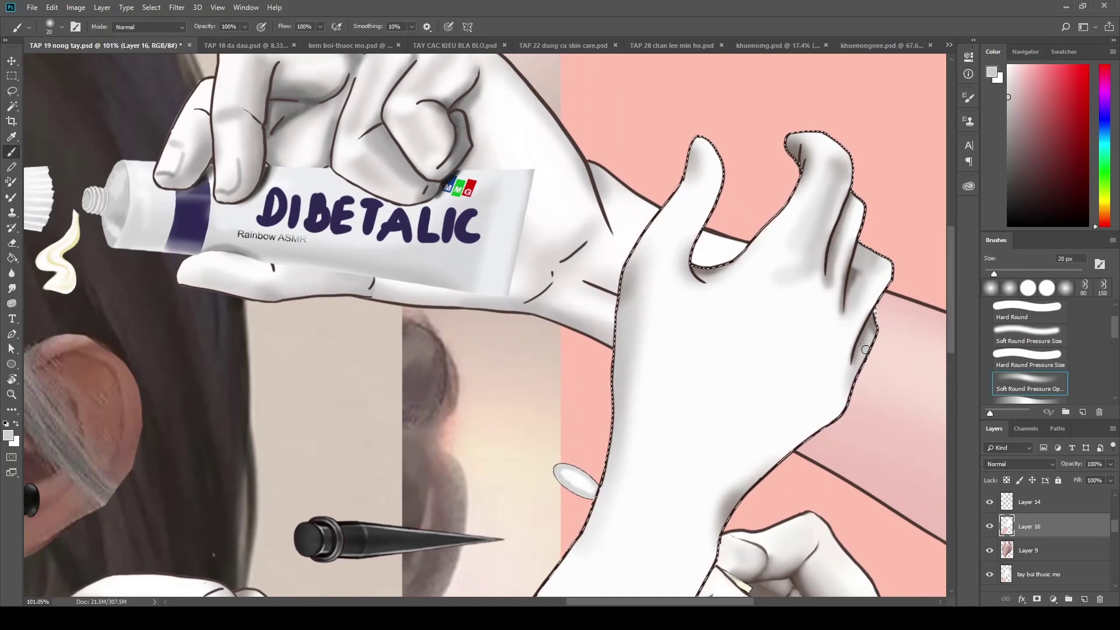
scroll(875, 350, up, 1)
scroll(889, 314, up, 1)
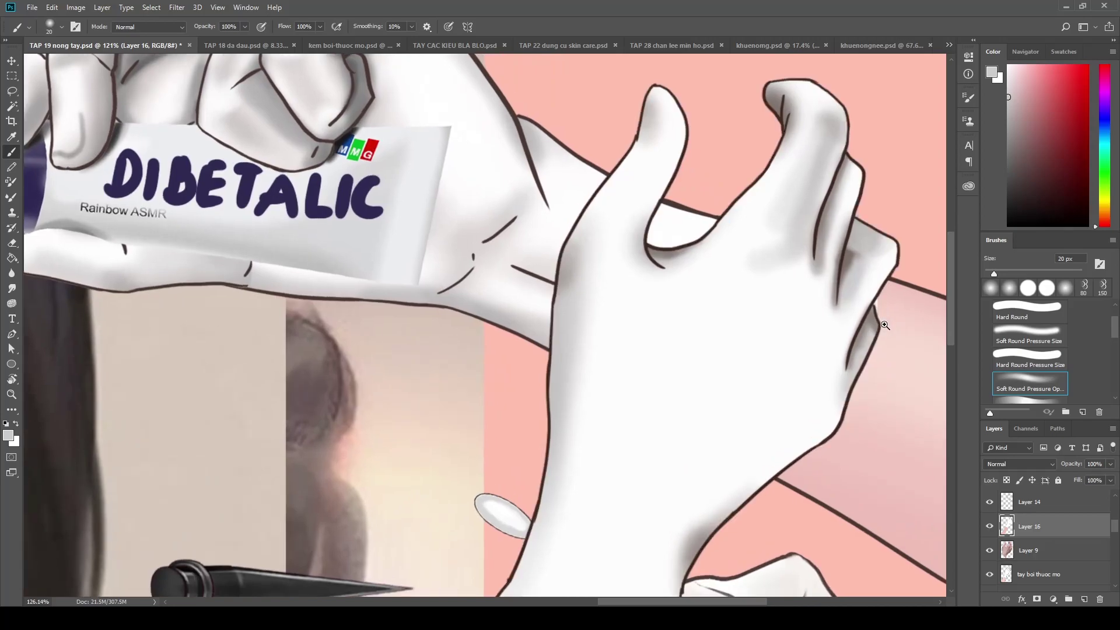
scroll(878, 312, down, 2)
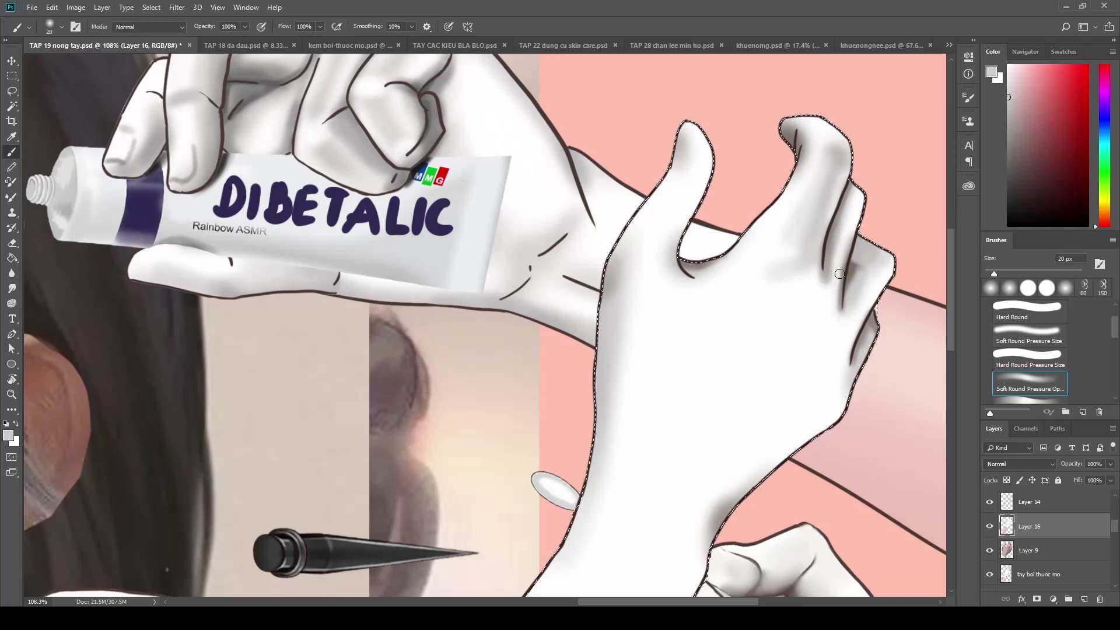
Hide the glove selection to check the back of the glove, then restore it
key(ctrl+d)
scroll(642, 362, up, 3)
drag(688, 383, 602, 362)
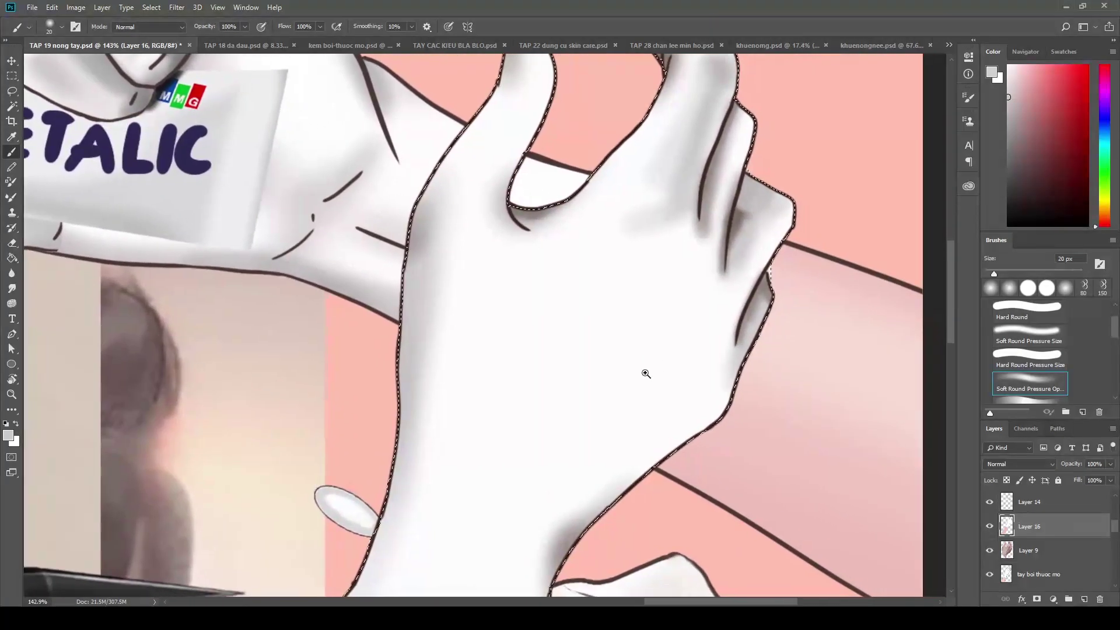
scroll(645, 370, down, 2)
scroll(713, 345, up, 3)
key(ctrl+shift+d)
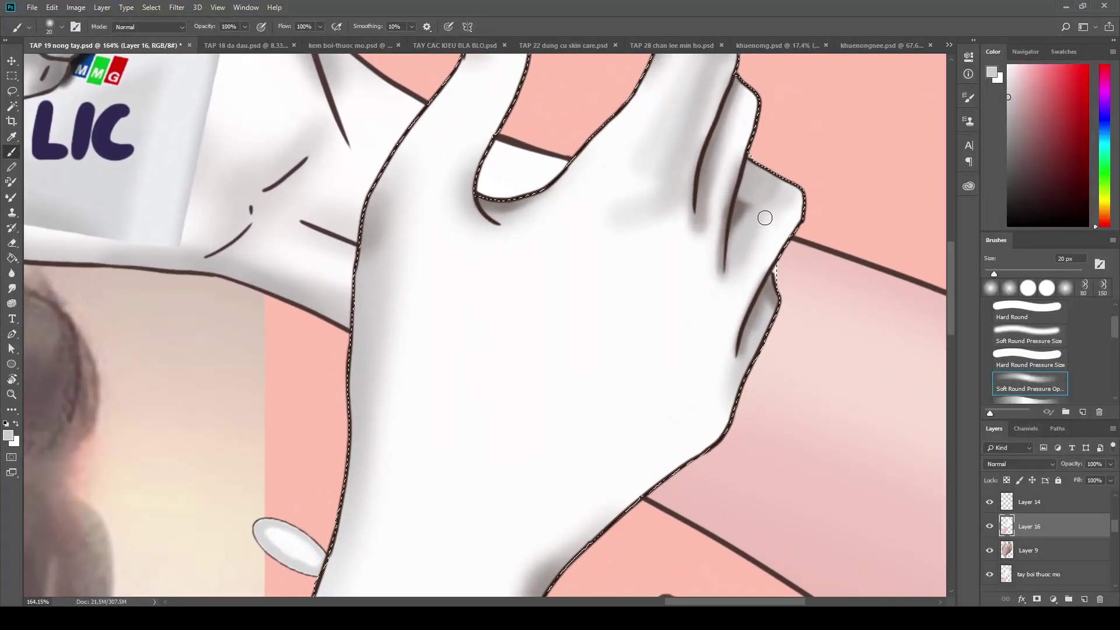
scroll(738, 310, down, 5)
scroll(649, 313, up, 4)
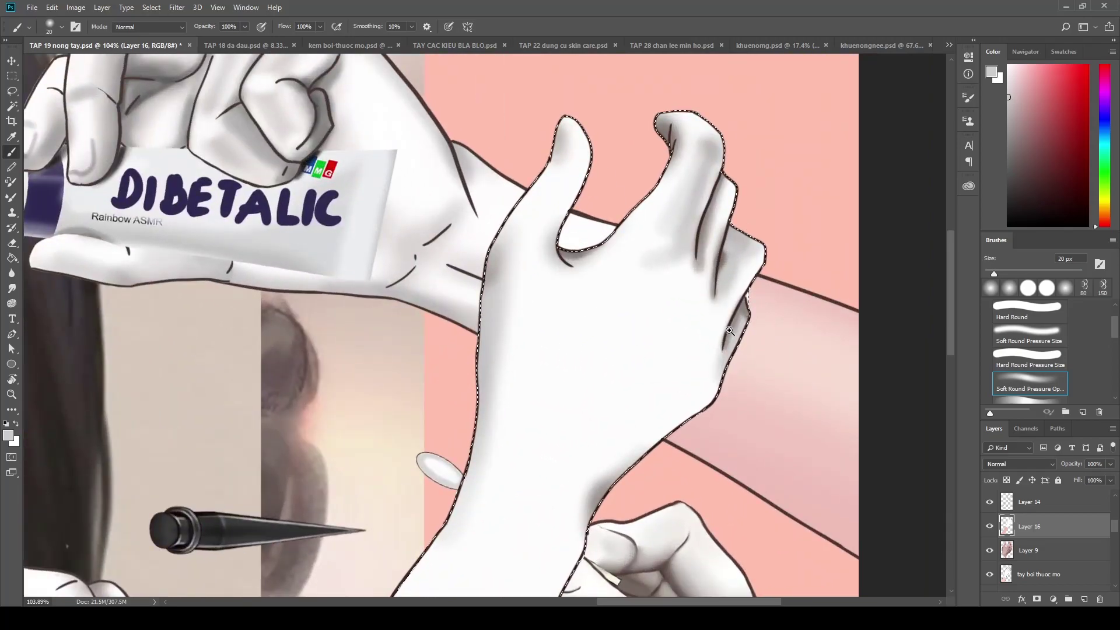
scroll(726, 235, down, 5)
Sample a darker glove grey and paint soft shading across the hand's back and right edge
scroll(735, 304, up, 1)
scroll(741, 374, up, 2)
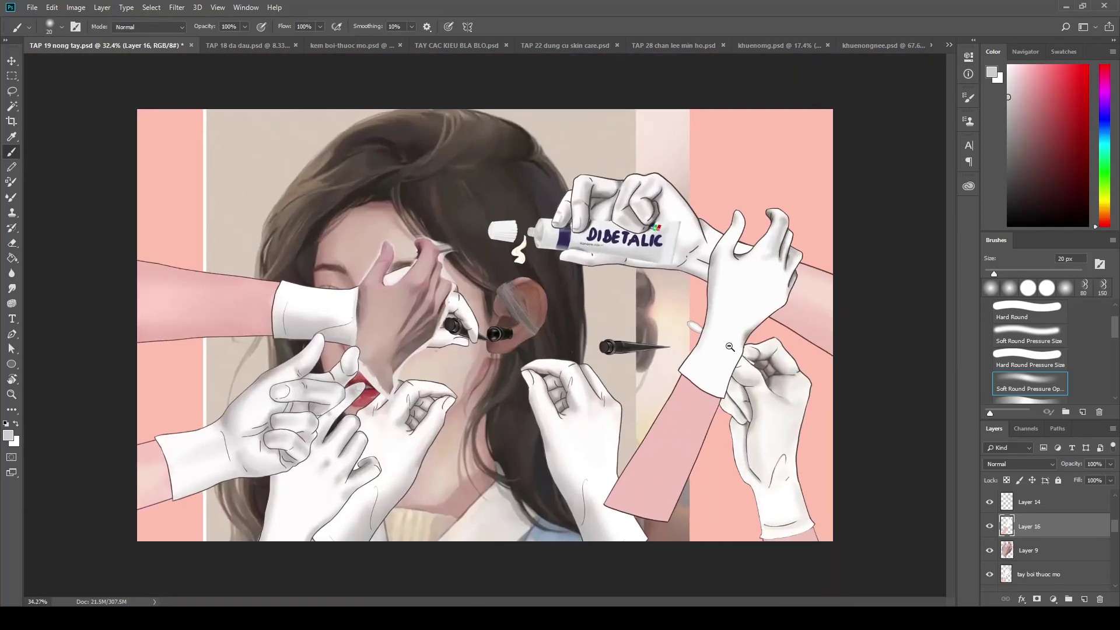
scroll(741, 373, up, 2)
scroll(741, 373, up, 1)
drag(725, 327, 687, 347)
scroll(688, 347, up, 2)
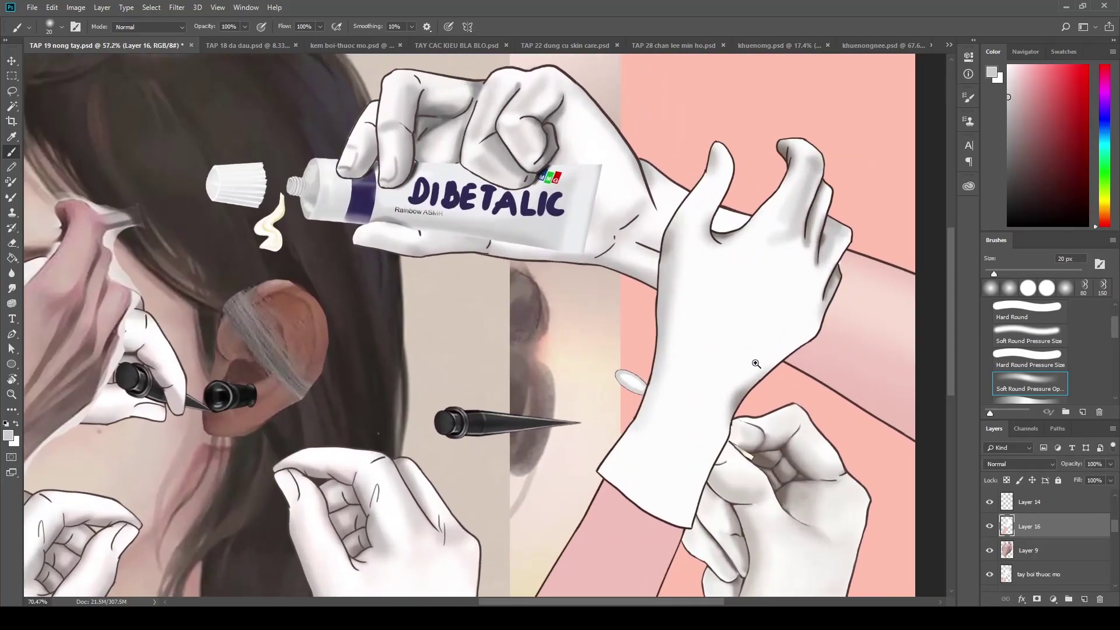
key(i)
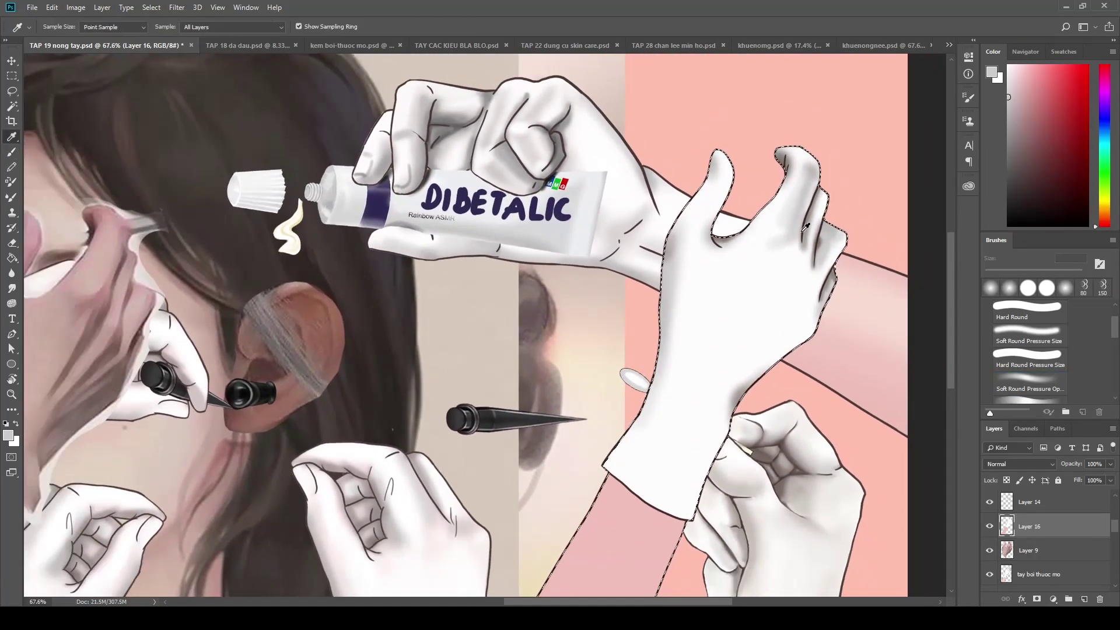
click(823, 233)
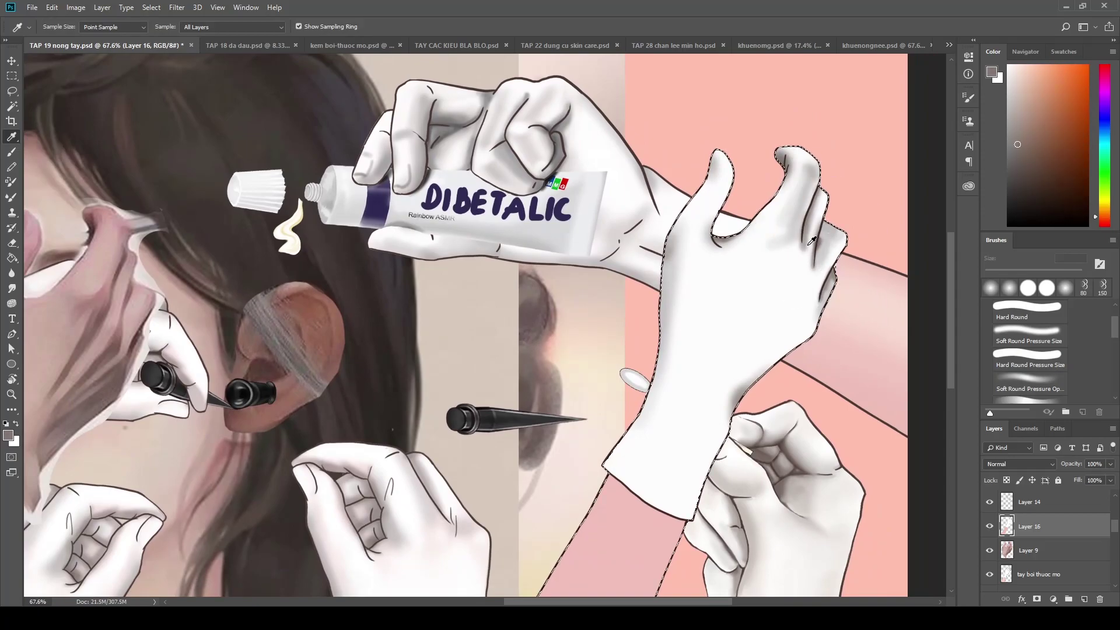
key(b)
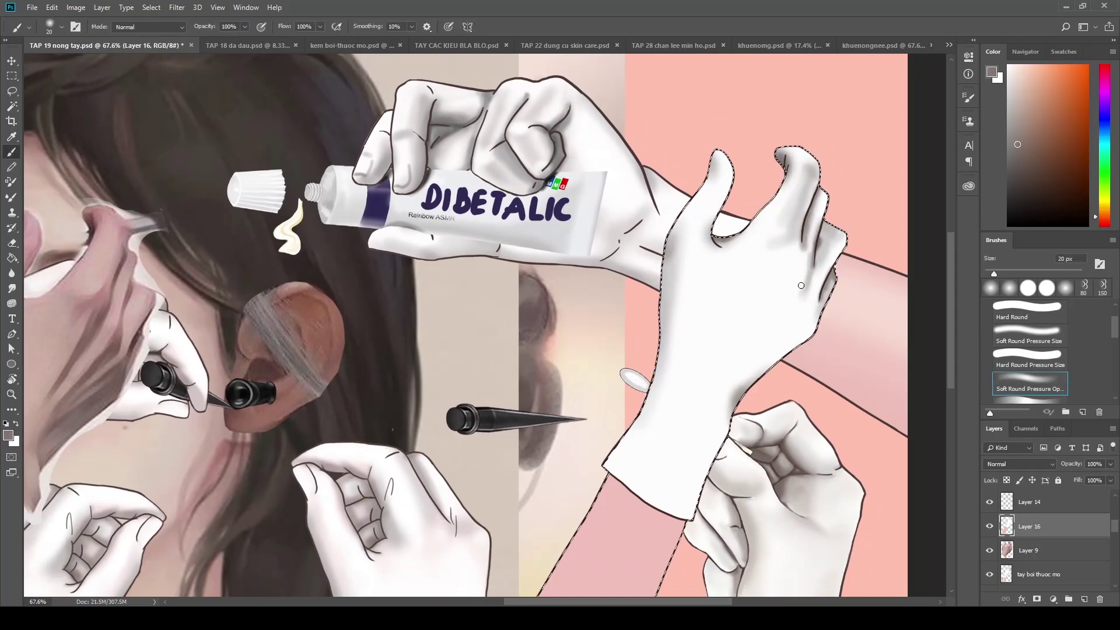
mouse_move(801, 248)
mouse_down()
mouse_move(731, 319)
mouse_move(750, 343)
mouse_move(824, 290)
mouse_up()
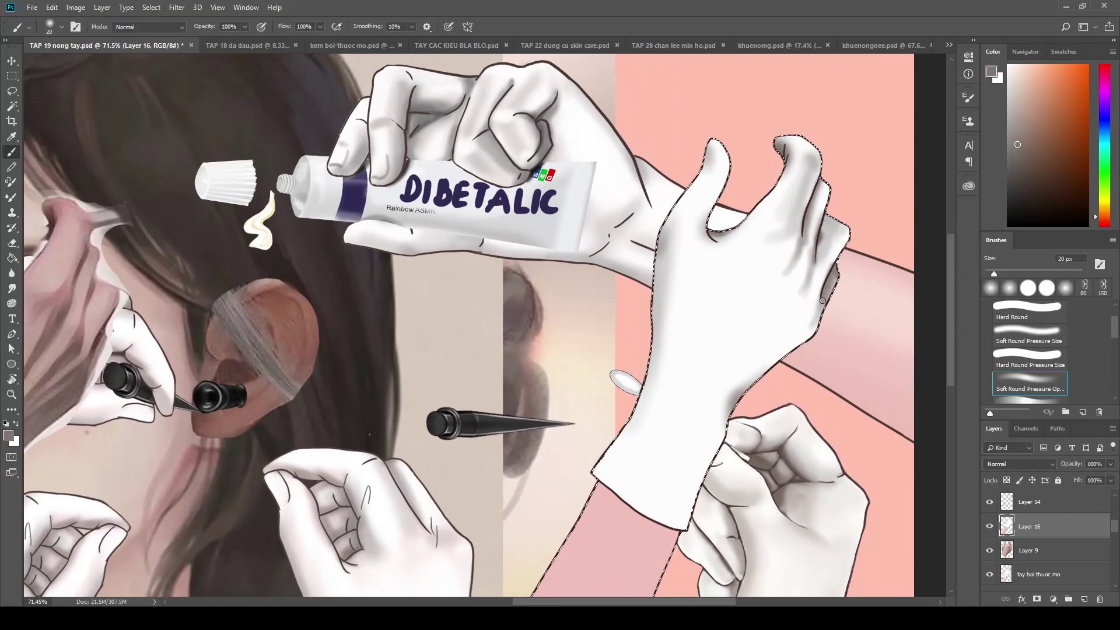
drag(823, 301, 795, 352)
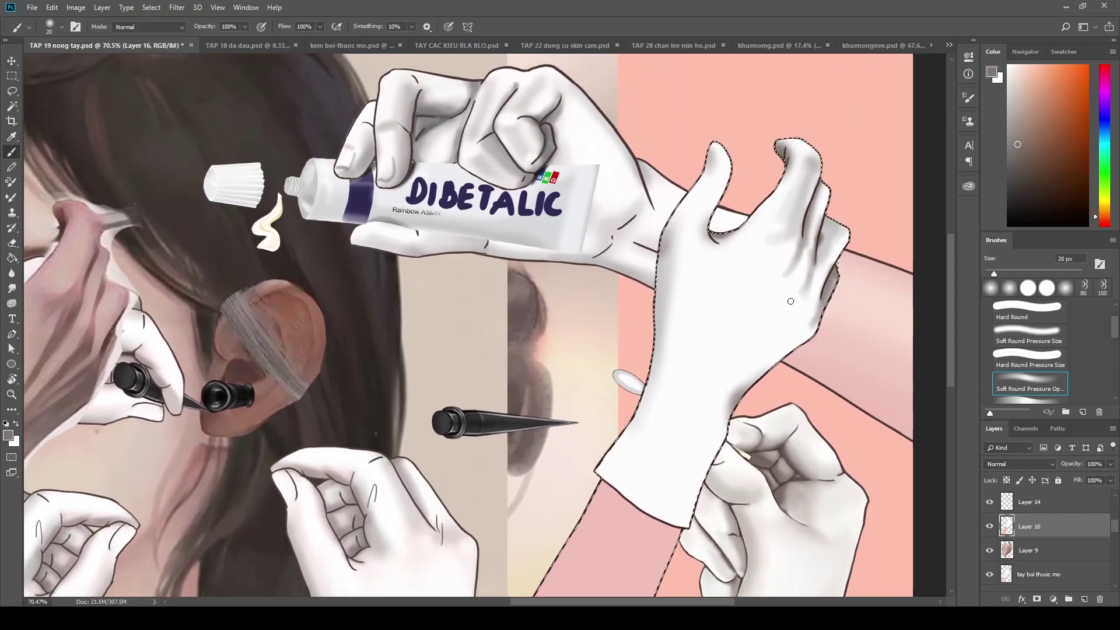
Soften the dark crease on the hand's right edge with a 100 px brush
key(bracketright)
key(bracketright)
key(bracketright)
drag(816, 318, 805, 326)
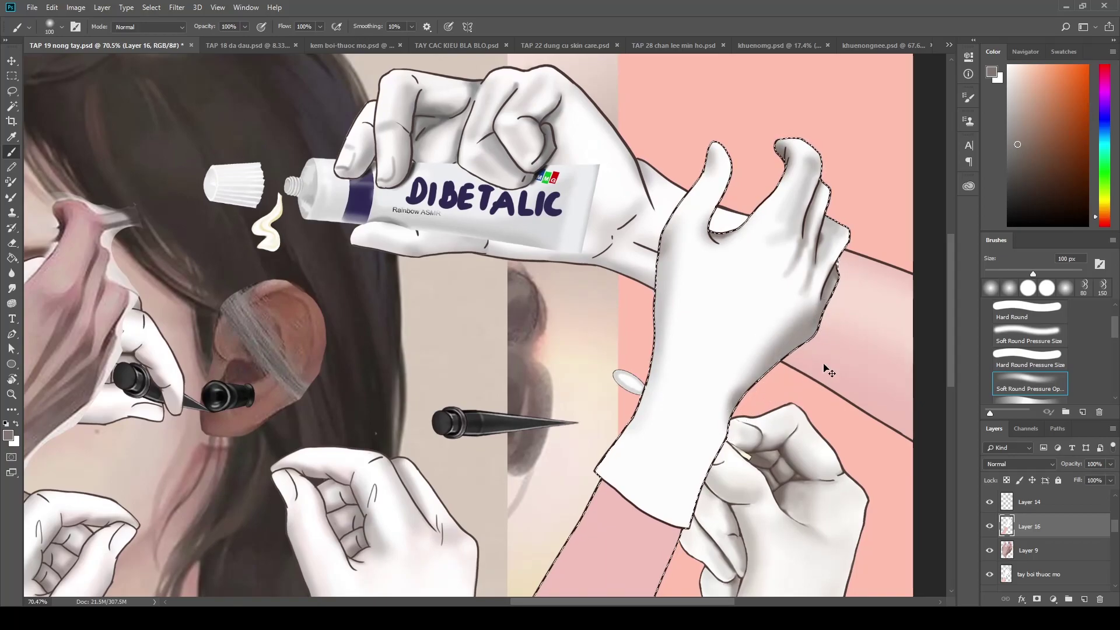
scroll(828, 371, down, 2)
scroll(828, 371, down, 5)
scroll(806, 374, up, 5)
scroll(788, 375, up, 2)
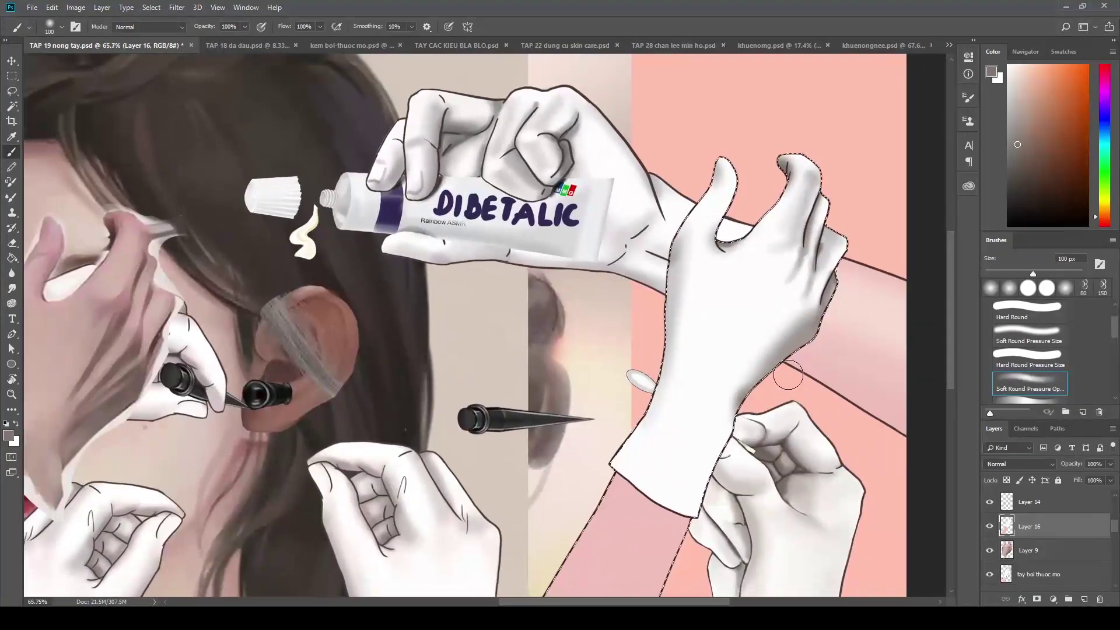
scroll(765, 350, up, 1)
scroll(753, 335, up, 1)
drag(750, 333, 814, 380)
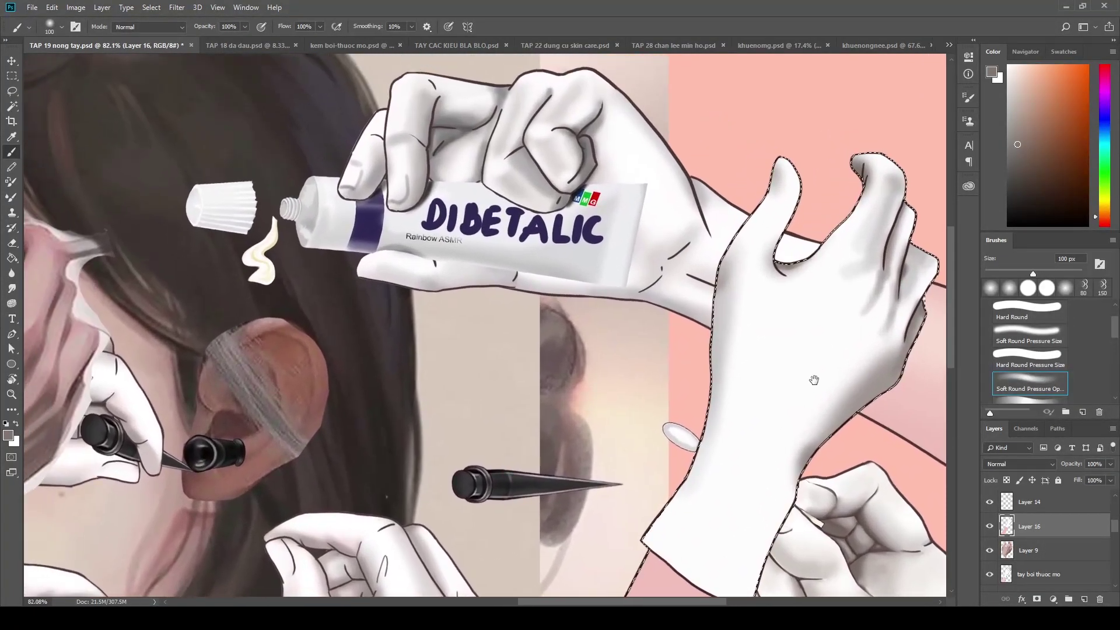
scroll(814, 380, down, 5)
scroll(790, 367, up, 2)
scroll(790, 368, up, 2)
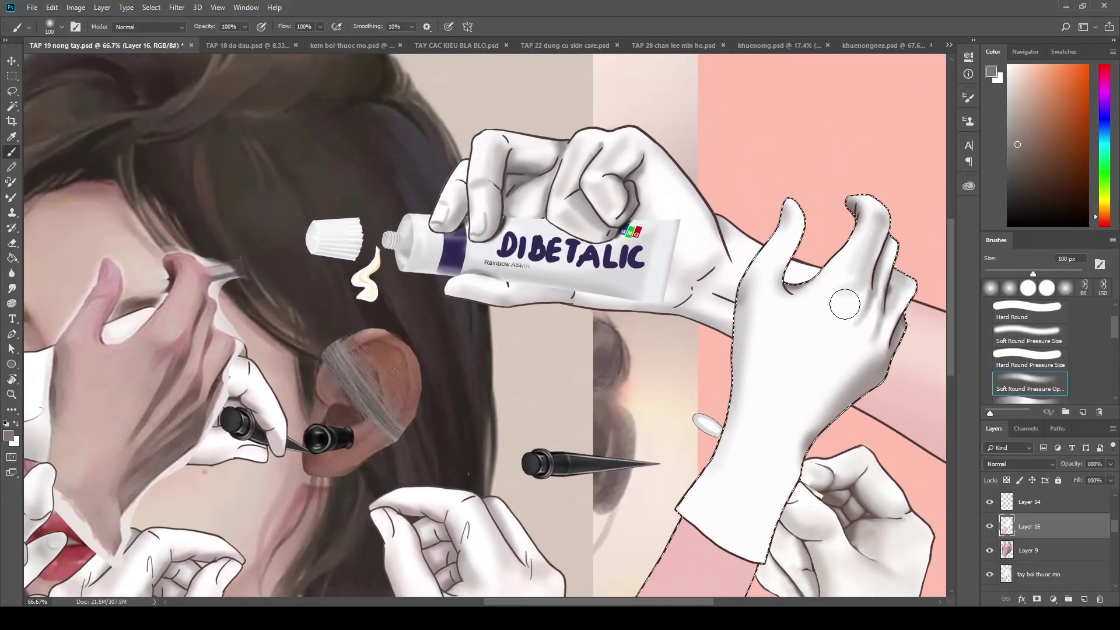
Paint grey shadows running down from the knuckles with a 50 px brush
key(bracketleft)
key(bracketleft)
key(bracketleft)
drag(866, 281, 828, 324)
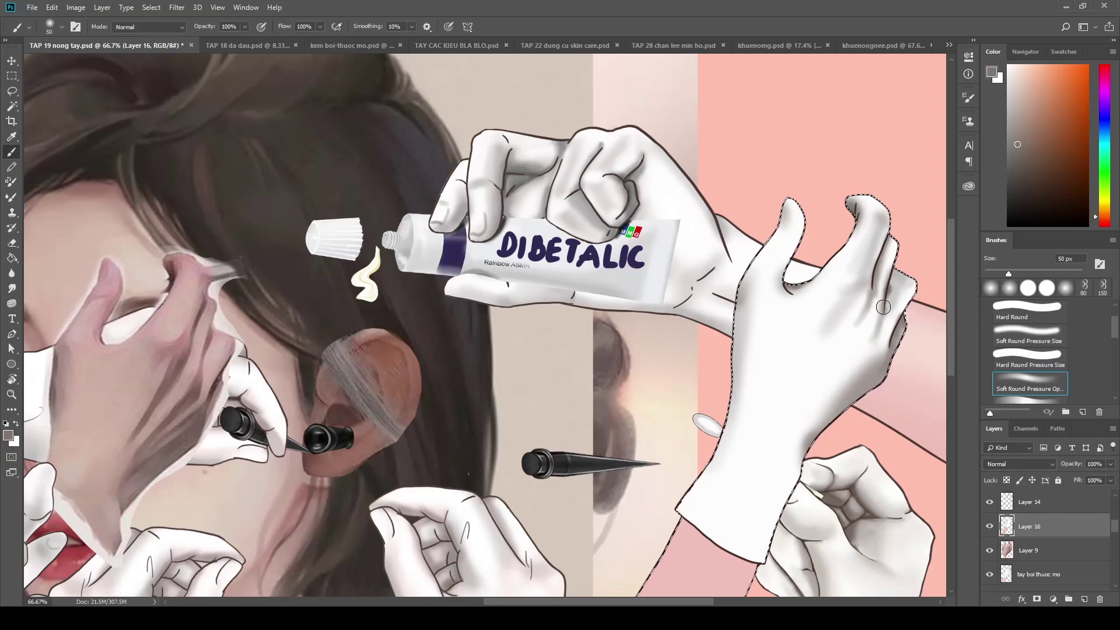
mouse_move(878, 306)
mouse_down()
mouse_move(822, 368)
mouse_move(874, 345)
mouse_move(834, 376)
mouse_up()
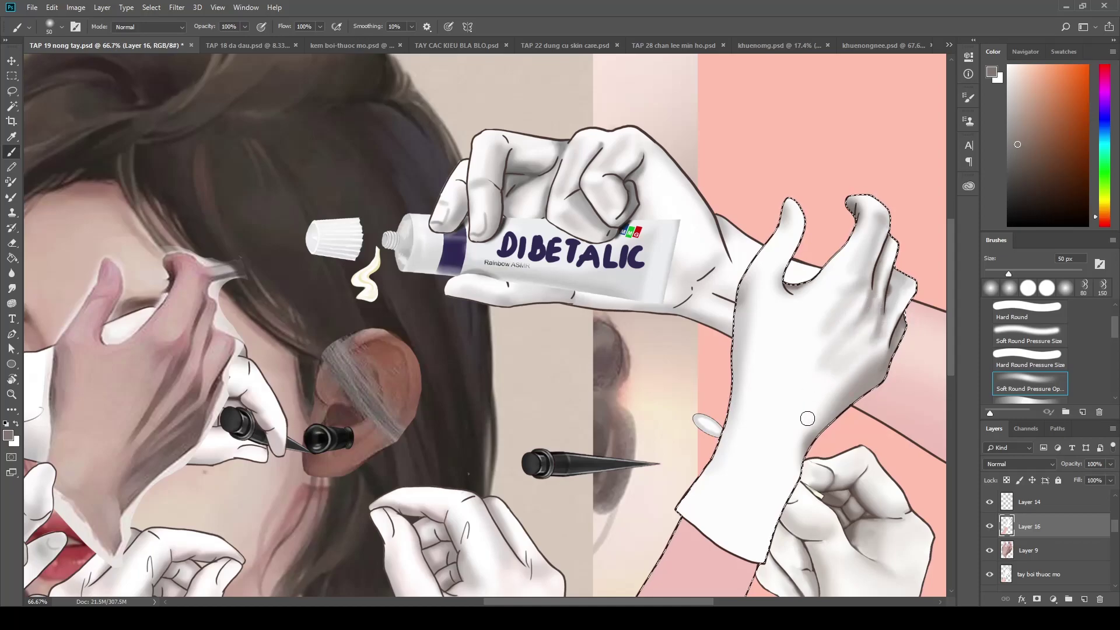
scroll(840, 379, down, 3)
scroll(864, 356, up, 4)
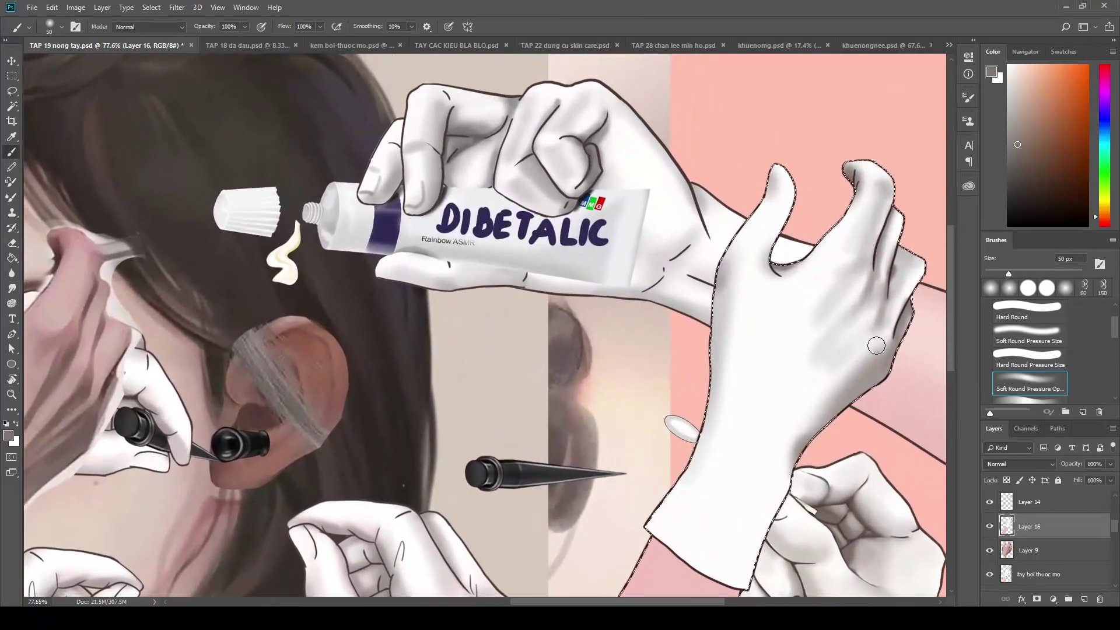
key(bracketleft)
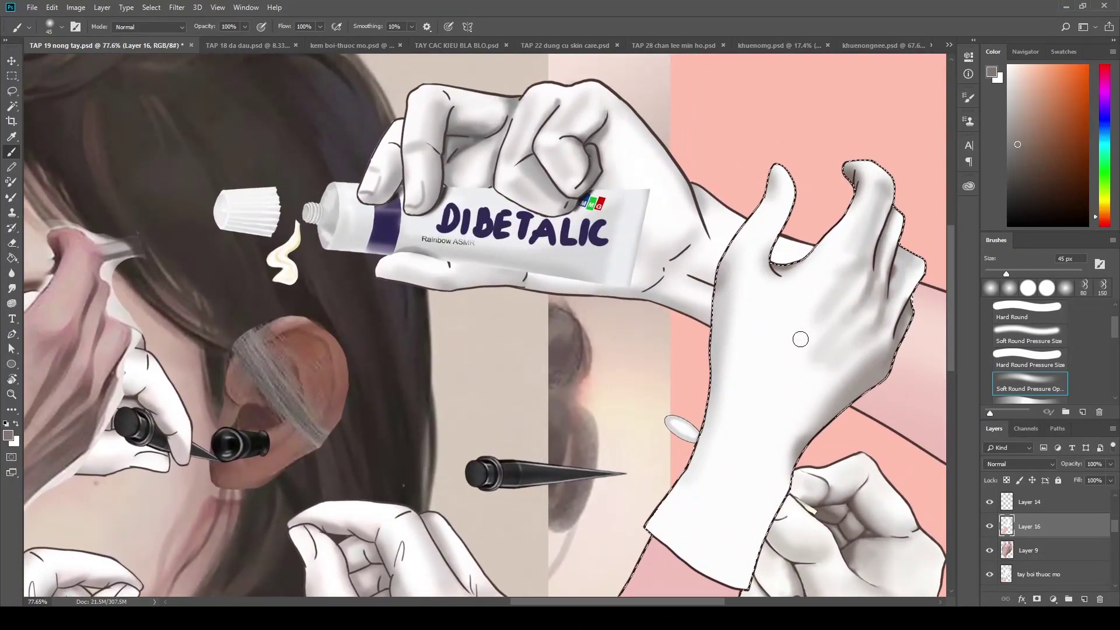
Sample the glove's white with the Eyedropper as the brush colour
key(i)
click(791, 325)
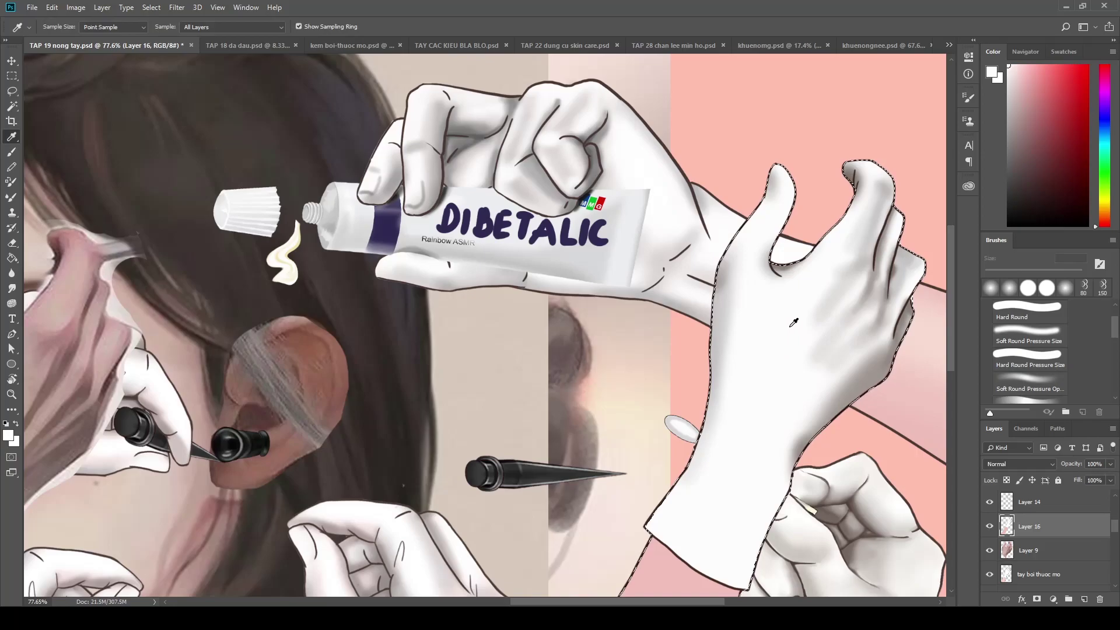
key(b)
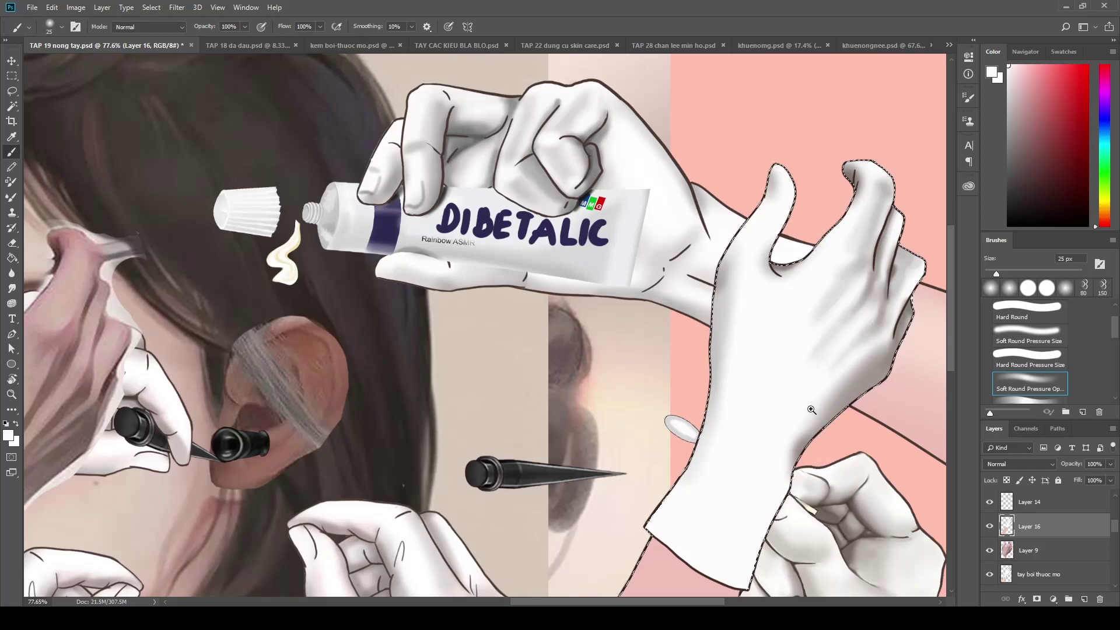
scroll(811, 410, down, 5)
scroll(817, 397, up, 4)
scroll(831, 387, up, 2)
scroll(846, 351, up, 1)
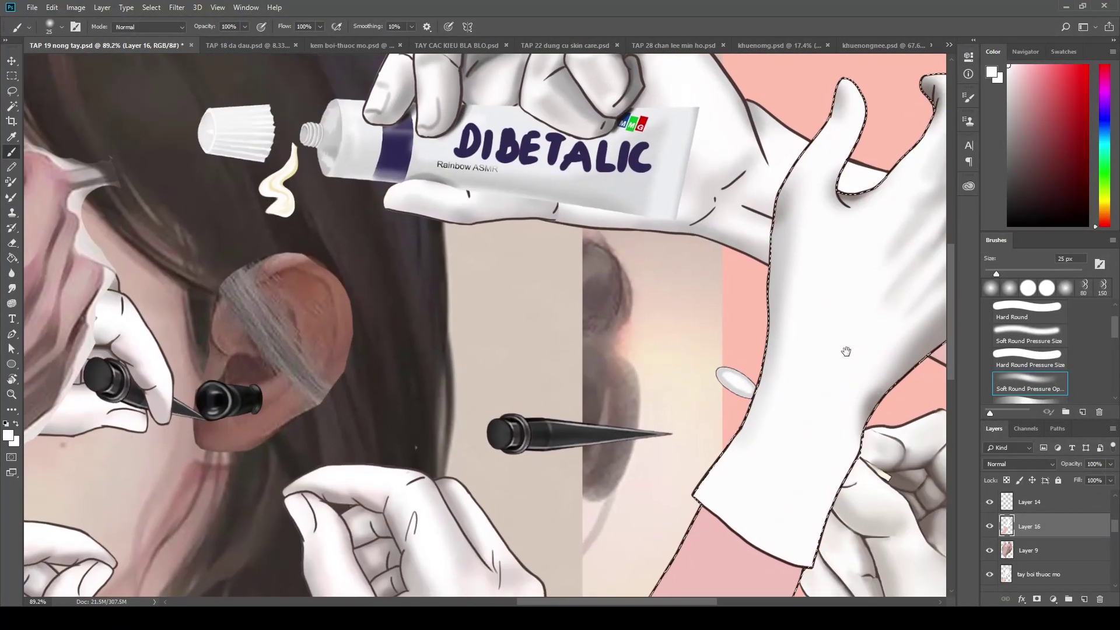
scroll(774, 371, down, 3)
scroll(775, 371, up, 3)
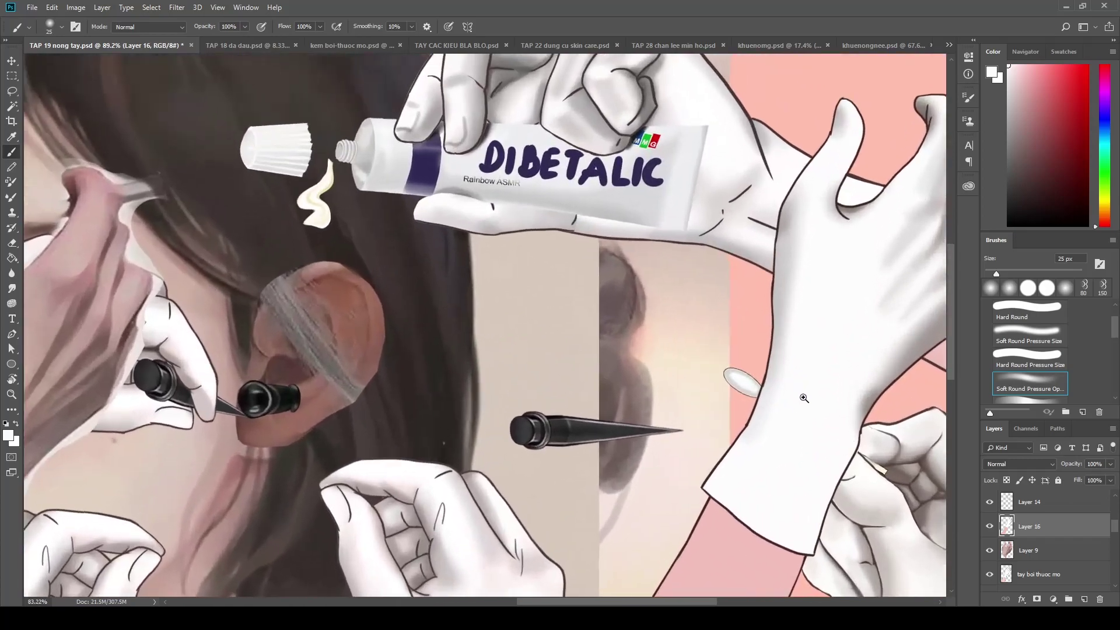
scroll(812, 342, up, 2)
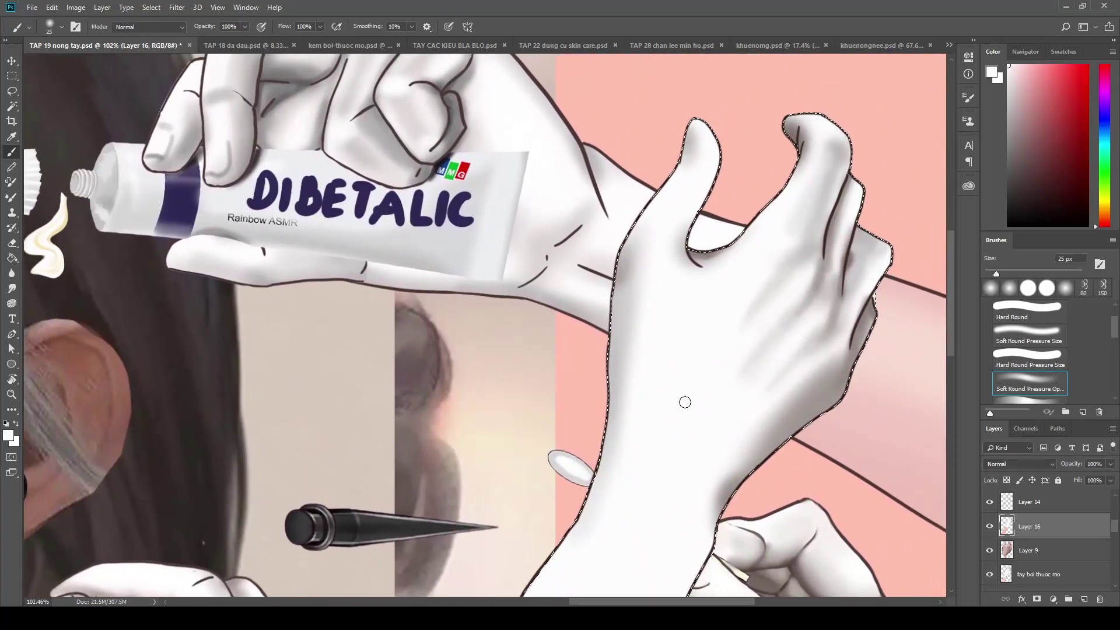
scroll(671, 403, down, 2)
scroll(661, 406, down, 2)
scroll(661, 406, up, 1)
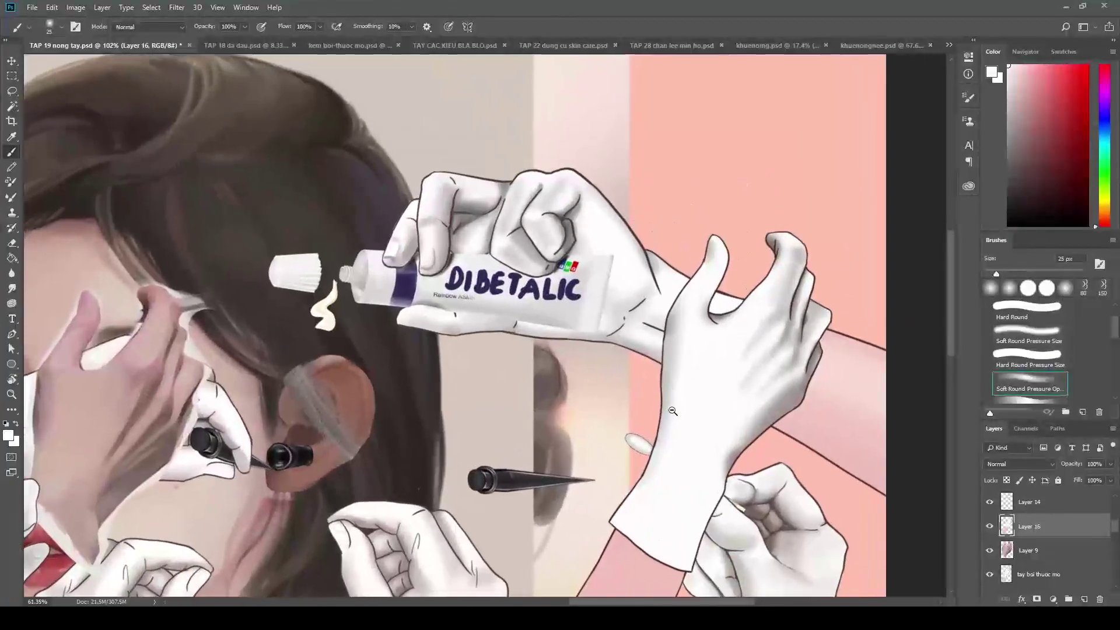
scroll(653, 404, down, 3)
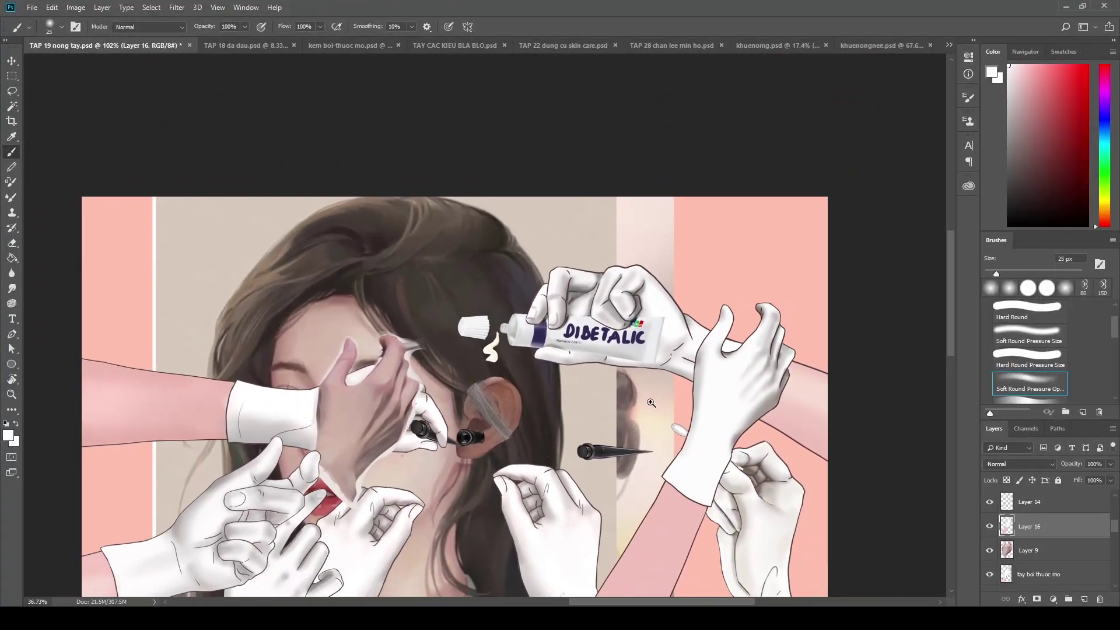
scroll(651, 403, up, 2)
scroll(692, 377, up, 1)
Sample the glove's grey and paint soft 90 px shading along the wrist and its left edge
key(i)
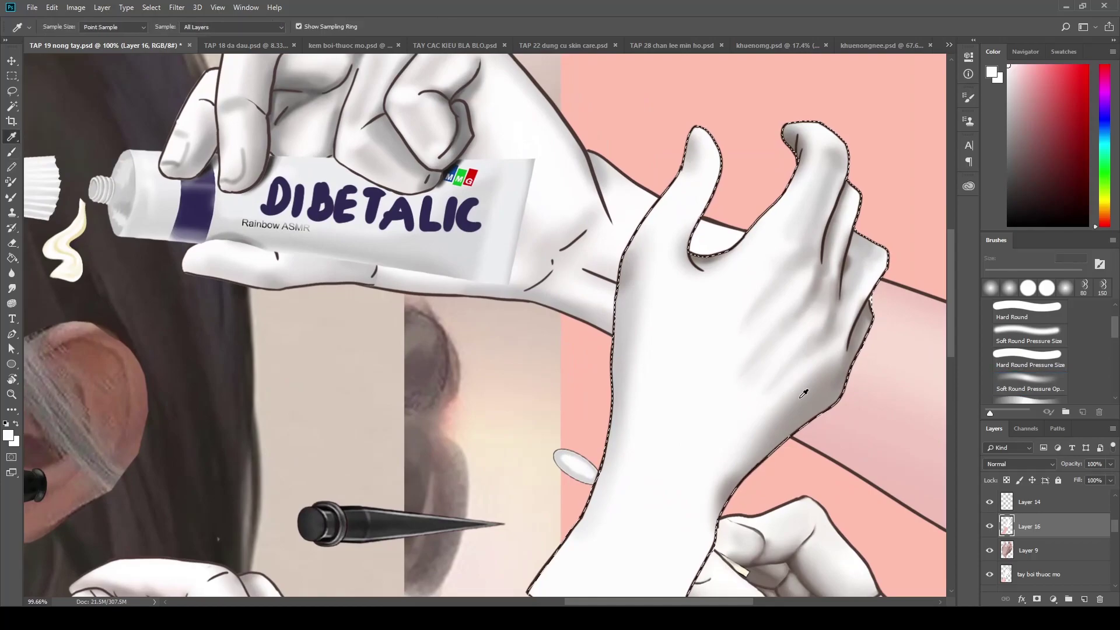
click(804, 394)
key(b)
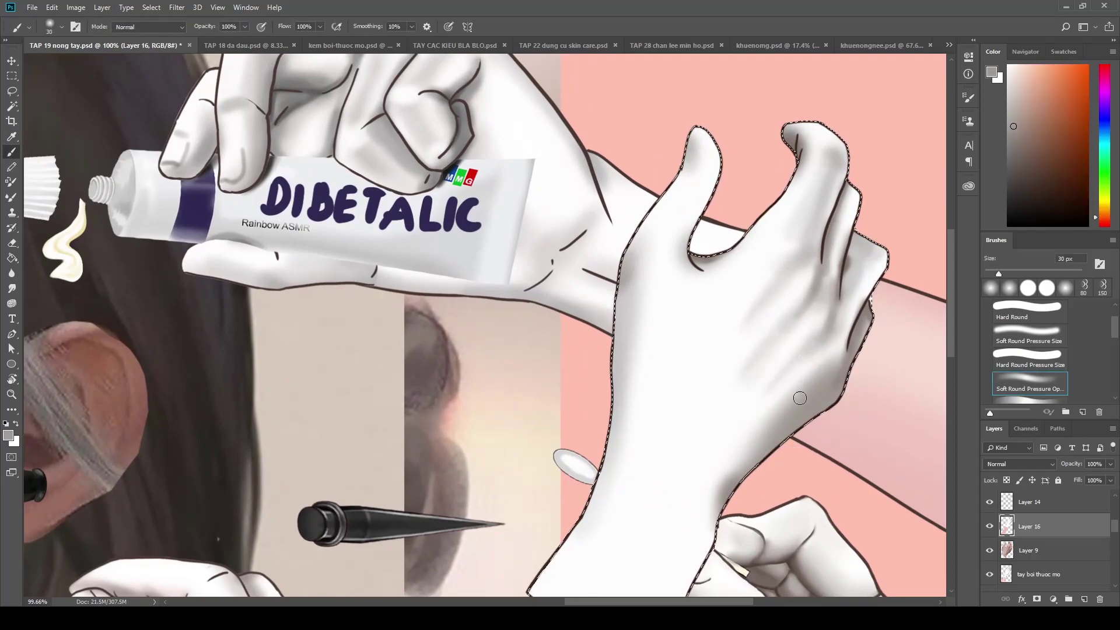
key(bracketright)
key(bracketright)
key(bracketright)
mouse_move(776, 396)
mouse_down()
mouse_move(725, 463)
mouse_move(780, 413)
mouse_move(746, 464)
mouse_up()
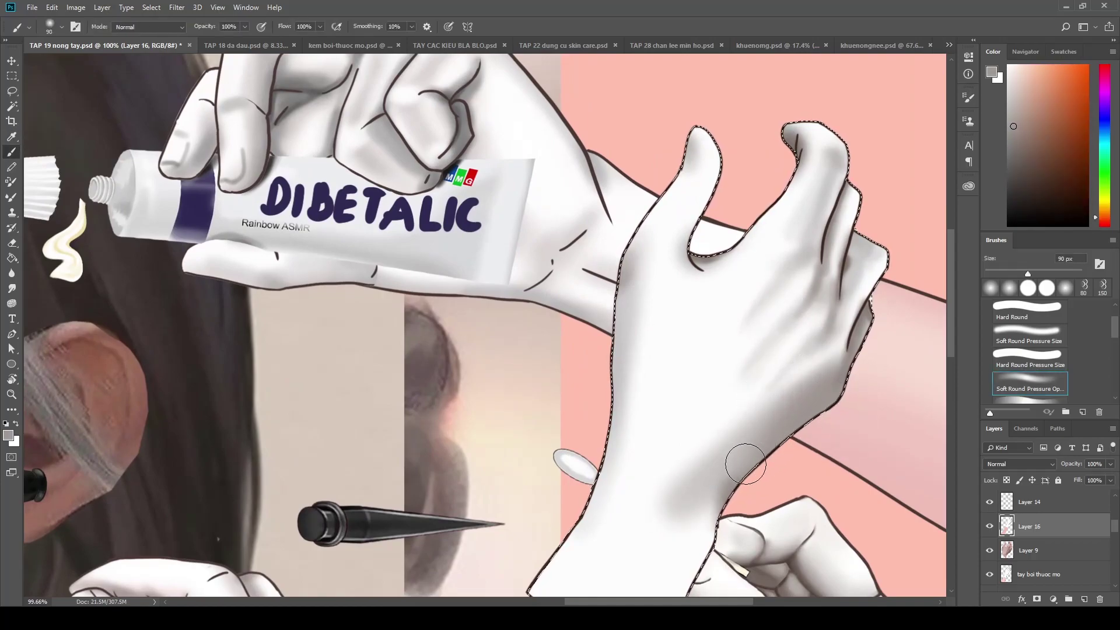
scroll(638, 520, down, 2)
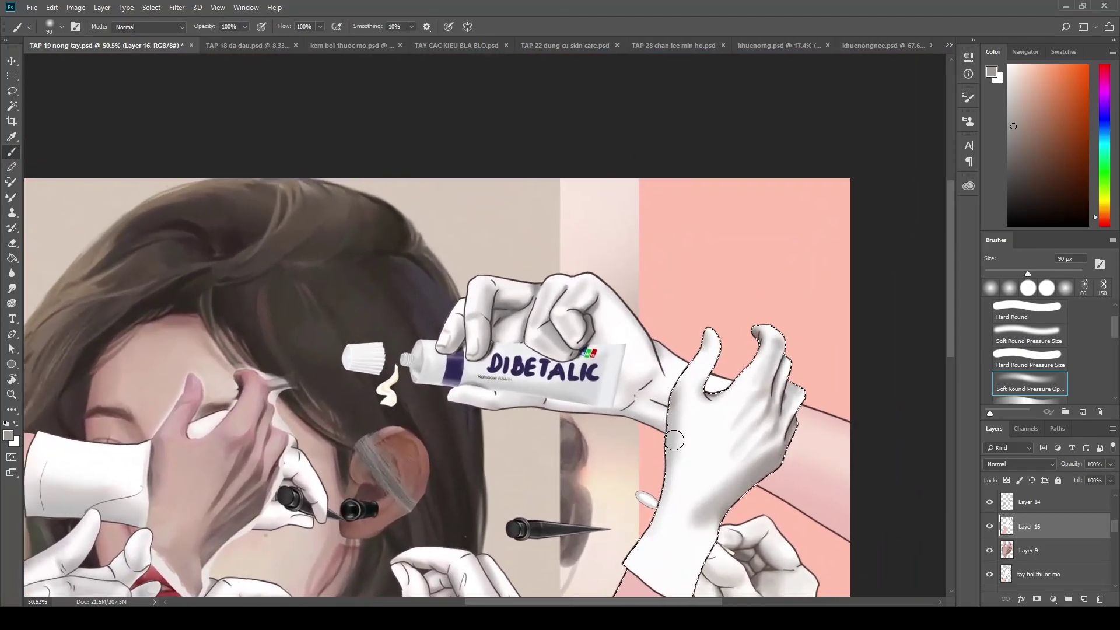
drag(674, 441, 668, 401)
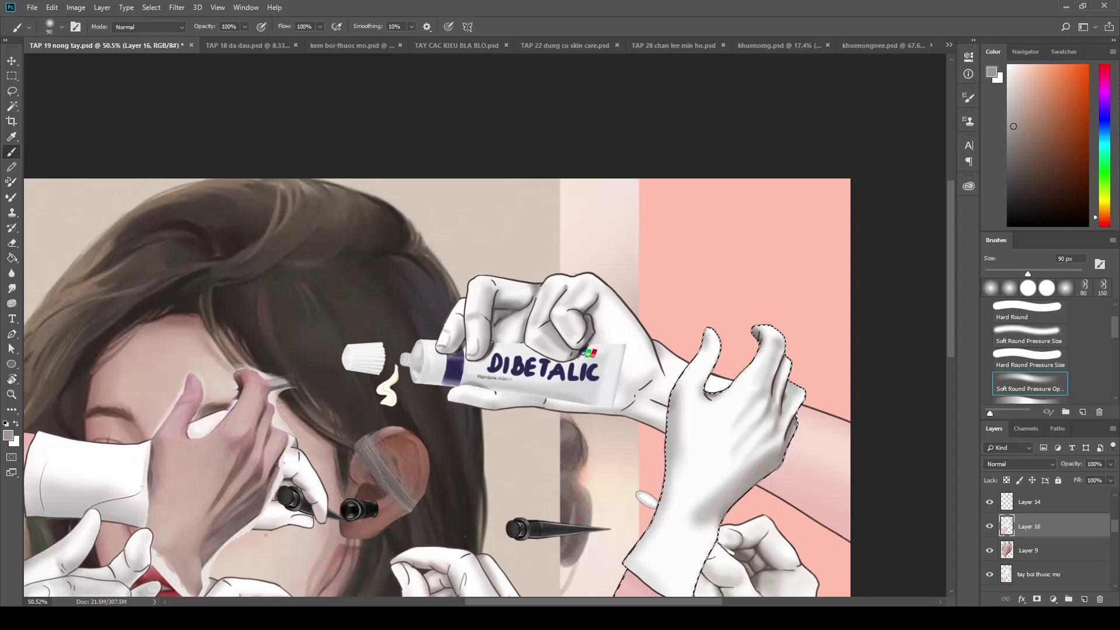
alt+scroll(702, 570, up, 2)
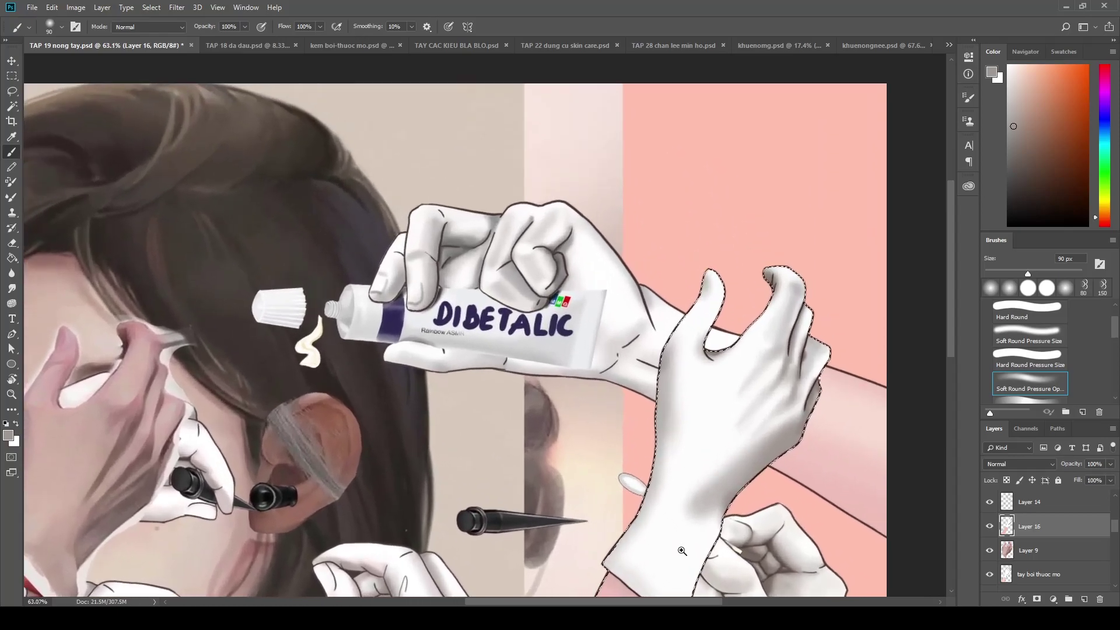
Undo the erase to restore the hand's shading, comparing it with and without shading
mouse_move(739, 381)
mouse_down()
mouse_move(701, 415)
mouse_move(746, 379)
mouse_up()
alt+scroll(745, 405, down, 2)
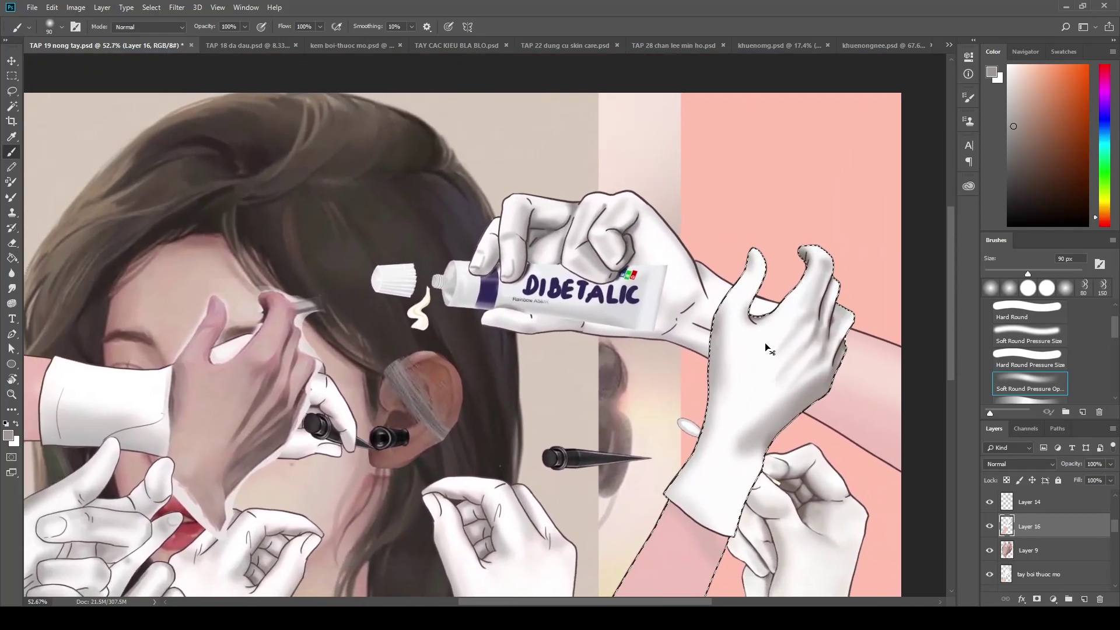
alt+scroll(750, 403, up, 1)
alt+scroll(758, 385, up, 1)
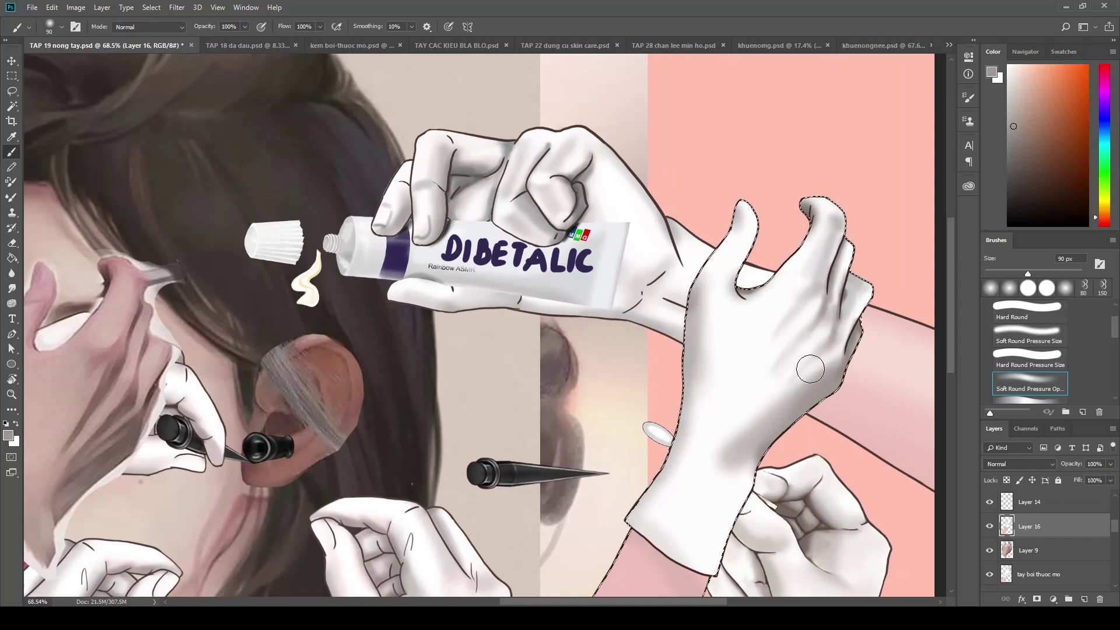
key(Delete)
key(bracketleft)
key(bracketleft)
key(ctrl+z)
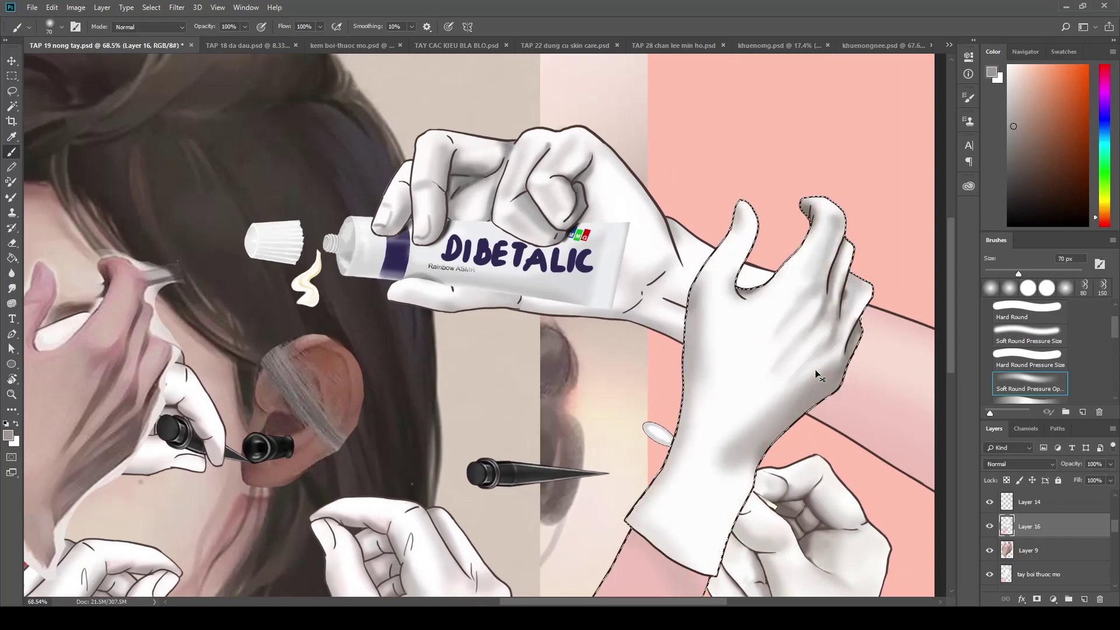
key(ctrl+d)
key(ctrl+z)
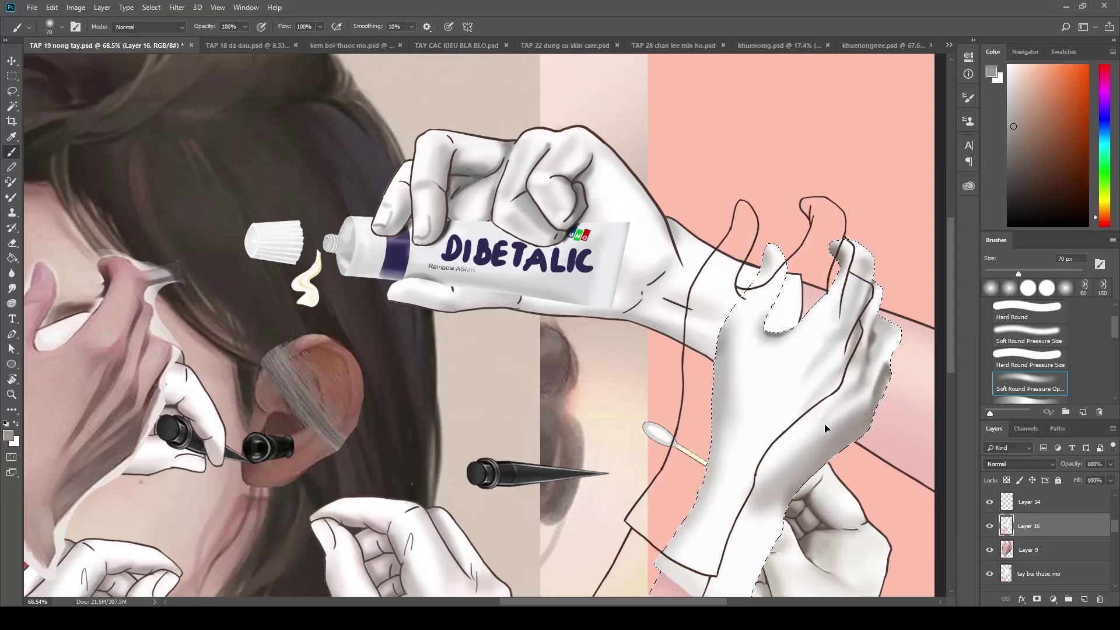
key(ctrl+z)
Reload the raised hand selection and paint grey strokes across the hand's back with a halved brush
mouse_move(840, 426)
mouse_down()
mouse_move(866, 459)
mouse_move(845, 390)
mouse_up()
key(ctrl+shift+d)
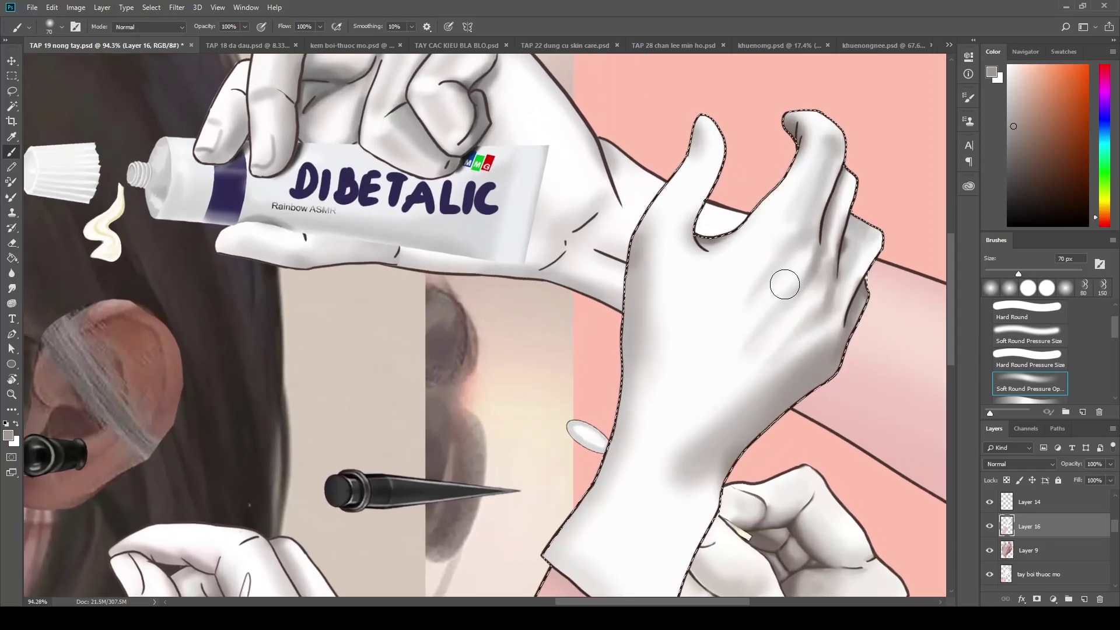
key(bracketleft)
key(bracketleft)
key(bracketleft)
drag(812, 319, 750, 393)
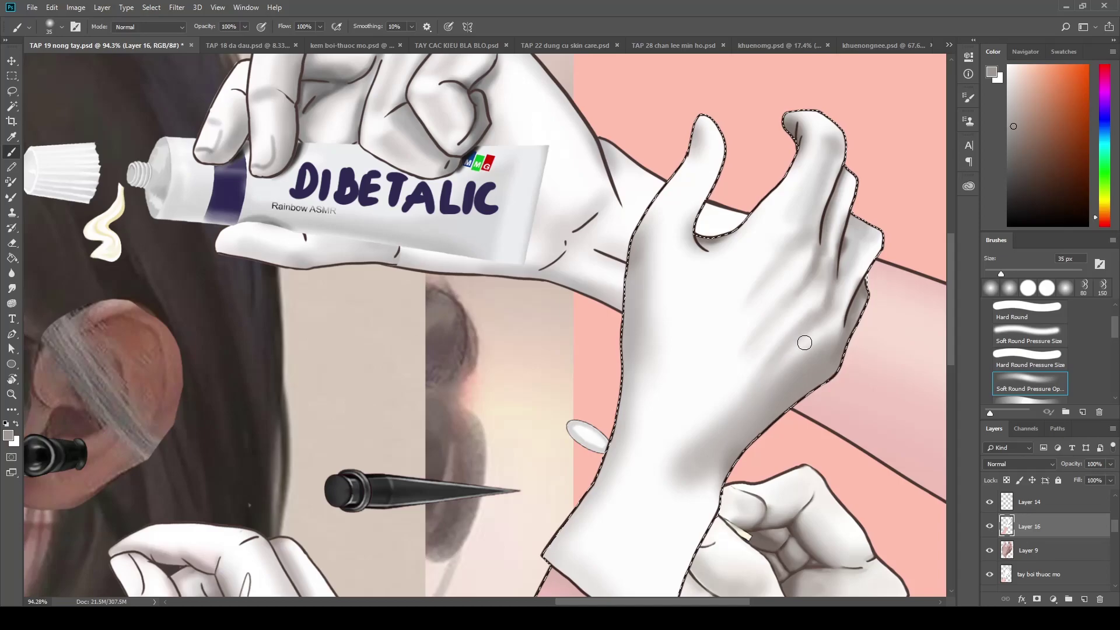
drag(773, 308, 732, 378)
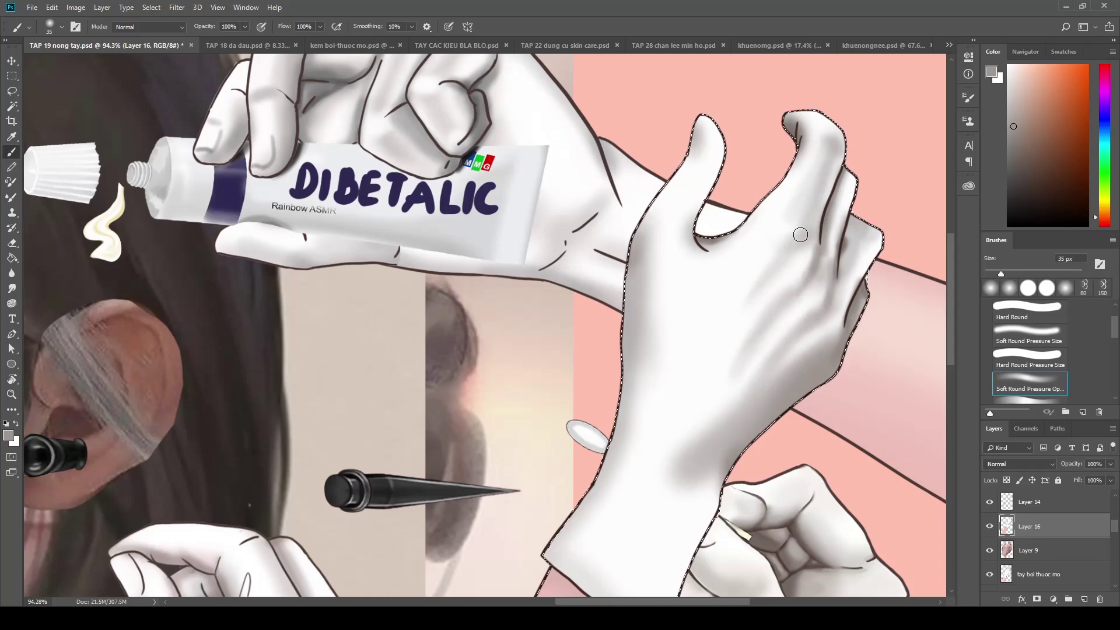
drag(785, 254, 691, 437)
mouse_move(766, 447)
mouse_down()
mouse_move(670, 435)
mouse_move(735, 435)
mouse_up()
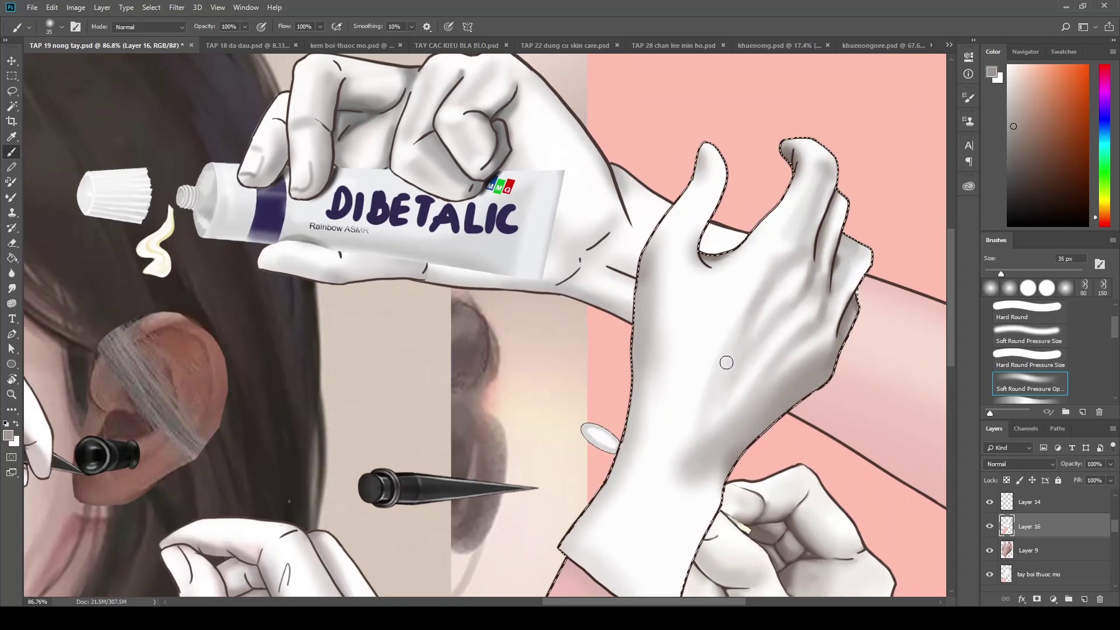
Paint soft white strokes between the knuckles, down the hand's back and near the wrist
alt+click(715, 310)
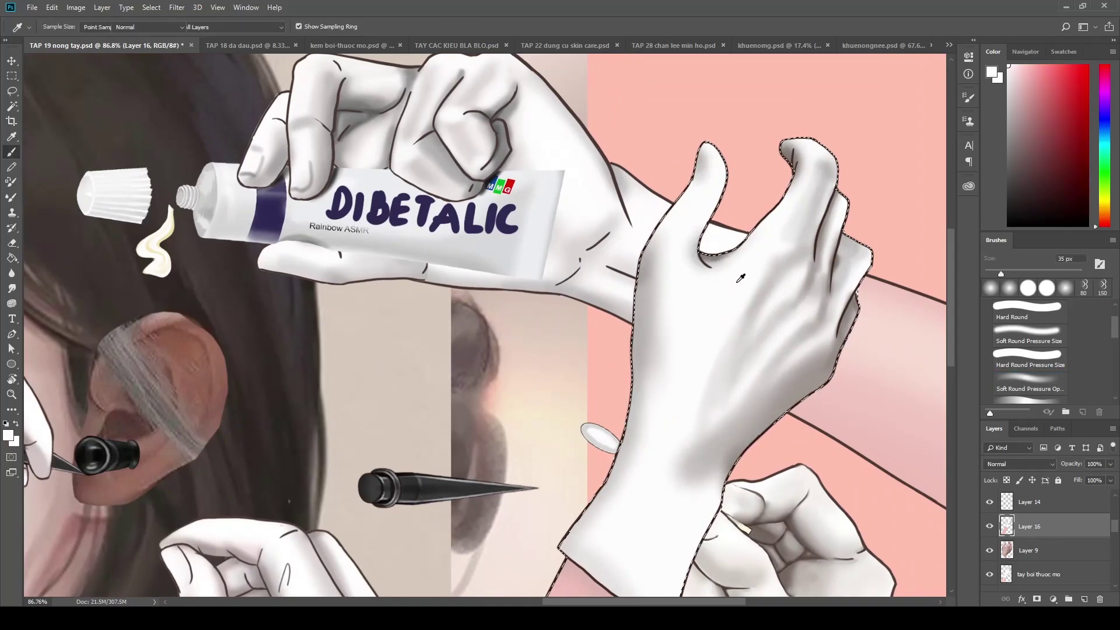
drag(735, 344, 755, 247)
drag(750, 304, 730, 317)
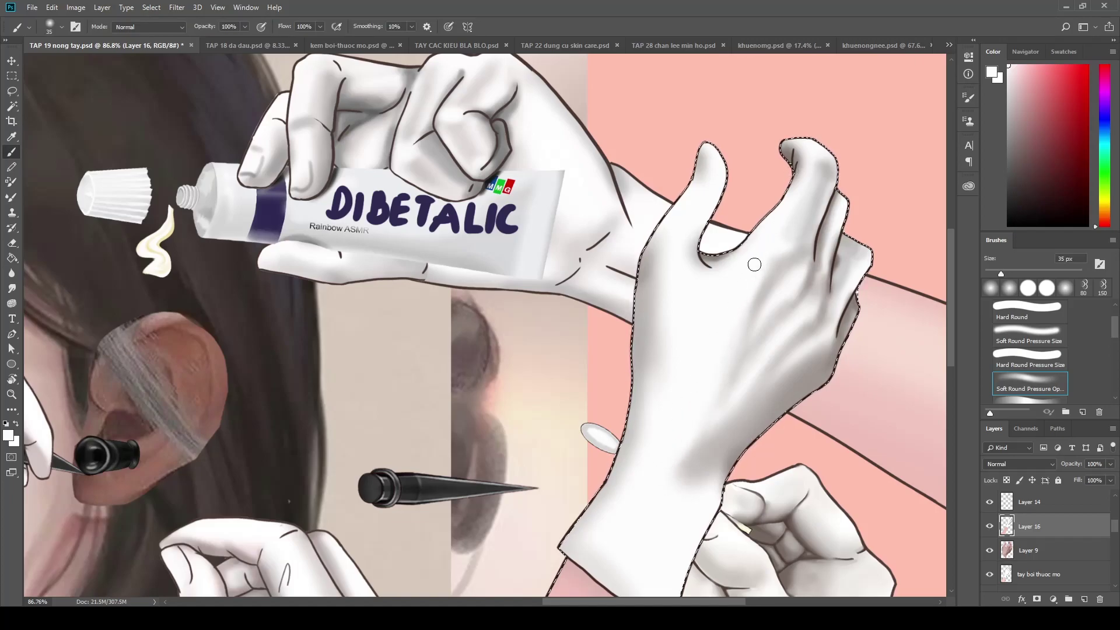
mouse_move(770, 246)
mouse_down()
mouse_move(739, 299)
mouse_move(750, 292)
mouse_move(725, 391)
mouse_up()
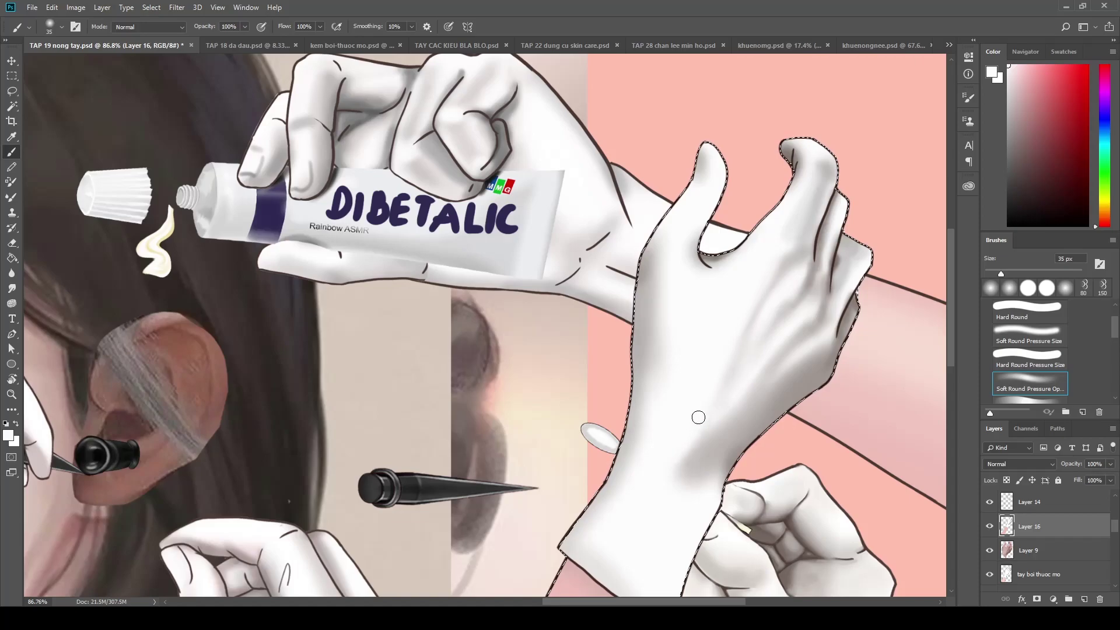
drag(800, 342, 714, 438)
mouse_move(778, 365)
mouse_down()
mouse_move(690, 450)
mouse_move(655, 515)
mouse_up()
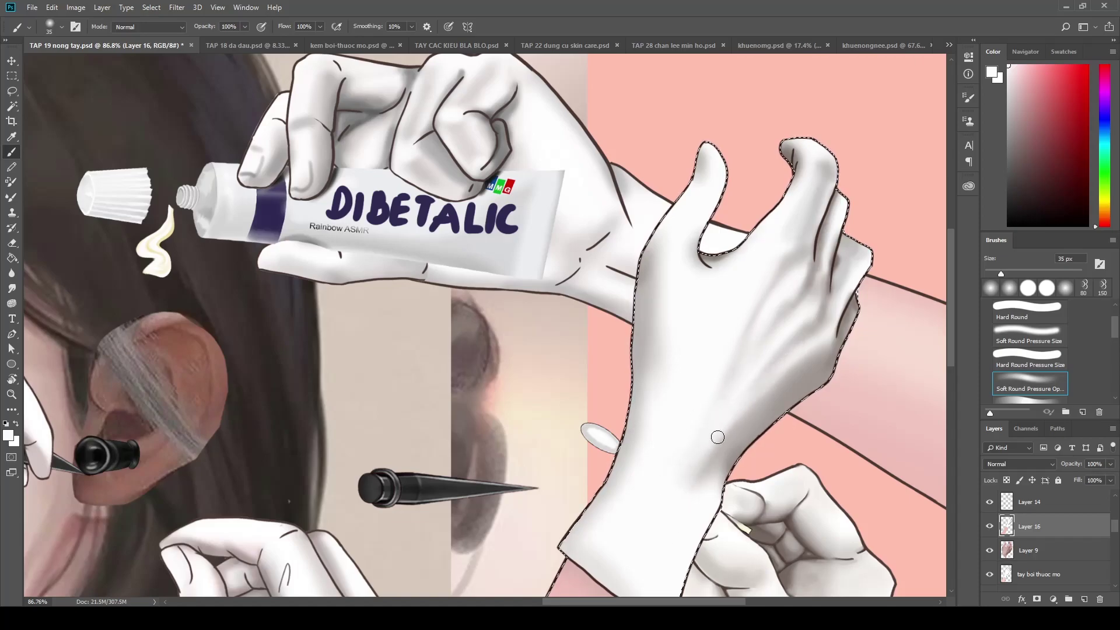
mouse_move(793, 363)
mouse_down()
mouse_move(726, 437)
mouse_move(734, 428)
mouse_up()
drag(814, 360, 719, 449)
Reload the selection around Layer 16's raised arm and glove
scroll(671, 465, down, 5)
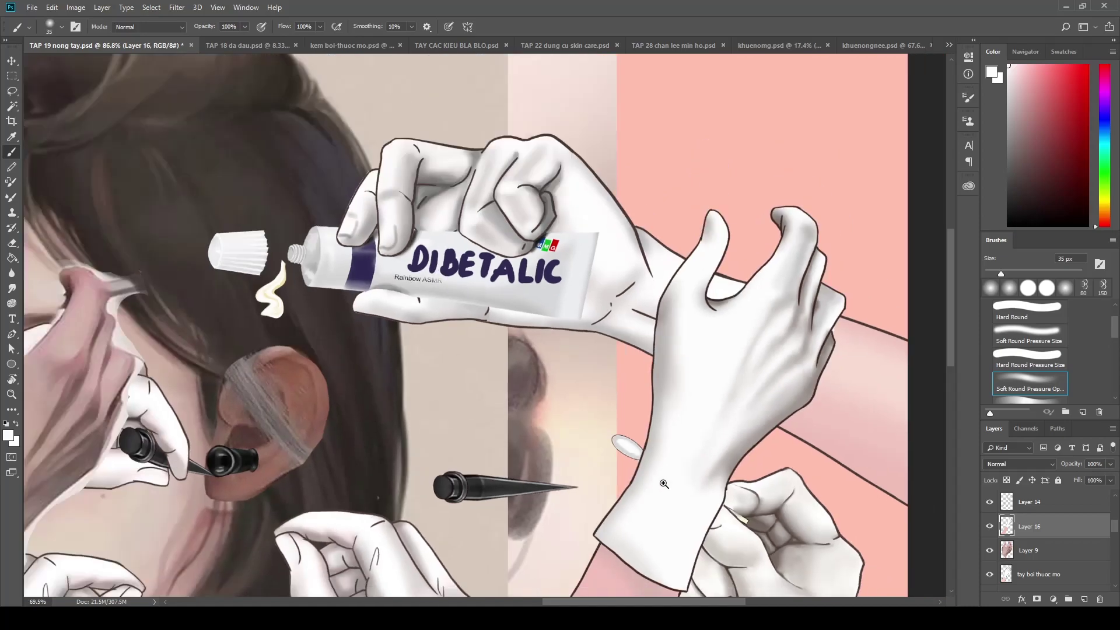
scroll(666, 507, up, 3)
key(ctrl+h)
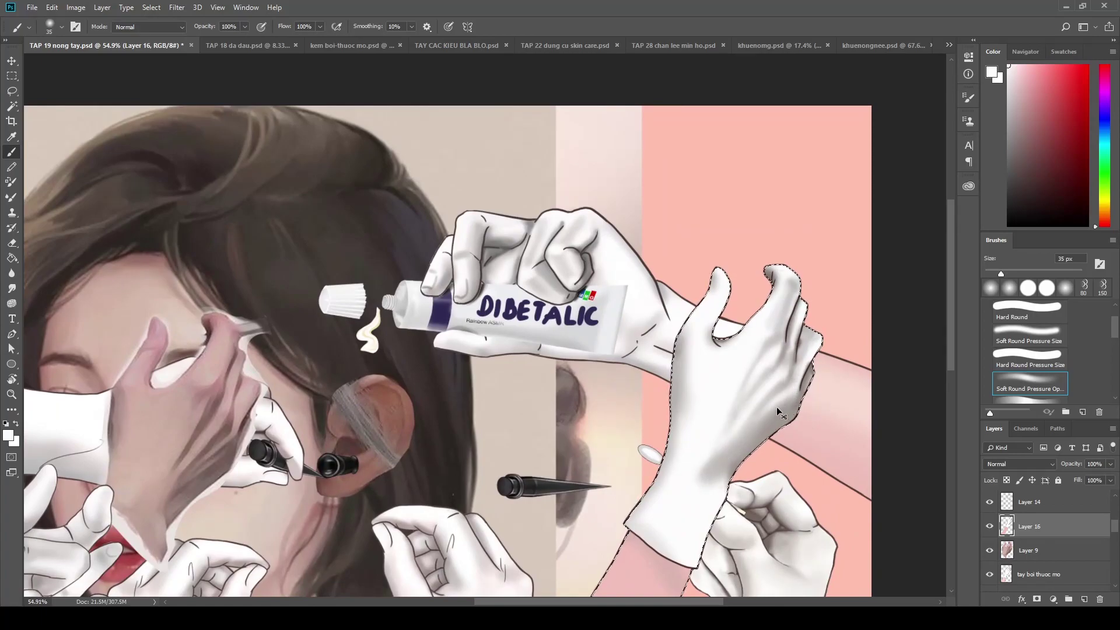
scroll(782, 436, up, 3)
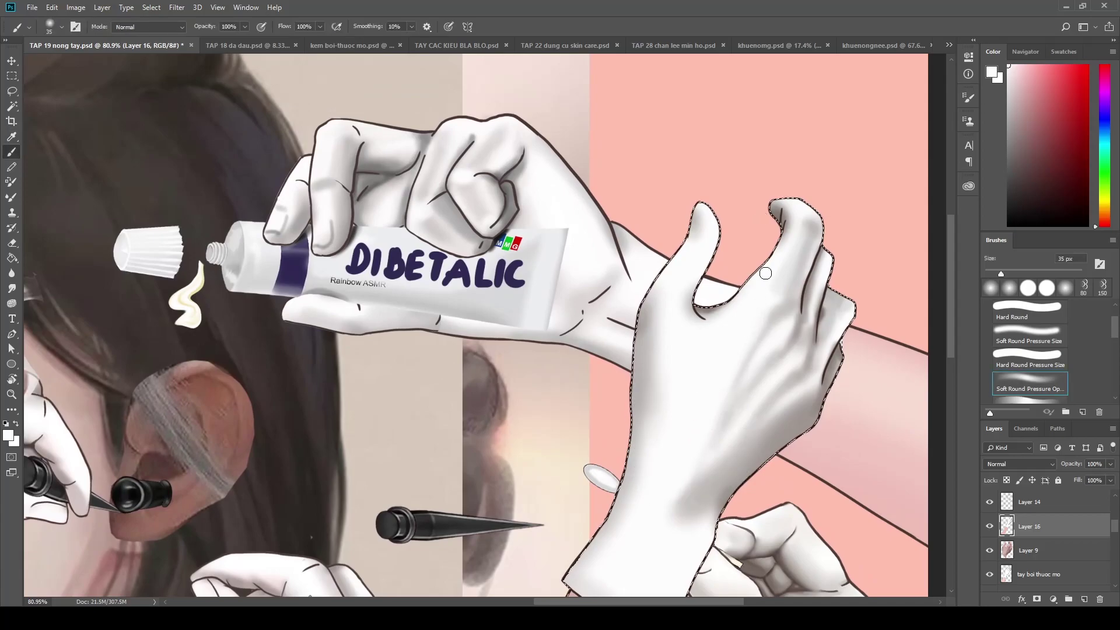
Enlarge the brush to 150 px for broad shading
key(bracketright)
key(bracketright)
key(bracketright)
key(bracketright)
key(bracketright)
key(bracketright)
key(bracketright)
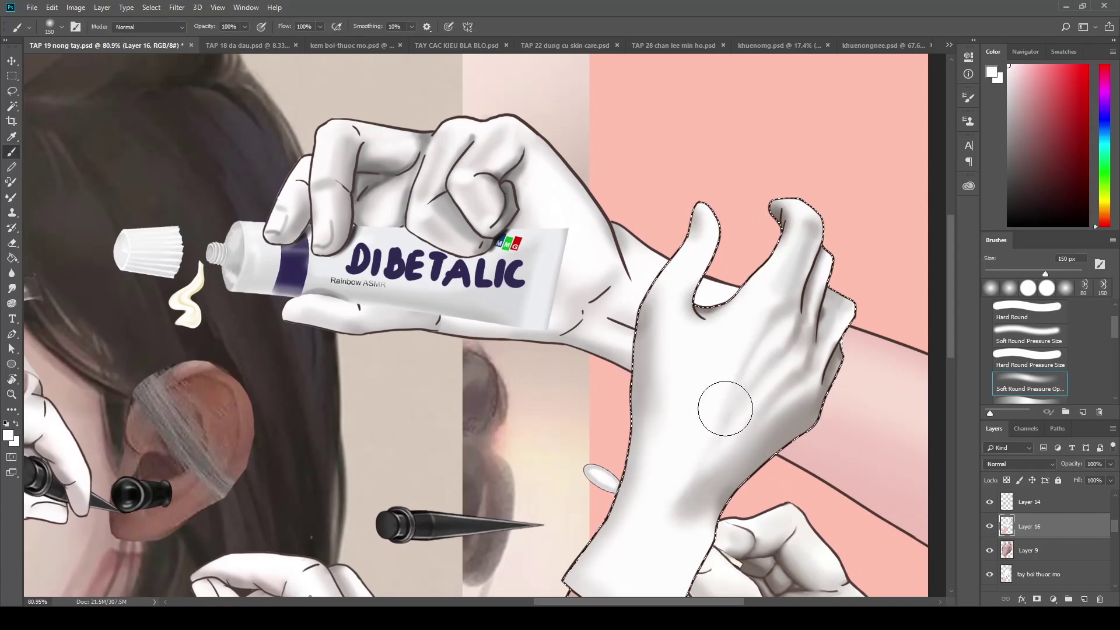
key(bracketright)
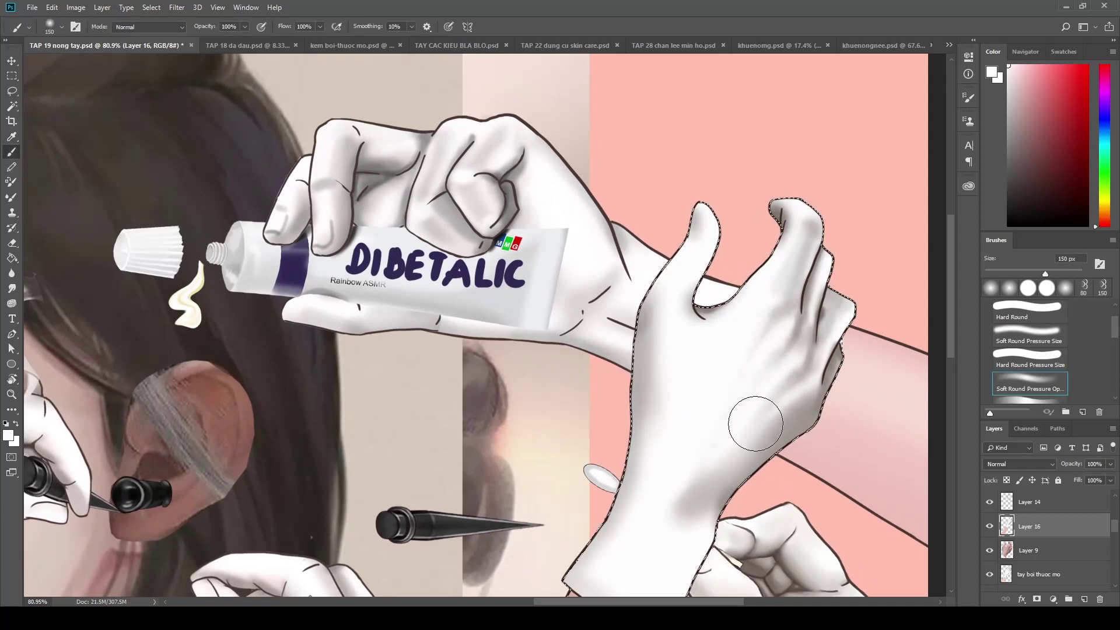
scroll(652, 488, down, 5)
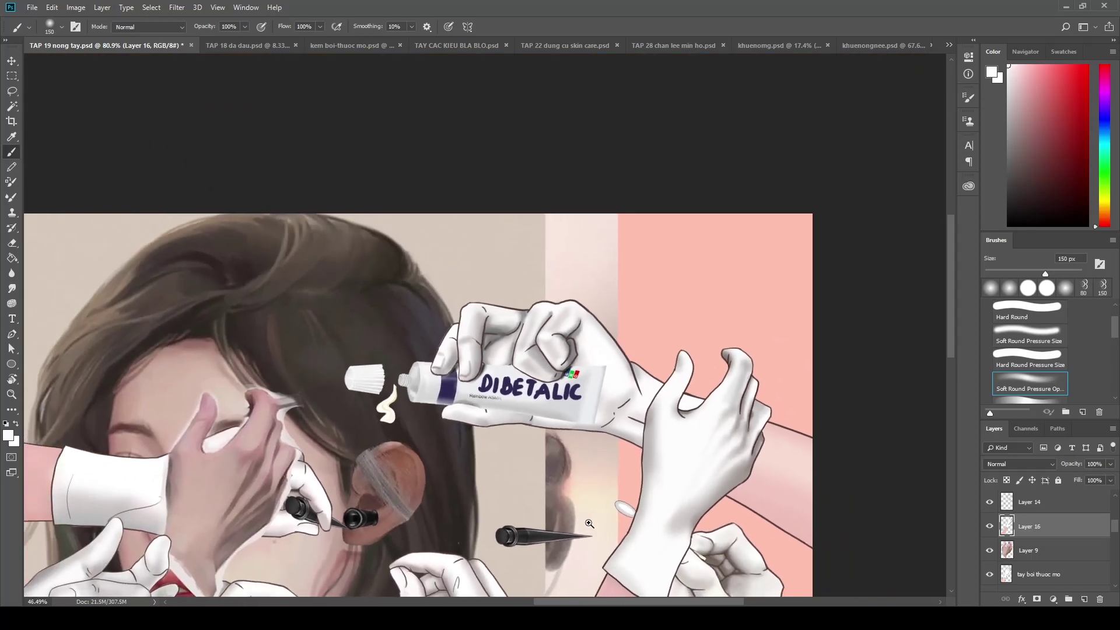
scroll(765, 303, up, 6)
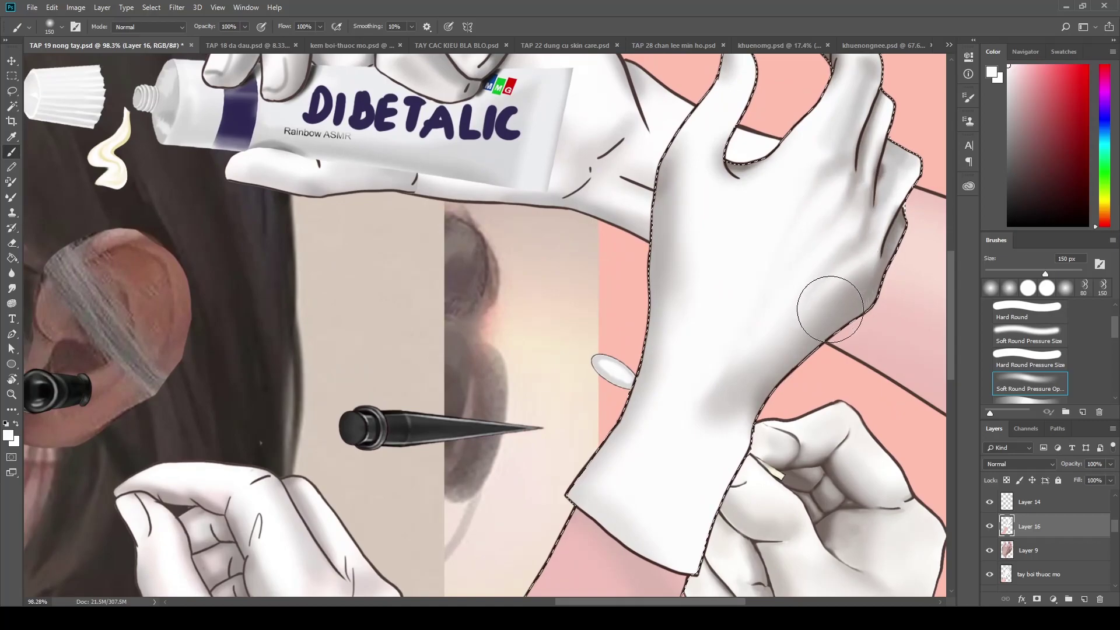
scroll(704, 310, down, 3)
scroll(703, 309, down, 4)
scroll(729, 303, up, 4)
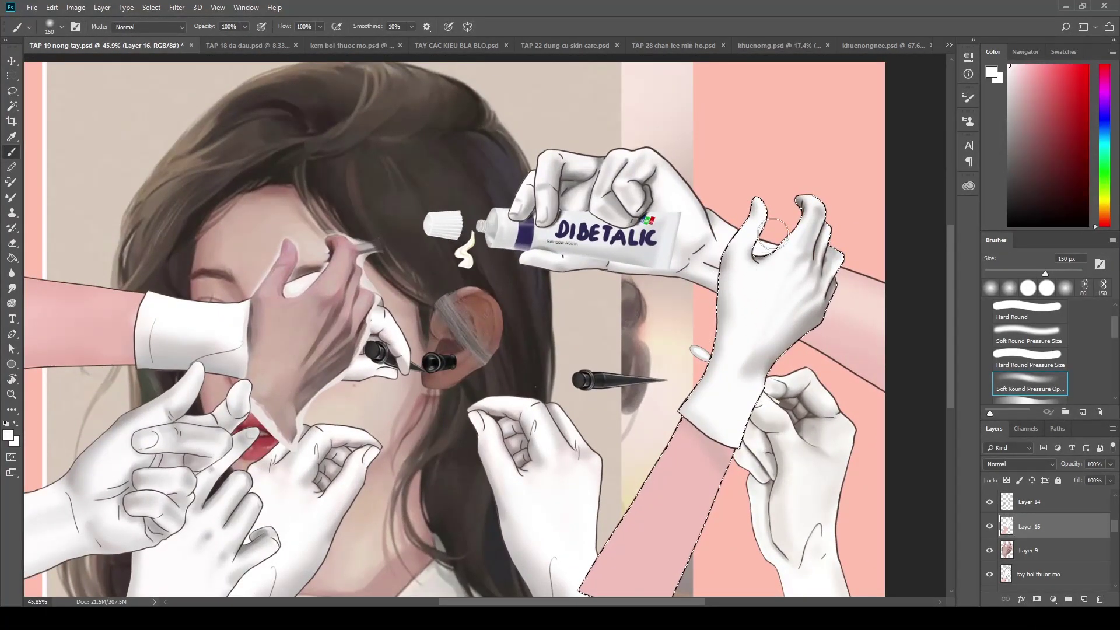
scroll(759, 323, up, 1)
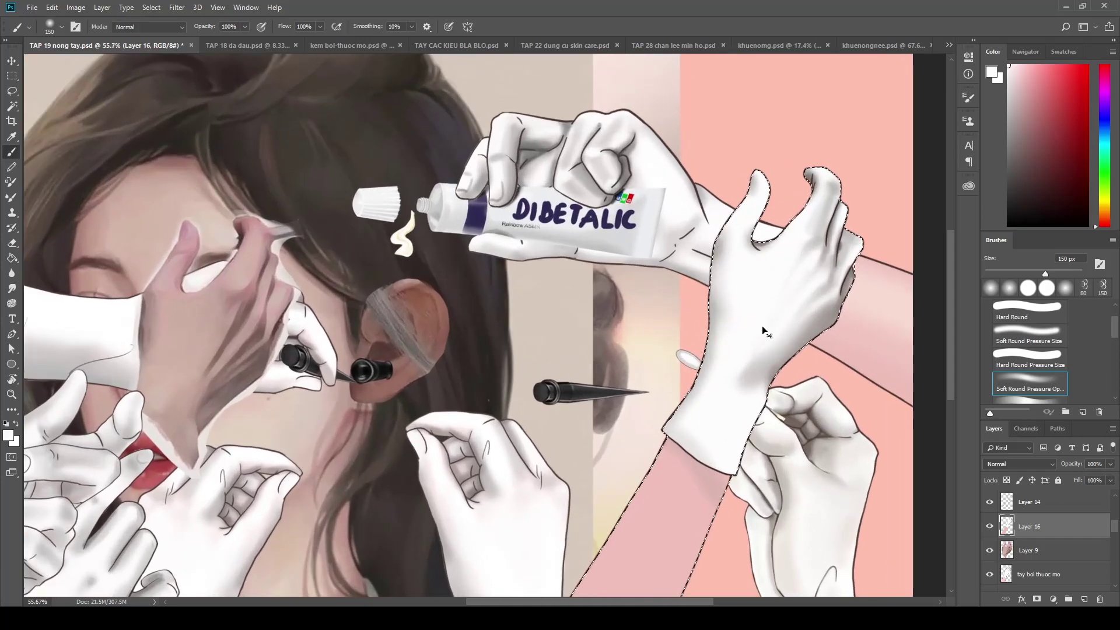
scroll(764, 330, down, 3)
scroll(758, 344, down, 1)
scroll(752, 362, up, 4)
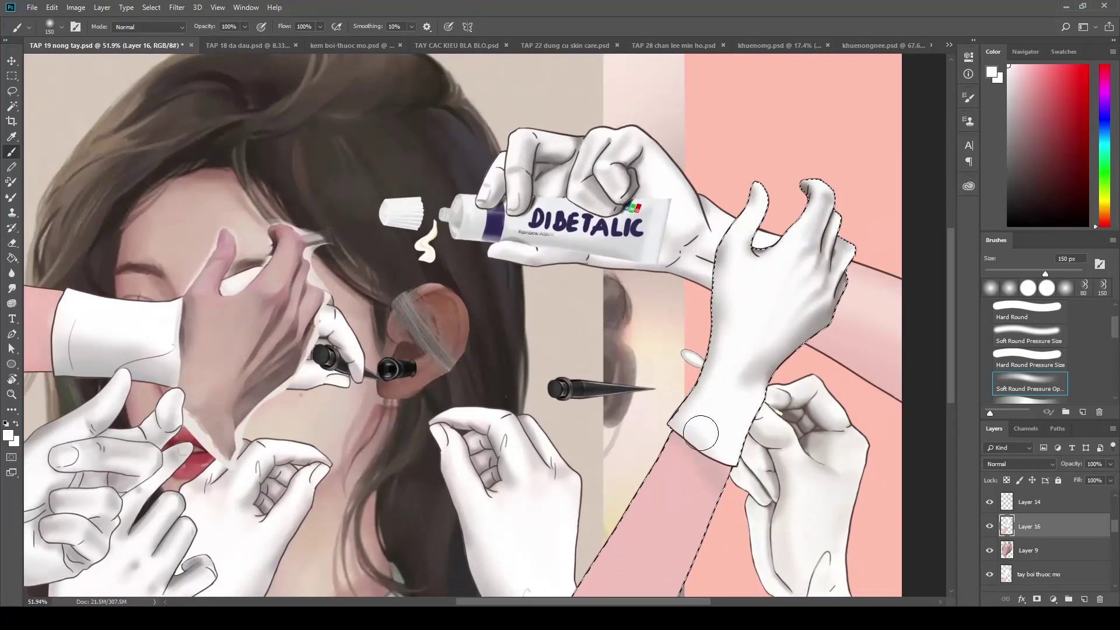
scroll(730, 454, down, 1)
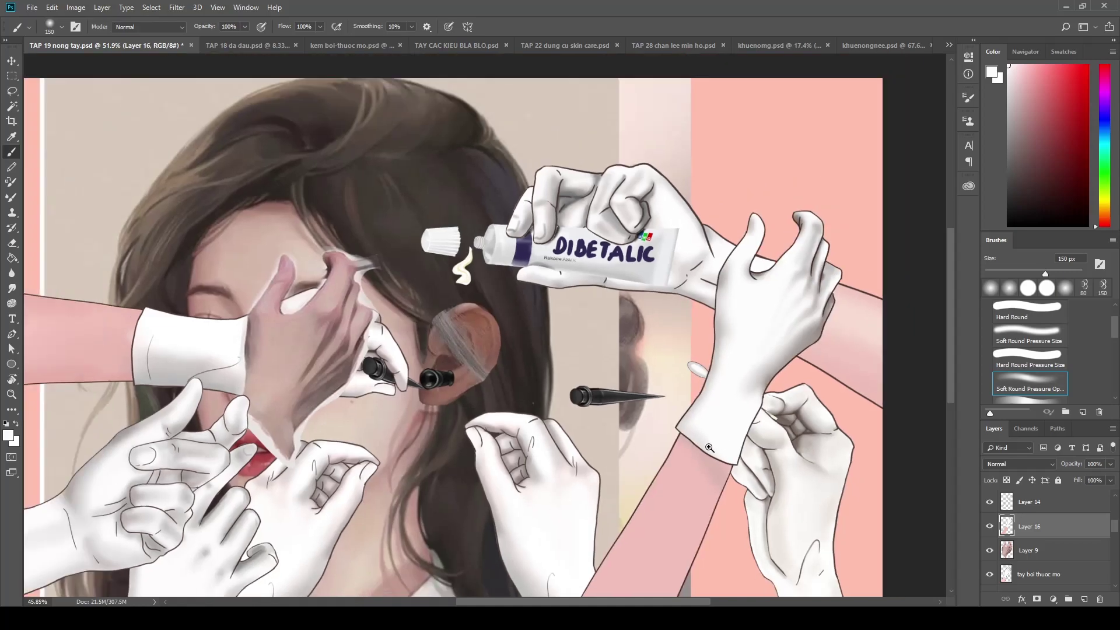
scroll(738, 452, up, 2)
scroll(744, 449, down, 2)
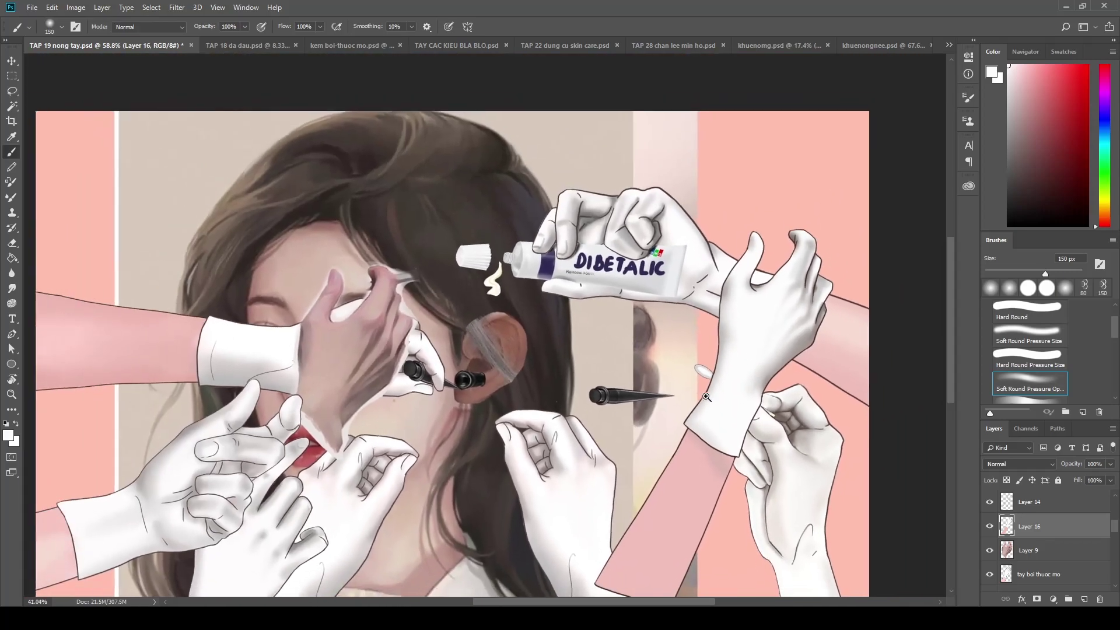
scroll(735, 327, down, 1)
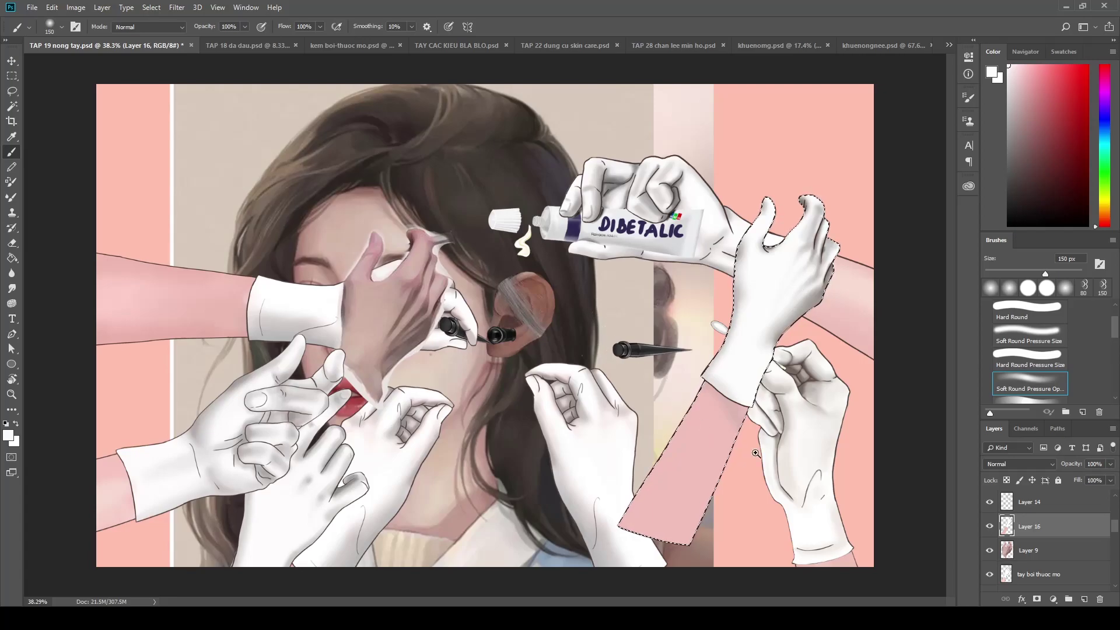
scroll(754, 436, up, 2)
Brighten the cuff lines with white, then paint the arm's pink over the glove edge
scroll(776, 449, up, 2)
drag(785, 456, 765, 408)
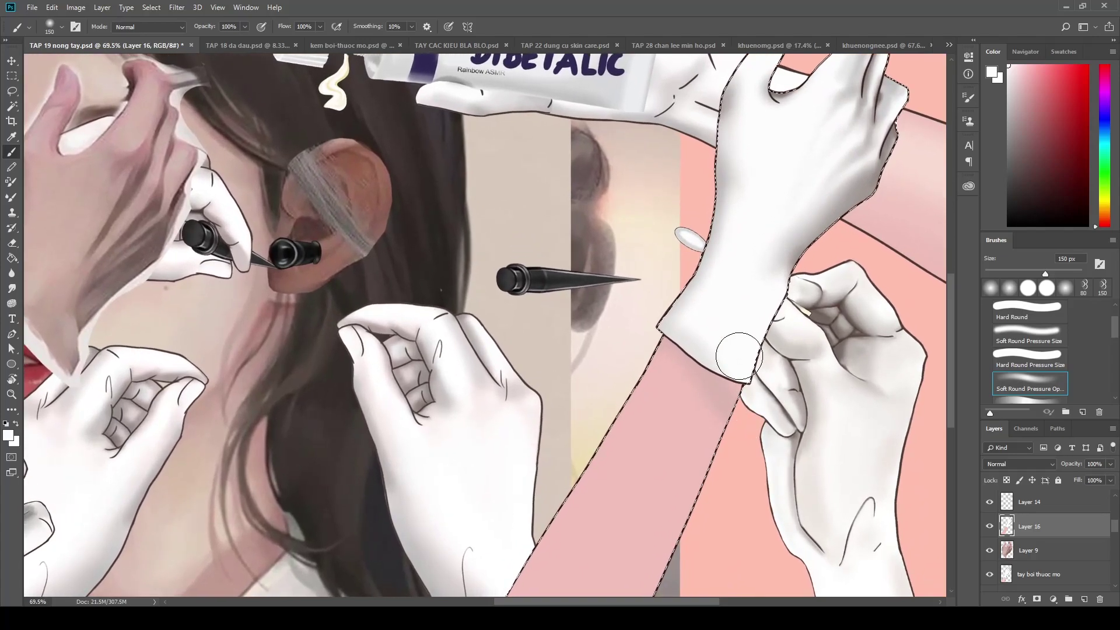
alt+click(705, 421)
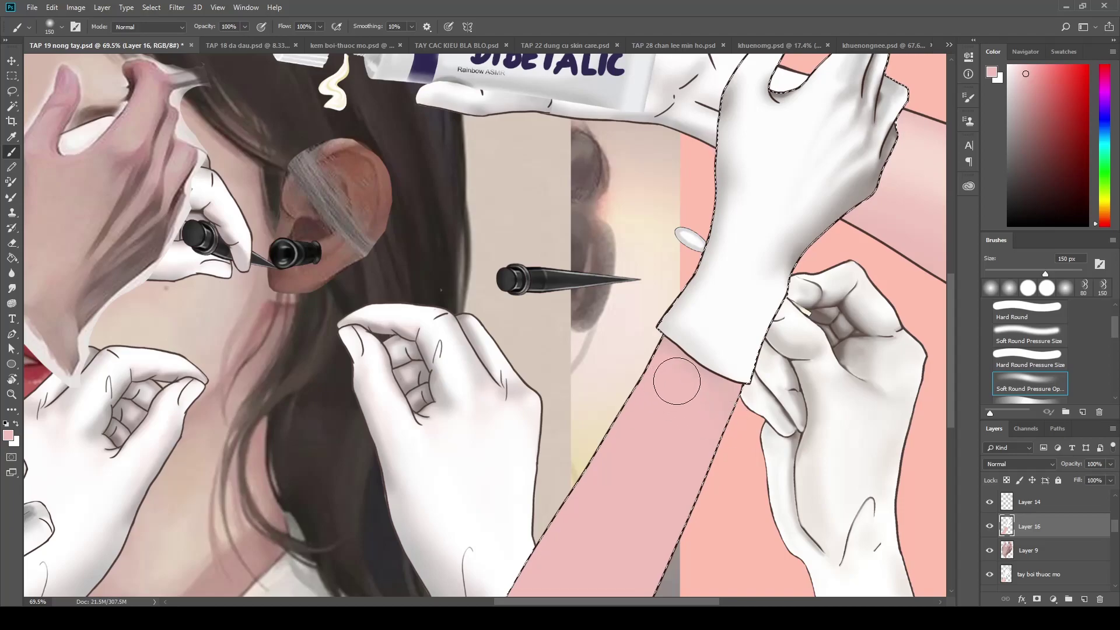
drag(741, 416, 767, 454)
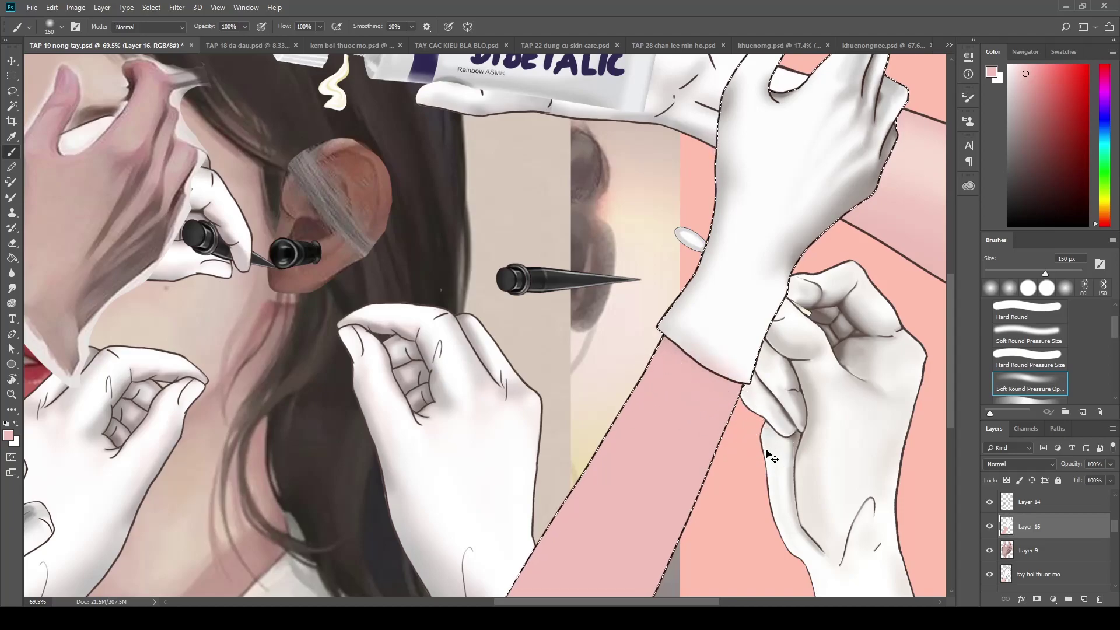
With an 80 px brush, sample the forearm pink and repaint its highlight
key(bracketleft)
key(bracketleft)
key(bracketleft)
scroll(728, 340, down, 2)
scroll(667, 396, down, 1)
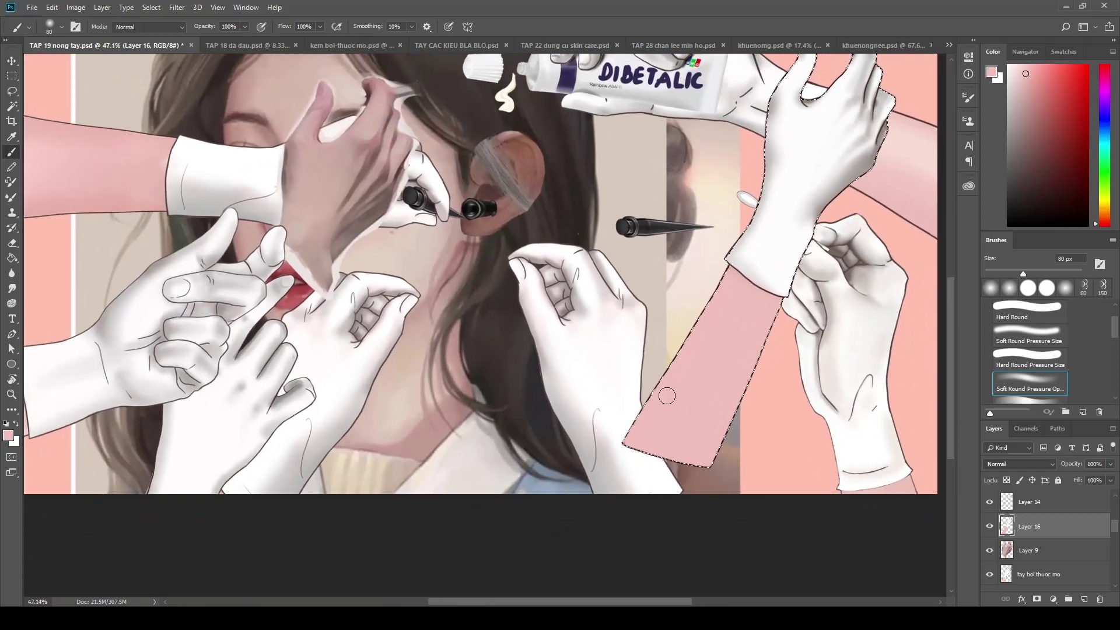
scroll(641, 420, down, 1)
scroll(638, 420, down, 1)
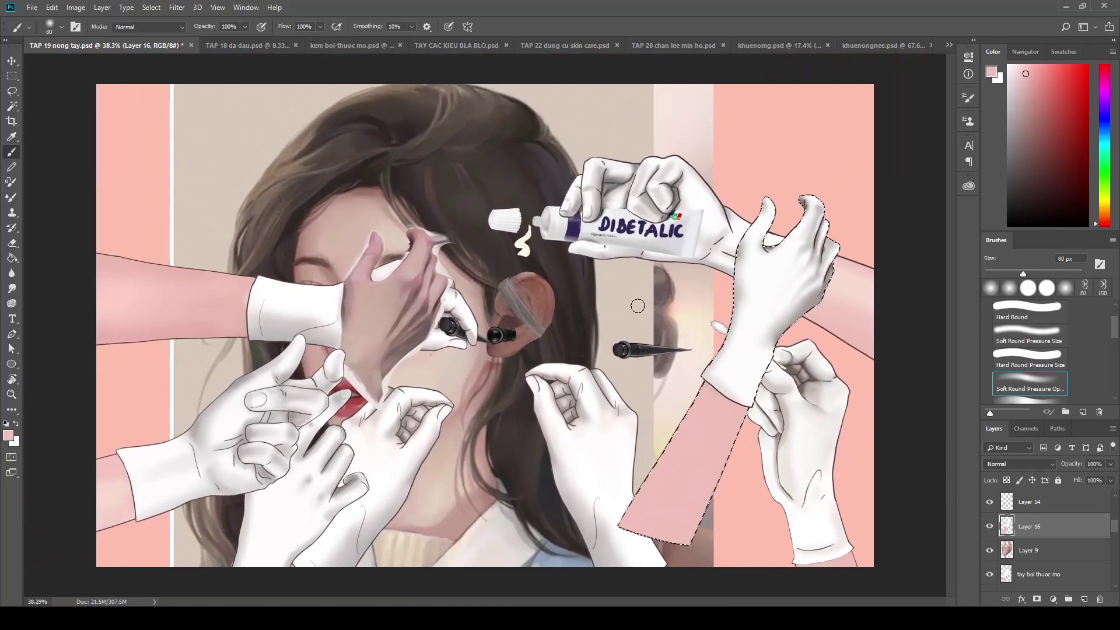
key(i)
click(865, 284)
key(b)
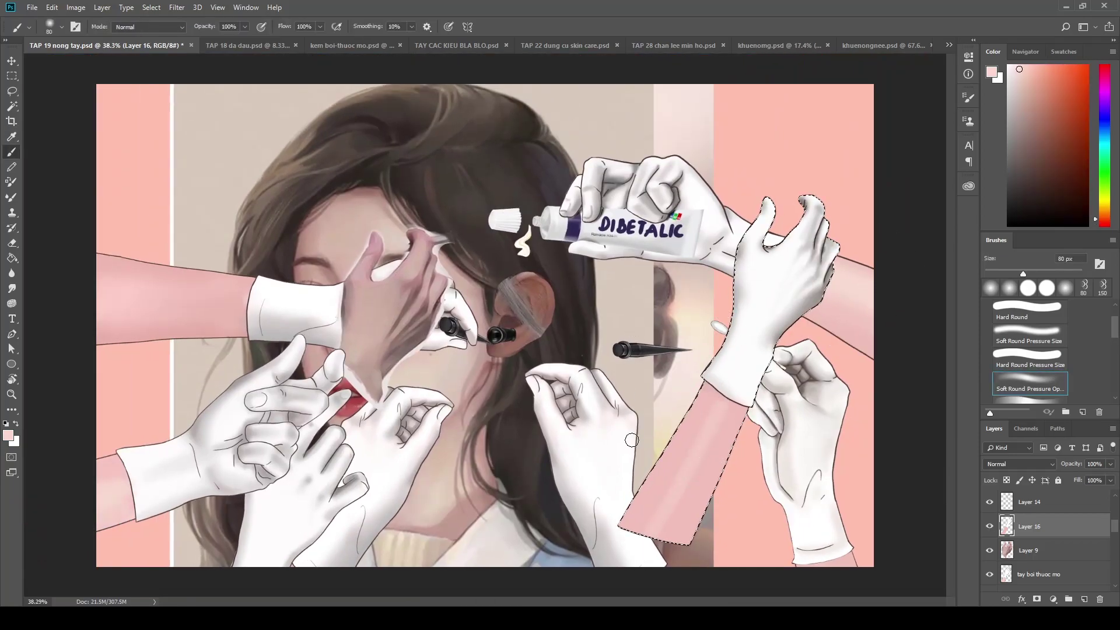
drag(725, 415, 658, 529)
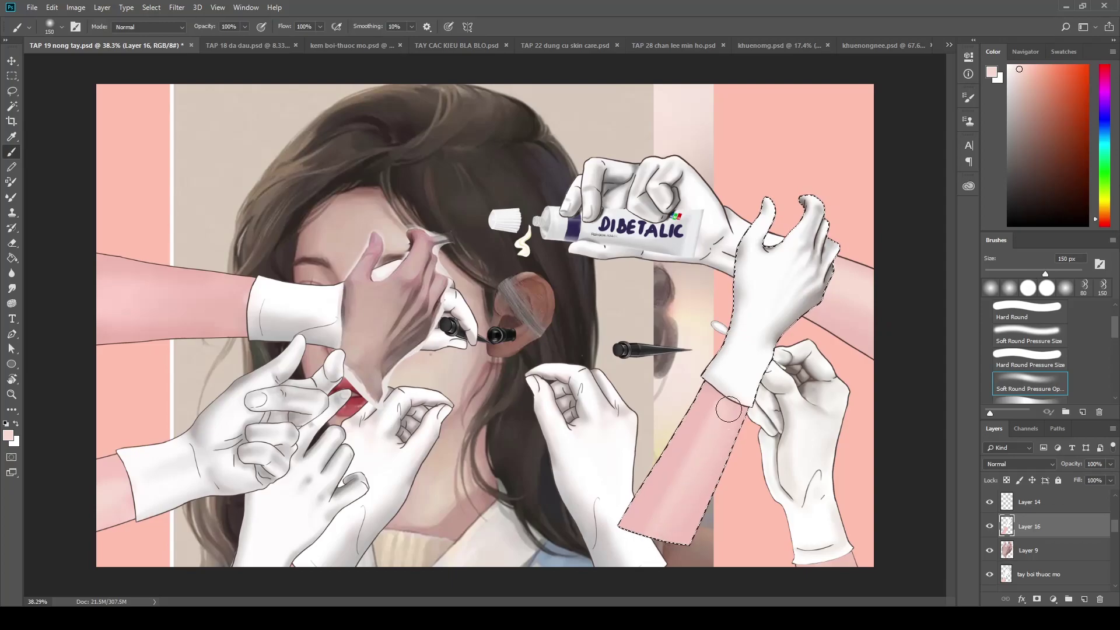